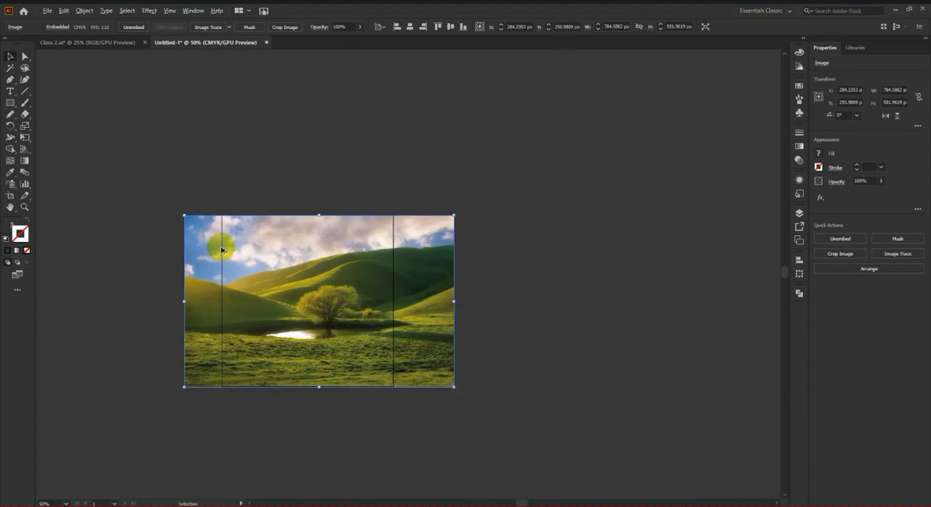
Step: Widen the artboard on both sides to match the landscape image's full width of about 784.6 px
{"action": "scroll", "coordinate": [241, 297], "scroll_direction": "up", "scroll_amount": 1}
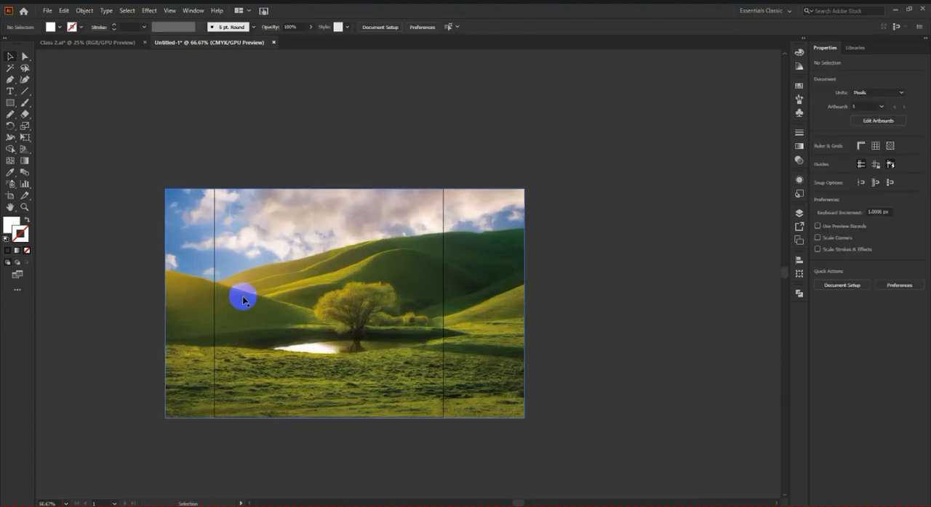
{"action": "left_click", "coordinate": [10, 197]}
{"action": "scroll", "coordinate": [211, 302], "scroll_direction": "up", "scroll_amount": 1}
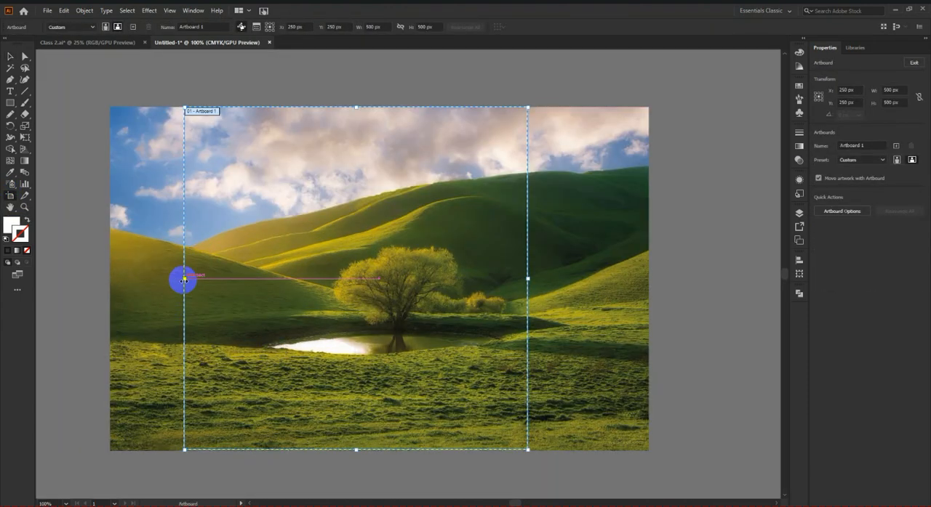
{"action": "left_click_drag", "start_coordinate": [183, 279], "coordinate": [110, 279]}
{"action": "left_click_drag", "start_coordinate": [528, 278], "coordinate": [647, 274]}
Step: Extend the artboard's bottom edge to the image's lower edge, about 502 px high, check the corners and finish artboard editing
{"action": "scroll", "coordinate": [652, 373], "scroll_direction": "down", "scroll_amount": 2}
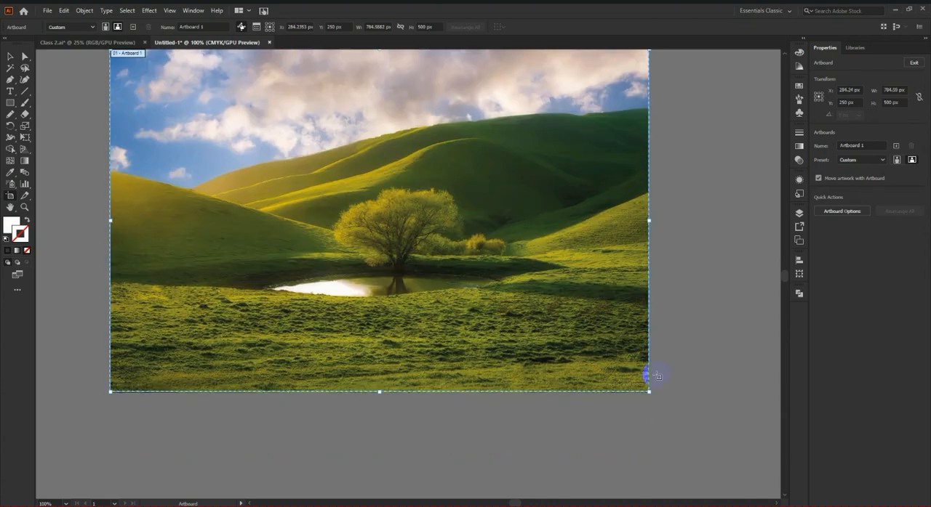
{"action": "scroll", "coordinate": [654, 384], "scroll_direction": "up", "scroll_amount": 4}
{"action": "scroll", "coordinate": [653, 384], "scroll_direction": "up", "scroll_amount": 6}
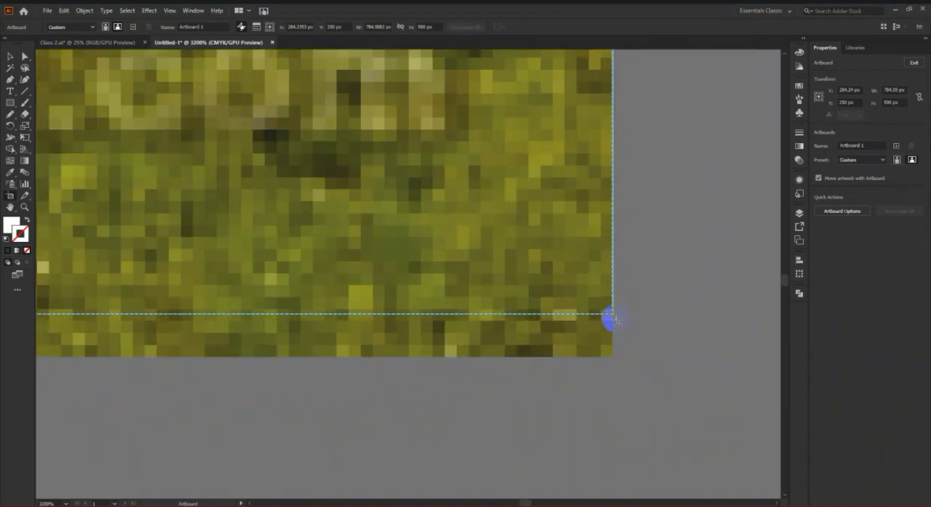
{"action": "left_click_drag", "start_coordinate": [611, 315], "coordinate": [611, 356]}
{"action": "scroll", "coordinate": [611, 356], "scroll_direction": "down", "scroll_amount": 13}
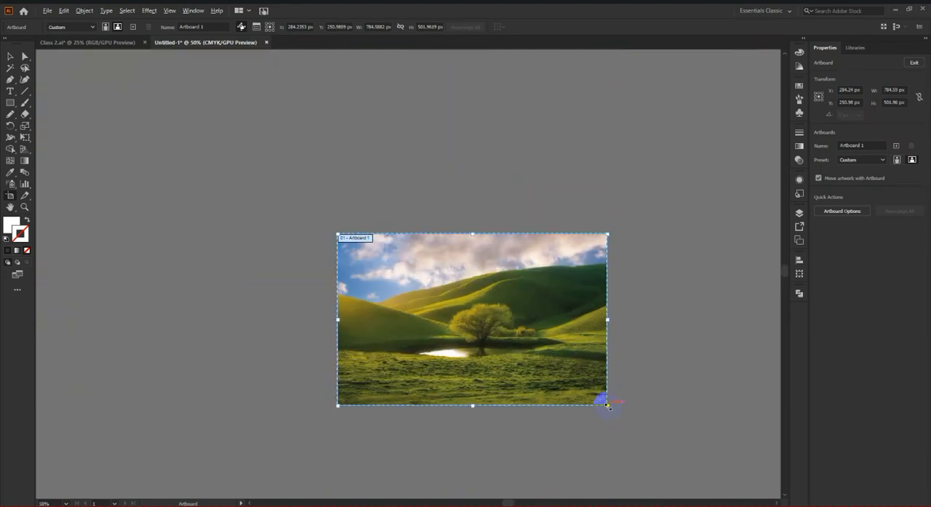
{"action": "scroll", "coordinate": [606, 305], "scroll_direction": "up", "scroll_amount": 4}
{"action": "scroll", "coordinate": [594, 235], "scroll_direction": "up", "scroll_amount": 6}
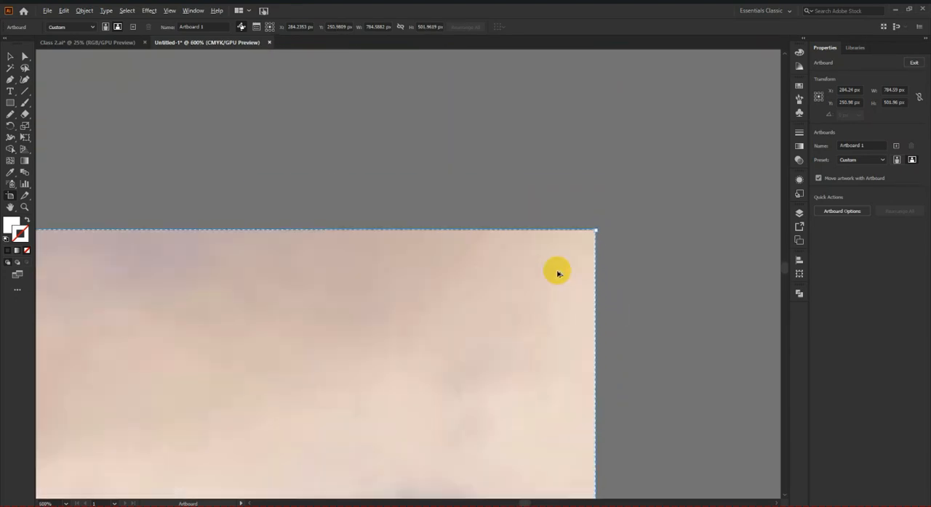
{"action": "scroll", "coordinate": [548, 229], "scroll_direction": "down", "scroll_amount": 14}
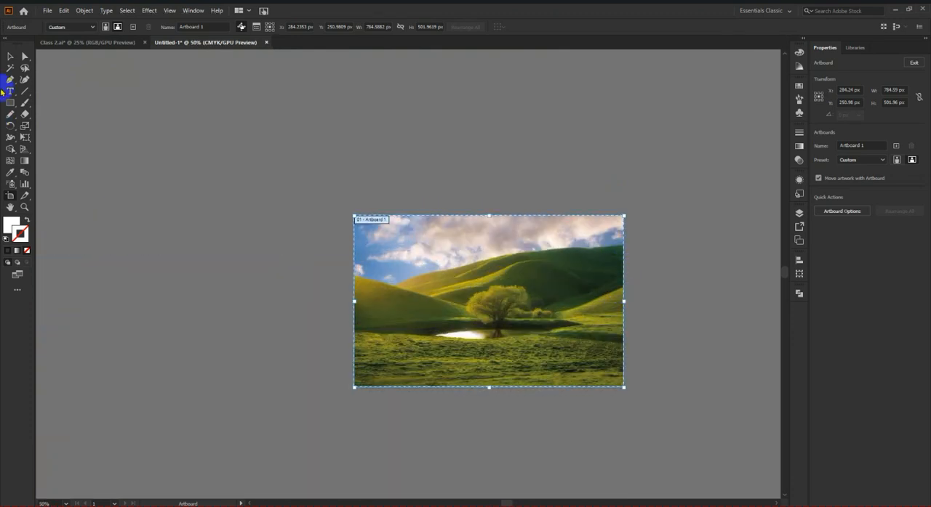
{"action": "left_click", "coordinate": [10, 56]}
{"action": "scroll", "coordinate": [618, 283], "scroll_direction": "up", "scroll_amount": 2}
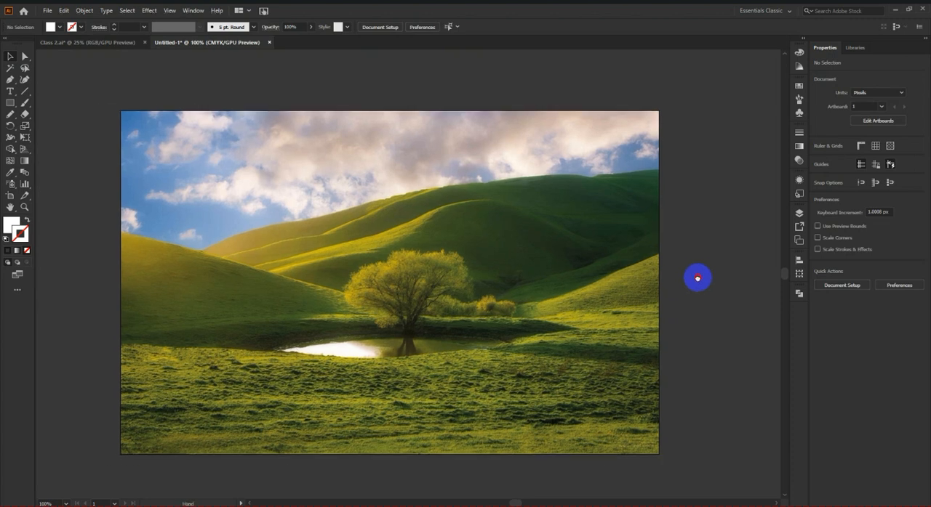
{"action": "left_click_drag", "start_coordinate": [697, 278], "coordinate": [716, 277]}
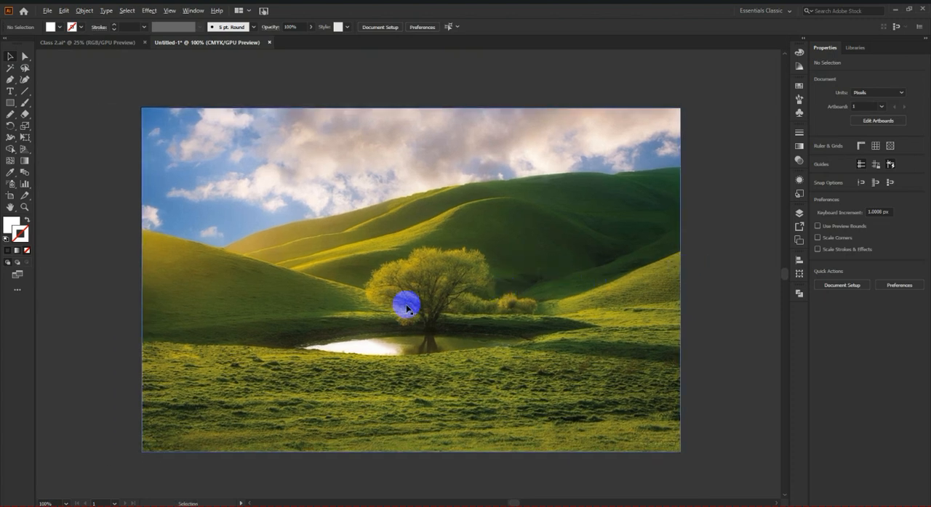
{"action": "scroll", "coordinate": [401, 306], "scroll_direction": "down", "scroll_amount": 2}
{"action": "scroll", "coordinate": [525, 302], "scroll_direction": "up", "scroll_amount": 2}
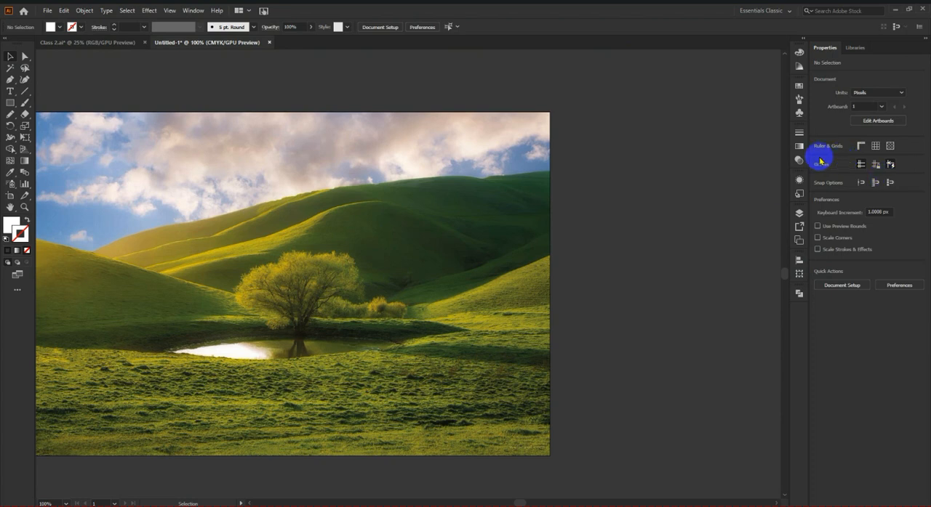
Step: Switch to the 2209 workspace with the color swatches displayed and the floating gradient settings dismissed
{"action": "left_click", "coordinate": [800, 87]}
{"action": "scroll", "coordinate": [588, 204], "scroll_direction": "down", "scroll_amount": 2}
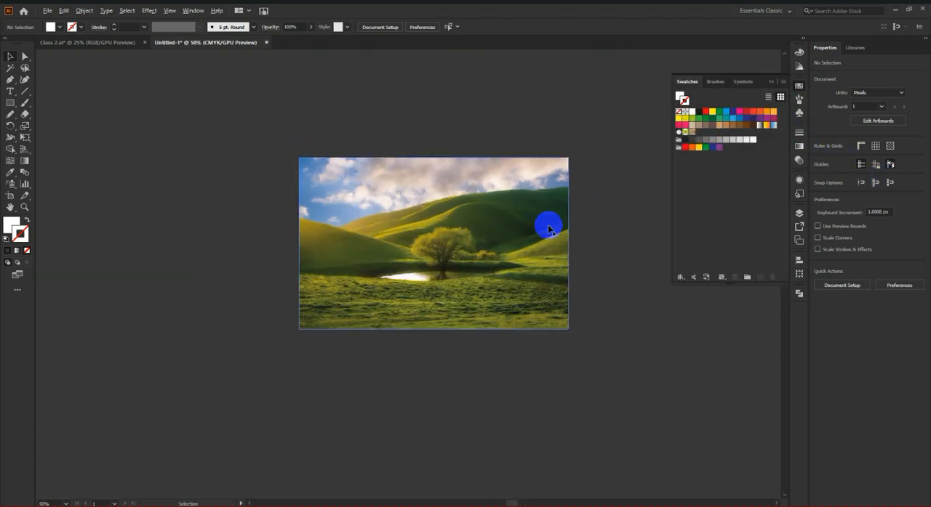
{"action": "scroll", "coordinate": [546, 225], "scroll_direction": "up", "scroll_amount": 2}
{"action": "left_click_drag", "start_coordinate": [619, 247], "coordinate": [650, 246]}
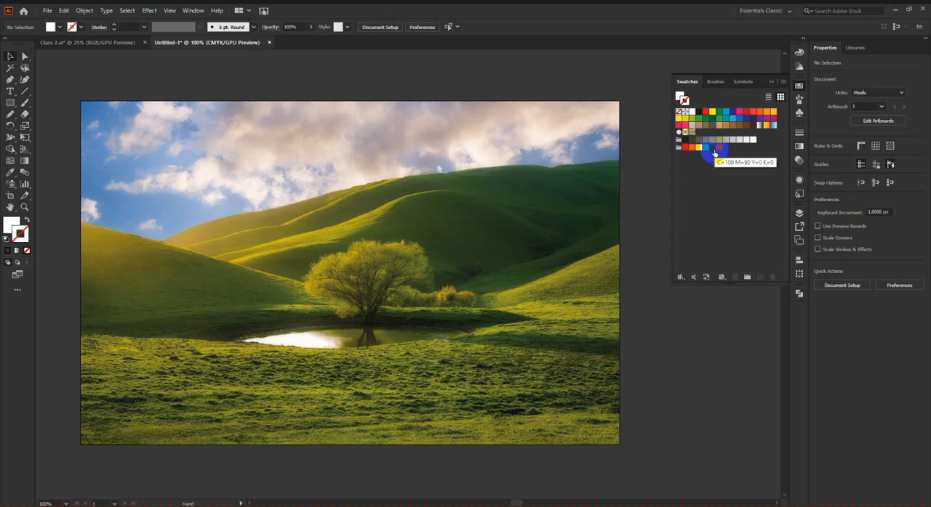
{"action": "left_click", "coordinate": [765, 10]}
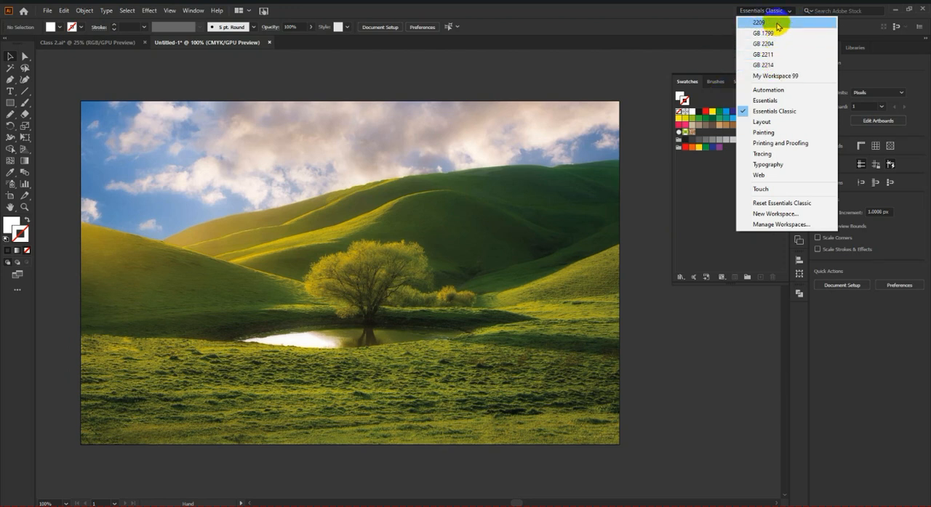
{"action": "left_click", "coordinate": [778, 22]}
{"action": "left_click", "coordinate": [799, 87]}
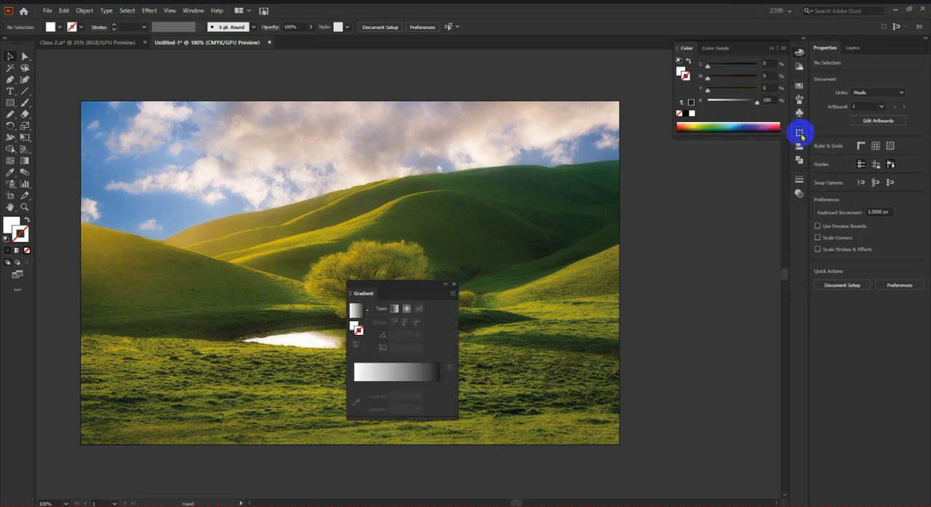
{"action": "left_click", "coordinate": [798, 100]}
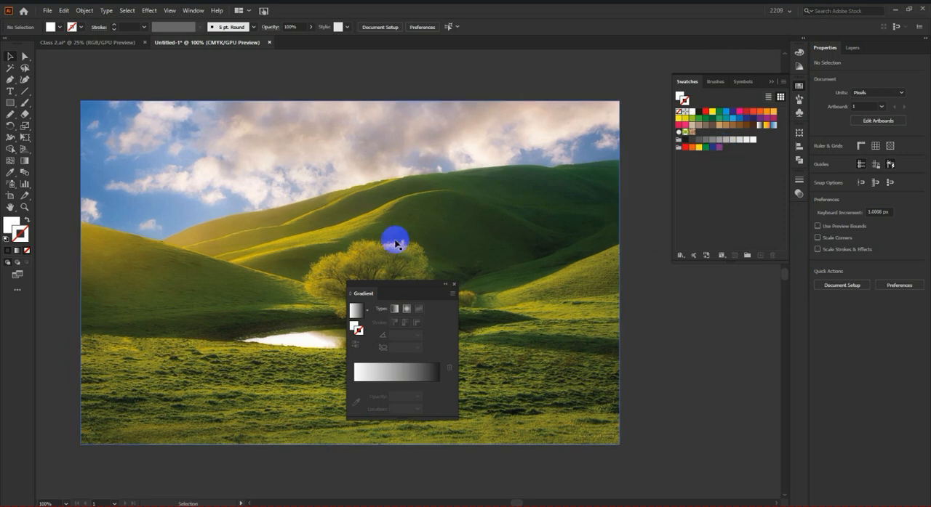
{"action": "left_click", "coordinate": [453, 286]}
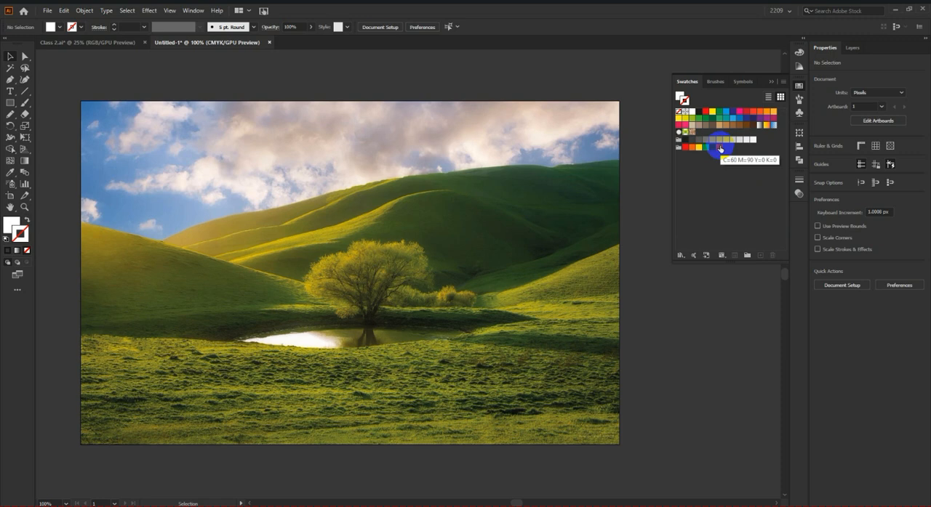
Step: Delete all the default color, gradient and pattern swatches and color groups, keeping only None, Registration, white and black
{"action": "left_click", "coordinate": [719, 148]}
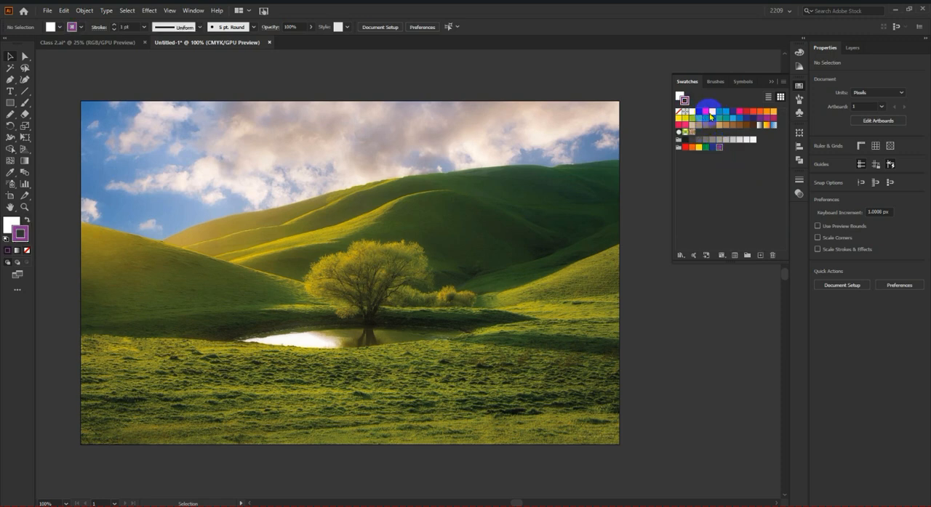
{"action": "left_click", "coordinate": [719, 148]}
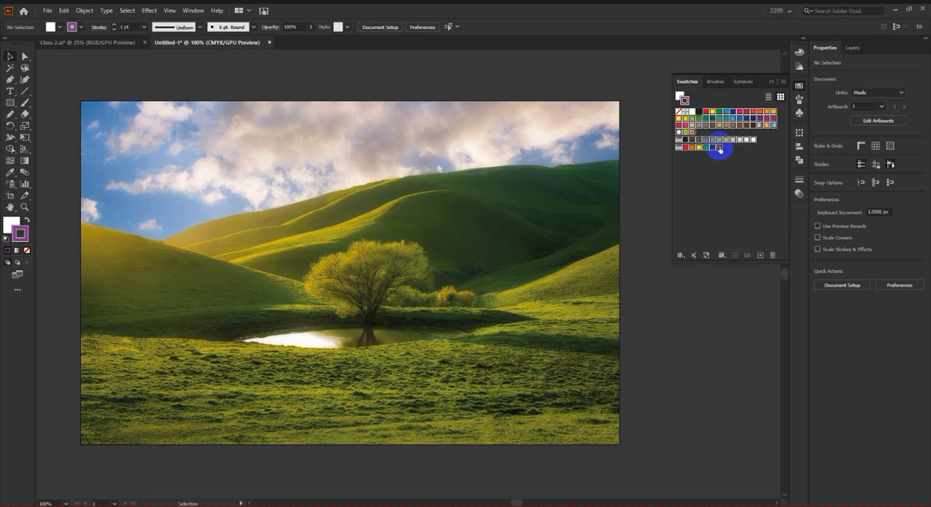
{"action": "left_click", "coordinate": [772, 254]}
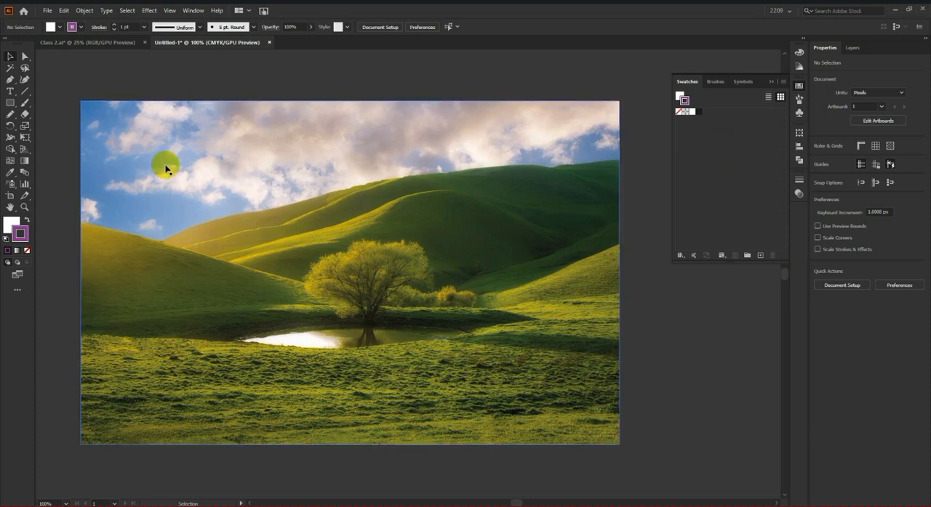
Step: Sample the blue sky near the image's upper-left corner with the Eyedropper as the fill color and return to the swatches
{"action": "scroll", "coordinate": [498, 274], "scroll_direction": "down", "scroll_amount": 1}
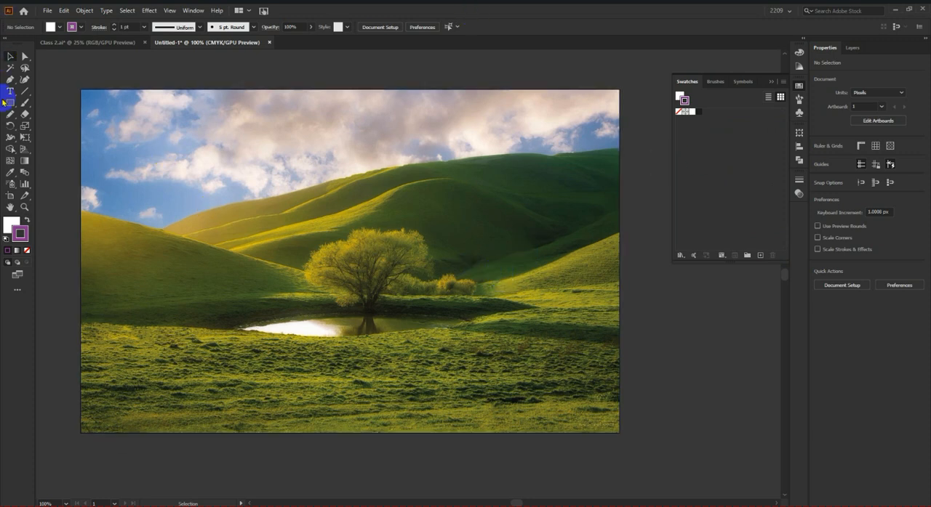
{"action": "left_click", "coordinate": [11, 172]}
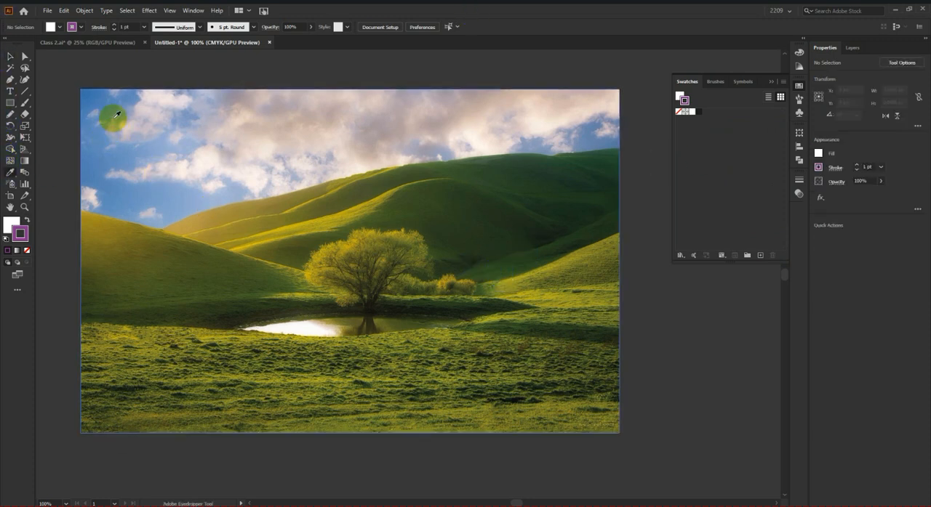
{"action": "left_click", "coordinate": [99, 97]}
{"action": "left_click", "coordinate": [9, 227]}
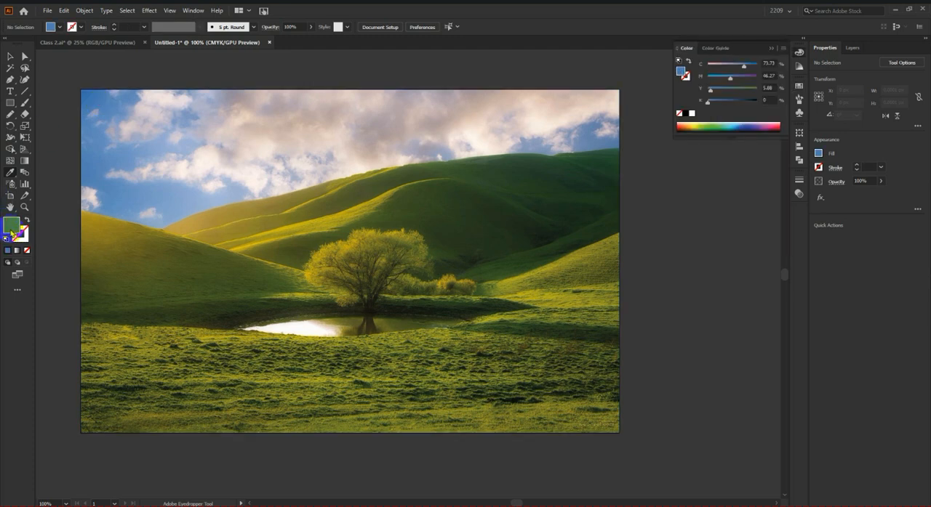
{"action": "left_click", "coordinate": [799, 87]}
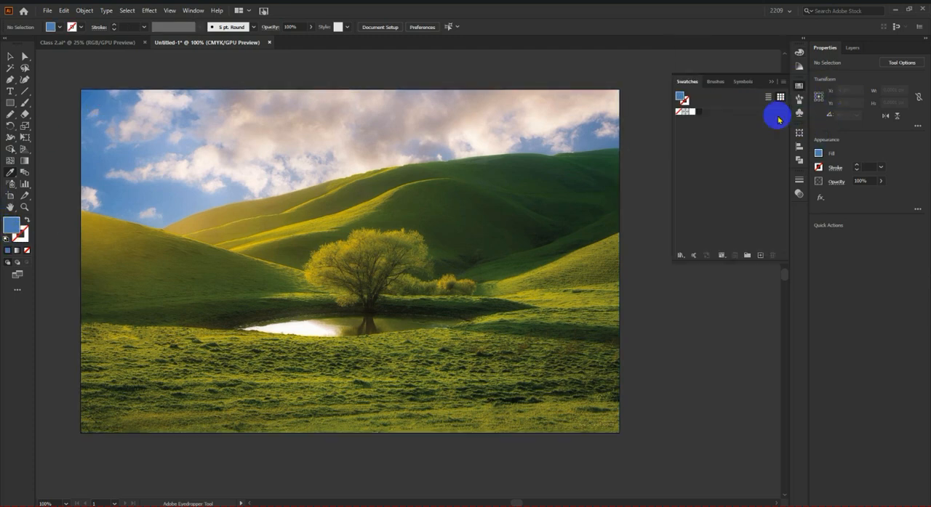
Step: Save the sampled sky blue as a new global Process Color swatch using the RGB color mode
{"action": "left_click", "coordinate": [760, 256]}
{"action": "left_click_drag", "start_coordinate": [597, 143], "coordinate": [693, 125]}
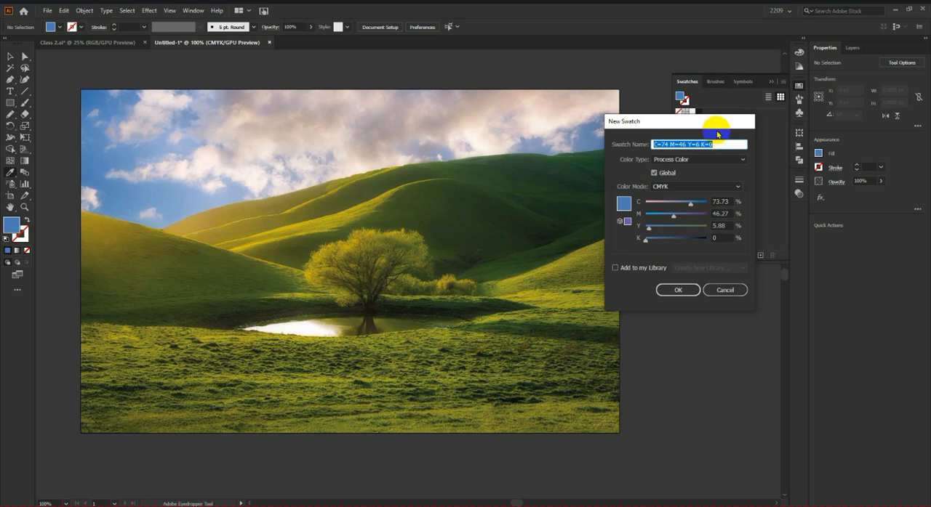
{"action": "left_click", "coordinate": [722, 160]}
{"action": "left_click", "coordinate": [678, 171]}
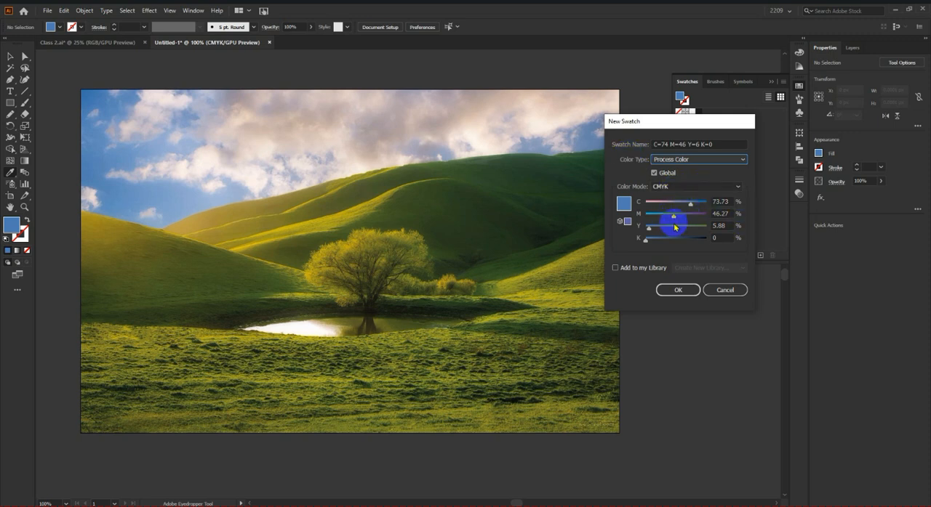
{"action": "left_click", "coordinate": [683, 188]}
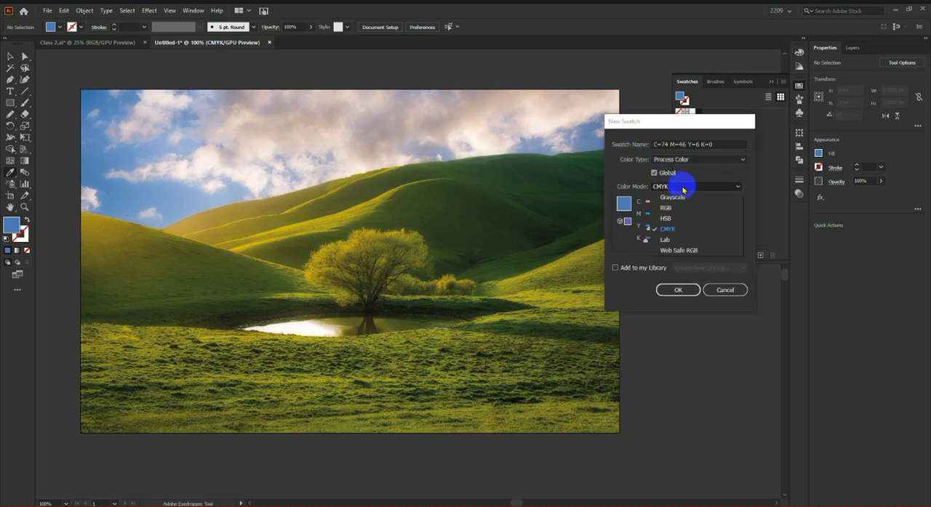
{"action": "left_click", "coordinate": [685, 229]}
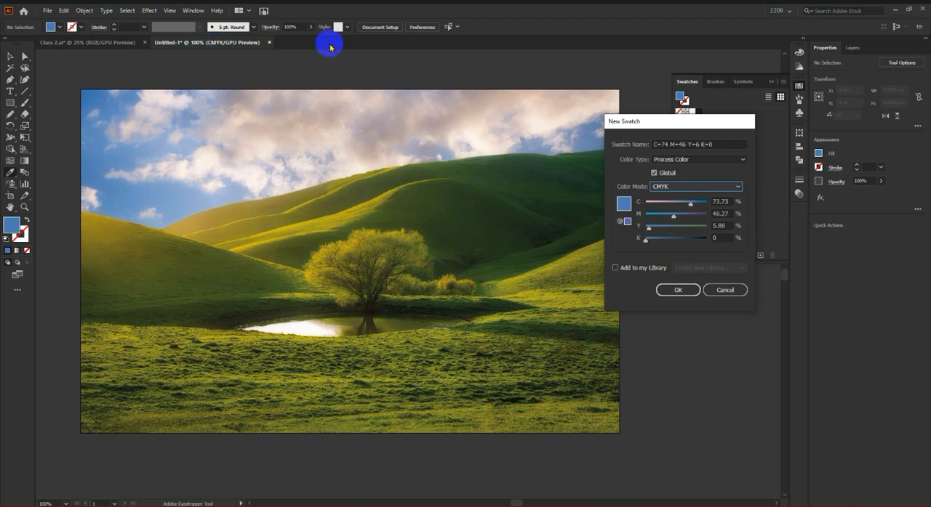
{"action": "left_click", "coordinate": [700, 186]}
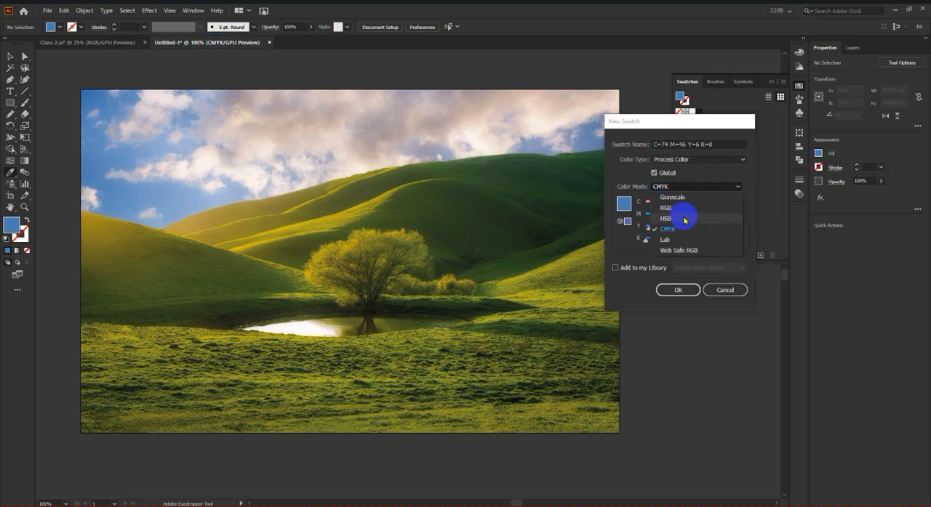
{"action": "left_click", "coordinate": [684, 208]}
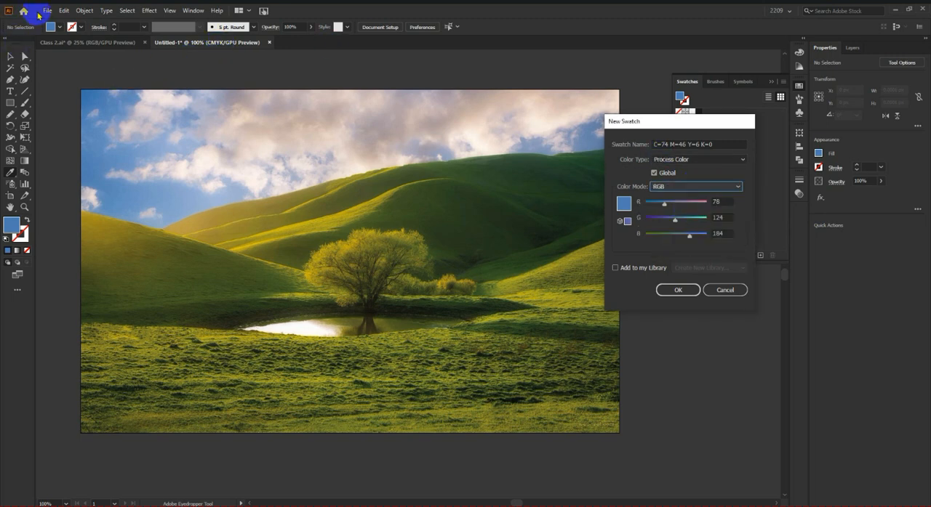
{"action": "left_click", "coordinate": [680, 289]}
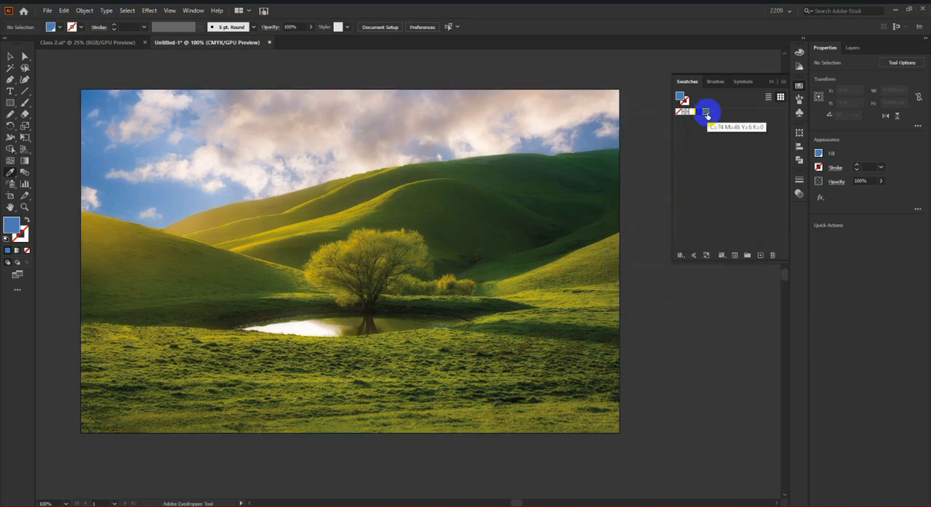
Step: Convert the document color mode to RGB
{"action": "left_click", "coordinate": [48, 10]}
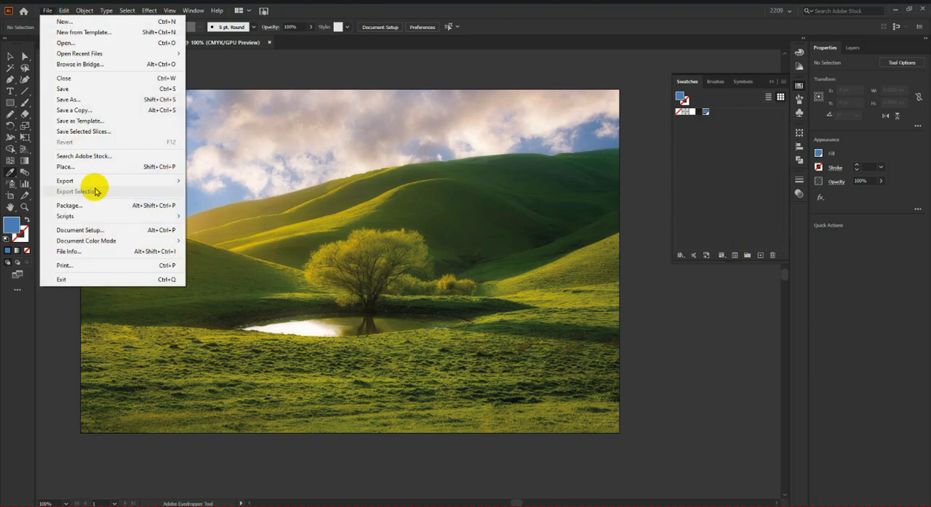
{"action": "mouse_move", "coordinate": [95, 241]}
{"action": "left_click", "coordinate": [234, 252]}
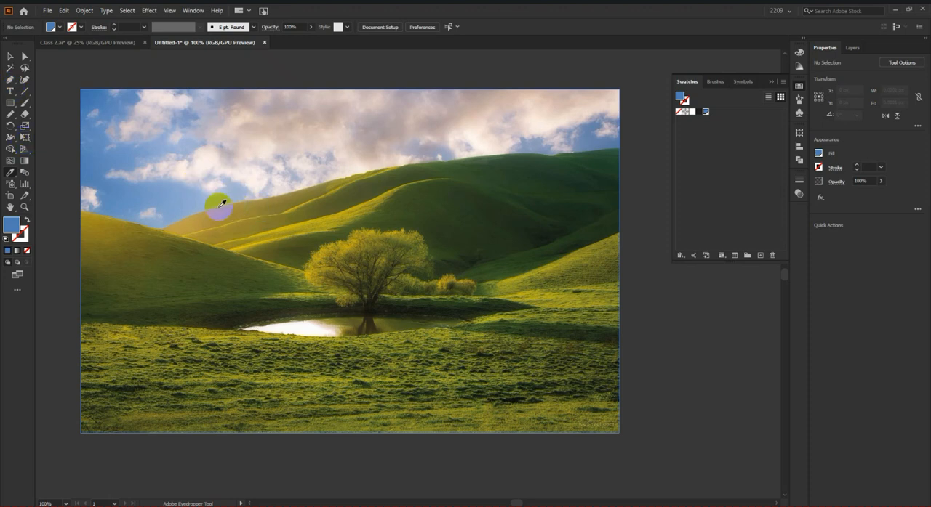
Step: Sample the golden tone of the sunlit hill ridge and save it as a new swatch
{"action": "left_click", "coordinate": [195, 215]}
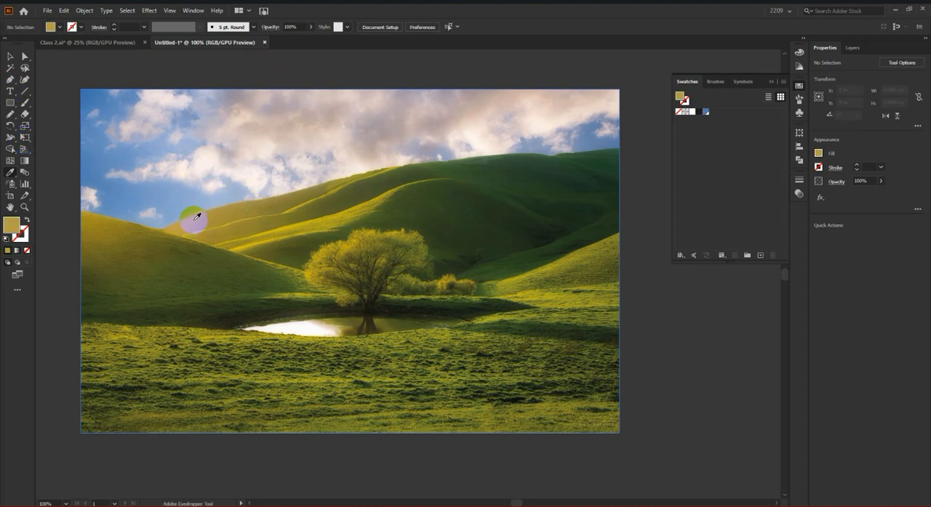
{"action": "left_click", "coordinate": [760, 257]}
{"action": "left_click", "coordinate": [667, 290]}
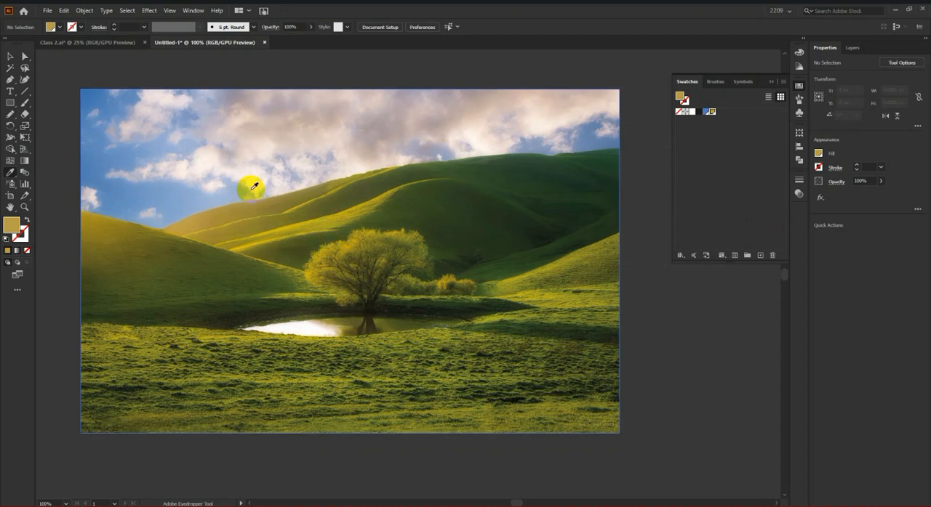
Step: Sample the green of the central hill ridge and the olive tone of the tree's foliage, saving each as a new RGB swatch
{"action": "left_click", "coordinate": [411, 183]}
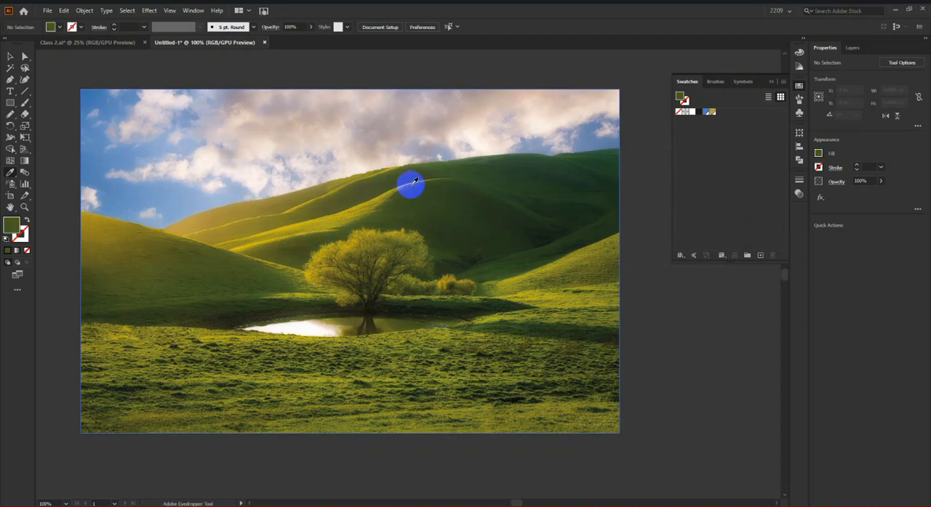
{"action": "left_click", "coordinate": [760, 255]}
{"action": "left_click", "coordinate": [672, 291]}
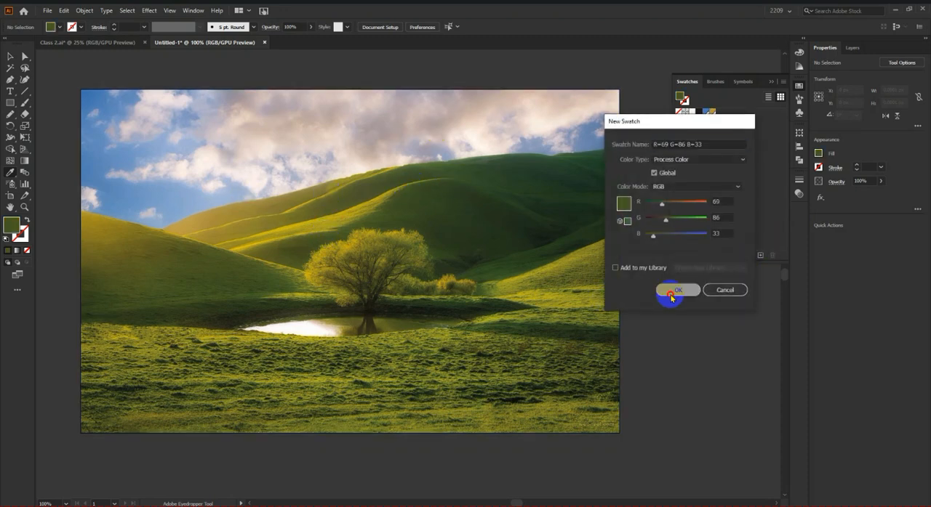
{"action": "left_click", "coordinate": [397, 241]}
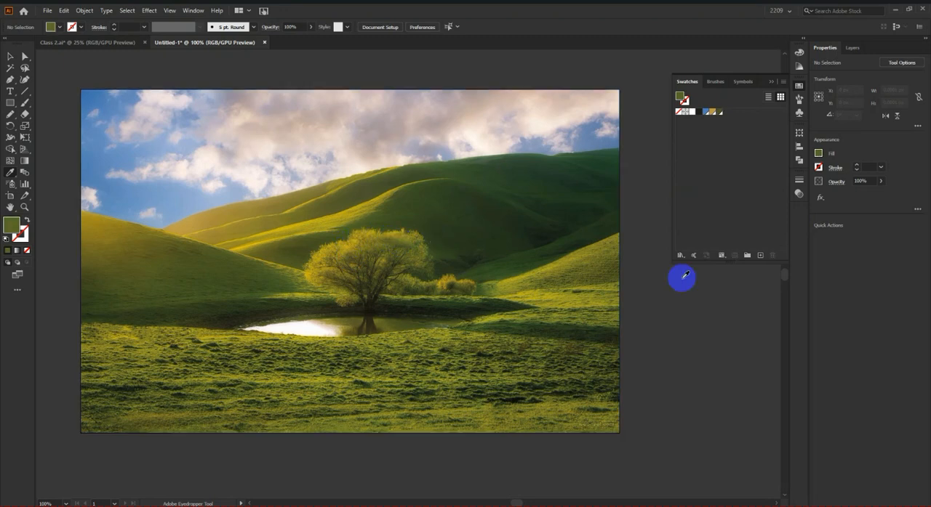
{"action": "left_click", "coordinate": [760, 255]}
{"action": "left_click", "coordinate": [672, 291]}
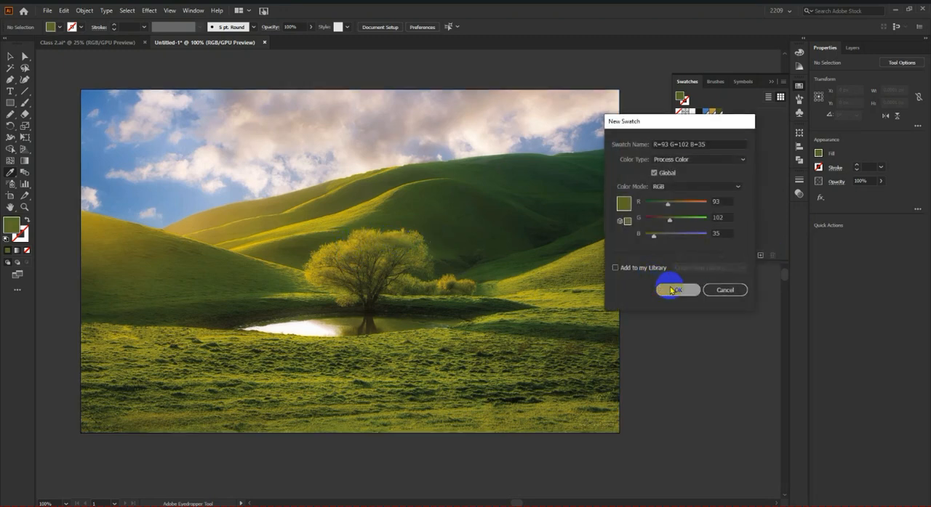
Step: Sample the dark green of the shaded hillside near the image's upper-right edge and save it as a new swatch
{"action": "left_click", "coordinate": [570, 209]}
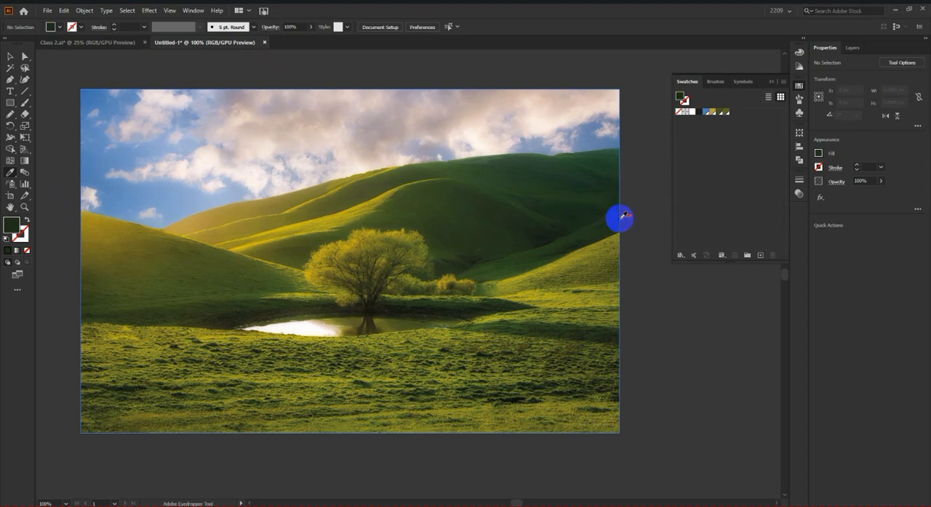
{"action": "left_click", "coordinate": [554, 169]}
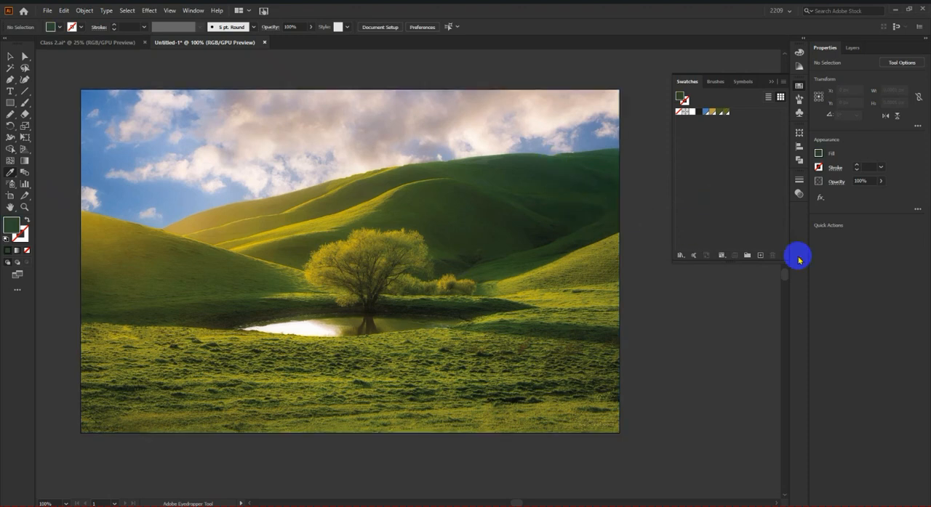
{"action": "left_click", "coordinate": [760, 255]}
{"action": "left_click", "coordinate": [669, 288]}
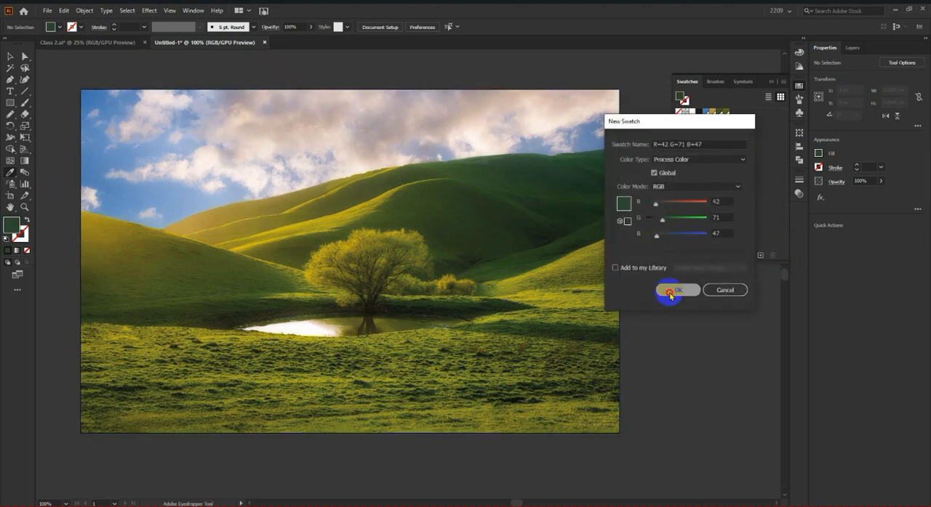
Step: Sample the near-black shadow tone in the foreground grass and save it as a new RGB swatch
{"action": "left_click", "coordinate": [327, 319]}
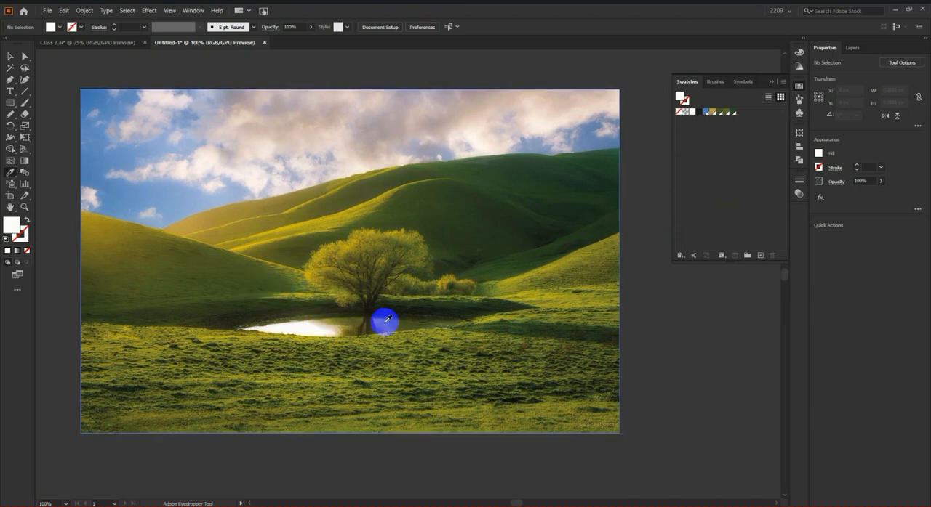
{"action": "left_click", "coordinate": [513, 398]}
{"action": "left_click", "coordinate": [760, 255]}
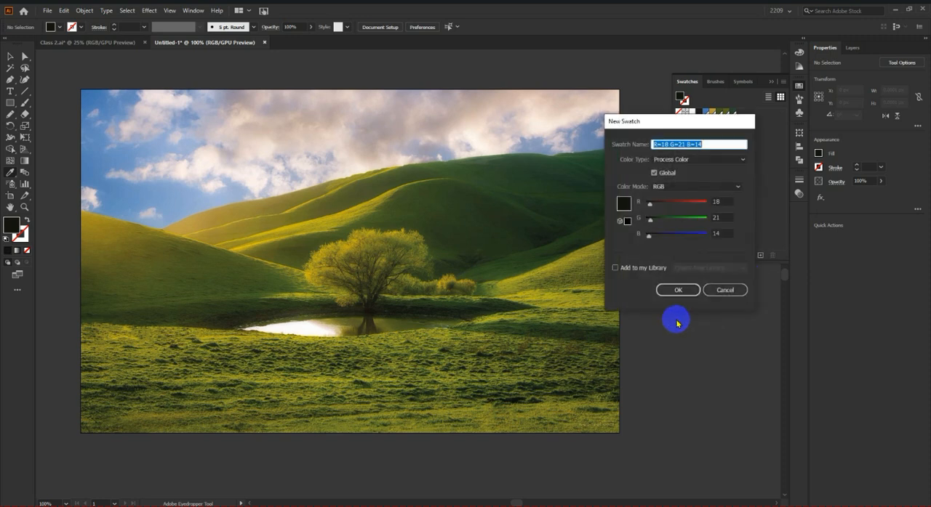
{"action": "left_click", "coordinate": [677, 289]}
Step: Sample the pinkish gray of the clouds, save it as a new swatch, and return to the Selection tool with no swatch selected
{"action": "left_click", "coordinate": [436, 125]}
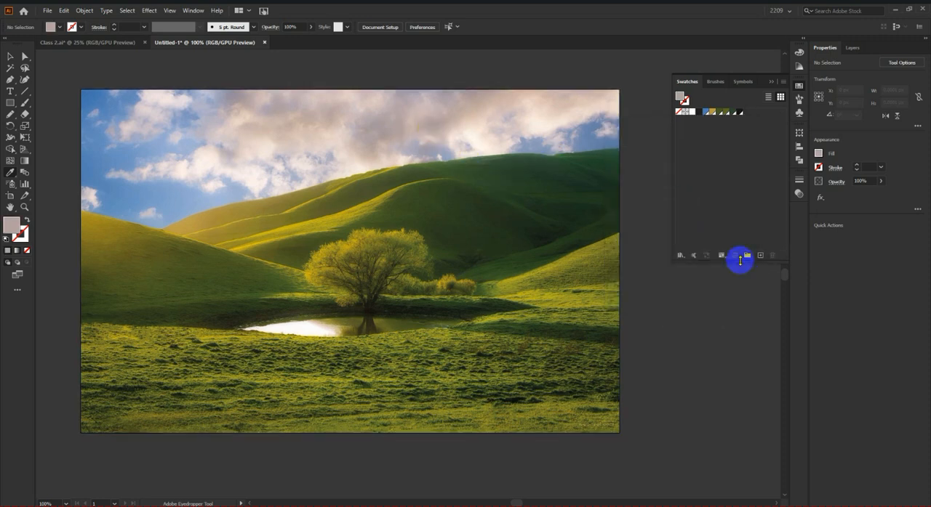
{"action": "left_click", "coordinate": [761, 255]}
{"action": "left_click", "coordinate": [678, 290]}
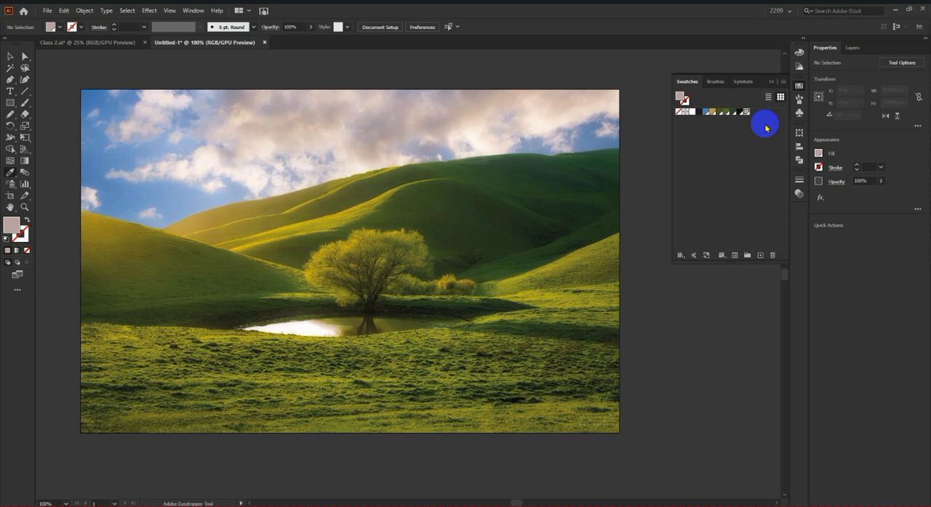
{"action": "left_click", "coordinate": [10, 56]}
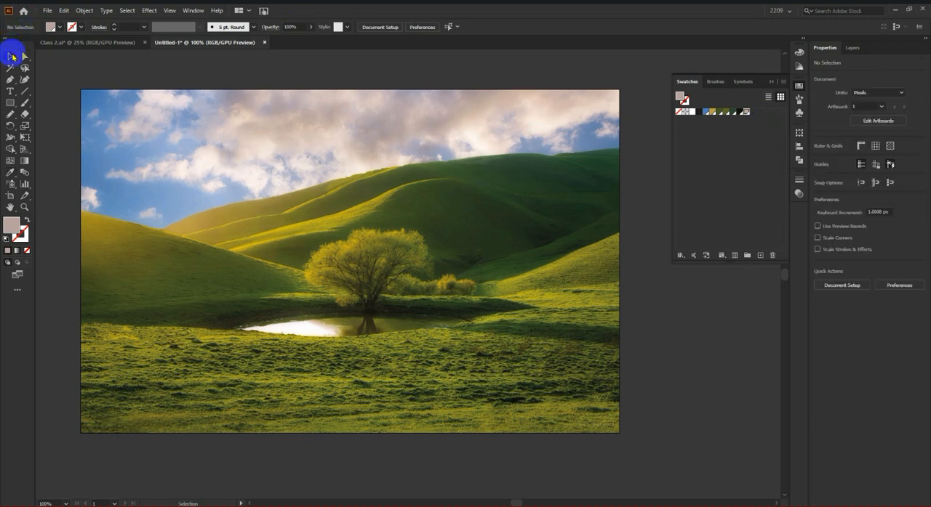
{"action": "left_click", "coordinate": [719, 135]}
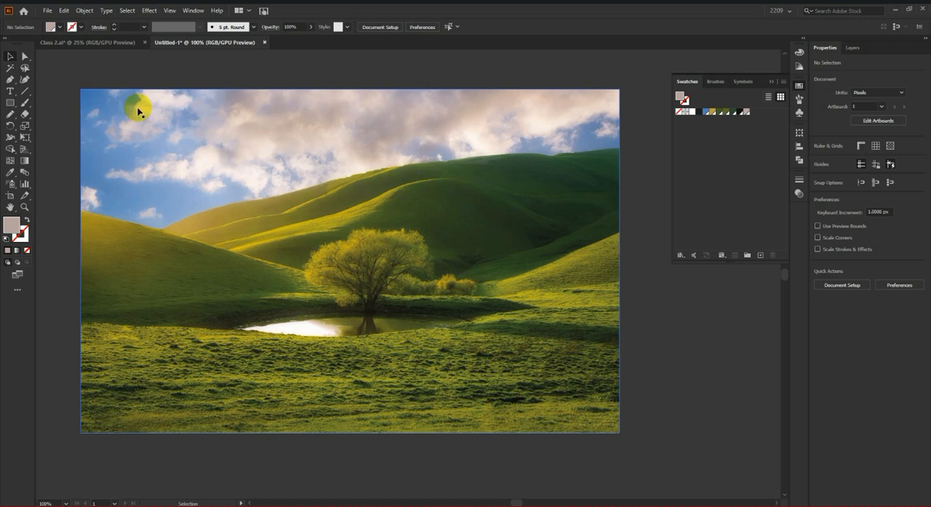
Step: Create a blank 500 x 500 px document to compare its swatches with the image document's, and close it again
{"action": "left_click", "coordinate": [46, 11]}
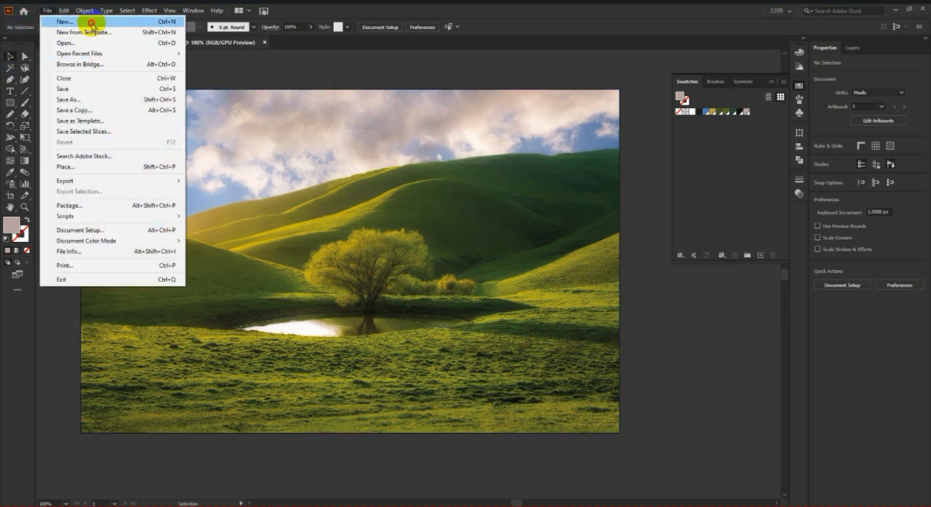
{"action": "left_click", "coordinate": [92, 22]}
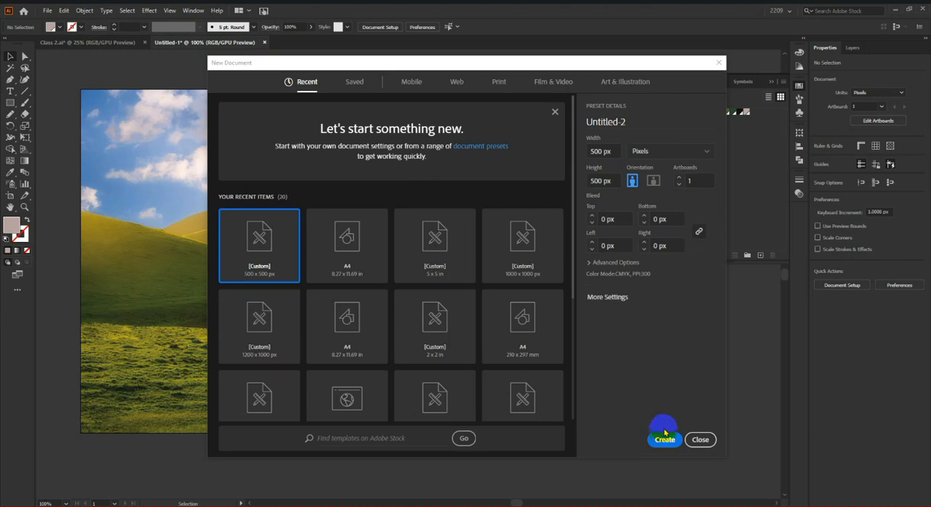
{"action": "left_click", "coordinate": [663, 440]}
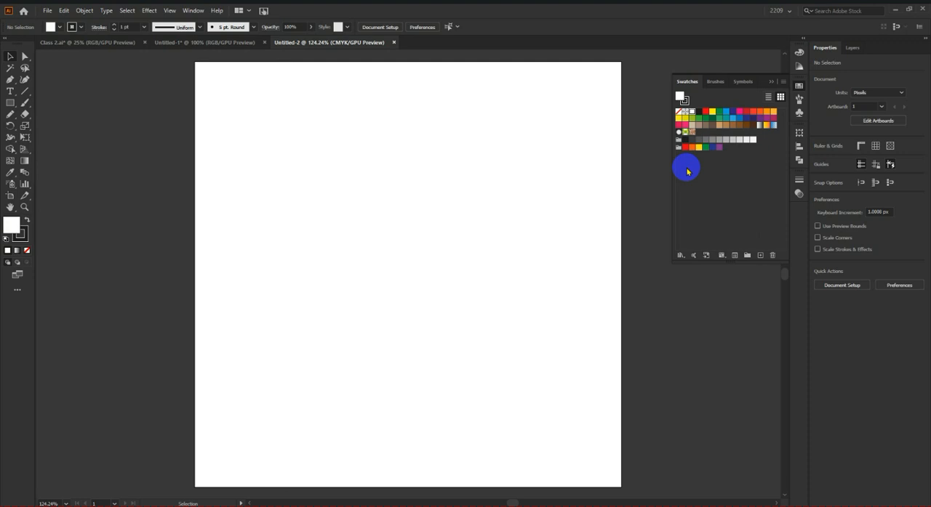
{"action": "left_click", "coordinate": [218, 42]}
{"action": "left_click", "coordinate": [349, 41]}
{"action": "left_click", "coordinate": [394, 42]}
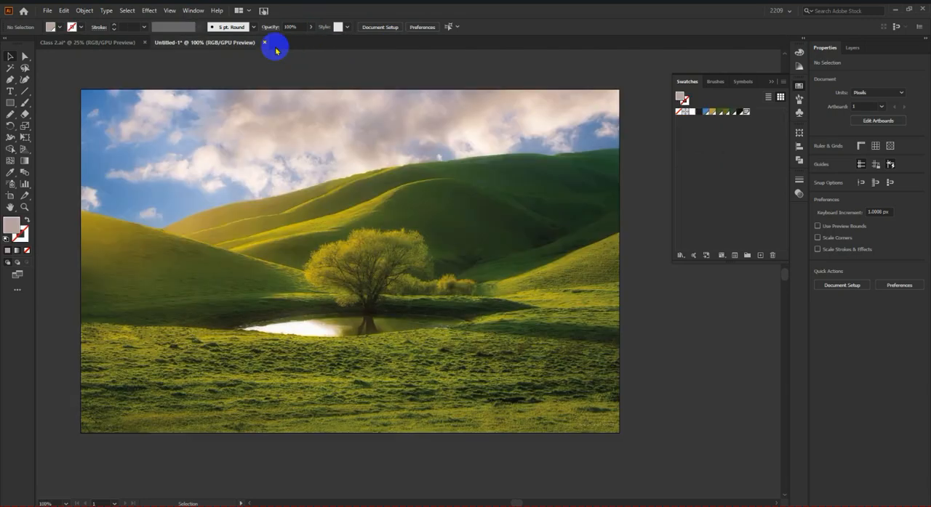
Step: Save the swatch library as an ASE file named Swatch in D: > GB 2209 > Class work > Illustrator
{"action": "left_click", "coordinate": [783, 83]}
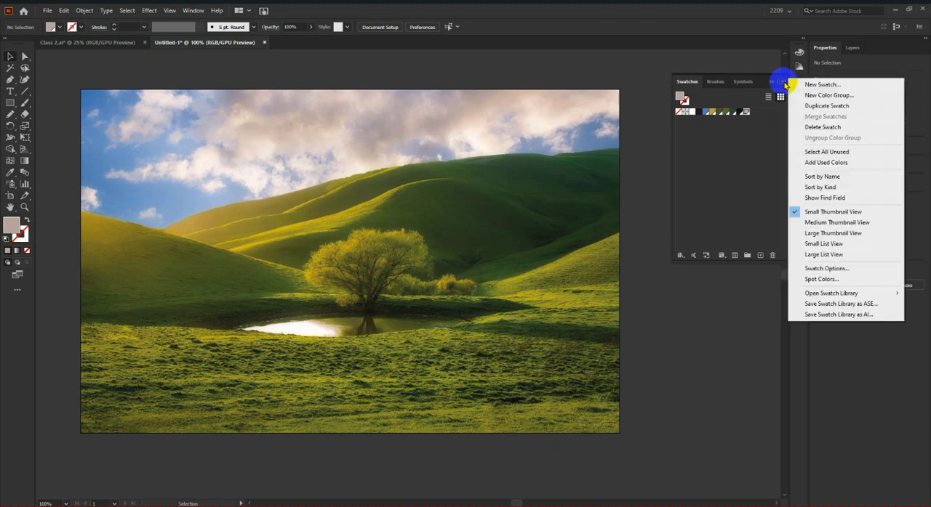
{"action": "left_click", "coordinate": [866, 305]}
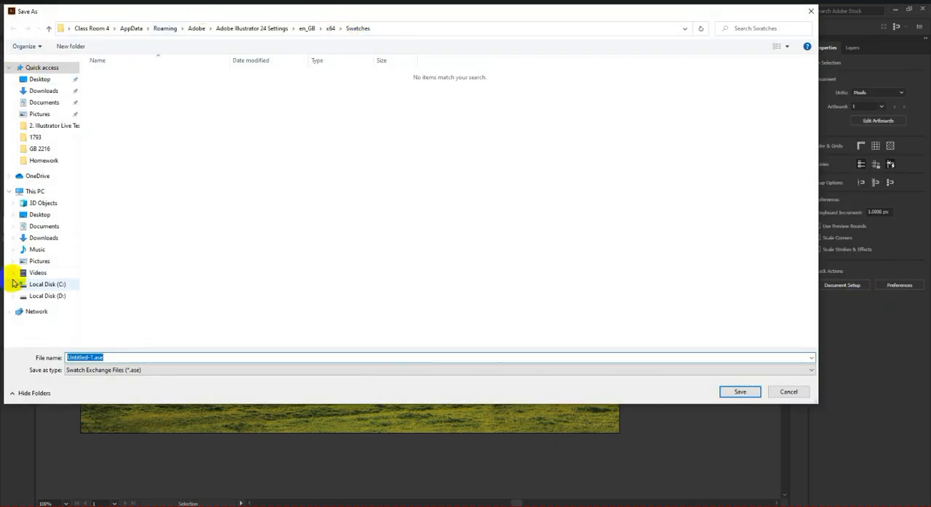
{"action": "left_click", "coordinate": [38, 285]}
{"action": "left_click", "coordinate": [41, 296]}
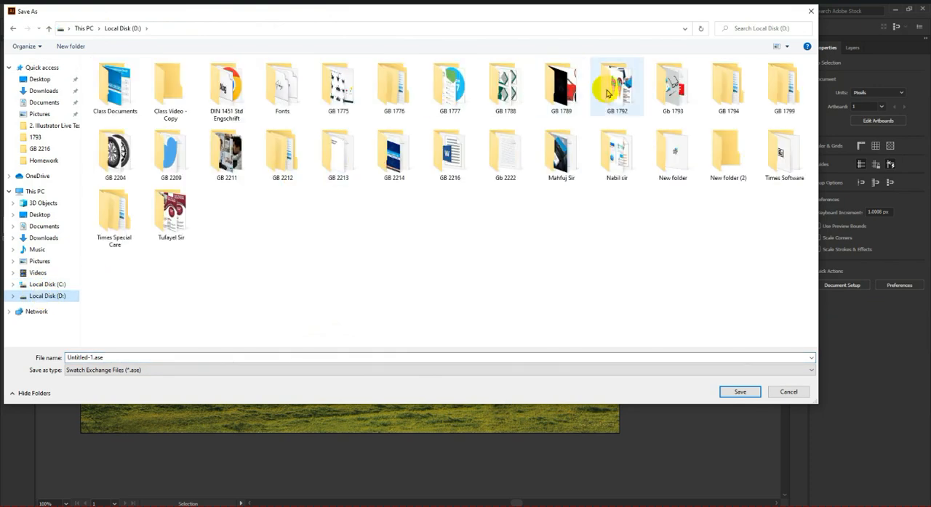
{"action": "double_click", "coordinate": [171, 154]}
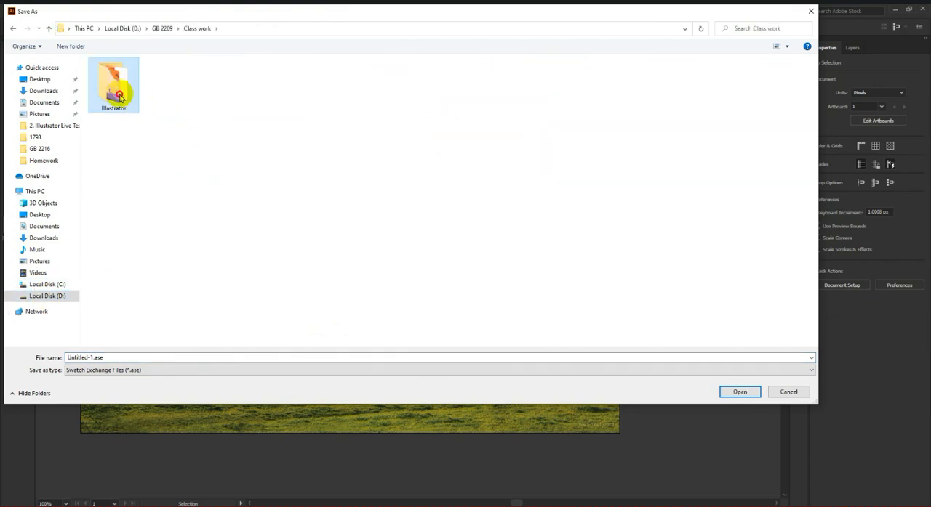
{"action": "double_click", "coordinate": [113, 86]}
{"action": "left_click", "coordinate": [147, 357]}
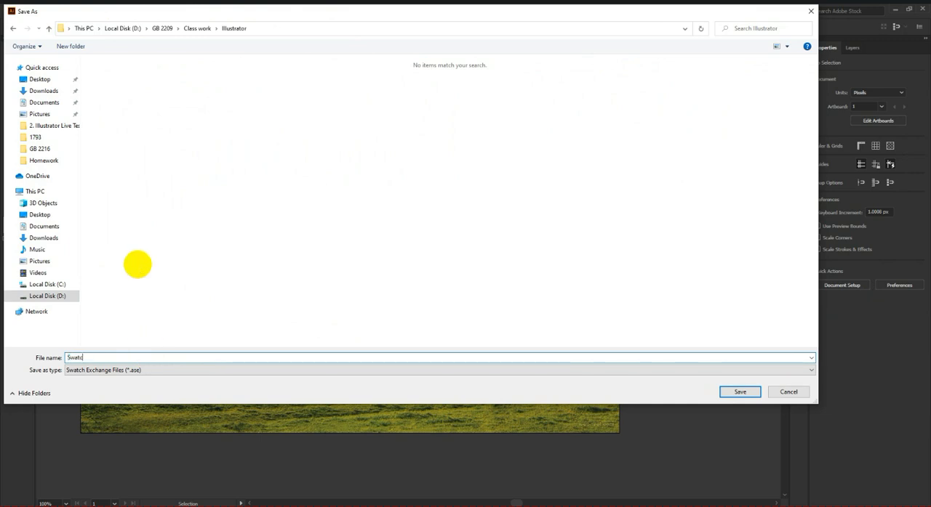
{"action": "key", "text": "Return"}
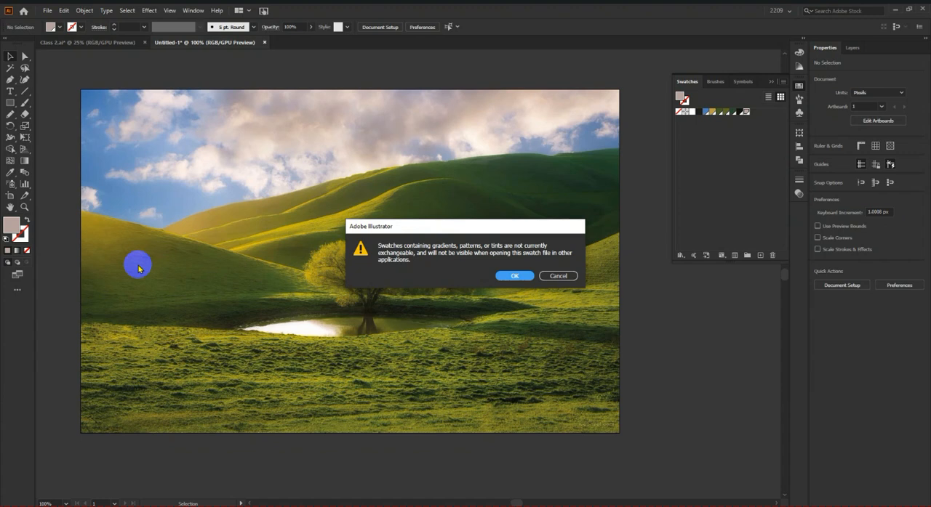
{"action": "key", "text": "Return"}
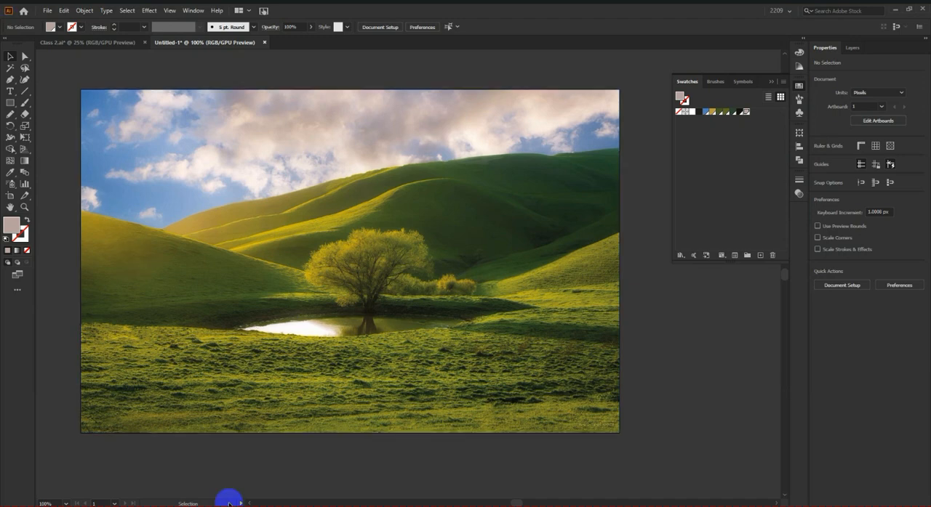
Step: Switch to File Explorer and look for the saved swatch file in D: > GB 2209 > Class work > Illustrator
{"action": "left_click", "coordinate": [127, 506]}
{"action": "double_click", "coordinate": [689, 234]}
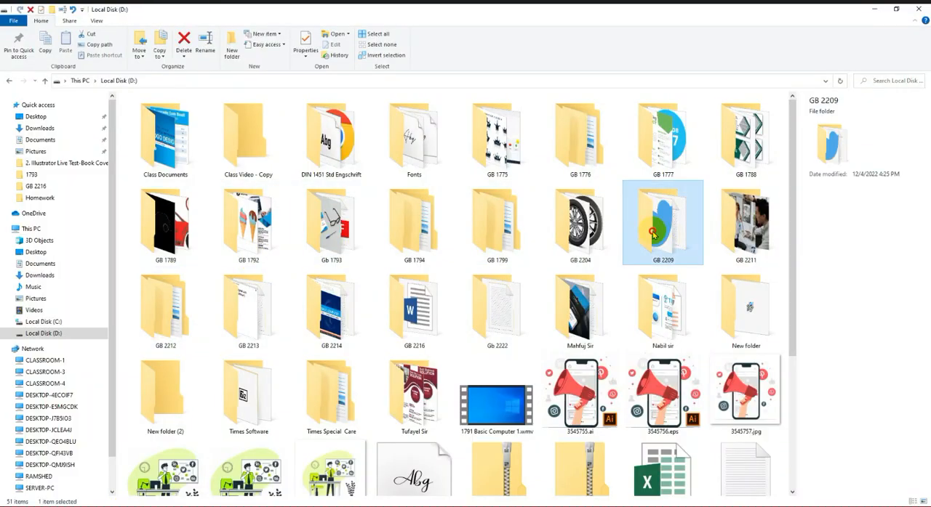
{"action": "left_click", "coordinate": [210, 125]}
{"action": "double_click", "coordinate": [205, 125]}
{"action": "double_click", "coordinate": [150, 115]}
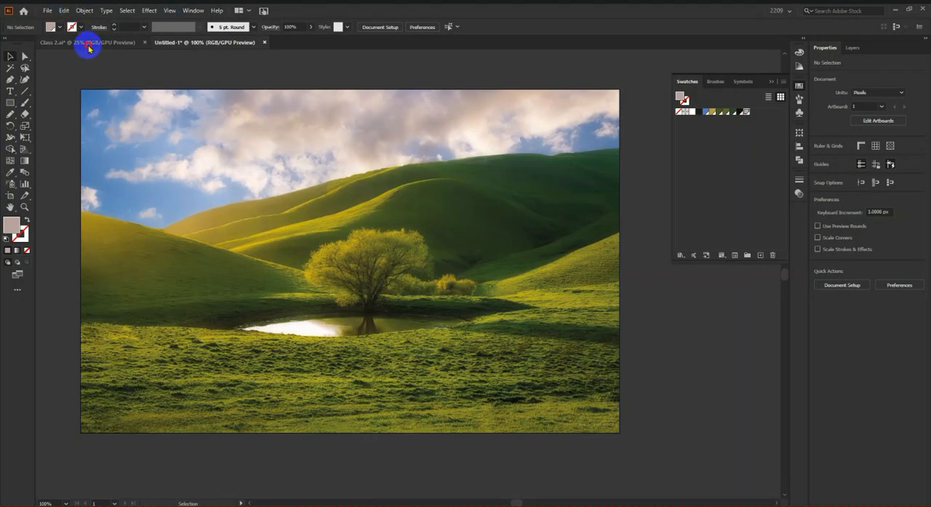
Step: Return to Illustrator, load Swatch.ase from GB 2209 > Class work > Illustrator into Class 2.ai, and place its panel beneath the Swatches panel
{"action": "left_click", "coordinate": [88, 42]}
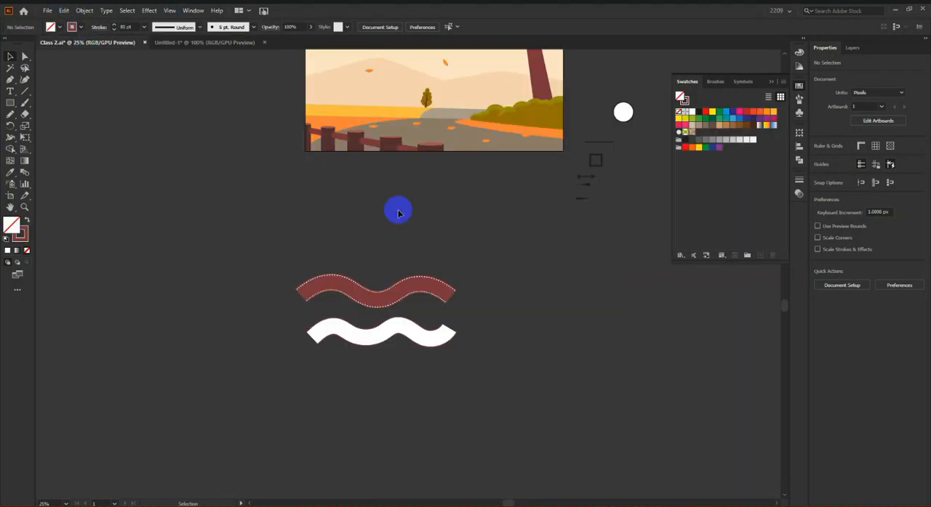
{"action": "scroll", "coordinate": [563, 239], "scroll_direction": "up", "scroll_amount": 3}
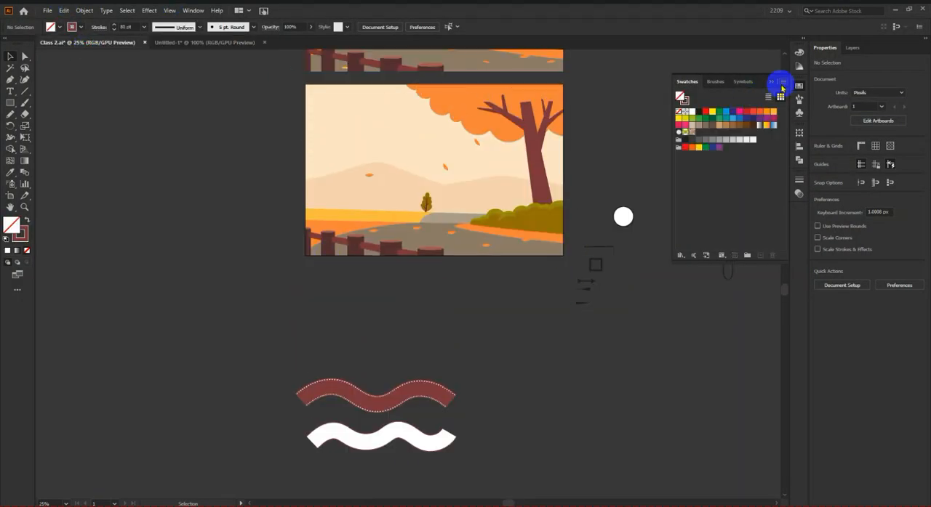
{"action": "left_click", "coordinate": [781, 84]}
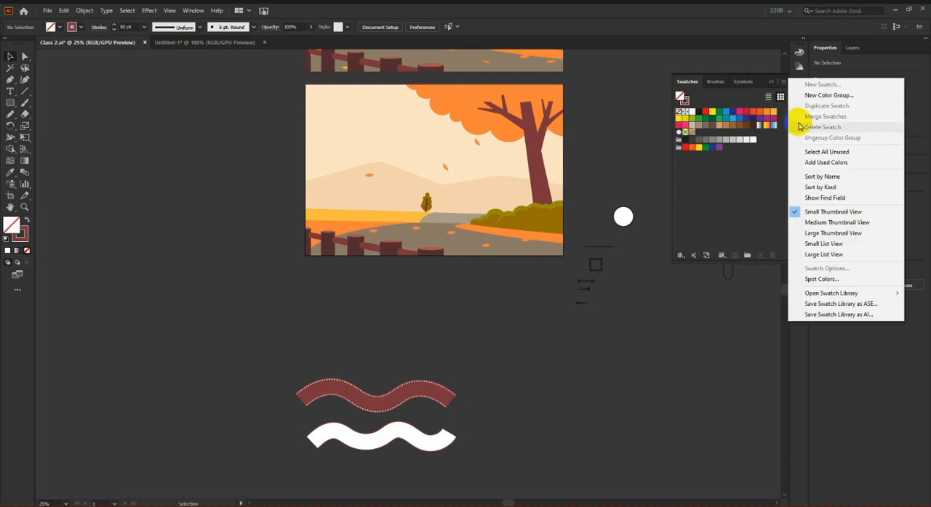
{"action": "mouse_move", "coordinate": [824, 294]}
{"action": "left_click", "coordinate": [762, 294]}
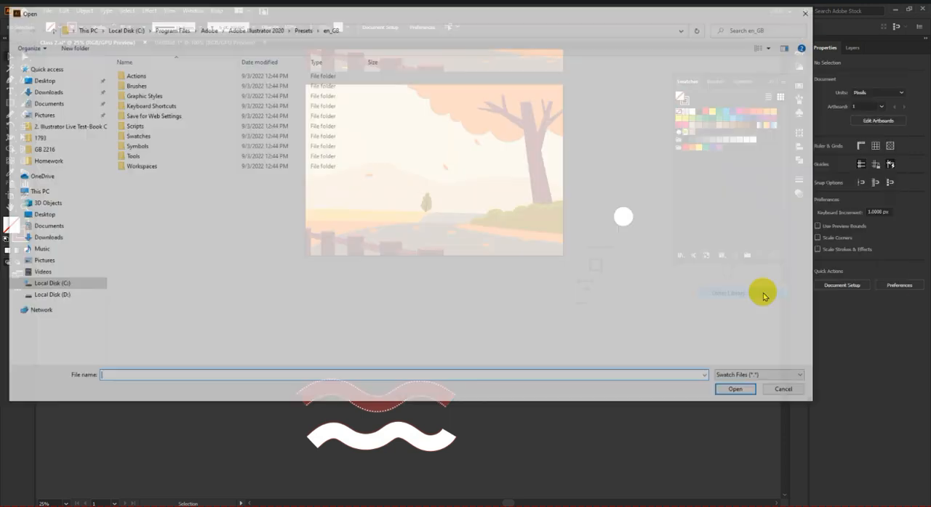
{"action": "left_click", "coordinate": [51, 296]}
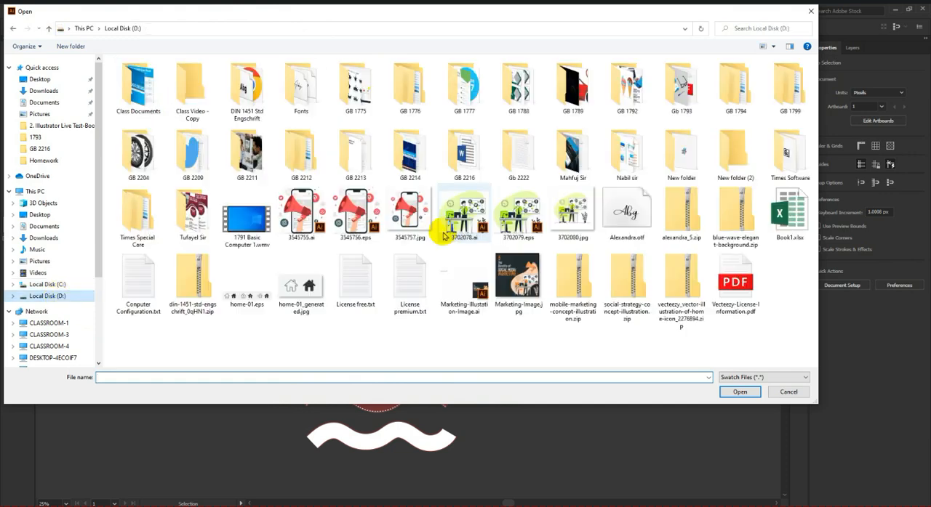
{"action": "double_click", "coordinate": [215, 161]}
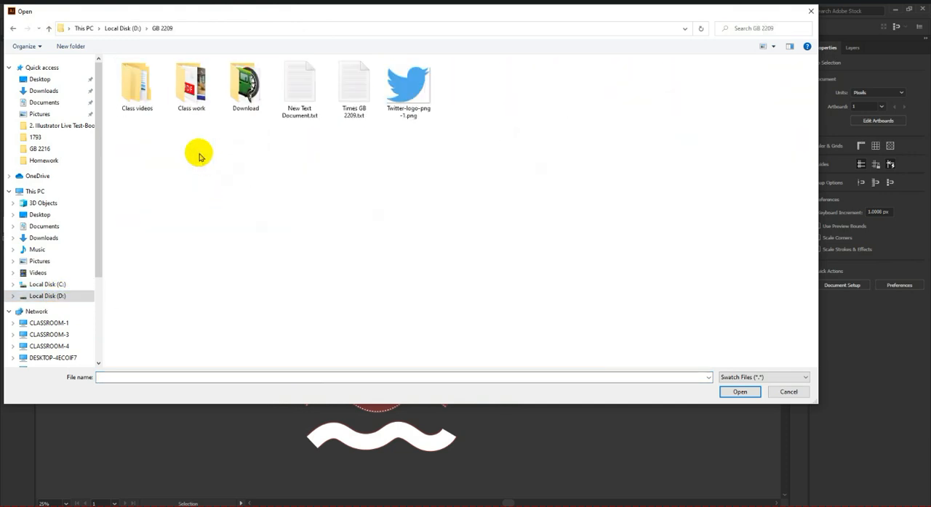
{"action": "double_click", "coordinate": [193, 83]}
{"action": "double_click", "coordinate": [136, 83]}
{"action": "left_click", "coordinate": [408, 83]}
{"action": "left_click", "coordinate": [739, 392]}
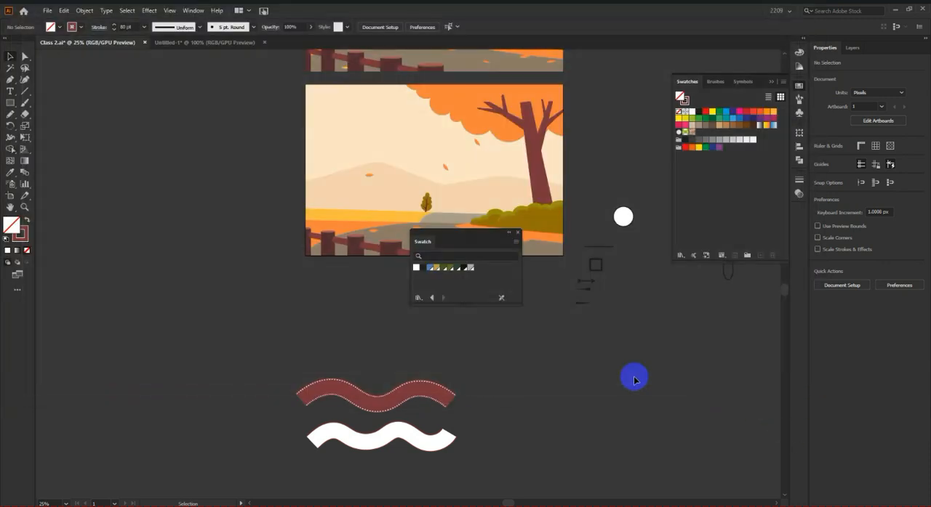
{"action": "left_click_drag", "start_coordinate": [471, 239], "coordinate": [741, 274]}
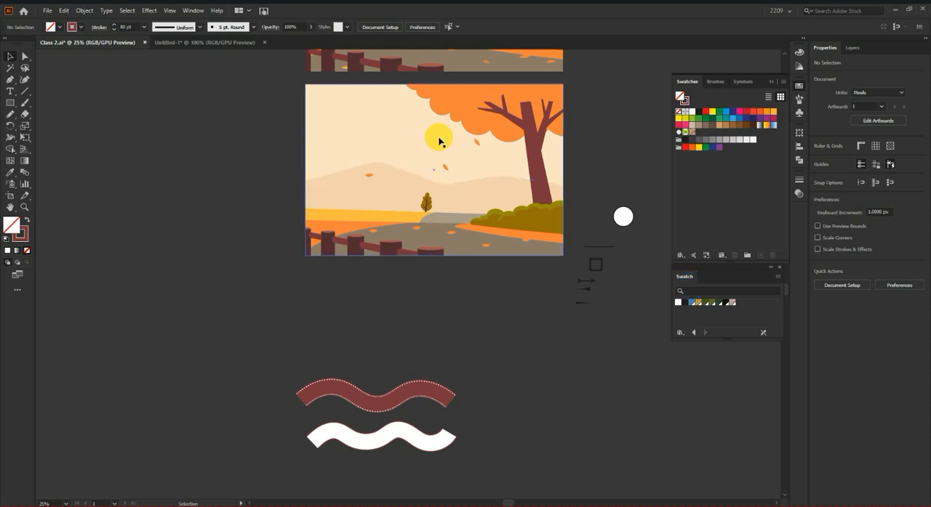
Step: Draw a square about 796 px wide on the empty canvas below the wavy shapes and return to the Selection tool
{"action": "scroll", "coordinate": [357, 337], "scroll_direction": "down", "scroll_amount": 2}
{"action": "scroll", "coordinate": [294, 322], "scroll_direction": "down", "scroll_amount": 3}
{"action": "scroll", "coordinate": [476, 349], "scroll_direction": "down", "scroll_amount": 2}
{"action": "scroll", "coordinate": [549, 338], "scroll_direction": "up", "scroll_amount": 2}
{"action": "scroll", "coordinate": [109, 208], "scroll_direction": "down", "scroll_amount": 2}
{"action": "mouse_move", "coordinate": [170, 188]}
{"action": "left_mouse_down"}
{"action": "mouse_move", "coordinate": [262, 254]}
{"action": "mouse_move", "coordinate": [262, 279]}
{"action": "left_mouse_up"}
{"action": "left_click", "coordinate": [8, 58]}
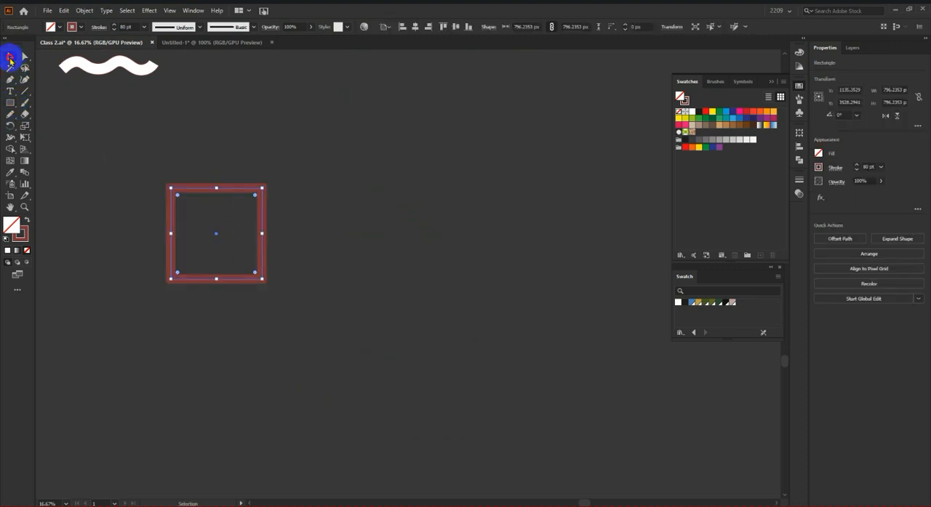
Step: Swap the square's fill and stroke to make it solid dark red, and duplicate it into five scattered squares
{"action": "left_click", "coordinate": [28, 221]}
{"action": "left_click_drag", "start_coordinate": [204, 233], "coordinate": [533, 231]}
{"action": "left_click", "coordinate": [499, 239]}
{"action": "left_click_drag", "start_coordinate": [532, 232], "coordinate": [344, 384]}
{"action": "left_click", "coordinate": [537, 423]}
{"action": "left_click", "coordinate": [181, 377]}
{"action": "key", "text": "ctrl+0"}
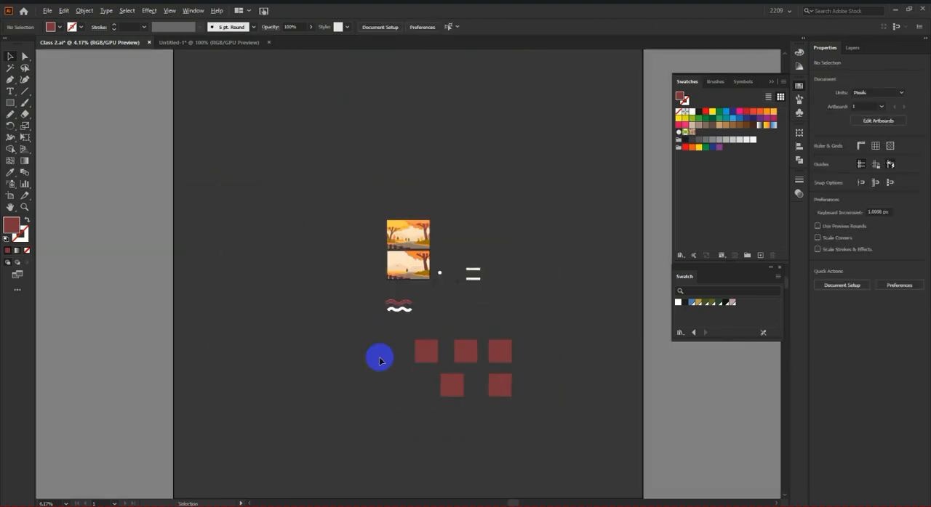
Step: Scale the five squares down together to about 276 px each and reposition them below the wavy shapes
{"action": "left_click_drag", "start_coordinate": [393, 335], "coordinate": [525, 409]}
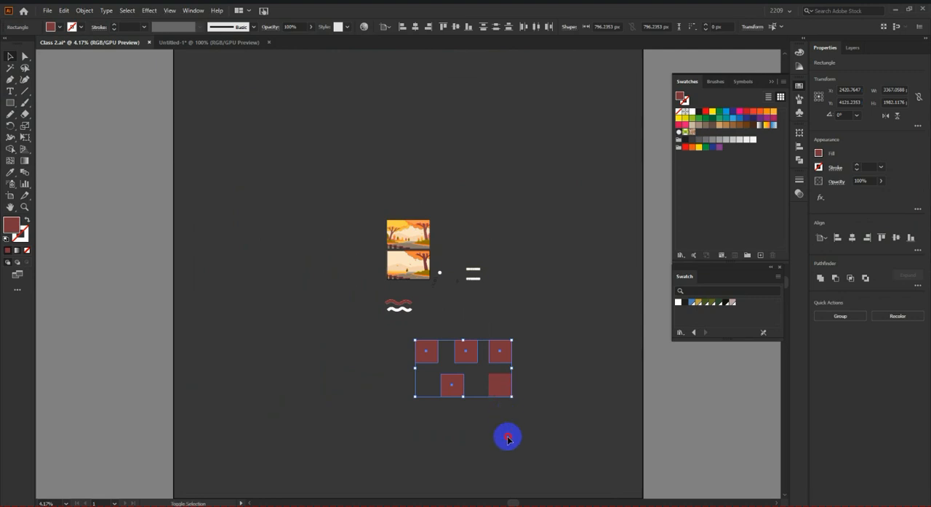
{"action": "key", "text": "ctrl+="}
{"action": "left_click_drag", "start_coordinate": [612, 338], "coordinate": [379, 460]}
{"action": "left_click_drag", "start_coordinate": [584, 405], "coordinate": [489, 350]}
{"action": "left_click", "coordinate": [525, 375]}
{"action": "scroll", "coordinate": [492, 354], "scroll_direction": "up", "scroll_amount": 3}
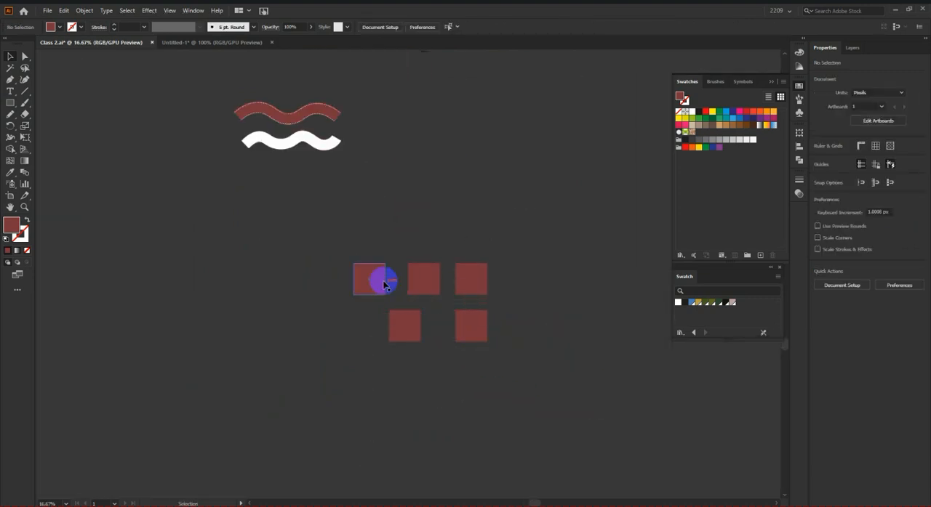
Step: Duplicate the set of five squares below itself, and copy both sets alongside to make four sets
{"action": "left_click_drag", "start_coordinate": [329, 246], "coordinate": [599, 405]}
{"action": "scroll", "coordinate": [549, 372], "scroll_direction": "down", "scroll_amount": 2}
{"action": "left_click_drag", "start_coordinate": [468, 248], "coordinate": [291, 226]}
{"action": "left_click", "coordinate": [545, 182]}
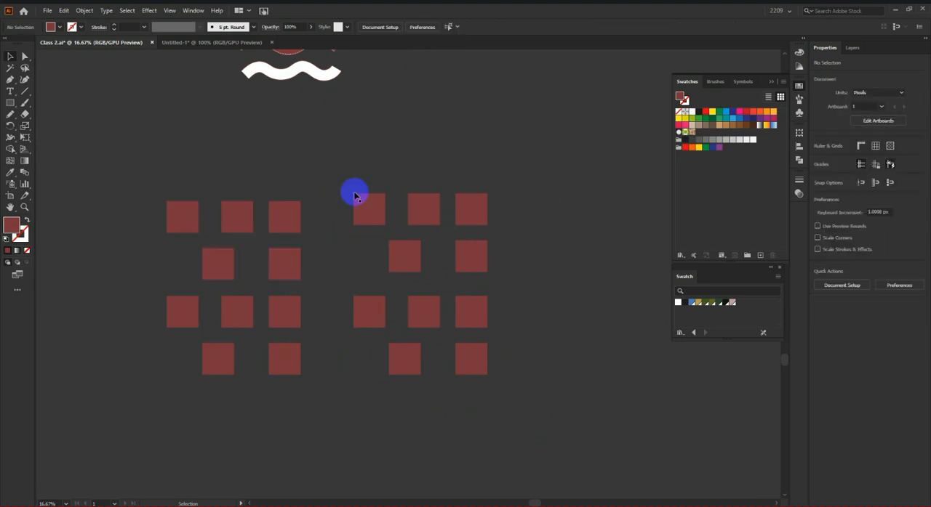
Step: Fill all the squares with the olive green swatch from the loaded Swatch library and deselect them
{"action": "left_click_drag", "start_coordinate": [131, 158], "coordinate": [589, 499]}
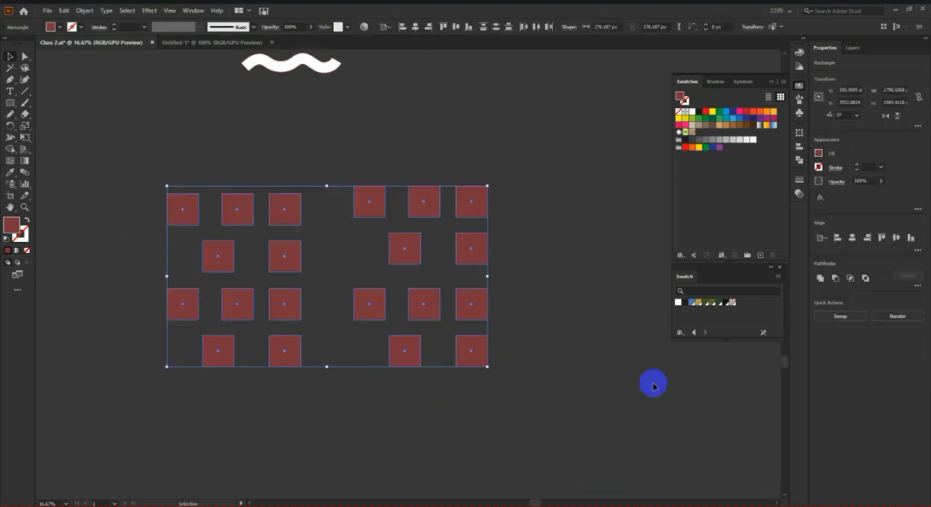
{"action": "left_click", "coordinate": [713, 305]}
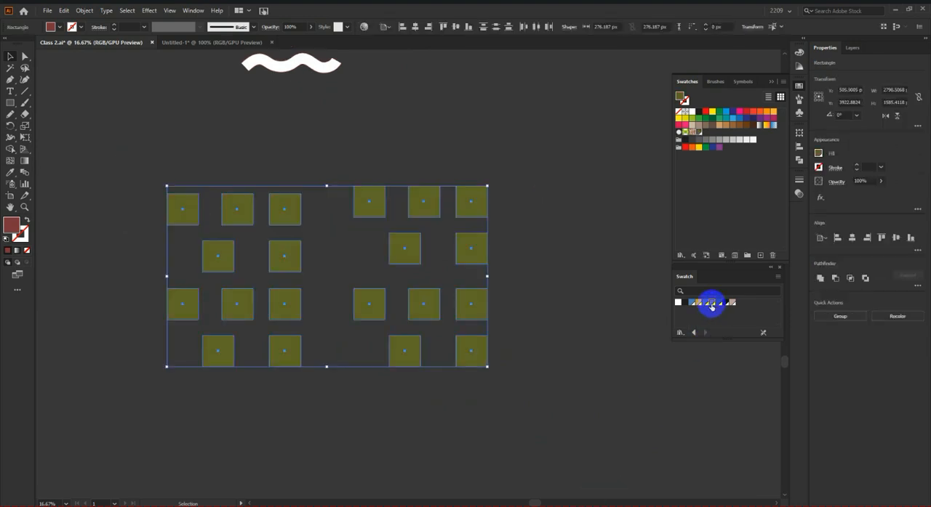
{"action": "left_click", "coordinate": [575, 328]}
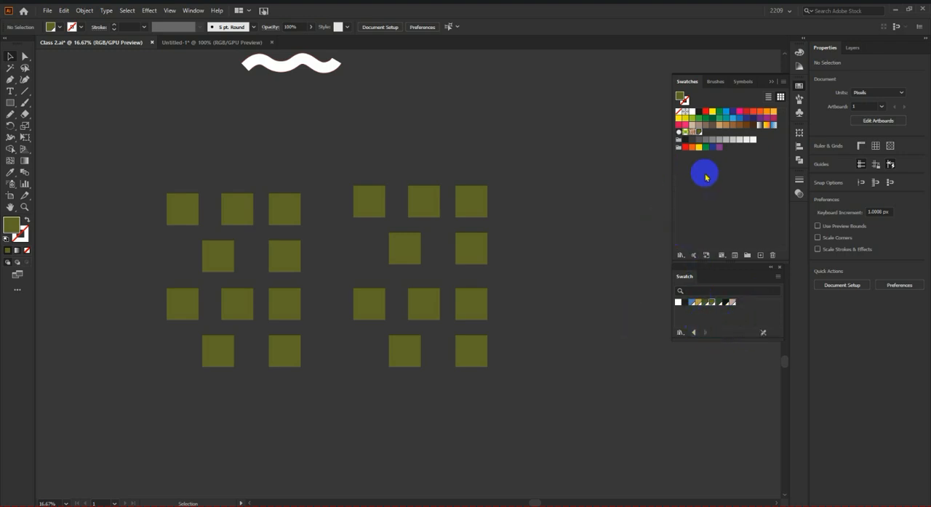
Step: Add the Swatch library's global colors to the Swatches panel and group them as Color Group 1
{"action": "left_click", "coordinate": [721, 304]}
{"action": "left_click", "coordinate": [687, 306]}
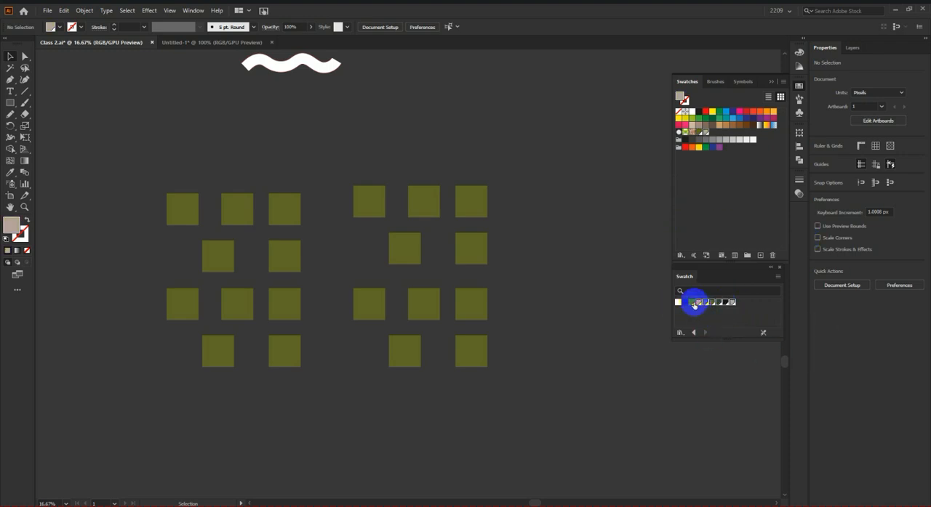
{"action": "left_click_drag", "start_coordinate": [733, 304], "coordinate": [722, 171]}
{"action": "left_click_drag", "start_coordinate": [759, 127], "coordinate": [747, 255]}
{"action": "left_click", "coordinate": [425, 277]}
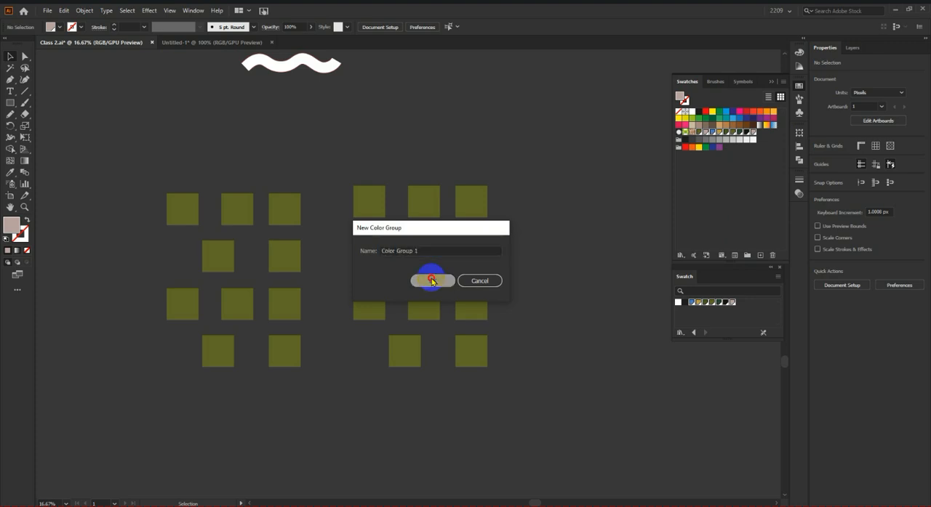
{"action": "left_click_drag", "start_coordinate": [756, 147], "coordinate": [719, 184]}
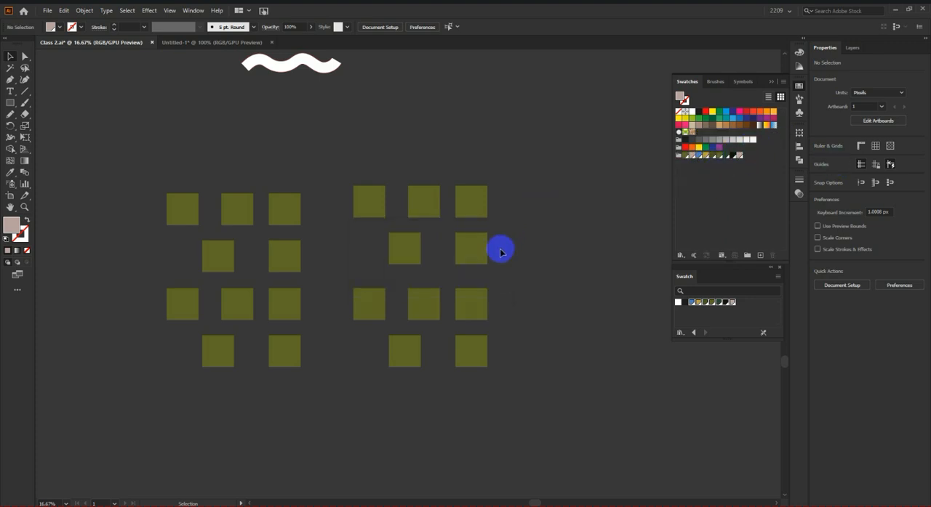
Step: Fill all the squares with the gold R=184 G=157 B=65 swatch from the new color group
{"action": "left_click_drag", "start_coordinate": [137, 160], "coordinate": [563, 461]}
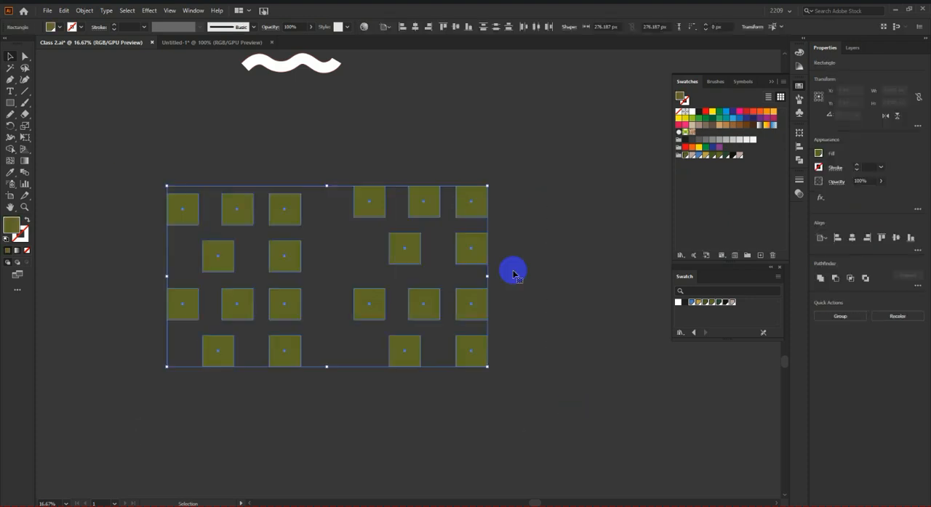
{"action": "left_click", "coordinate": [707, 158]}
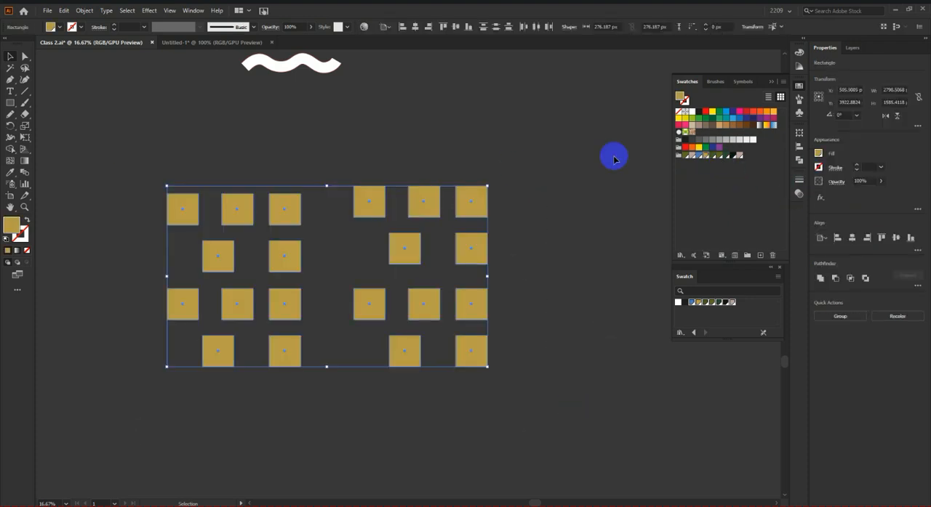
{"action": "left_click", "coordinate": [513, 178]}
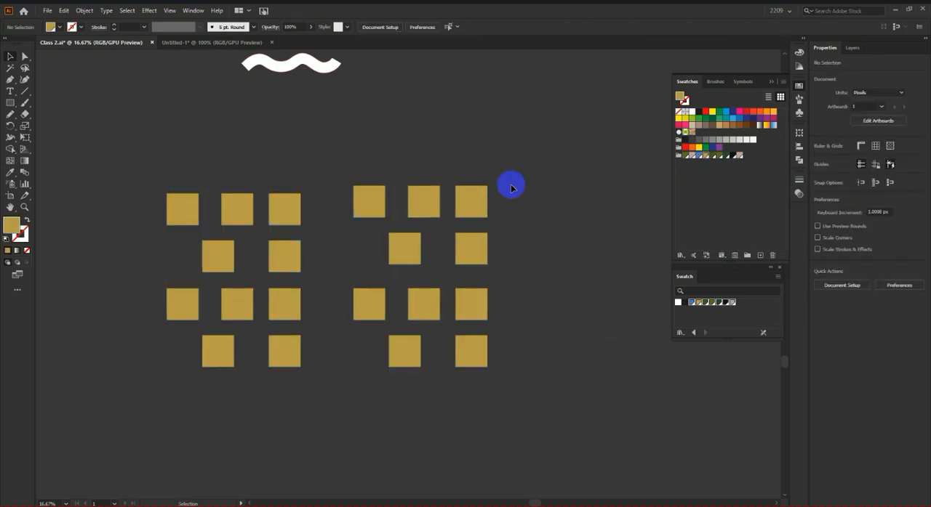
Step: Edit the global gold swatch, lowering its green value to 19 so its color becomes crimson
{"action": "double_click", "coordinate": [696, 166]}
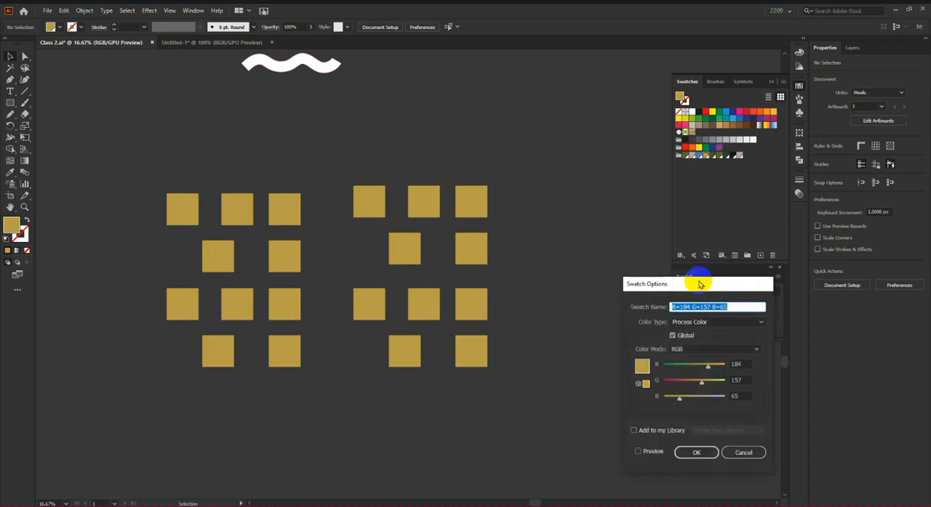
{"action": "left_click_drag", "start_coordinate": [698, 280], "coordinate": [713, 159]}
{"action": "left_click_drag", "start_coordinate": [717, 261], "coordinate": [683, 258]}
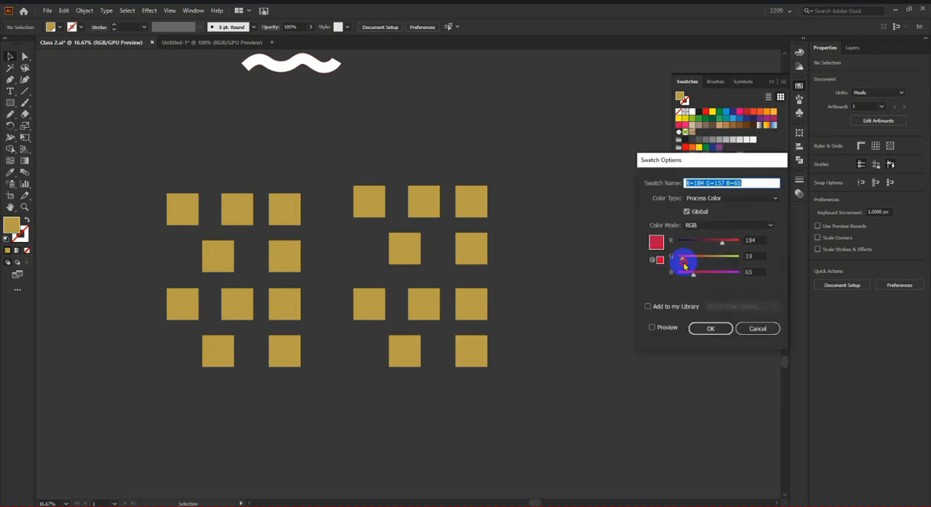
{"action": "left_click", "coordinate": [707, 329]}
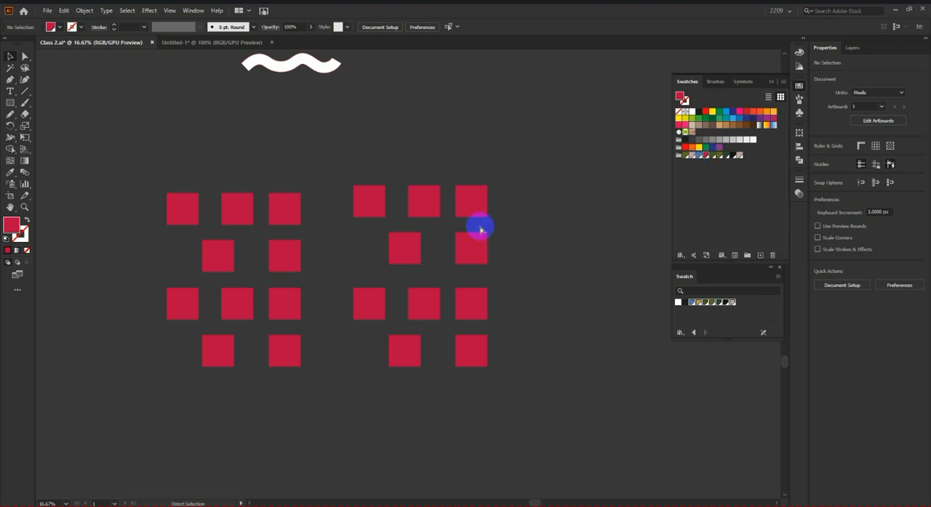
Step: Select only the squares and fill them with the R=181 G=162 B=158 2 swatch from the color group
{"action": "key", "text": "ctrl+a"}
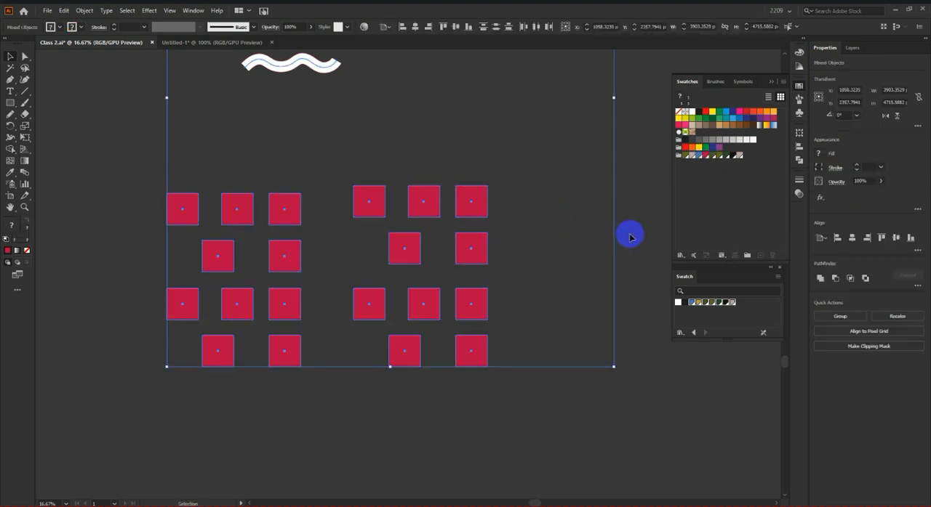
{"action": "left_click", "coordinate": [608, 245]}
{"action": "left_click_drag", "start_coordinate": [122, 179], "coordinate": [540, 372]}
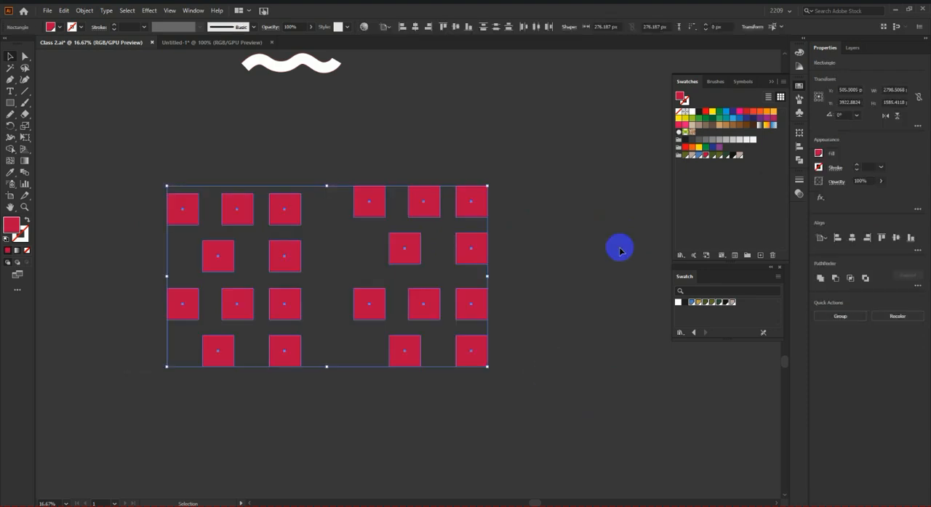
{"action": "left_click", "coordinate": [739, 155]}
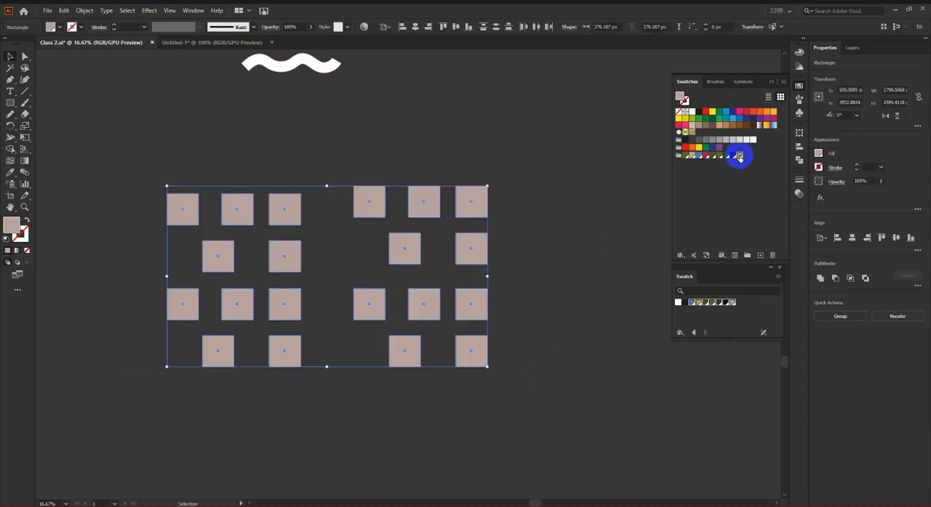
{"action": "left_click", "coordinate": [565, 197]}
Step: Set the blue value of the R=181 G=162 B=158 2 global swatch to 0
{"action": "double_click", "coordinate": [738, 156]}
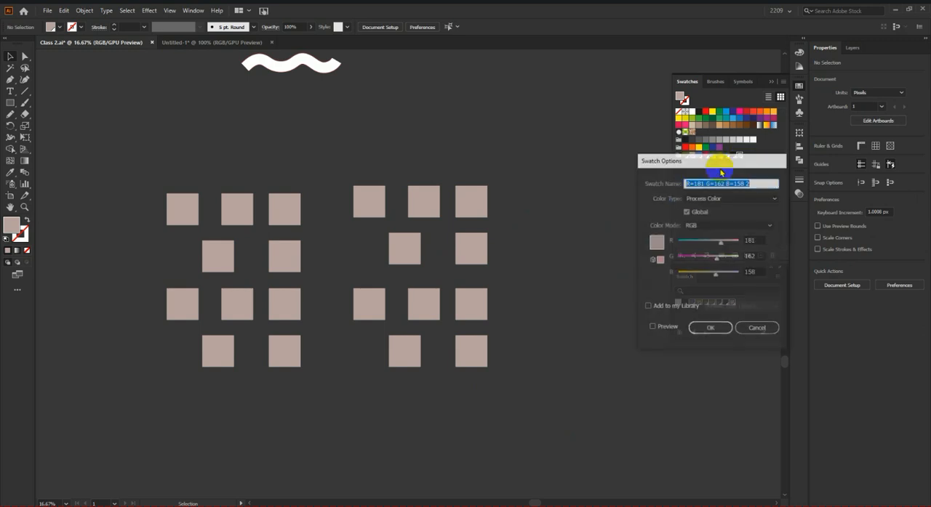
{"action": "left_click_drag", "start_coordinate": [715, 277], "coordinate": [671, 269]}
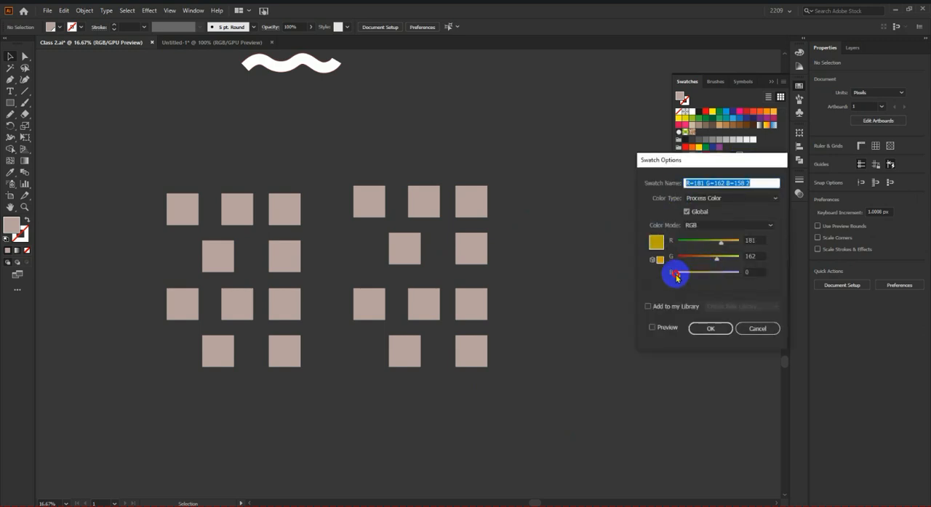
{"action": "left_click", "coordinate": [709, 328]}
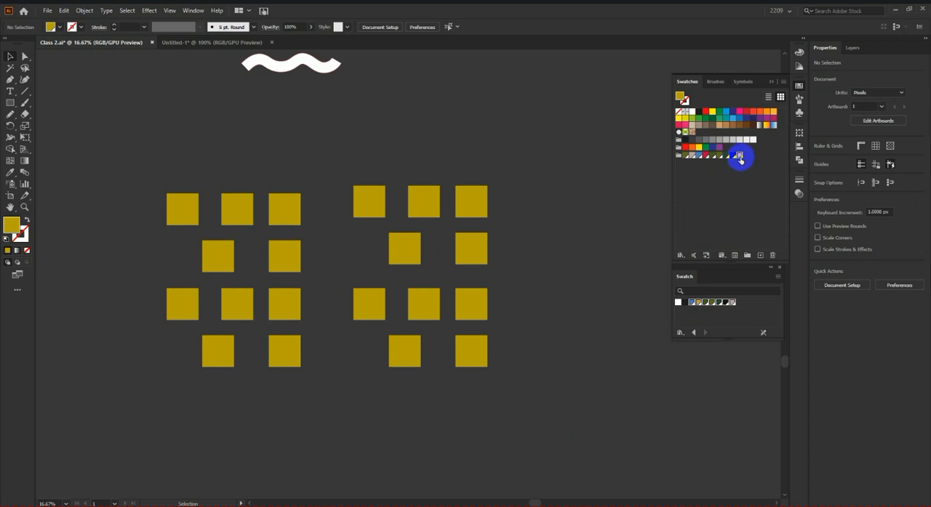
{"action": "double_click", "coordinate": [739, 156]}
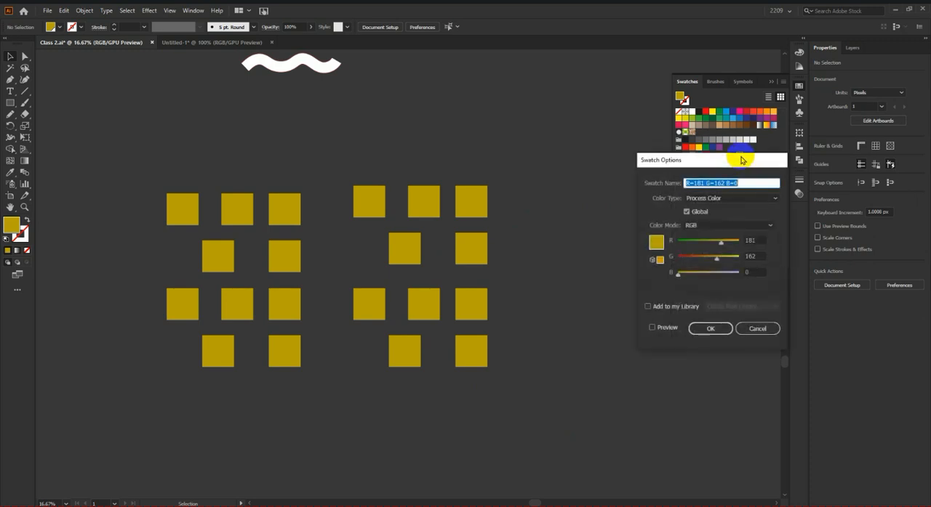
{"action": "left_click", "coordinate": [711, 328]}
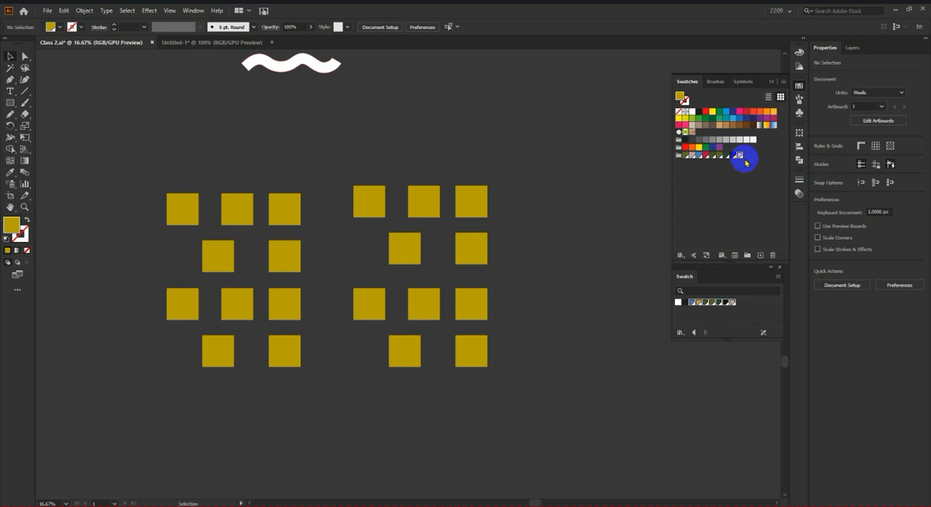
Step: Move the R=181 G=162 B=0 swatch out of the color group, duplicate it as a global swatch, and put the copy in the group
{"action": "left_click_drag", "start_coordinate": [739, 156], "coordinate": [700, 133]}
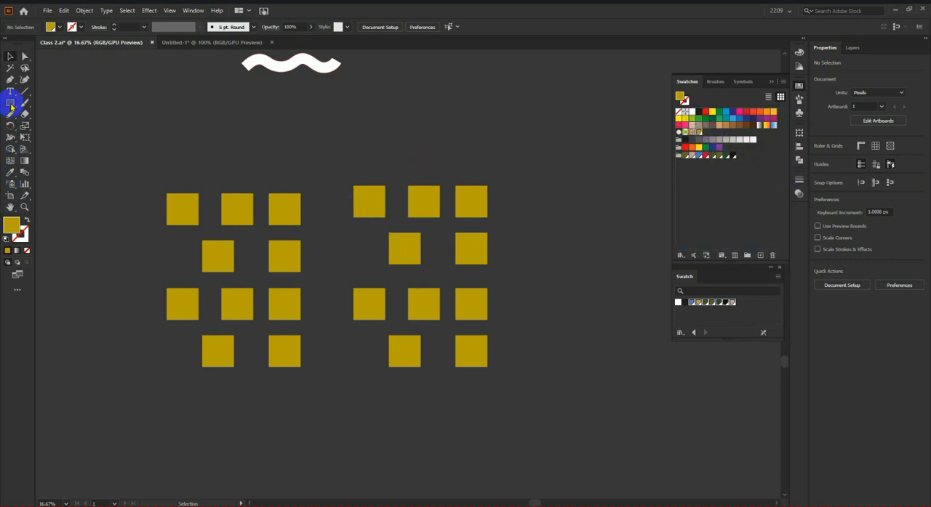
{"action": "left_click", "coordinate": [760, 255]}
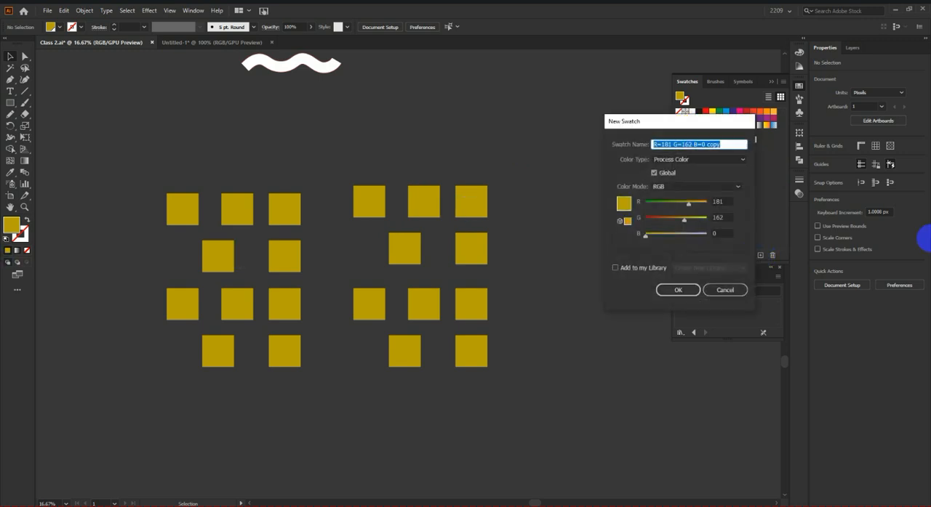
{"action": "left_click", "coordinate": [678, 290]}
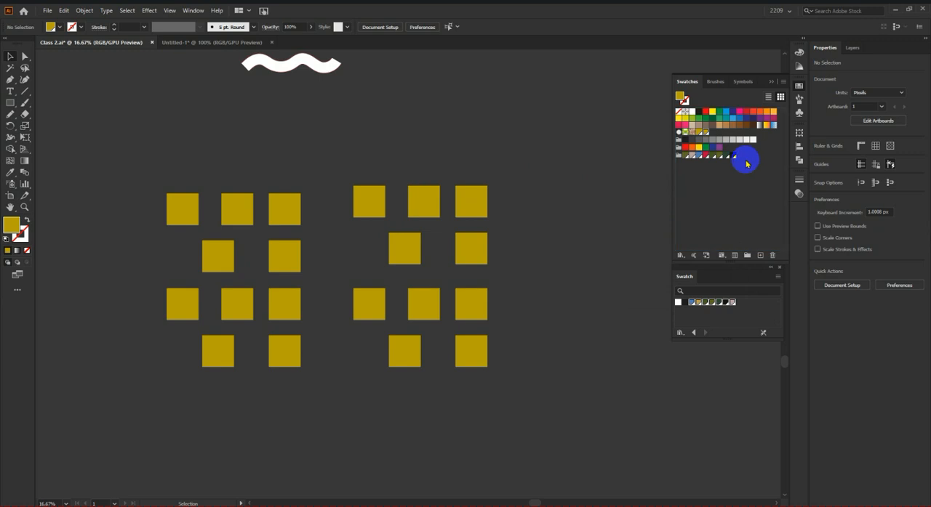
{"action": "left_click_drag", "start_coordinate": [705, 134], "coordinate": [726, 163]}
{"action": "left_click_drag", "start_coordinate": [705, 133], "coordinate": [737, 157]}
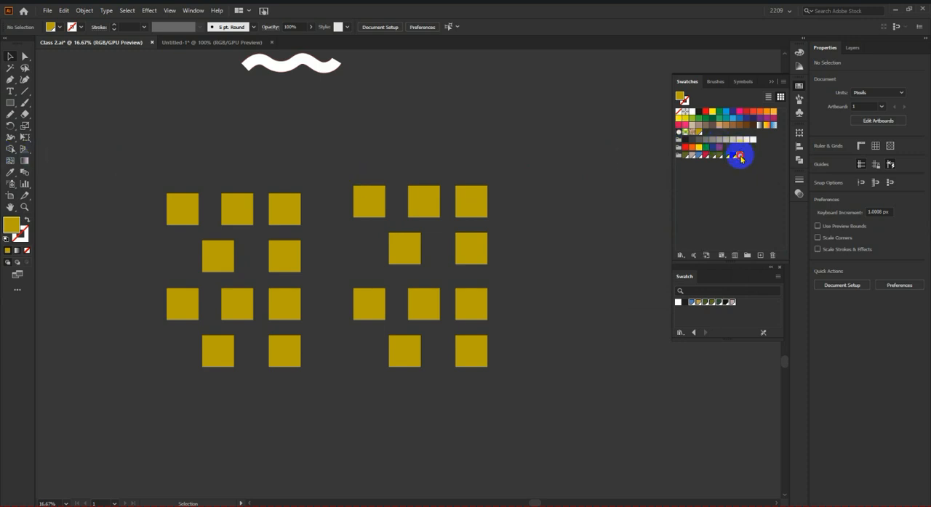
Step: Change the copied swatch to purple by setting its green value to 0 and its blue value to 255
{"action": "double_click", "coordinate": [740, 158]}
{"action": "mouse_move", "coordinate": [731, 253]}
{"action": "left_mouse_down"}
{"action": "mouse_move", "coordinate": [702, 266]}
{"action": "mouse_move", "coordinate": [678, 260]}
{"action": "mouse_move", "coordinate": [738, 271]}
{"action": "left_mouse_up"}
{"action": "left_click", "coordinate": [714, 327]}
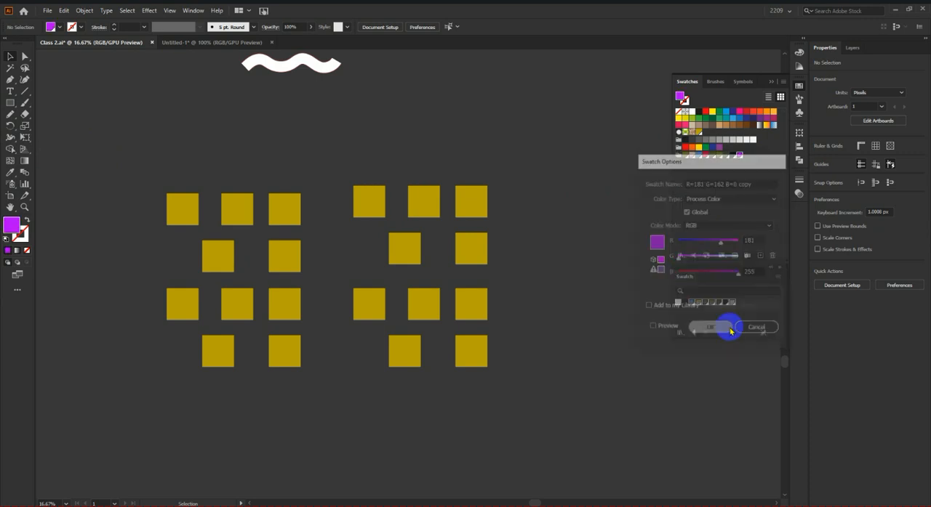
Step: Fill all the squares with the blue swatch from the color group and deselect them
{"action": "scroll", "coordinate": [558, 195], "scroll_direction": "down", "scroll_amount": 1}
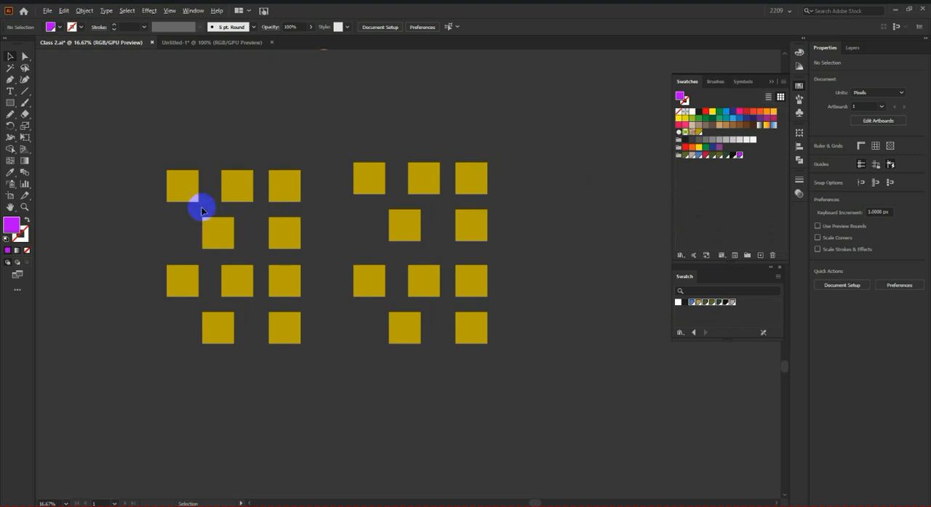
{"action": "scroll", "coordinate": [184, 187], "scroll_direction": "up", "scroll_amount": 1}
{"action": "scroll", "coordinate": [185, 187], "scroll_direction": "down", "scroll_amount": 1}
{"action": "left_click_drag", "start_coordinate": [153, 158], "coordinate": [541, 418]}
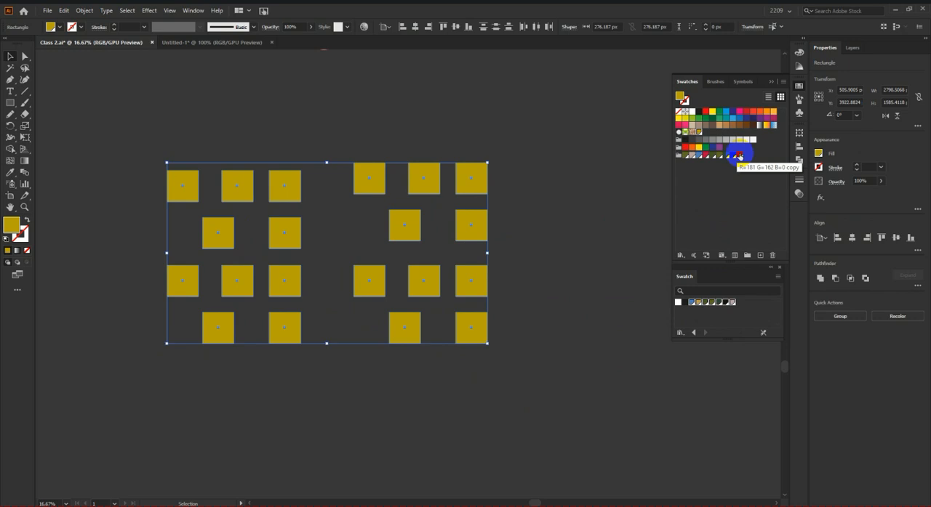
{"action": "left_click", "coordinate": [698, 156]}
{"action": "left_click", "coordinate": [628, 175]}
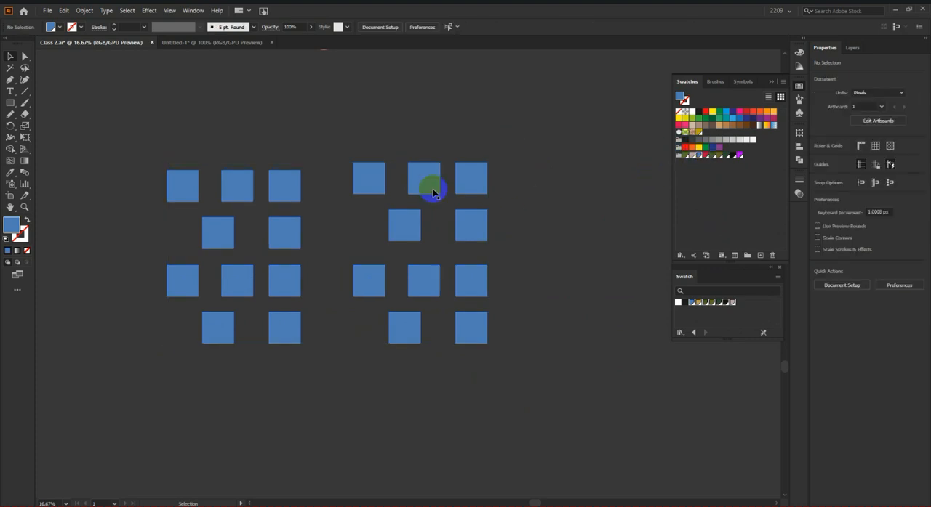
Step: Raise the green value of the blue global swatch so its color becomes turquoise
{"action": "double_click", "coordinate": [699, 156]}
{"action": "left_click_drag", "start_coordinate": [706, 260], "coordinate": [744, 263]}
{"action": "left_click", "coordinate": [711, 329]}
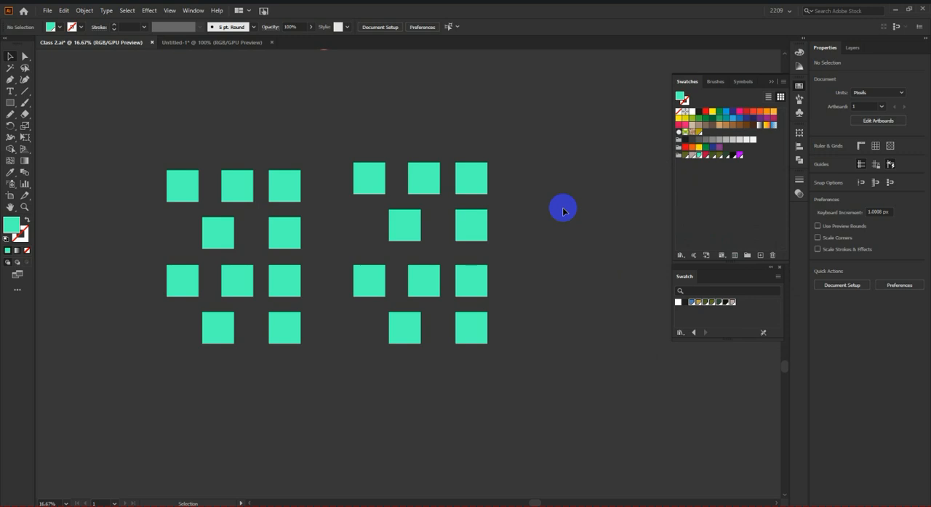
{"action": "left_click", "coordinate": [472, 236]}
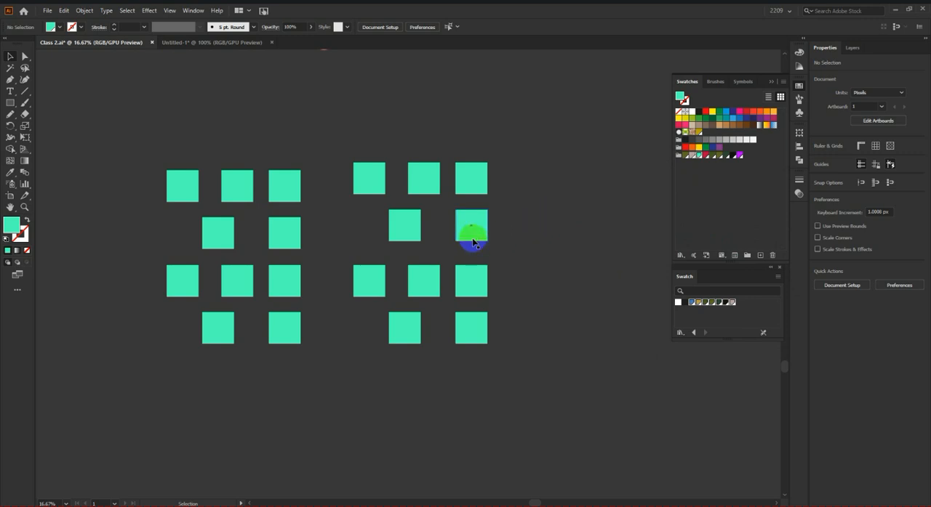
{"action": "scroll", "coordinate": [359, 252], "scroll_direction": "down", "scroll_amount": 3}
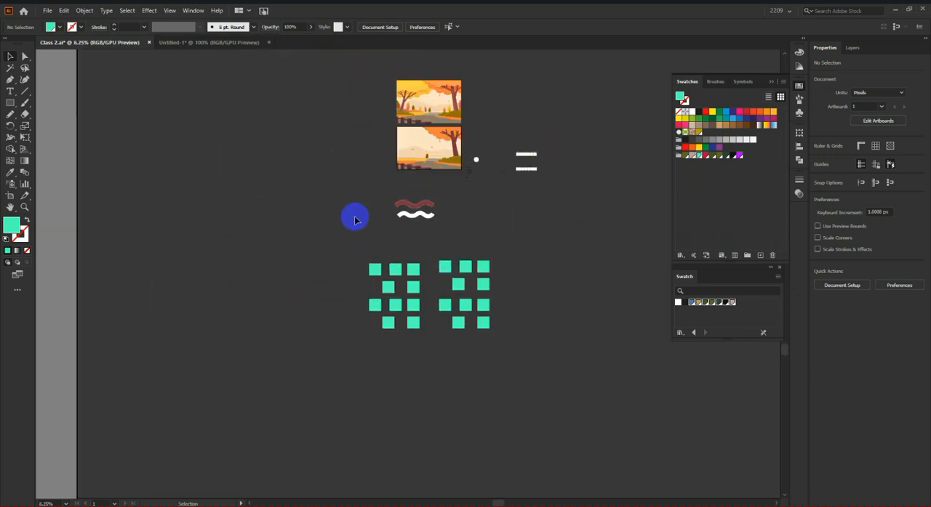
Step: Switch to the Untitled-1 document and close the floating Swatch library panel
{"action": "left_click", "coordinate": [221, 43]}
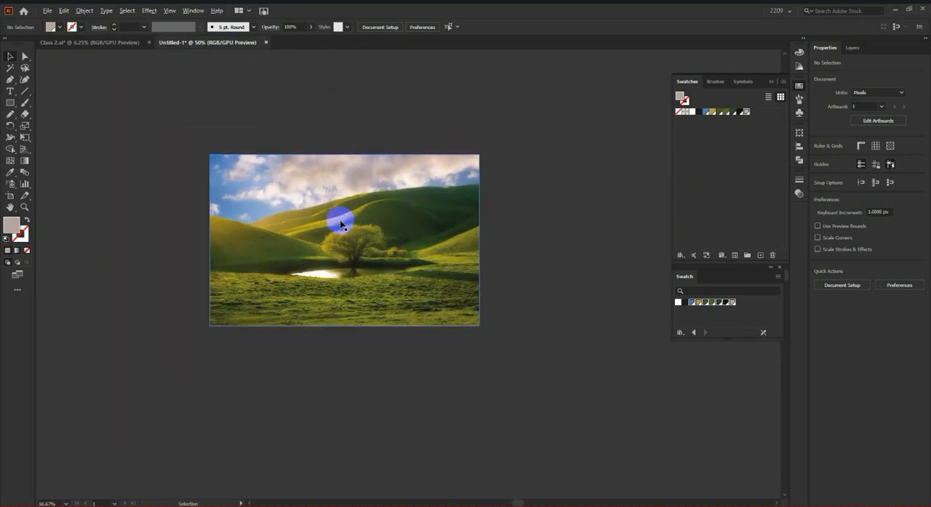
{"action": "scroll", "coordinate": [356, 233], "scroll_direction": "up", "scroll_amount": 2}
{"action": "scroll", "coordinate": [481, 259], "scroll_direction": "down", "scroll_amount": 1}
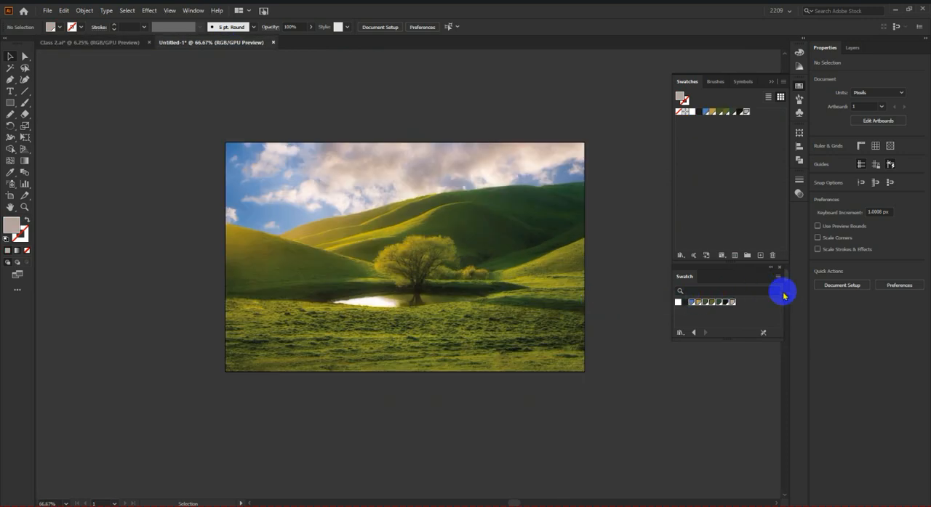
{"action": "left_click", "coordinate": [779, 271]}
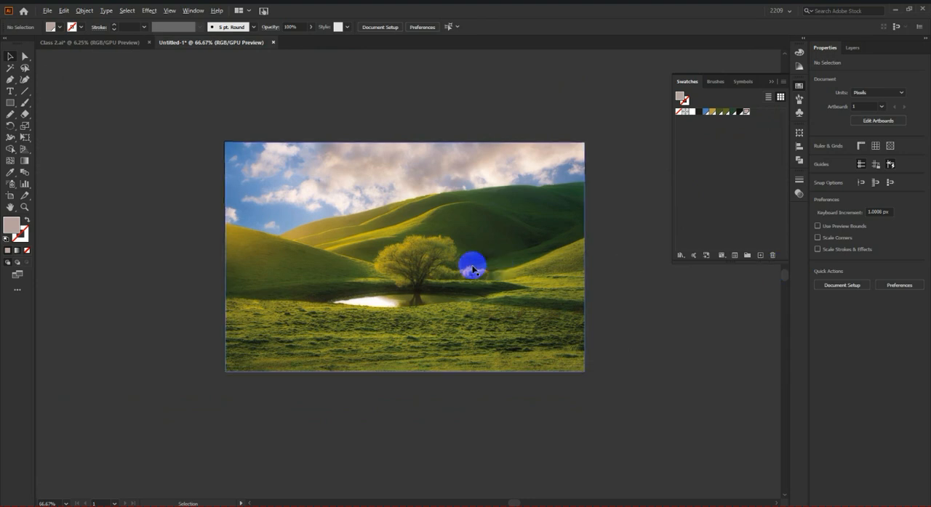
{"action": "scroll", "coordinate": [473, 264], "scroll_direction": "down", "scroll_amount": 1}
{"action": "scroll", "coordinate": [538, 284], "scroll_direction": "up", "scroll_amount": 1}
{"action": "scroll", "coordinate": [522, 280], "scroll_direction": "up", "scroll_amount": 2}
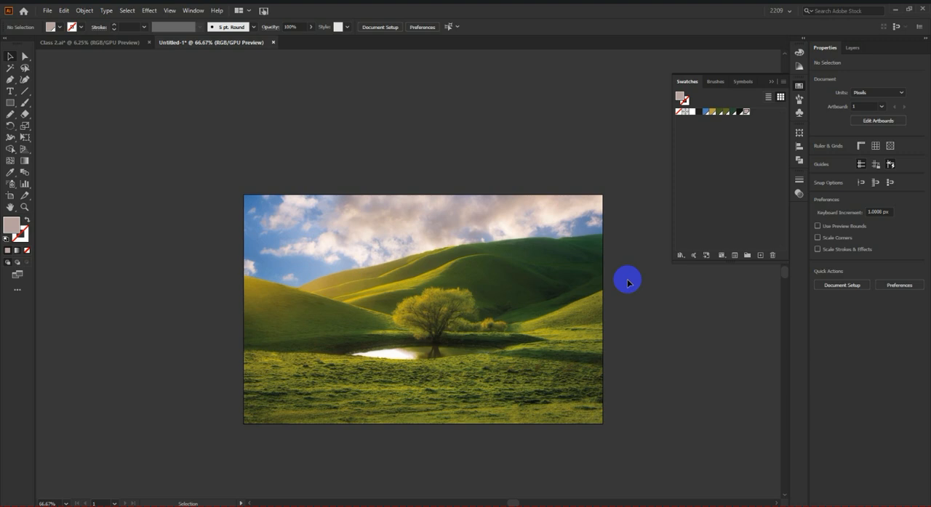
Step: Move the landscape image off the artboard to the empty canvas on its right side
{"action": "left_click", "coordinate": [10, 103]}
{"action": "scroll", "coordinate": [199, 207], "scroll_direction": "down", "scroll_amount": 2}
{"action": "scroll", "coordinate": [199, 207], "scroll_direction": "down", "scroll_amount": 3}
{"action": "left_click", "coordinate": [10, 56]}
{"action": "left_click_drag", "start_coordinate": [322, 186], "coordinate": [545, 205]}
{"action": "left_click", "coordinate": [471, 286]}
{"action": "scroll", "coordinate": [248, 190], "scroll_direction": "up", "scroll_amount": 2}
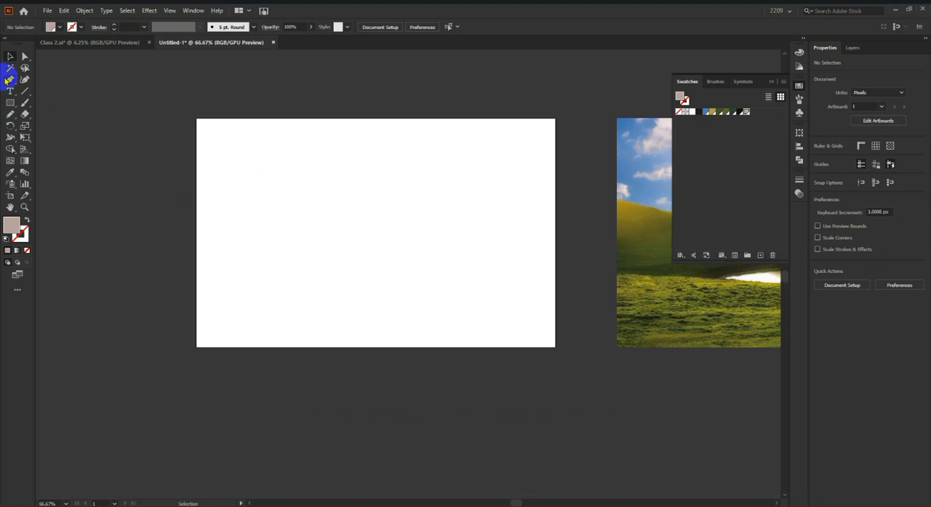
Step: Switch the document color mode to CMYK and back to RGB
{"action": "left_click", "coordinate": [10, 102]}
{"action": "scroll", "coordinate": [301, 246], "scroll_direction": "up", "scroll_amount": 2}
{"action": "scroll", "coordinate": [301, 245], "scroll_direction": "down", "scroll_amount": 2}
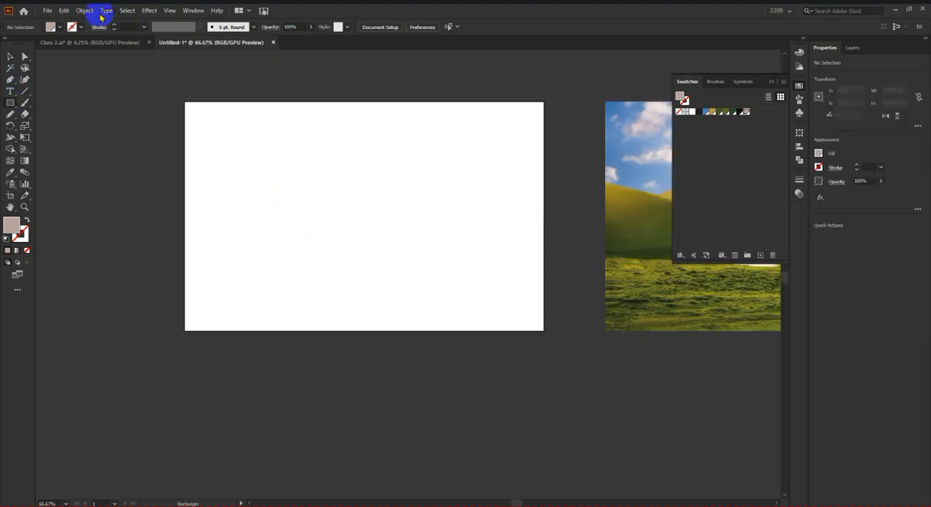
{"action": "left_click", "coordinate": [46, 11]}
{"action": "mouse_move", "coordinate": [167, 241]}
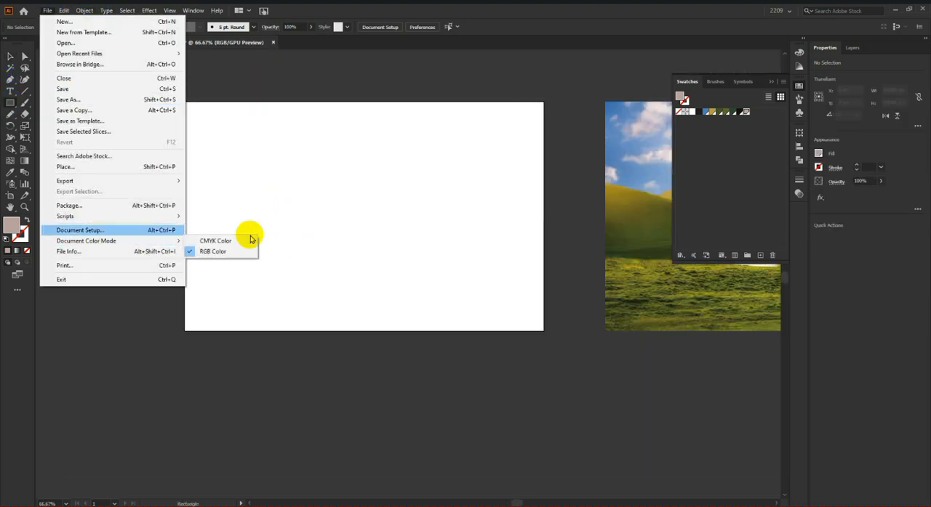
{"action": "left_click", "coordinate": [226, 240]}
{"action": "scroll", "coordinate": [256, 239], "scroll_direction": "up", "scroll_amount": 2}
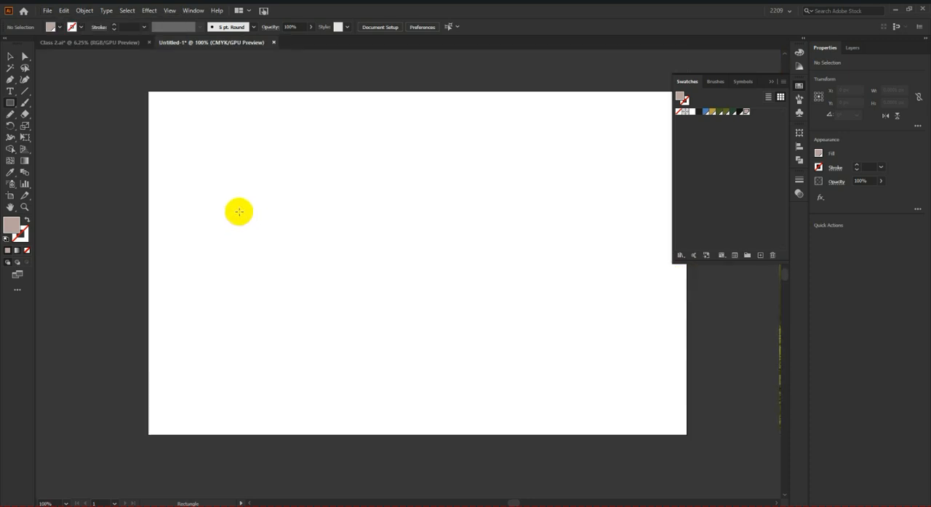
{"action": "left_click", "coordinate": [46, 10]}
{"action": "mouse_move", "coordinate": [131, 243]}
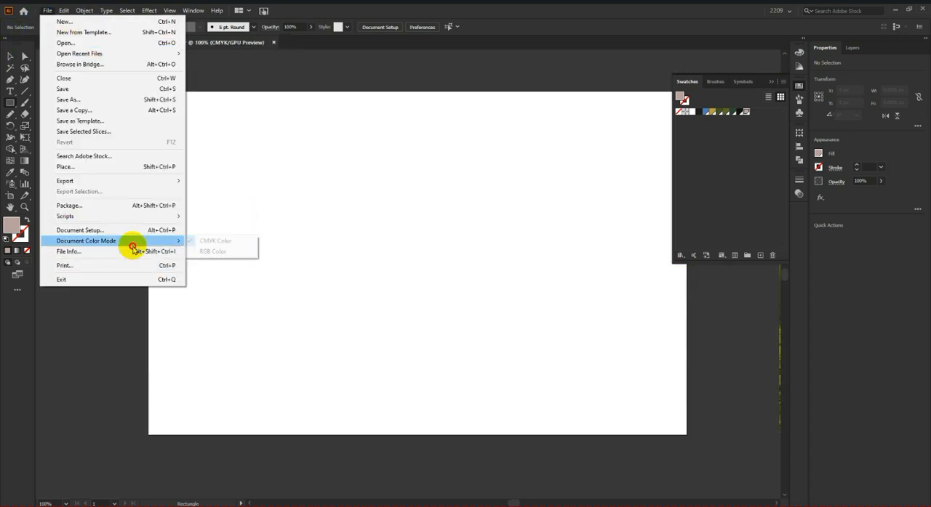
{"action": "left_click", "coordinate": [231, 255]}
Step: Draw a square about 174 px wide on the empty artboard, place a copy beside it, and select the left one
{"action": "left_click_drag", "start_coordinate": [202, 225], "coordinate": [450, 245]}
{"action": "left_click", "coordinate": [11, 56]}
{"action": "left_click", "coordinate": [270, 244]}
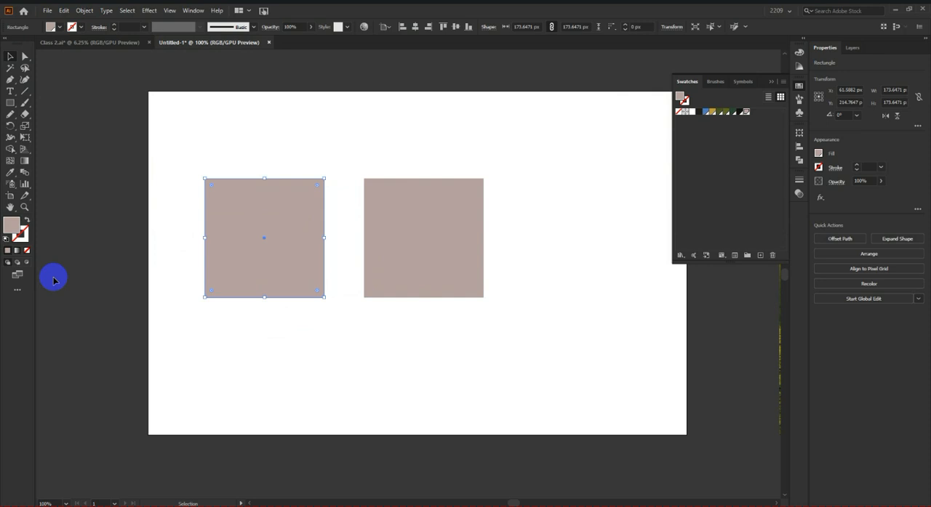
Step: Fill the left square with a black of C=100, M=100, Y=100, K=100 and deselect it
{"action": "double_click", "coordinate": [11, 224]}
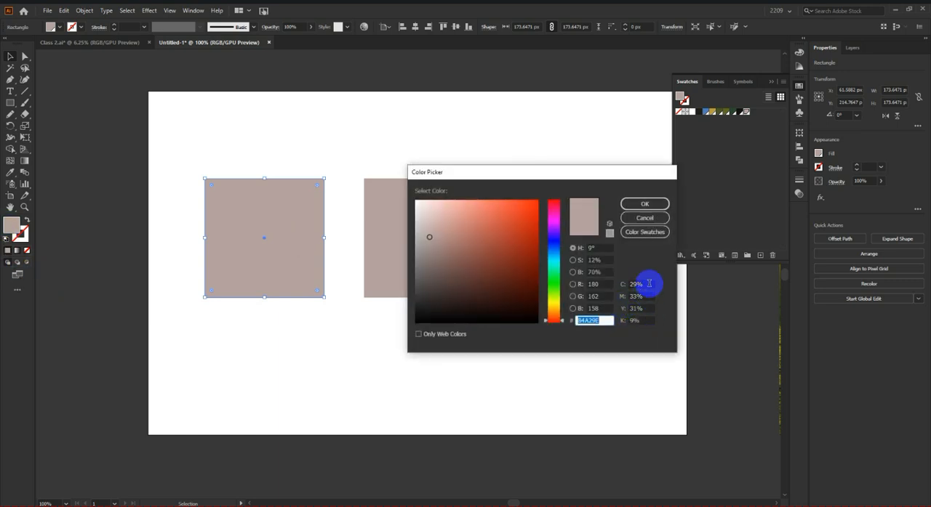
{"action": "left_click", "coordinate": [642, 284]}
{"action": "type", "text": "100"}
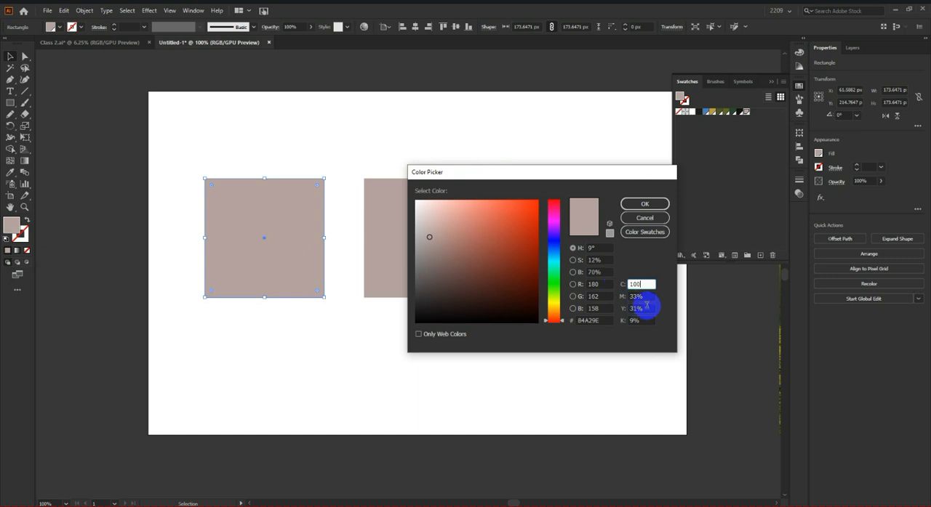
{"action": "left_click", "coordinate": [646, 296]}
{"action": "type", "text": "100"}
{"action": "left_click_drag", "start_coordinate": [648, 309], "coordinate": [612, 319]}
{"action": "type", "text": "100100"}
{"action": "left_click", "coordinate": [644, 204]}
{"action": "left_click", "coordinate": [318, 145]}
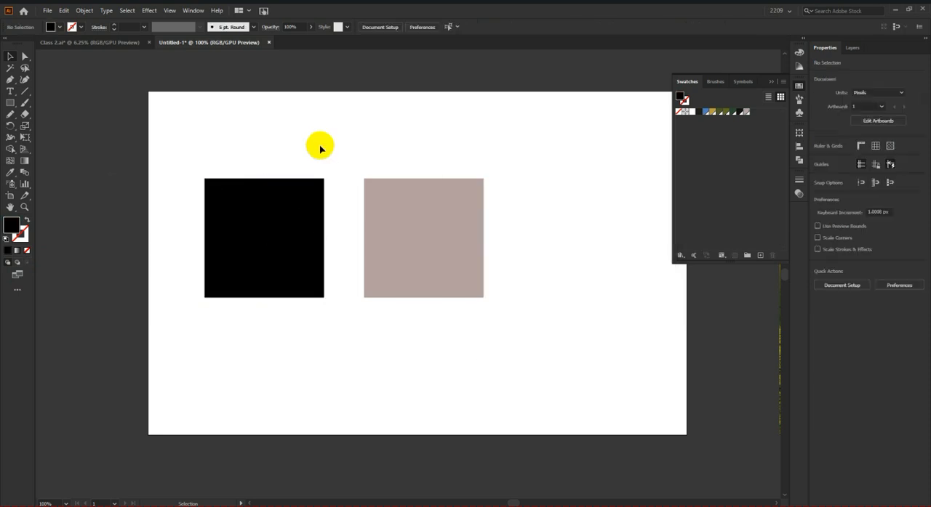
Step: Check the black square's fill values, and switch the document color mode to CMYK with the other square selected
{"action": "left_click", "coordinate": [305, 231]}
{"action": "double_click", "coordinate": [11, 227]}
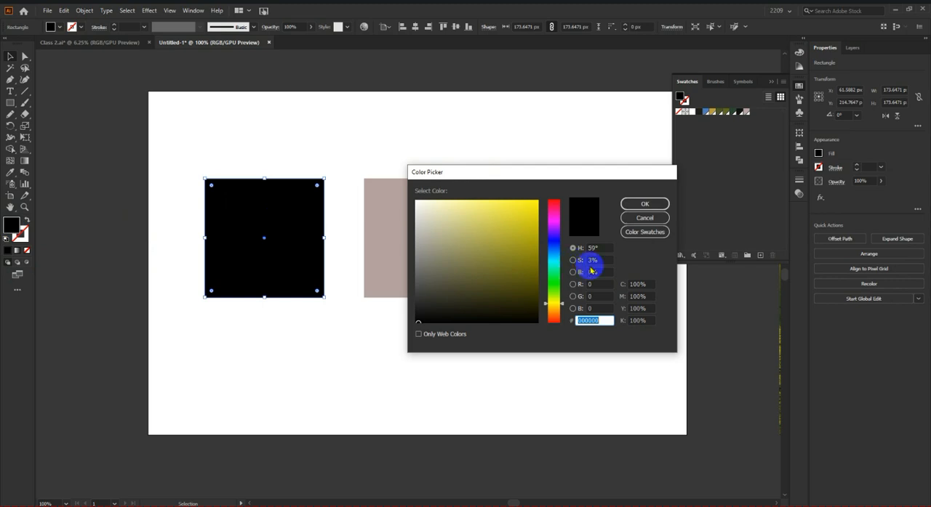
{"action": "left_click", "coordinate": [644, 218]}
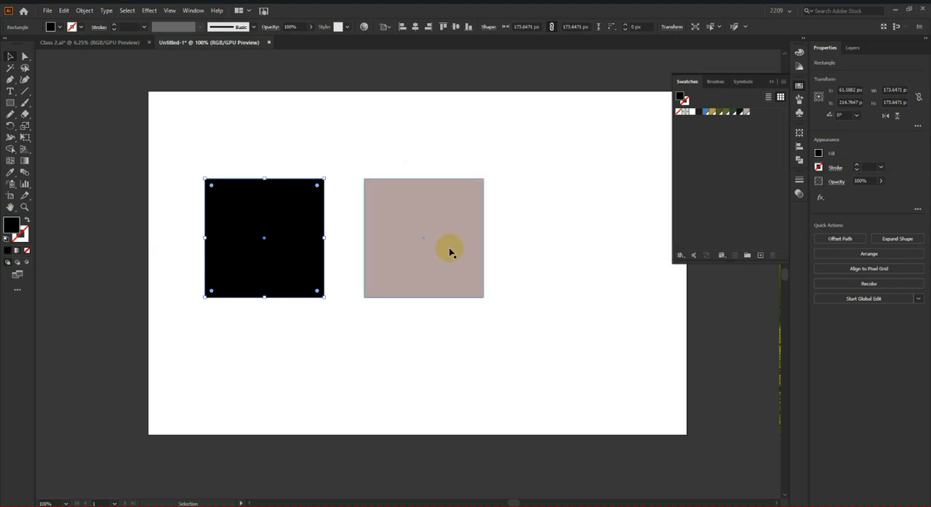
{"action": "left_click", "coordinate": [449, 251]}
{"action": "left_click", "coordinate": [48, 10]}
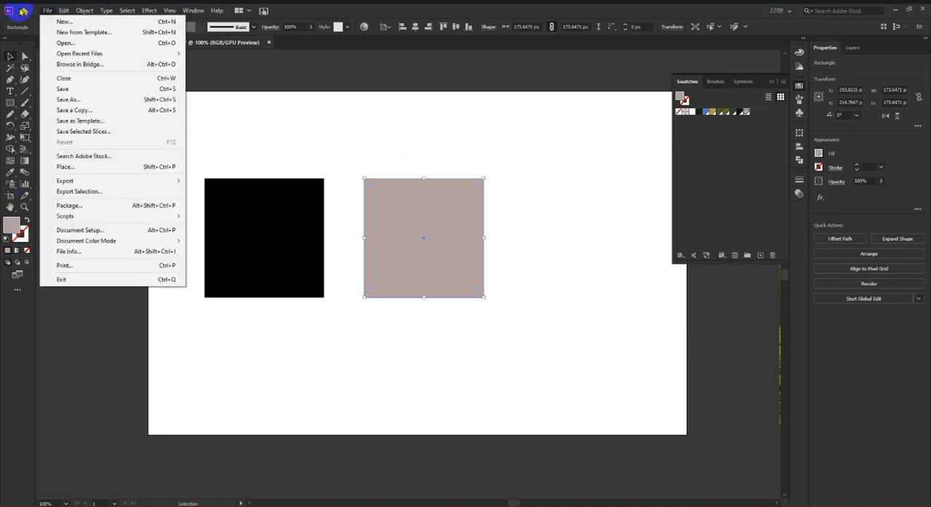
{"action": "mouse_move", "coordinate": [149, 240]}
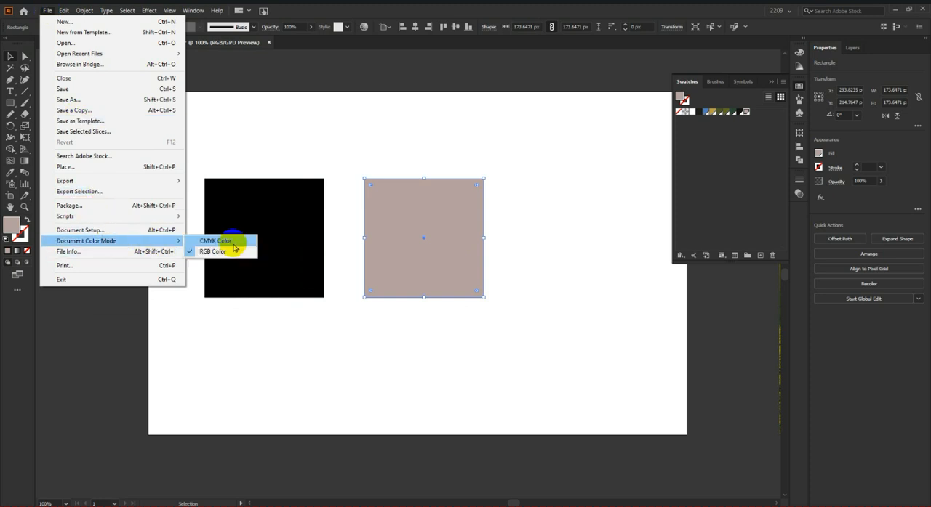
{"action": "left_click", "coordinate": [234, 243]}
Step: Fill the right square with C=0, M=0, Y=0, K=100 and deselect it
{"action": "double_click", "coordinate": [16, 228]}
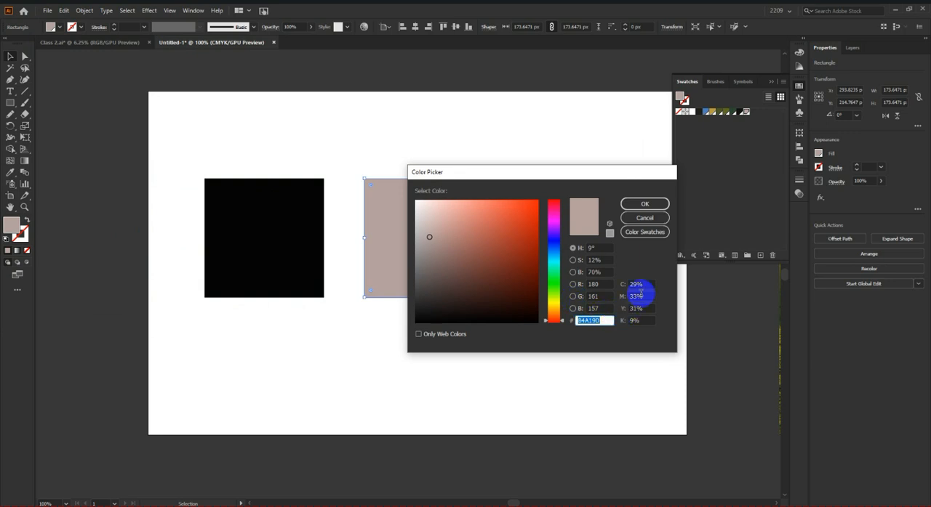
{"action": "left_click", "coordinate": [638, 284]}
{"action": "type", "text": "0"}
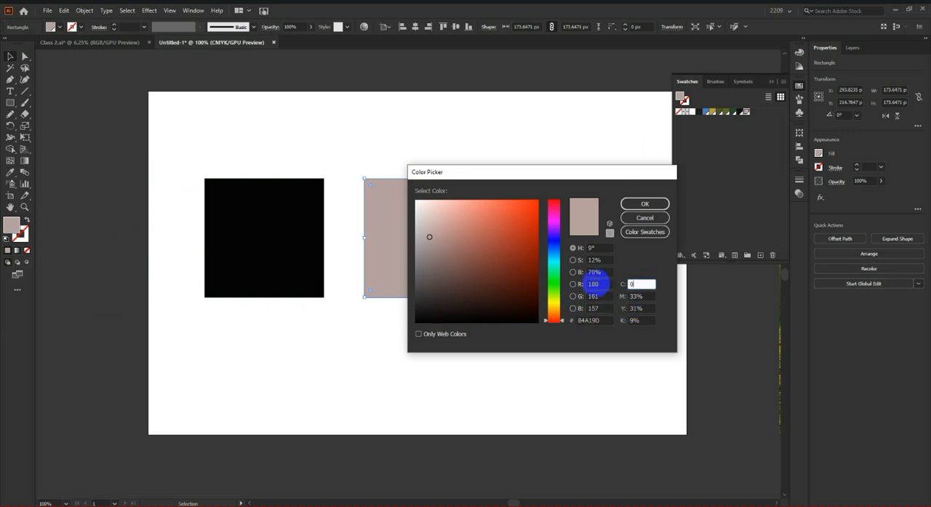
{"action": "type", "text": "0"}
{"action": "left_click_drag", "start_coordinate": [646, 295], "coordinate": [595, 314]}
{"action": "type", "text": "0"}
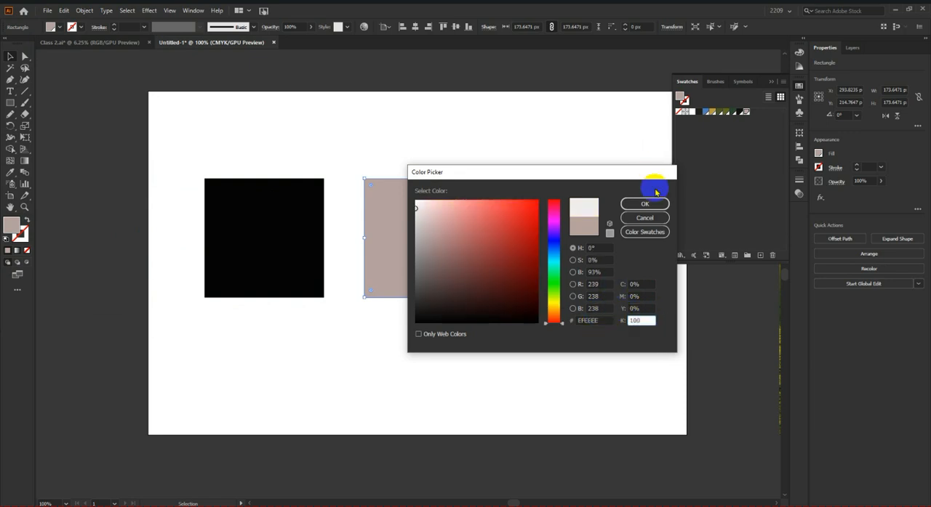
{"action": "left_click", "coordinate": [644, 204]}
{"action": "left_click", "coordinate": [10, 57]}
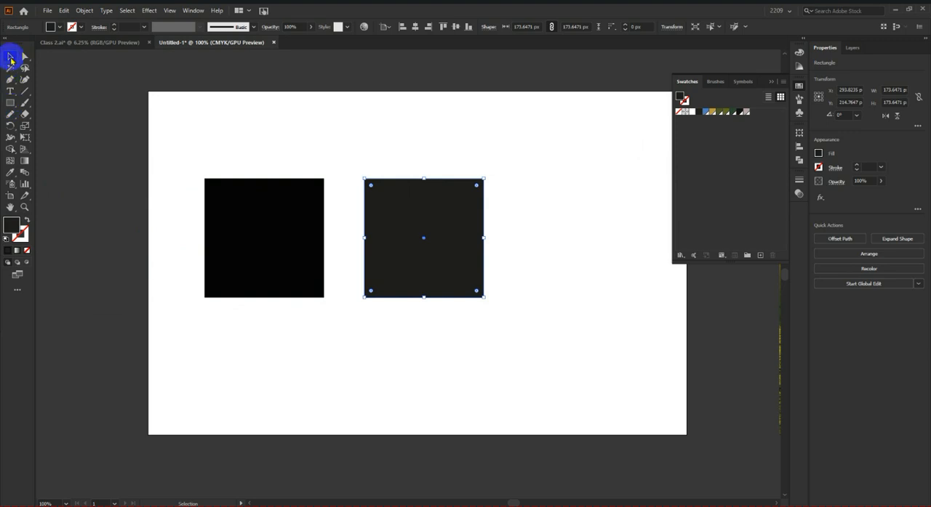
{"action": "left_click", "coordinate": [356, 121]}
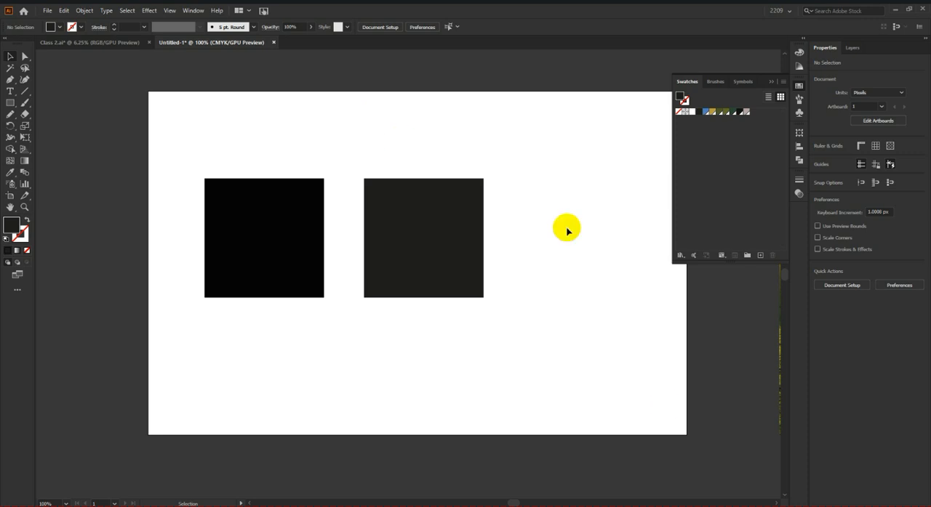
Step: Compare the two squares and examine the RGB and CMYK values of the right square's fill
{"action": "left_click", "coordinate": [270, 244]}
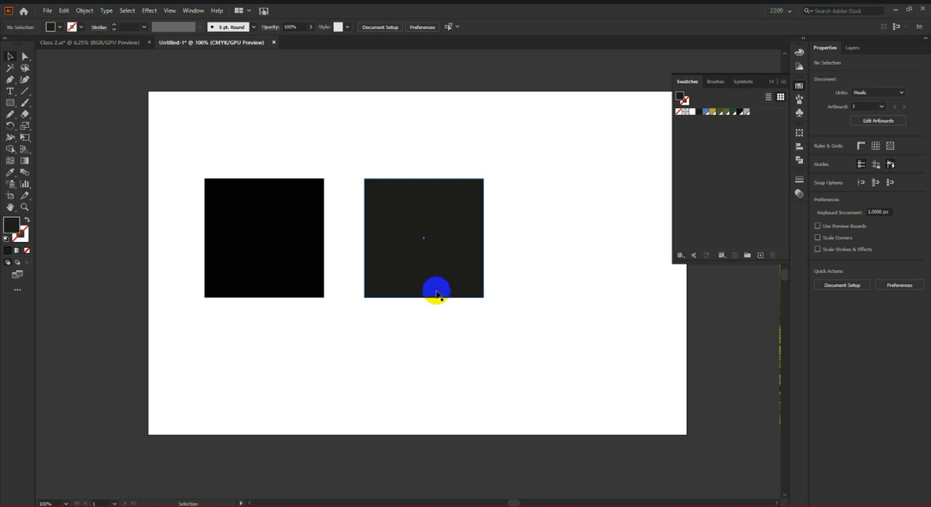
{"action": "left_click", "coordinate": [298, 246]}
{"action": "left_click", "coordinate": [416, 255]}
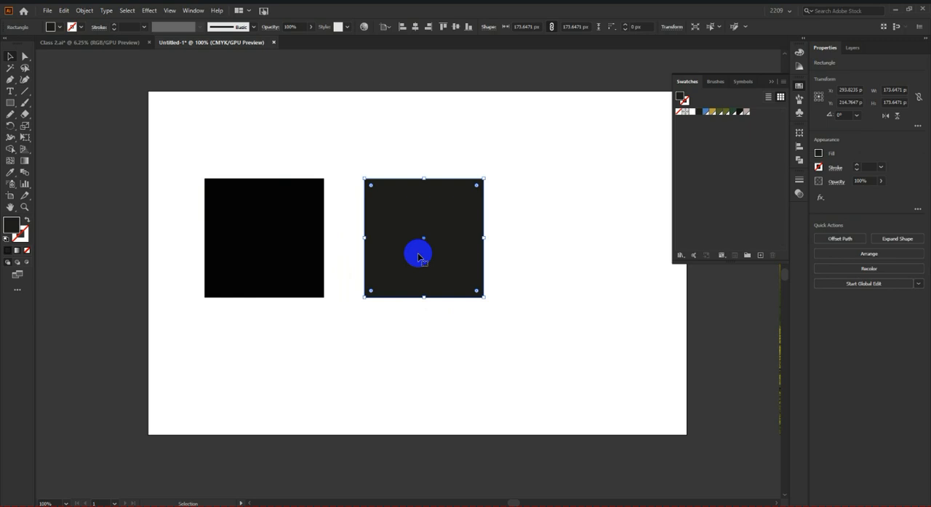
{"action": "double_click", "coordinate": [11, 227]}
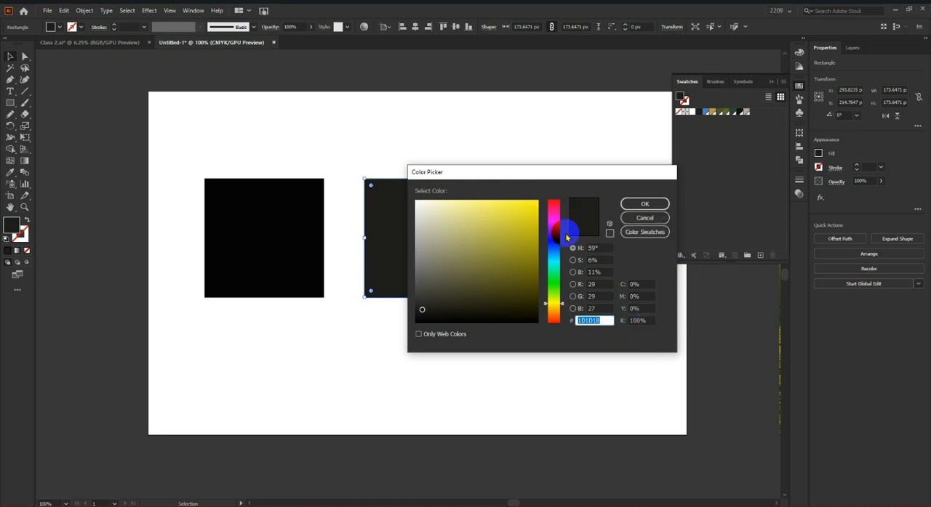
{"action": "left_click", "coordinate": [644, 218]}
{"action": "left_click", "coordinate": [237, 138]}
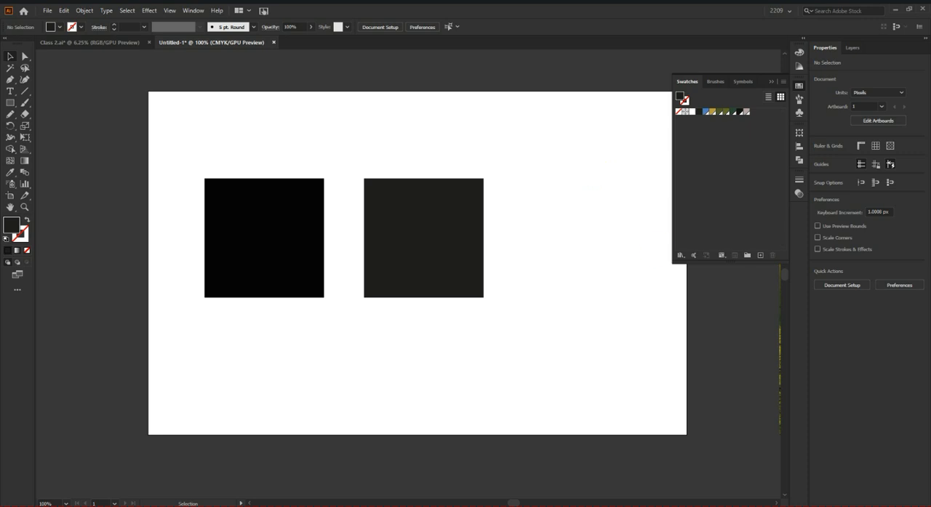
Step: Draw a rectangle about 228 by 120 px centered below the two squares
{"action": "scroll", "coordinate": [493, 254], "scroll_direction": "down", "scroll_amount": 3}
{"action": "scroll", "coordinate": [415, 237], "scroll_direction": "down", "scroll_amount": 2}
{"action": "scroll", "coordinate": [380, 252], "scroll_direction": "up", "scroll_amount": 2}
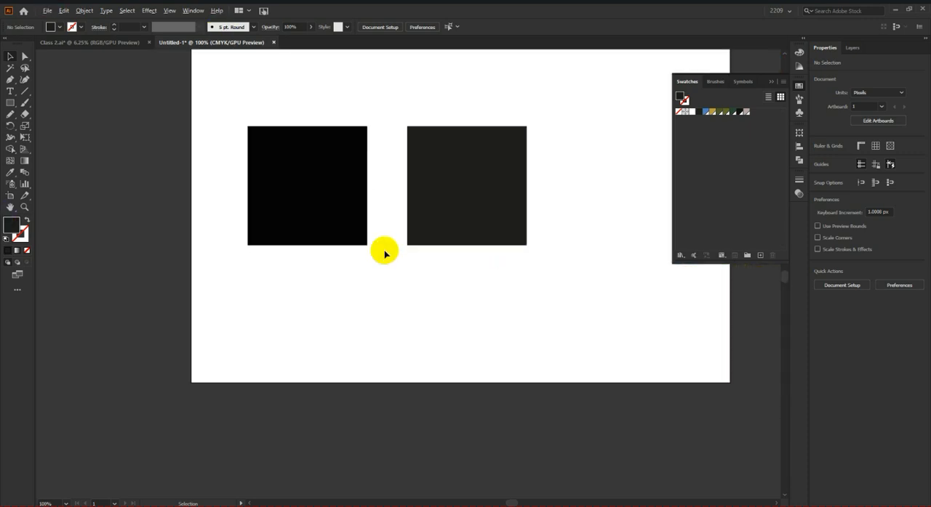
{"action": "left_click", "coordinate": [10, 102]}
{"action": "scroll", "coordinate": [357, 249], "scroll_direction": "down", "scroll_amount": 1}
{"action": "left_click_drag", "start_coordinate": [310, 234], "coordinate": [465, 318]}
{"action": "scroll", "coordinate": [438, 297], "scroll_direction": "up", "scroll_amount": 1}
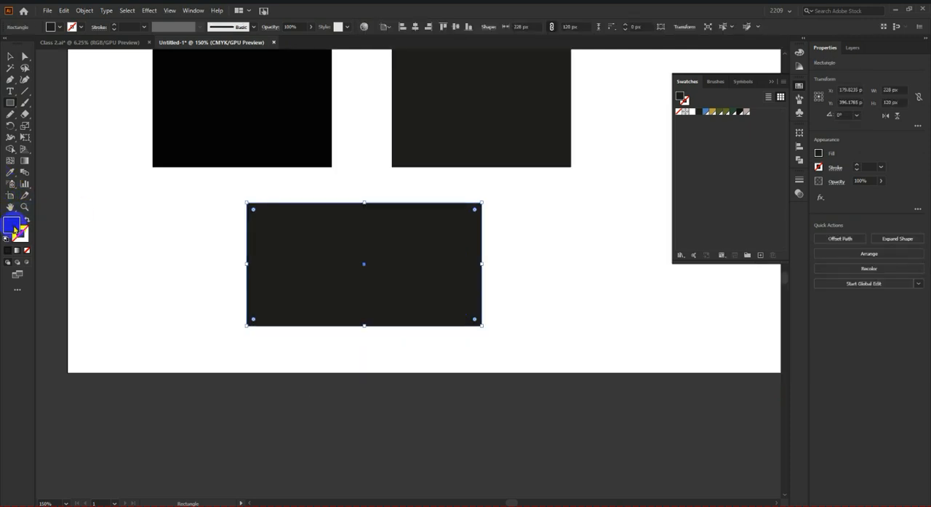
Step: Fill the rectangle with the neutral dark gray 333333 and deselect it
{"action": "double_click", "coordinate": [13, 229]}
{"action": "left_click", "coordinate": [416, 299]}
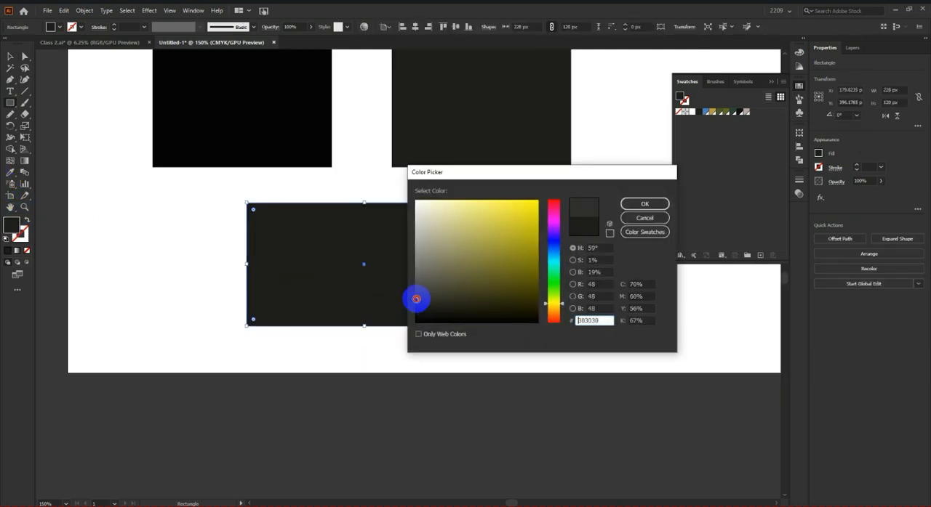
{"action": "left_click", "coordinate": [644, 203]}
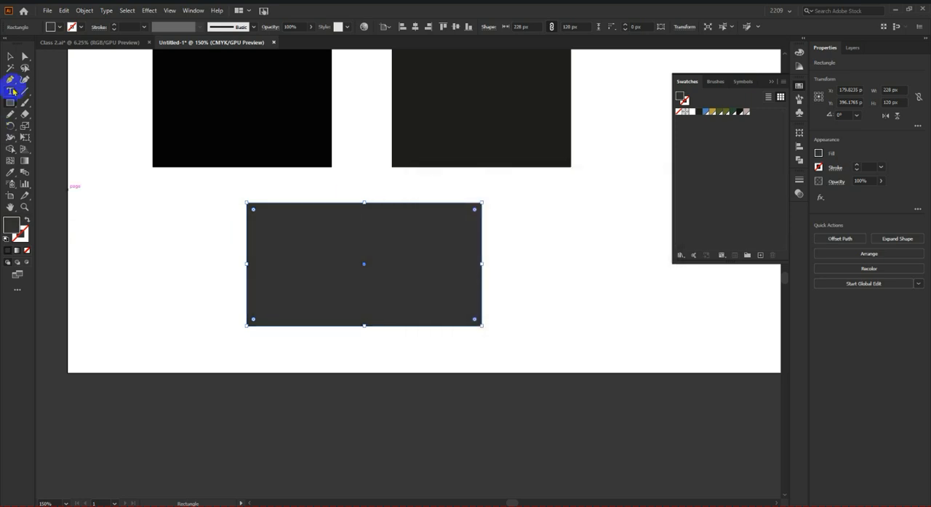
{"action": "left_click", "coordinate": [10, 58]}
{"action": "left_click", "coordinate": [198, 250]}
{"action": "scroll", "coordinate": [434, 375], "scroll_direction": "down", "scroll_amount": 4}
{"action": "scroll", "coordinate": [452, 361], "scroll_direction": "up", "scroll_amount": 3}
{"action": "left_click", "coordinate": [353, 354]}
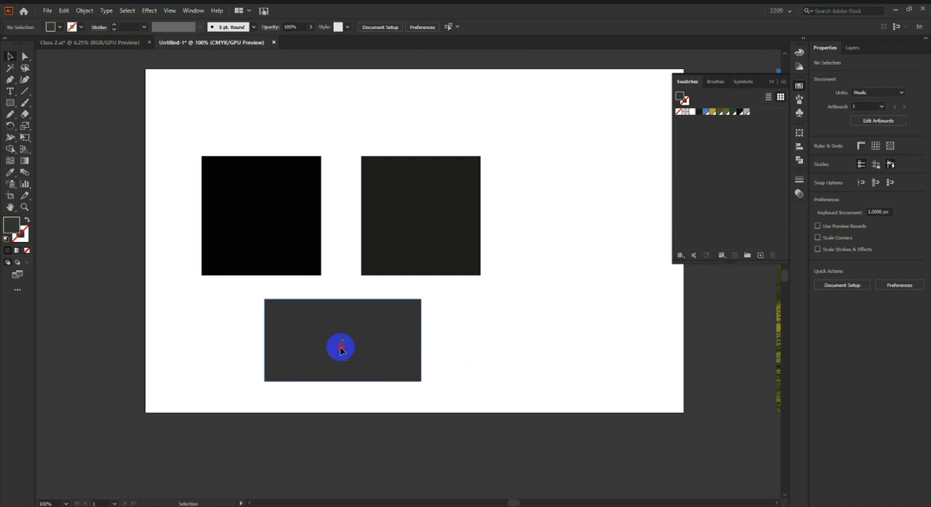
Step: Set the rectangle's fill to the neutral gray 3F3F3F and deselect it
{"action": "left_click", "coordinate": [362, 339]}
{"action": "double_click", "coordinate": [11, 227]}
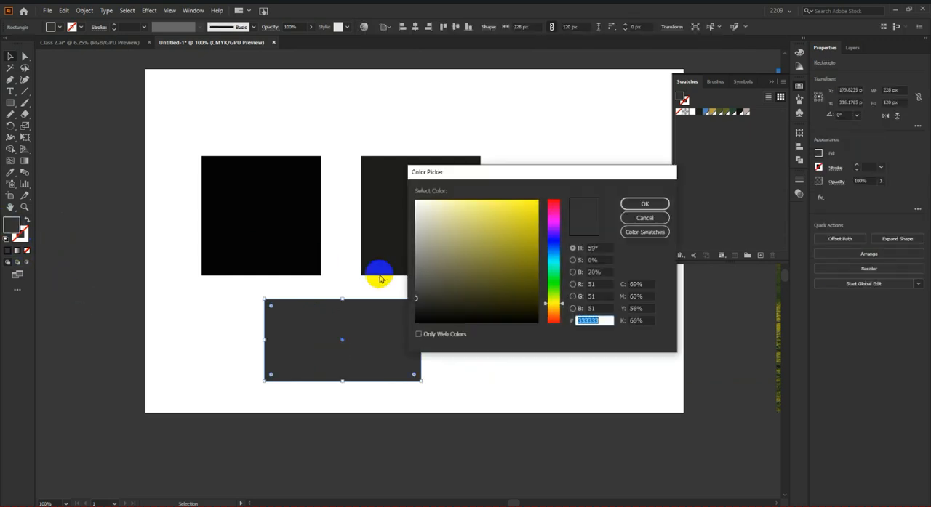
{"action": "left_click_drag", "start_coordinate": [426, 293], "coordinate": [415, 293]}
{"action": "left_click", "coordinate": [645, 204]}
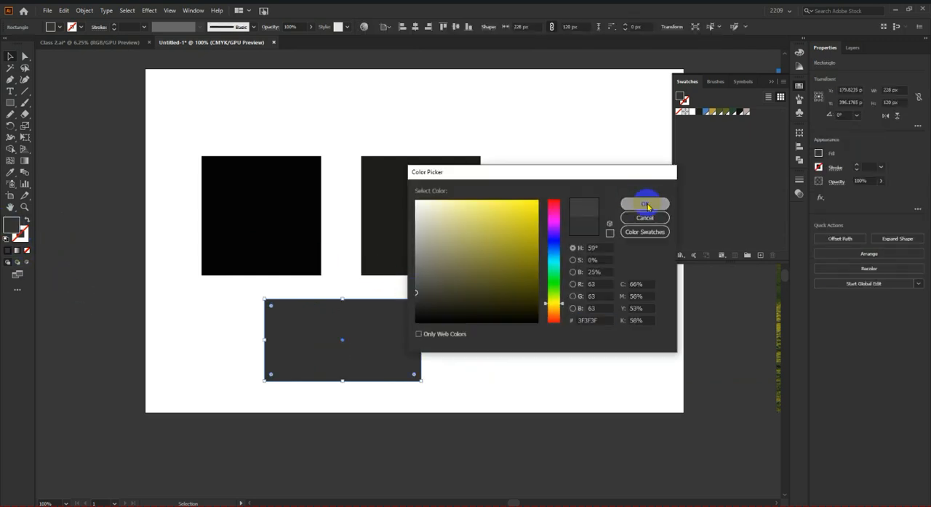
{"action": "left_click", "coordinate": [486, 292]}
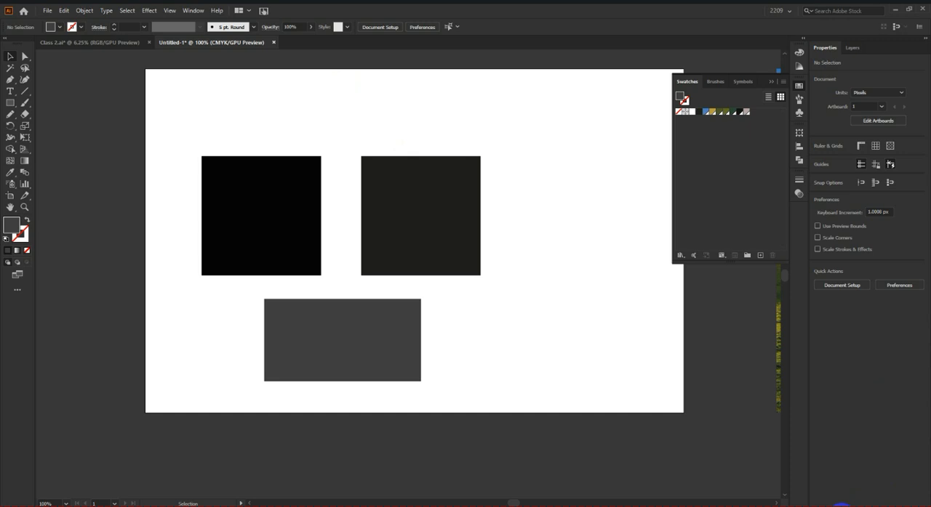
Step: Move the two black squares and the gray rectangle together off the artboard into the empty area above it
{"action": "scroll", "coordinate": [442, 247], "scroll_direction": "down", "scroll_amount": 2}
{"action": "scroll", "coordinate": [410, 303], "scroll_direction": "up", "scroll_amount": 1}
{"action": "left_click_drag", "start_coordinate": [274, 215], "coordinate": [522, 441]}
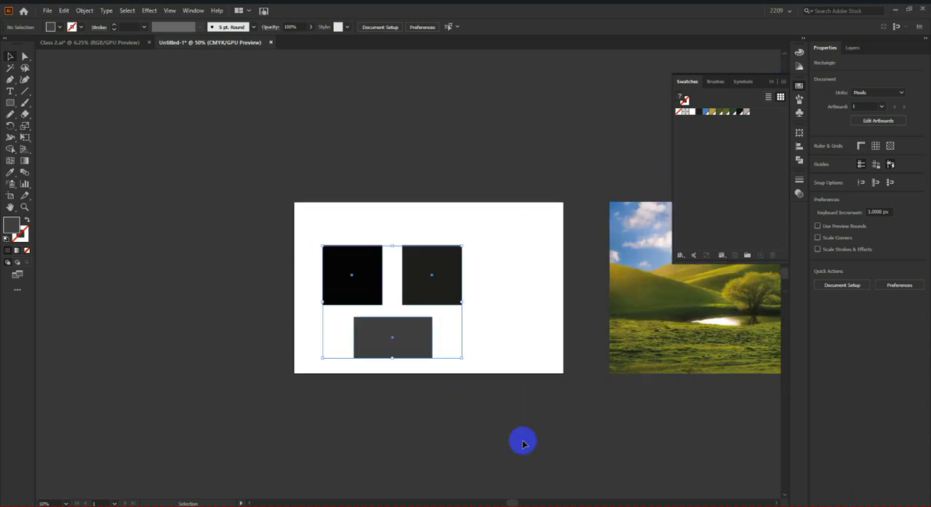
{"action": "scroll", "coordinate": [474, 373], "scroll_direction": "down", "scroll_amount": 2}
{"action": "left_click_drag", "start_coordinate": [447, 354], "coordinate": [339, 139]}
{"action": "left_click", "coordinate": [482, 305]}
{"action": "scroll", "coordinate": [482, 312], "scroll_direction": "up", "scroll_amount": 2}
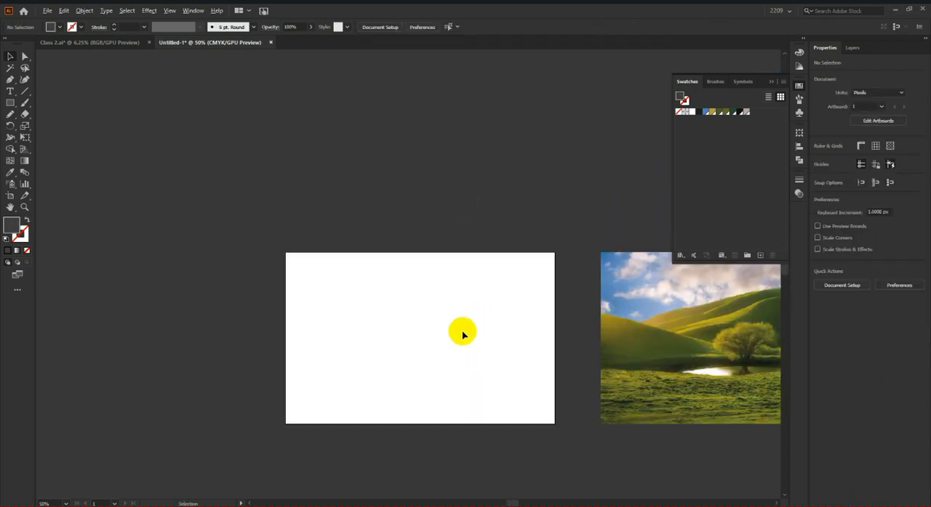
{"action": "scroll", "coordinate": [444, 298], "scroll_direction": "down", "scroll_amount": 2}
{"action": "scroll", "coordinate": [421, 266], "scroll_direction": "up", "scroll_amount": 2}
{"action": "scroll", "coordinate": [255, 93], "scroll_direction": "up", "scroll_amount": 1}
{"action": "scroll", "coordinate": [241, 99], "scroll_direction": "up", "scroll_amount": 3}
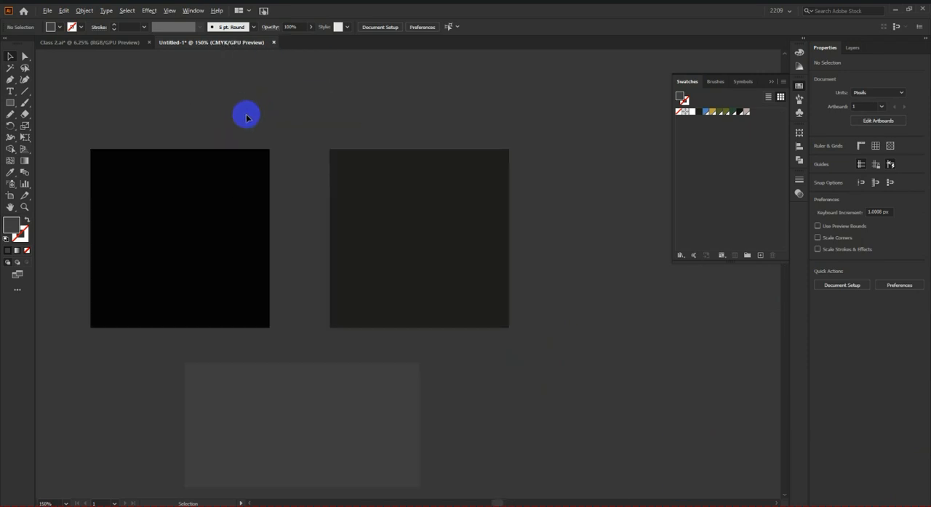
{"action": "scroll", "coordinate": [247, 120], "scroll_direction": "down", "scroll_amount": 5}
{"action": "scroll", "coordinate": [333, 273], "scroll_direction": "up", "scroll_amount": 3}
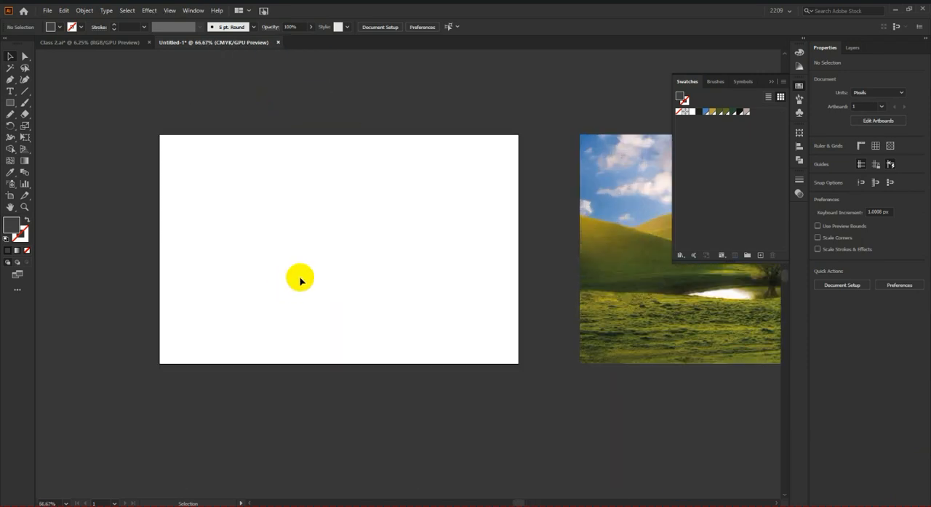
{"action": "scroll", "coordinate": [299, 280], "scroll_direction": "up", "scroll_amount": 1}
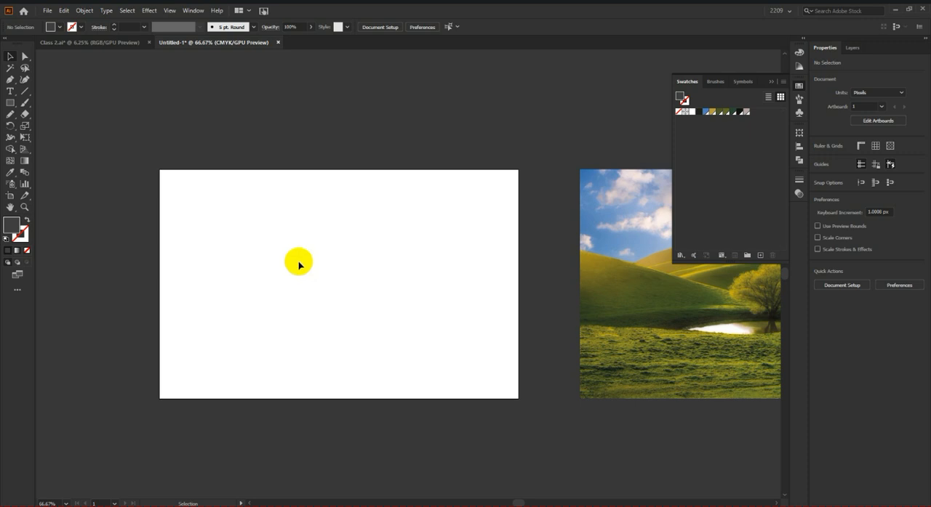
Step: Draw a square of about 122 px on the empty artboard and fill it with the blue global swatch
{"action": "left_click", "coordinate": [10, 103]}
{"action": "scroll", "coordinate": [219, 212], "scroll_direction": "up", "scroll_amount": 1}
{"action": "scroll", "coordinate": [219, 213], "scroll_direction": "up", "scroll_amount": 1}
{"action": "left_click_drag", "start_coordinate": [265, 222], "coordinate": [321, 280]}
{"action": "left_click", "coordinate": [10, 56]}
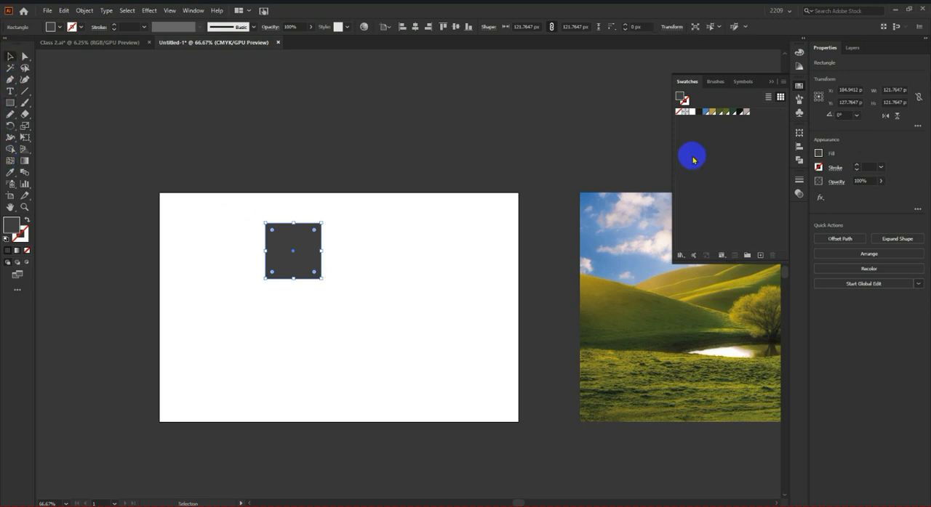
{"action": "left_click", "coordinate": [706, 112]}
{"action": "left_click", "coordinate": [245, 259]}
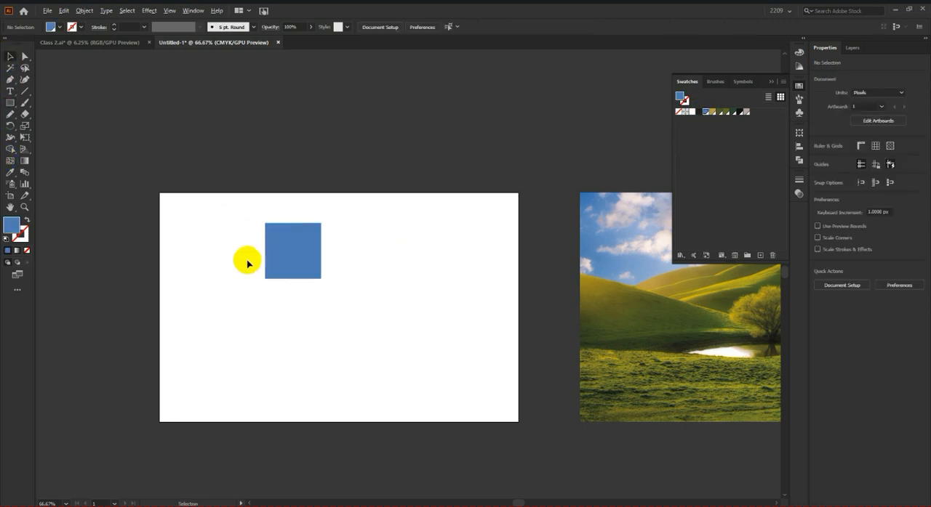
Step: Duplicate the blue square beside and below the original, making the lower shape a rectangle about 281 by 122 px
{"action": "scroll", "coordinate": [245, 259], "scroll_direction": "up", "scroll_amount": 1}
{"action": "left_click", "coordinate": [343, 248]}
{"action": "left_click_drag", "start_coordinate": [344, 230], "coordinate": [466, 356]}
{"action": "left_click", "coordinate": [325, 254]}
{"action": "left_click_drag", "start_coordinate": [324, 254], "coordinate": [433, 269]}
{"action": "left_click", "coordinate": [524, 268]}
{"action": "scroll", "coordinate": [338, 264], "scroll_direction": "down", "scroll_amount": 1}
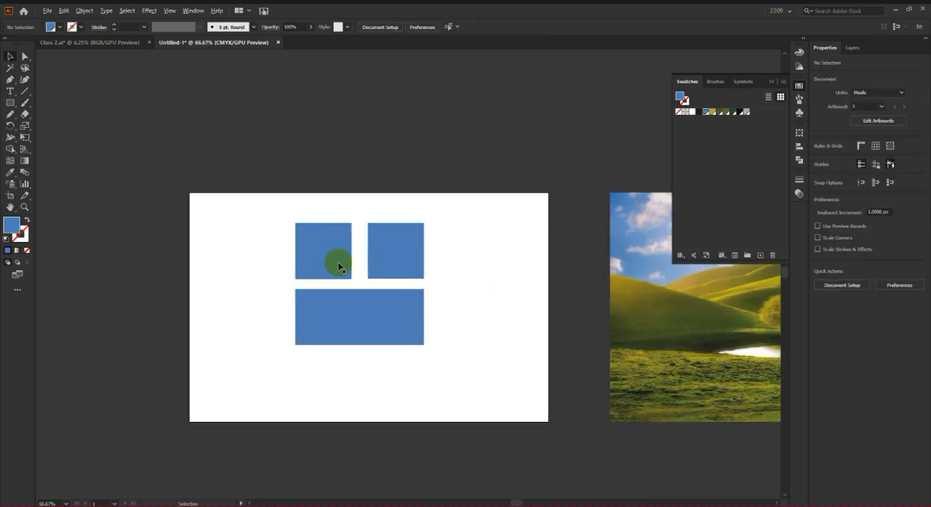
Step: Set the right square's fill to the bright blue 007AFF in CMYK mode and recheck its color values
{"action": "scroll", "coordinate": [371, 284], "scroll_direction": "up", "scroll_amount": 2}
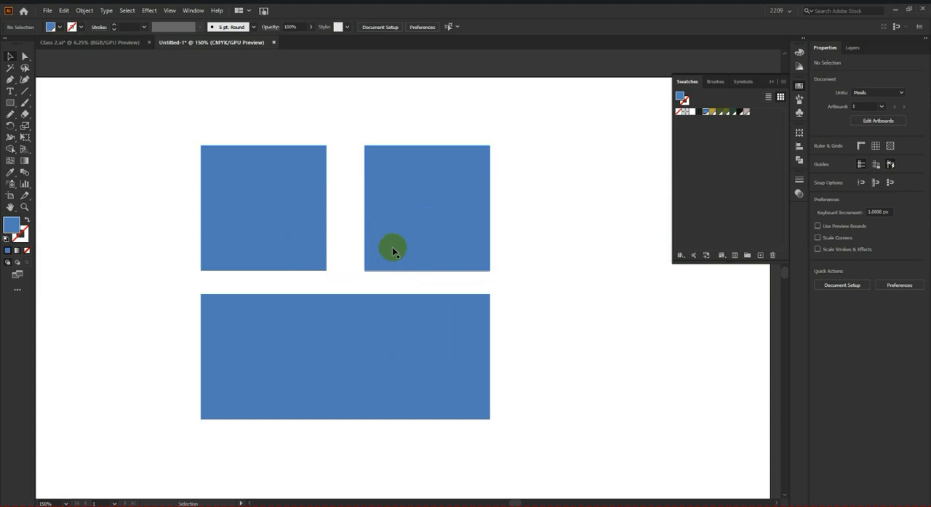
{"action": "left_click", "coordinate": [431, 236]}
{"action": "double_click", "coordinate": [13, 223]}
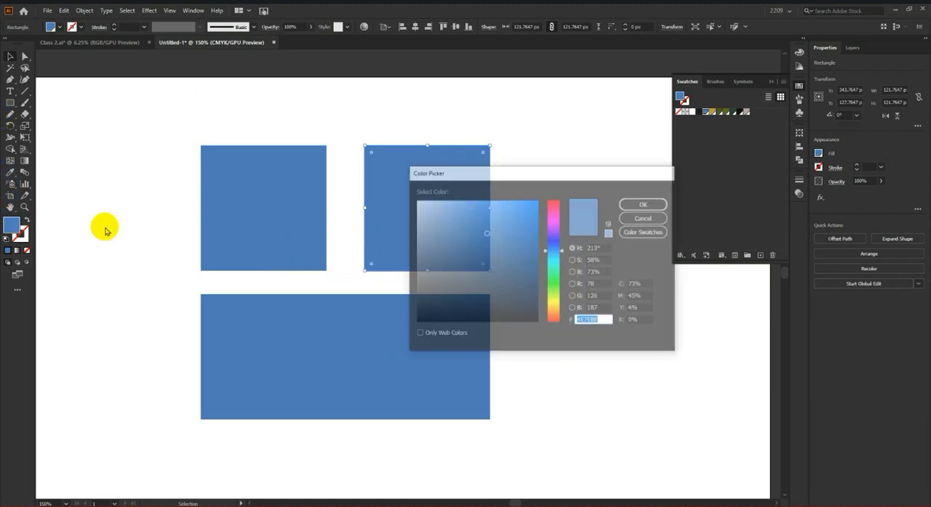
{"action": "mouse_move", "coordinate": [531, 244]}
{"action": "left_mouse_down"}
{"action": "mouse_move", "coordinate": [519, 233]}
{"action": "mouse_move", "coordinate": [552, 197]}
{"action": "left_mouse_up"}
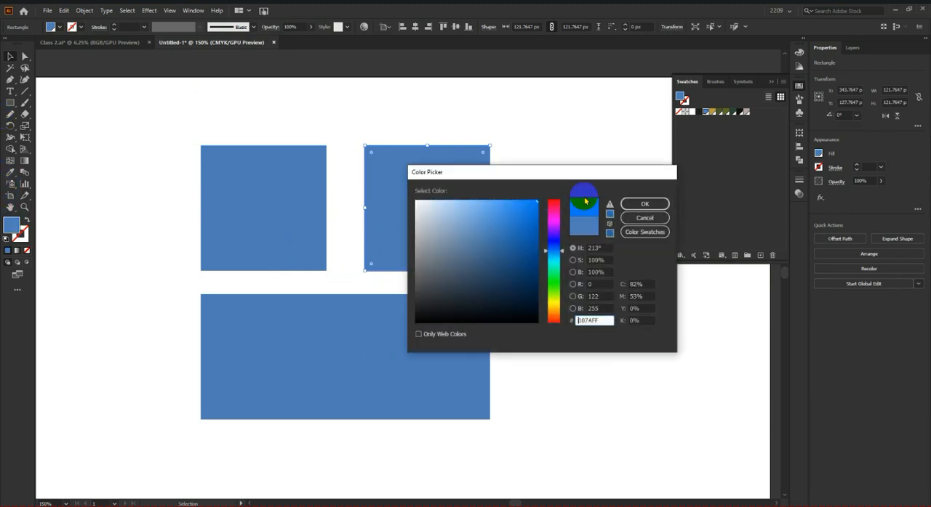
{"action": "left_click", "coordinate": [644, 204]}
{"action": "left_click", "coordinate": [530, 167]}
{"action": "left_click", "coordinate": [378, 187]}
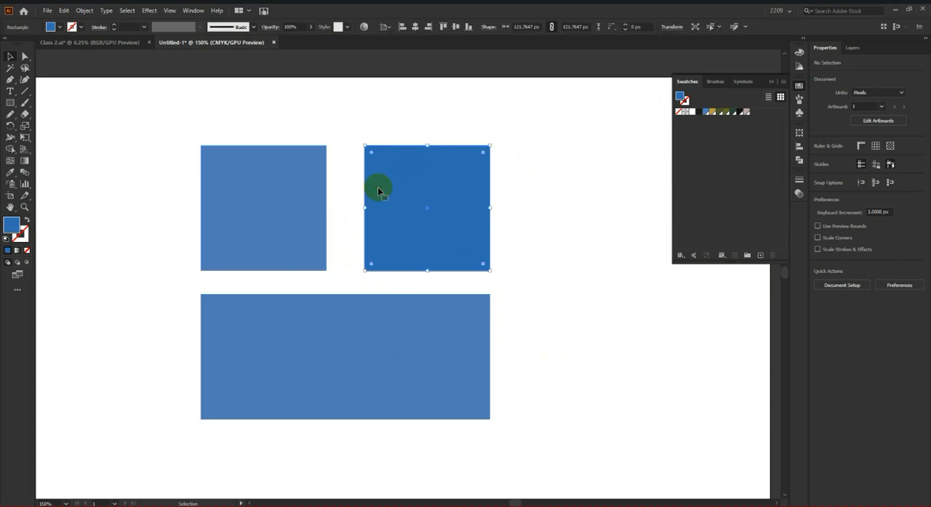
{"action": "double_click", "coordinate": [13, 224]}
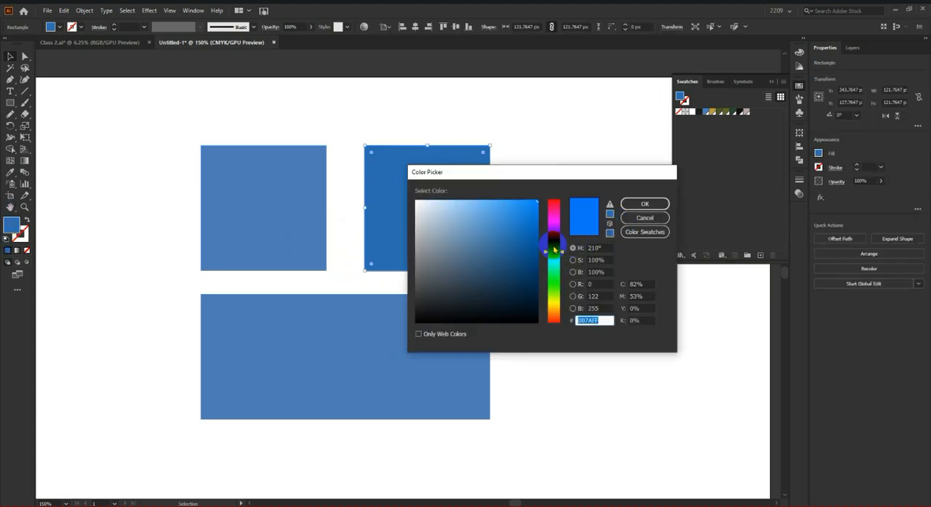
{"action": "left_click", "coordinate": [629, 223]}
Step: Give the left square a darker, more saturated blue fill and compare it with the right square
{"action": "left_click", "coordinate": [286, 182]}
{"action": "double_click", "coordinate": [11, 223]}
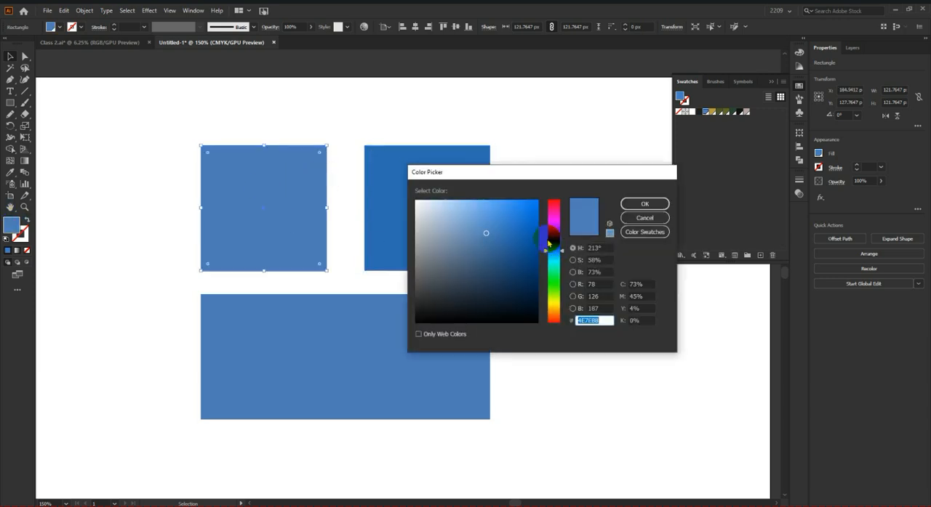
{"action": "left_click_drag", "start_coordinate": [530, 228], "coordinate": [550, 235]}
{"action": "left_click", "coordinate": [630, 206]}
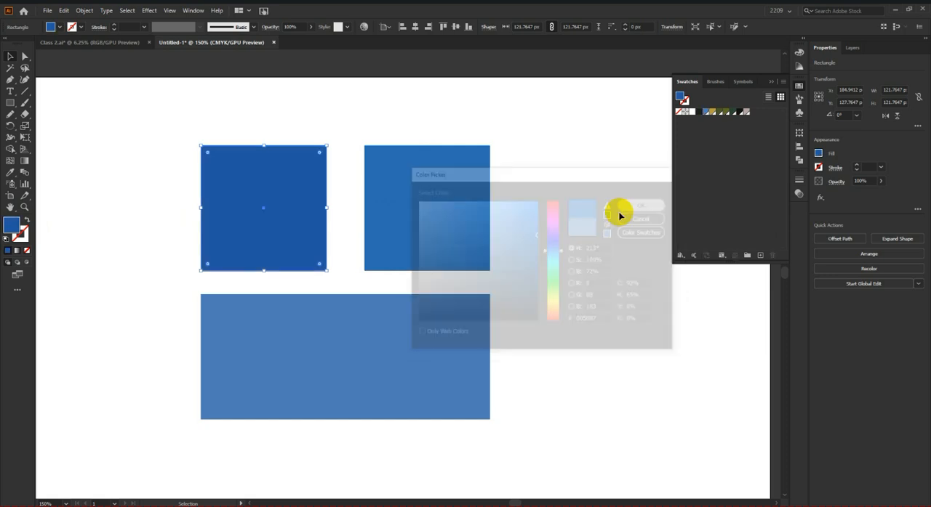
{"action": "left_click", "coordinate": [495, 225]}
{"action": "left_click", "coordinate": [261, 206]}
{"action": "left_click", "coordinate": [384, 222]}
{"action": "left_click", "coordinate": [234, 222]}
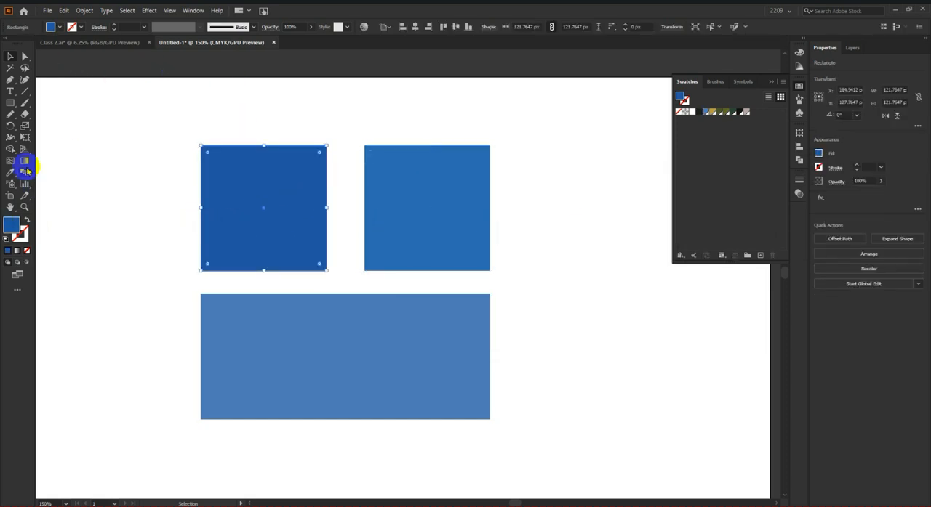
Step: Switch the document color mode to RGB and fill the right square with the brightest, fully saturated blue
{"action": "left_click", "coordinate": [47, 10]}
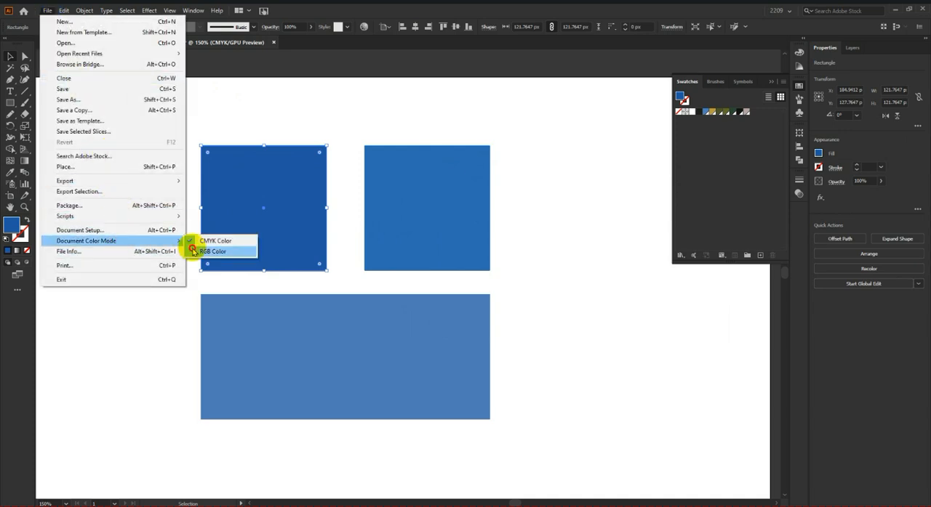
{"action": "left_click", "coordinate": [195, 252]}
{"action": "left_click", "coordinate": [367, 225]}
{"action": "double_click", "coordinate": [14, 231]}
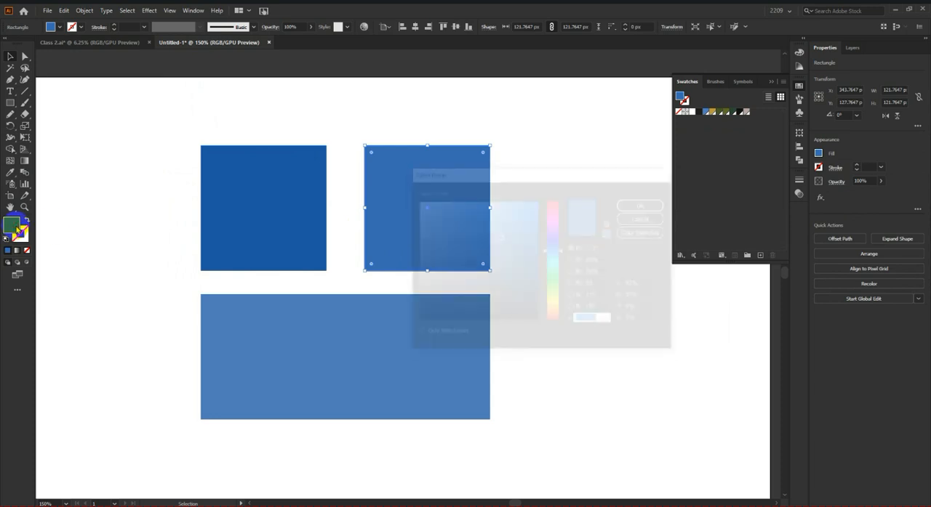
{"action": "left_click", "coordinate": [537, 200]}
{"action": "left_click", "coordinate": [644, 204]}
{"action": "left_click", "coordinate": [567, 189]}
{"action": "left_click", "coordinate": [431, 182]}
Step: Fill the left square with a fully saturated dark blue
{"action": "left_click", "coordinate": [247, 182]}
{"action": "double_click", "coordinate": [12, 231]}
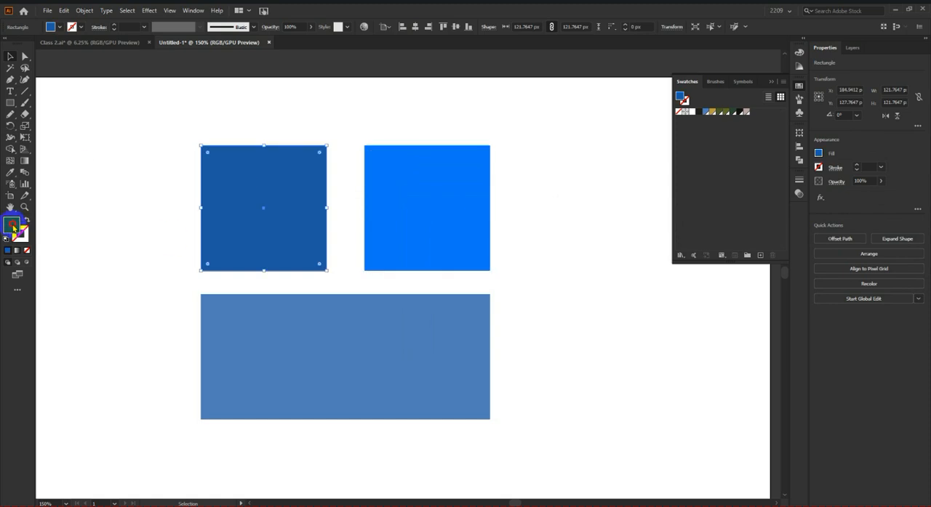
{"action": "left_click", "coordinate": [538, 201]}
{"action": "left_click", "coordinate": [537, 246]}
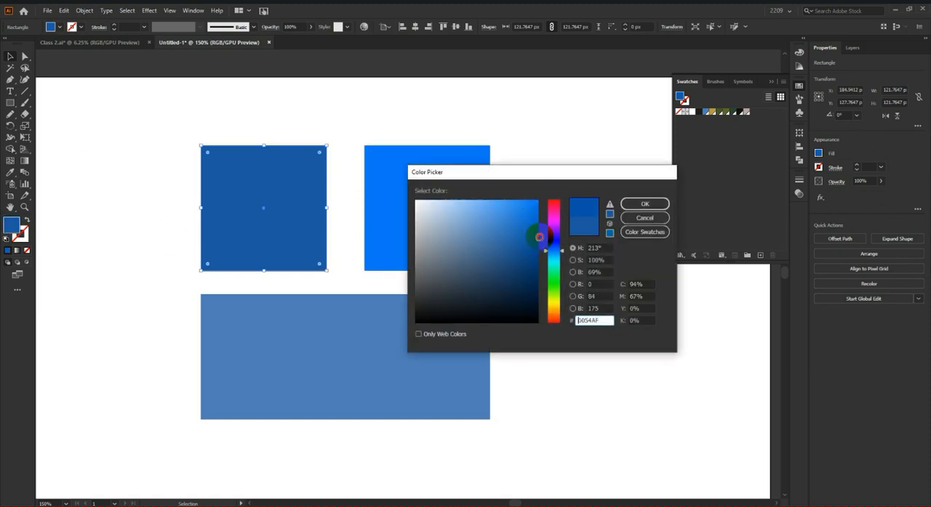
{"action": "left_click", "coordinate": [624, 205]}
{"action": "left_click", "coordinate": [393, 214]}
Step: Select the wide rectangle, show the Gradient panel and dock it with the collapsed panels
{"action": "scroll", "coordinate": [315, 308], "scroll_direction": "down", "scroll_amount": 2}
{"action": "left_click", "coordinate": [329, 322]}
{"action": "scroll", "coordinate": [329, 322], "scroll_direction": "up", "scroll_amount": 2}
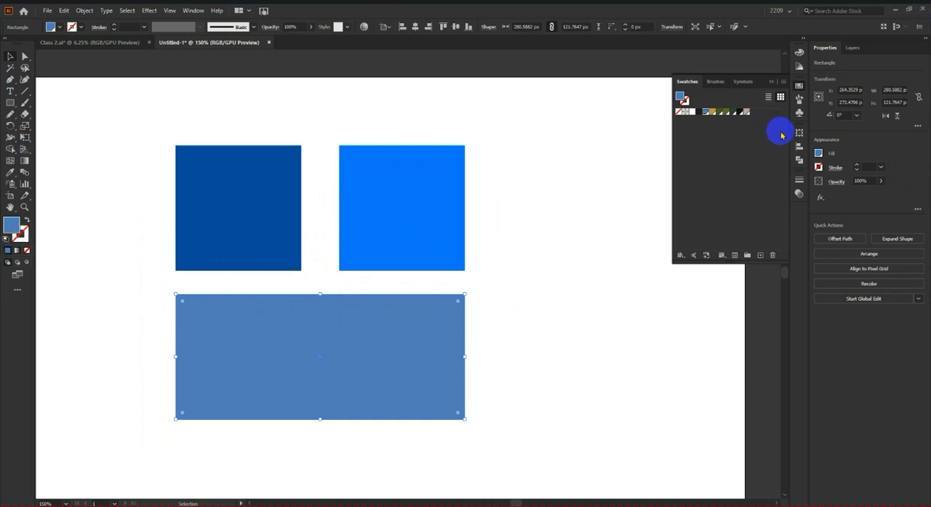
{"action": "left_click", "coordinate": [194, 12]}
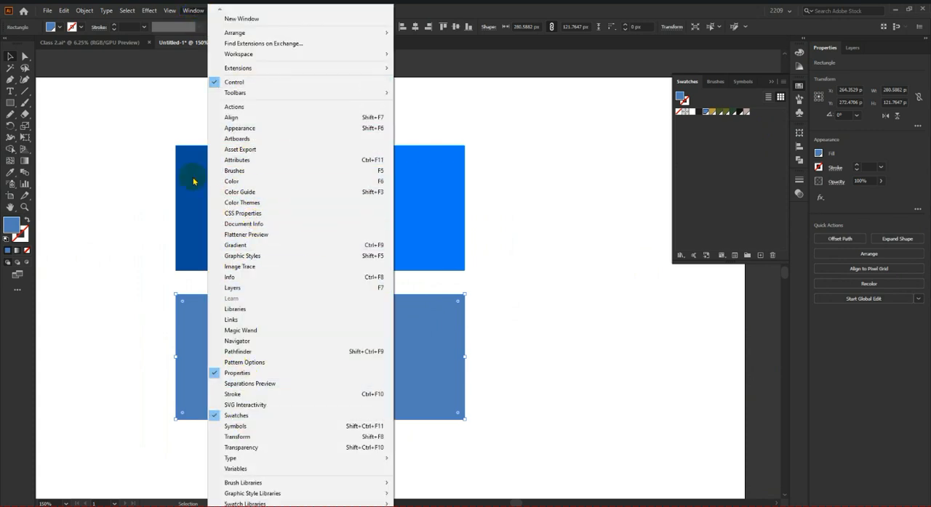
{"action": "left_click", "coordinate": [244, 247]}
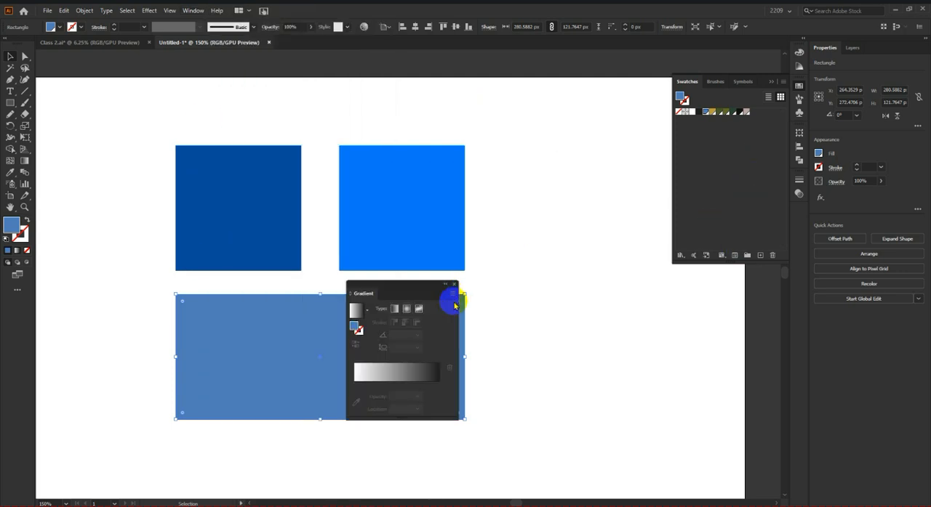
{"action": "left_click_drag", "start_coordinate": [404, 285], "coordinate": [798, 213]}
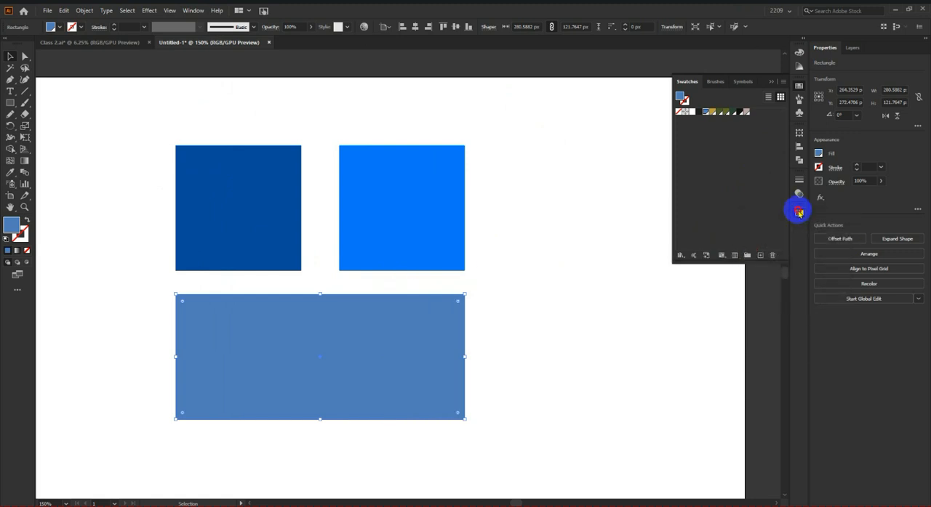
{"action": "left_click", "coordinate": [799, 213]}
Step: Fill the wide rectangle with the default white-to-black linear gradient
{"action": "scroll", "coordinate": [471, 251], "scroll_direction": "down", "scroll_amount": 2}
{"action": "scroll", "coordinate": [443, 279], "scroll_direction": "up", "scroll_amount": 2}
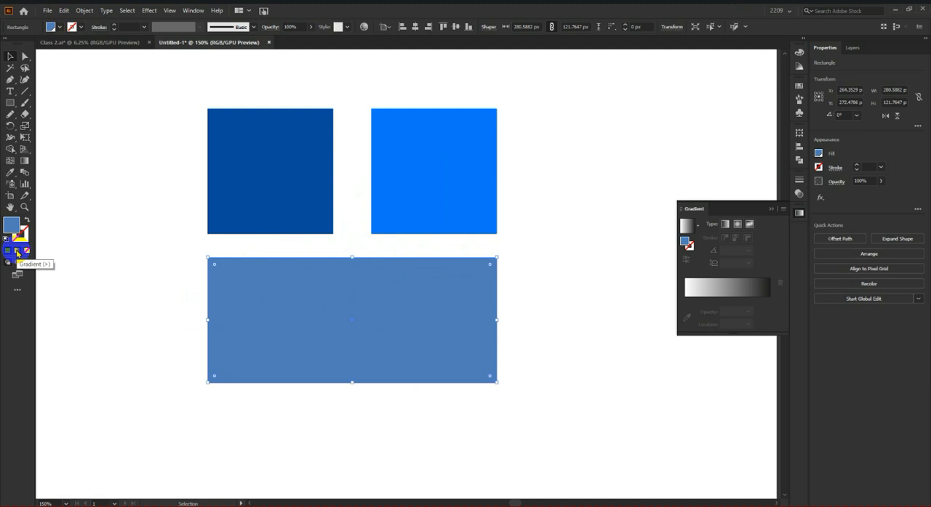
{"action": "left_click", "coordinate": [715, 292]}
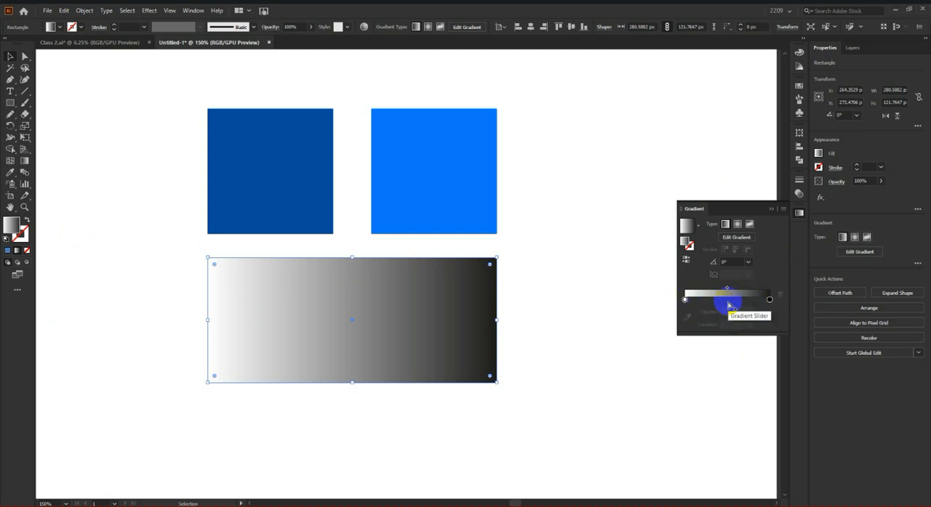
Step: Sample the left square's dark blue for the gradient's start stop and the right square's bright blue for its end stop
{"action": "left_click", "coordinate": [684, 300]}
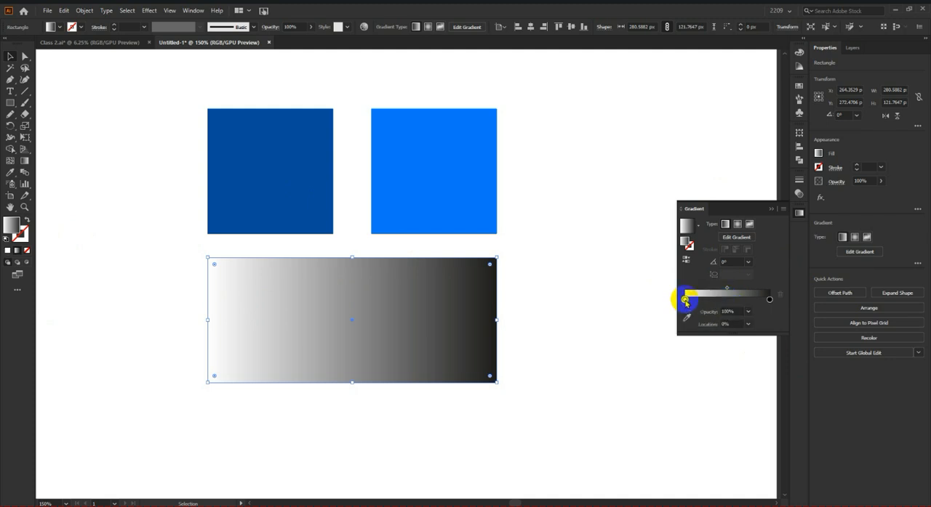
{"action": "left_click", "coordinate": [686, 317]}
{"action": "left_click", "coordinate": [270, 190]}
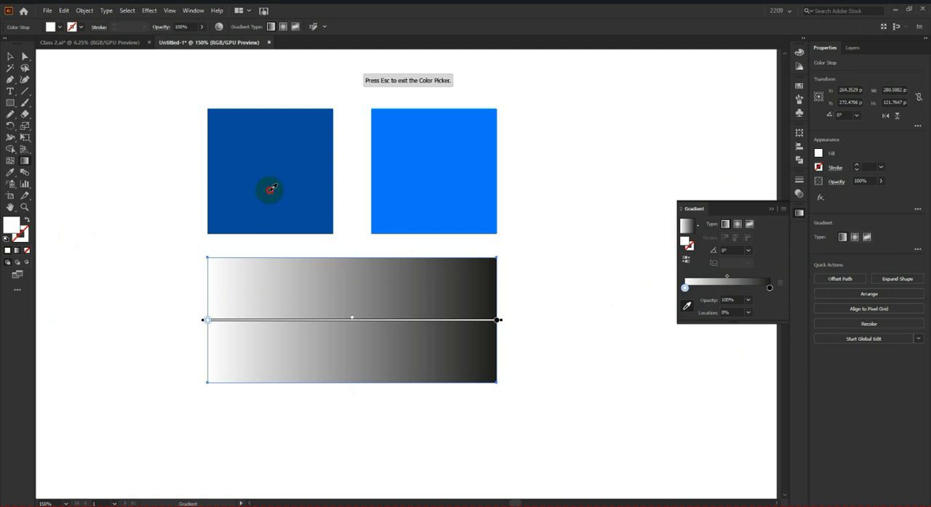
{"action": "key", "text": "Escape"}
{"action": "left_click", "coordinate": [770, 288]}
{"action": "left_click", "coordinate": [685, 306]}
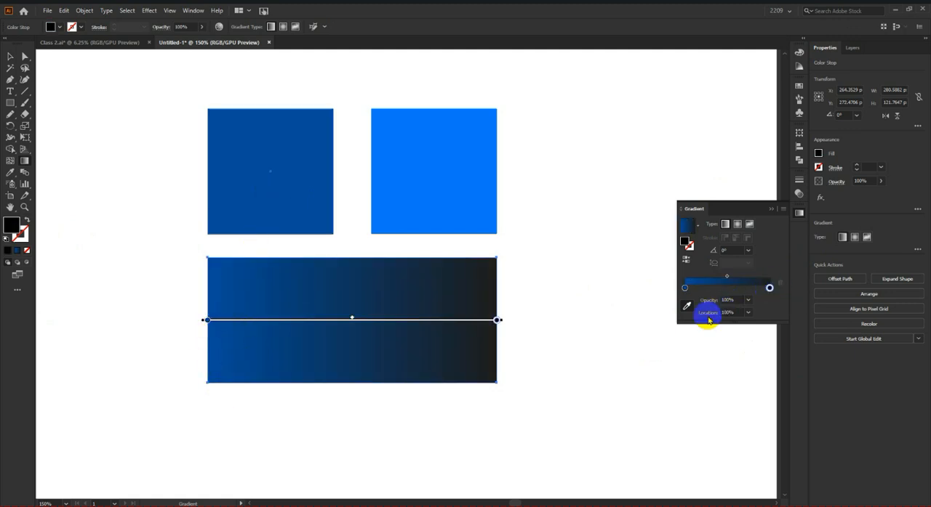
{"action": "left_click", "coordinate": [454, 178]}
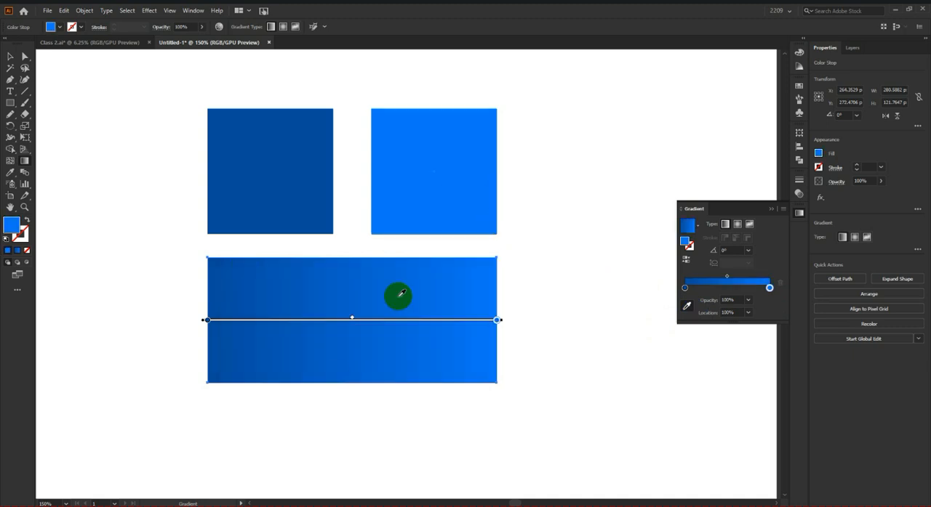
Step: Reverse the wide rectangle's gradient and deselect it
{"action": "left_click", "coordinate": [687, 260]}
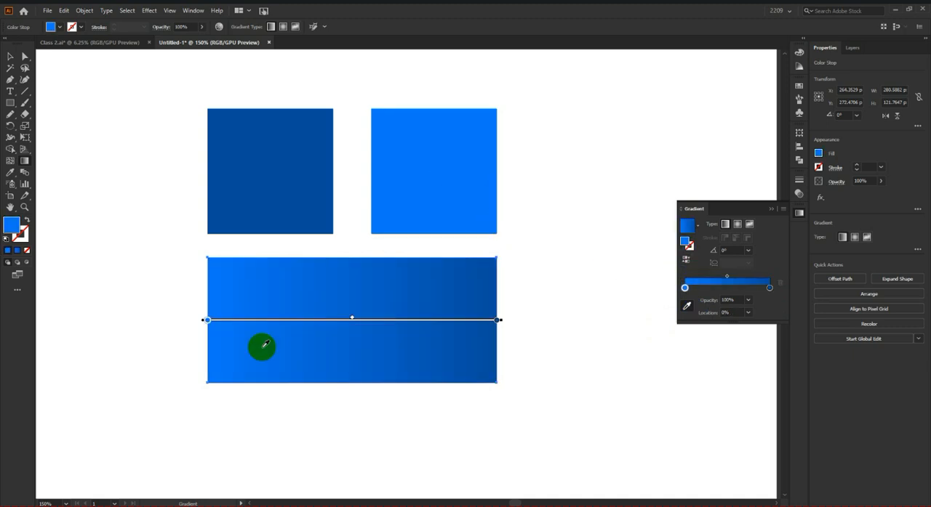
{"action": "left_click", "coordinate": [10, 56]}
{"action": "left_click", "coordinate": [78, 111]}
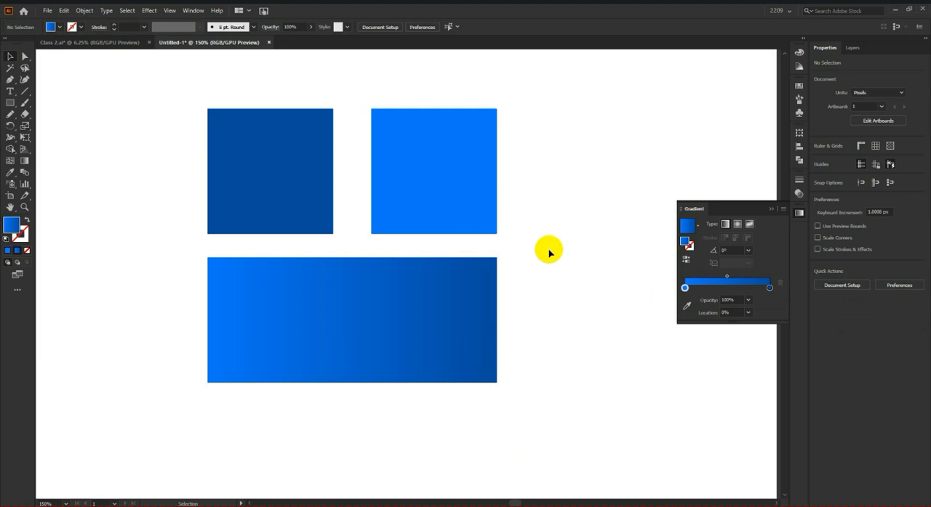
Step: Move the two blue squares and the gradient rectangle together off the artboard to its left side
{"action": "scroll", "coordinate": [545, 261], "scroll_direction": "down", "scroll_amount": 5}
{"action": "left_click_drag", "start_coordinate": [466, 222], "coordinate": [612, 391]}
{"action": "scroll", "coordinate": [527, 269], "scroll_direction": "up", "scroll_amount": 2}
{"action": "left_click", "coordinate": [484, 152]}
{"action": "left_click_drag", "start_coordinate": [385, 166], "coordinate": [546, 339]}
{"action": "left_click_drag", "start_coordinate": [494, 275], "coordinate": [253, 278]}
{"action": "left_click", "coordinate": [270, 322]}
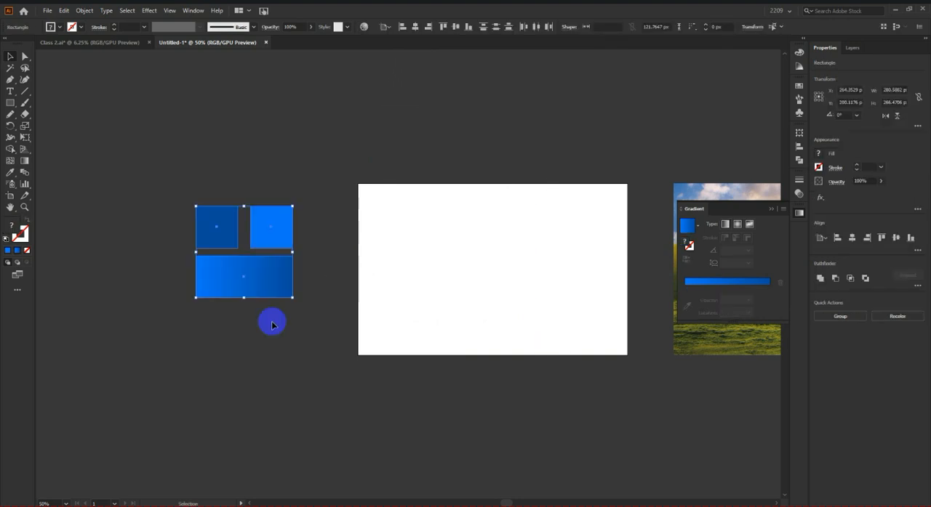
Step: Place two bright blue squares side by side in the upper part of the artboard
{"action": "scroll", "coordinate": [593, 298], "scroll_direction": "up", "scroll_amount": 1}
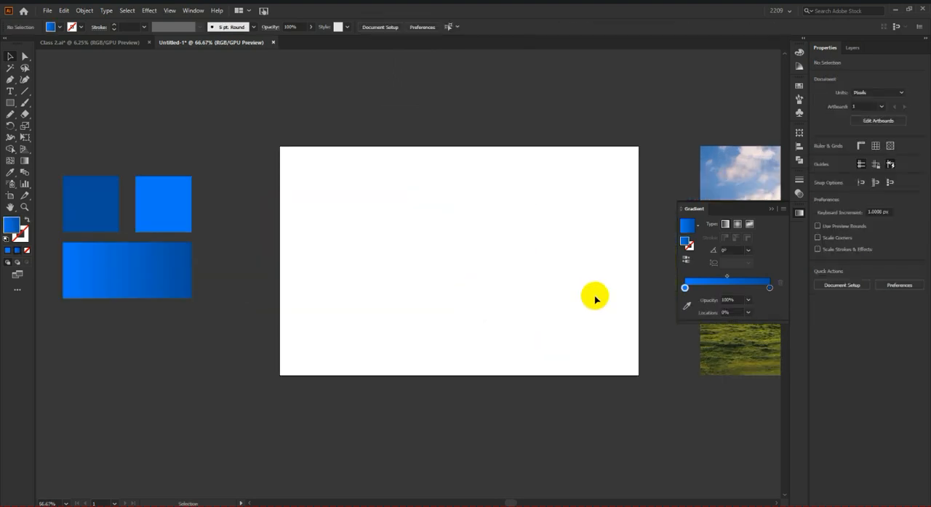
{"action": "left_click_drag", "start_coordinate": [592, 297], "coordinate": [533, 293]}
{"action": "left_click_drag", "start_coordinate": [125, 203], "coordinate": [382, 209]}
{"action": "scroll", "coordinate": [371, 213], "scroll_direction": "up", "scroll_amount": 1}
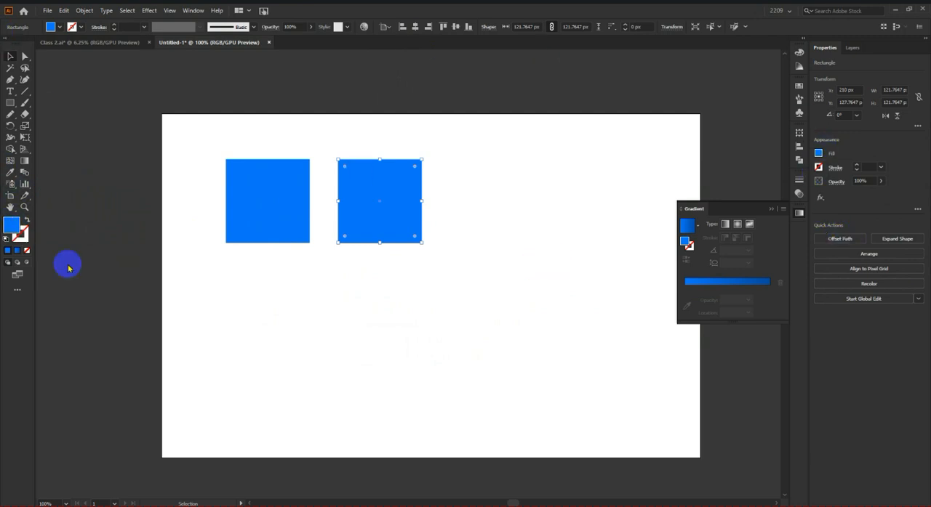
Step: Shift the hue of the right square's fill to a lighter sky blue and deselect it
{"action": "double_click", "coordinate": [12, 225]}
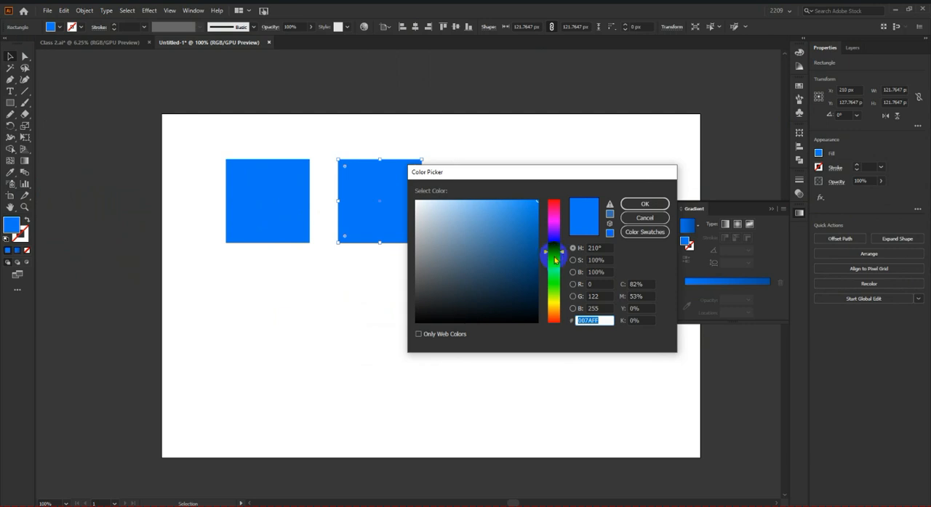
{"action": "left_click", "coordinate": [554, 257]}
{"action": "left_click", "coordinate": [643, 204]}
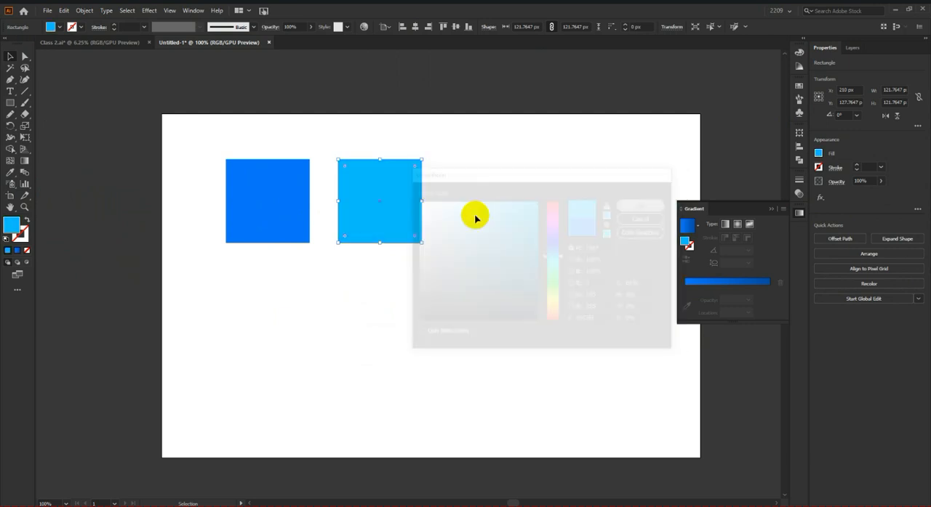
{"action": "left_click", "coordinate": [458, 216]}
{"action": "scroll", "coordinate": [228, 185], "scroll_direction": "up", "scroll_amount": 1}
{"action": "scroll", "coordinate": [242, 208], "scroll_direction": "down", "scroll_amount": 1}
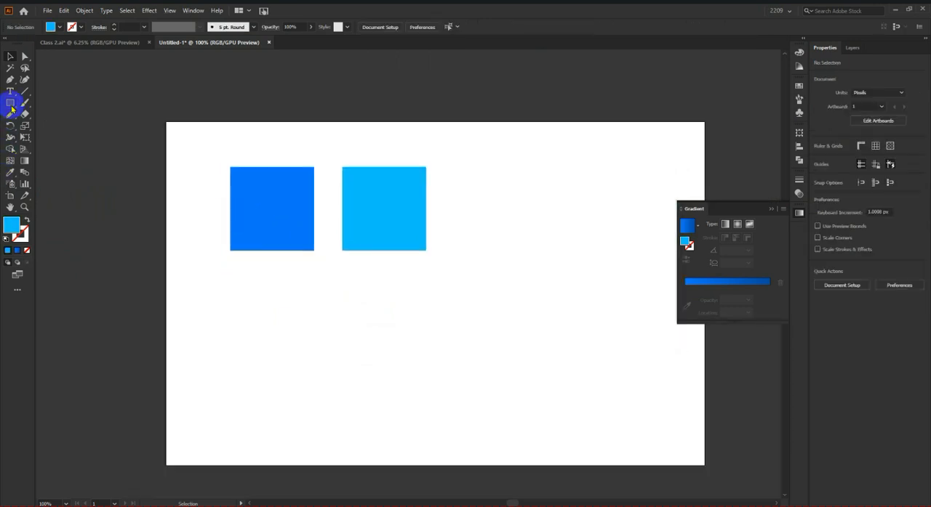
Step: Draw a wide rectangle of about 285 × 85 px below the two squares and fill it with the blue linear gradient
{"action": "left_click", "coordinate": [11, 104]}
{"action": "left_click_drag", "start_coordinate": [231, 275], "coordinate": [427, 335]}
{"action": "left_click", "coordinate": [10, 56]}
{"action": "left_click", "coordinate": [701, 284]}
Step: Sample the right square's sky blue for the end stop of the wide rectangle's gradient
{"action": "left_click", "coordinate": [685, 300]}
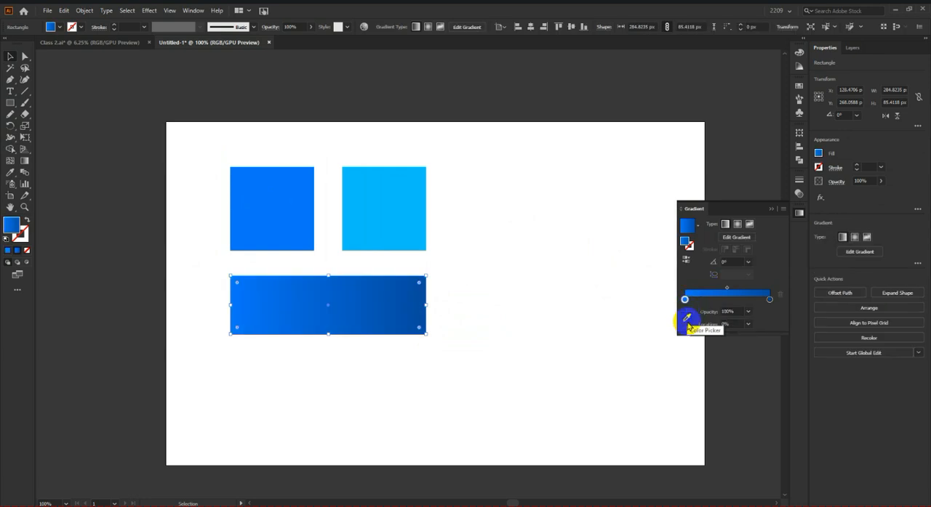
{"action": "left_click", "coordinate": [686, 318]}
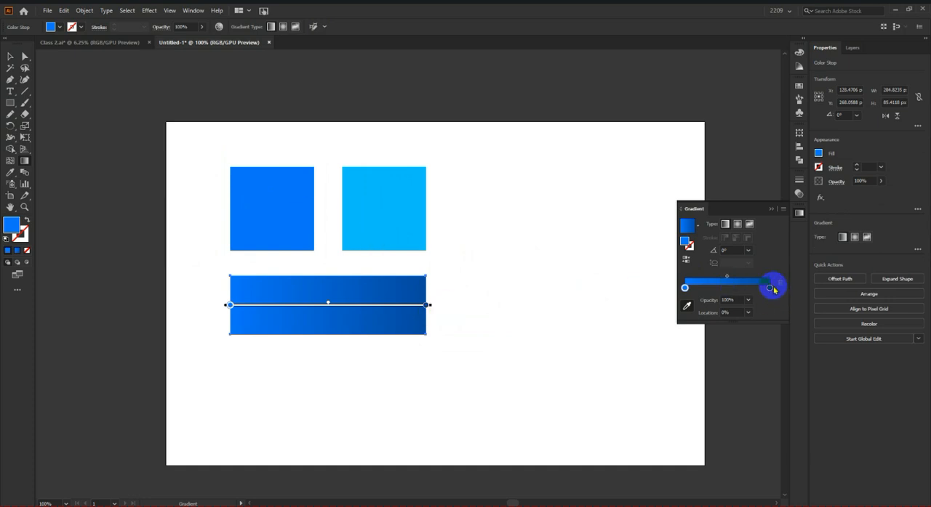
{"action": "left_click", "coordinate": [769, 288]}
{"action": "left_click", "coordinate": [398, 220]}
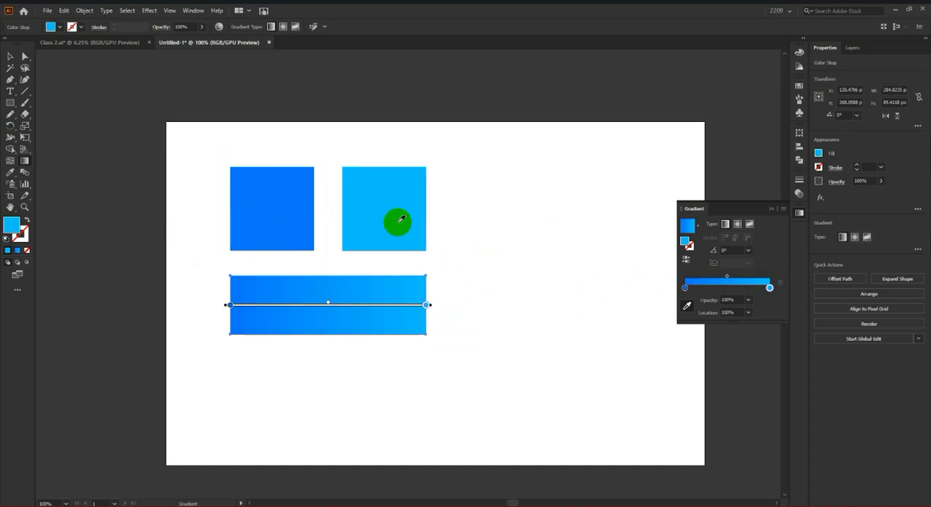
{"action": "left_click", "coordinate": [10, 56]}
{"action": "left_click", "coordinate": [10, 56]}
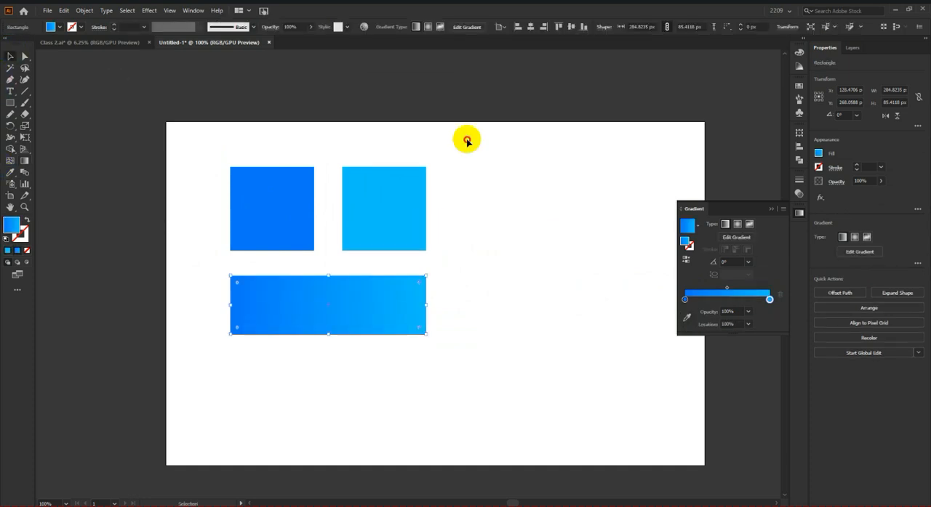
Step: Move the two squares and their gradient rectangle off the artboard, directly above the earlier blue set
{"action": "left_click", "coordinate": [481, 227]}
{"action": "scroll", "coordinate": [587, 260], "scroll_direction": "down", "scroll_amount": 2}
{"action": "scroll", "coordinate": [438, 272], "scroll_direction": "down", "scroll_amount": 1}
{"action": "scroll", "coordinate": [402, 247], "scroll_direction": "up", "scroll_amount": 1}
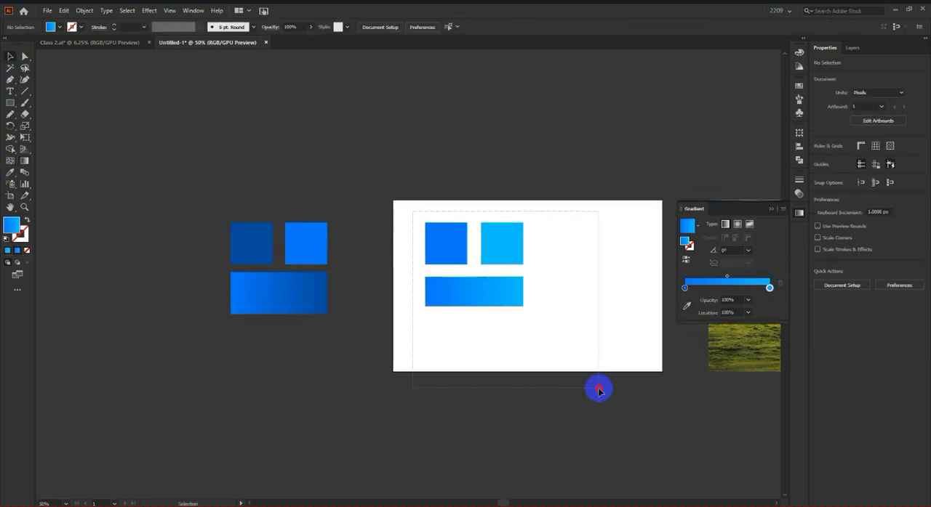
{"action": "left_click_drag", "start_coordinate": [599, 389], "coordinate": [418, 217]}
{"action": "left_click_drag", "start_coordinate": [478, 290], "coordinate": [286, 198]}
{"action": "left_click", "coordinate": [369, 217]}
{"action": "scroll", "coordinate": [369, 218], "scroll_direction": "down", "scroll_amount": 1}
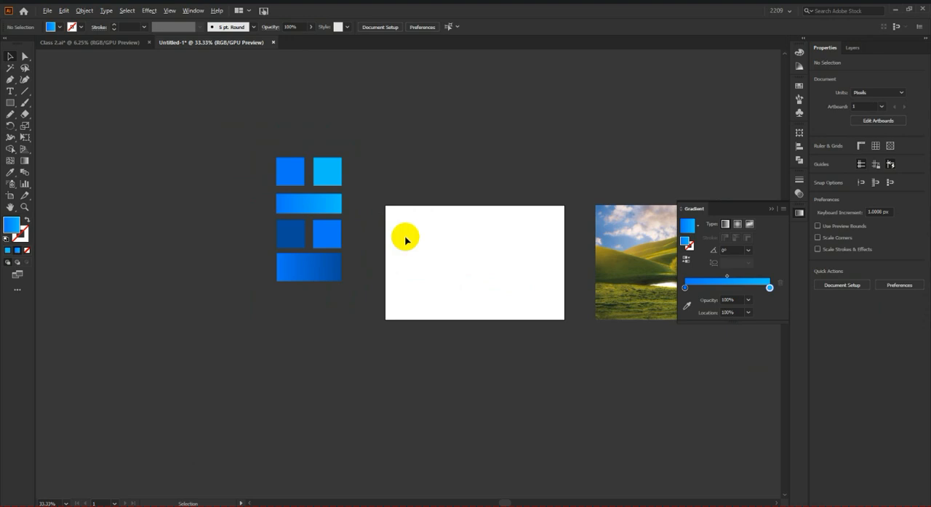
{"action": "scroll", "coordinate": [405, 239], "scroll_direction": "up", "scroll_amount": 1}
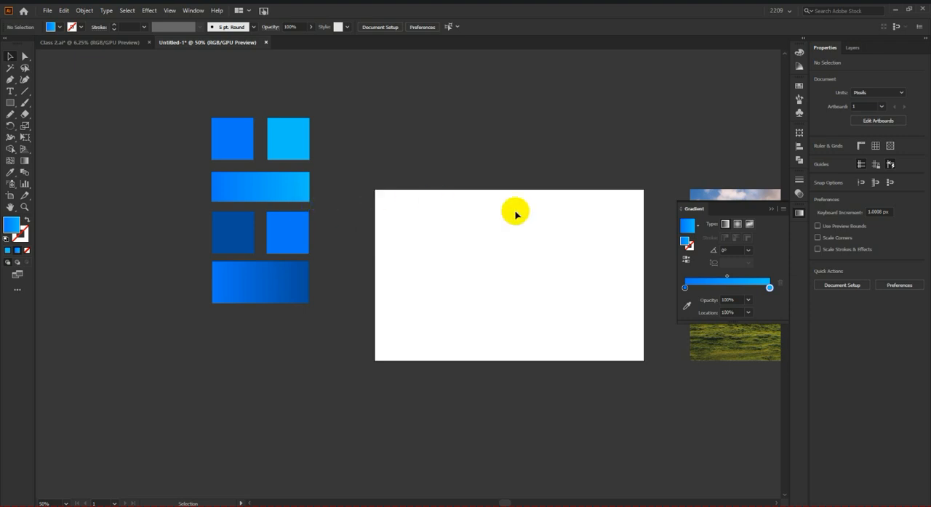
{"action": "scroll", "coordinate": [342, 243], "scroll_direction": "down", "scroll_amount": 3}
{"action": "scroll", "coordinate": [342, 244], "scroll_direction": "up", "scroll_amount": 4}
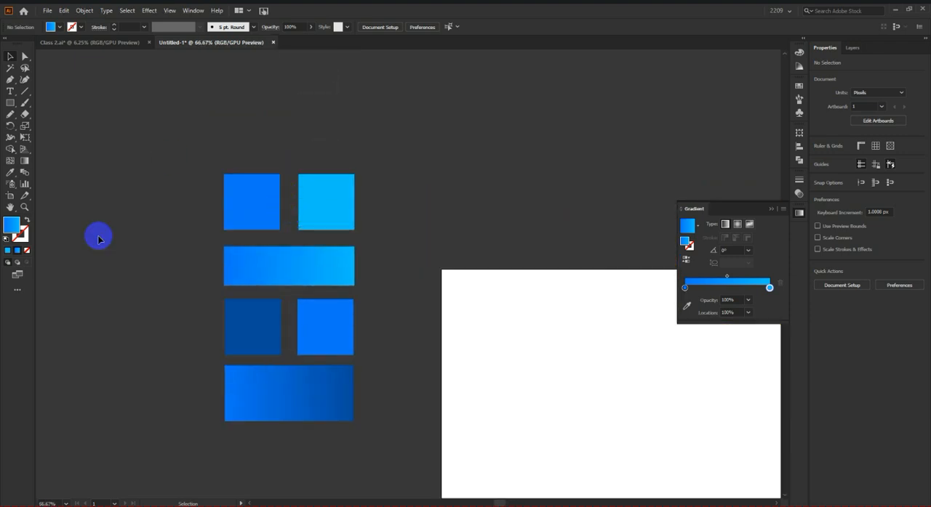
{"action": "scroll", "coordinate": [237, 324], "scroll_direction": "down", "scroll_amount": 2}
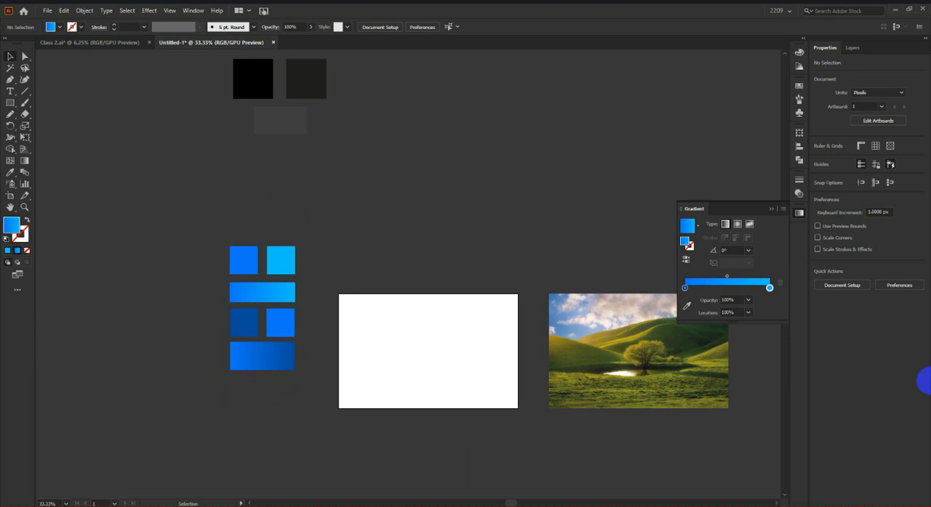
Step: Draw a gradient-filled rectangle of about 785 × 502 px covering the artboard and align its upper edge with the artboard
{"action": "scroll", "coordinate": [87, 376], "scroll_direction": "down", "scroll_amount": 2}
{"action": "scroll", "coordinate": [231, 336], "scroll_direction": "down", "scroll_amount": 1}
{"action": "scroll", "coordinate": [240, 322], "scroll_direction": "up", "scroll_amount": 2}
{"action": "scroll", "coordinate": [240, 323], "scroll_direction": "down", "scroll_amount": 1}
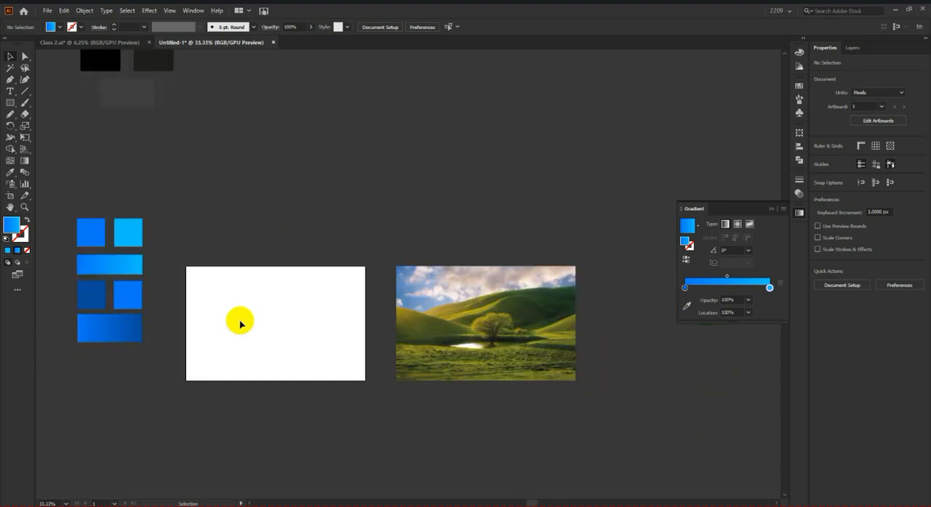
{"action": "left_click", "coordinate": [10, 102]}
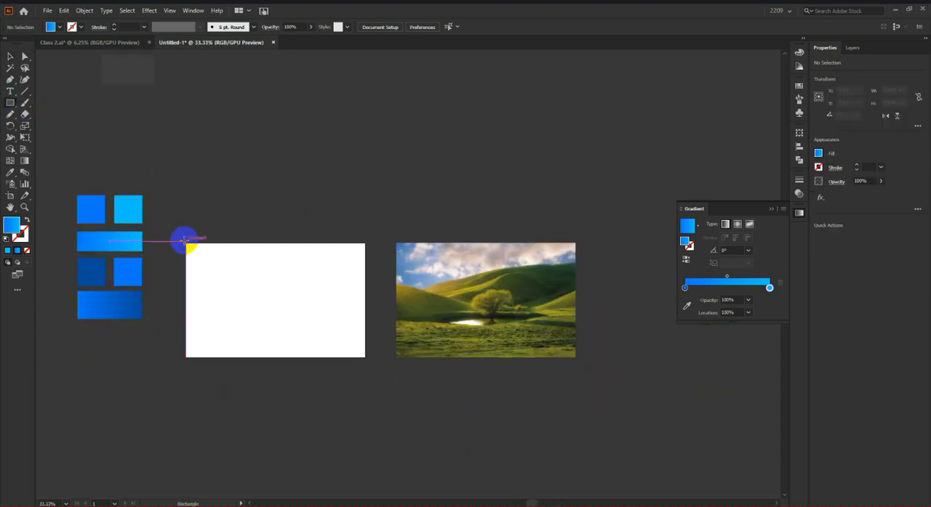
{"action": "left_click_drag", "start_coordinate": [186, 245], "coordinate": [365, 358]}
{"action": "scroll", "coordinate": [269, 259], "scroll_direction": "up", "scroll_amount": 4}
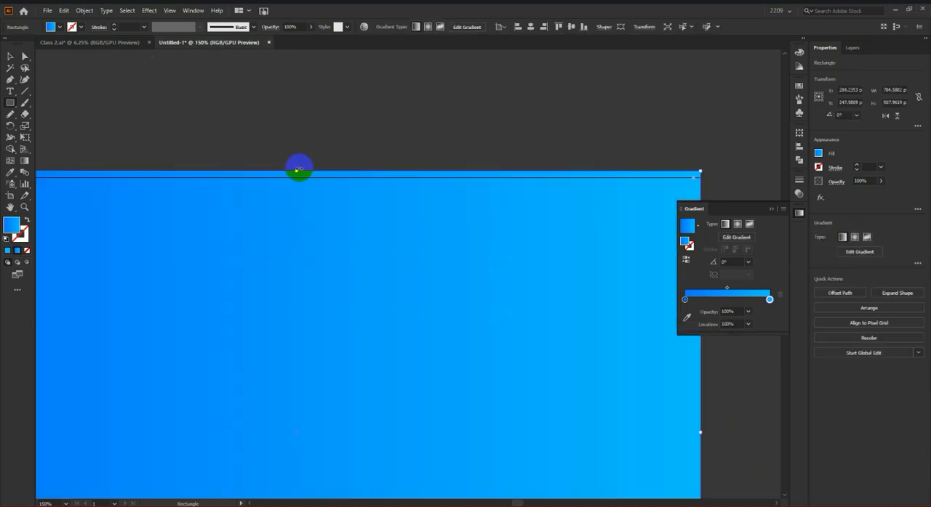
{"action": "left_click_drag", "start_coordinate": [295, 171], "coordinate": [296, 179]}
{"action": "scroll", "coordinate": [312, 211], "scroll_direction": "down", "scroll_amount": 4}
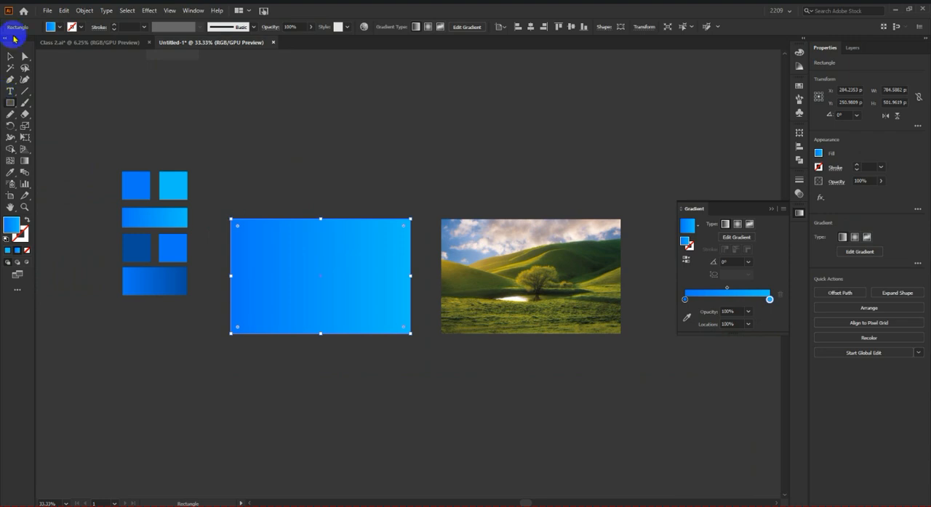
Step: Try gradient angles of -60° and 120° on the artboard-sized rectangle
{"action": "scroll", "coordinate": [282, 276], "scroll_direction": "up", "scroll_amount": 3}
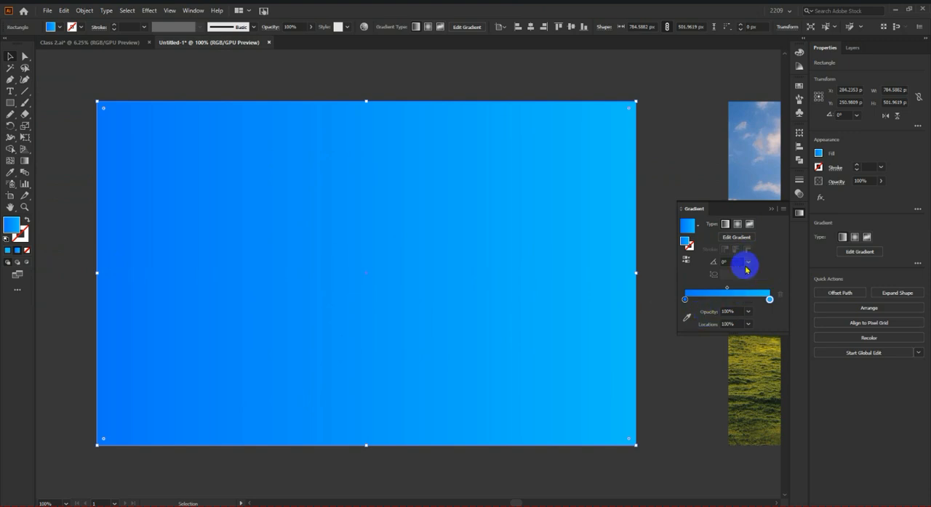
{"action": "left_click_drag", "start_coordinate": [748, 264], "coordinate": [765, 395]}
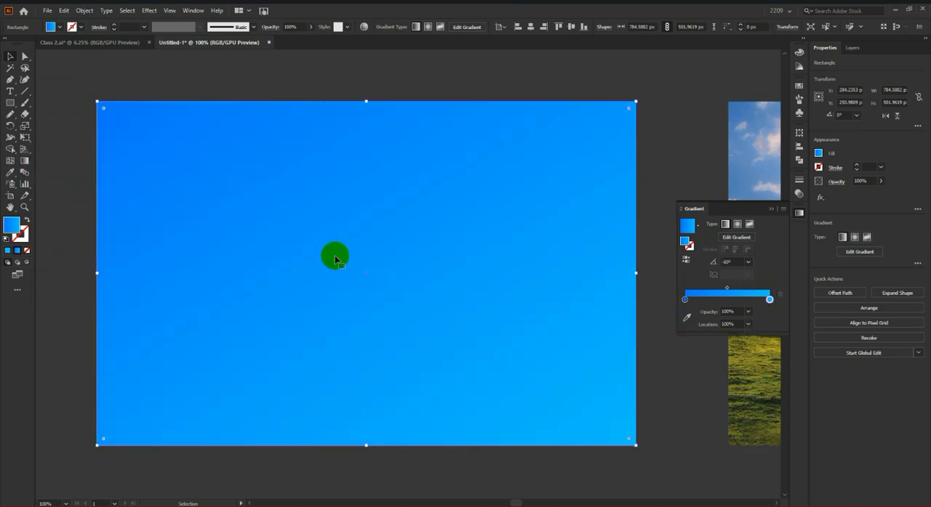
{"action": "scroll", "coordinate": [509, 218], "scroll_direction": "down", "scroll_amount": 1}
{"action": "left_click_drag", "start_coordinate": [748, 263], "coordinate": [769, 306]}
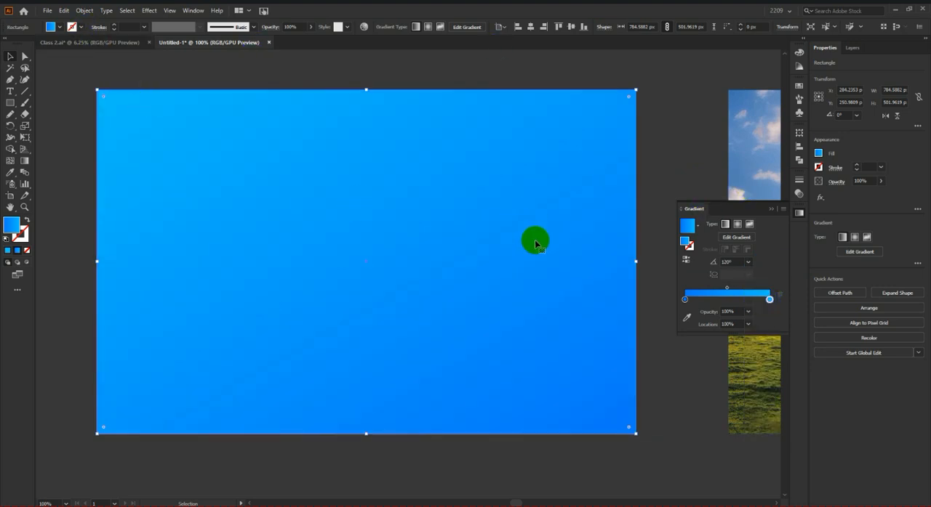
Step: Set the artboard-sized rectangle's gradient angle to 90° and deselect it
{"action": "scroll", "coordinate": [525, 244], "scroll_direction": "down", "scroll_amount": 3}
{"action": "left_click_drag", "start_coordinate": [748, 262], "coordinate": [758, 318]}
{"action": "left_click", "coordinate": [498, 164]}
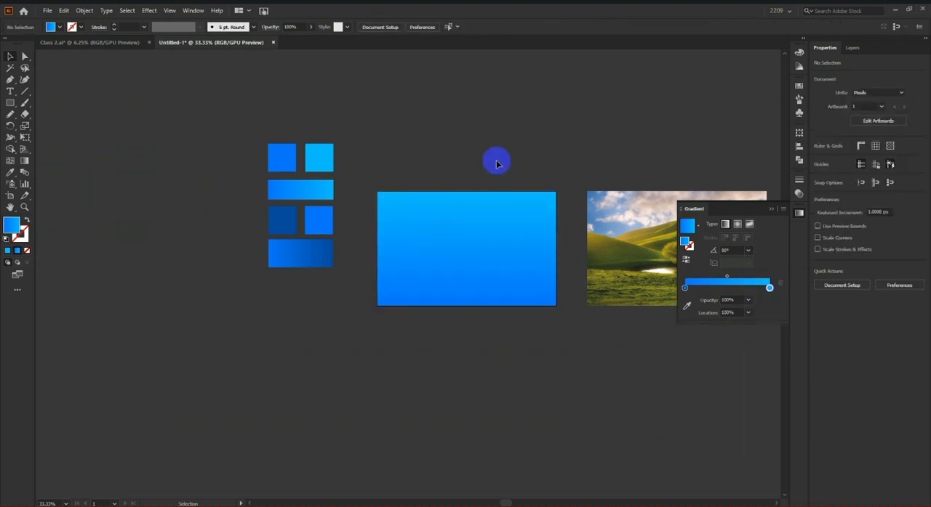
Step: Try diagonal and vertical gradient directions across the artboard-sized rectangle with the Gradient tool
{"action": "scroll", "coordinate": [525, 233], "scroll_direction": "up", "scroll_amount": 2}
{"action": "left_click", "coordinate": [401, 229]}
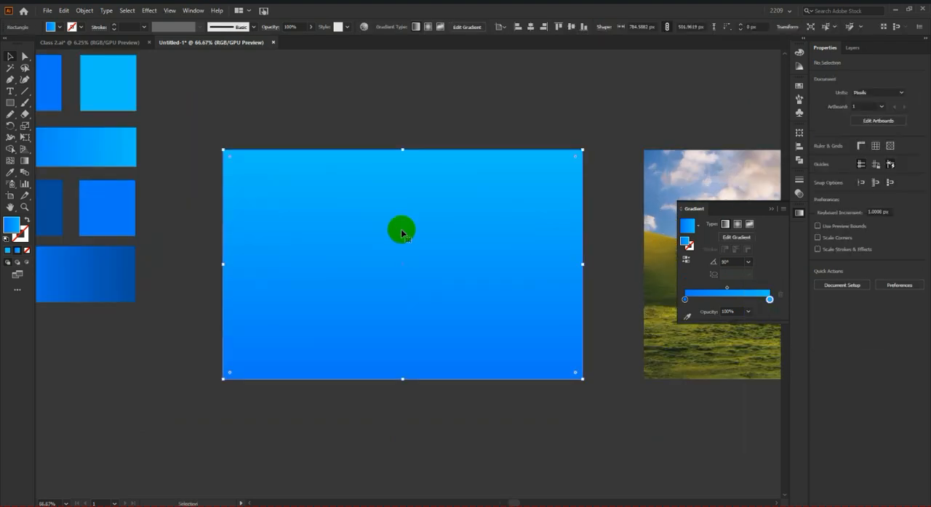
{"action": "scroll", "coordinate": [392, 251], "scroll_direction": "down", "scroll_amount": 1}
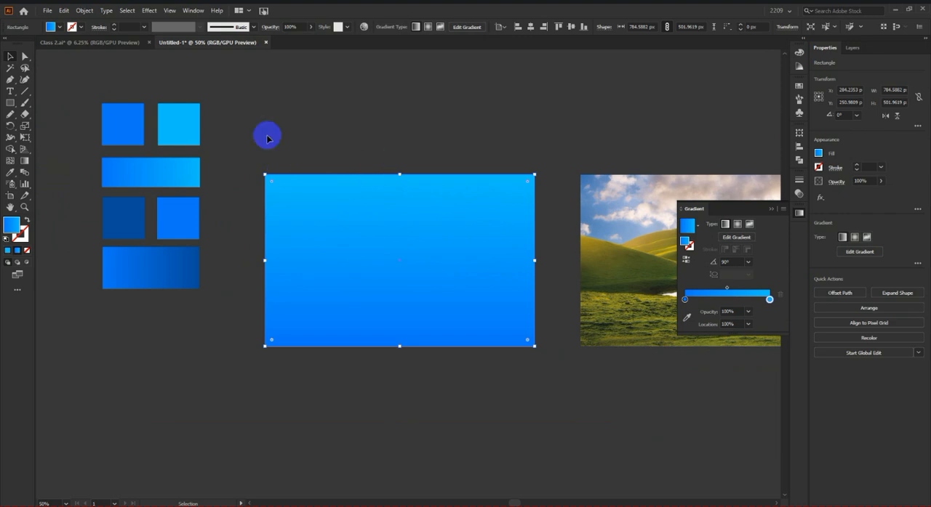
{"action": "left_click", "coordinate": [379, 234]}
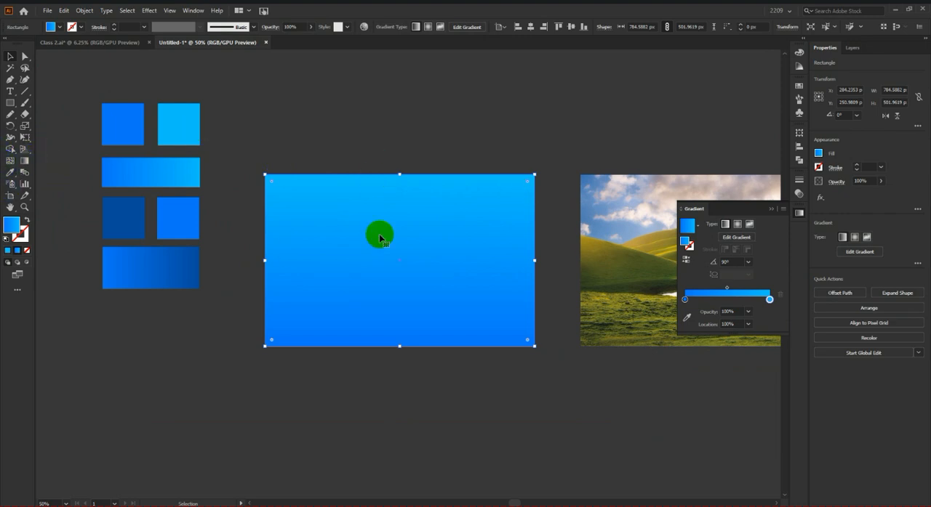
{"action": "left_click", "coordinate": [22, 164]}
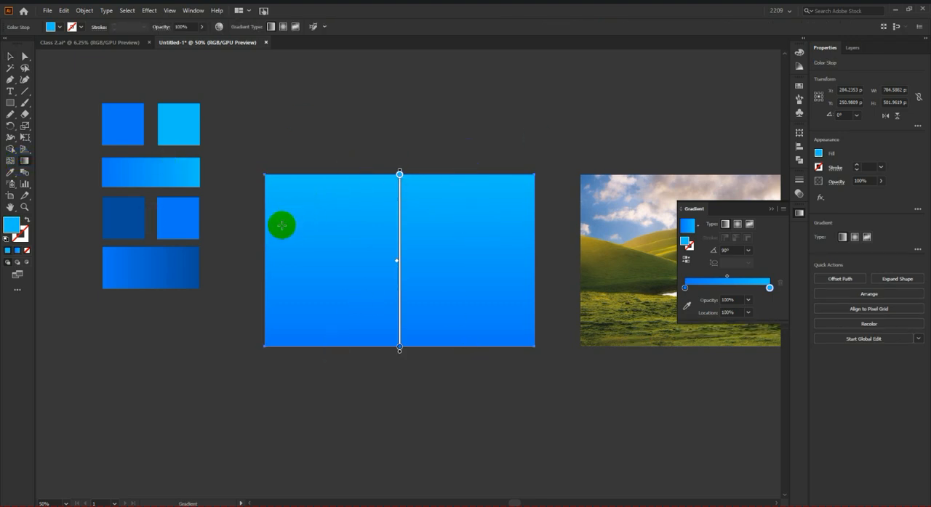
{"action": "mouse_move", "coordinate": [251, 150]}
{"action": "left_mouse_down"}
{"action": "mouse_move", "coordinate": [451, 318]}
{"action": "mouse_move", "coordinate": [556, 382]}
{"action": "left_mouse_up"}
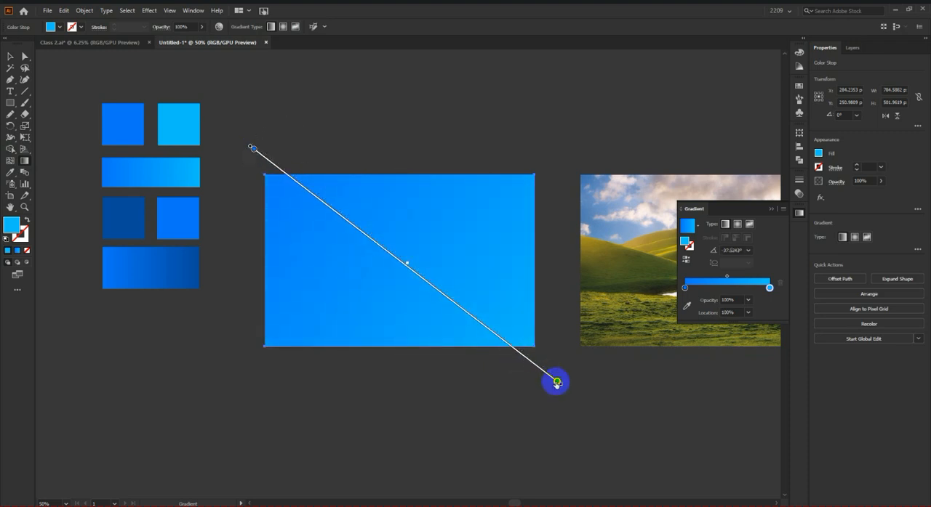
{"action": "mouse_move", "coordinate": [519, 192]}
{"action": "left_mouse_down"}
{"action": "mouse_move", "coordinate": [434, 232]}
{"action": "mouse_move", "coordinate": [343, 322]}
{"action": "mouse_move", "coordinate": [215, 379]}
{"action": "left_mouse_up"}
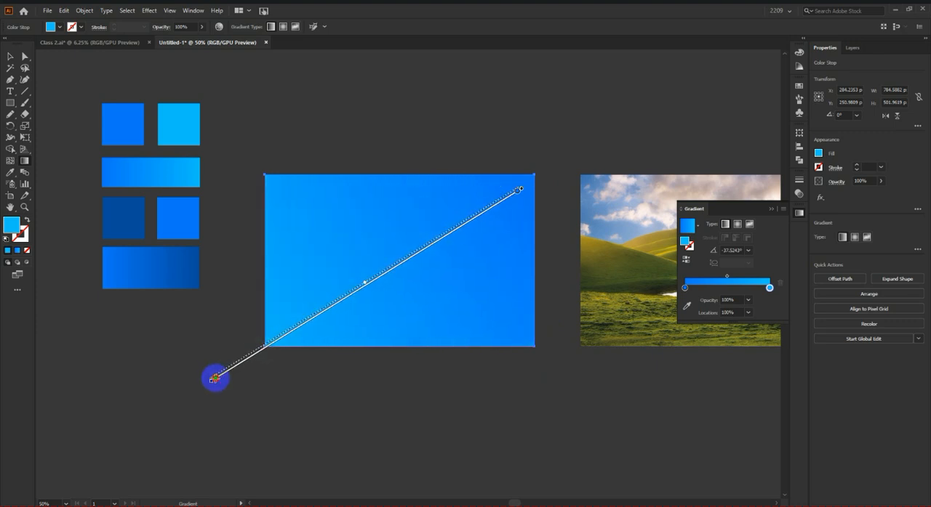
{"action": "mouse_move", "coordinate": [524, 204]}
{"action": "left_mouse_down"}
{"action": "mouse_move", "coordinate": [618, 106]}
{"action": "mouse_move", "coordinate": [450, 128]}
{"action": "mouse_move", "coordinate": [681, 120]}
{"action": "mouse_move", "coordinate": [448, 453]}
{"action": "mouse_move", "coordinate": [317, 242]}
{"action": "mouse_move", "coordinate": [378, 157]}
{"action": "mouse_move", "coordinate": [397, 449]}
{"action": "mouse_move", "coordinate": [407, 135]}
{"action": "mouse_move", "coordinate": [309, 391]}
{"action": "left_mouse_up"}
{"action": "left_click_drag", "start_coordinate": [434, 167], "coordinate": [376, 323]}
{"action": "left_click_drag", "start_coordinate": [553, 392], "coordinate": [233, 96]}
{"action": "left_click_drag", "start_coordinate": [366, 98], "coordinate": [365, 430]}
{"action": "left_click_drag", "start_coordinate": [439, 149], "coordinate": [434, 392]}
{"action": "right_click", "coordinate": [528, 359]}
{"action": "left_click", "coordinate": [455, 374]}
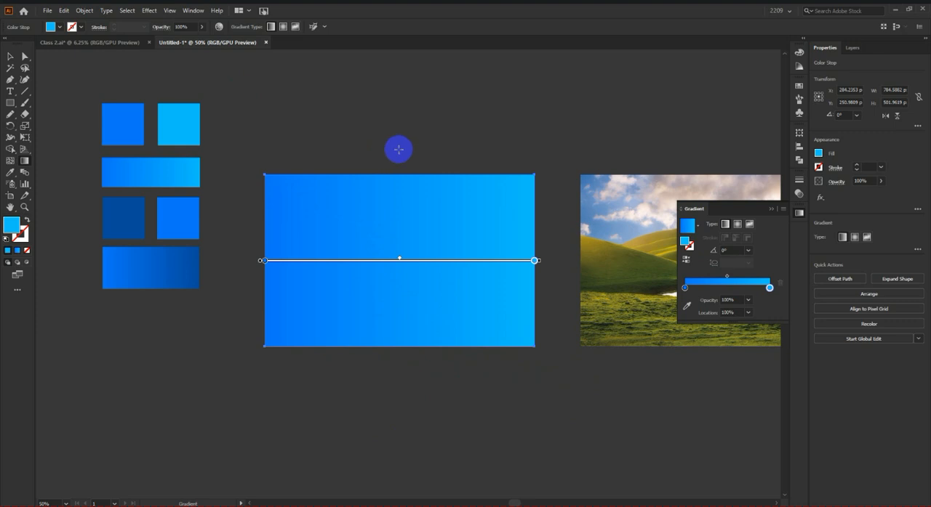
Step: Run the gradient vertically down the large rectangle, reverse its colors, and redraw the direction straighter
{"action": "left_click_drag", "start_coordinate": [399, 151], "coordinate": [397, 357]}
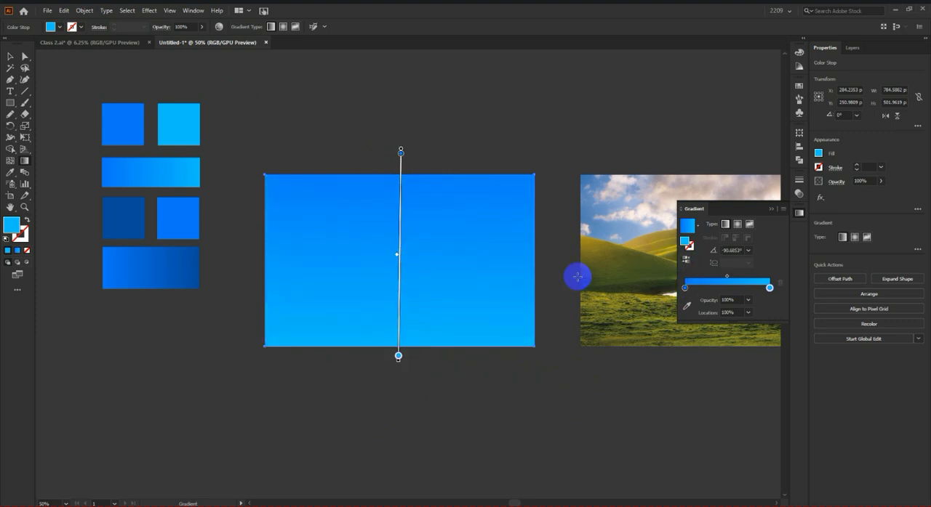
{"action": "left_click", "coordinate": [686, 261]}
{"action": "left_click", "coordinate": [446, 351]}
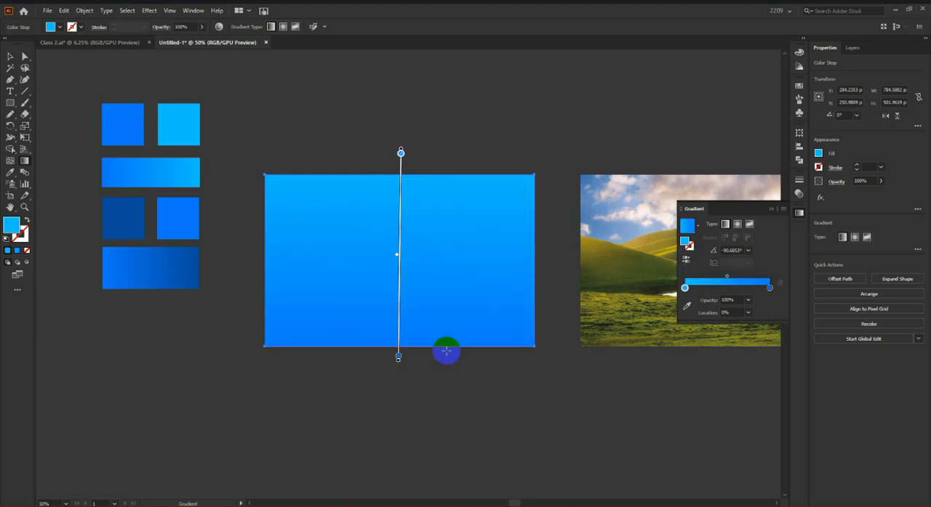
{"action": "left_click_drag", "start_coordinate": [449, 158], "coordinate": [450, 358]}
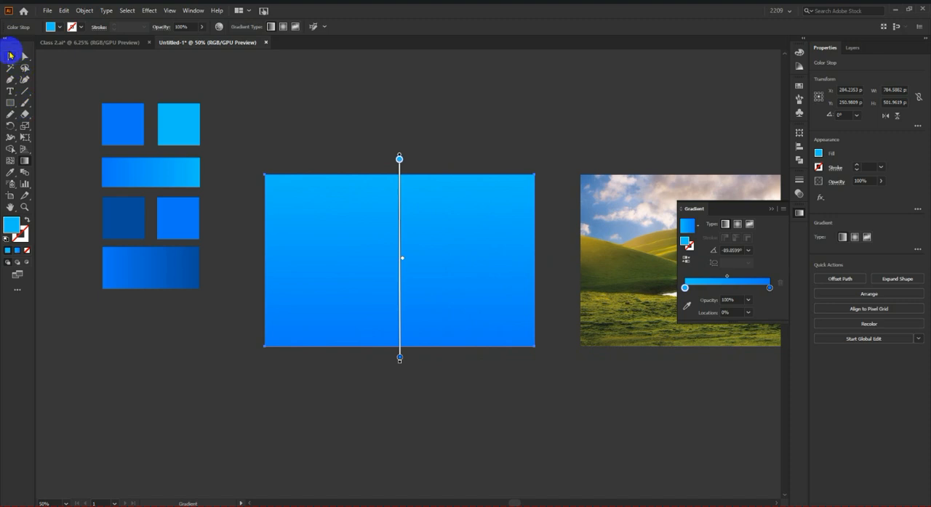
Step: Change the large rectangle's gradient type to radial and deselect it
{"action": "left_click", "coordinate": [10, 56]}
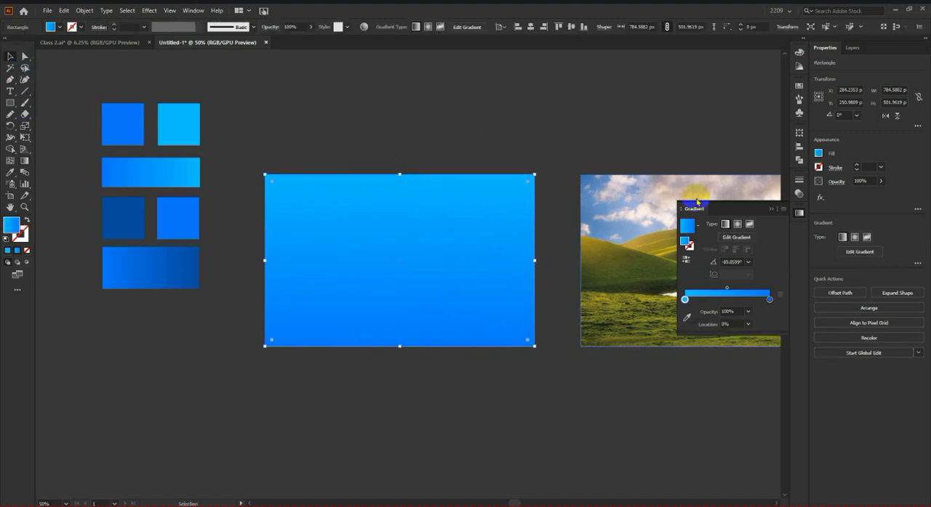
{"action": "left_click", "coordinate": [738, 225]}
{"action": "left_click", "coordinate": [465, 95]}
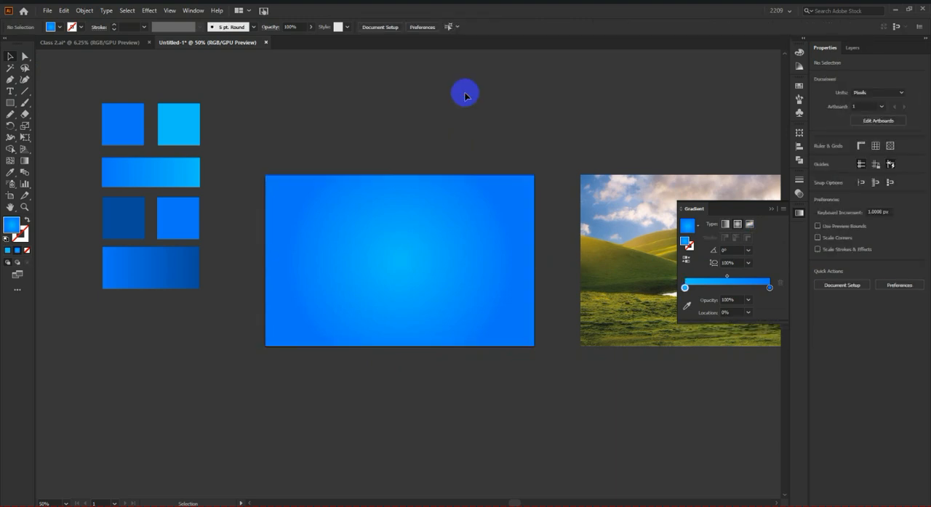
Step: Recenter the radial gradient near the rectangle's upper-left corner, extending it diagonally toward the middle with the Gradient tool
{"action": "left_click", "coordinate": [411, 210]}
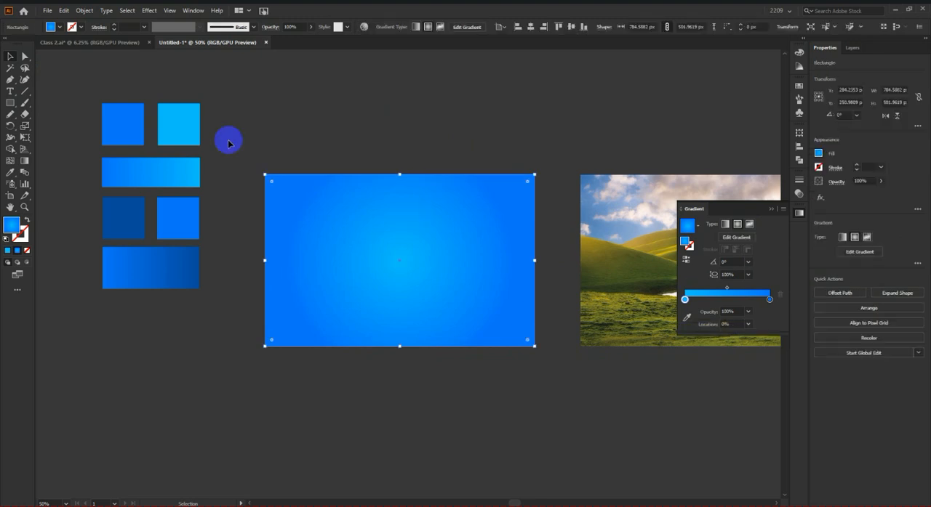
{"action": "left_click", "coordinate": [24, 162]}
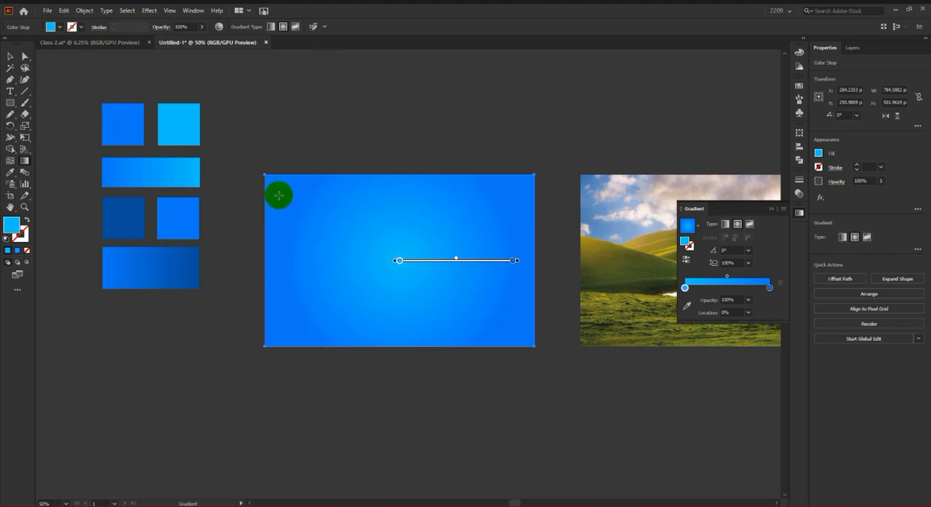
{"action": "left_click_drag", "start_coordinate": [298, 194], "coordinate": [398, 295]}
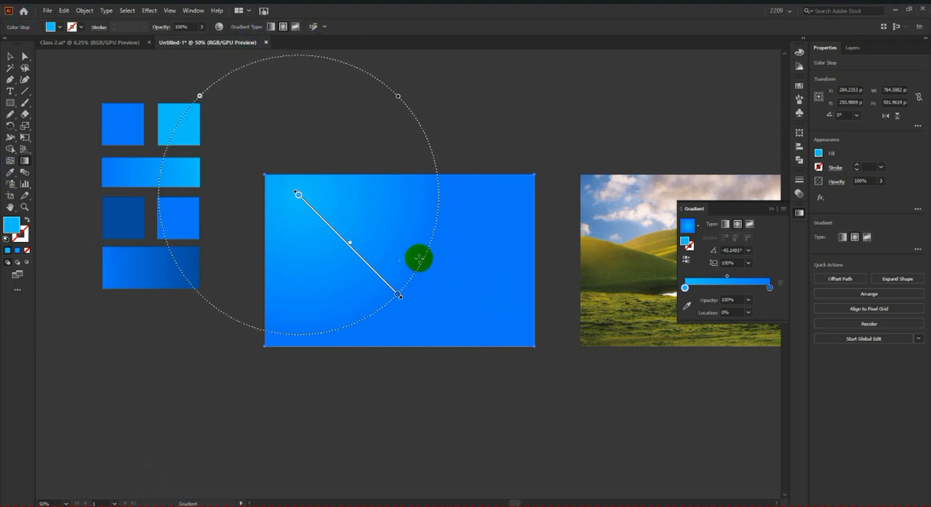
Step: Try redrawing the rectangle's radial gradient from its center downward and from its lower-right corner outward
{"action": "left_click_drag", "start_coordinate": [409, 256], "coordinate": [409, 359]}
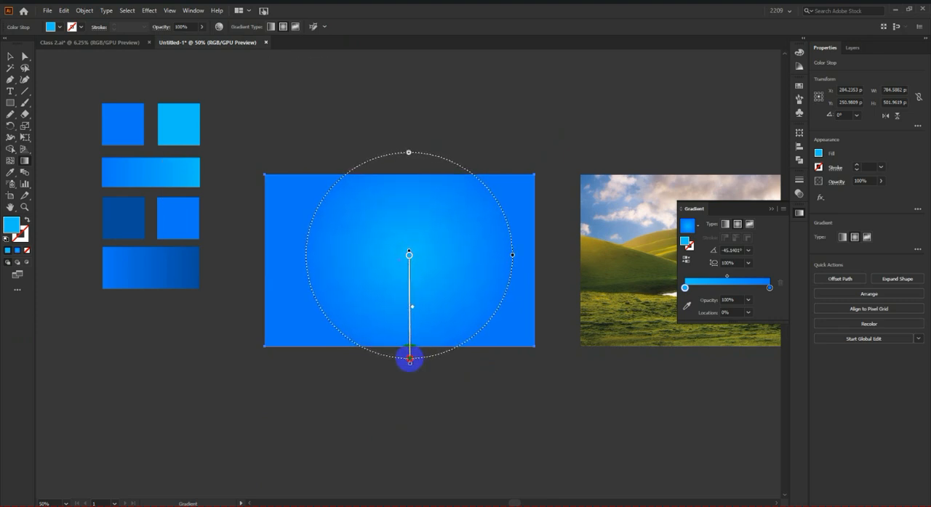
{"action": "left_click_drag", "start_coordinate": [532, 342], "coordinate": [570, 227]}
{"action": "scroll", "coordinate": [457, 228], "scroll_direction": "up", "scroll_amount": 3}
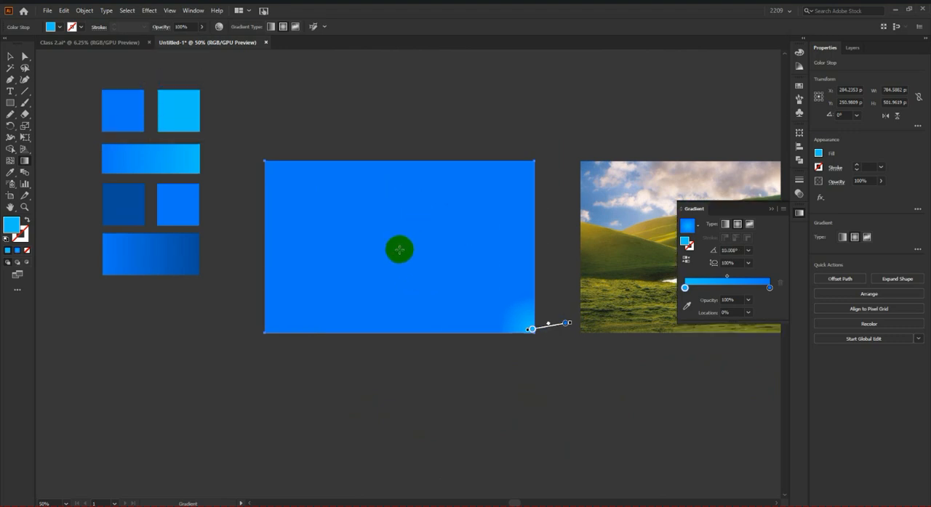
Step: Redraw the radial gradient from the rectangle's center downward, and squeeze and shorten it into a narrow vertical ellipse
{"action": "left_click_drag", "start_coordinate": [400, 247], "coordinate": [406, 347]}
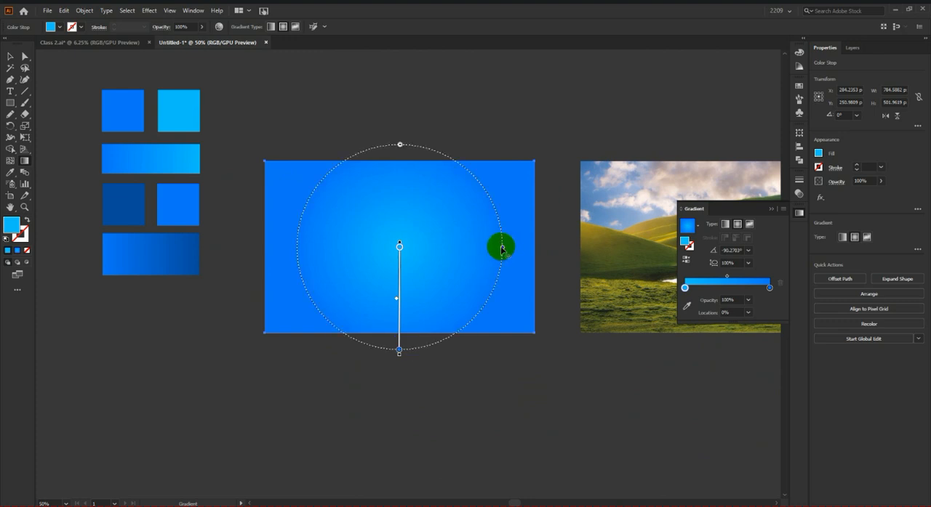
{"action": "left_click_drag", "start_coordinate": [502, 247], "coordinate": [414, 248]}
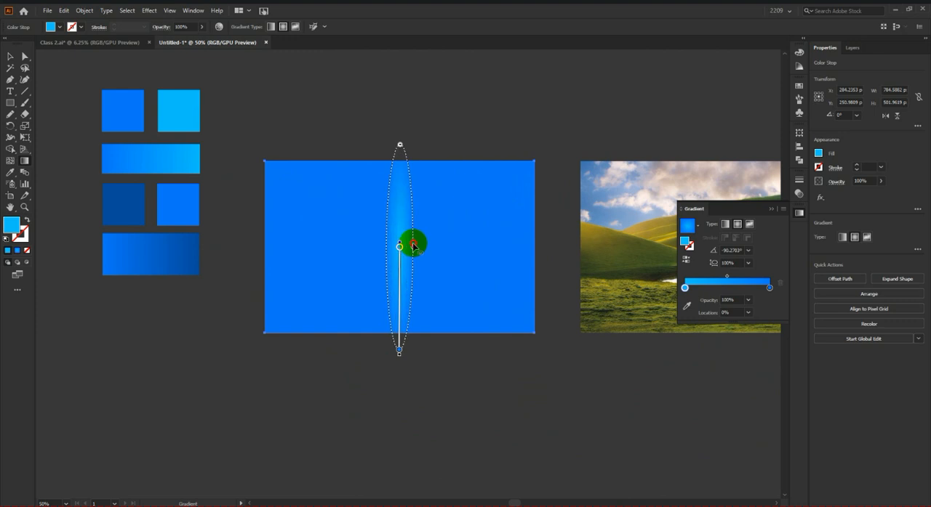
{"action": "left_click_drag", "start_coordinate": [400, 148], "coordinate": [397, 179]}
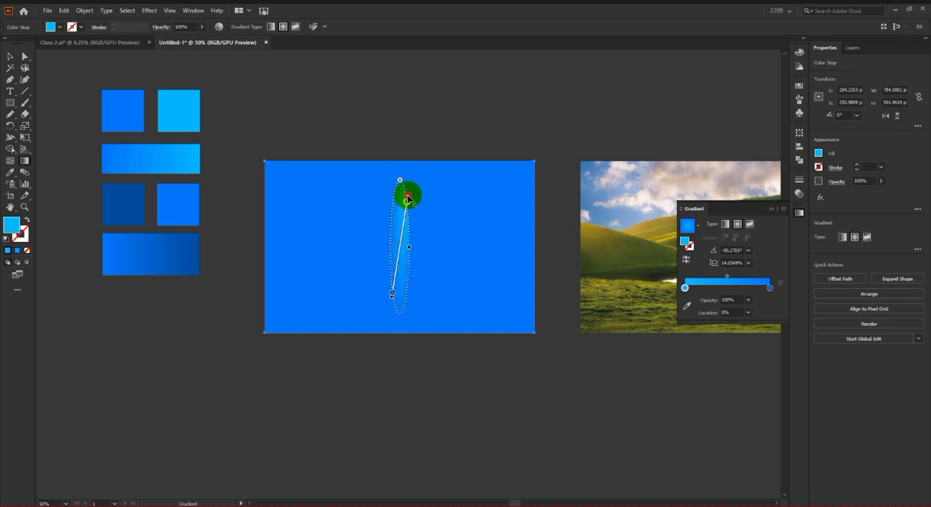
Step: Move the radial gradient's focal point near the ellipse's top, widen the ellipse to an aspect ratio of about 32%, and deselect
{"action": "left_click_drag", "start_coordinate": [408, 198], "coordinate": [401, 183]}
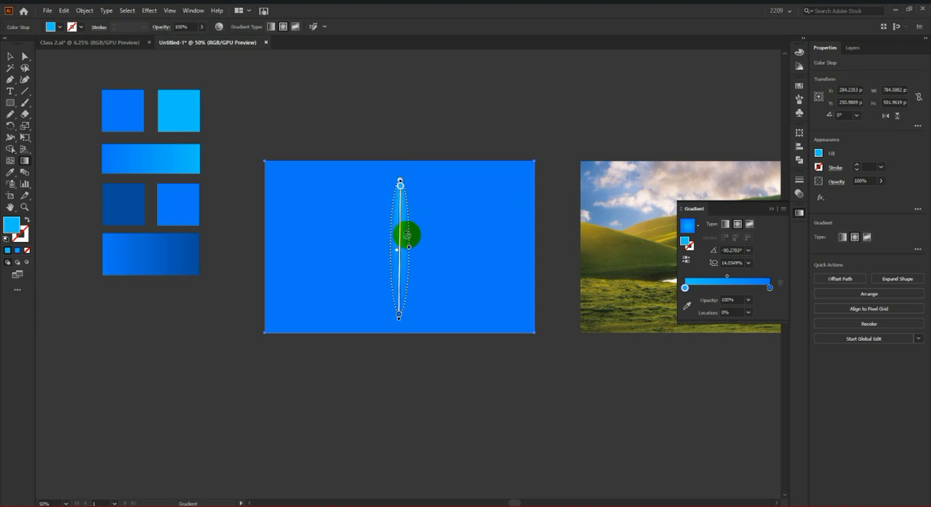
{"action": "left_click_drag", "start_coordinate": [409, 249], "coordinate": [419, 247]}
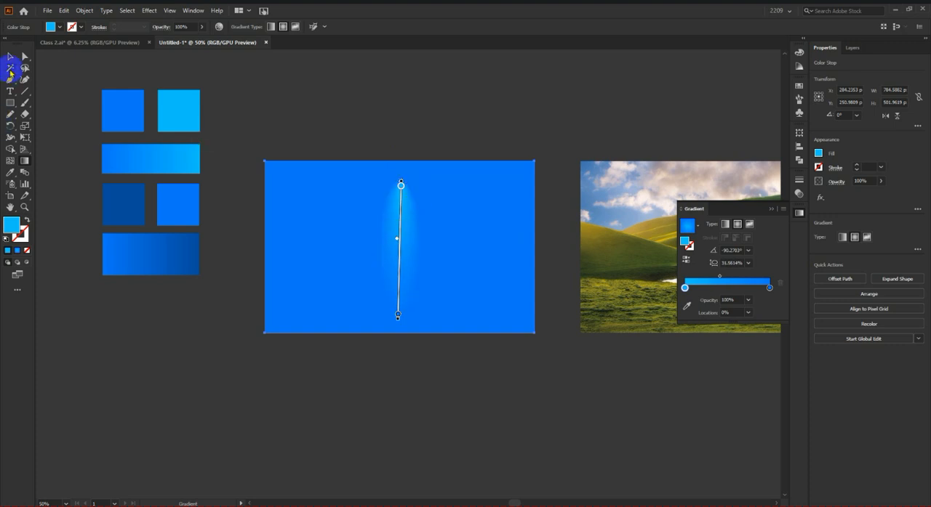
{"action": "left_click", "coordinate": [10, 56]}
{"action": "left_click", "coordinate": [344, 109]}
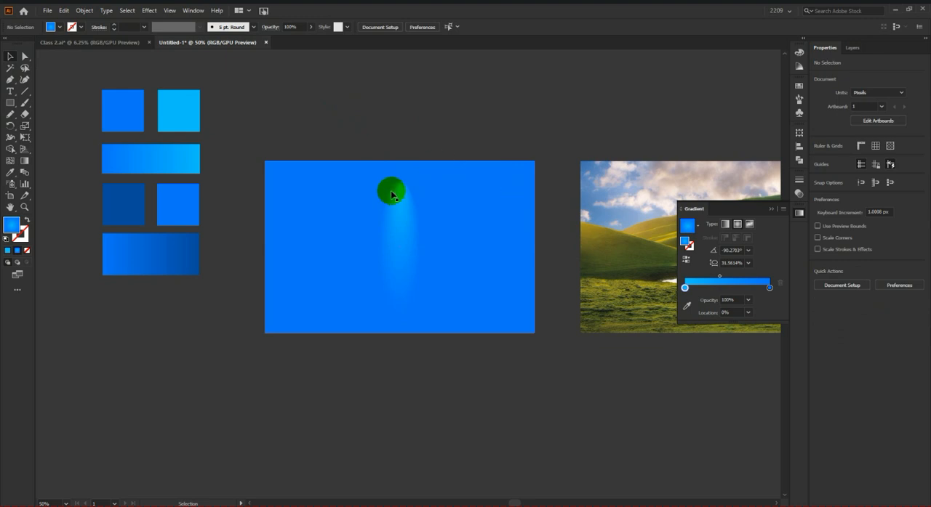
Step: Shift the large rectangle's radial focal point to the ellipse's top edge and its color midpoint toward the darker blue, and deselect
{"action": "scroll", "coordinate": [391, 194], "scroll_direction": "up", "scroll_amount": 2}
{"action": "left_click", "coordinate": [442, 206]}
{"action": "scroll", "coordinate": [538, 208], "scroll_direction": "down", "scroll_amount": 1}
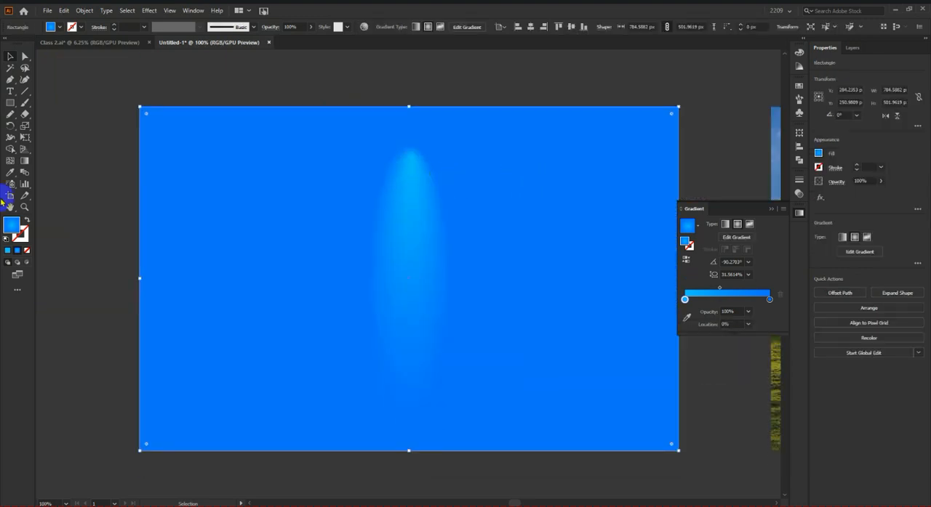
{"action": "left_click", "coordinate": [25, 161]}
{"action": "left_click", "coordinate": [413, 156]}
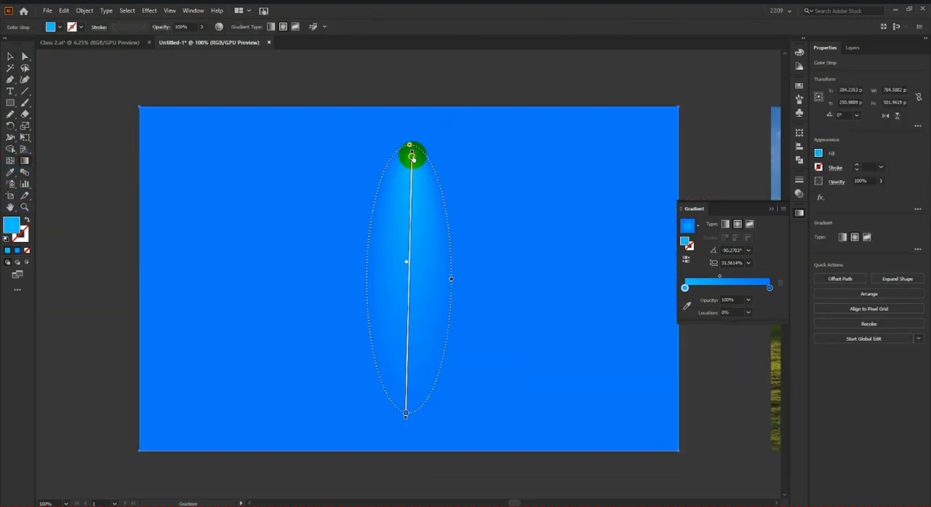
{"action": "left_click_drag", "start_coordinate": [412, 154], "coordinate": [411, 144]}
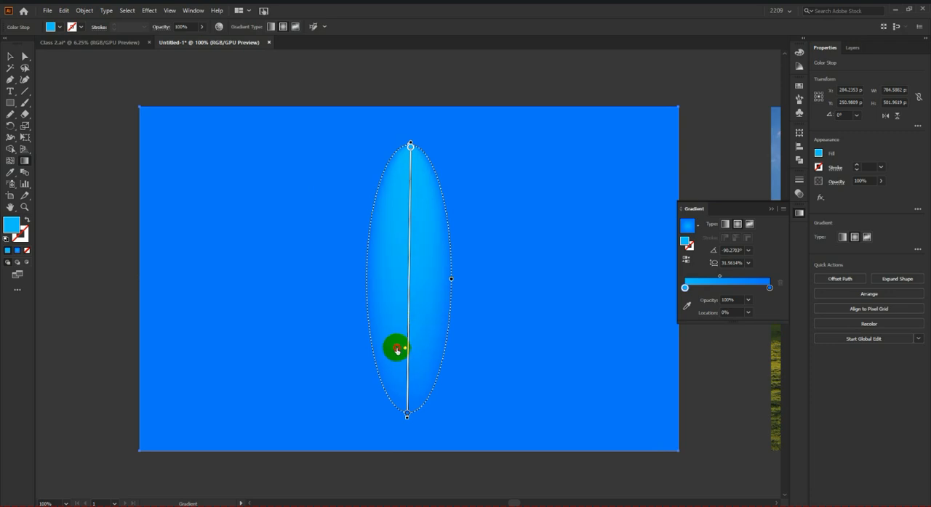
{"action": "left_click", "coordinate": [9, 56]}
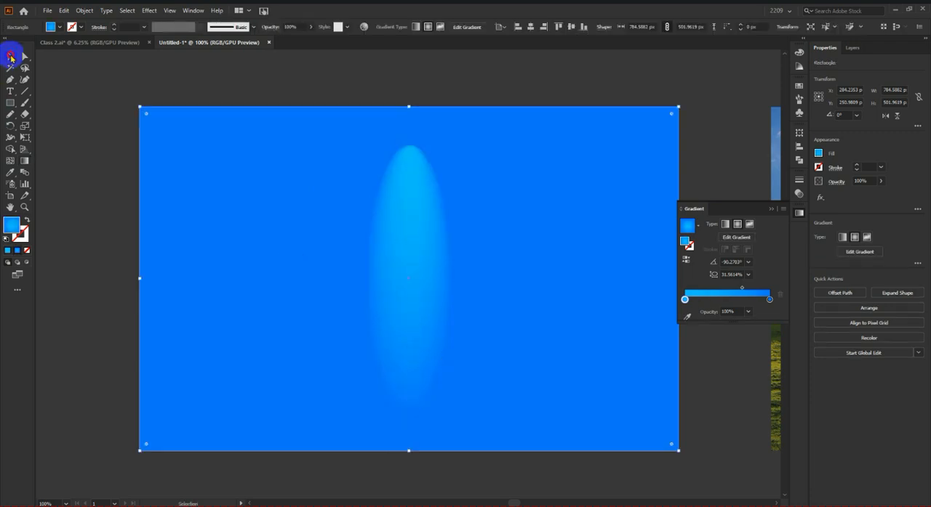
{"action": "left_click", "coordinate": [321, 99]}
Step: Widen the large rectangle's elliptical radial gradient to an aspect ratio of about 50% and deselect
{"action": "scroll", "coordinate": [426, 125], "scroll_direction": "down", "scroll_amount": 9}
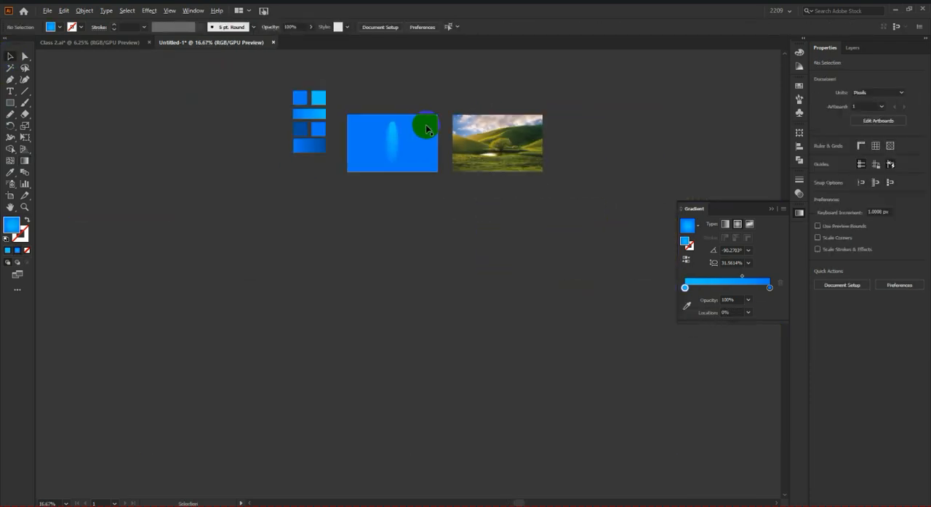
{"action": "scroll", "coordinate": [424, 300], "scroll_direction": "up", "scroll_amount": 3}
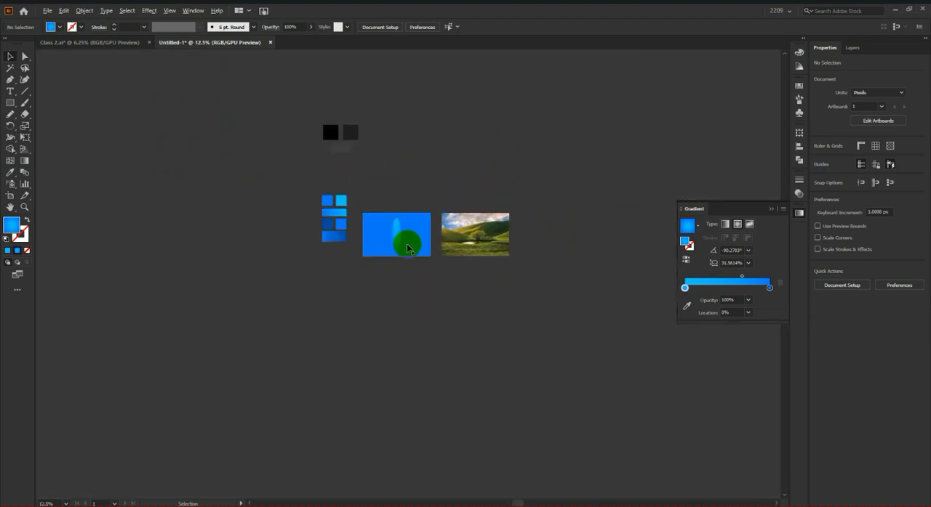
{"action": "scroll", "coordinate": [405, 240], "scroll_direction": "up", "scroll_amount": 5}
{"action": "scroll", "coordinate": [405, 240], "scroll_direction": "up", "scroll_amount": 2}
{"action": "scroll", "coordinate": [305, 169], "scroll_direction": "up", "scroll_amount": 2}
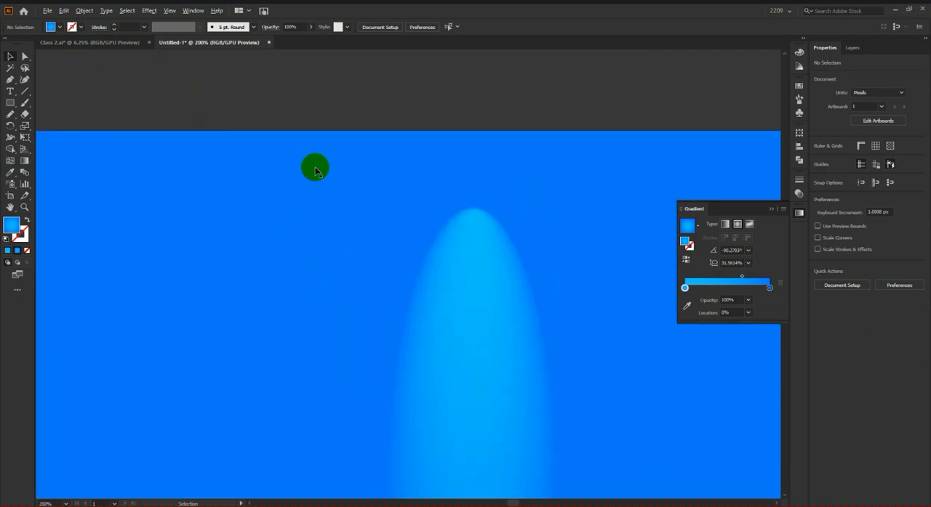
{"action": "scroll", "coordinate": [420, 228], "scroll_direction": "down", "scroll_amount": 2}
{"action": "left_click", "coordinate": [444, 243]}
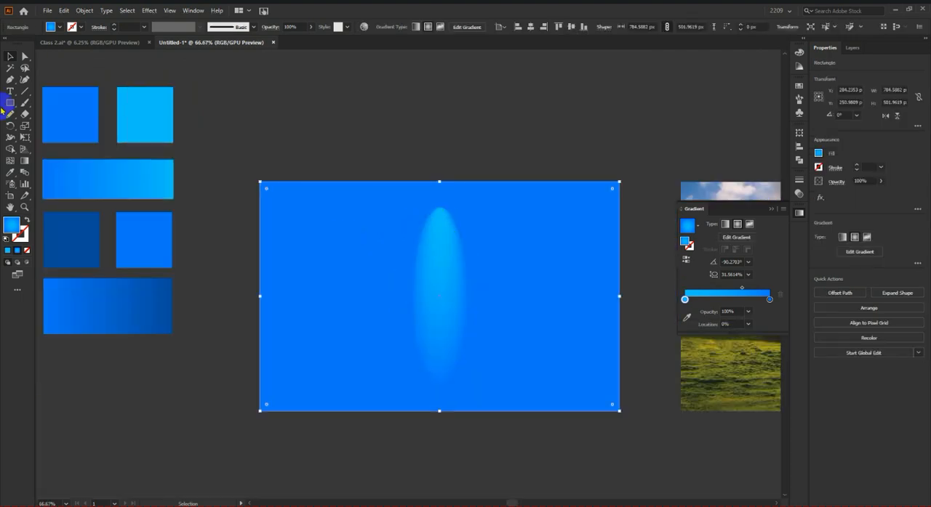
{"action": "left_click", "coordinate": [21, 164]}
{"action": "left_click_drag", "start_coordinate": [467, 295], "coordinate": [485, 306]}
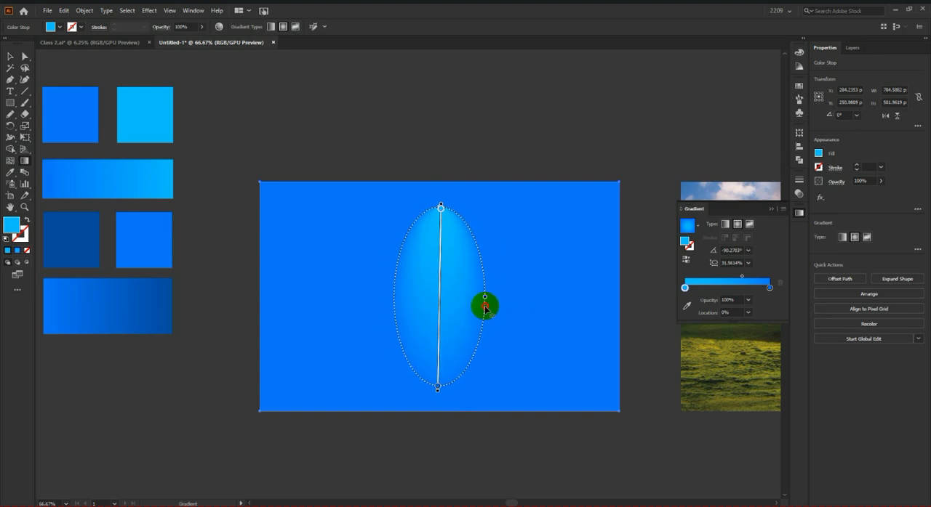
{"action": "left_click", "coordinate": [9, 56]}
{"action": "left_click", "coordinate": [432, 156]}
Step: Enlarge the elliptical gradient and shift it down so its lower end extends past the rectangle's bottom edge, and deselect
{"action": "scroll", "coordinate": [444, 161], "scroll_direction": "down", "scroll_amount": 2}
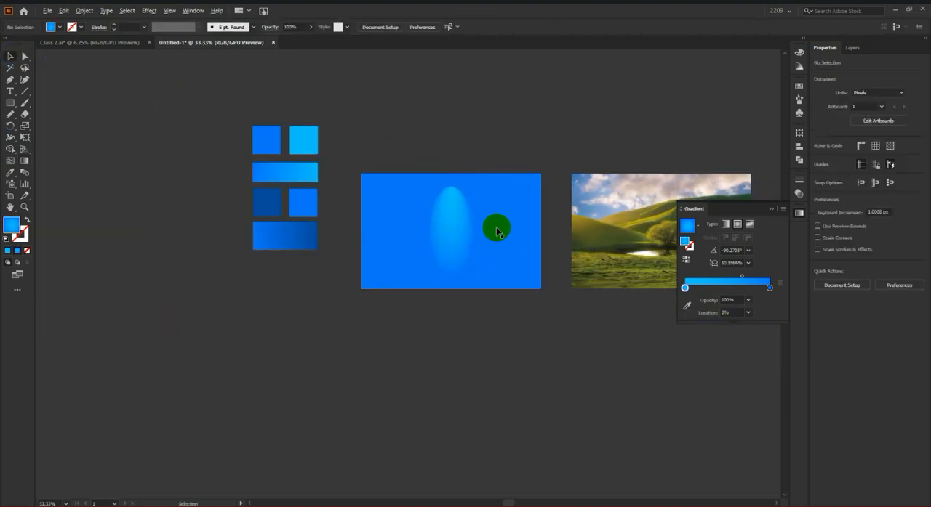
{"action": "scroll", "coordinate": [497, 231], "scroll_direction": "down", "scroll_amount": 2}
{"action": "scroll", "coordinate": [490, 229], "scroll_direction": "up", "scroll_amount": 3}
{"action": "scroll", "coordinate": [487, 230], "scroll_direction": "down", "scroll_amount": 1}
{"action": "left_click", "coordinate": [486, 230]}
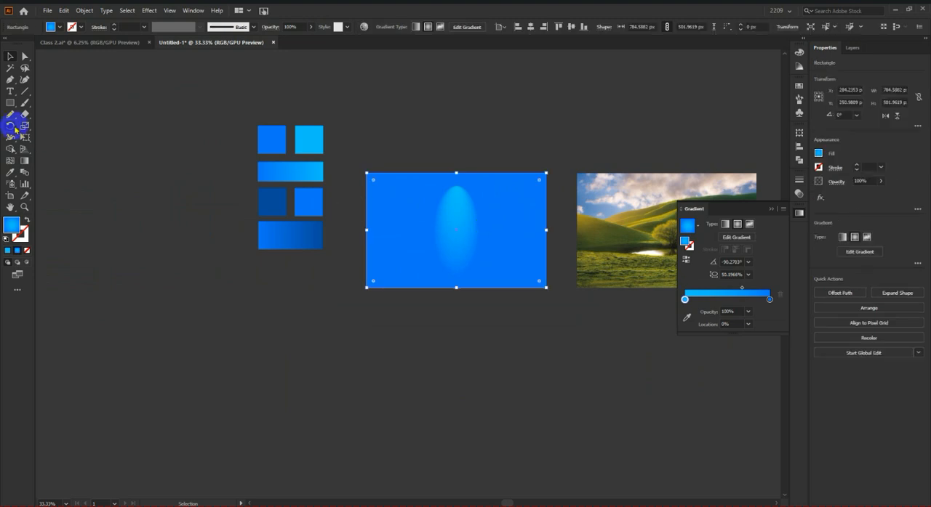
{"action": "left_click", "coordinate": [24, 164]}
{"action": "scroll", "coordinate": [424, 310], "scroll_direction": "up", "scroll_amount": 1}
{"action": "left_click", "coordinate": [471, 260]}
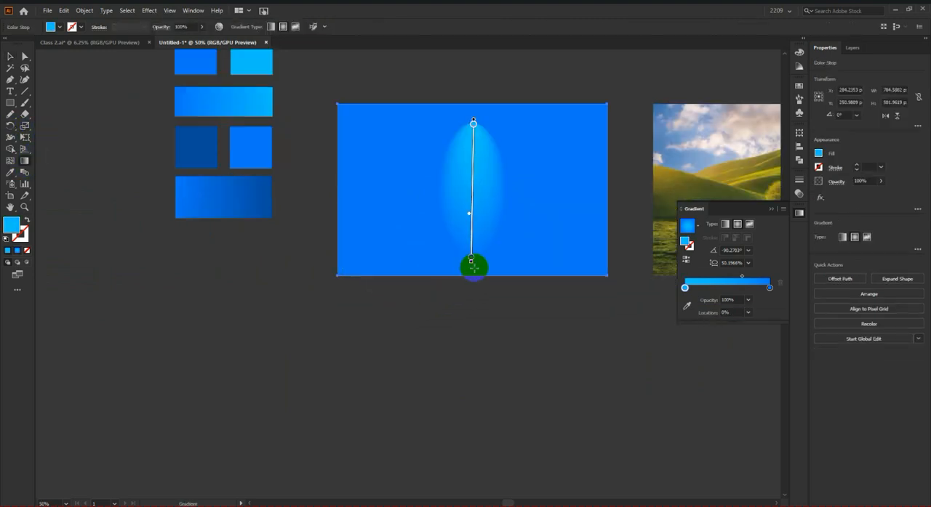
{"action": "left_click_drag", "start_coordinate": [471, 265], "coordinate": [471, 303]}
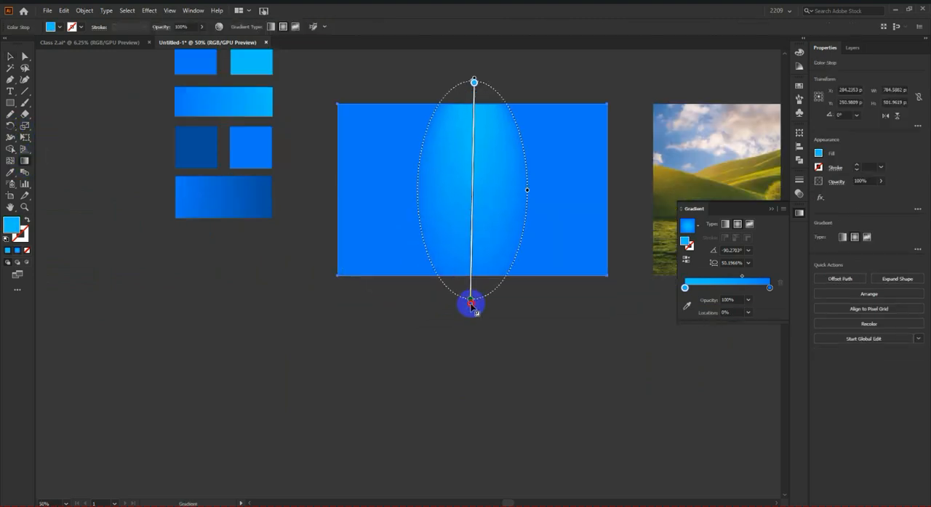
{"action": "left_click_drag", "start_coordinate": [473, 145], "coordinate": [470, 173]}
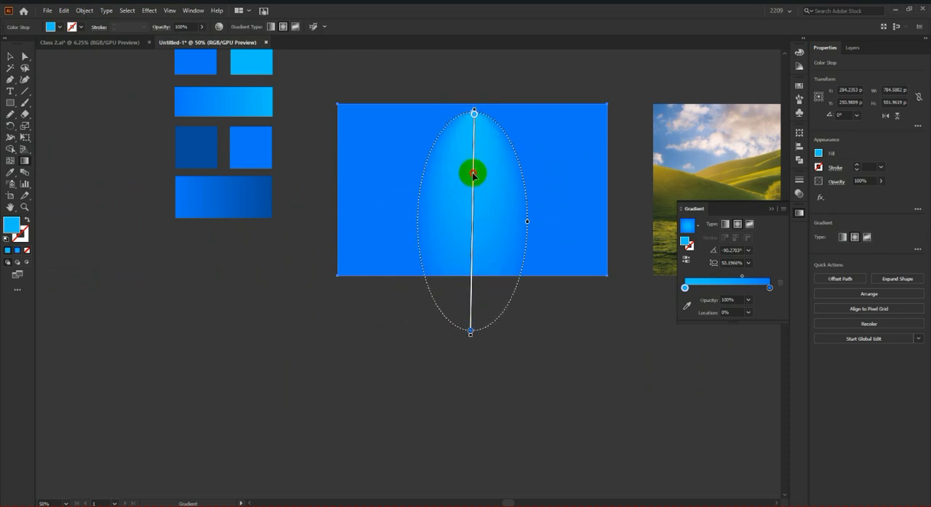
{"action": "left_click", "coordinate": [10, 56]}
{"action": "left_click", "coordinate": [308, 403]}
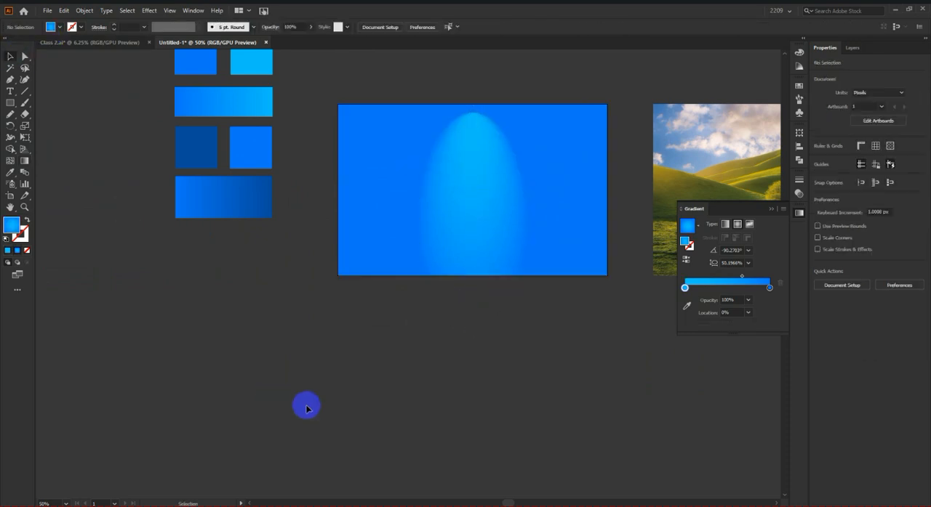
Step: Duplicate the large radial-gradient rectangle to the left of the blue swatches
{"action": "scroll", "coordinate": [502, 355], "scroll_direction": "down", "scroll_amount": 3}
{"action": "scroll", "coordinate": [501, 355], "scroll_direction": "up", "scroll_amount": 3}
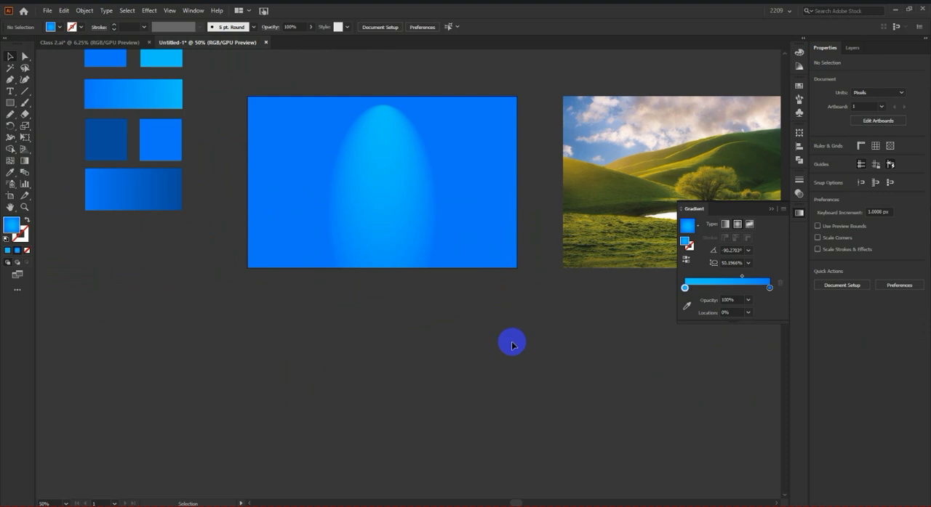
{"action": "scroll", "coordinate": [374, 287], "scroll_direction": "down", "scroll_amount": 1}
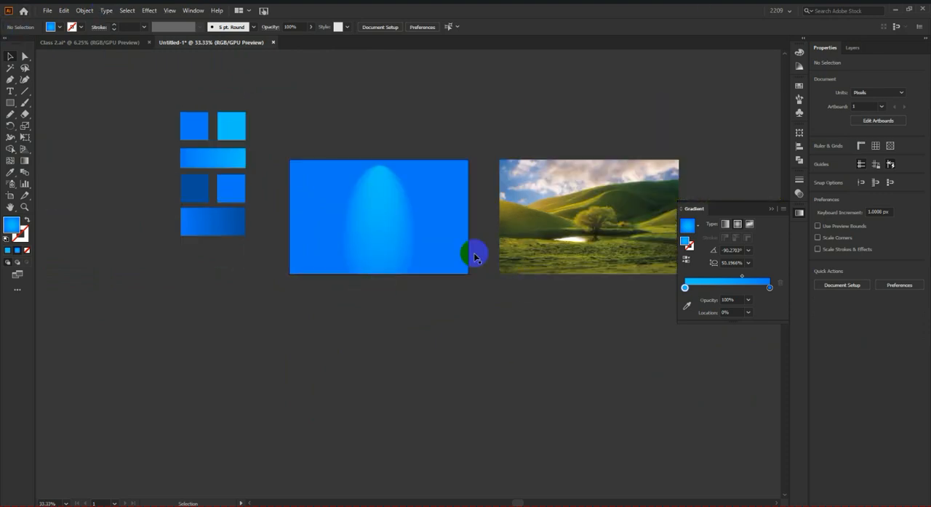
{"action": "left_click", "coordinate": [386, 211]}
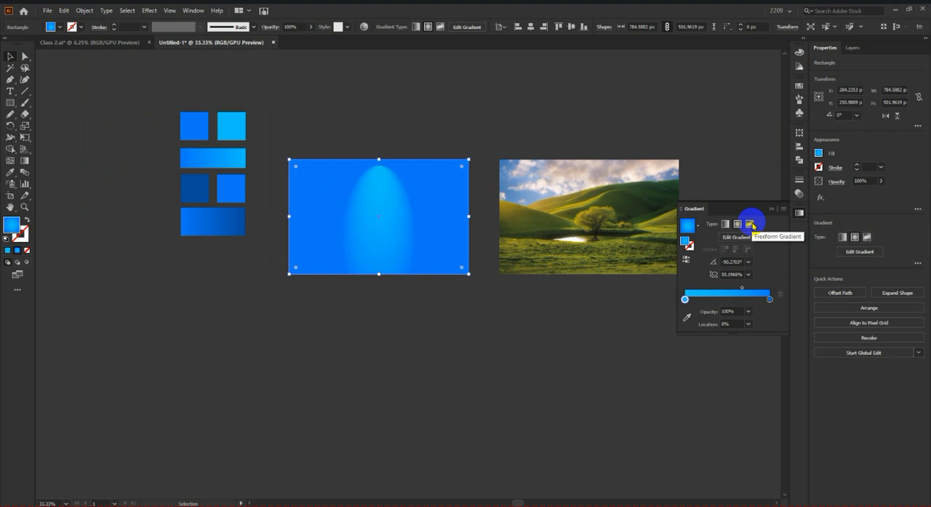
{"action": "scroll", "coordinate": [435, 227], "scroll_direction": "down", "scroll_amount": 2}
{"action": "left_click_drag", "start_coordinate": [435, 229], "coordinate": [256, 208]}
{"action": "left_click", "coordinate": [448, 173]}
{"action": "scroll", "coordinate": [432, 216], "scroll_direction": "up", "scroll_amount": 2}
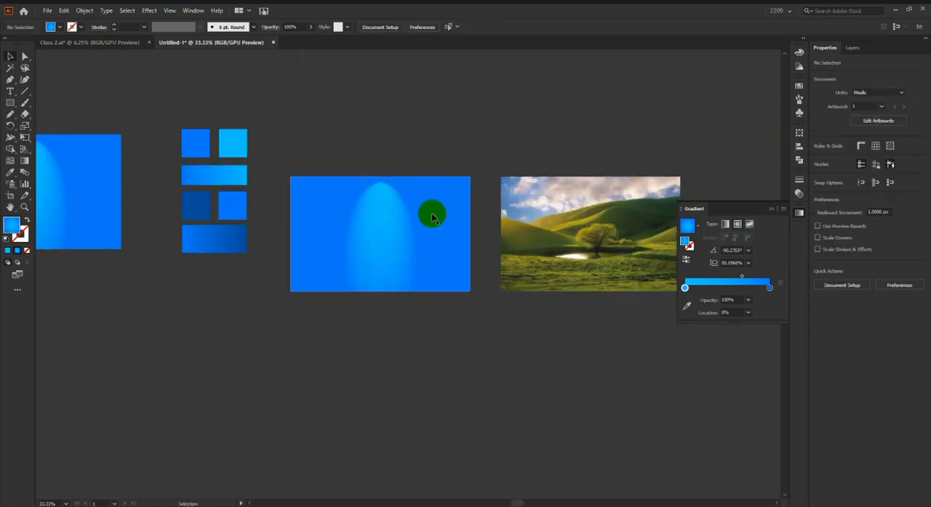
Step: Change the gradient type of the large rectangle beside the landscape photo to freeform, drawn with points
{"action": "left_click", "coordinate": [432, 217]}
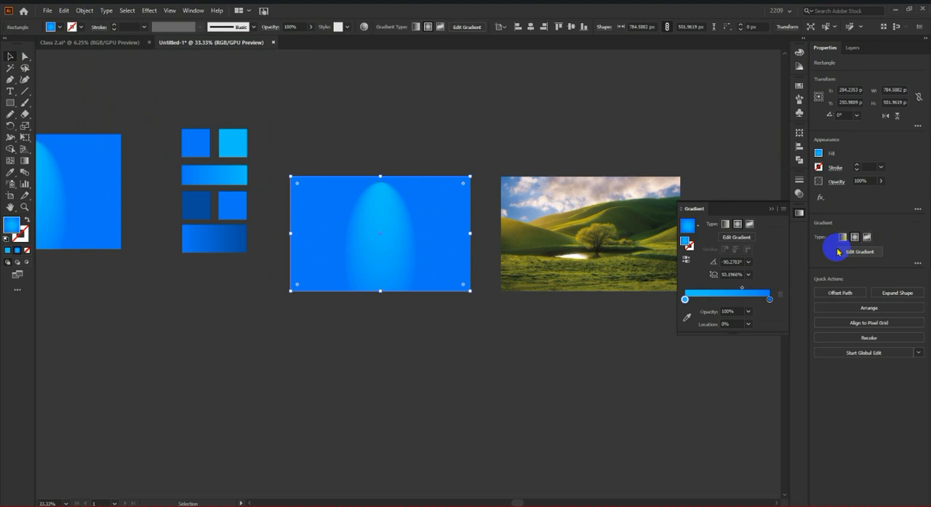
{"action": "left_click", "coordinate": [750, 225]}
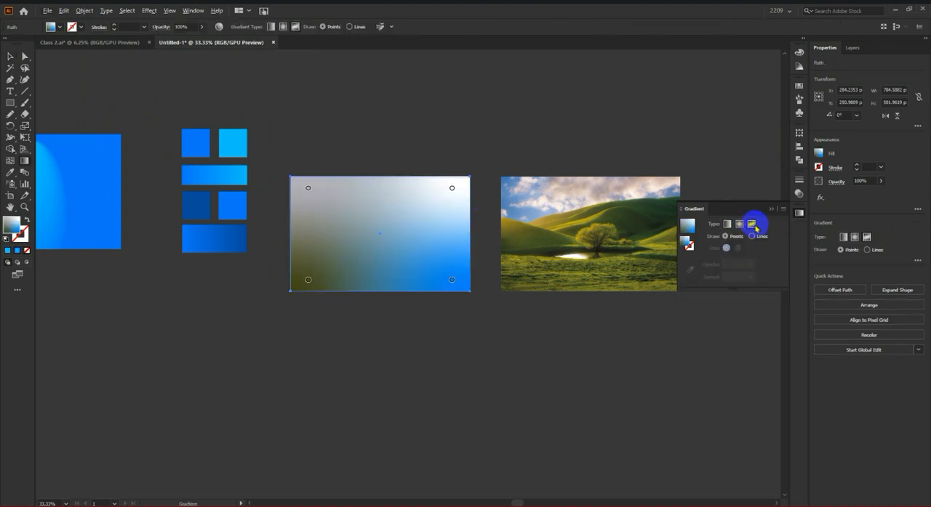
{"action": "scroll", "coordinate": [384, 203], "scroll_direction": "up", "scroll_amount": 2}
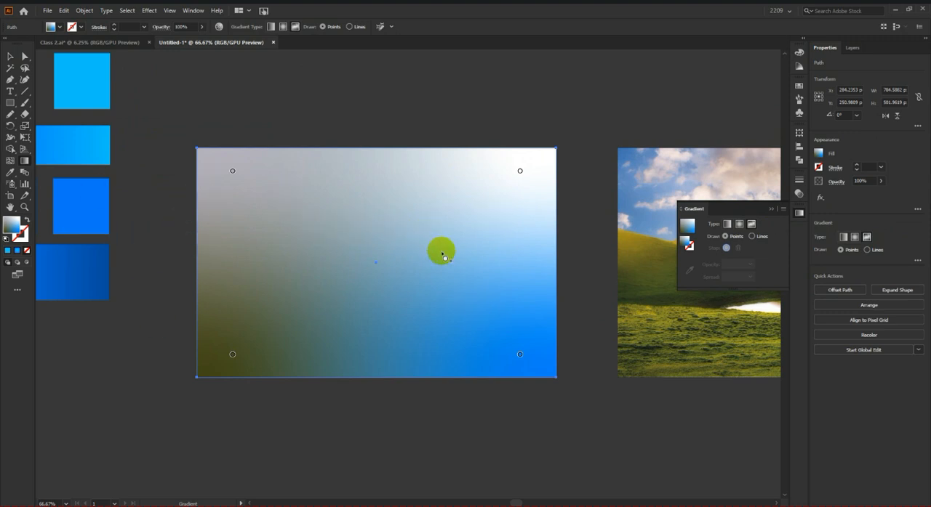
Step: Add a freeform color point near the rectangle's upper middle and color it magenta, FF00FF
{"action": "left_click", "coordinate": [347, 178]}
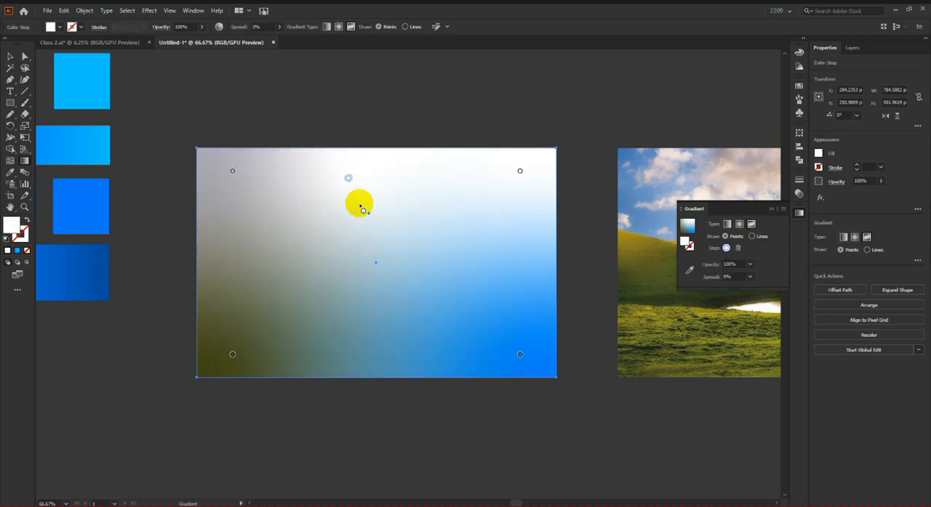
{"action": "double_click", "coordinate": [348, 178]}
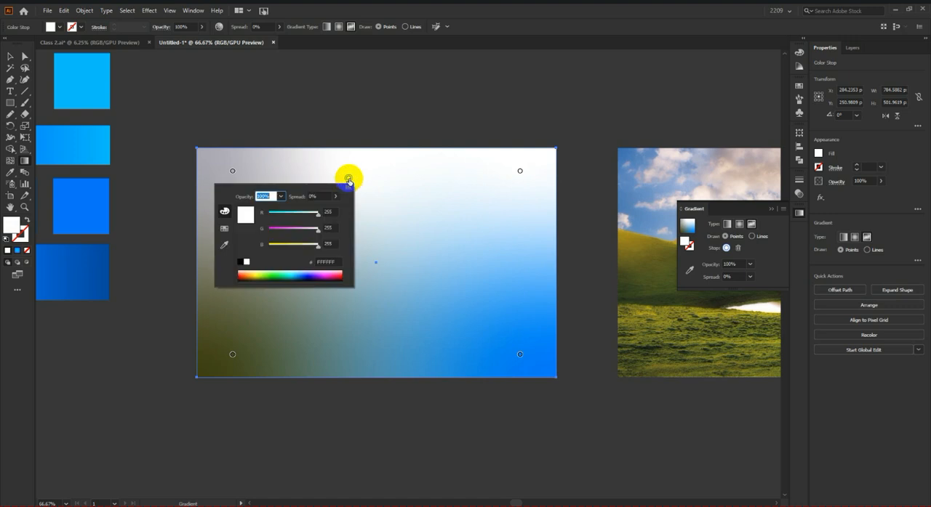
{"action": "left_click", "coordinate": [273, 230]}
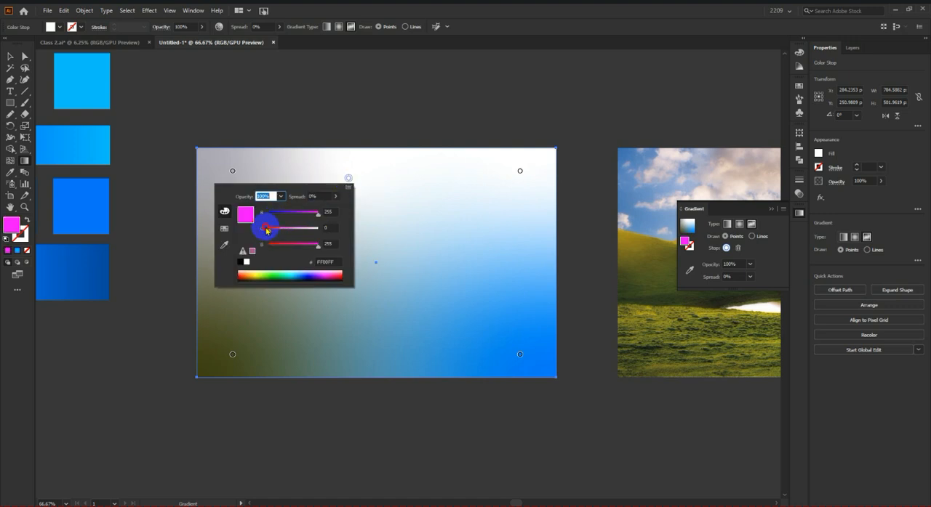
Step: Add a freeform color point near the middle of the rectangle's right side and color it orange-red, FF2C00
{"action": "left_click", "coordinate": [506, 252]}
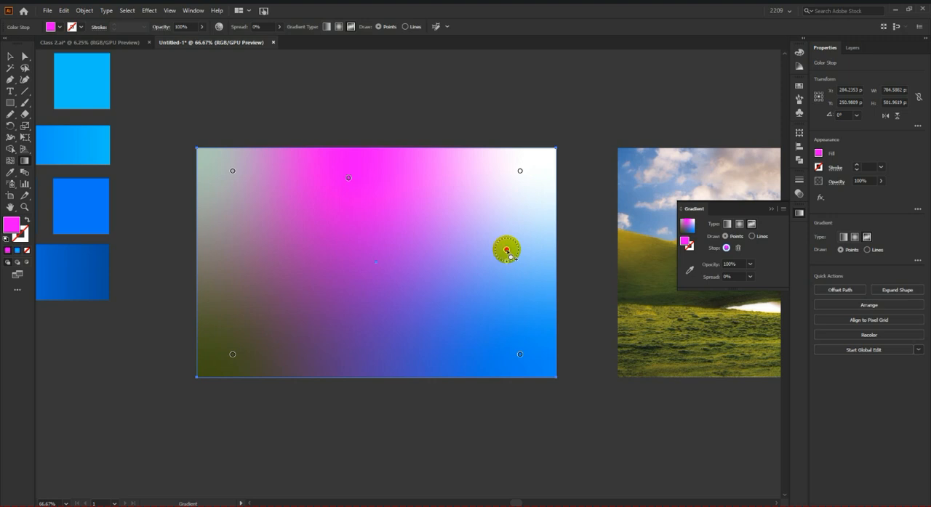
{"action": "double_click", "coordinate": [506, 250]}
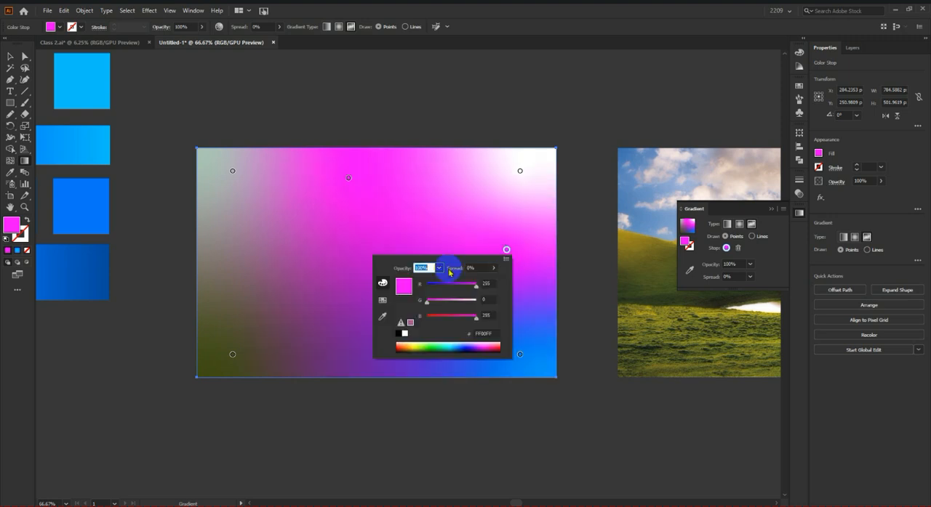
{"action": "left_click", "coordinate": [435, 304]}
{"action": "left_click_drag", "start_coordinate": [441, 318], "coordinate": [422, 319]}
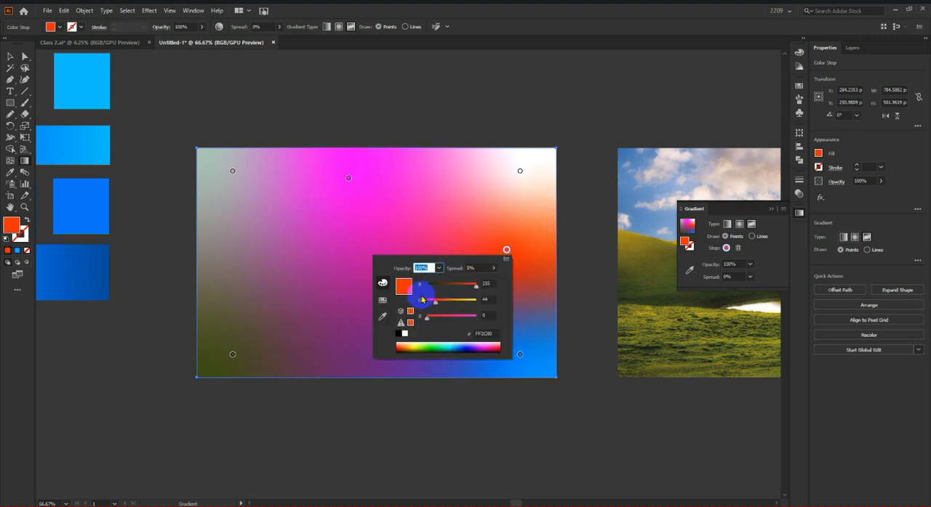
Step: Add a freeform color point left of and slightly below the rectangle's center, and color it dark green by reducing red to the minimum
{"action": "left_click", "coordinate": [376, 226]}
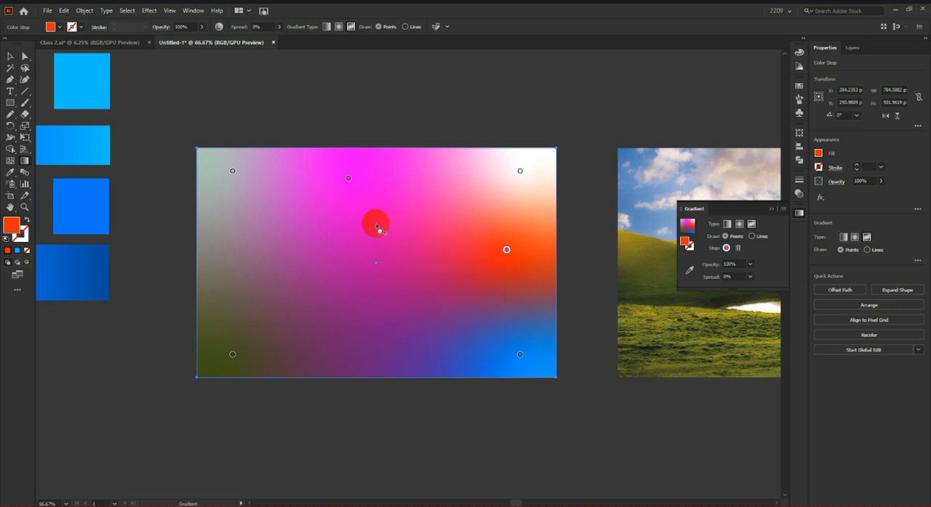
{"action": "double_click", "coordinate": [285, 277]}
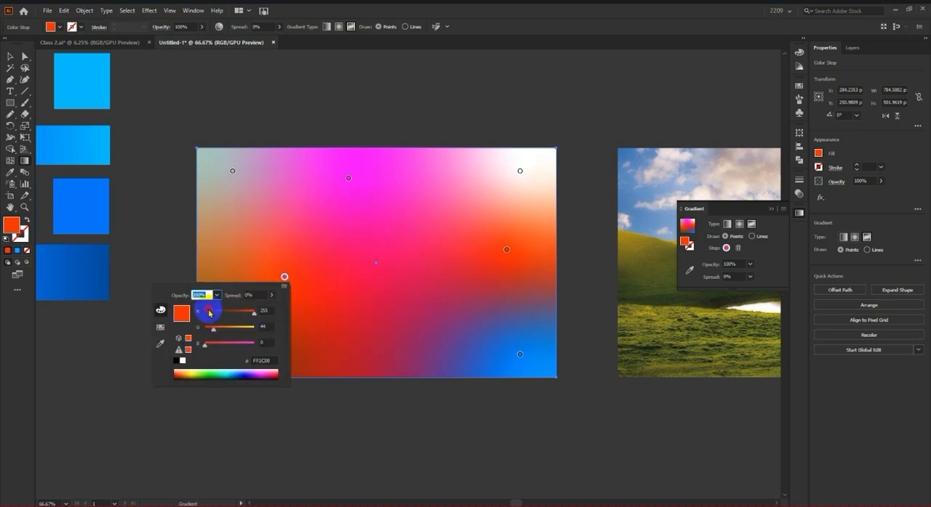
{"action": "left_click_drag", "start_coordinate": [209, 313], "coordinate": [201, 315]}
{"action": "left_click", "coordinate": [420, 302]}
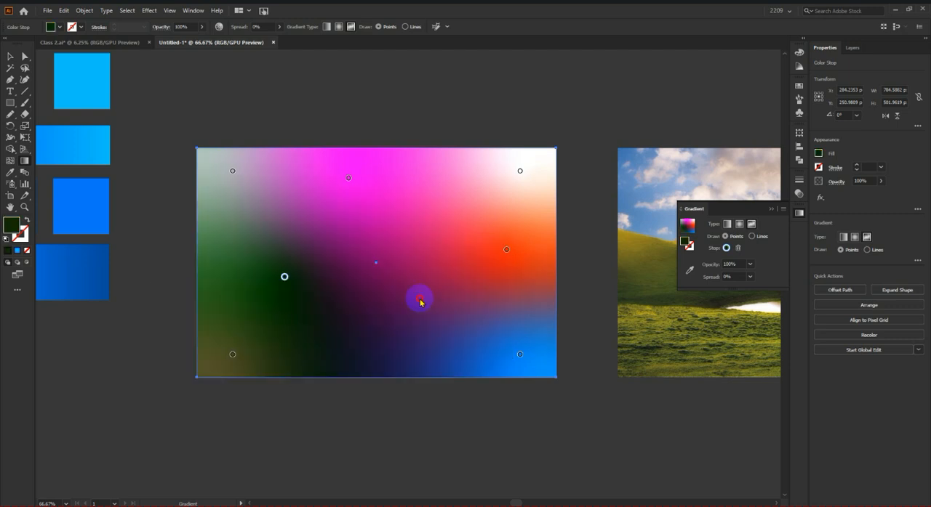
Step: Recolor the rectangle's lower-left freeform gradient point to bright green, 45FF20, by raising green to 255
{"action": "double_click", "coordinate": [232, 356]}
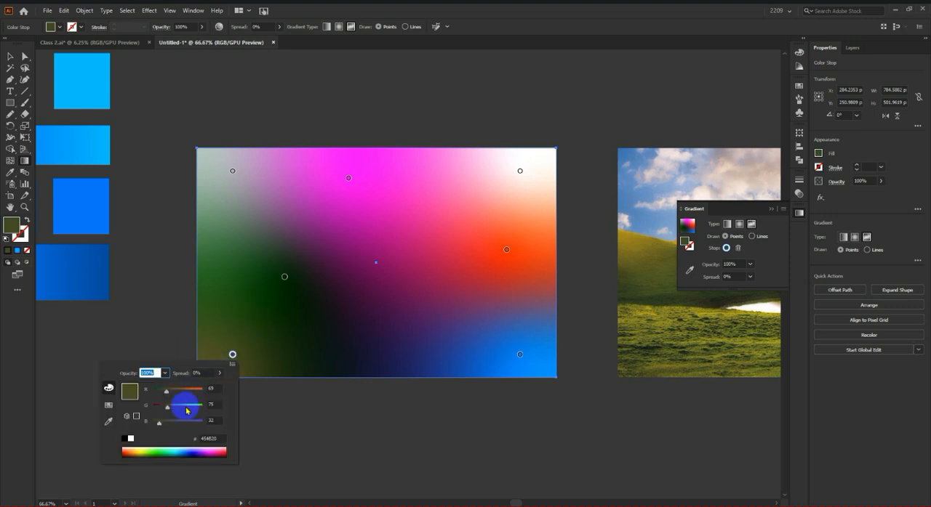
{"action": "left_click_drag", "start_coordinate": [195, 410], "coordinate": [208, 401]}
{"action": "left_click", "coordinate": [266, 360]}
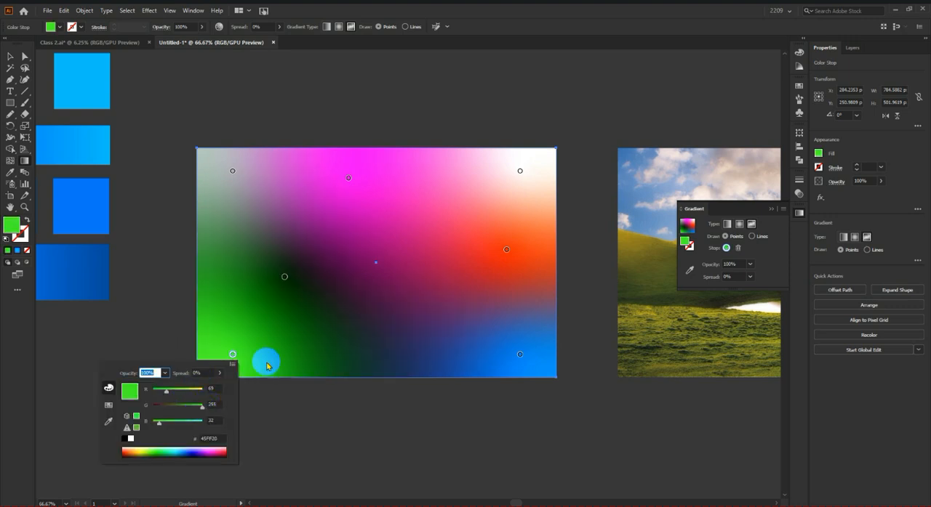
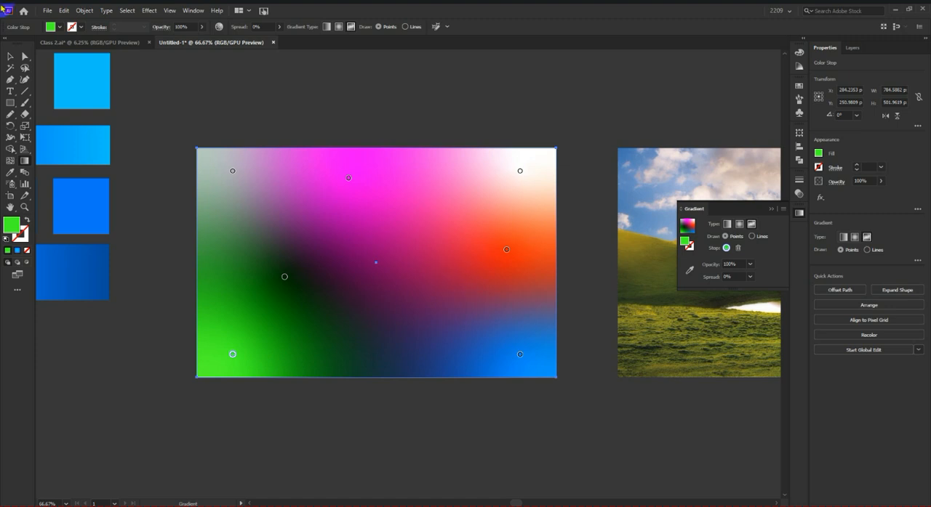
Step: Replace the rectangle's freeform fill with the blue linear gradient, and move the rectangle up clear of the white artboard
{"action": "left_click", "coordinate": [10, 56]}
{"action": "left_click", "coordinate": [535, 123]}
{"action": "scroll", "coordinate": [498, 290], "scroll_direction": "down", "scroll_amount": 3}
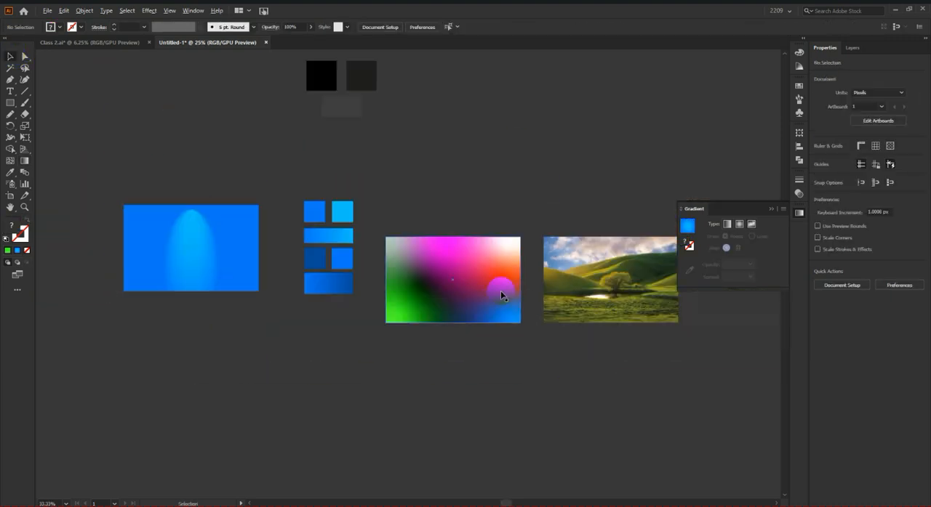
{"action": "scroll", "coordinate": [449, 294], "scroll_direction": "up", "scroll_amount": 2}
{"action": "scroll", "coordinate": [449, 294], "scroll_direction": "up", "scroll_amount": 1}
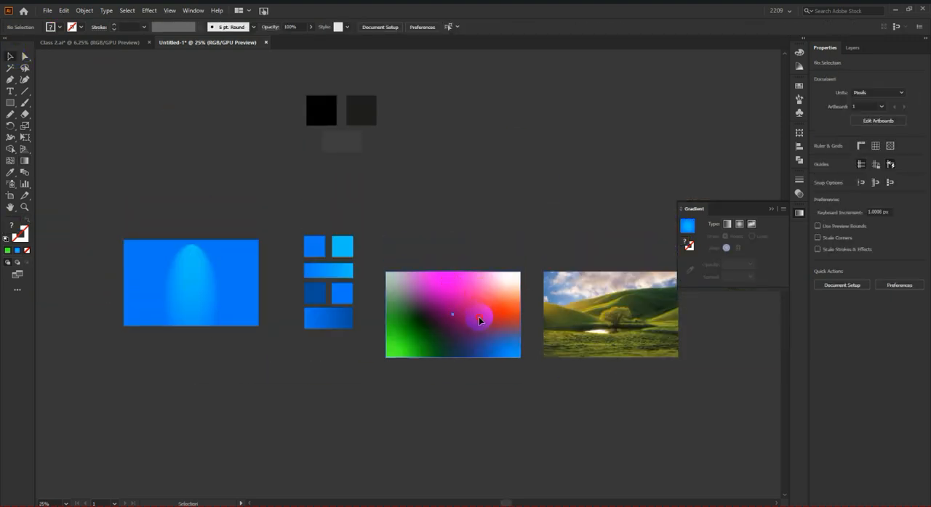
{"action": "left_click", "coordinate": [479, 321]}
{"action": "scroll", "coordinate": [630, 236], "scroll_direction": "down", "scroll_amount": 3}
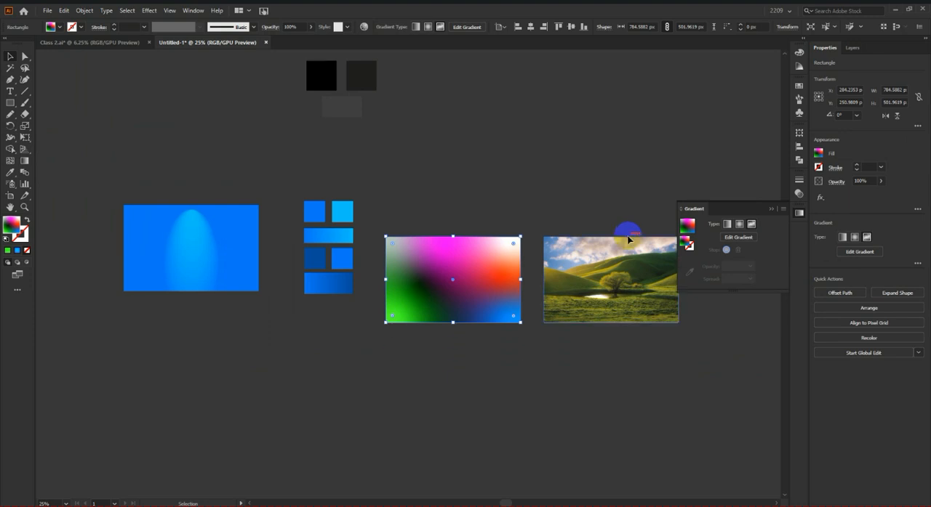
{"action": "left_click", "coordinate": [16, 252]}
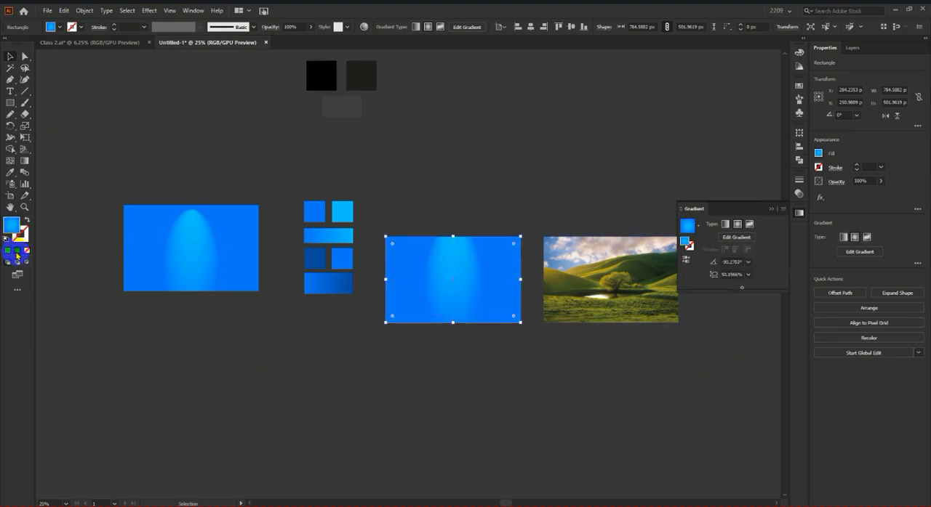
{"action": "scroll", "coordinate": [490, 256], "scroll_direction": "up", "scroll_amount": 1}
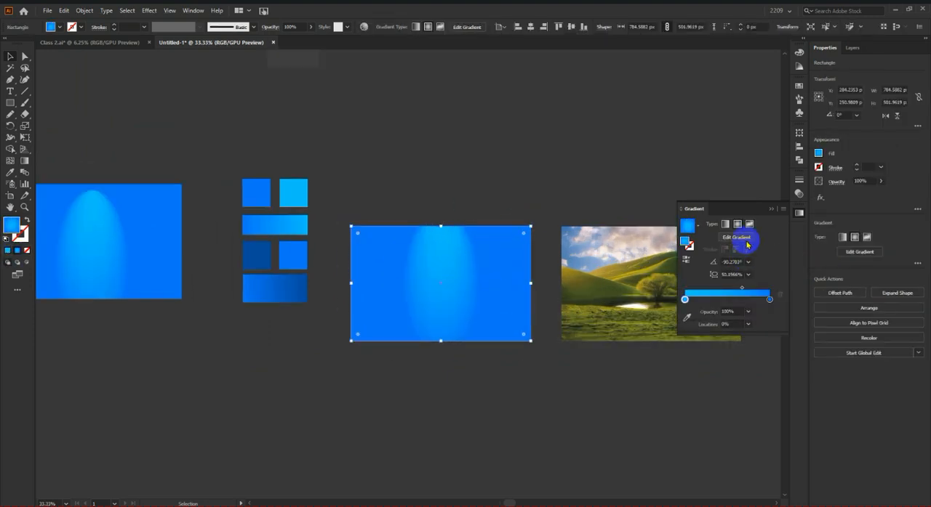
{"action": "left_click", "coordinate": [724, 224]}
{"action": "scroll", "coordinate": [483, 284], "scroll_direction": "down", "scroll_amount": 3}
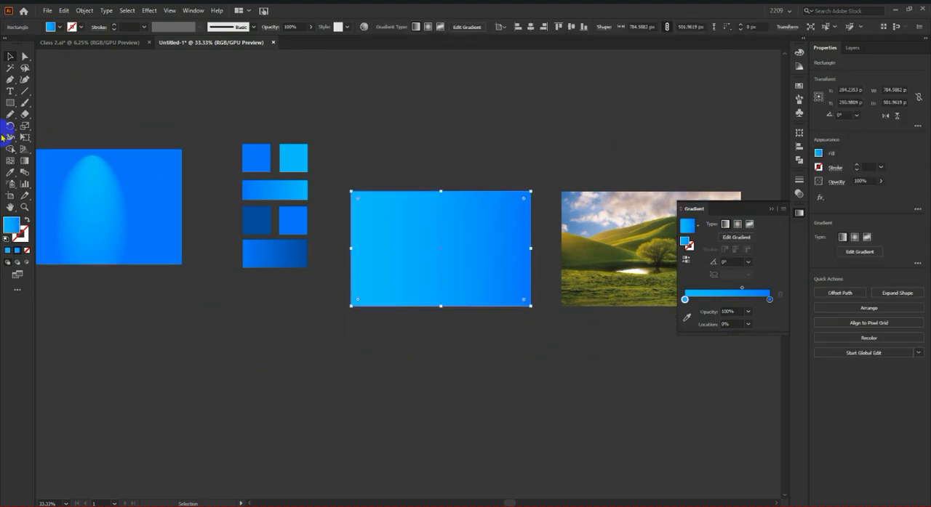
{"action": "left_click_drag", "start_coordinate": [426, 241], "coordinate": [431, 95]}
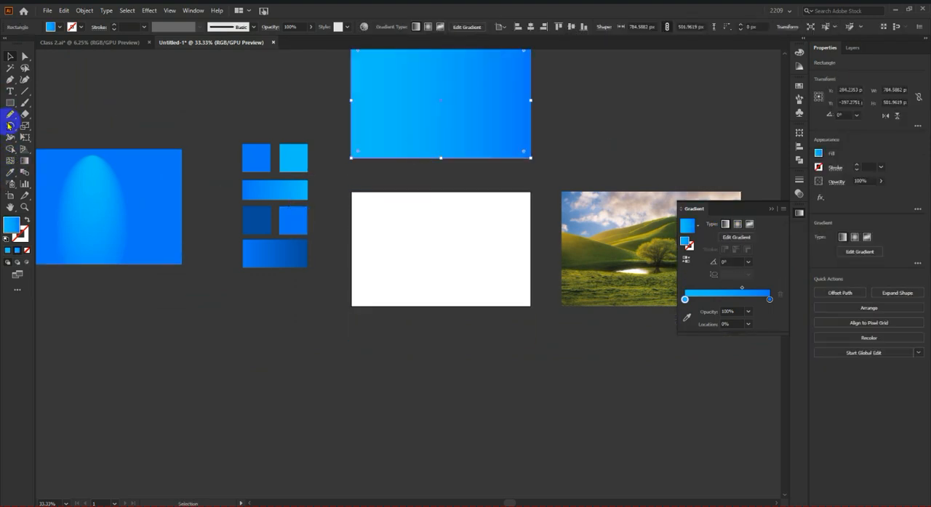
Step: Draw a gradient-filled circle about 345 px in diameter with the Ellipse tool and position it on the white artboard
{"action": "left_click_drag", "start_coordinate": [8, 102], "coordinate": [62, 124]}
{"action": "scroll", "coordinate": [508, 275], "scroll_direction": "up", "scroll_amount": 2}
{"action": "left_click_drag", "start_coordinate": [367, 211], "coordinate": [484, 308]}
{"action": "left_click", "coordinate": [10, 56]}
{"action": "left_click_drag", "start_coordinate": [415, 258], "coordinate": [386, 227]}
{"action": "scroll", "coordinate": [434, 217], "scroll_direction": "up", "scroll_amount": 1}
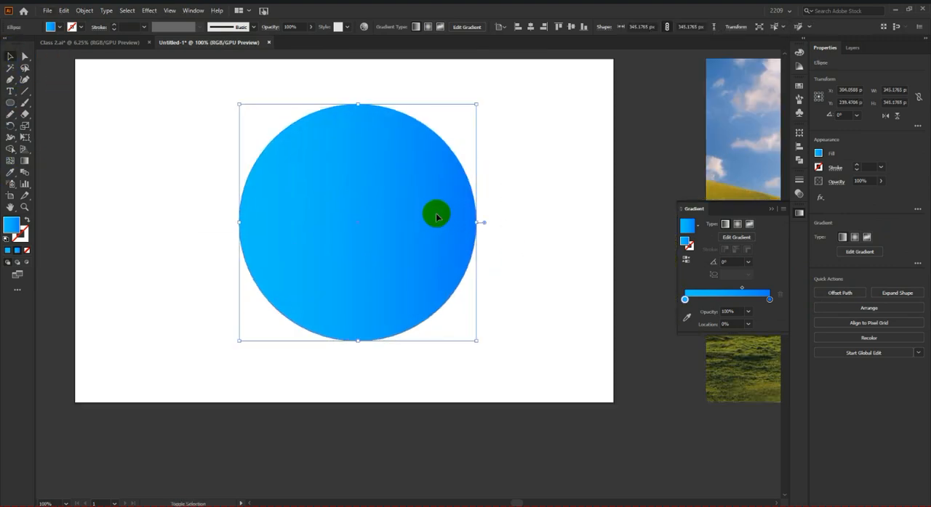
Step: Turn the circle into an unfilled ring about 236 px in diameter, with the blue gradient on a 100 pt stroke
{"action": "key", "text": "shift+x"}
{"action": "left_click_drag", "start_coordinate": [478, 222], "coordinate": [440, 218]}
{"action": "scroll", "coordinate": [139, 28], "scroll_direction": "up", "scroll_amount": 5}
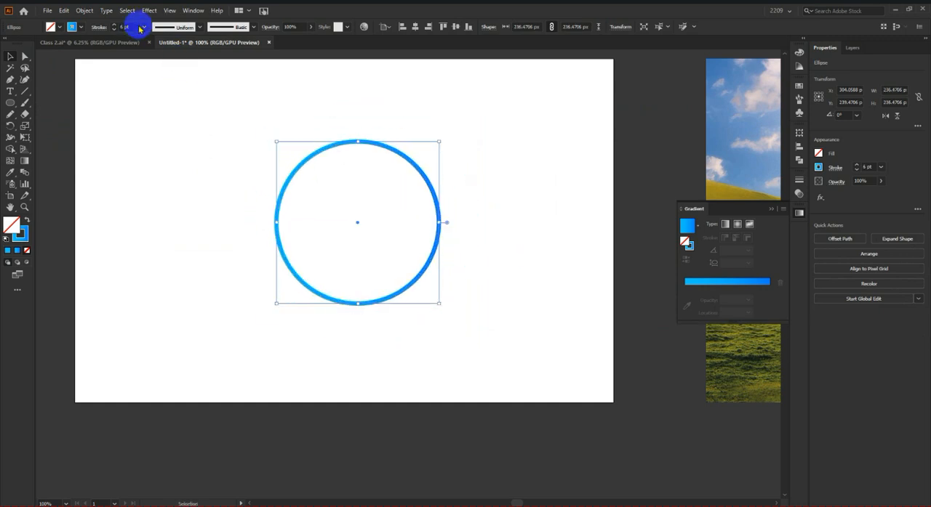
{"action": "left_click", "coordinate": [142, 27]}
{"action": "left_click", "coordinate": [166, 256]}
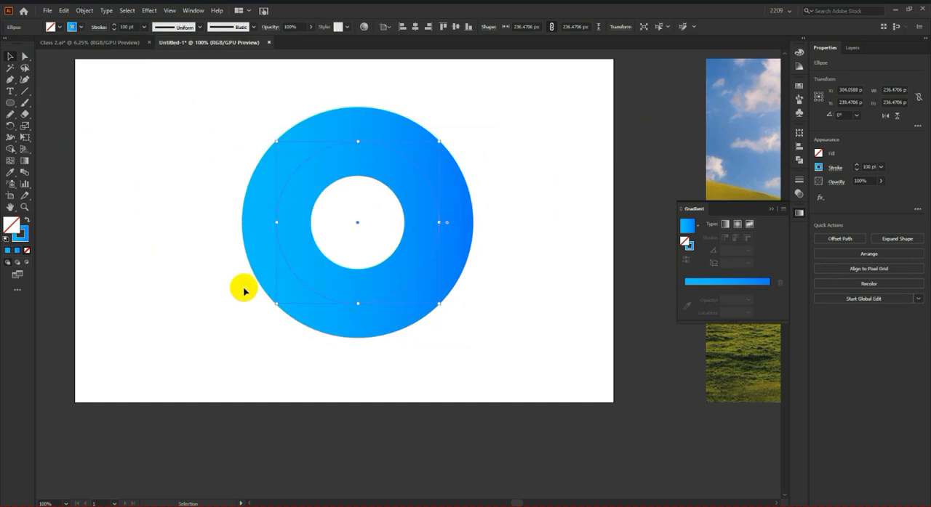
Step: Make the ring's stroke active and set its linear gradient angle to -120°
{"action": "left_click_drag", "start_coordinate": [502, 167], "coordinate": [377, 299]}
{"action": "scroll", "coordinate": [500, 347], "scroll_direction": "up", "scroll_amount": 1}
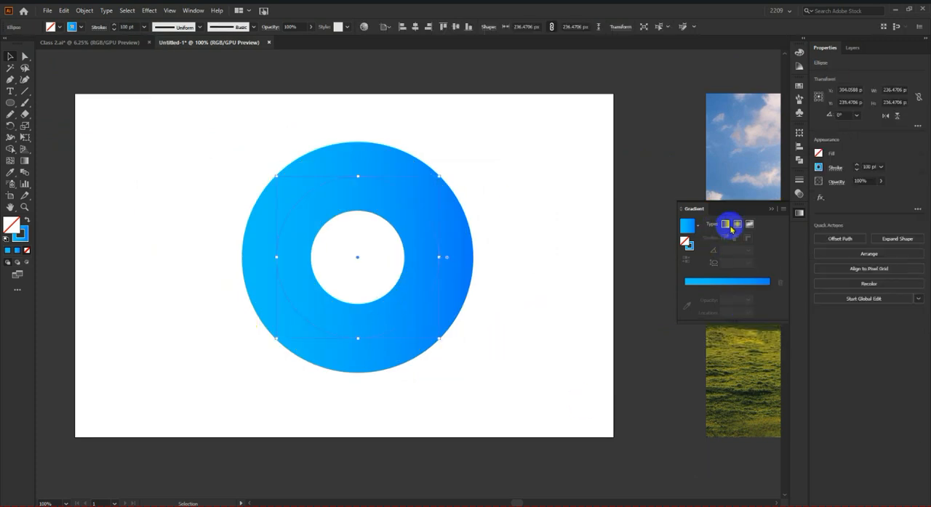
{"action": "left_click", "coordinate": [18, 231]}
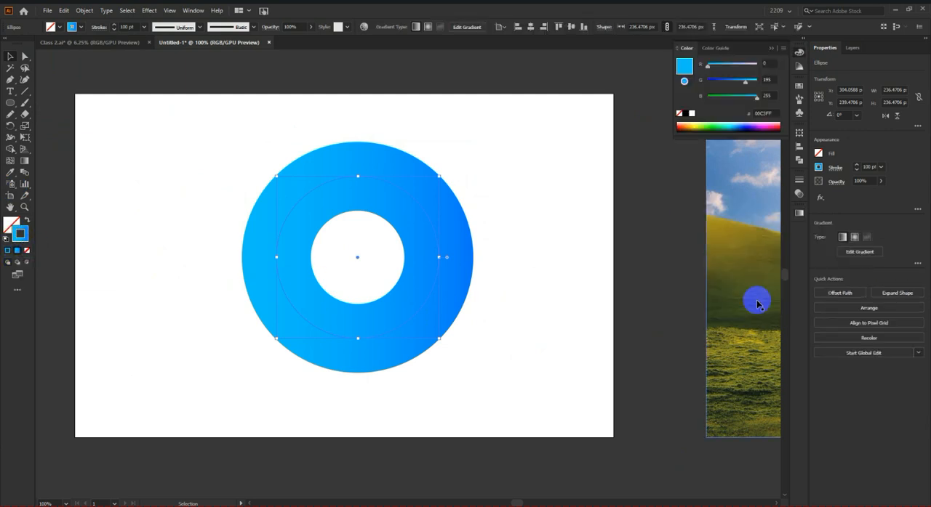
{"action": "left_click", "coordinate": [798, 214]}
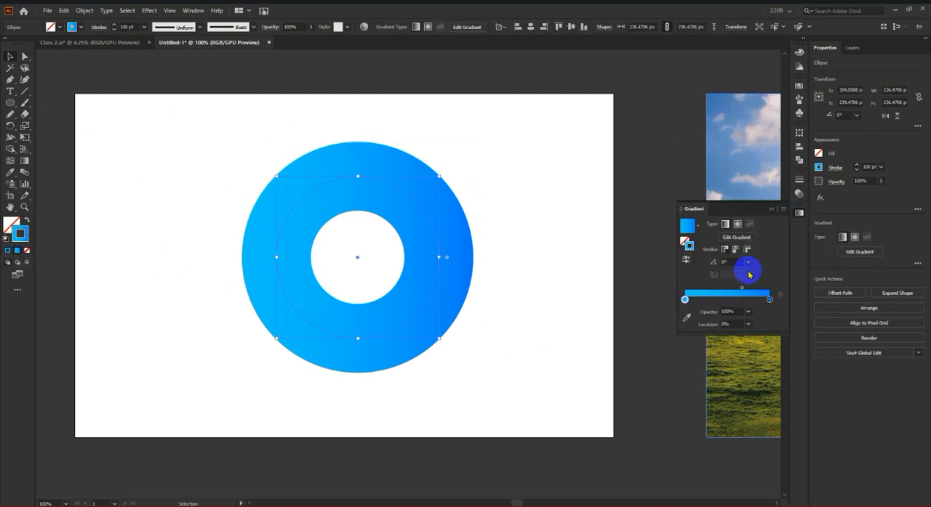
{"action": "left_click", "coordinate": [748, 262]}
{"action": "left_click", "coordinate": [762, 422]}
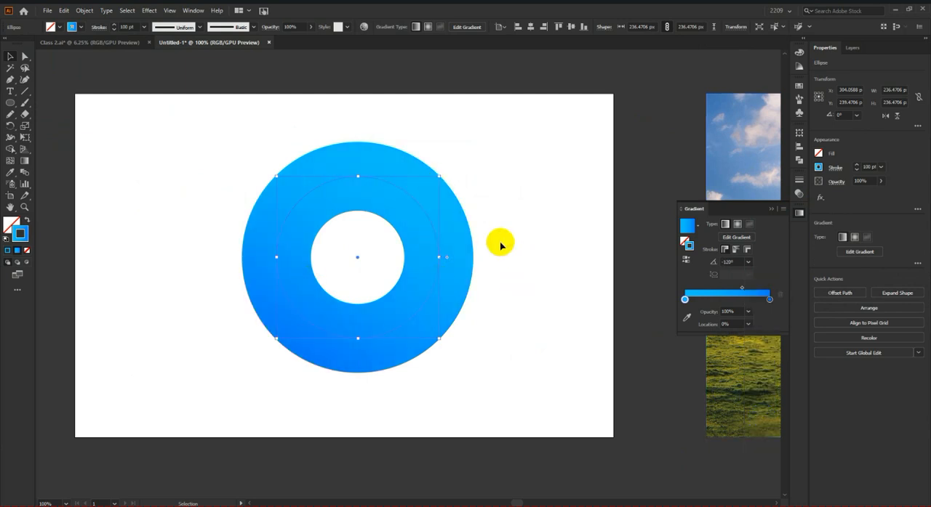
{"action": "left_click", "coordinate": [25, 161]}
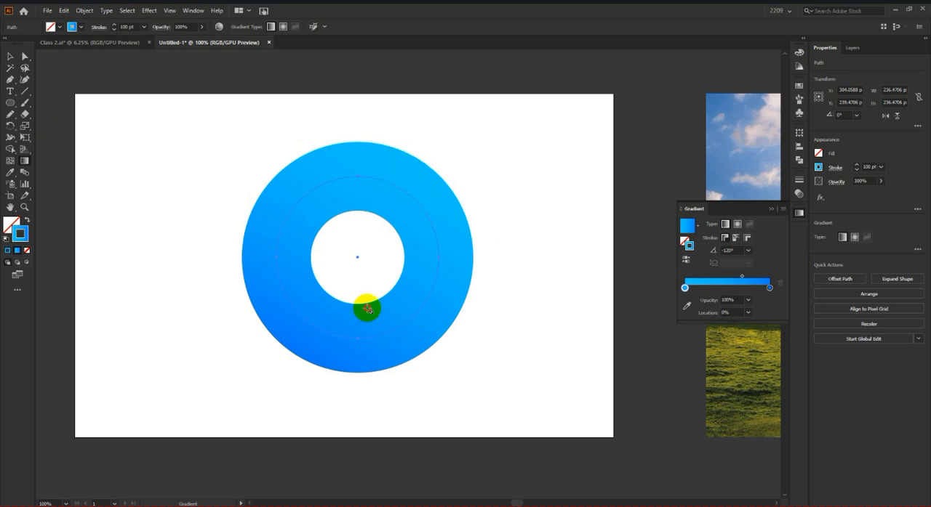
{"action": "scroll", "coordinate": [367, 309], "scroll_direction": "left", "scroll_amount": 1}
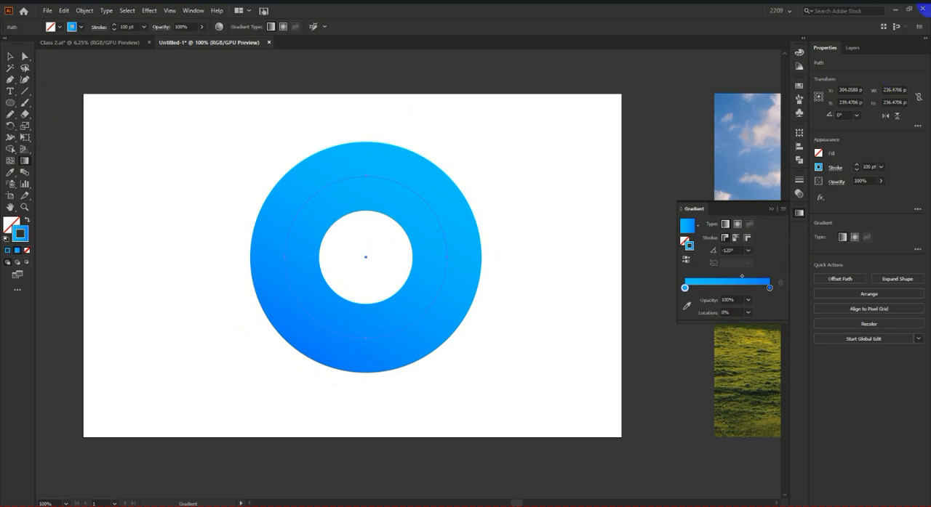
{"action": "left_click", "coordinate": [11, 56]}
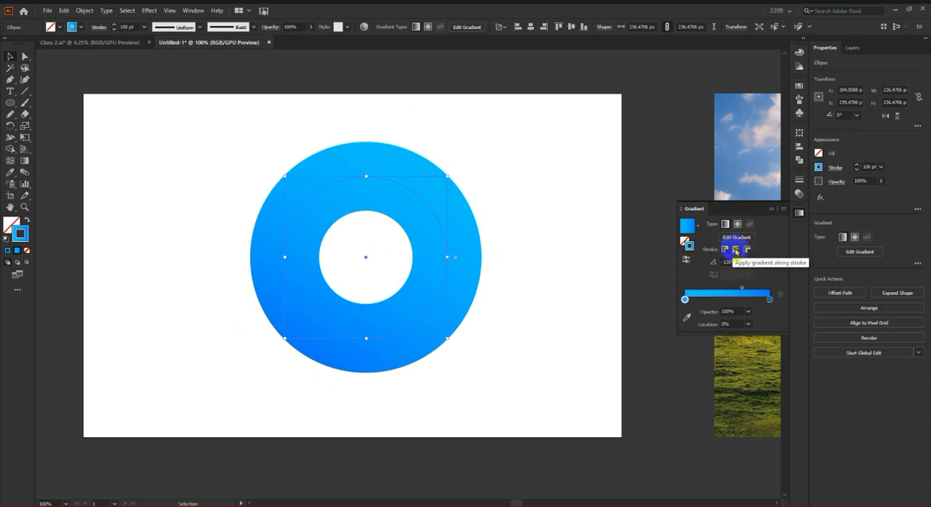
Step: Apply the ring's gradient along the stroke and reverse its color order
{"action": "left_click", "coordinate": [735, 251]}
{"action": "left_click", "coordinate": [528, 246]}
{"action": "left_click", "coordinate": [464, 249]}
{"action": "left_click", "coordinate": [688, 260]}
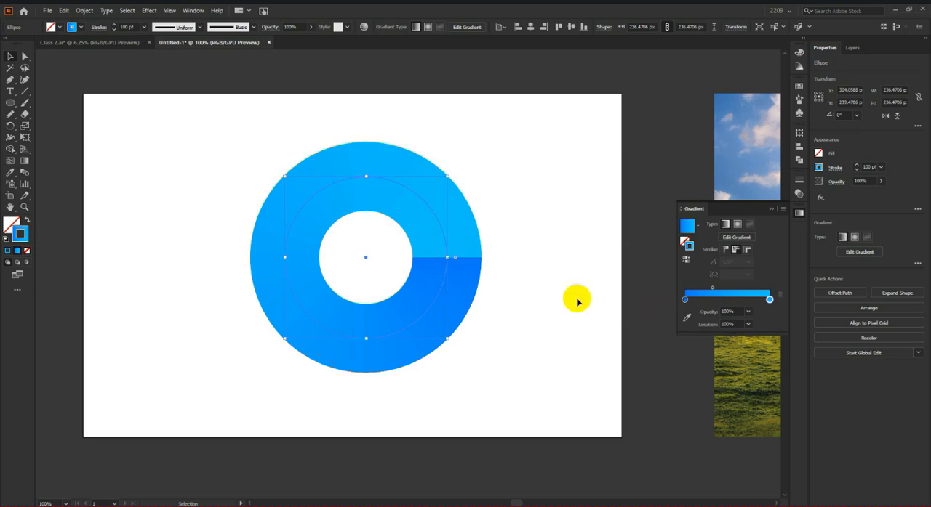
Step: Increase the ring's stroke weight to 143 pt and apply the gradient across the stroke
{"action": "mouse_move", "coordinate": [99, 32]}
{"action": "left_mouse_down"}
{"action": "mouse_move", "coordinate": [131, 28]}
{"action": "mouse_move", "coordinate": [124, 24]}
{"action": "left_mouse_up"}
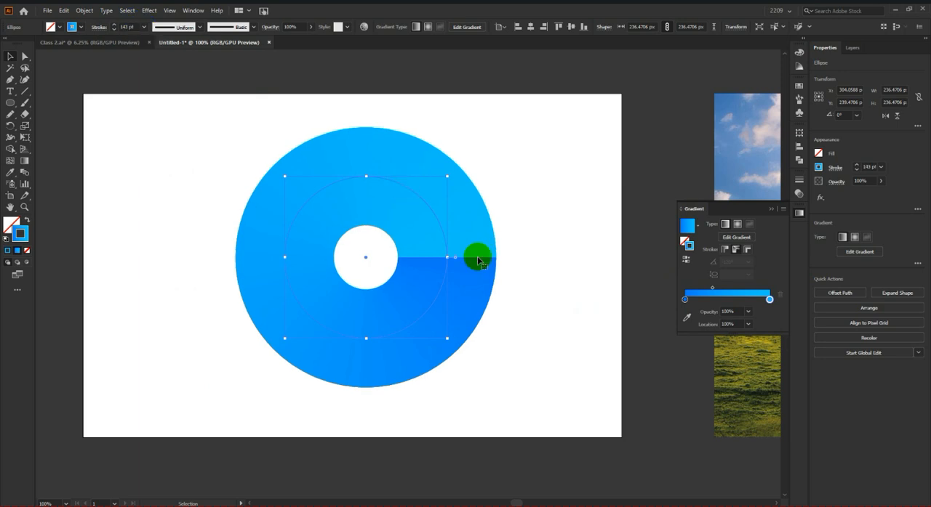
{"action": "left_click", "coordinate": [769, 303]}
{"action": "left_click", "coordinate": [747, 251]}
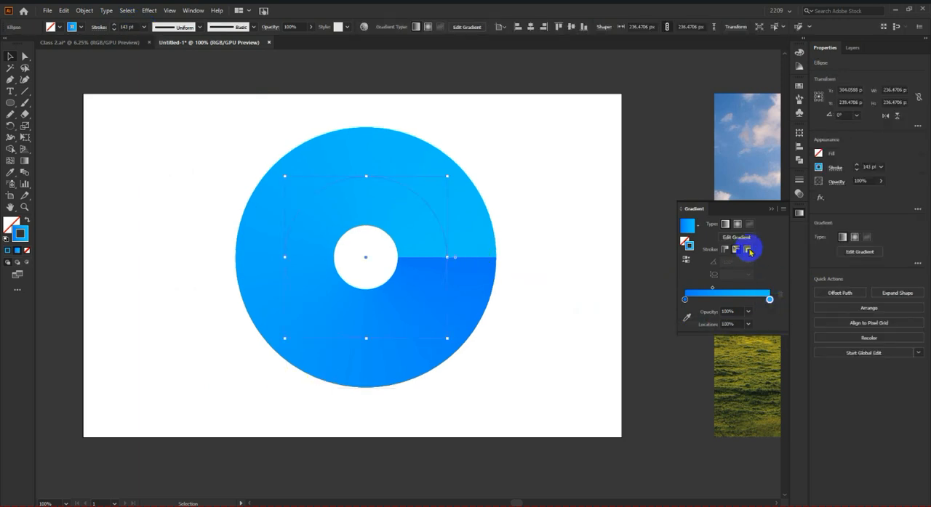
{"action": "left_click", "coordinate": [748, 251]}
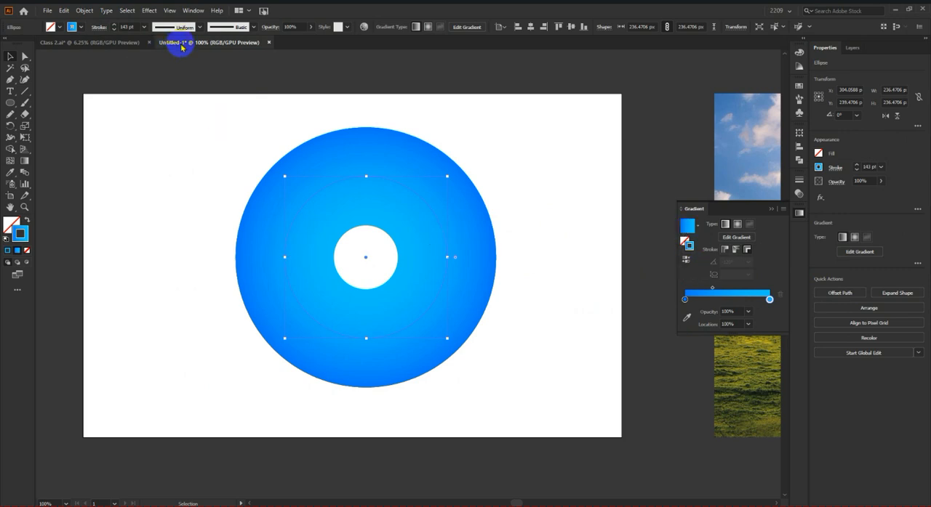
Step: Reduce the ring's stroke weight to 76 pt
{"action": "scroll", "coordinate": [130, 27], "scroll_direction": "down", "scroll_amount": 20}
{"action": "scroll", "coordinate": [128, 27], "scroll_direction": "down", "scroll_amount": 20}
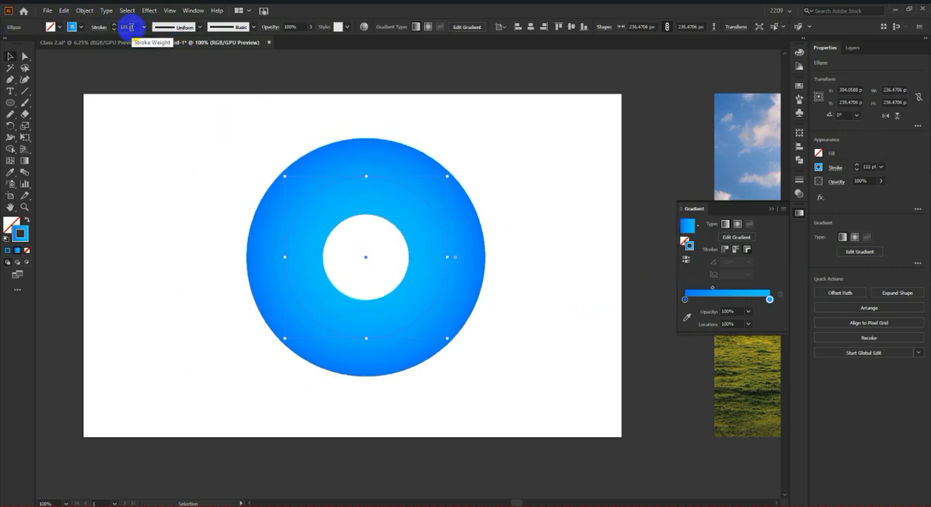
{"action": "scroll", "coordinate": [128, 26], "scroll_direction": "down", "scroll_amount": 20}
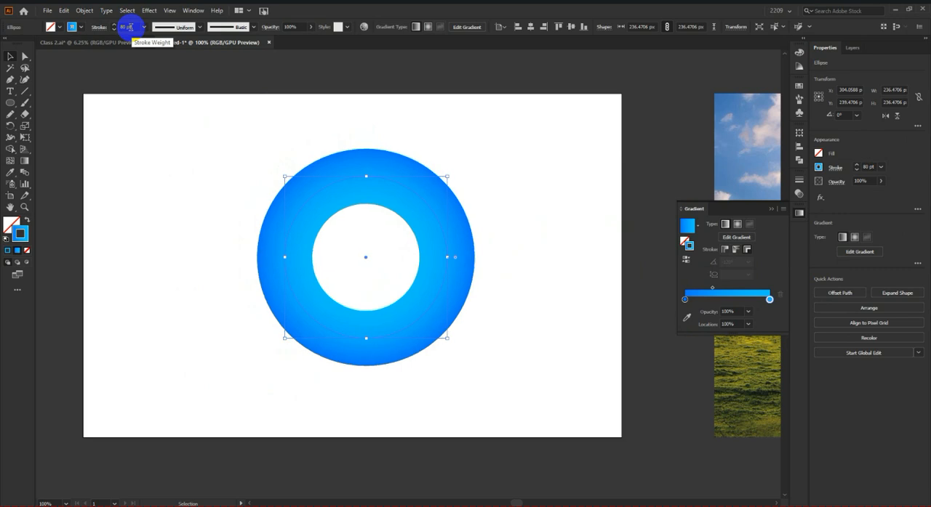
{"action": "left_click", "coordinate": [496, 178]}
{"action": "left_click", "coordinate": [273, 218]}
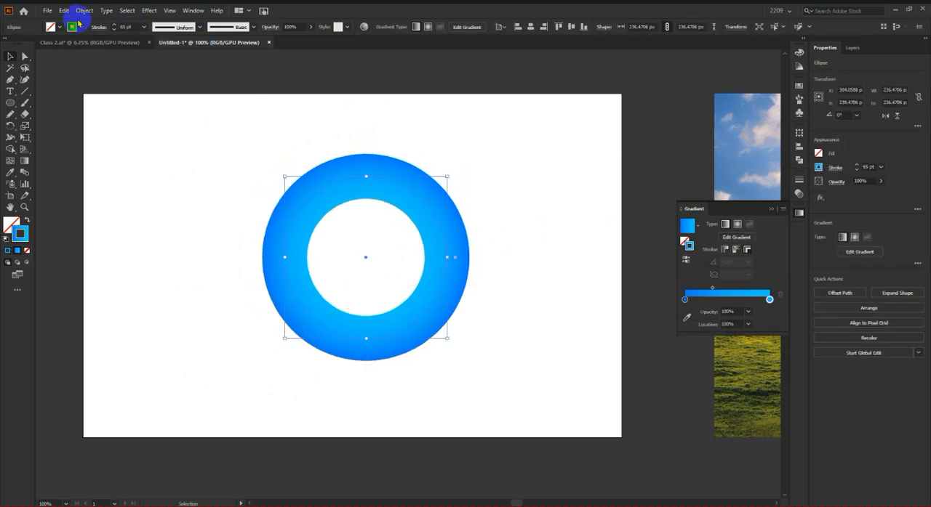
{"action": "scroll", "coordinate": [125, 26], "scroll_direction": "up", "scroll_amount": 11}
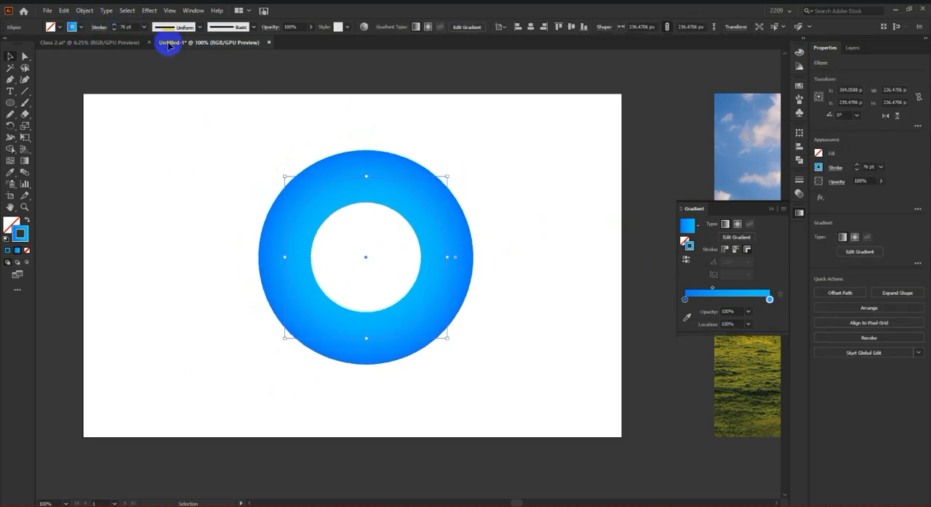
Step: Reverse the ring's gradient back and forth, and shift its midpoint to a location of about 53.5%
{"action": "left_click", "coordinate": [685, 259]}
{"action": "left_click", "coordinate": [685, 259]}
{"action": "left_click", "coordinate": [479, 230]}
{"action": "left_click", "coordinate": [468, 244]}
{"action": "left_click_drag", "start_coordinate": [713, 290], "coordinate": [731, 290]}
{"action": "left_click", "coordinate": [582, 289]}
Step: Change the ring's stroke gradient to radial and reverse it so the lighter blue runs along the middle of the stroke
{"action": "left_click_drag", "start_coordinate": [503, 245], "coordinate": [401, 335]}
{"action": "left_click", "coordinate": [737, 224]}
{"action": "left_click", "coordinate": [686, 259]}
{"action": "left_click", "coordinate": [527, 262]}
{"action": "scroll", "coordinate": [563, 263], "scroll_direction": "down", "scroll_amount": 1}
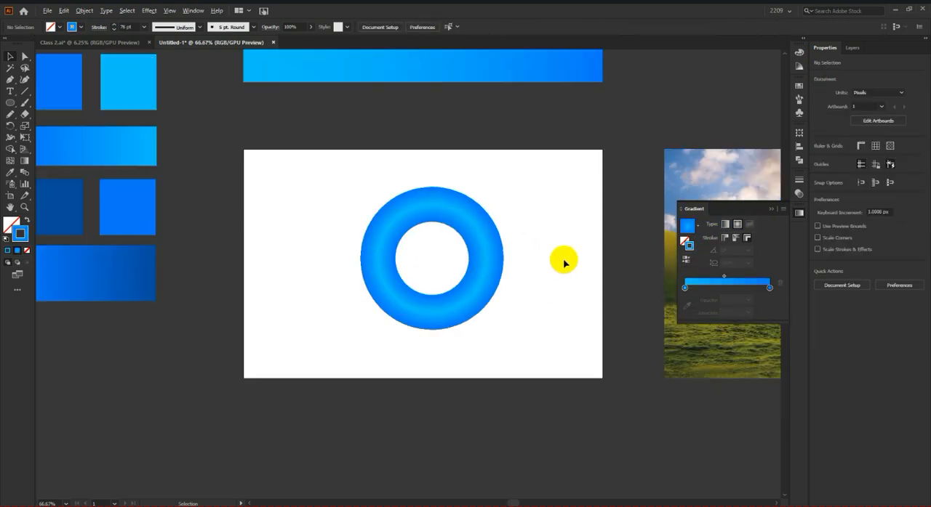
{"action": "scroll", "coordinate": [565, 263], "scroll_direction": "down", "scroll_amount": 1}
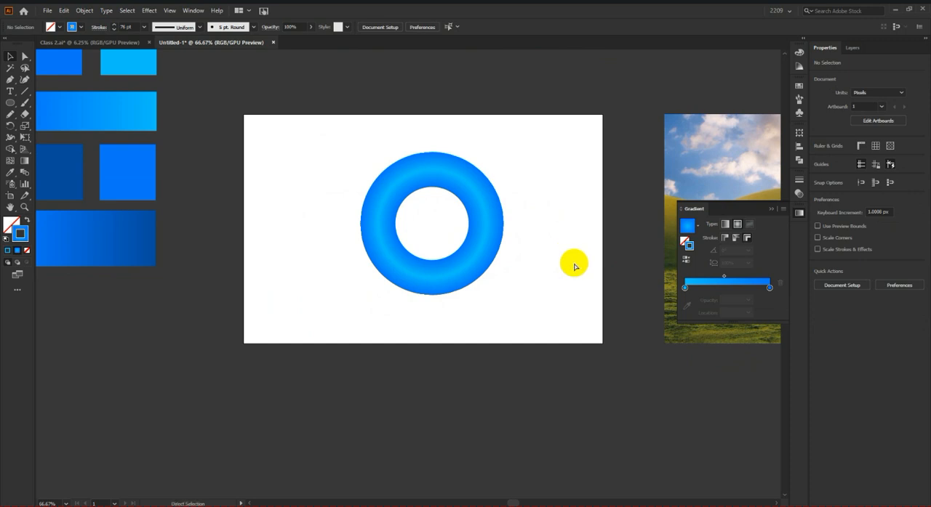
Step: Undo the ring's gradient reversal and its change to a radial type
{"action": "key", "text": "ctrl+z"}
{"action": "key", "text": "ctrl+z"}
{"action": "key", "text": "v"}
Step: Reapply the radial type to the ring's stroke gradient and reverse its colors for a tube-like highlight
{"action": "left_click_drag", "start_coordinate": [539, 198], "coordinate": [371, 258]}
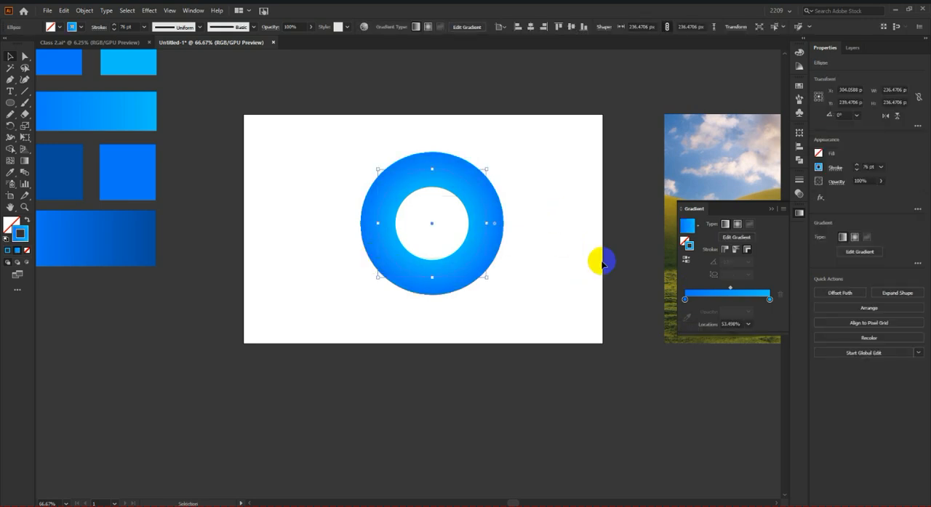
{"action": "left_click", "coordinate": [735, 227]}
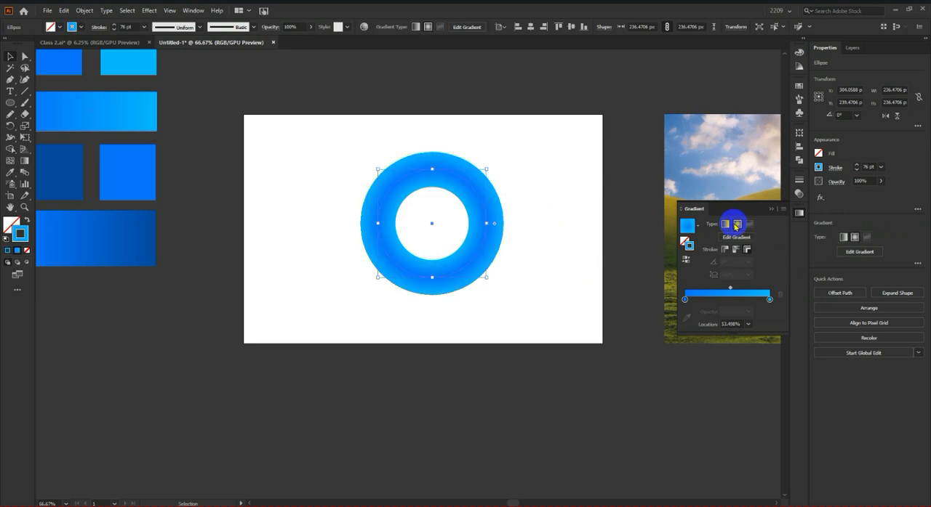
{"action": "left_click", "coordinate": [688, 260]}
{"action": "left_click", "coordinate": [534, 236]}
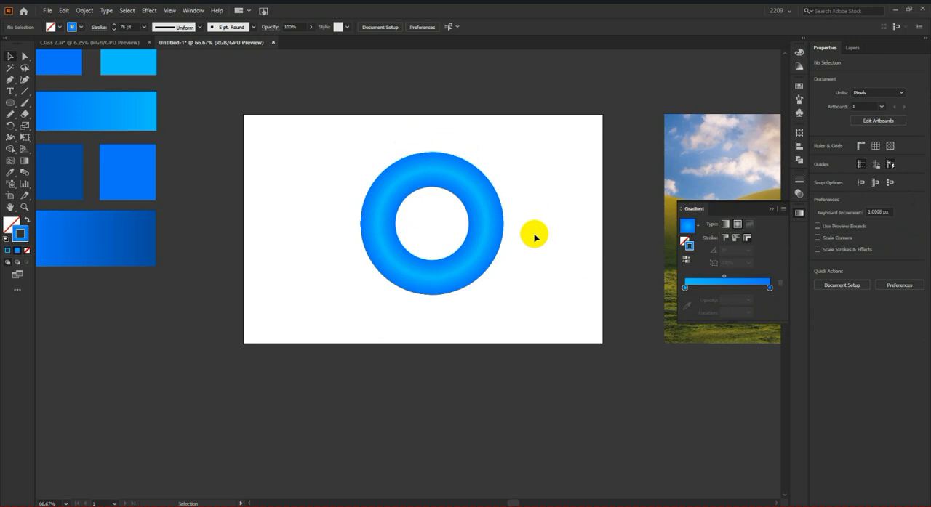
Step: Increase the ring's stroke weight to 104 pt and leave the ring selected
{"action": "scroll", "coordinate": [501, 201], "scroll_direction": "up", "scroll_amount": 5}
{"action": "scroll", "coordinate": [385, 252], "scroll_direction": "down", "scroll_amount": 3}
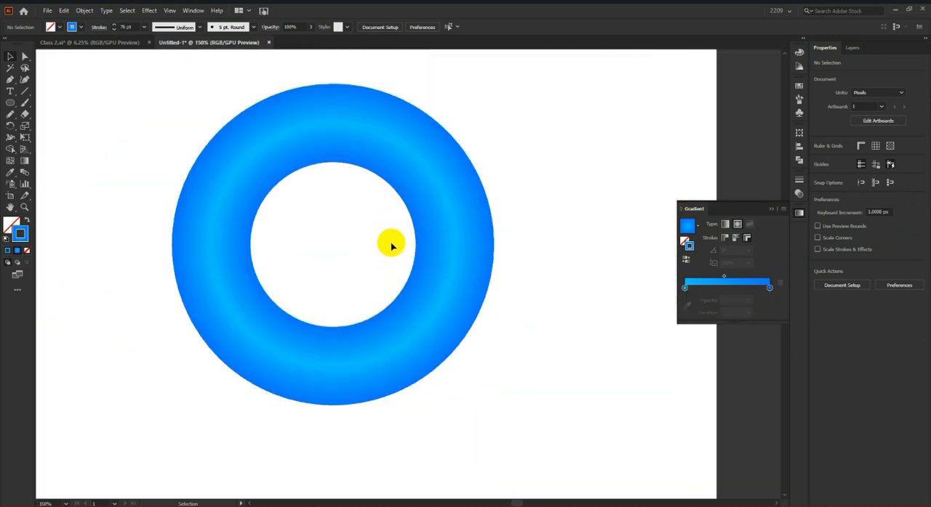
{"action": "scroll", "coordinate": [523, 308], "scroll_direction": "down", "scroll_amount": 3}
{"action": "left_click_drag", "start_coordinate": [540, 276], "coordinate": [279, 369]}
{"action": "scroll", "coordinate": [127, 27], "scroll_direction": "up", "scroll_amount": 20}
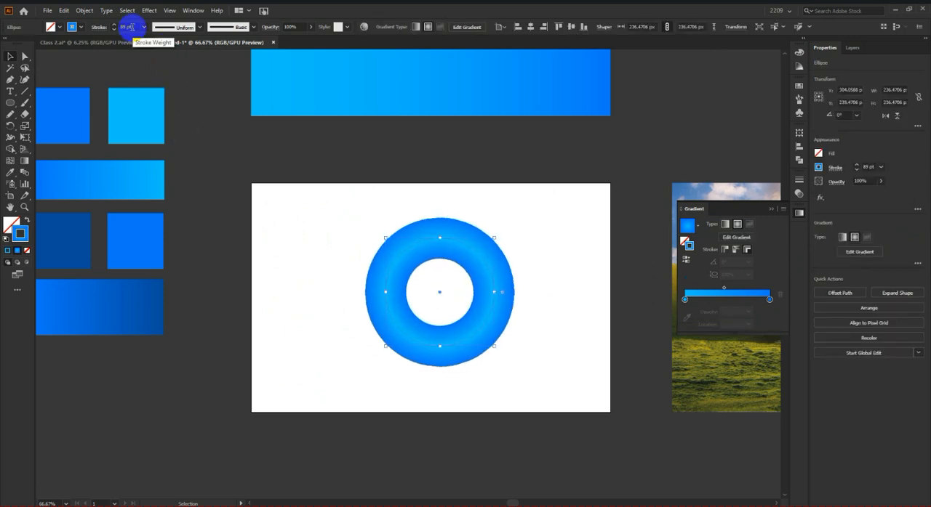
{"action": "left_click", "coordinate": [564, 266]}
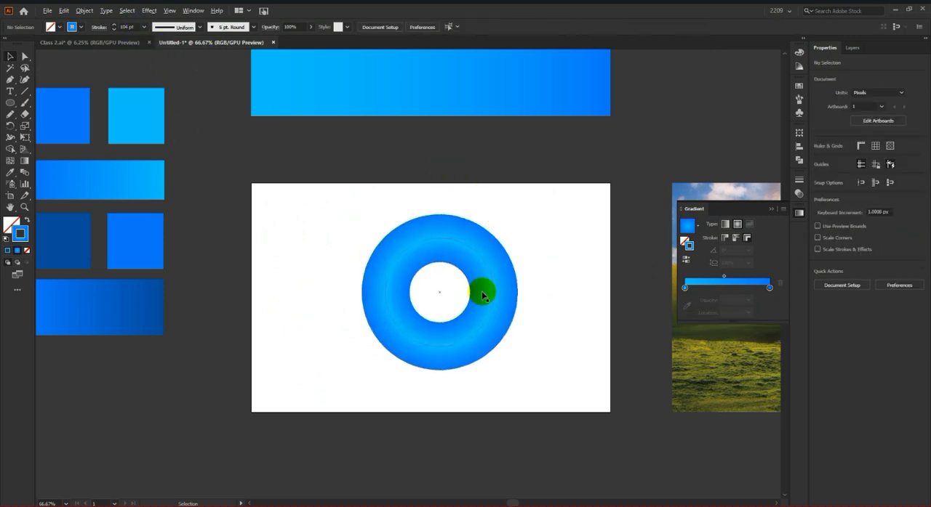
{"action": "scroll", "coordinate": [482, 293], "scroll_direction": "up", "scroll_amount": 3}
{"action": "scroll", "coordinate": [515, 294], "scroll_direction": "down", "scroll_amount": 2}
{"action": "left_click", "coordinate": [515, 293]}
{"action": "scroll", "coordinate": [551, 316], "scroll_direction": "down", "scroll_amount": 4}
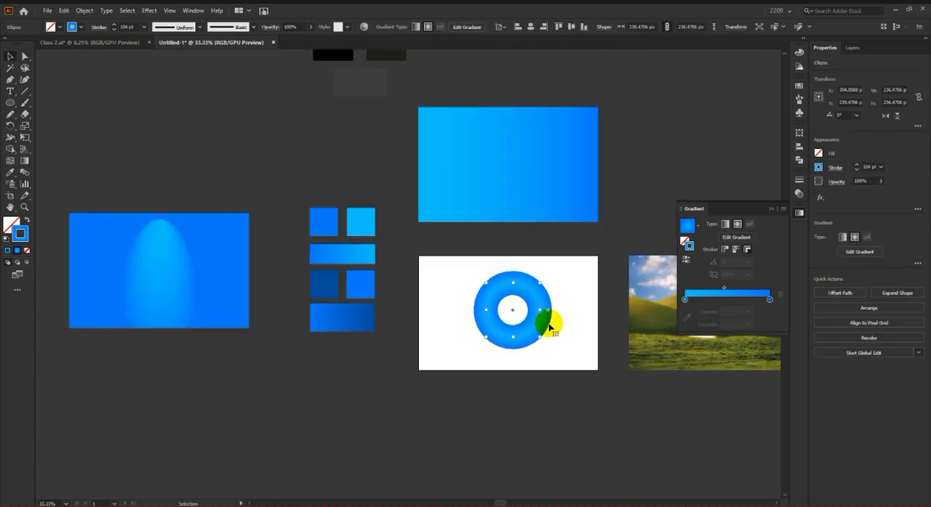
{"action": "scroll", "coordinate": [552, 315], "scroll_direction": "up", "scroll_amount": 4}
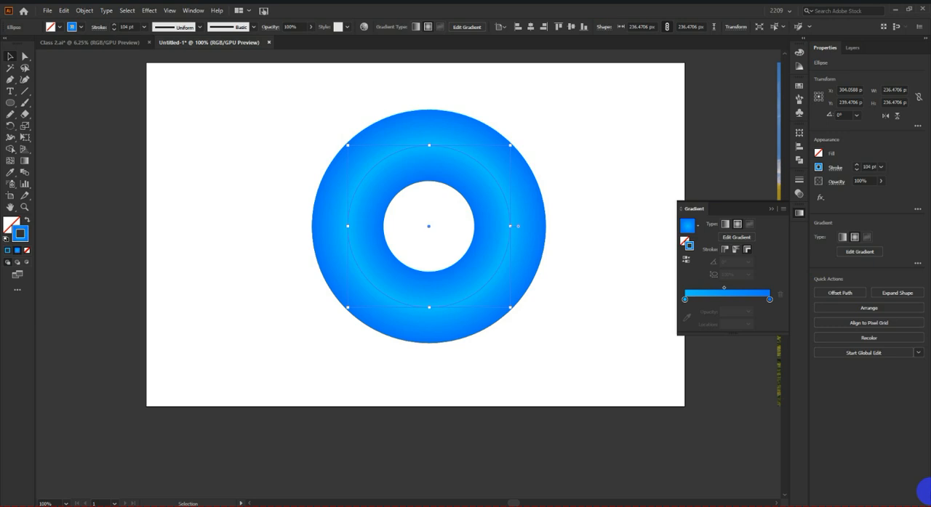
Step: Move the shaded ring off the artboard to above the blue rectangle with the oval highlight, and deselect it
{"action": "scroll", "coordinate": [434, 274], "scroll_direction": "down", "scroll_amount": 2}
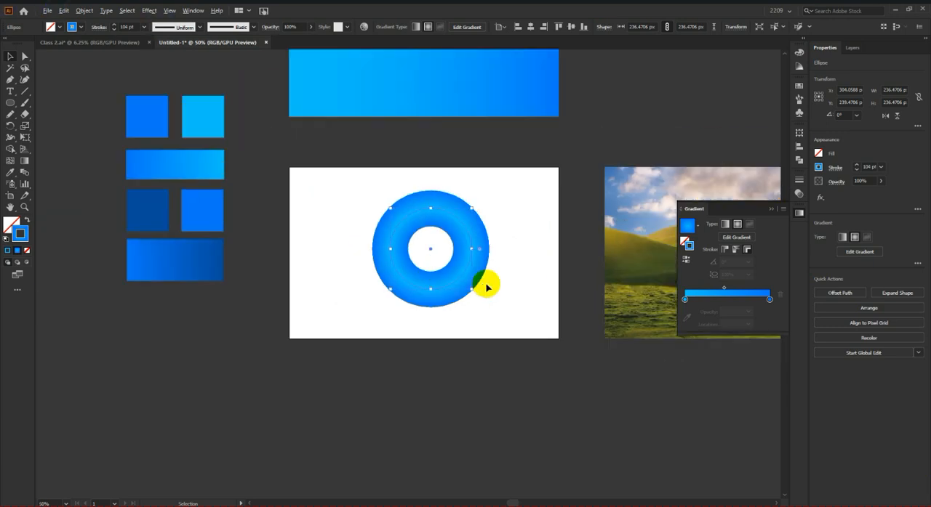
{"action": "scroll", "coordinate": [437, 263], "scroll_direction": "up", "scroll_amount": 3}
{"action": "scroll", "coordinate": [468, 286], "scroll_direction": "down", "scroll_amount": 1}
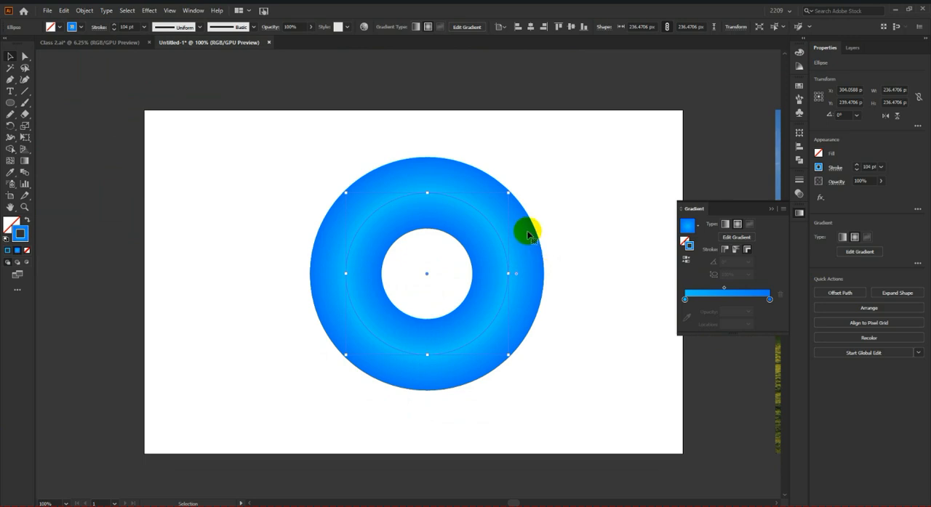
{"action": "scroll", "coordinate": [549, 275], "scroll_direction": "down", "scroll_amount": 1}
{"action": "scroll", "coordinate": [538, 273], "scroll_direction": "down", "scroll_amount": 4}
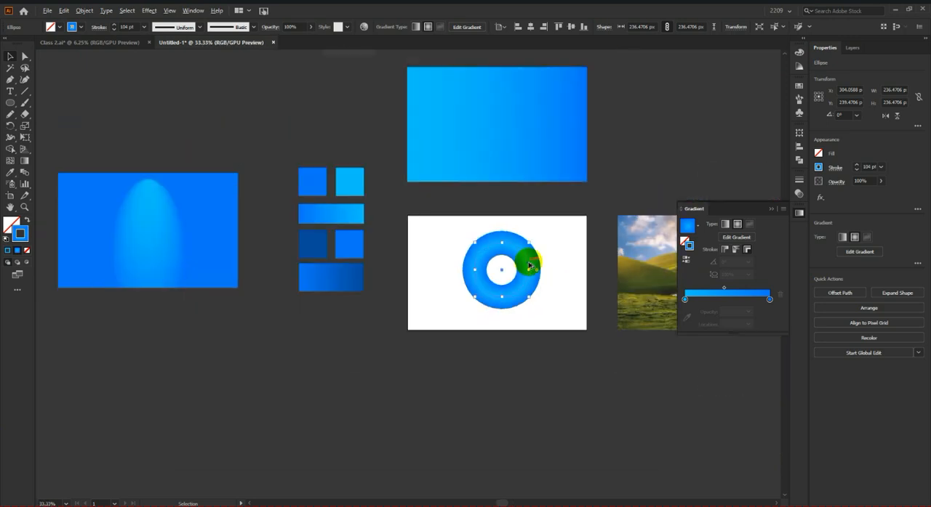
{"action": "left_click_drag", "start_coordinate": [534, 270], "coordinate": [374, 179]}
{"action": "left_click", "coordinate": [527, 270]}
Step: Draw a new unfilled circle about 420 px wide on the white artboard with the 104 pt blue radial gradient stroke
{"action": "scroll", "coordinate": [535, 257], "scroll_direction": "up", "scroll_amount": 2}
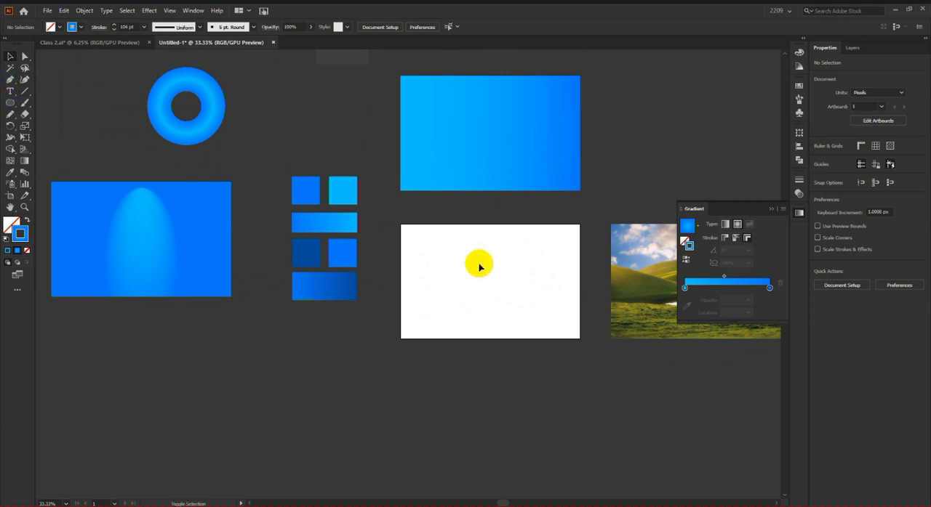
{"action": "left_click_drag", "start_coordinate": [461, 239], "coordinate": [557, 335]}
{"action": "scroll", "coordinate": [520, 294], "scroll_direction": "up", "scroll_amount": 2}
{"action": "left_click_drag", "start_coordinate": [583, 263], "coordinate": [590, 251]}
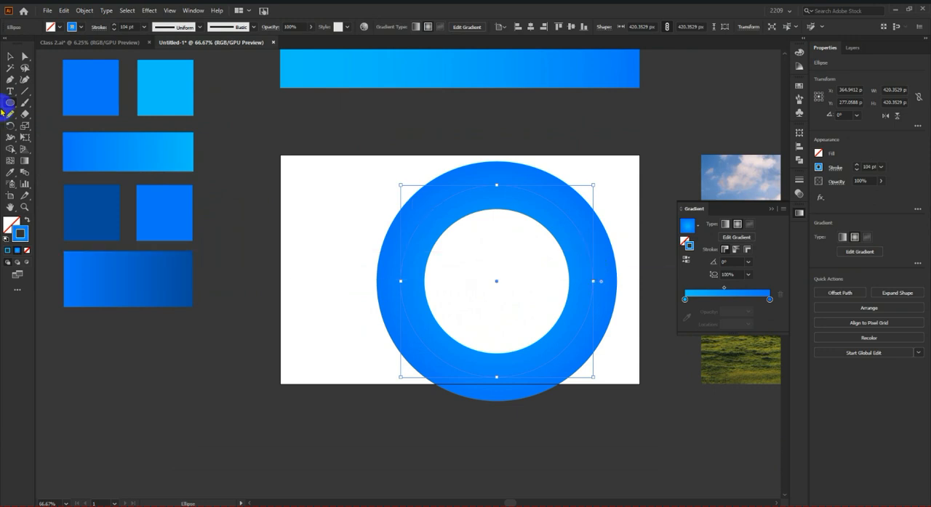
Step: Shrink the new circle to 216 px and apply its stroke gradient across the stroke
{"action": "left_click", "coordinate": [11, 58]}
{"action": "left_click_drag", "start_coordinate": [593, 282], "coordinate": [500, 270]}
{"action": "scroll", "coordinate": [502, 286], "scroll_direction": "up", "scroll_amount": 2}
{"action": "scroll", "coordinate": [489, 279], "scroll_direction": "down", "scroll_amount": 3}
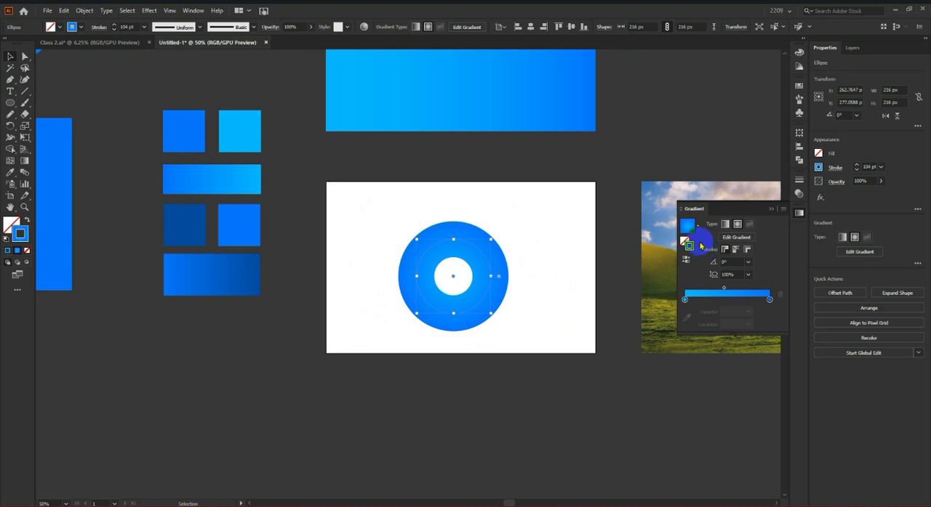
{"action": "left_click", "coordinate": [747, 250]}
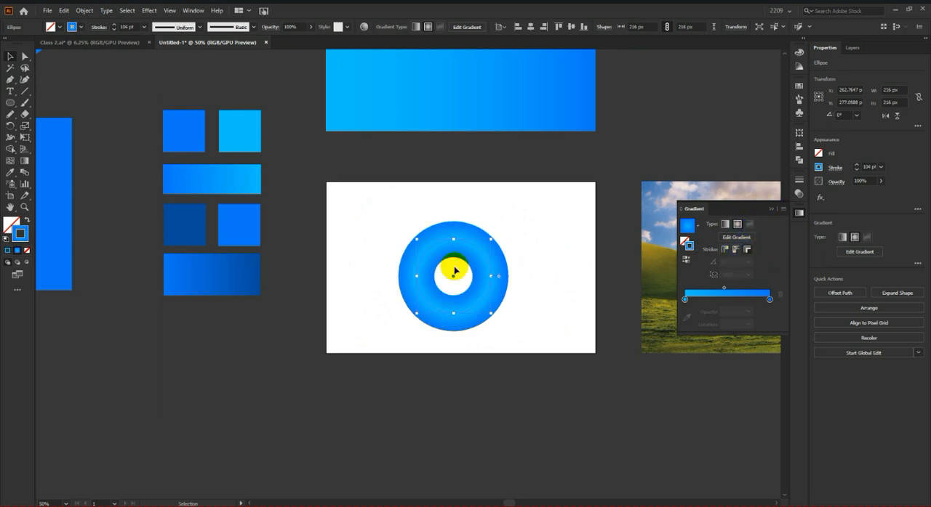
Step: Enlarge the ring to about 298 px, center it horizontally and vertically on the artboard, and deselect it
{"action": "left_click", "coordinate": [492, 273]}
{"action": "mouse_move", "coordinate": [492, 276]}
{"action": "left_mouse_down"}
{"action": "mouse_move", "coordinate": [524, 273]}
{"action": "mouse_move", "coordinate": [524, 265]}
{"action": "left_mouse_up"}
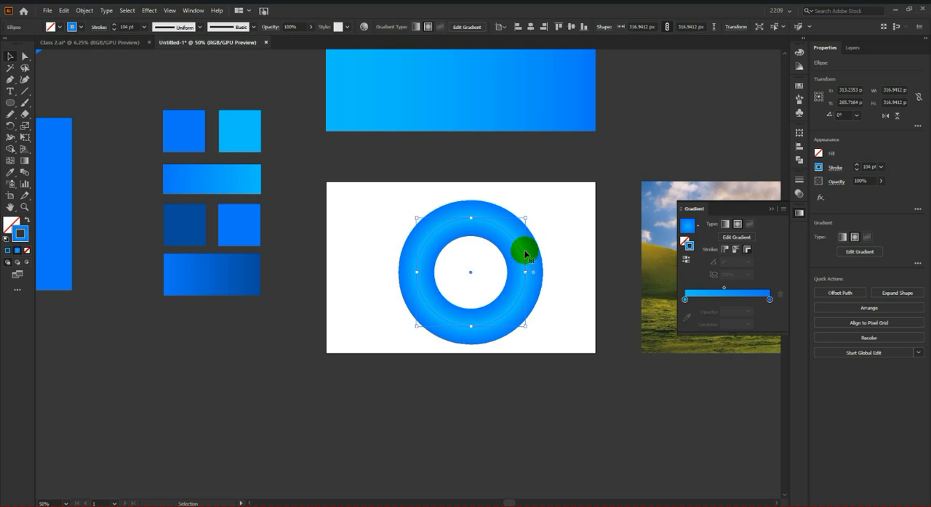
{"action": "scroll", "coordinate": [524, 250], "scroll_direction": "up", "scroll_amount": 1}
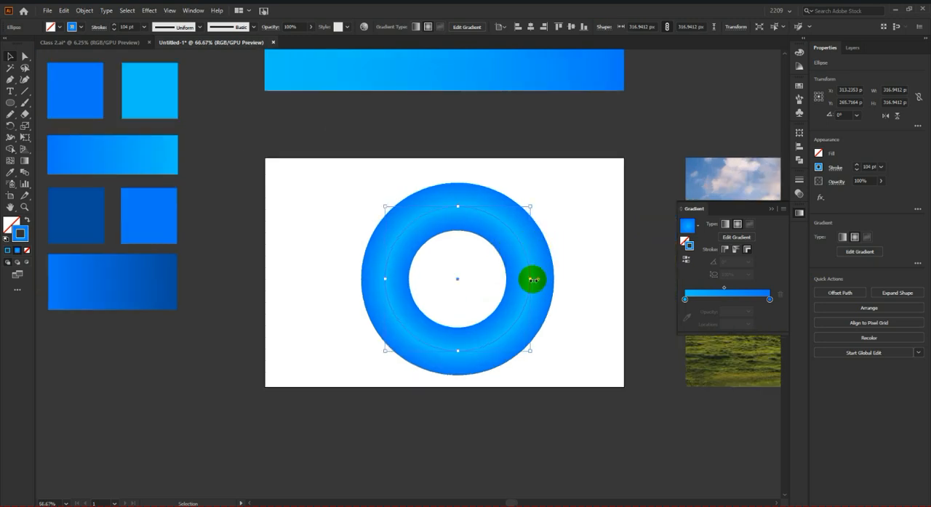
{"action": "left_click_drag", "start_coordinate": [529, 279], "coordinate": [522, 276]}
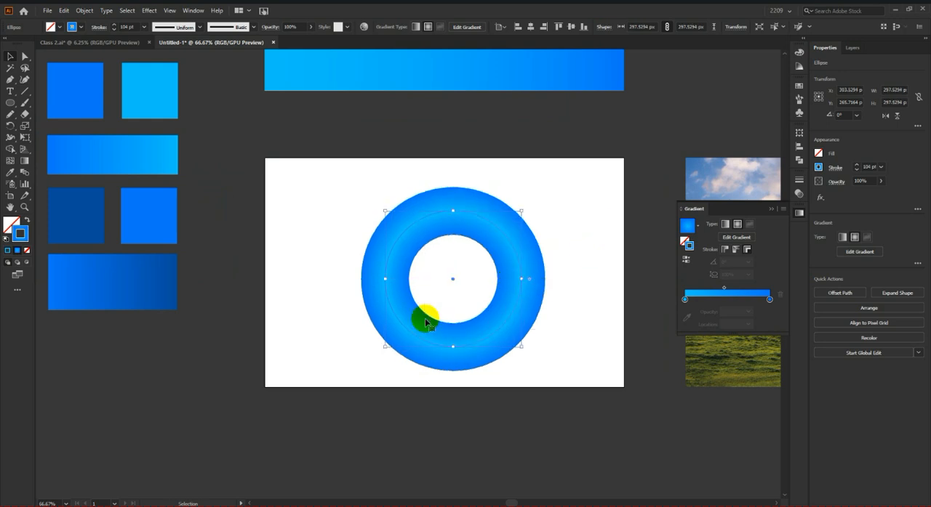
{"action": "left_click", "coordinate": [525, 27]}
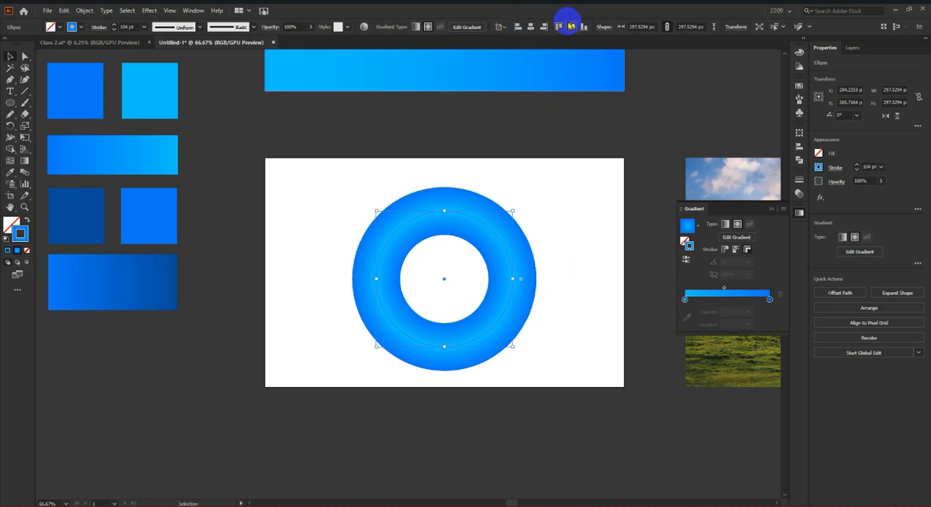
{"action": "left_click", "coordinate": [567, 27]}
{"action": "left_click", "coordinate": [600, 205]}
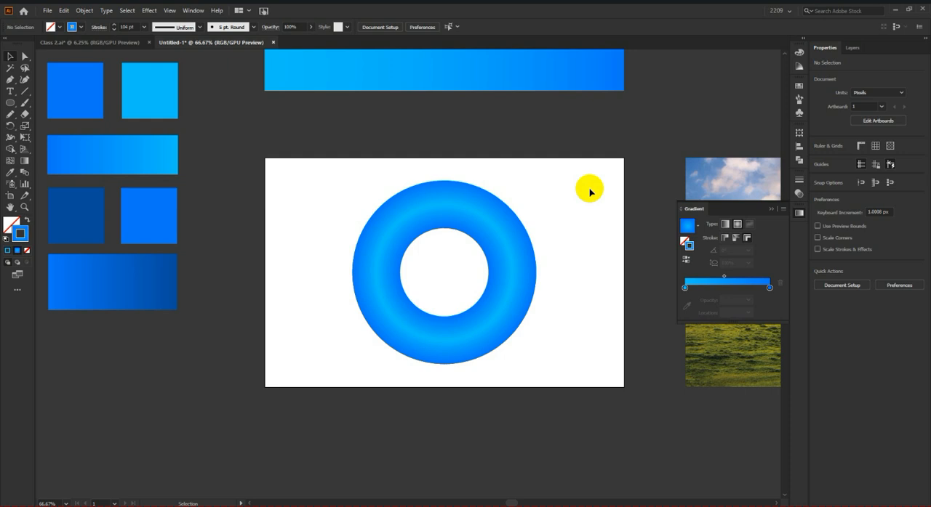
Step: Increase the centered ring's stroke weight to 120 pt and deselect it
{"action": "left_click", "coordinate": [390, 302]}
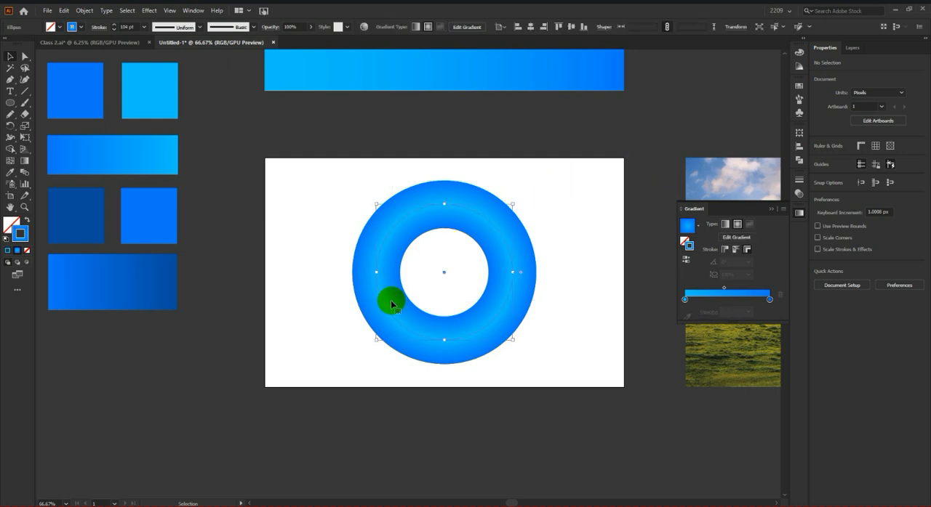
{"action": "left_click", "coordinate": [461, 229]}
{"action": "scroll", "coordinate": [128, 26], "scroll_direction": "up", "scroll_amount": 12}
{"action": "scroll", "coordinate": [130, 25], "scroll_direction": "up", "scroll_amount": 4}
{"action": "left_click", "coordinate": [568, 259]}
{"action": "scroll", "coordinate": [576, 275], "scroll_direction": "down", "scroll_amount": 1}
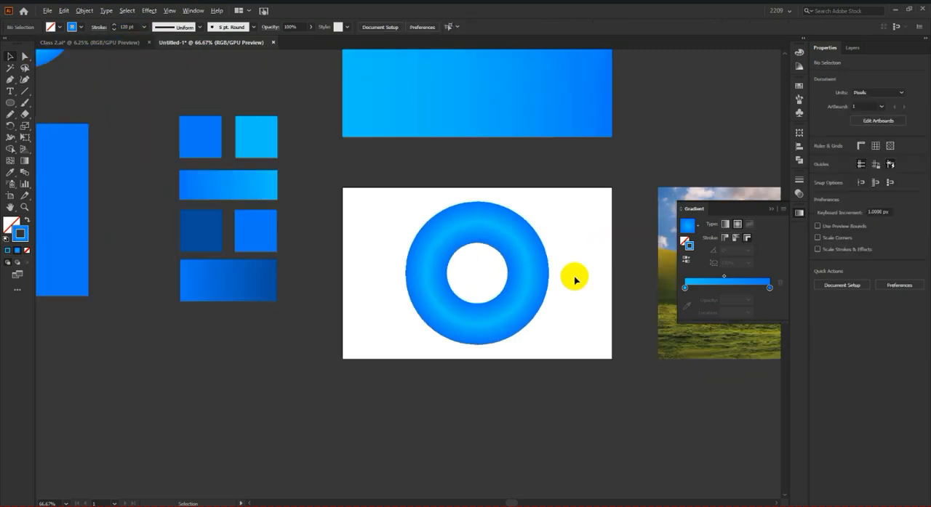
Step: Try the ring's gradient along the stroke and finish with it applied within the stroke
{"action": "scroll", "coordinate": [559, 254], "scroll_direction": "up", "scroll_amount": 2}
{"action": "left_click", "coordinate": [411, 355]}
{"action": "left_click", "coordinate": [725, 249]}
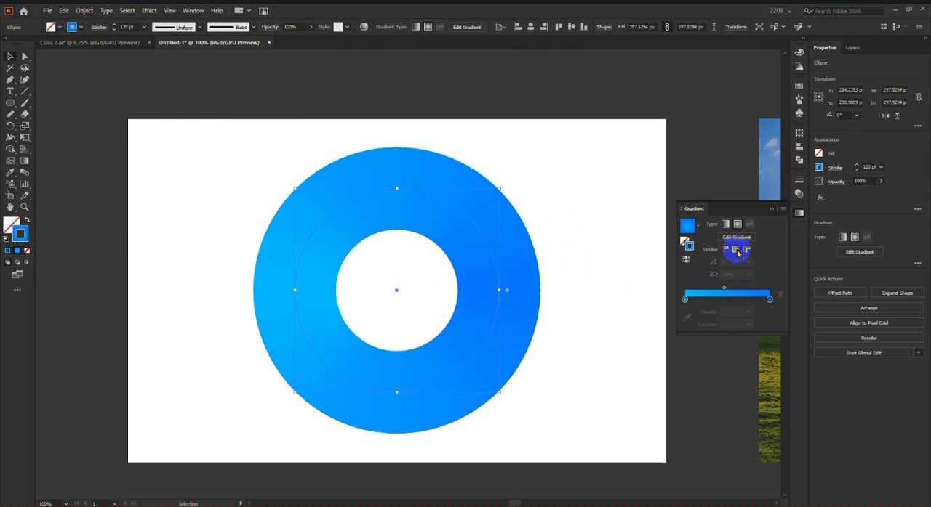
{"action": "left_click", "coordinate": [738, 225]}
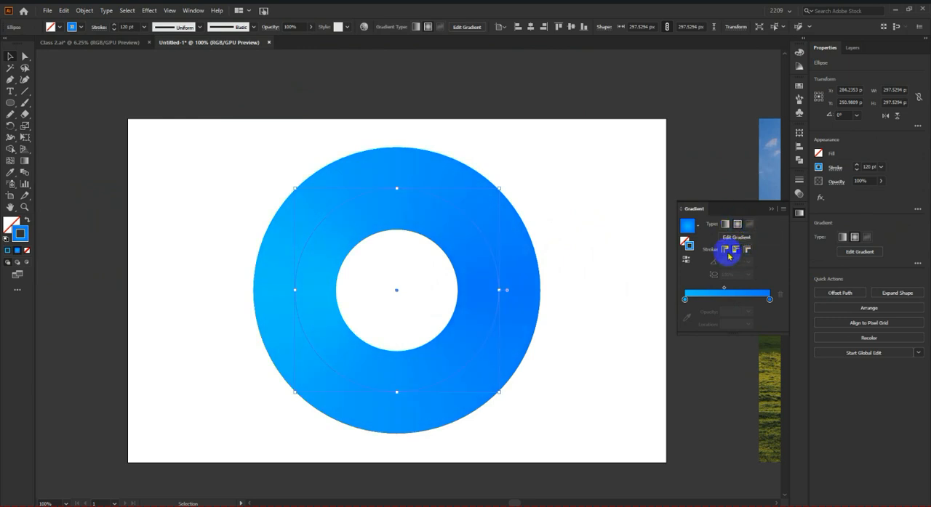
{"action": "left_click", "coordinate": [736, 249]}
{"action": "left_click", "coordinate": [725, 250]}
Step: Move the larger ring off the artboard to beside the smaller ring and deselect it
{"action": "scroll", "coordinate": [577, 260], "scroll_direction": "down", "scroll_amount": 1}
{"action": "scroll", "coordinate": [588, 290], "scroll_direction": "down", "scroll_amount": 3}
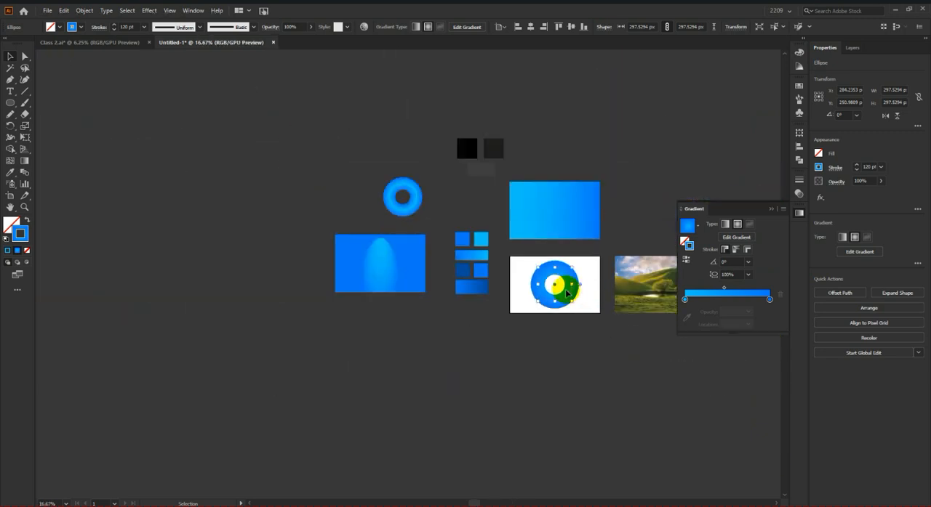
{"action": "left_click_drag", "start_coordinate": [571, 294], "coordinate": [359, 206]}
{"action": "left_click", "coordinate": [293, 165]}
Step: Move the large linear-gradient rectangle farther above the white artboard and deselect it
{"action": "scroll", "coordinate": [265, 167], "scroll_direction": "down", "scroll_amount": 2}
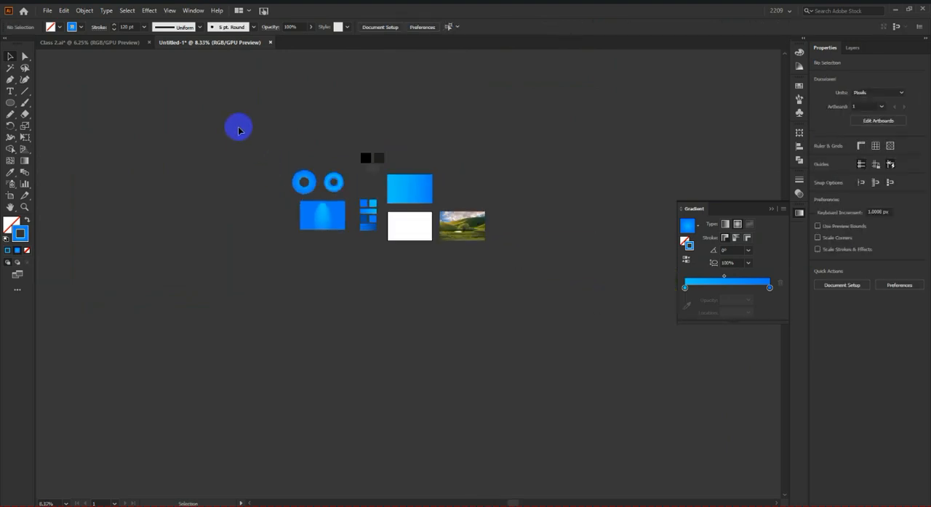
{"action": "scroll", "coordinate": [408, 191], "scroll_direction": "up", "scroll_amount": 2}
{"action": "left_click_drag", "start_coordinate": [407, 189], "coordinate": [409, 129]}
{"action": "left_click", "coordinate": [507, 146]}
{"action": "scroll", "coordinate": [399, 175], "scroll_direction": "up", "scroll_amount": 1}
{"action": "scroll", "coordinate": [405, 211], "scroll_direction": "up", "scroll_amount": 1}
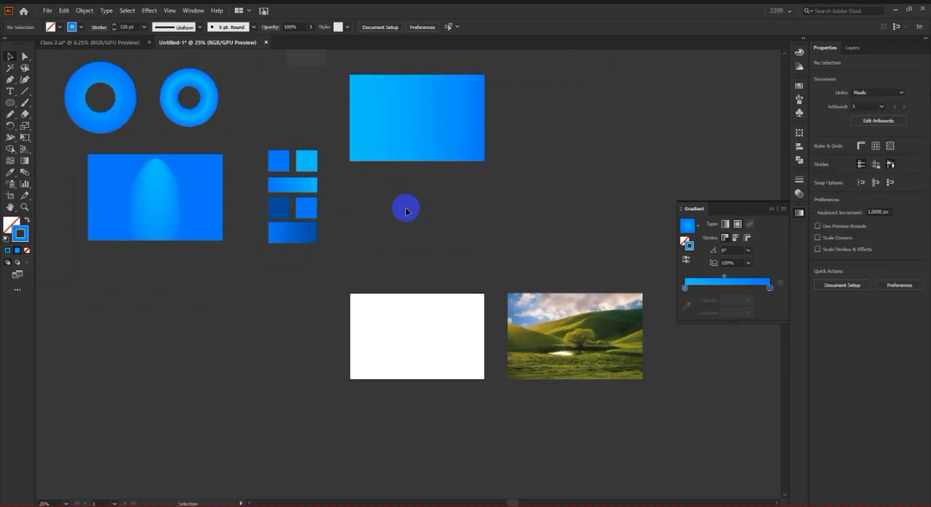
Step: Paint two long freehand curves across the empty artboard with the Paintbrush tool and the 5 pt. Round brush
{"action": "scroll", "coordinate": [428, 340], "scroll_direction": "up", "scroll_amount": 3}
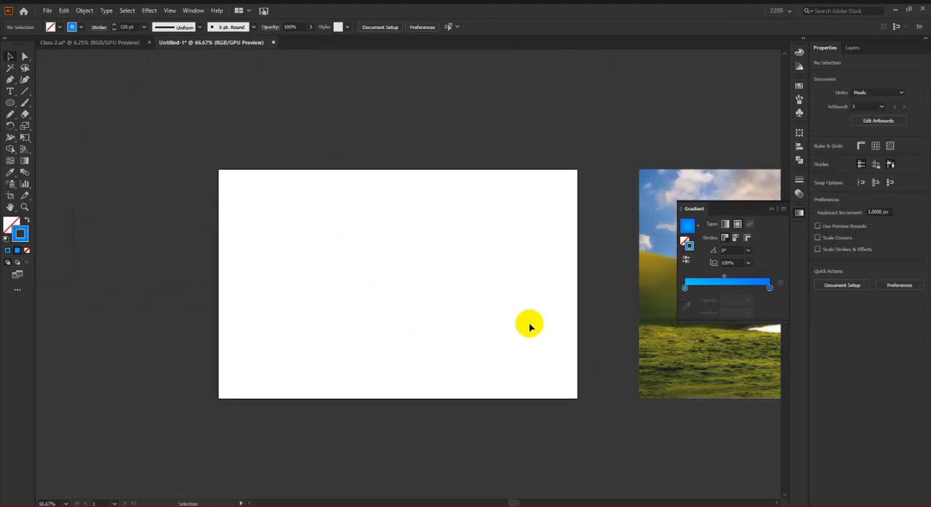
{"action": "left_click_drag", "start_coordinate": [530, 327], "coordinate": [506, 312]}
{"action": "scroll", "coordinate": [354, 313], "scroll_direction": "up", "scroll_amount": 1}
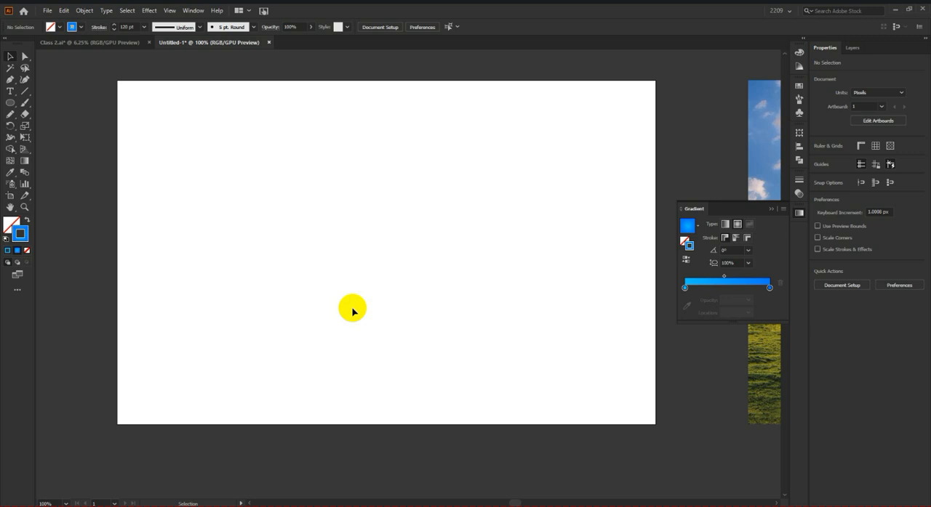
{"action": "left_click", "coordinate": [23, 102]}
{"action": "mouse_move", "coordinate": [222, 306]}
{"action": "left_mouse_down"}
{"action": "mouse_move", "coordinate": [195, 257]}
{"action": "mouse_move", "coordinate": [223, 206]}
{"action": "mouse_move", "coordinate": [355, 226]}
{"action": "mouse_move", "coordinate": [482, 183]}
{"action": "mouse_move", "coordinate": [488, 144]}
{"action": "left_mouse_up"}
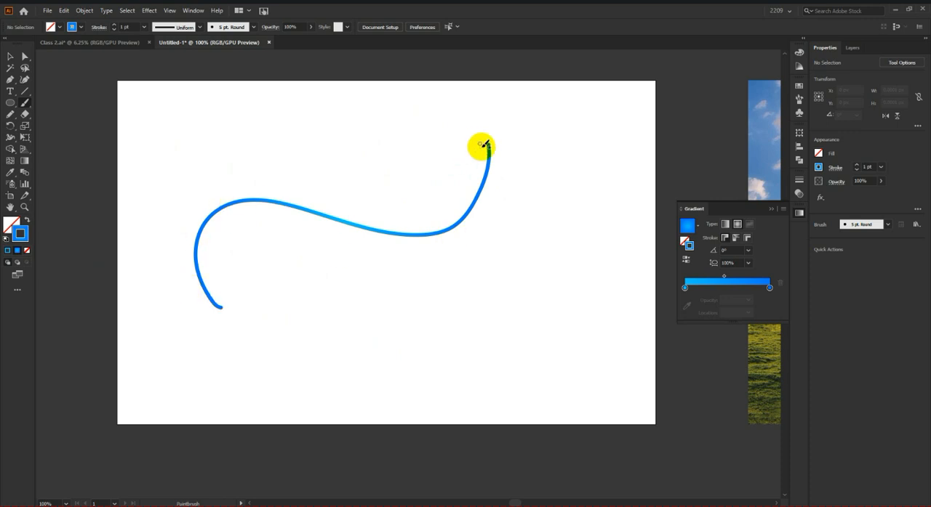
{"action": "mouse_move", "coordinate": [434, 375]}
{"action": "left_mouse_down"}
{"action": "mouse_move", "coordinate": [541, 310]}
{"action": "mouse_move", "coordinate": [578, 168]}
{"action": "mouse_move", "coordinate": [514, 90]}
{"action": "mouse_move", "coordinate": [443, 95]}
{"action": "mouse_move", "coordinate": [405, 152]}
{"action": "mouse_move", "coordinate": [333, 176]}
{"action": "mouse_move", "coordinate": [248, 178]}
{"action": "mouse_move", "coordinate": [233, 131]}
{"action": "mouse_move", "coordinate": [277, 108]}
{"action": "mouse_move", "coordinate": [336, 144]}
{"action": "mouse_move", "coordinate": [367, 118]}
{"action": "left_mouse_up"}
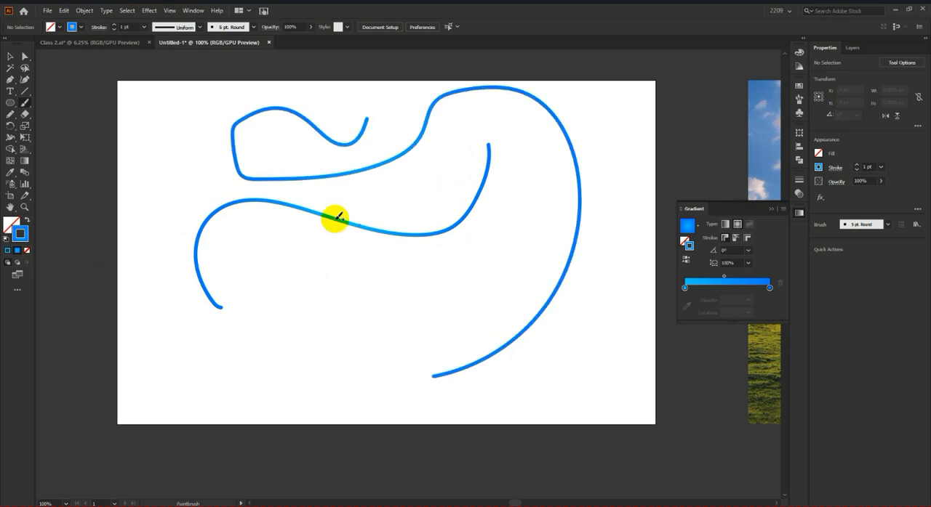
Step: Paint more Paintbrush strokes, a thin curve and a much thicker one below the first curves and thin ones near the artboard's right edge
{"action": "left_click", "coordinate": [25, 109]}
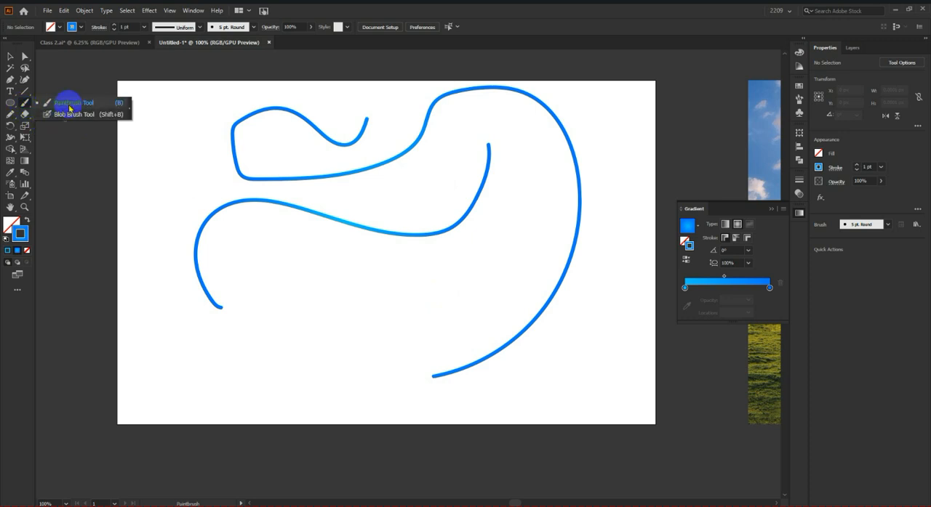
{"action": "left_click", "coordinate": [76, 106]}
{"action": "scroll", "coordinate": [499, 284], "scroll_direction": "down", "scroll_amount": 1}
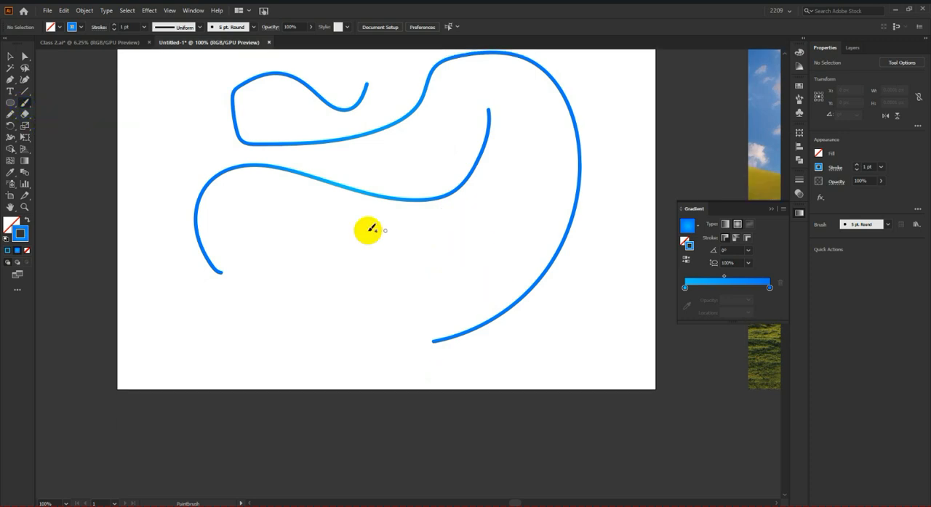
{"action": "mouse_move", "coordinate": [239, 361]}
{"action": "left_mouse_down"}
{"action": "mouse_move", "coordinate": [252, 301]}
{"action": "mouse_move", "coordinate": [378, 308]}
{"action": "mouse_move", "coordinate": [474, 252]}
{"action": "mouse_move", "coordinate": [483, 217]}
{"action": "left_mouse_up"}
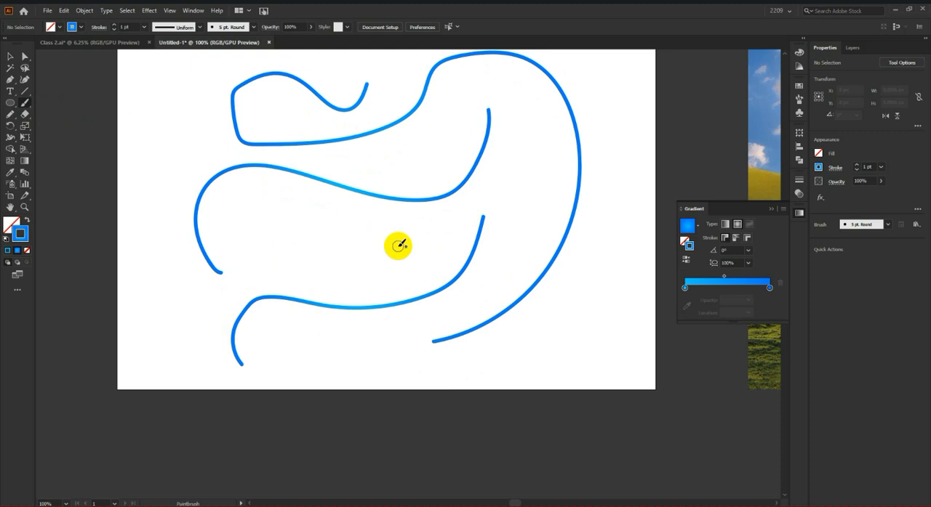
{"action": "mouse_move", "coordinate": [438, 235]}
{"action": "left_mouse_down"}
{"action": "mouse_move", "coordinate": [402, 220]}
{"action": "mouse_move", "coordinate": [278, 246]}
{"action": "mouse_move", "coordinate": [234, 316]}
{"action": "mouse_move", "coordinate": [162, 313]}
{"action": "left_mouse_up"}
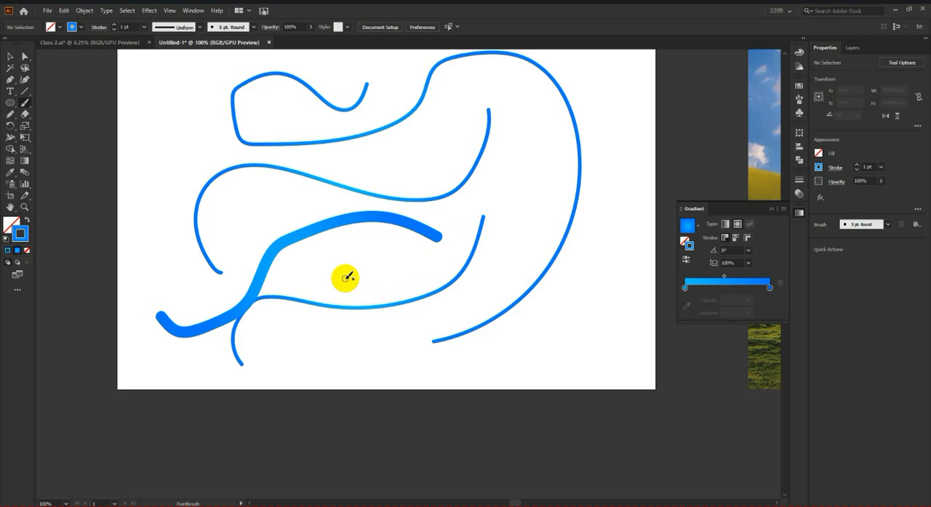
{"action": "mouse_move", "coordinate": [531, 335]}
{"action": "left_mouse_down"}
{"action": "mouse_move", "coordinate": [564, 334]}
{"action": "mouse_move", "coordinate": [622, 210]}
{"action": "mouse_move", "coordinate": [610, 165]}
{"action": "mouse_move", "coordinate": [621, 197]}
{"action": "mouse_move", "coordinate": [565, 336]}
{"action": "left_mouse_up"}
{"action": "scroll", "coordinate": [448, 312], "scroll_direction": "down", "scroll_amount": 3}
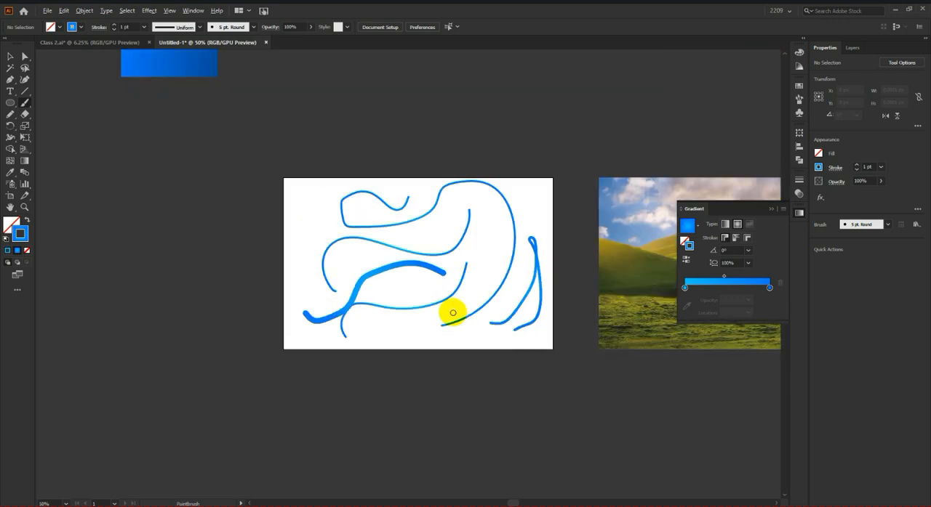
Step: Paint a thin curve near the artboard's left edge and a thick wavy one near its bottom with the Blob Brush tool
{"action": "scroll", "coordinate": [461, 291], "scroll_direction": "up", "scroll_amount": 2}
{"action": "scroll", "coordinate": [436, 294], "scroll_direction": "down", "scroll_amount": 4}
{"action": "right_click", "coordinate": [25, 102]}
{"action": "left_click", "coordinate": [93, 115]}
{"action": "scroll", "coordinate": [296, 238], "scroll_direction": "up", "scroll_amount": 1}
{"action": "mouse_move", "coordinate": [327, 125]}
{"action": "left_mouse_down"}
{"action": "mouse_move", "coordinate": [261, 186]}
{"action": "mouse_move", "coordinate": [301, 288]}
{"action": "mouse_move", "coordinate": [285, 358]}
{"action": "left_mouse_up"}
{"action": "scroll", "coordinate": [285, 357], "scroll_direction": "down", "scroll_amount": 1}
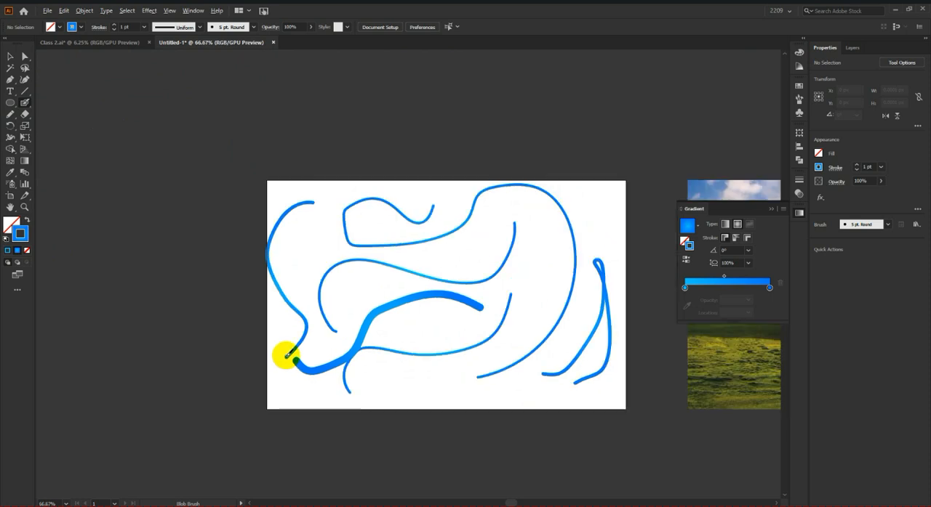
{"action": "scroll", "coordinate": [285, 357], "scroll_direction": "down", "scroll_amount": 1}
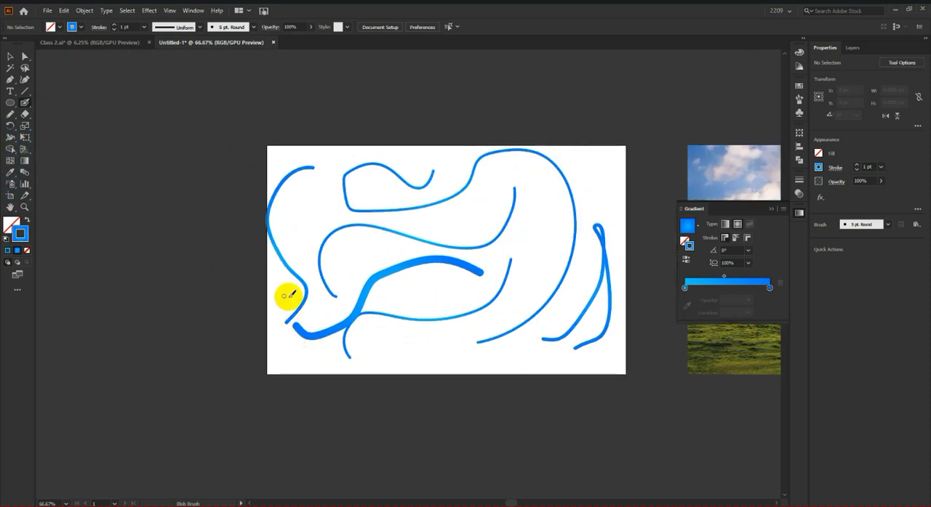
{"action": "mouse_move", "coordinate": [383, 345]}
{"action": "left_mouse_down"}
{"action": "mouse_move", "coordinate": [410, 334]}
{"action": "mouse_move", "coordinate": [488, 355]}
{"action": "left_mouse_up"}
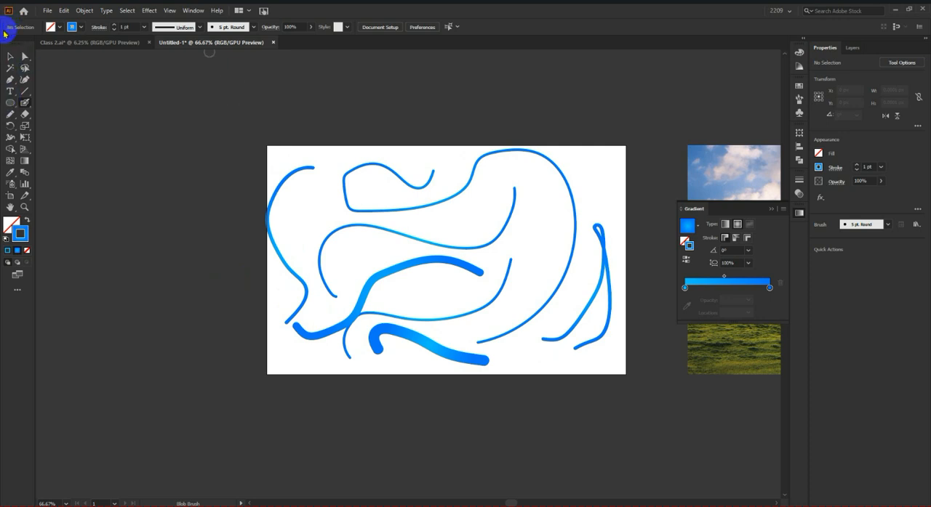
Step: Select the thick Blob Brush shape and the thin Paintbrush curve above it to compare their fill and stroke up close
{"action": "left_click", "coordinate": [10, 56]}
{"action": "left_click", "coordinate": [444, 353]}
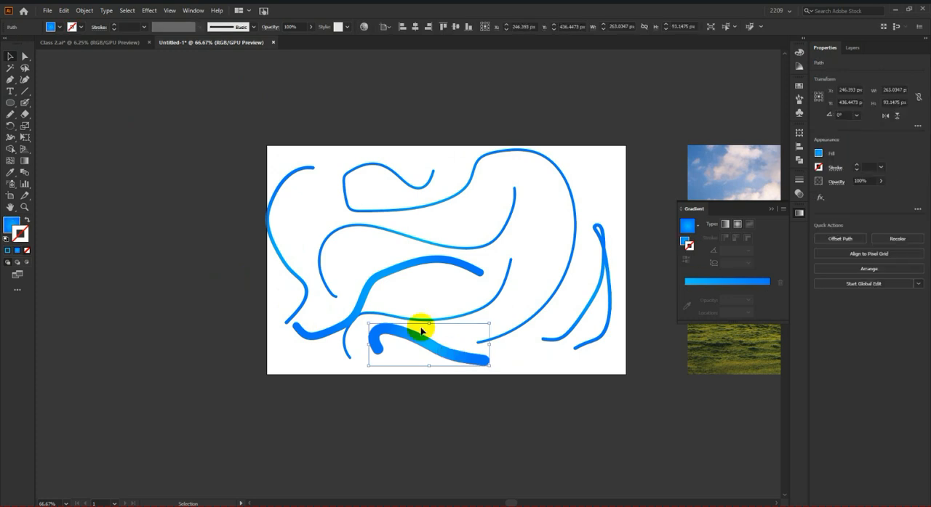
{"action": "scroll", "coordinate": [438, 354], "scroll_direction": "up", "scroll_amount": 4}
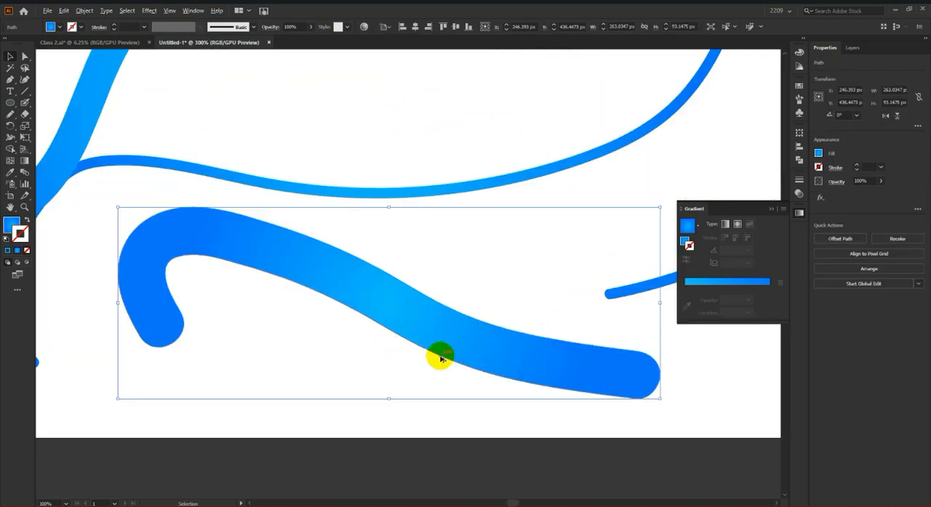
{"action": "scroll", "coordinate": [488, 353], "scroll_direction": "down", "scroll_amount": 1}
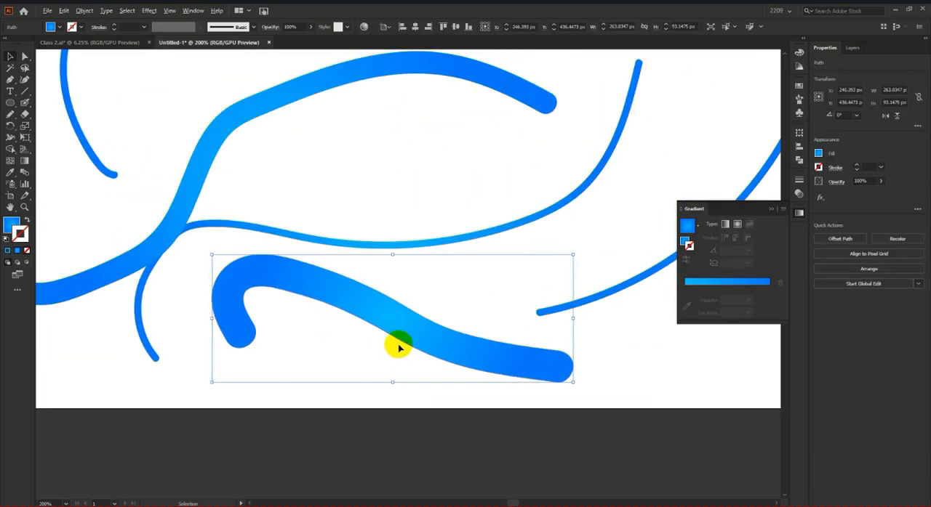
{"action": "left_click", "coordinate": [485, 239]}
{"action": "scroll", "coordinate": [475, 240], "scroll_direction": "up", "scroll_amount": 1}
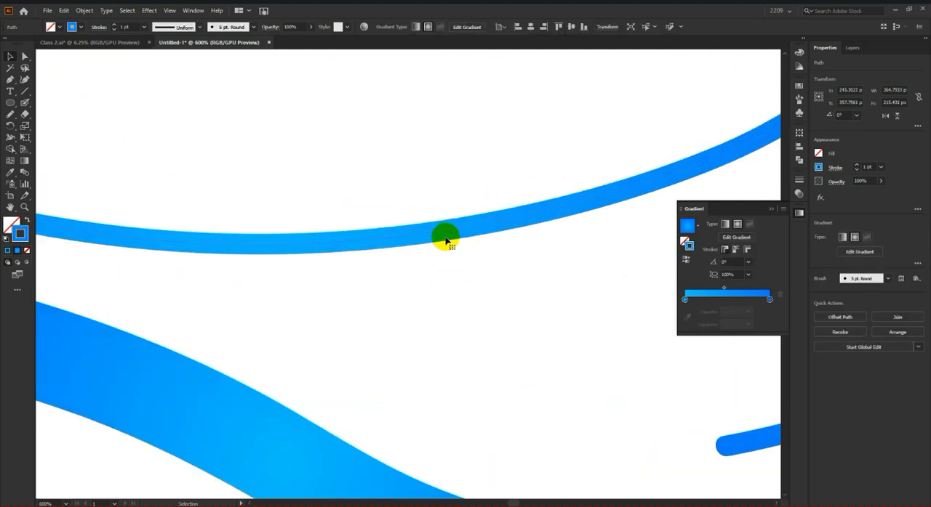
Step: Move all the painted blue strokes off the artboard into the empty space to its left
{"action": "scroll", "coordinate": [424, 239], "scroll_direction": "up", "scroll_amount": 1}
{"action": "scroll", "coordinate": [423, 238], "scroll_direction": "down", "scroll_amount": 4}
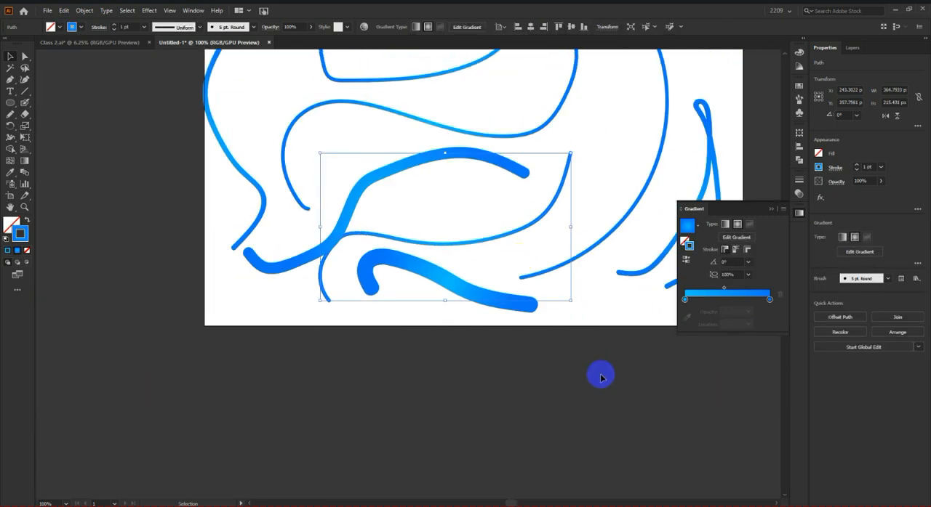
{"action": "scroll", "coordinate": [473, 305], "scroll_direction": "down", "scroll_amount": 3}
{"action": "scroll", "coordinate": [459, 330], "scroll_direction": "up", "scroll_amount": 3}
{"action": "mouse_move", "coordinate": [337, 234]}
{"action": "left_mouse_down"}
{"action": "mouse_move", "coordinate": [561, 380]}
{"action": "mouse_move", "coordinate": [551, 375]}
{"action": "left_mouse_up"}
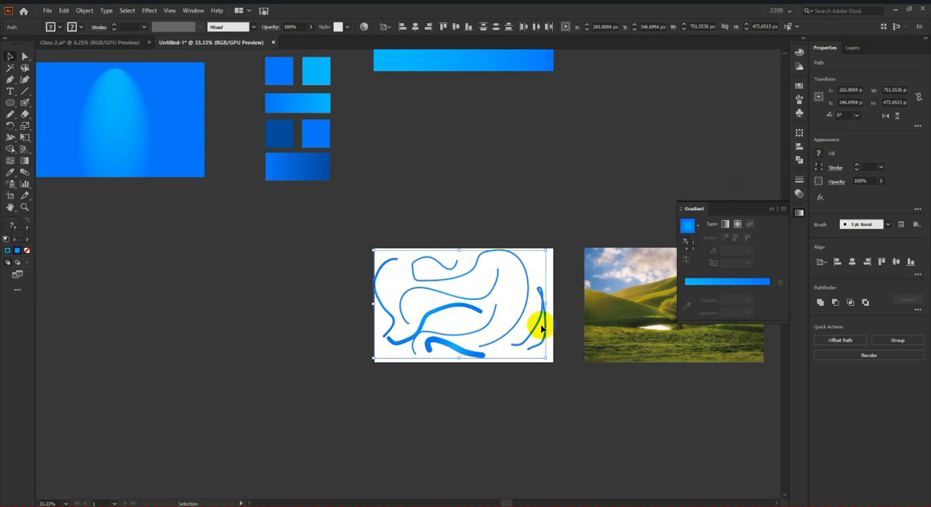
{"action": "left_click_drag", "start_coordinate": [536, 322], "coordinate": [303, 318]}
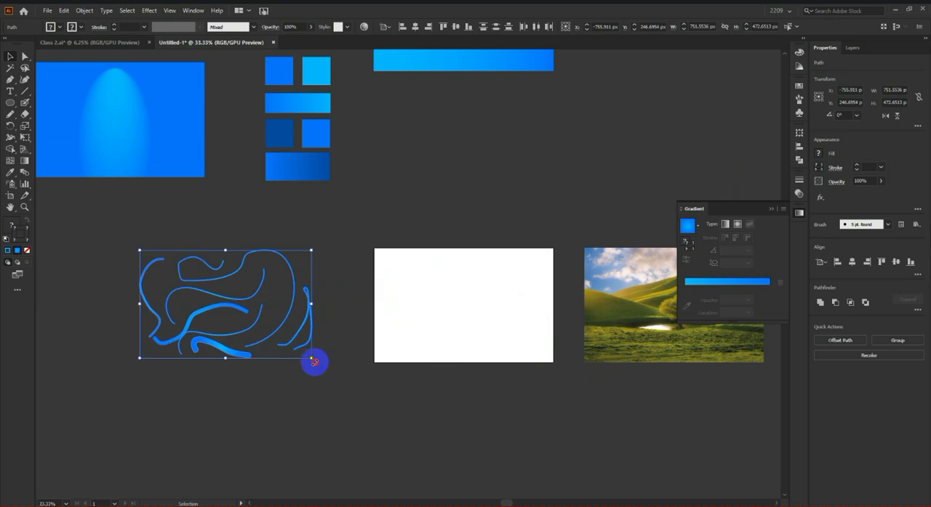
{"action": "left_click", "coordinate": [435, 349]}
{"action": "scroll", "coordinate": [465, 339], "scroll_direction": "up", "scroll_amount": 2}
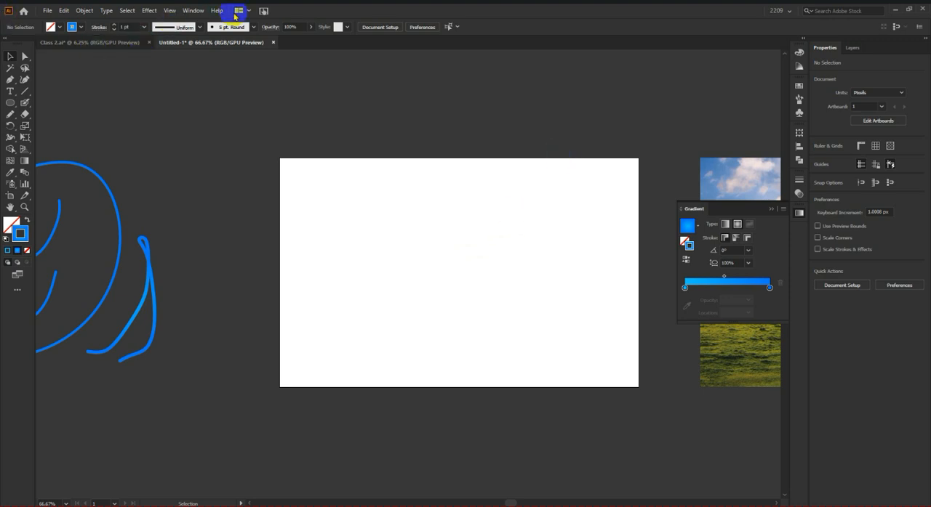
Step: Show the Brushes panel, load the Arrows_Special brush library and place it enlarged beneath that panel
{"action": "left_click", "coordinate": [193, 10]}
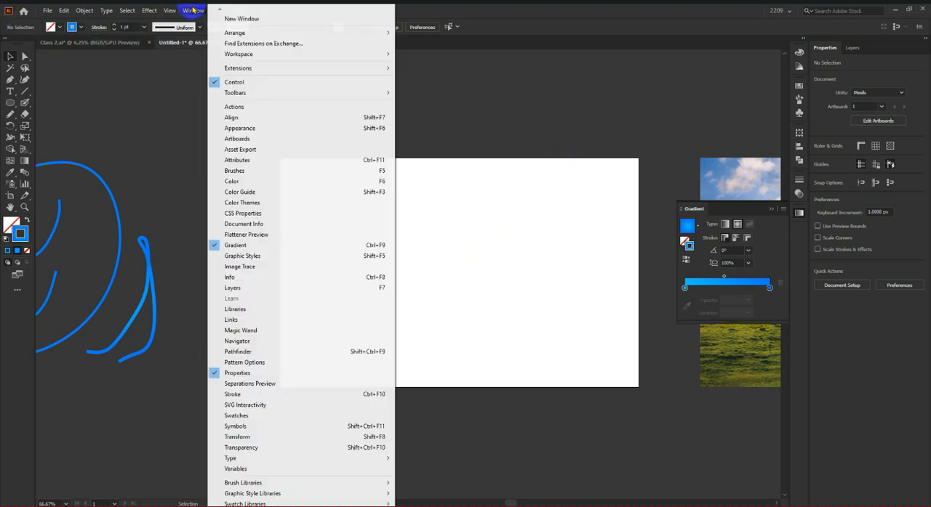
{"action": "left_click", "coordinate": [267, 175]}
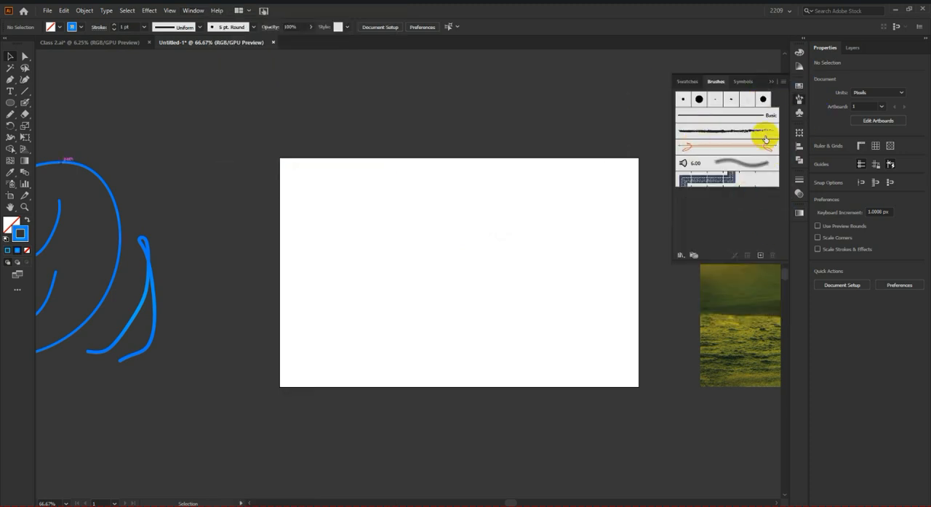
{"action": "left_click", "coordinate": [685, 257]}
{"action": "mouse_move", "coordinate": [694, 280]}
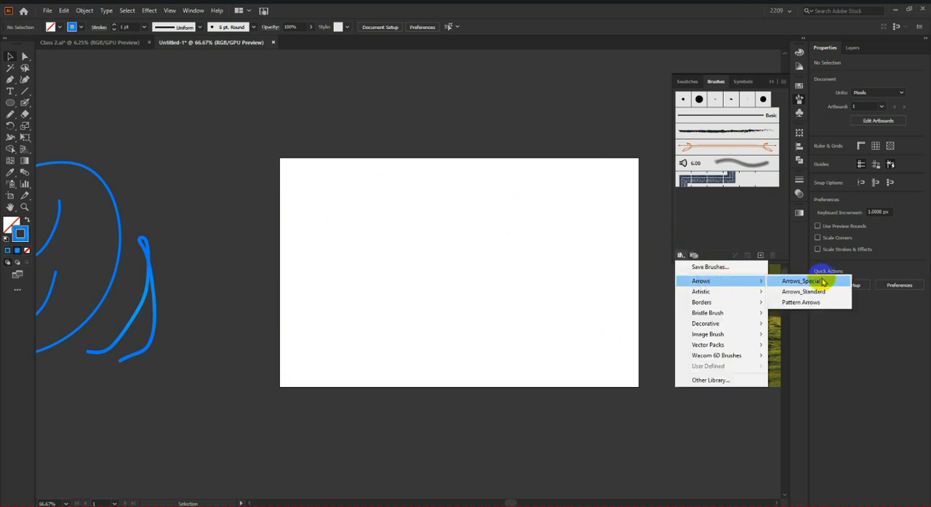
{"action": "left_click", "coordinate": [823, 282]}
{"action": "left_click_drag", "start_coordinate": [475, 239], "coordinate": [736, 250]}
{"action": "mouse_move", "coordinate": [743, 325]}
{"action": "left_mouse_down"}
{"action": "mouse_move", "coordinate": [743, 316]}
{"action": "mouse_move", "coordinate": [754, 429]}
{"action": "left_mouse_up"}
Step: Paint two curved arrows with the Paintbrush tool and the solid black feathered arrow brush, one at 1 pt and one much thicker
{"action": "left_click", "coordinate": [27, 91]}
{"action": "left_click_drag", "start_coordinate": [25, 103], "coordinate": [68, 107]}
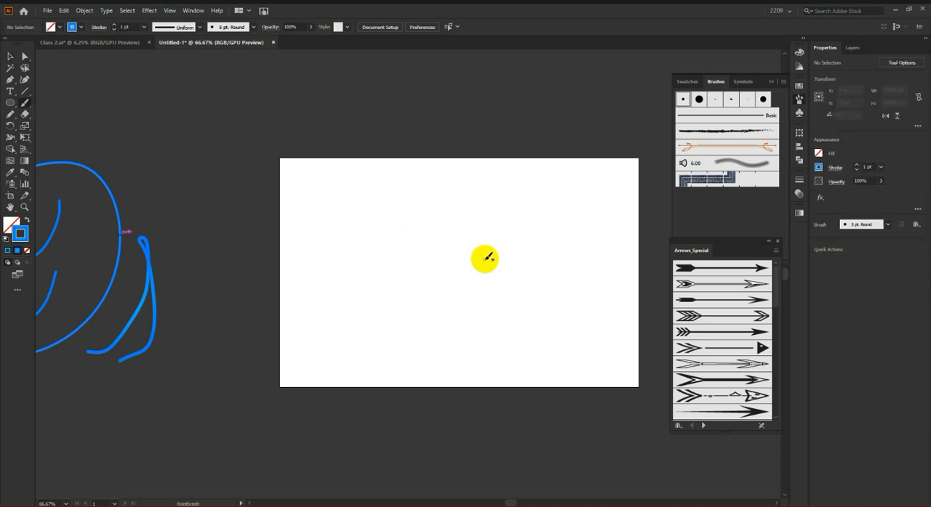
{"action": "left_click", "coordinate": [718, 270]}
{"action": "left_click_drag", "start_coordinate": [601, 240], "coordinate": [374, 316]}
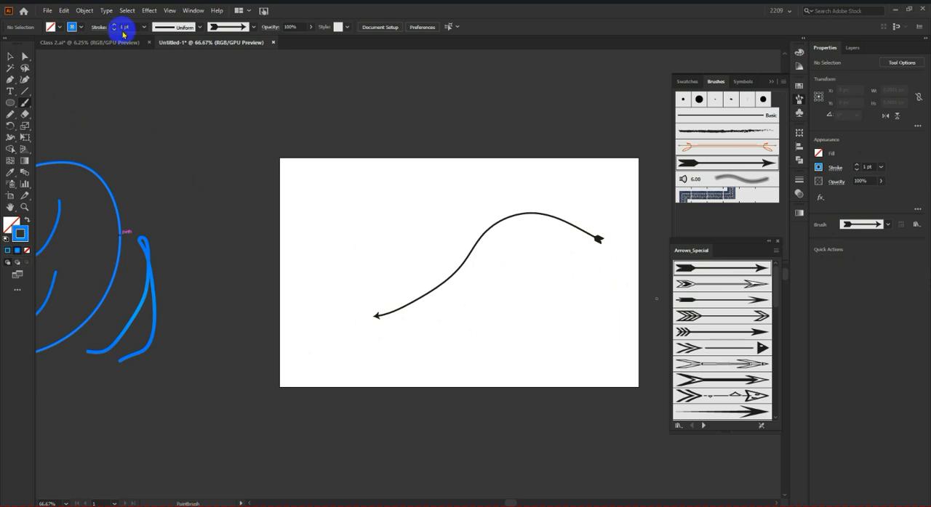
{"action": "mouse_move", "coordinate": [627, 337]}
{"action": "left_mouse_down"}
{"action": "mouse_move", "coordinate": [477, 348]}
{"action": "mouse_move", "coordinate": [376, 233]}
{"action": "left_mouse_up"}
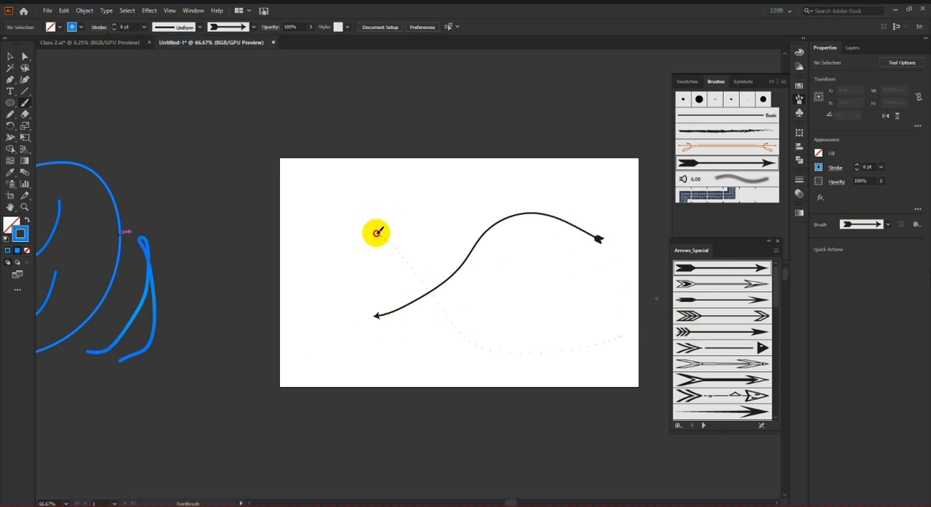
Step: Paint two thick strokes with the black-sleeved pointing-hand brush, one down the artboard's left side and one across its upper part
{"action": "scroll", "coordinate": [734, 370], "scroll_direction": "down", "scroll_amount": 4}
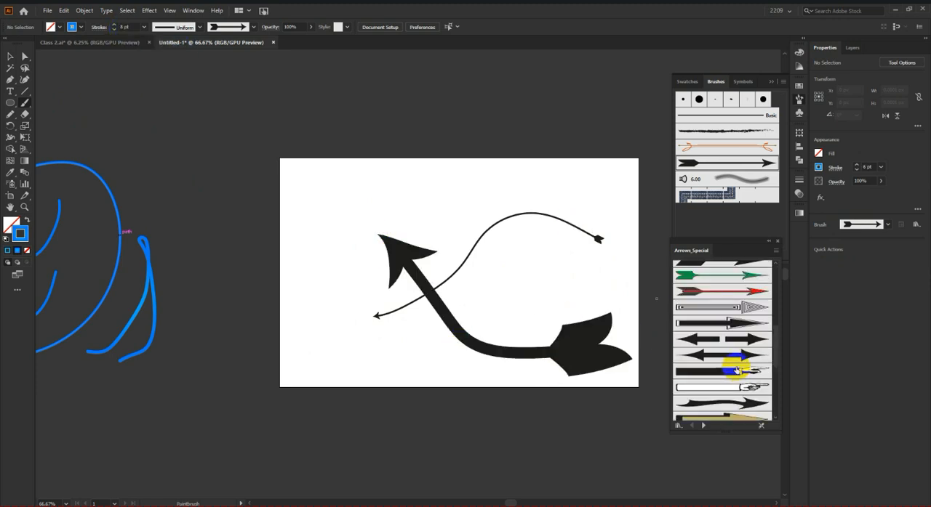
{"action": "left_click", "coordinate": [736, 370]}
{"action": "left_click_drag", "start_coordinate": [353, 170], "coordinate": [365, 326]}
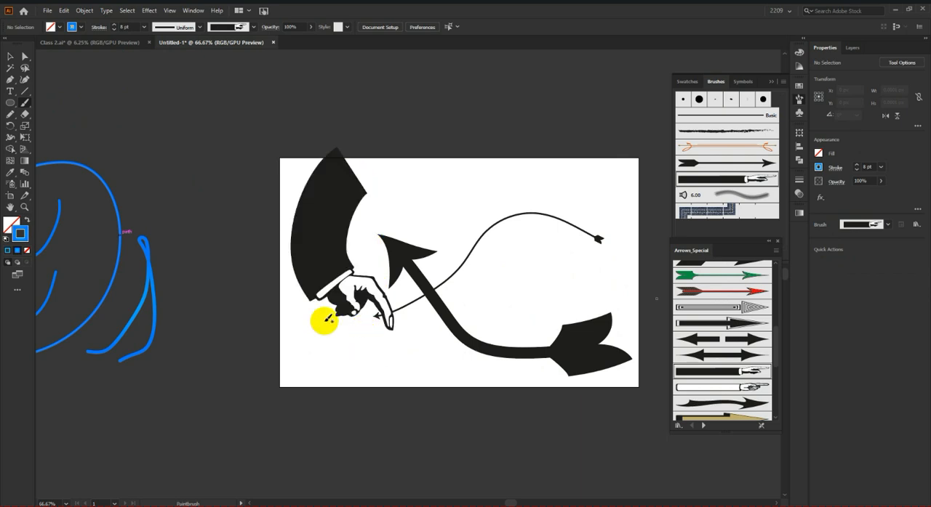
{"action": "mouse_move", "coordinate": [407, 197]}
{"action": "left_mouse_down"}
{"action": "mouse_move", "coordinate": [426, 214]}
{"action": "mouse_move", "coordinate": [523, 186]}
{"action": "mouse_move", "coordinate": [607, 211]}
{"action": "left_mouse_up"}
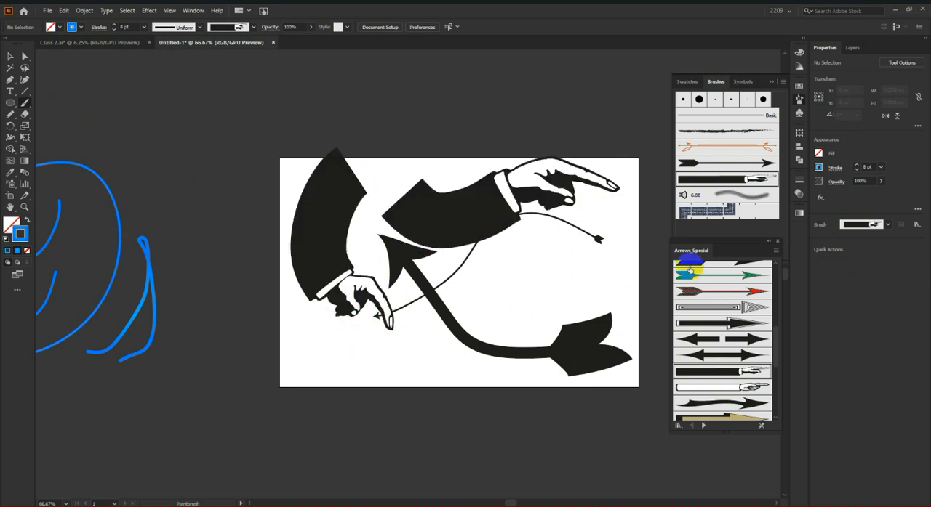
Step: Load the Pattern Arrows brush library and paint a wavy 1 pt stroke with its ornamental scroll brush along the artboard's lower left
{"action": "scroll", "coordinate": [702, 364], "scroll_direction": "down", "scroll_amount": 6}
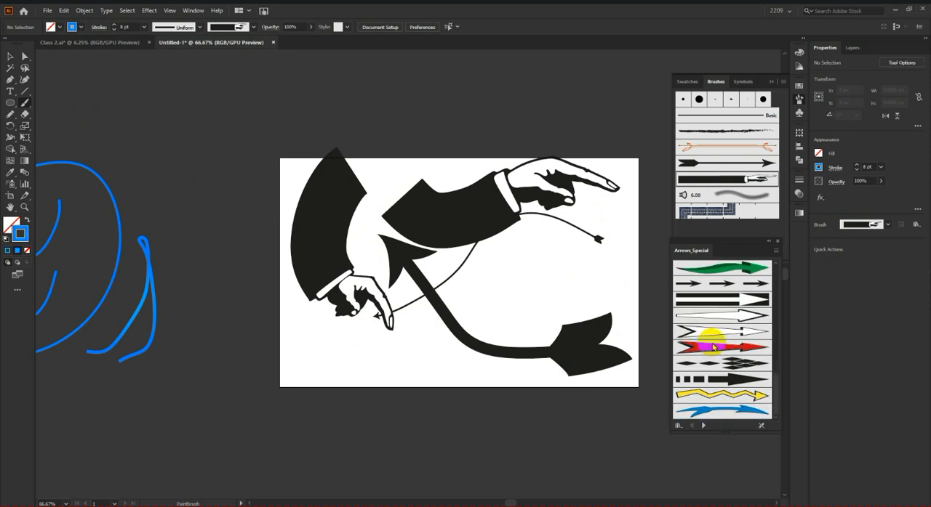
{"action": "left_click", "coordinate": [705, 427]}
{"action": "left_click", "coordinate": [703, 427]}
{"action": "left_click", "coordinate": [704, 427]}
{"action": "left_click", "coordinate": [690, 427]}
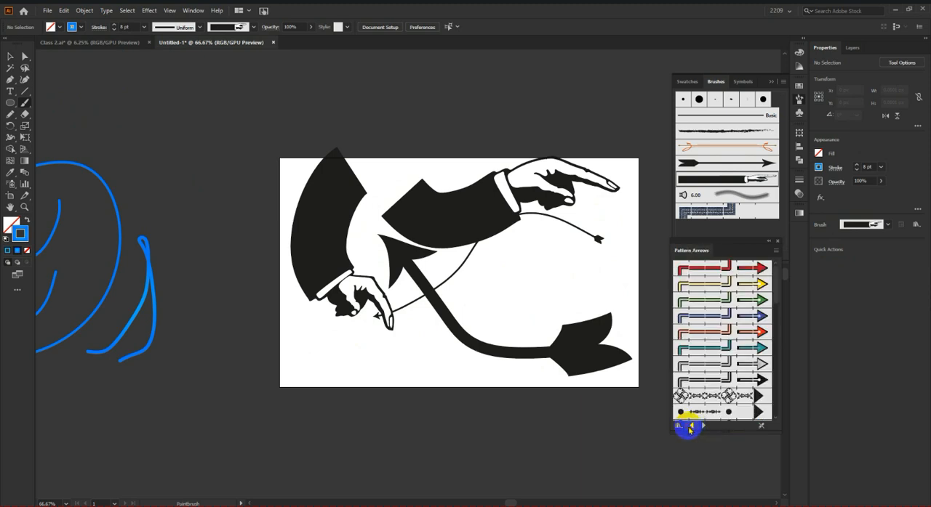
{"action": "scroll", "coordinate": [718, 369], "scroll_direction": "down", "scroll_amount": 5}
{"action": "left_click", "coordinate": [716, 294]}
{"action": "left_click_drag", "start_coordinate": [297, 328], "coordinate": [499, 378]}
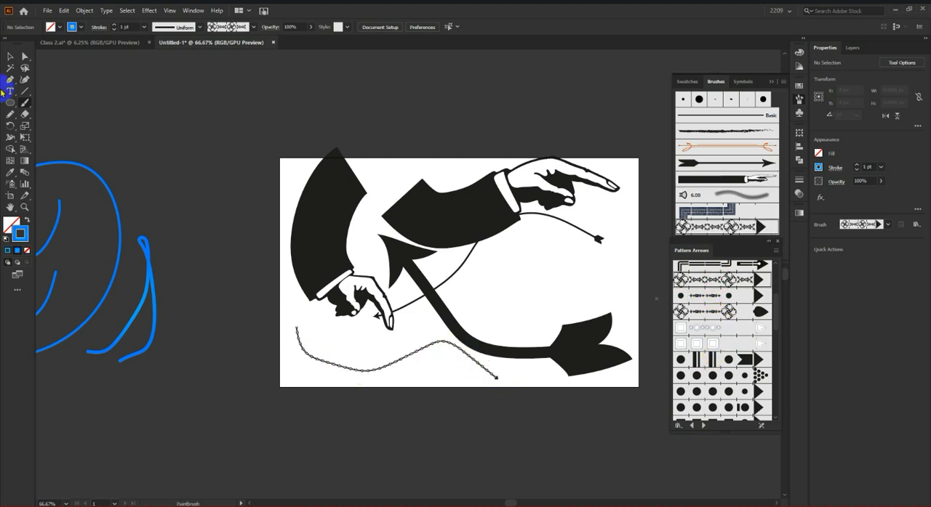
Step: Set the stroke weight to 10 pt and paint a shorter ornamental scroll arrow near the artboard's right side
{"action": "type", "text": "10"}
{"action": "key", "text": "Return"}
{"action": "mouse_move", "coordinate": [474, 249]}
{"action": "left_mouse_down"}
{"action": "mouse_move", "coordinate": [495, 239]}
{"action": "mouse_move", "coordinate": [494, 291]}
{"action": "mouse_move", "coordinate": [607, 269]}
{"action": "left_mouse_up"}
Step: Move all the arrow and hand strokes off the artboard into the space above it
{"action": "key", "text": "ctrl+minus"}
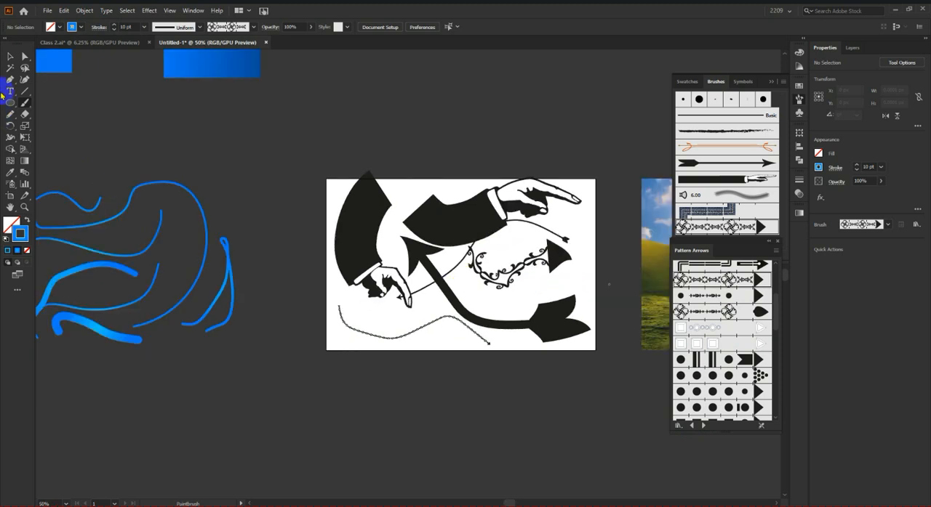
{"action": "left_click", "coordinate": [8, 57]}
{"action": "mouse_move", "coordinate": [322, 141]}
{"action": "left_mouse_down"}
{"action": "mouse_move", "coordinate": [648, 431]}
{"action": "mouse_move", "coordinate": [573, 412]}
{"action": "left_mouse_up"}
{"action": "left_click_drag", "start_coordinate": [547, 328], "coordinate": [537, 132]}
{"action": "left_click", "coordinate": [553, 175]}
{"action": "scroll", "coordinate": [548, 284], "scroll_direction": "up", "scroll_amount": 1}
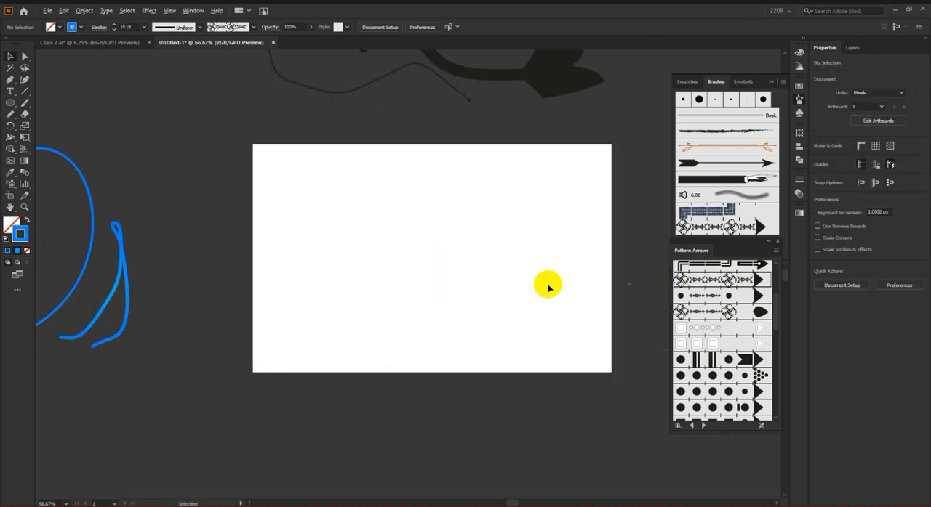
Step: Load the Borders_Decorative brush library and choose its green and gold diamond border brush
{"action": "scroll", "coordinate": [720, 327], "scroll_direction": "down", "scroll_amount": 2}
{"action": "scroll", "coordinate": [738, 370], "scroll_direction": "up", "scroll_amount": 2}
{"action": "left_click", "coordinate": [703, 428]}
{"action": "left_click", "coordinate": [703, 428]}
{"action": "left_click", "coordinate": [703, 428]}
{"action": "left_click", "coordinate": [703, 428]}
{"action": "left_click", "coordinate": [703, 429]}
{"action": "left_click", "coordinate": [703, 428]}
{"action": "left_click", "coordinate": [704, 428]}
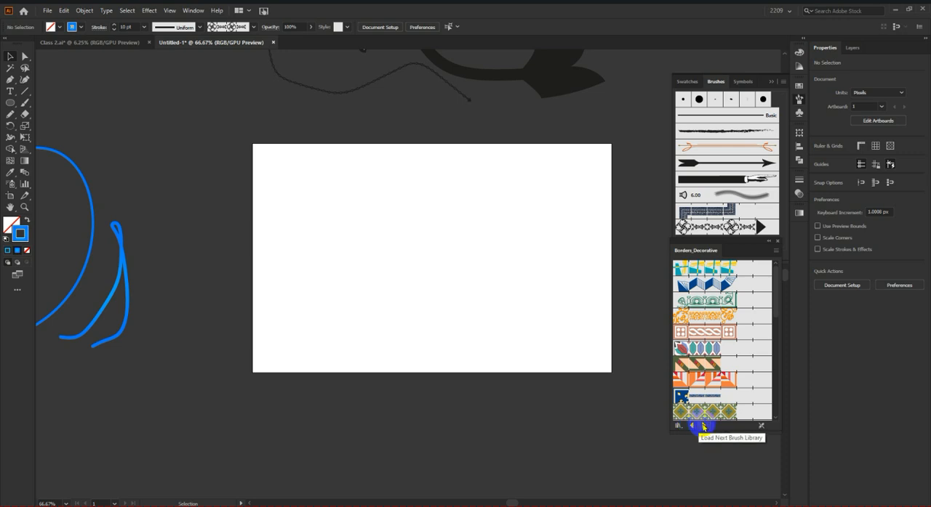
{"action": "left_click", "coordinate": [703, 427]}
{"action": "left_click", "coordinate": [693, 426]}
{"action": "scroll", "coordinate": [729, 271], "scroll_direction": "down", "scroll_amount": 3}
{"action": "left_click", "coordinate": [719, 298]}
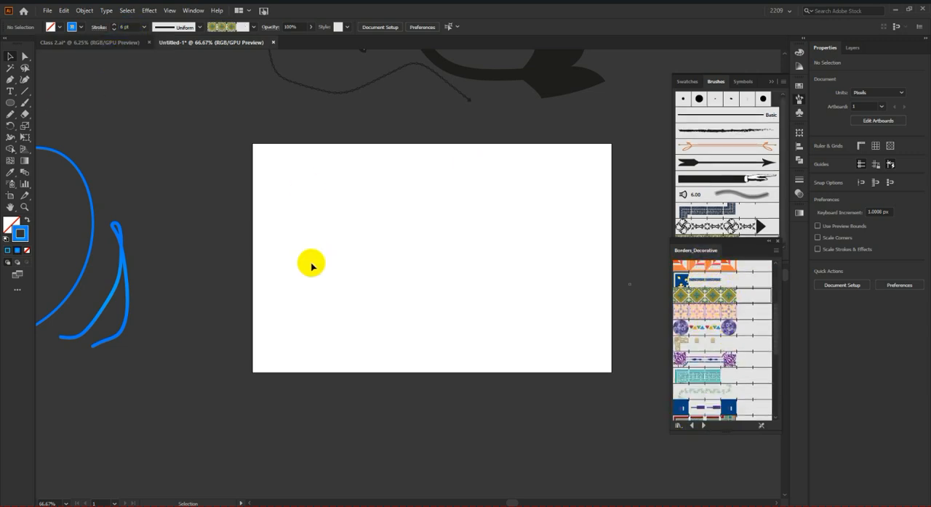
Step: Paint a large wavy diamond border across the artboard's left half and a smaller 3 pt one near its right edge
{"action": "left_click", "coordinate": [21, 103]}
{"action": "mouse_move", "coordinate": [295, 313]}
{"action": "left_mouse_down"}
{"action": "mouse_move", "coordinate": [275, 242]}
{"action": "mouse_move", "coordinate": [396, 259]}
{"action": "mouse_move", "coordinate": [523, 233]}
{"action": "left_mouse_up"}
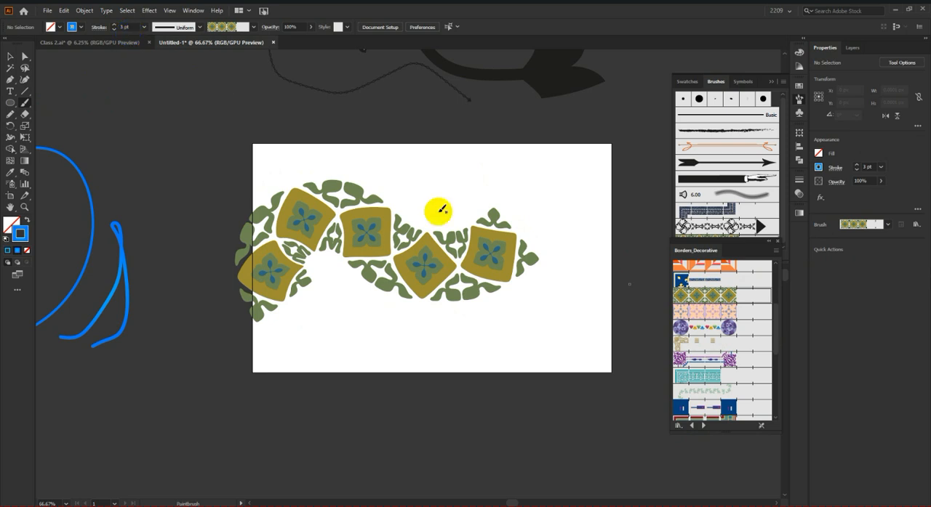
{"action": "left_click_drag", "start_coordinate": [565, 212], "coordinate": [473, 376]}
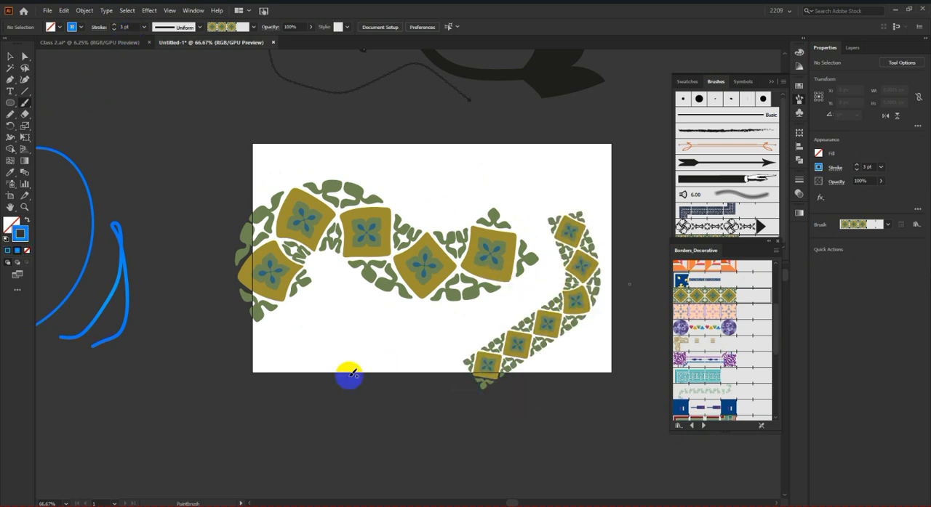
Step: Paint three more 3 pt diamond borders below the artboard, one wavy and two nearly straight horizontal ones
{"action": "mouse_move", "coordinate": [263, 487]}
{"action": "left_mouse_down"}
{"action": "mouse_move", "coordinate": [278, 440]}
{"action": "mouse_move", "coordinate": [459, 418]}
{"action": "mouse_move", "coordinate": [623, 454]}
{"action": "left_mouse_up"}
{"action": "scroll", "coordinate": [437, 389], "scroll_direction": "down", "scroll_amount": 3}
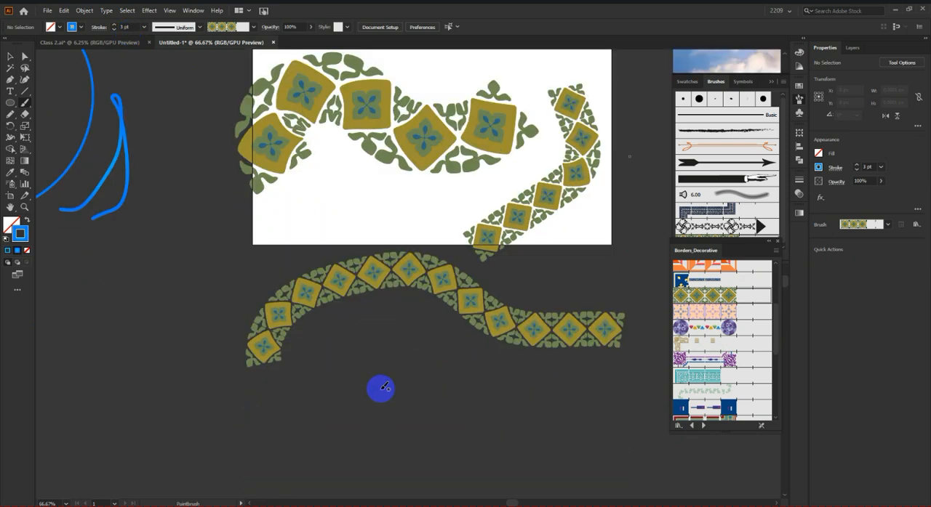
{"action": "left_click_drag", "start_coordinate": [197, 446], "coordinate": [607, 445]}
{"action": "scroll", "coordinate": [349, 435], "scroll_direction": "down", "scroll_amount": 1}
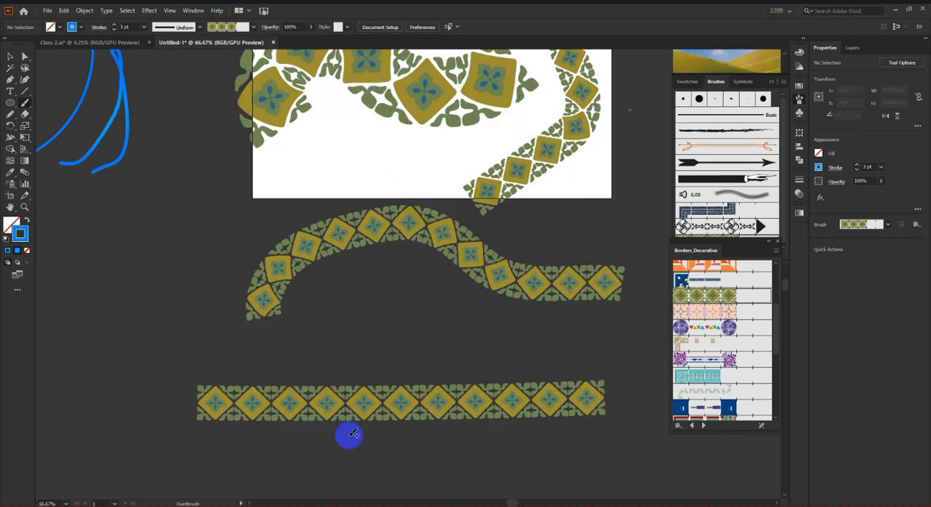
{"action": "scroll", "coordinate": [342, 435], "scroll_direction": "down", "scroll_amount": 1}
{"action": "left_click_drag", "start_coordinate": [266, 436], "coordinate": [614, 446]}
{"action": "scroll", "coordinate": [443, 414], "scroll_direction": "down", "scroll_amount": 2, "text": "alt"}
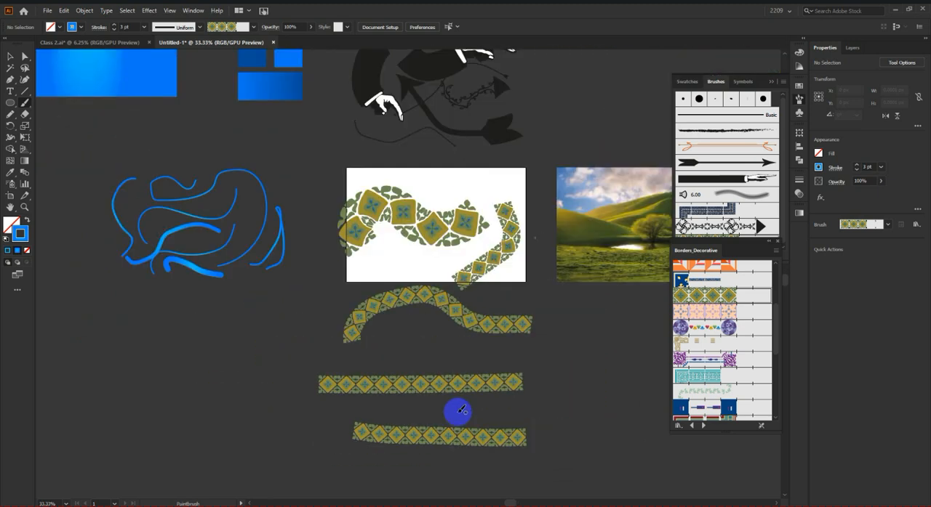
Step: Browse through the brush libraries and load Decorative_Scatter
{"action": "scroll", "coordinate": [473, 276], "scroll_direction": "up", "scroll_amount": 2}
{"action": "scroll", "coordinate": [473, 276], "scroll_direction": "up", "scroll_amount": 3, "text": "alt"}
{"action": "scroll", "coordinate": [725, 391], "scroll_direction": "down", "scroll_amount": 3}
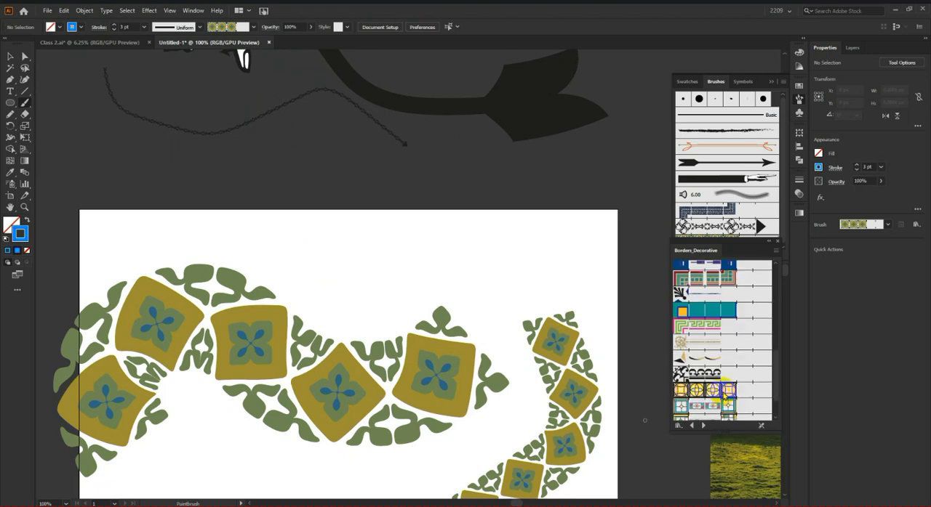
{"action": "scroll", "coordinate": [725, 392], "scroll_direction": "down", "scroll_amount": 3}
{"action": "left_click", "coordinate": [702, 426]}
{"action": "left_click", "coordinate": [702, 426]}
{"action": "left_click", "coordinate": [702, 427]}
{"action": "left_click", "coordinate": [702, 426]}
{"action": "left_click", "coordinate": [703, 427]}
{"action": "left_click", "coordinate": [702, 427]}
{"action": "left_click", "coordinate": [702, 426]}
{"action": "left_click", "coordinate": [702, 427]}
{"action": "left_click", "coordinate": [692, 427]}
{"action": "left_click", "coordinate": [692, 427]}
{"action": "scroll", "coordinate": [731, 384], "scroll_direction": "down", "scroll_amount": 2}
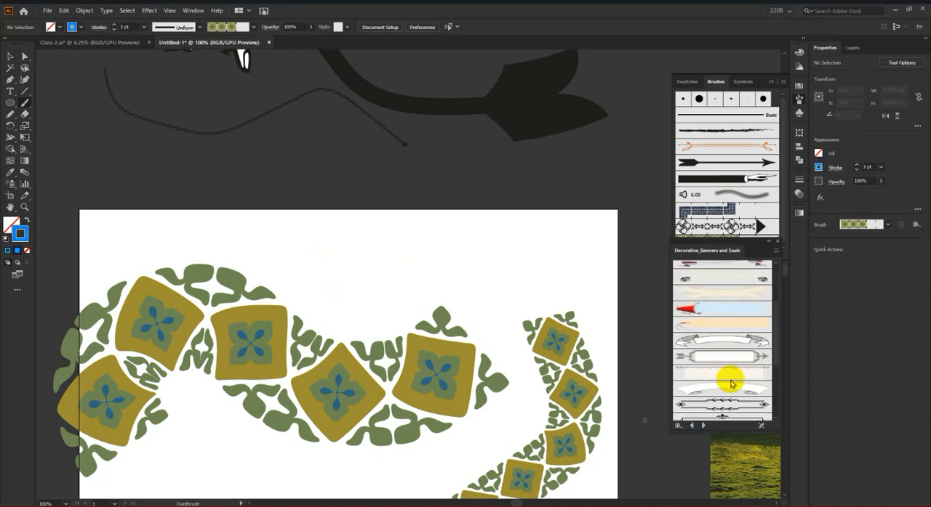
{"action": "left_click", "coordinate": [703, 427]}
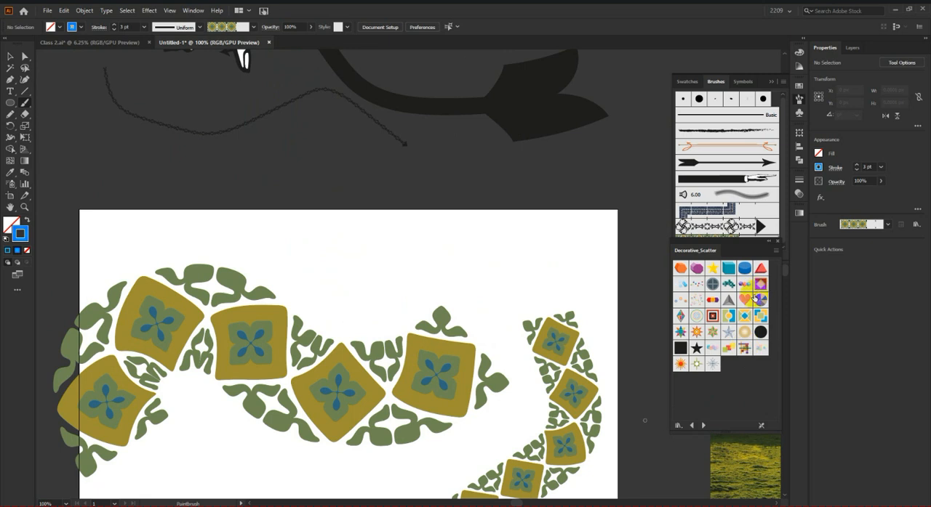
Step: Paint a curved stroke with the Hearts scatter brush and another with the Pie scatter brush along the artboard's upper part
{"action": "left_click", "coordinate": [744, 301]}
{"action": "left_click_drag", "start_coordinate": [383, 239], "coordinate": [544, 245]}
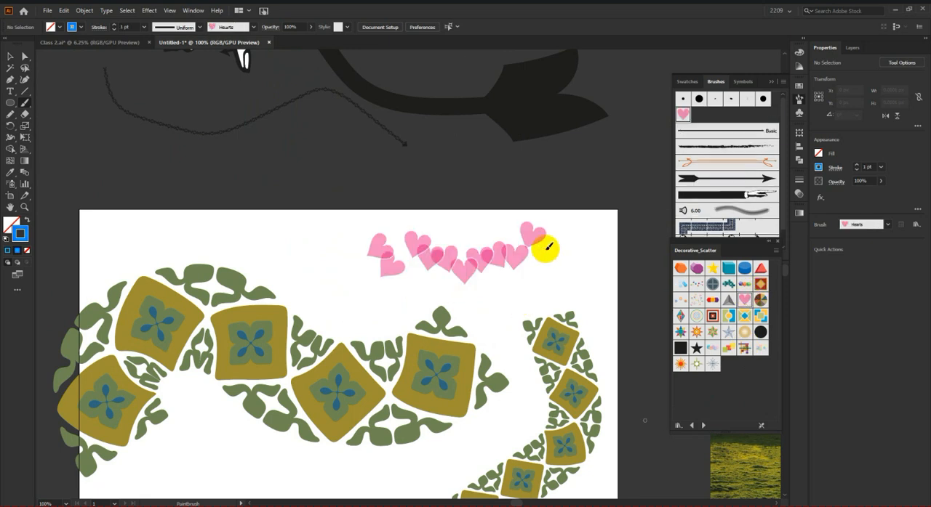
{"action": "left_click", "coordinate": [761, 299]}
{"action": "left_click_drag", "start_coordinate": [373, 292], "coordinate": [195, 233]}
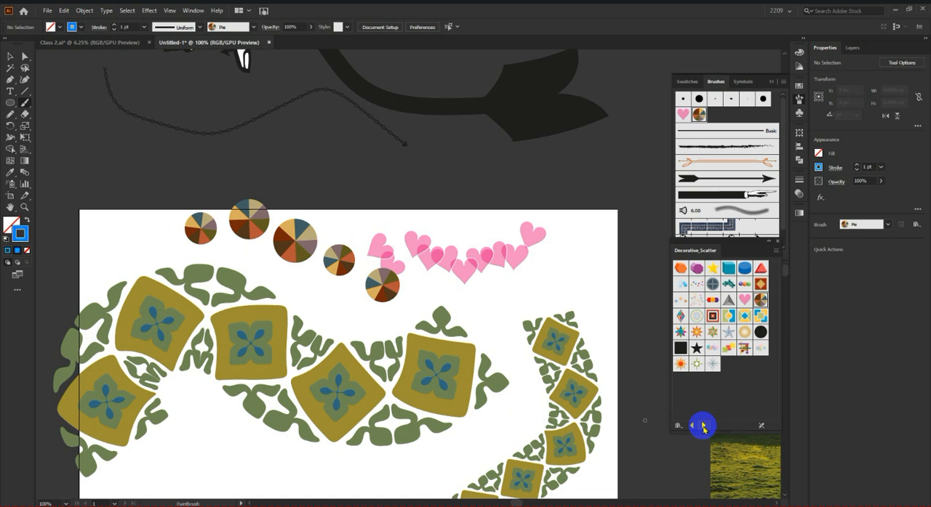
Step: Load Decorative_Text Dividers and paint a long wavy stroke and a short straight one with its star medallion divider in the artboard's lower part
{"action": "left_click", "coordinate": [703, 427]}
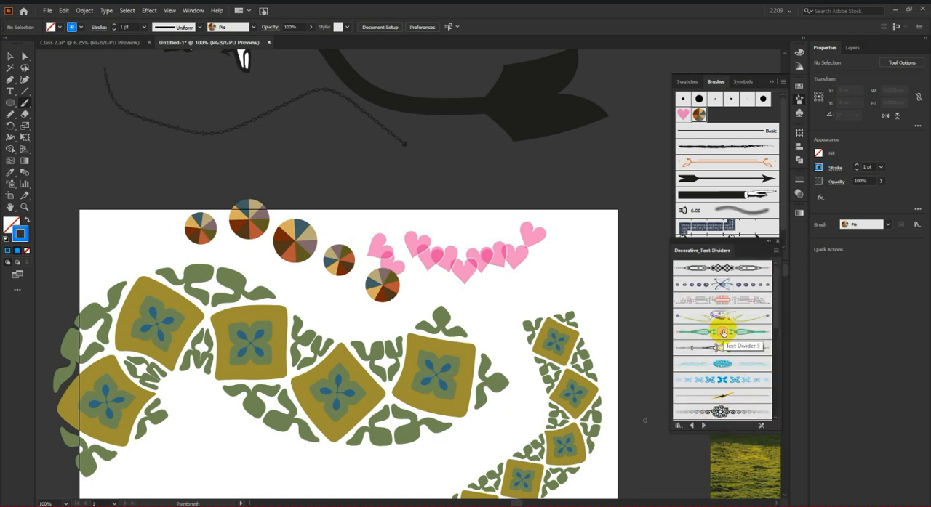
{"action": "left_click", "coordinate": [737, 349]}
{"action": "scroll", "coordinate": [314, 345], "scroll_direction": "down", "scroll_amount": 2}
{"action": "scroll", "coordinate": [291, 346], "scroll_direction": "down", "scroll_amount": 5}
{"action": "mouse_move", "coordinate": [100, 375]}
{"action": "left_mouse_down"}
{"action": "mouse_move", "coordinate": [187, 322]}
{"action": "mouse_move", "coordinate": [378, 338]}
{"action": "left_mouse_up"}
{"action": "scroll", "coordinate": [216, 336], "scroll_direction": "up", "scroll_amount": 3}
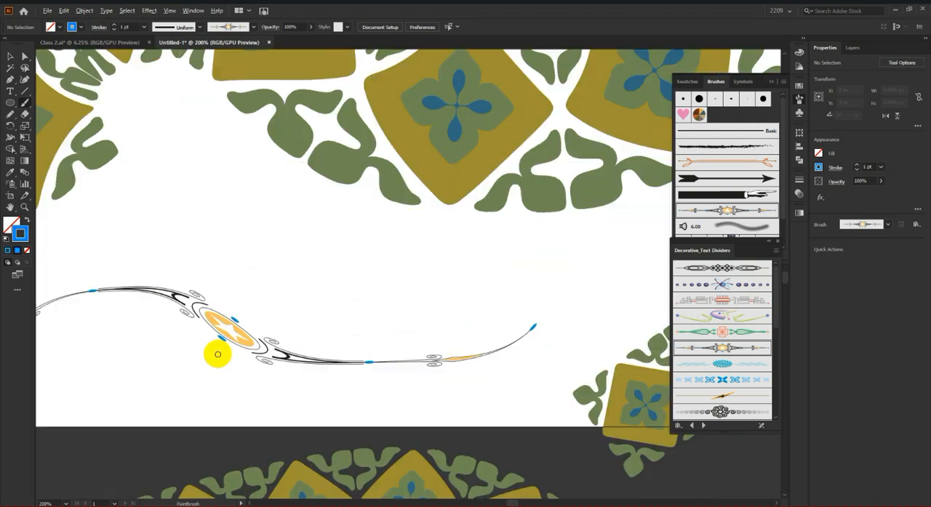
{"action": "left_click_drag", "start_coordinate": [547, 266], "coordinate": [549, 266]}
{"action": "scroll", "coordinate": [359, 281], "scroll_direction": "down", "scroll_amount": 2}
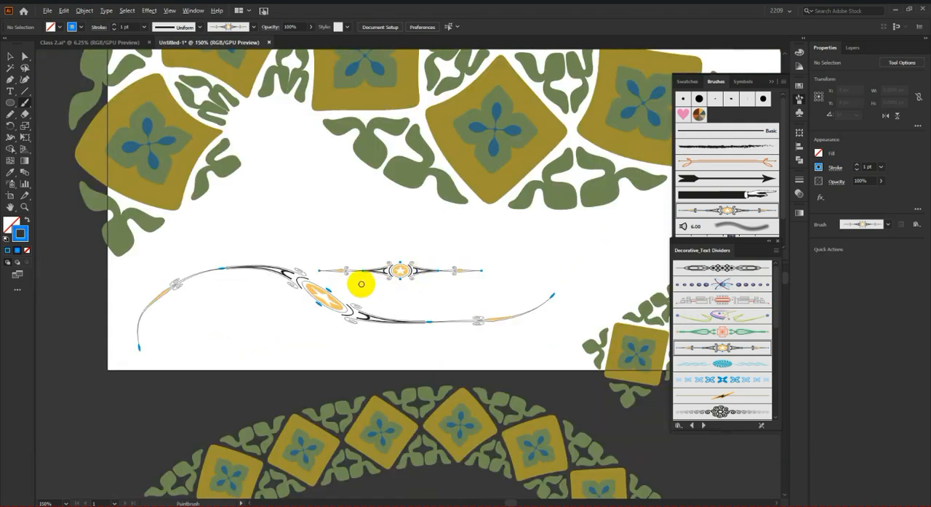
Step: Paint a short straight horizontal stroke with the red swirl and yellow stars text divider near the artboard's bottom edge
{"action": "scroll", "coordinate": [760, 357], "scroll_direction": "down", "scroll_amount": 4}
{"action": "left_click", "coordinate": [730, 305]}
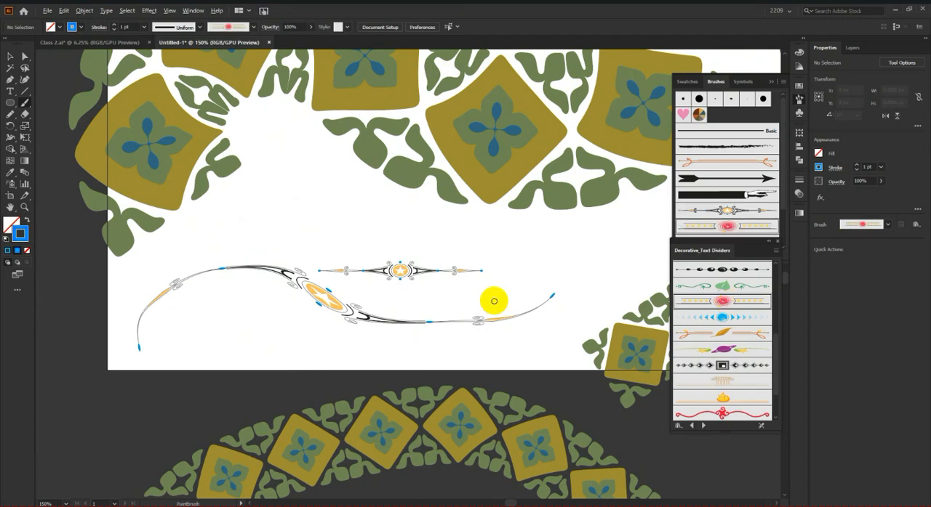
{"action": "scroll", "coordinate": [436, 313], "scroll_direction": "down", "scroll_amount": 4}
{"action": "scroll", "coordinate": [353, 303], "scroll_direction": "up", "scroll_amount": 5}
{"action": "left_click_drag", "start_coordinate": [349, 296], "coordinate": [544, 296]}
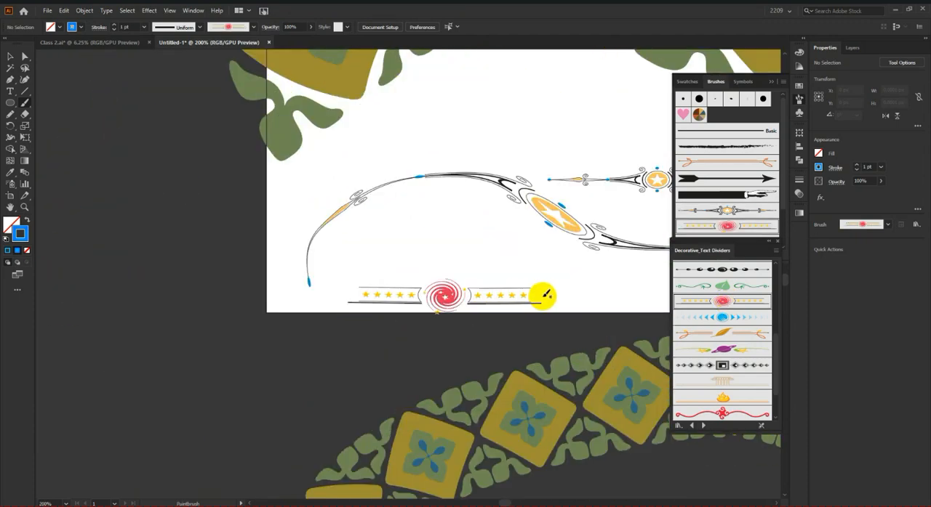
Step: Browse through the brush libraries and load Hand Drawn brushes vector pack
{"action": "scroll", "coordinate": [415, 301], "scroll_direction": "up", "scroll_amount": 5}
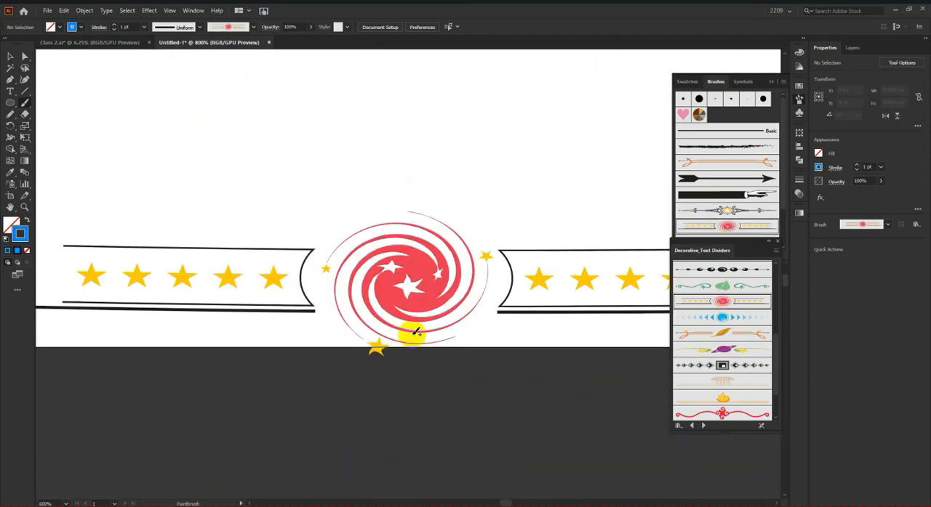
{"action": "scroll", "coordinate": [412, 326], "scroll_direction": "down", "scroll_amount": 2}
{"action": "scroll", "coordinate": [724, 378], "scroll_direction": "down", "scroll_amount": 2}
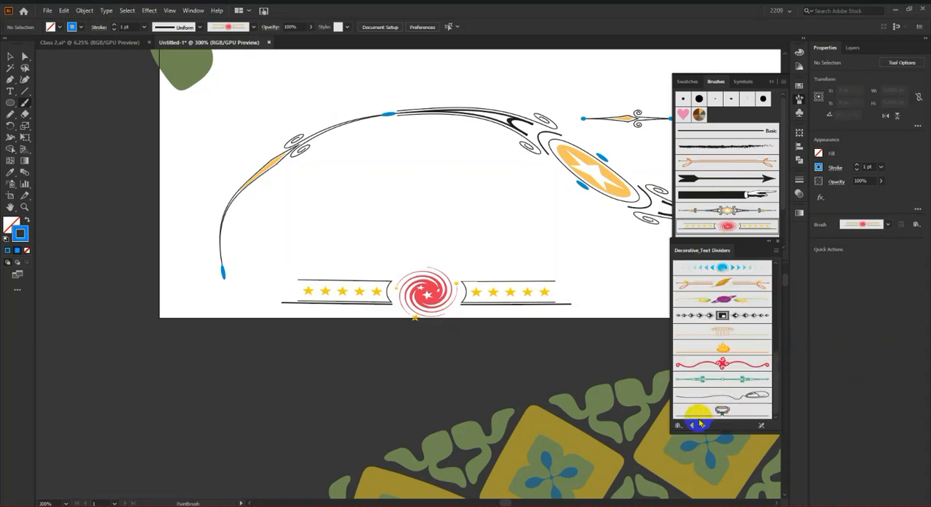
{"action": "left_click", "coordinate": [703, 427]}
{"action": "left_click", "coordinate": [703, 427]}
{"action": "left_click", "coordinate": [703, 426]}
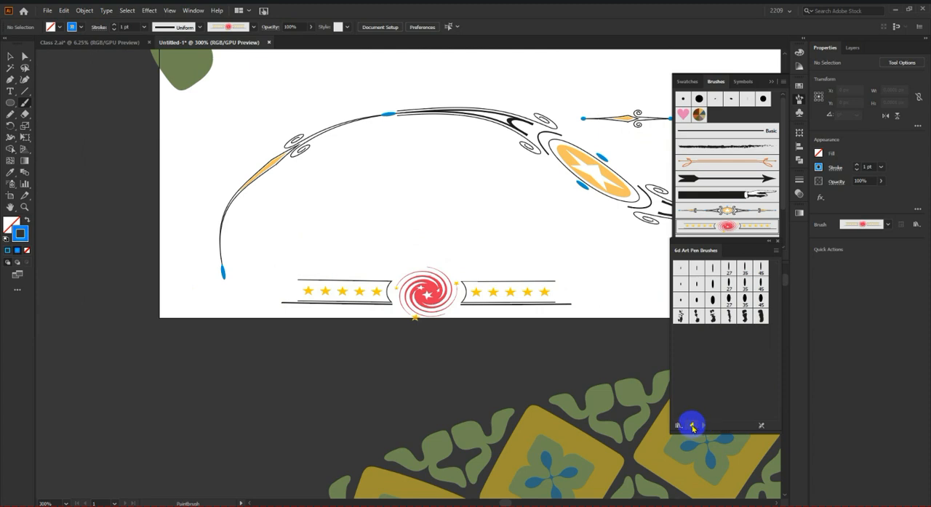
{"action": "left_click", "coordinate": [692, 427]}
{"action": "left_click", "coordinate": [692, 426]}
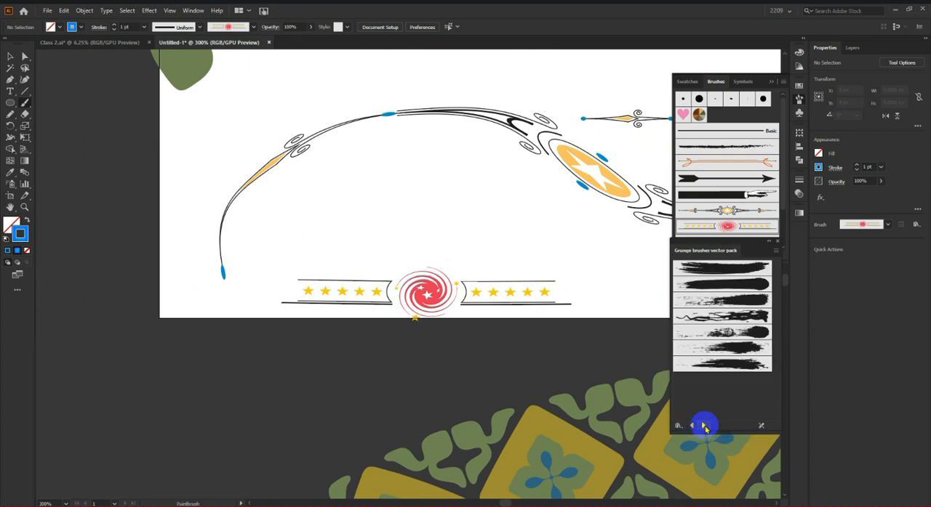
{"action": "left_click", "coordinate": [703, 427]}
Step: Paint a zigzag stroke above the text dividers and another below the artboard's lower-left corner with the library's thick black squiggle brush
{"action": "left_click", "coordinate": [719, 362]}
{"action": "scroll", "coordinate": [443, 400], "scroll_direction": "up", "scroll_amount": 3}
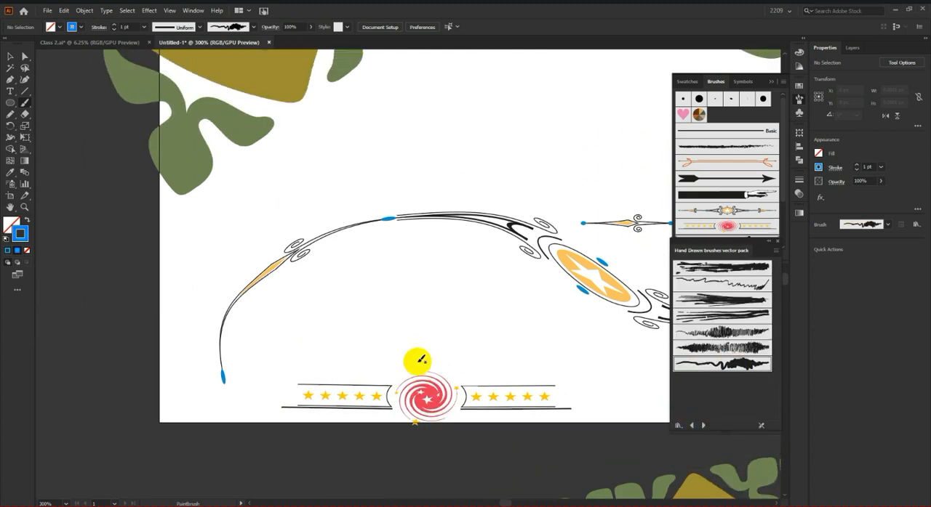
{"action": "scroll", "coordinate": [418, 360], "scroll_direction": "up", "scroll_amount": 1}
{"action": "mouse_move", "coordinate": [291, 206]}
{"action": "left_mouse_down"}
{"action": "mouse_move", "coordinate": [476, 133]}
{"action": "mouse_move", "coordinate": [617, 133]}
{"action": "left_mouse_up"}
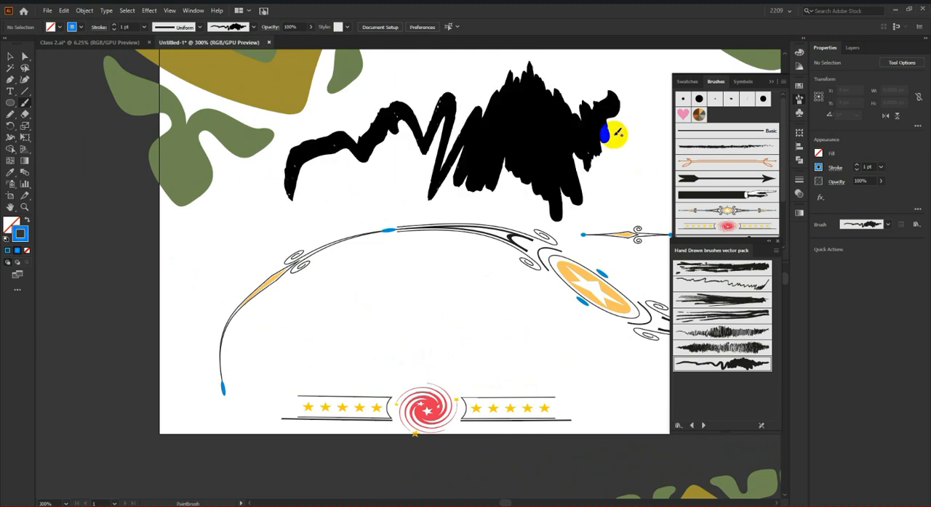
{"action": "scroll", "coordinate": [466, 220], "scroll_direction": "down", "scroll_amount": 1}
{"action": "scroll", "coordinate": [476, 225], "scroll_direction": "down", "scroll_amount": 1}
{"action": "scroll", "coordinate": [437, 247], "scroll_direction": "down", "scroll_amount": 1}
{"action": "mouse_move", "coordinate": [250, 362]}
{"action": "left_mouse_down"}
{"action": "mouse_move", "coordinate": [254, 336]}
{"action": "mouse_move", "coordinate": [377, 355]}
{"action": "left_mouse_up"}
{"action": "scroll", "coordinate": [378, 355], "scroll_direction": "down", "scroll_amount": 2}
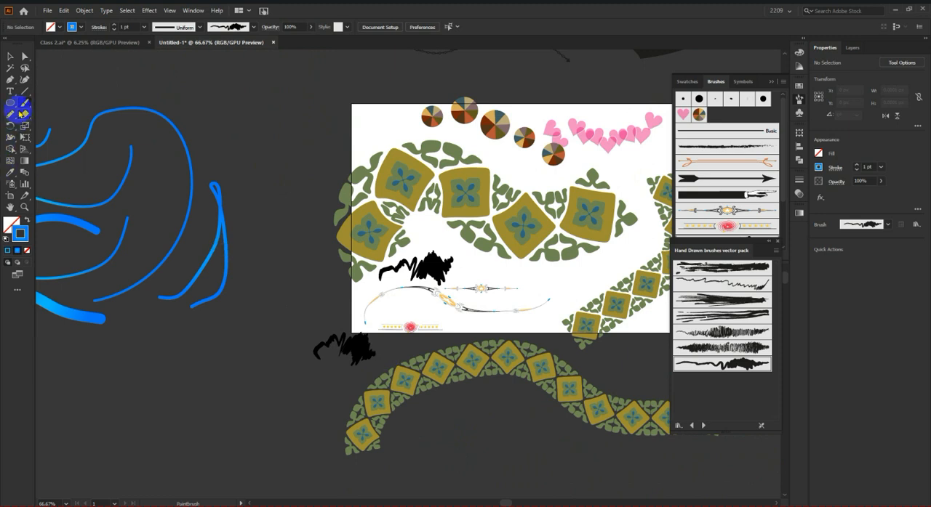
Step: Select all the brush strokes on and below the artboard and move them far to the left, clearing the artboard
{"action": "left_click", "coordinate": [9, 58]}
{"action": "left_click", "coordinate": [264, 199]}
{"action": "scroll", "coordinate": [407, 330], "scroll_direction": "down", "scroll_amount": 2}
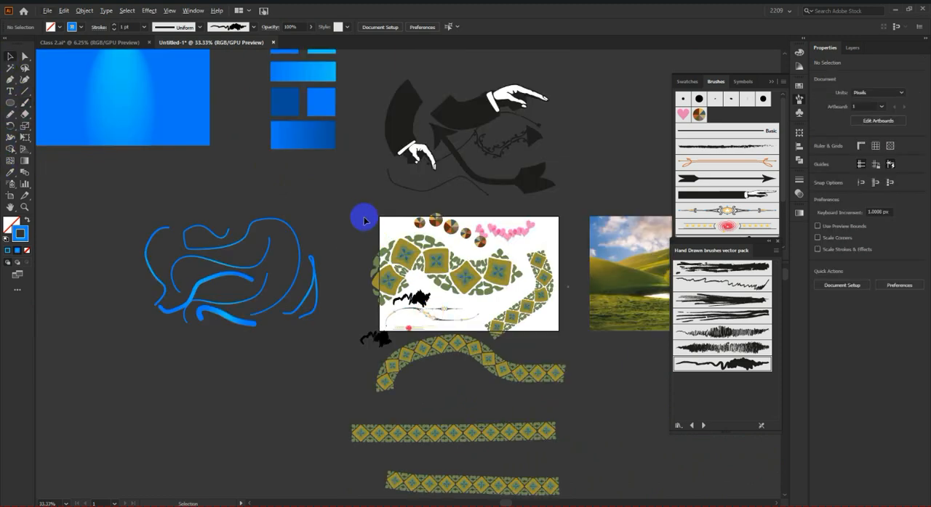
{"action": "left_click", "coordinate": [555, 493]}
{"action": "scroll", "coordinate": [557, 405], "scroll_direction": "down", "scroll_amount": 4}
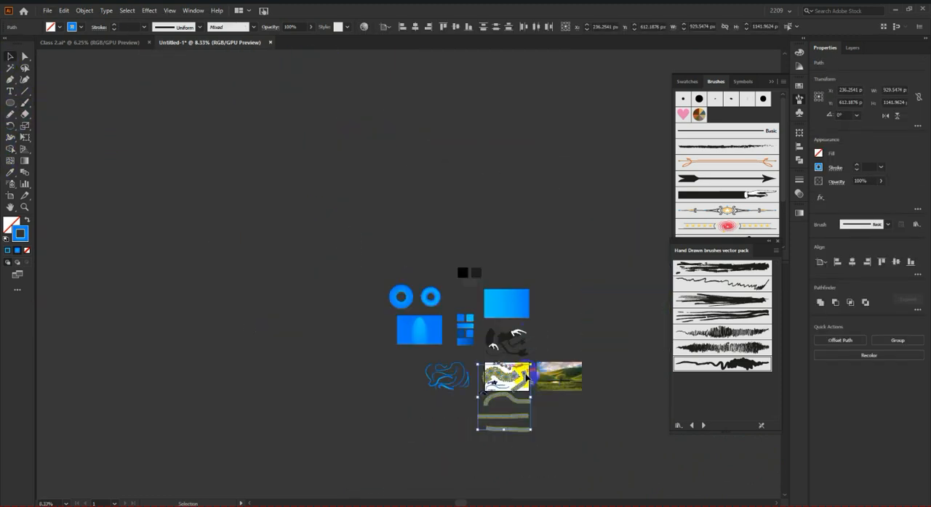
{"action": "left_click_drag", "start_coordinate": [527, 384], "coordinate": [333, 385]}
{"action": "left_click", "coordinate": [397, 451]}
{"action": "scroll", "coordinate": [508, 374], "scroll_direction": "up", "scroll_amount": 5}
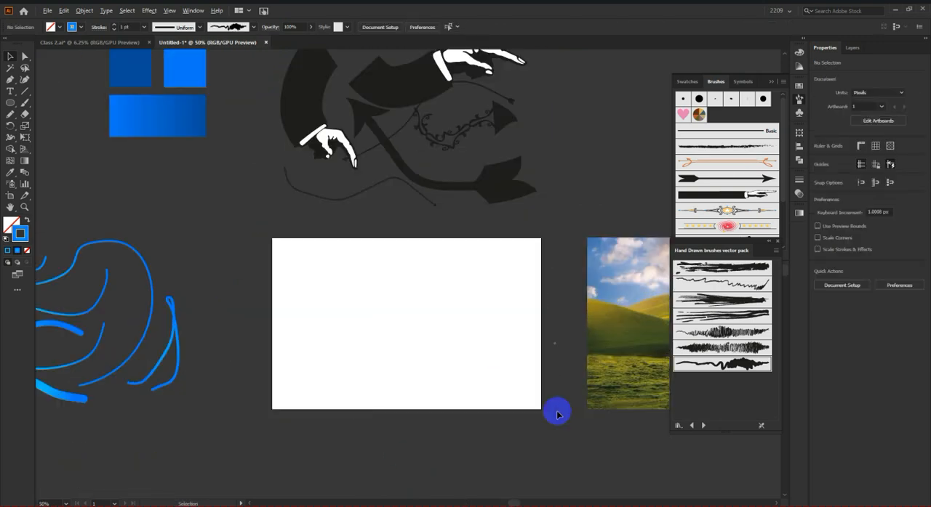
{"action": "scroll", "coordinate": [558, 414], "scroll_direction": "up", "scroll_amount": 1}
{"action": "scroll", "coordinate": [557, 415], "scroll_direction": "up", "scroll_amount": 1}
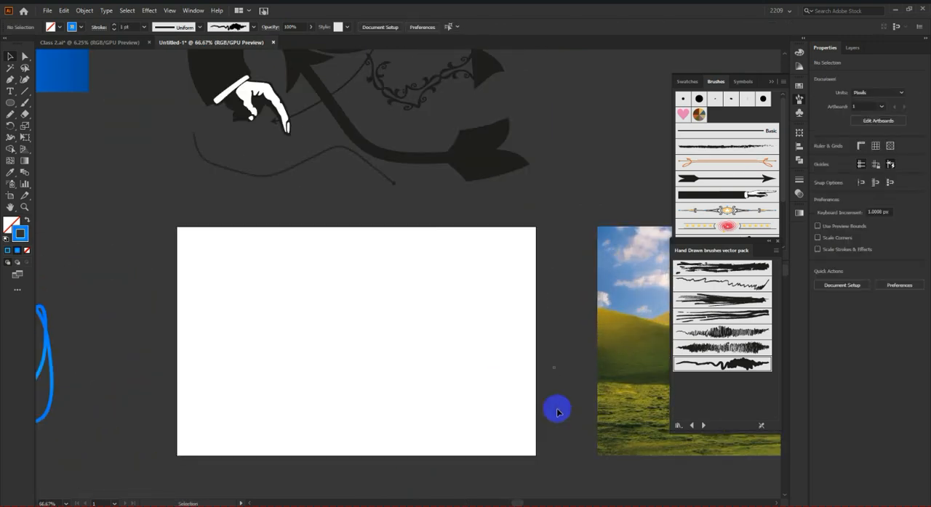
Step: Bring the long curved floral border stroke back onto the artboard and expand its appearance
{"action": "scroll", "coordinate": [557, 408], "scroll_direction": "down", "scroll_amount": 4}
{"action": "scroll", "coordinate": [546, 395], "scroll_direction": "up", "scroll_amount": 1}
{"action": "scroll", "coordinate": [374, 390], "scroll_direction": "down", "scroll_amount": 2}
{"action": "scroll", "coordinate": [271, 395], "scroll_direction": "up", "scroll_amount": 2}
{"action": "mouse_move", "coordinate": [271, 395]}
{"action": "left_mouse_down"}
{"action": "mouse_move", "coordinate": [279, 423]}
{"action": "mouse_move", "coordinate": [603, 432]}
{"action": "mouse_move", "coordinate": [552, 432]}
{"action": "mouse_move", "coordinate": [557, 393]}
{"action": "mouse_move", "coordinate": [578, 394]}
{"action": "mouse_move", "coordinate": [562, 380]}
{"action": "left_mouse_up"}
{"action": "scroll", "coordinate": [578, 393], "scroll_direction": "up", "scroll_amount": 5}
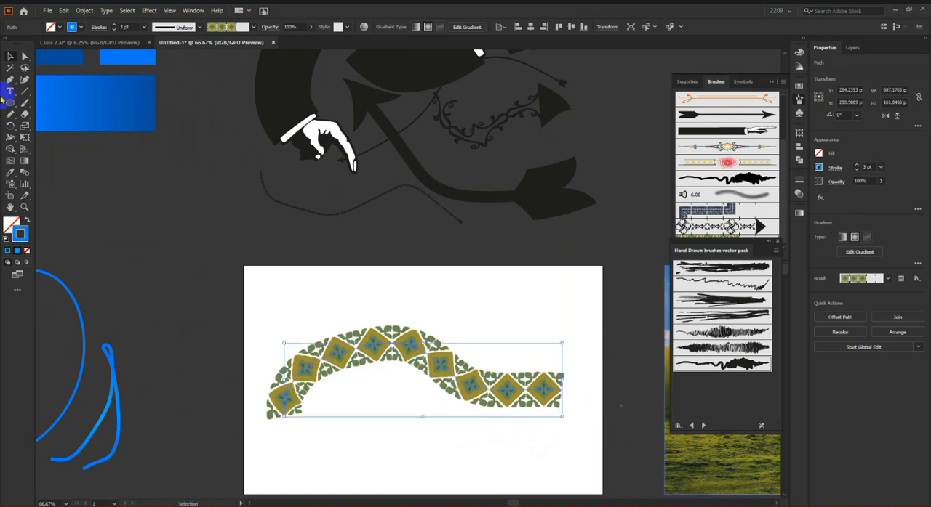
{"action": "left_click", "coordinate": [95, 11]}
{"action": "left_click", "coordinate": [167, 136]}
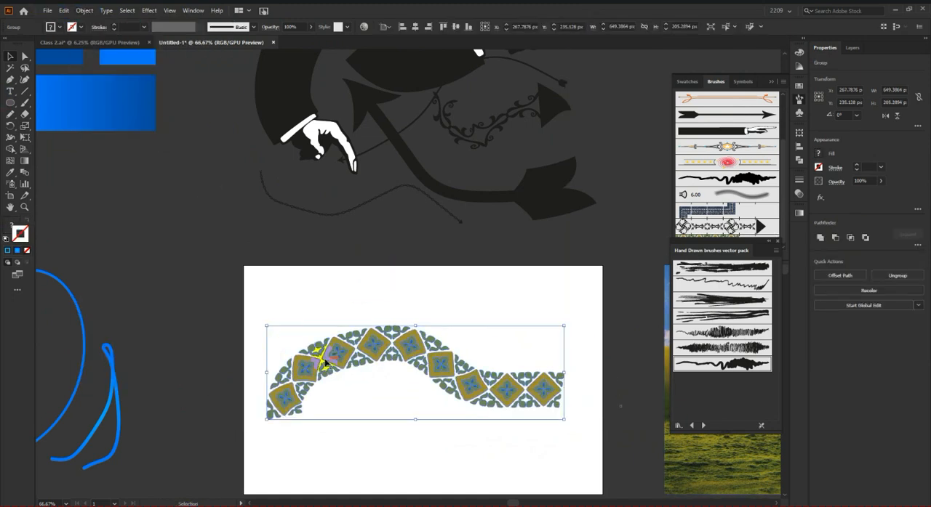
Step: Ungroup the expanded border artwork and then one of its diamond tile groups into separately selectable pieces
{"action": "scroll", "coordinate": [324, 359], "scroll_direction": "up", "scroll_amount": 4}
{"action": "left_click", "coordinate": [354, 210]}
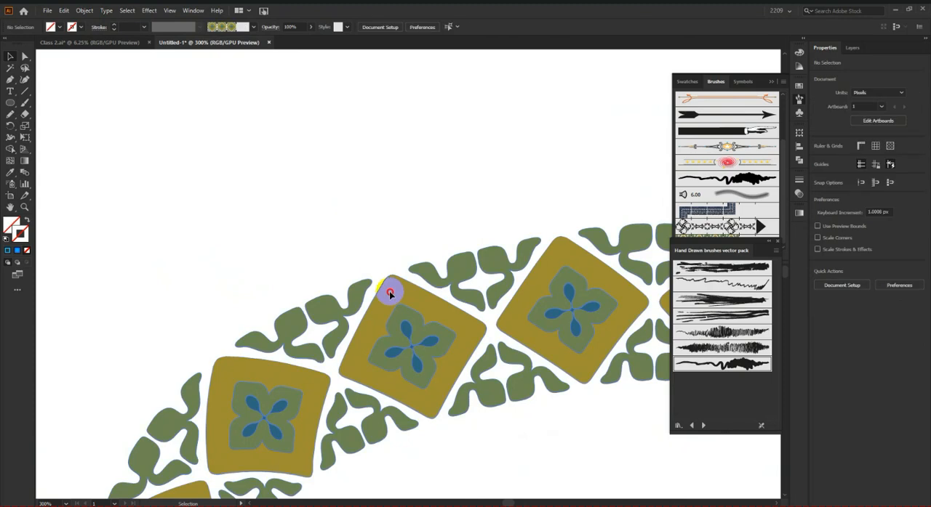
{"action": "right_click", "coordinate": [390, 293]}
{"action": "left_click", "coordinate": [442, 370]}
{"action": "left_click", "coordinate": [357, 212]}
{"action": "left_click", "coordinate": [346, 302]}
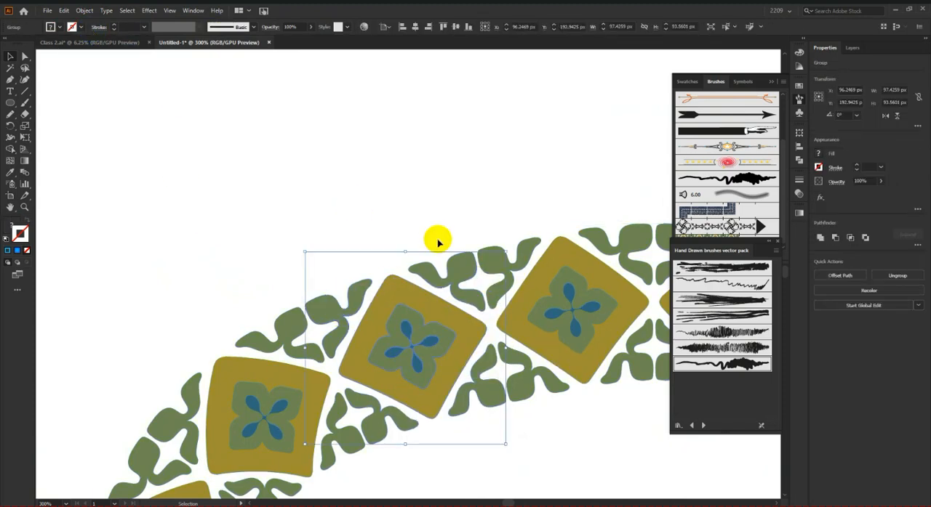
{"action": "right_click", "coordinate": [451, 186]}
{"action": "left_click", "coordinate": [498, 256]}
Step: Fill the background shape of the third diamond tile with a greyish-pink swatch
{"action": "left_click", "coordinate": [416, 308]}
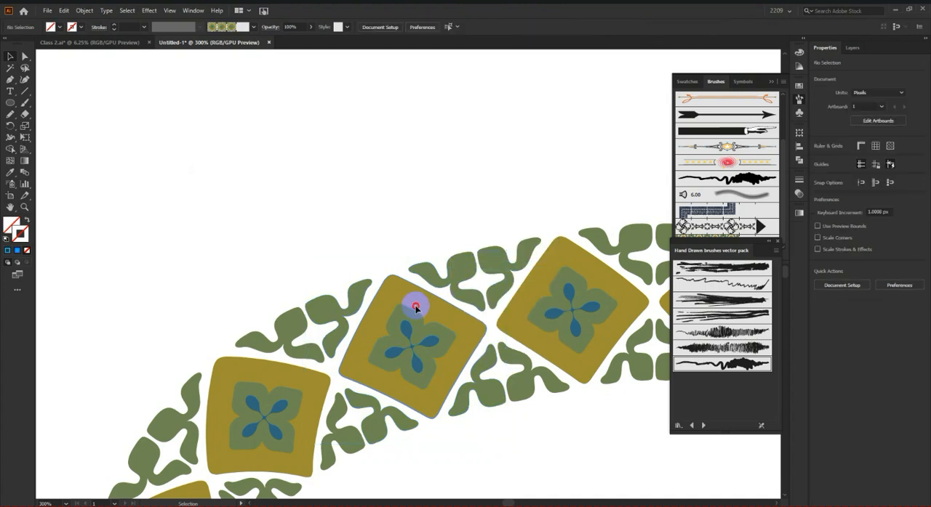
{"action": "left_click", "coordinate": [56, 28]}
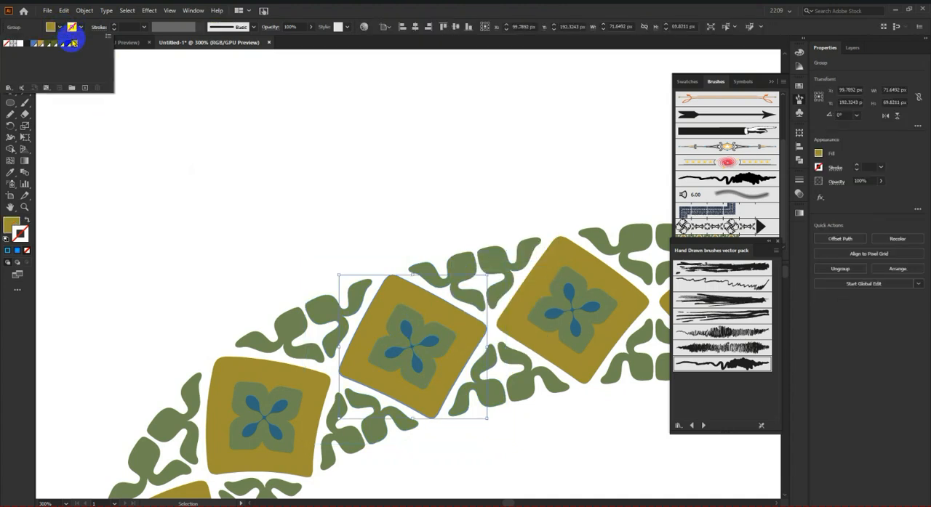
{"action": "left_click", "coordinate": [75, 42]}
{"action": "left_click", "coordinate": [375, 249]}
{"action": "key", "text": "ctrl+0"}
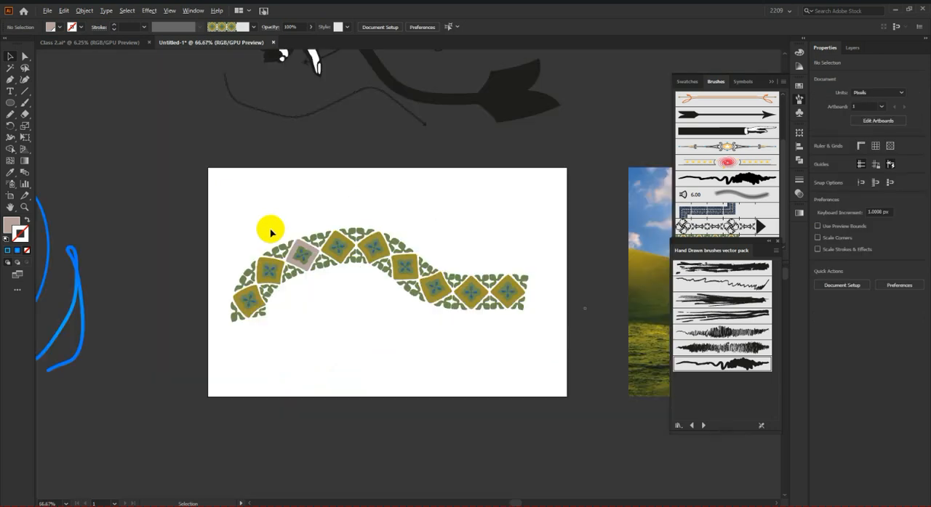
Step: Move the floral border artwork off the artboard to the left and close the Hand Drawn brush library
{"action": "key", "text": "ctrl+alt+0"}
{"action": "mouse_move", "coordinate": [364, 253]}
{"action": "left_mouse_down"}
{"action": "mouse_move", "coordinate": [271, 371]}
{"action": "mouse_move", "coordinate": [187, 316]}
{"action": "left_mouse_up"}
{"action": "left_click", "coordinate": [326, 333]}
{"action": "key", "text": "ctrl+0"}
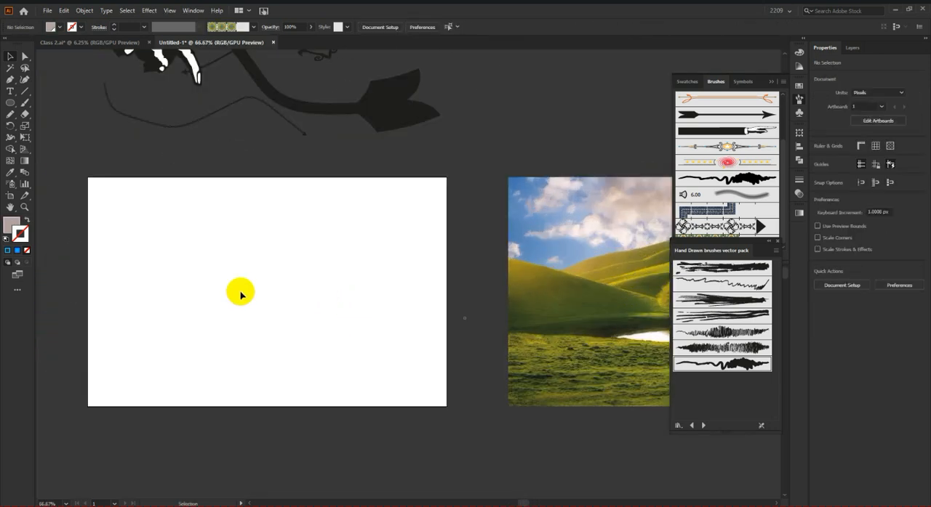
{"action": "scroll", "coordinate": [240, 293], "scroll_direction": "up", "scroll_amount": 1}
{"action": "left_click", "coordinate": [797, 216]}
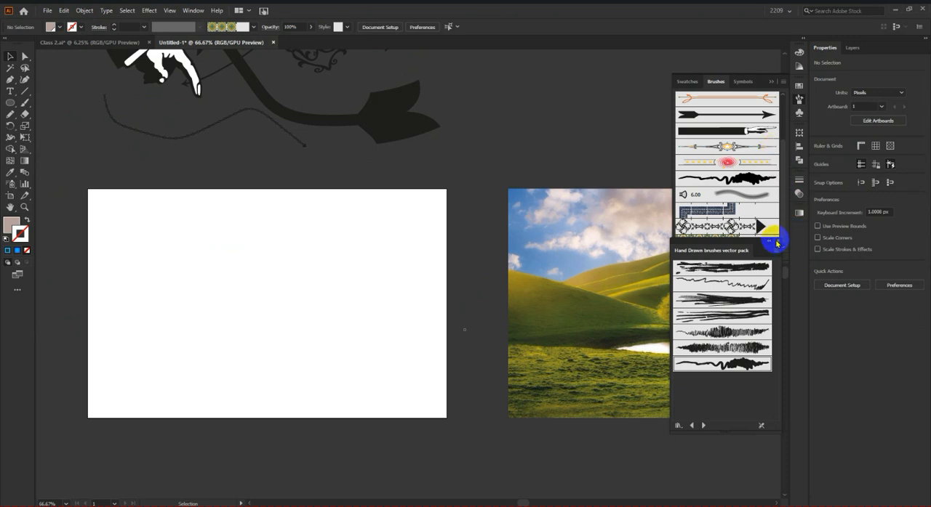
{"action": "left_click", "coordinate": [776, 243]}
{"action": "scroll", "coordinate": [724, 176], "scroll_direction": "up", "scroll_amount": 3}
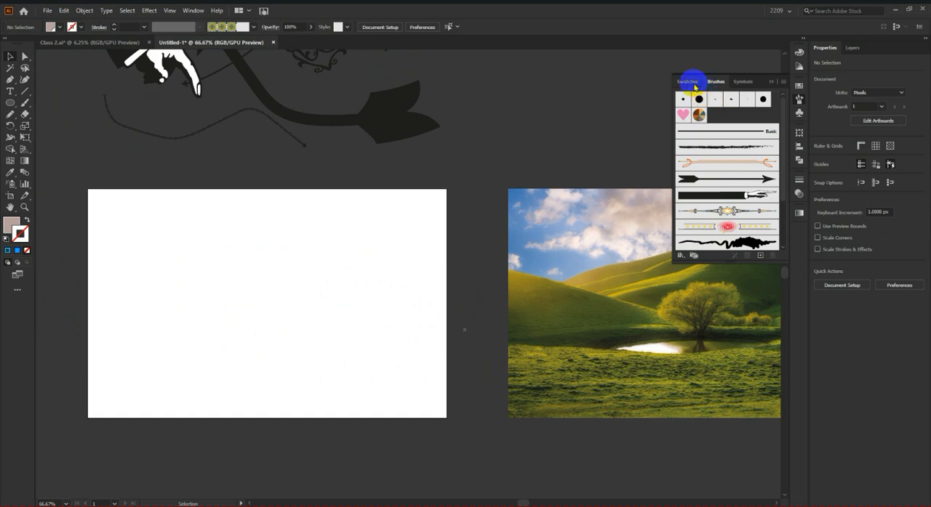
Step: Draw a wide, flat rectangle about 478 by 73 px across the middle of the artboard
{"action": "left_click", "coordinate": [10, 103]}
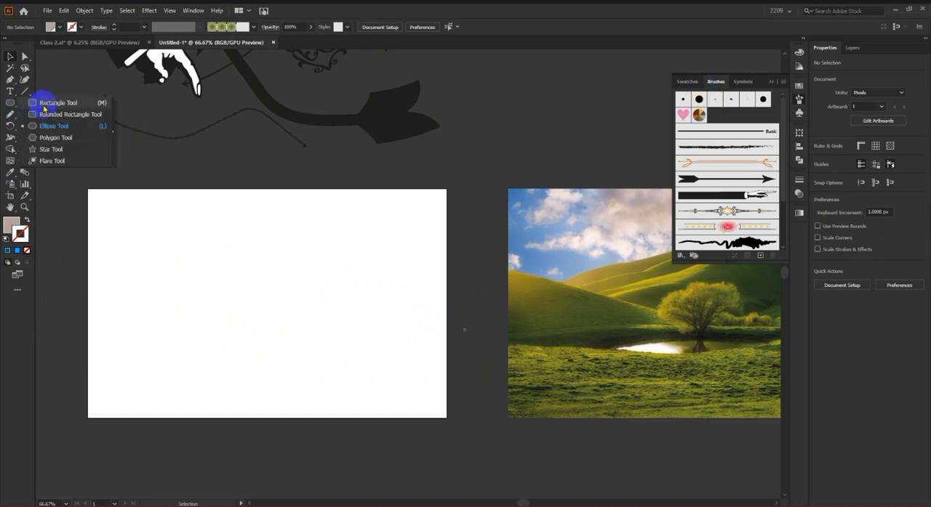
{"action": "left_click", "coordinate": [43, 106]}
{"action": "left_click_drag", "start_coordinate": [164, 257], "coordinate": [383, 290]}
Step: Average the rectangle's two right-hand anchor points on both axes to taper it to a point
{"action": "left_click", "coordinate": [24, 55]}
{"action": "left_click_drag", "start_coordinate": [357, 225], "coordinate": [461, 357]}
{"action": "right_click", "coordinate": [379, 284]}
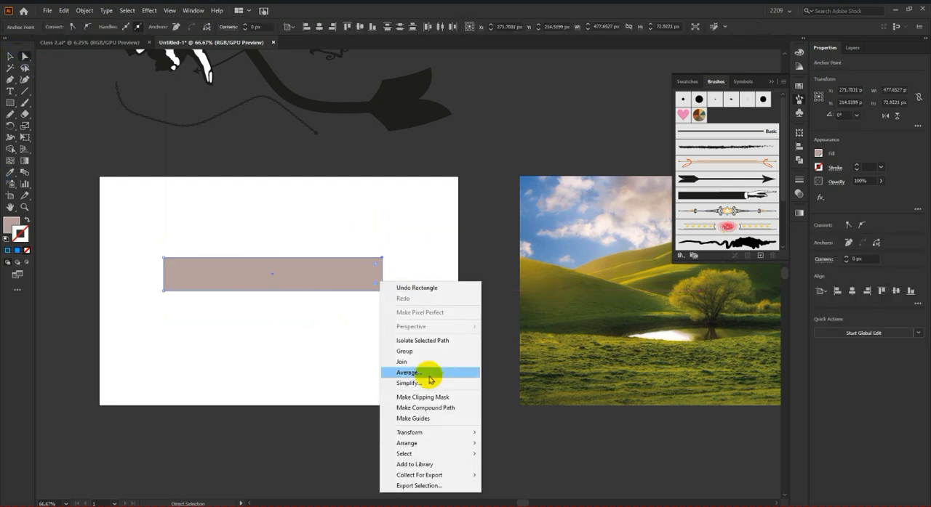
{"action": "left_click", "coordinate": [429, 373]}
{"action": "left_click", "coordinate": [500, 199]}
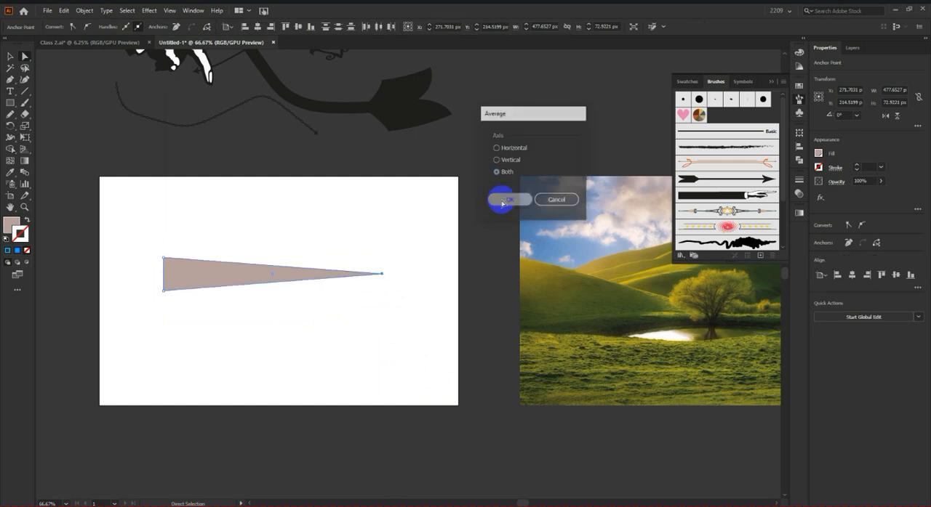
{"action": "scroll", "coordinate": [136, 331], "scroll_direction": "up", "scroll_amount": 1}
Step: Enlarge the brush list and create a new Art Brush from the tapered shape with the default options
{"action": "left_click", "coordinate": [13, 56]}
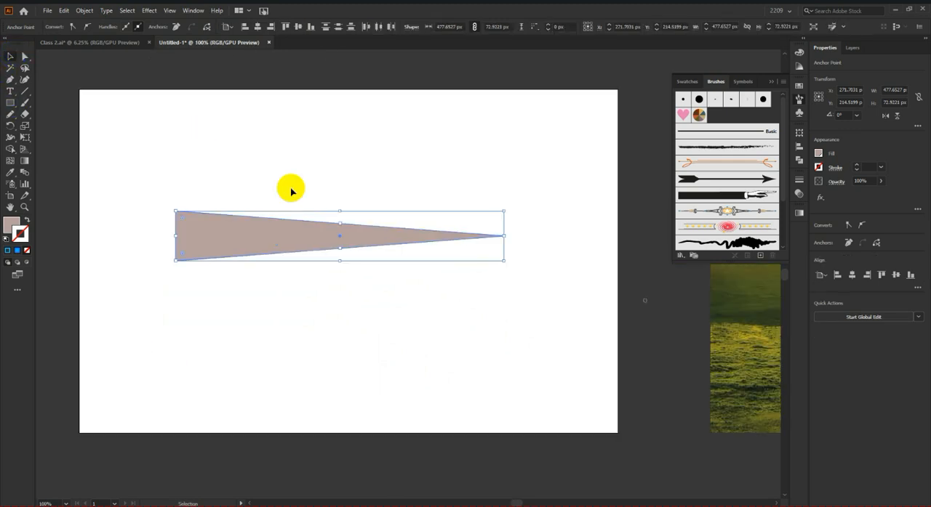
{"action": "left_click", "coordinate": [498, 318]}
{"action": "left_click_drag", "start_coordinate": [719, 264], "coordinate": [744, 378]}
{"action": "left_click", "coordinate": [258, 240]}
{"action": "mouse_move", "coordinate": [258, 242]}
{"action": "left_mouse_down"}
{"action": "mouse_move", "coordinate": [661, 316]}
{"action": "mouse_move", "coordinate": [738, 344]}
{"action": "mouse_move", "coordinate": [738, 337]}
{"action": "left_mouse_up"}
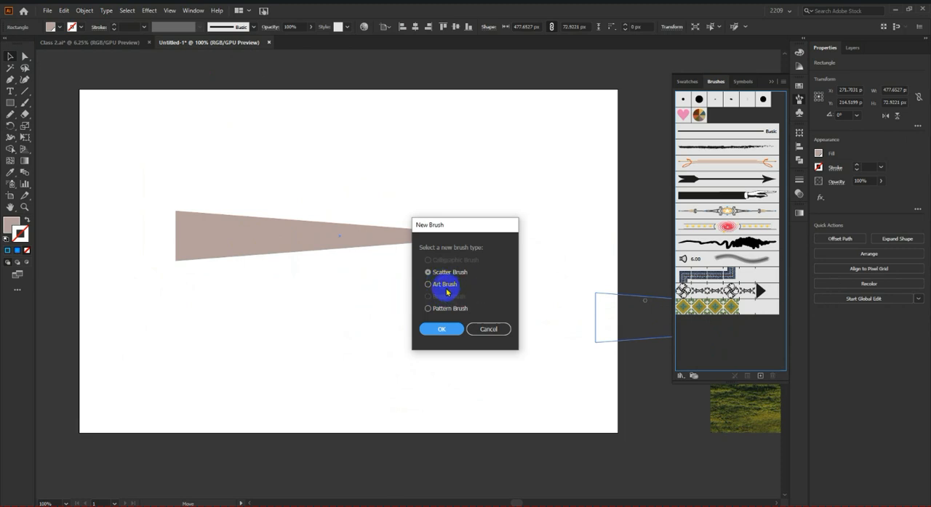
{"action": "left_click", "coordinate": [453, 334]}
{"action": "left_click", "coordinate": [539, 387]}
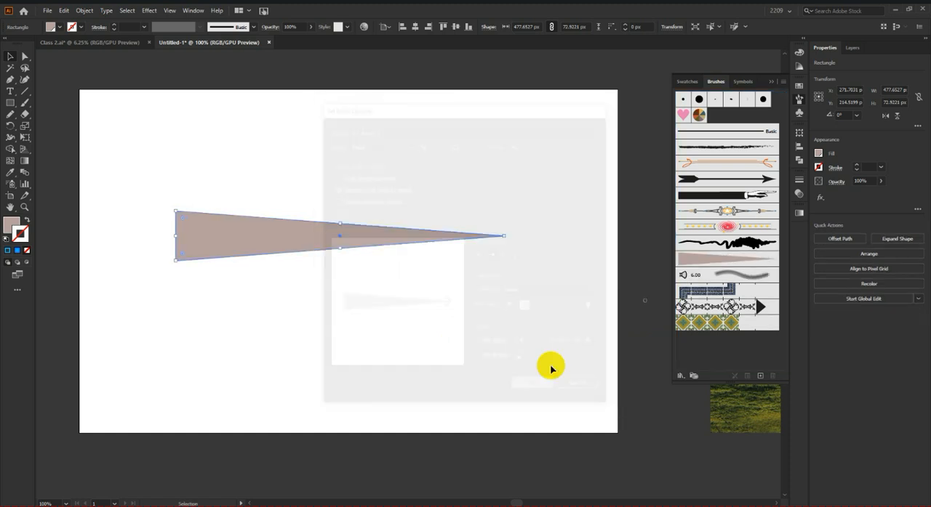
{"action": "left_click", "coordinate": [515, 349]}
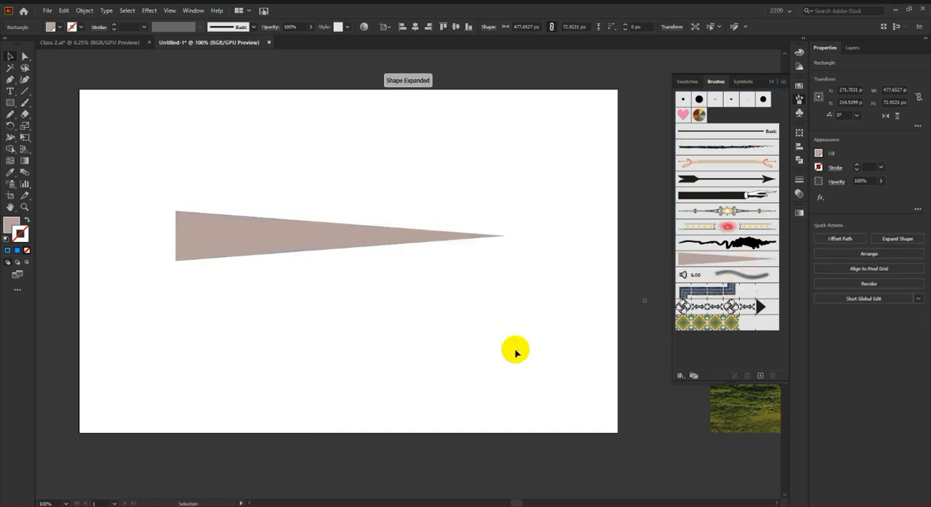
Step: Move the tapered shape off the artboard to the upper left and choose the new tapered brush for the Paintbrush tool
{"action": "scroll", "coordinate": [453, 308], "scroll_direction": "down", "scroll_amount": 2}
{"action": "left_click_drag", "start_coordinate": [350, 264], "coordinate": [173, 152]}
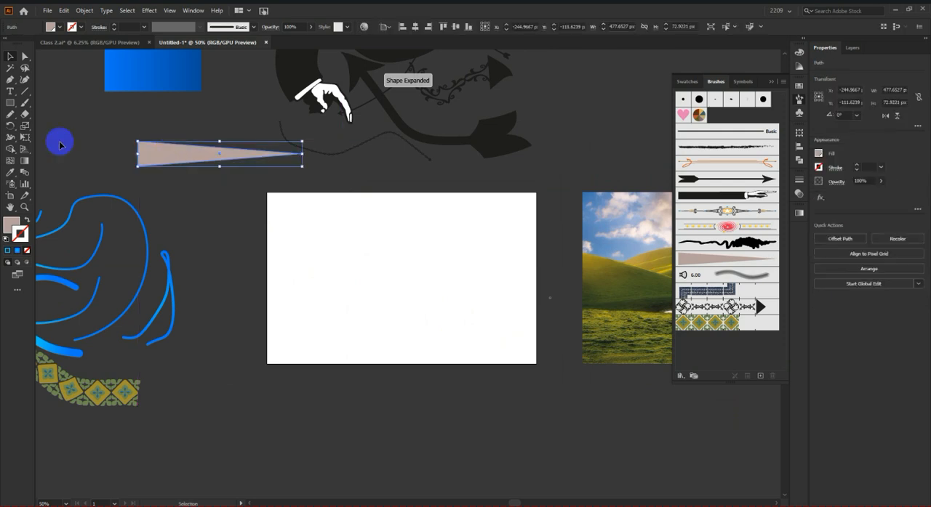
{"action": "left_click", "coordinate": [20, 106]}
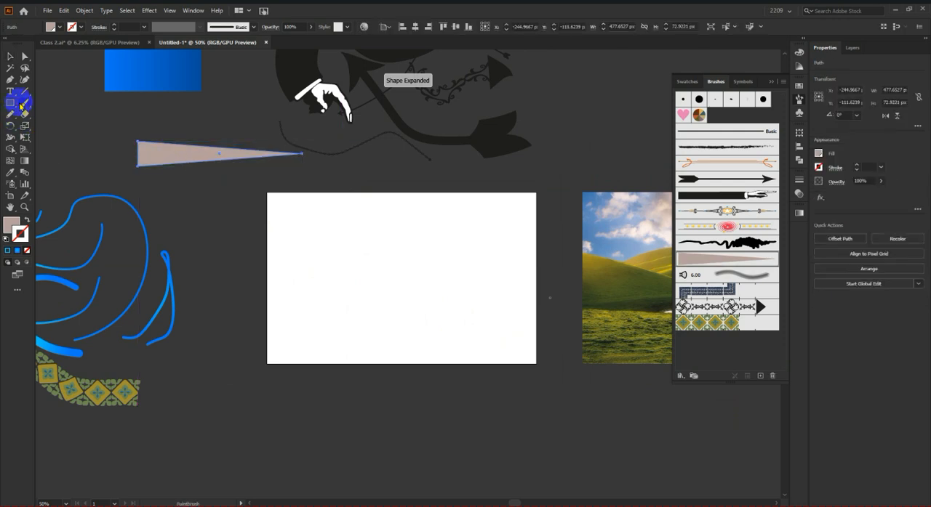
{"action": "left_click", "coordinate": [731, 264]}
{"action": "scroll", "coordinate": [220, 114], "scroll_direction": "up", "scroll_amount": 1}
{"action": "left_click", "coordinate": [107, 97]}
{"action": "key", "text": "ctrl+z"}
{"action": "left_click", "coordinate": [133, 131]}
{"action": "left_click", "coordinate": [24, 104]}
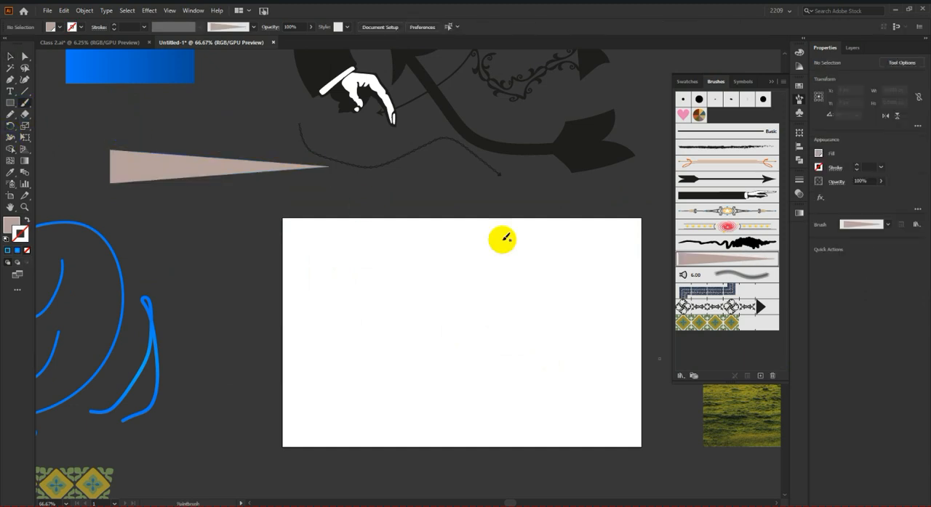
Step: Paint an arched stroke and a short, nearly straight stroke beneath it on the artboard with the tapered brush
{"action": "mouse_move", "coordinate": [550, 301]}
{"action": "left_mouse_down"}
{"action": "mouse_move", "coordinate": [428, 320]}
{"action": "mouse_move", "coordinate": [395, 388]}
{"action": "left_mouse_up"}
{"action": "scroll", "coordinate": [509, 390], "scroll_direction": "down", "scroll_amount": 1}
{"action": "scroll", "coordinate": [516, 391], "scroll_direction": "up", "scroll_amount": 2}
{"action": "left_click_drag", "start_coordinate": [187, 312], "coordinate": [615, 353]}
{"action": "scroll", "coordinate": [420, 301], "scroll_direction": "down", "scroll_amount": 2}
{"action": "scroll", "coordinate": [421, 302], "scroll_direction": "down", "scroll_amount": 2}
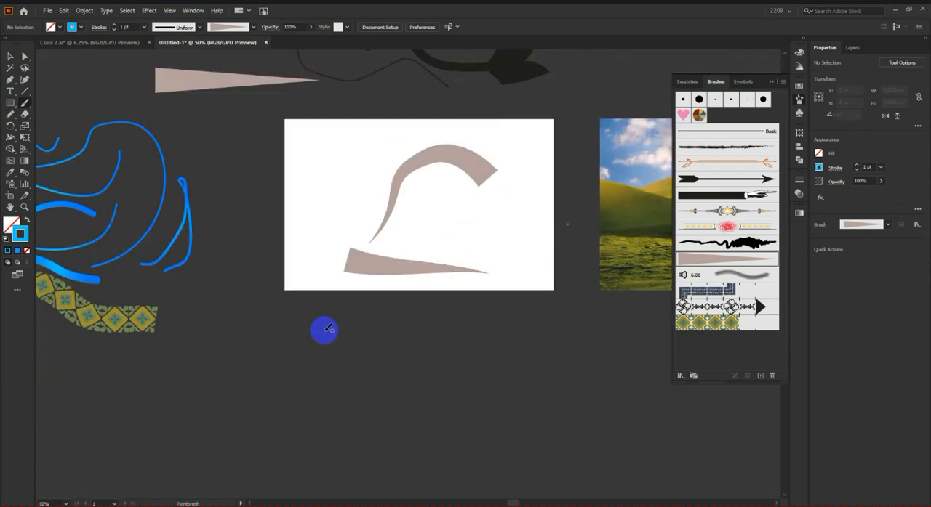
Step: Paint three long wavy tapered strokes outside the artboard, two below it and one beyond the right side of the landscape image
{"action": "left_click_drag", "start_coordinate": [746, 477], "coordinate": [748, 478]}
{"action": "scroll", "coordinate": [524, 385], "scroll_direction": "down", "scroll_amount": 3}
{"action": "scroll", "coordinate": [541, 387], "scroll_direction": "down", "scroll_amount": 4}
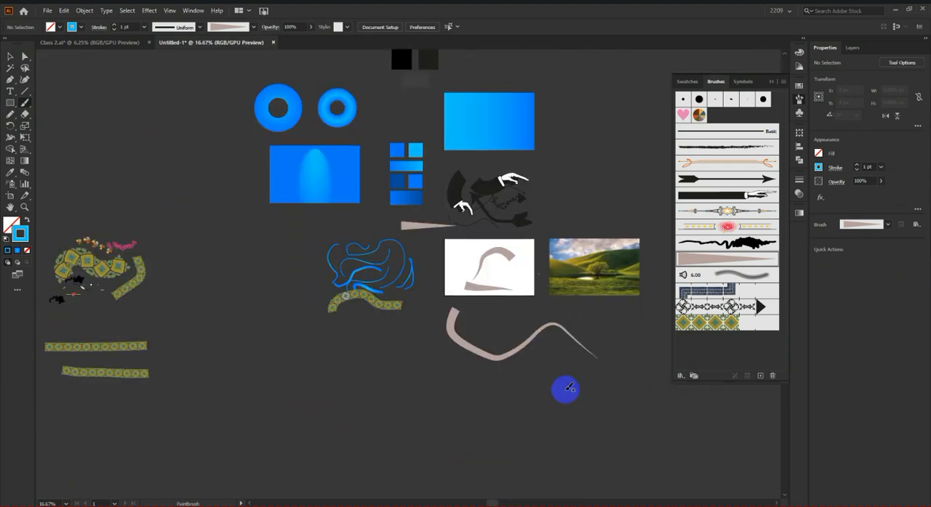
{"action": "scroll", "coordinate": [553, 399], "scroll_direction": "up", "scroll_amount": 3}
{"action": "mouse_move", "coordinate": [580, 438]}
{"action": "left_mouse_down"}
{"action": "mouse_move", "coordinate": [589, 340]}
{"action": "mouse_move", "coordinate": [519, 270]}
{"action": "mouse_move", "coordinate": [346, 366]}
{"action": "mouse_move", "coordinate": [135, 316]}
{"action": "left_mouse_up"}
{"action": "scroll", "coordinate": [359, 405], "scroll_direction": "down", "scroll_amount": 3}
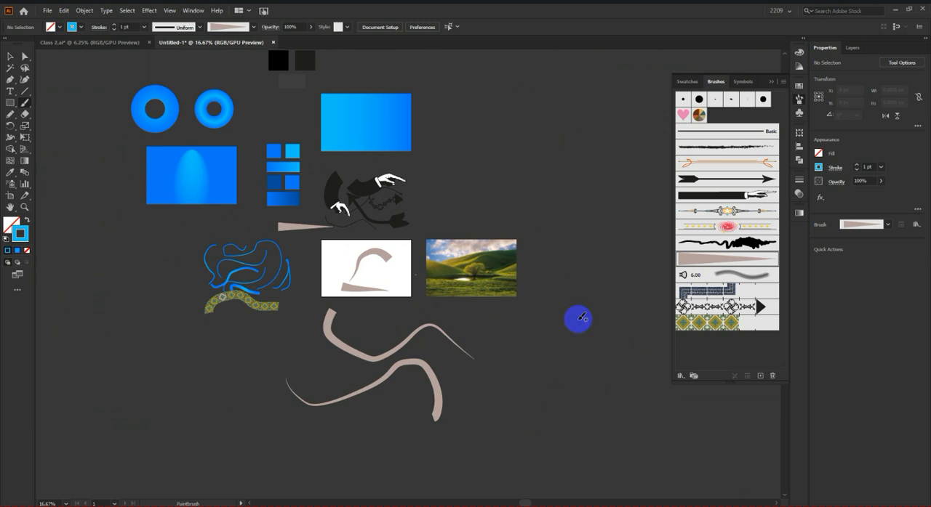
{"action": "scroll", "coordinate": [577, 315], "scroll_direction": "up", "scroll_amount": 1}
{"action": "mouse_move", "coordinate": [521, 213]}
{"action": "left_mouse_down"}
{"action": "mouse_move", "coordinate": [586, 317]}
{"action": "mouse_move", "coordinate": [555, 428]}
{"action": "left_mouse_up"}
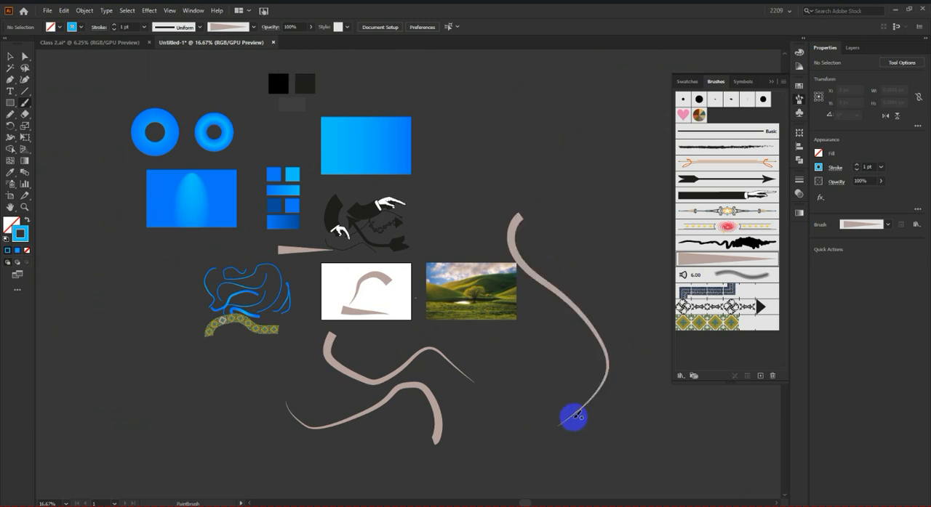
Step: Delete the three long tapered strokes outside the artboard and the two tapered strokes on it
{"action": "left_click", "coordinate": [11, 173]}
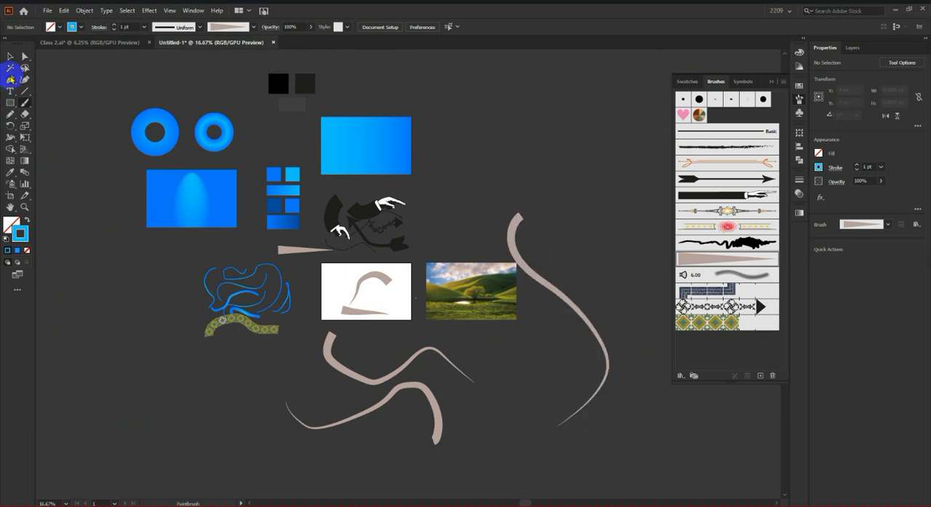
{"action": "left_click", "coordinate": [10, 56]}
{"action": "scroll", "coordinate": [511, 306], "scroll_direction": "down", "scroll_amount": 2}
{"action": "scroll", "coordinate": [554, 340], "scroll_direction": "up", "scroll_amount": 2}
{"action": "left_click_drag", "start_coordinate": [572, 314], "coordinate": [296, 428]}
{"action": "key", "text": "Delete"}
{"action": "left_click_drag", "start_coordinate": [318, 251], "coordinate": [397, 366]}
{"action": "left_click", "coordinate": [307, 252]}
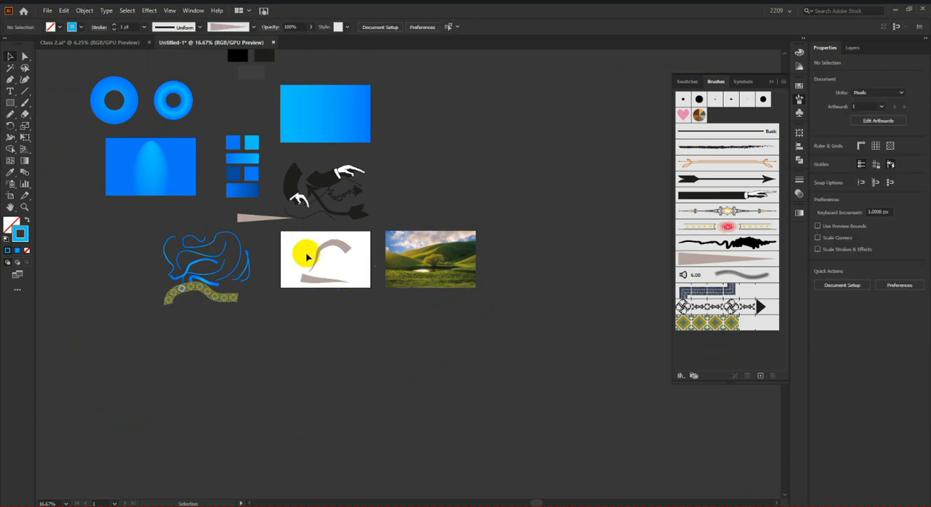
{"action": "key", "text": "Delete"}
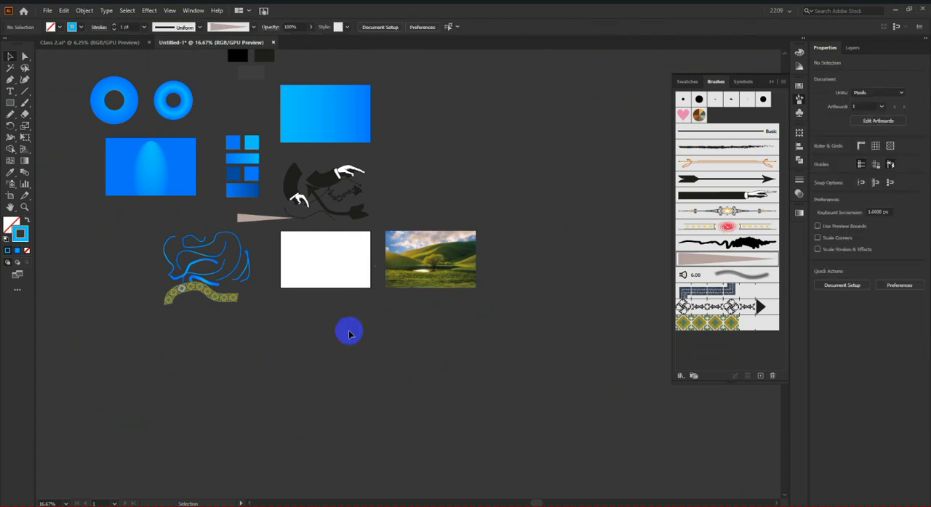
Step: Open the dialog for saving the current brushes as a library, view its default folder, and cancel it
{"action": "scroll", "coordinate": [322, 252], "scroll_direction": "up", "scroll_amount": 2}
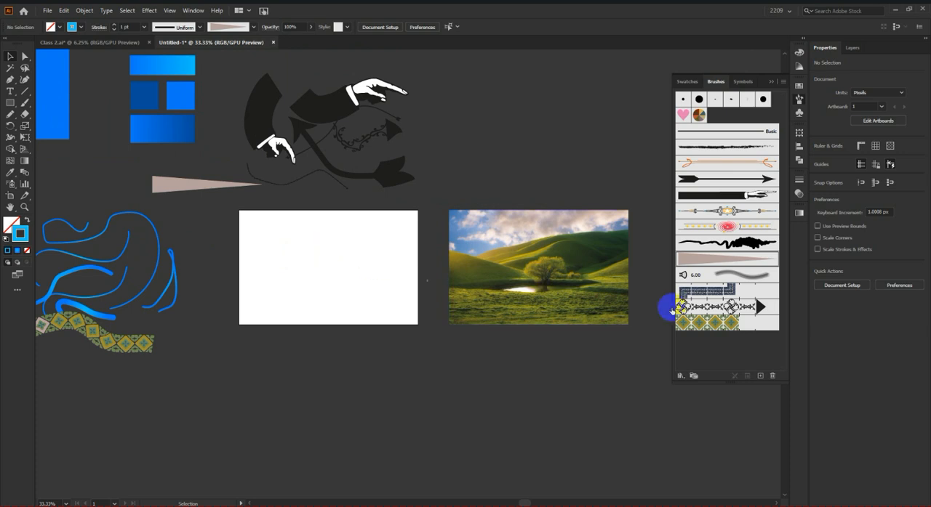
{"action": "left_click", "coordinate": [782, 82]}
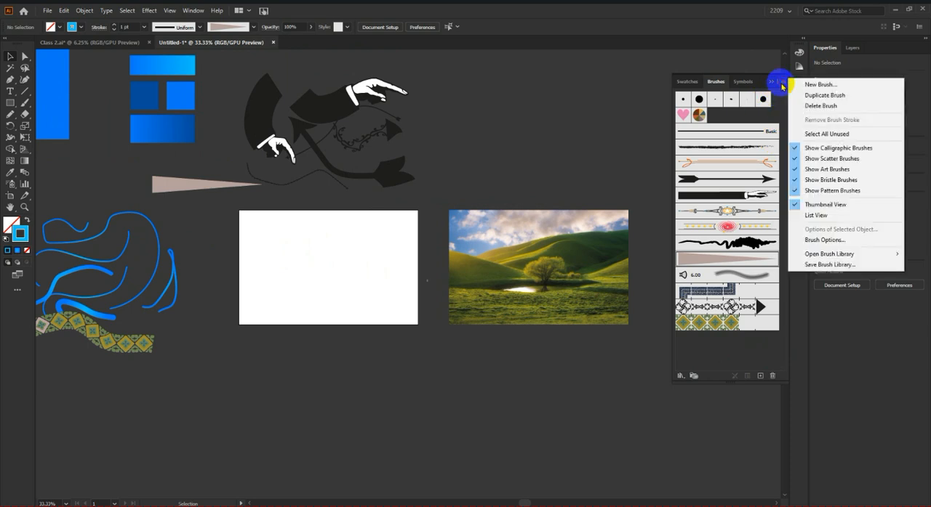
{"action": "left_click", "coordinate": [845, 266]}
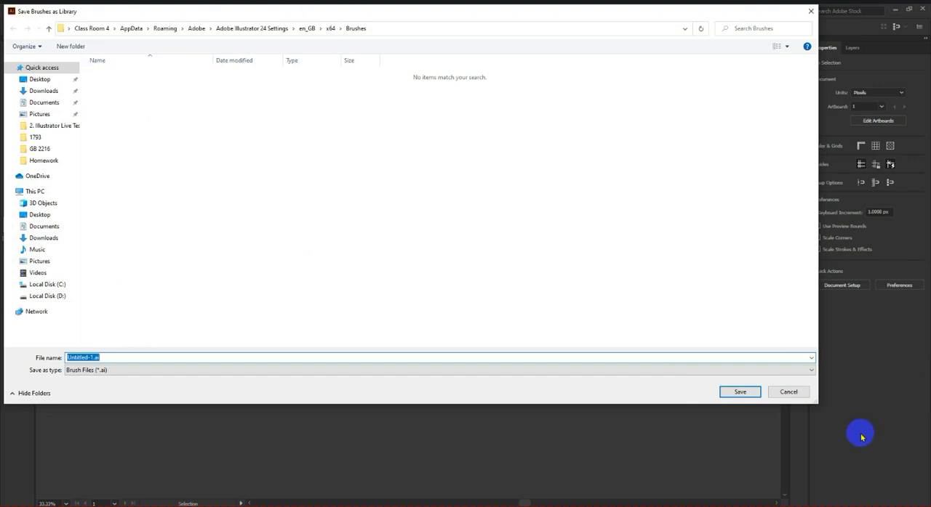
{"action": "left_click", "coordinate": [789, 392]}
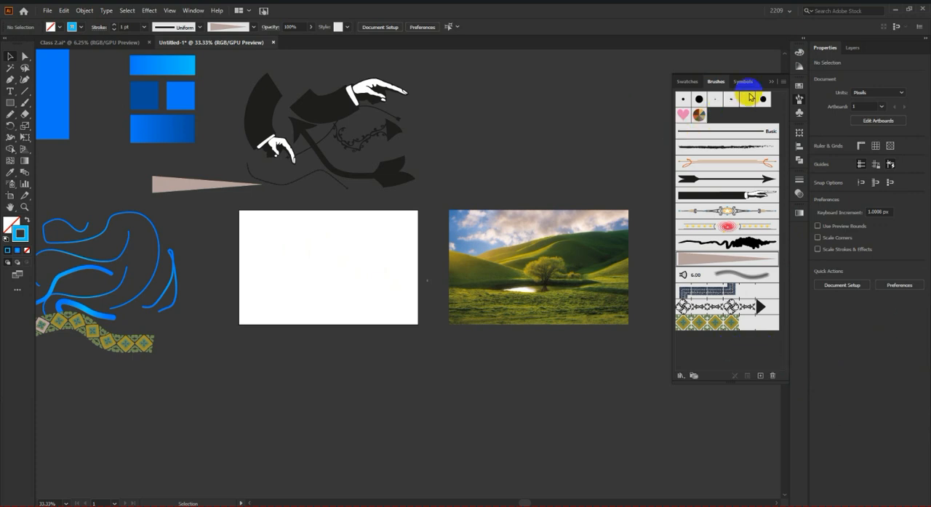
Step: Open the Ancient swatch library from Art History and enlarge its panel
{"action": "left_click", "coordinate": [799, 85]}
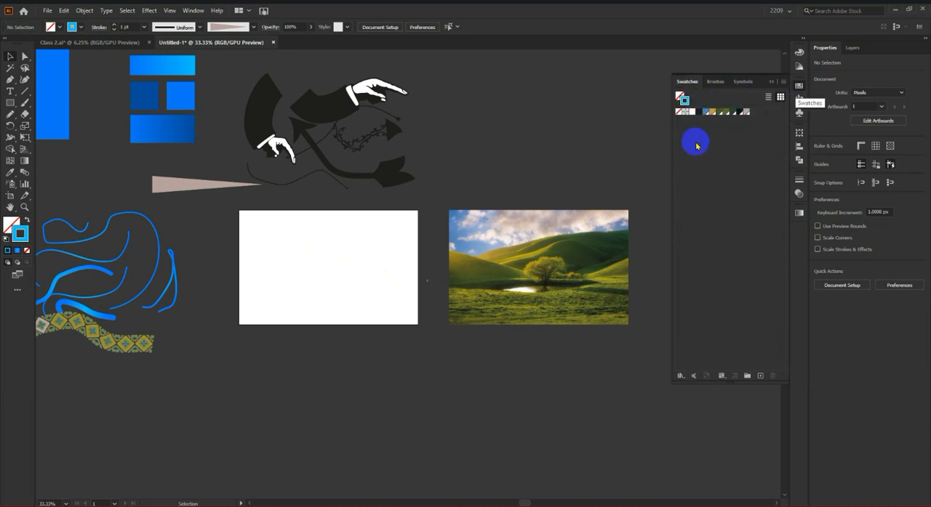
{"action": "left_click", "coordinate": [684, 377]}
{"action": "mouse_move", "coordinate": [706, 113]}
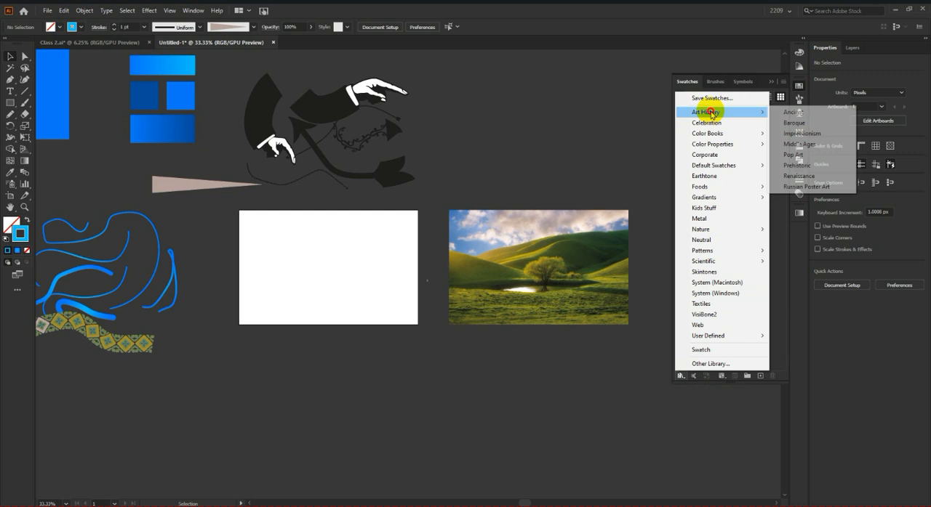
{"action": "left_click", "coordinate": [794, 115]}
{"action": "left_click_drag", "start_coordinate": [745, 380], "coordinate": [752, 480]}
{"action": "left_click_drag", "start_coordinate": [736, 277], "coordinate": [727, 173]}
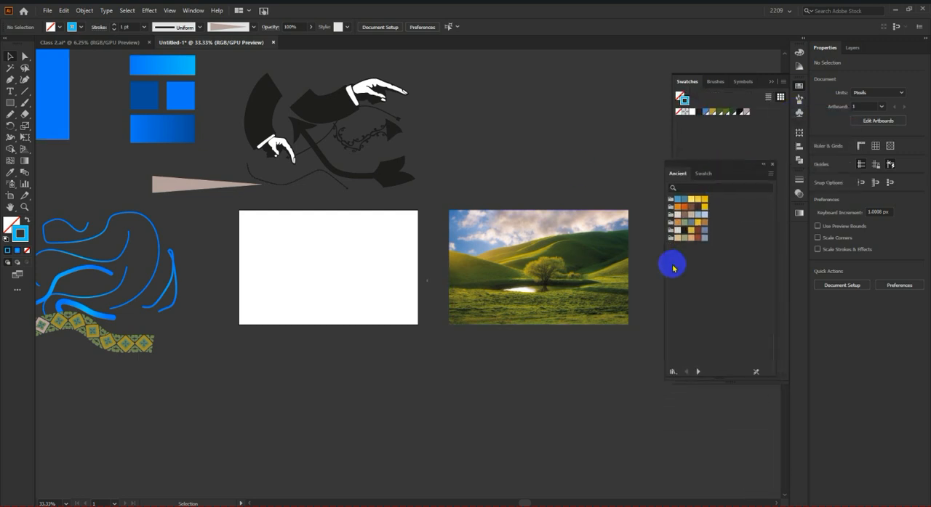
{"action": "left_click_drag", "start_coordinate": [663, 265], "coordinate": [517, 277]}
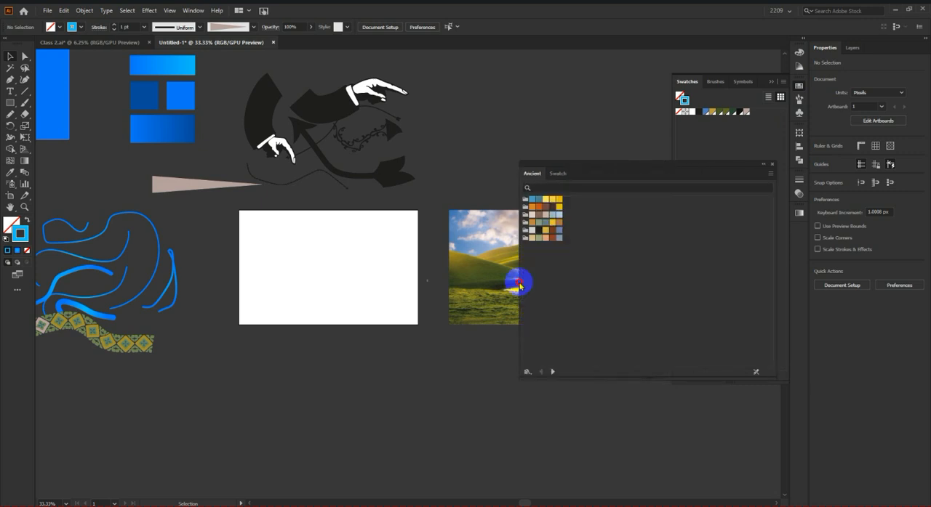
Step: Browse the swatch libraries from Ancient through Celebration to the DIC Color Guide and FOCOLTONE color books
{"action": "left_click", "coordinate": [553, 373]}
{"action": "left_click", "coordinate": [553, 373]}
{"action": "left_click", "coordinate": [553, 373]}
{"action": "left_click", "coordinate": [553, 373]}
{"action": "left_click", "coordinate": [552, 373]}
{"action": "left_click", "coordinate": [553, 373]}
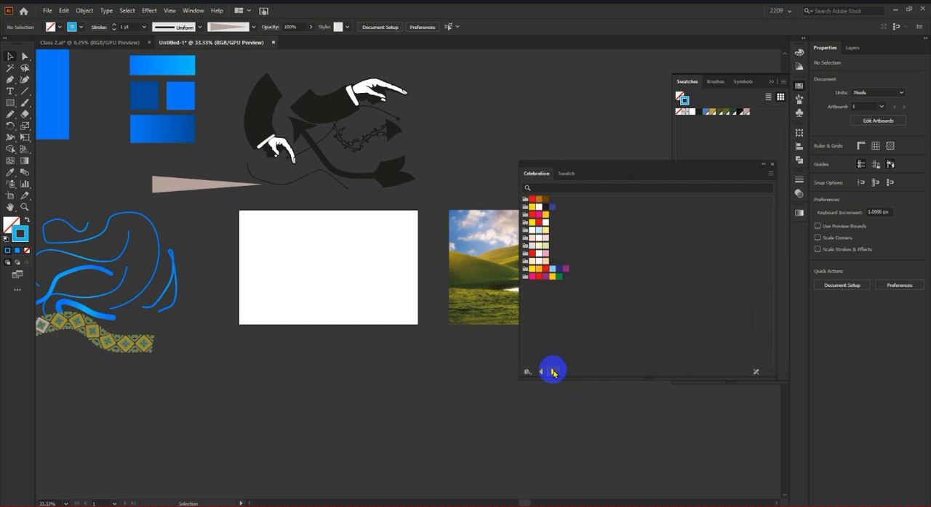
{"action": "left_click", "coordinate": [553, 373]}
{"action": "left_click", "coordinate": [552, 372]}
{"action": "scroll", "coordinate": [567, 358], "scroll_direction": "down", "scroll_amount": 3}
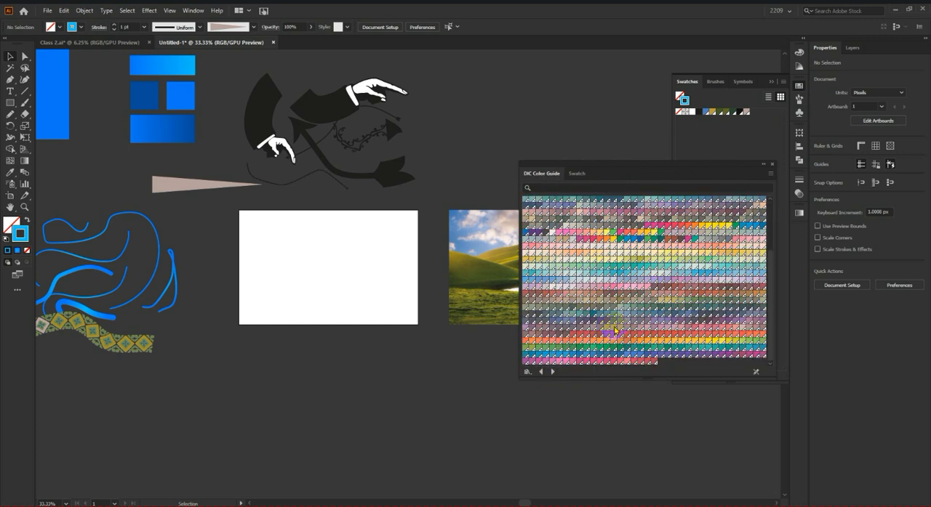
{"action": "scroll", "coordinate": [670, 327], "scroll_direction": "up", "scroll_amount": 4}
{"action": "left_click", "coordinate": [551, 373]}
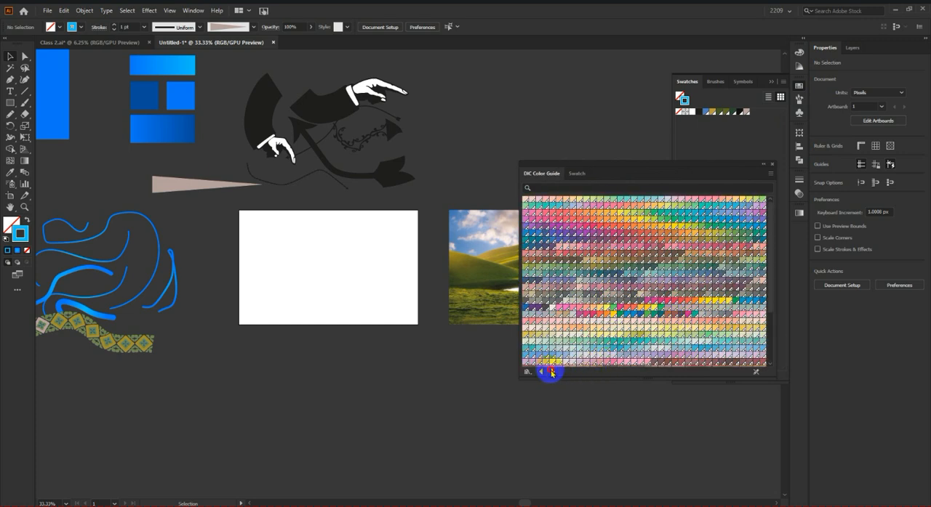
{"action": "left_click", "coordinate": [551, 373]}
{"action": "left_click", "coordinate": [541, 372]}
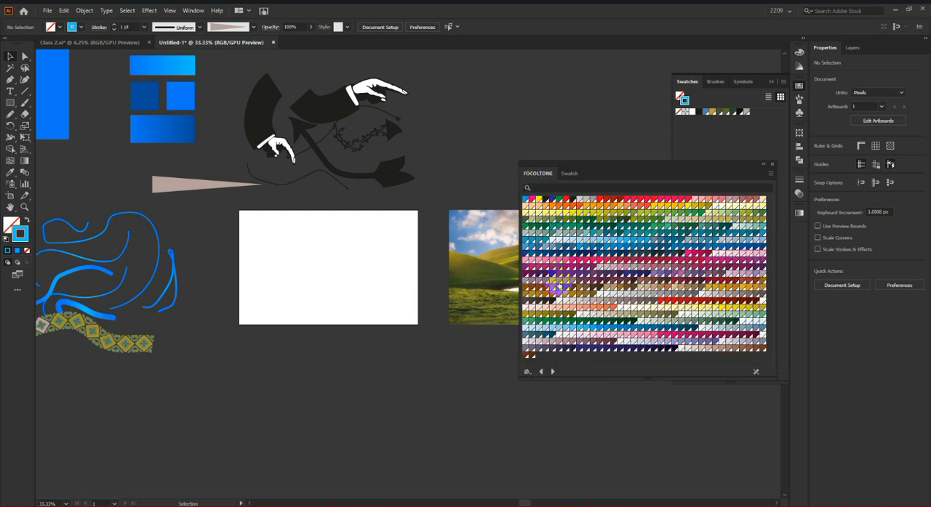
Step: Browse the color book libraries from HKS Z through PANTONE+ CMYK Uncoated to PANTONE+ Solid Coated
{"action": "left_click", "coordinate": [551, 372]}
{"action": "left_click", "coordinate": [552, 372]}
{"action": "left_click", "coordinate": [552, 372]}
{"action": "left_click", "coordinate": [551, 372]}
{"action": "left_click", "coordinate": [551, 373]}
{"action": "left_click", "coordinate": [551, 372]}
{"action": "left_click", "coordinate": [552, 372]}
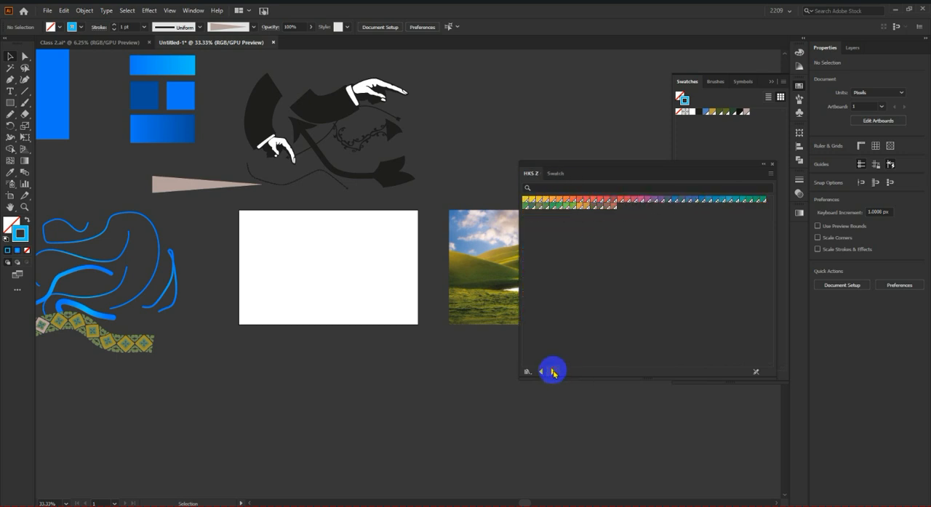
{"action": "left_click", "coordinate": [552, 373]}
{"action": "scroll", "coordinate": [640, 262], "scroll_direction": "down", "scroll_amount": 20}
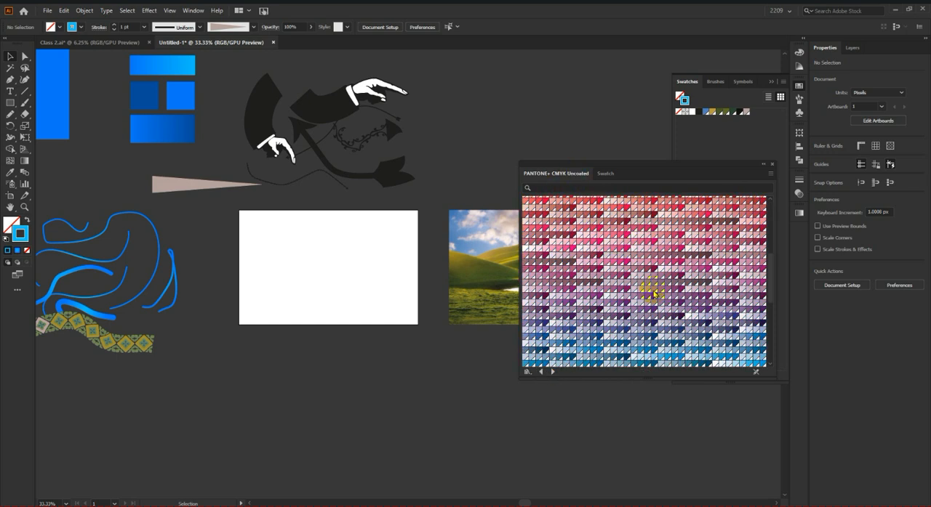
{"action": "scroll", "coordinate": [664, 295], "scroll_direction": "up", "scroll_amount": 20}
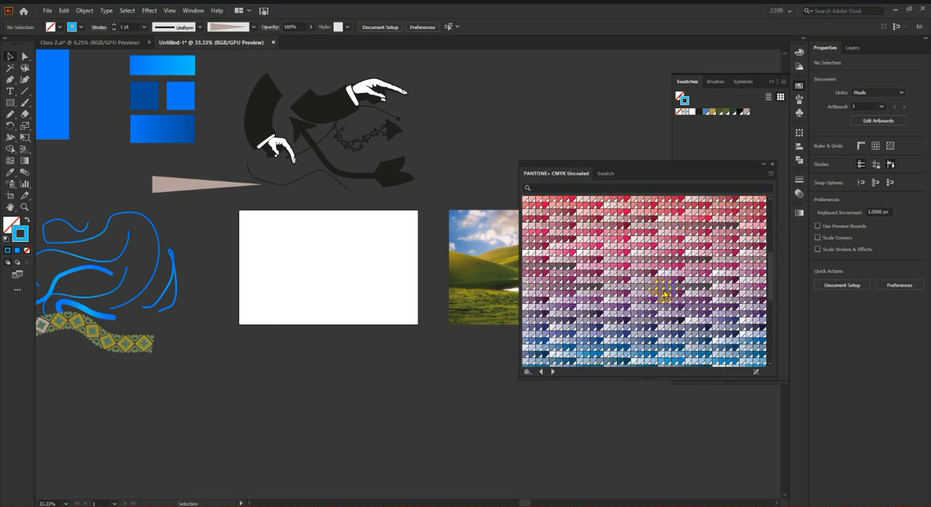
{"action": "left_click", "coordinate": [553, 372]}
{"action": "left_click", "coordinate": [552, 372]}
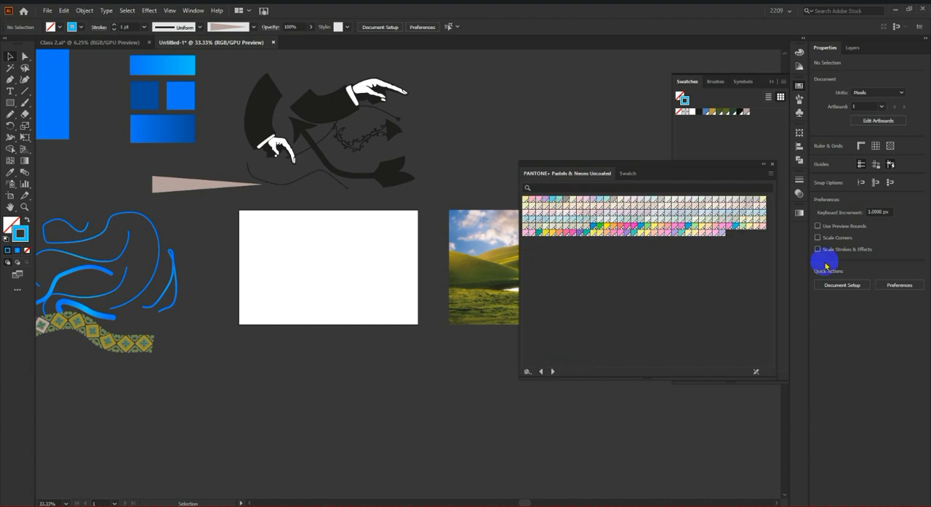
Step: Browse the Warm and Corporate swatch libraries and the Basic RGB, Devices, Print and Web default swatches
{"action": "left_click", "coordinate": [554, 373]}
{"action": "left_click", "coordinate": [553, 373]}
{"action": "left_click", "coordinate": [553, 373]}
{"action": "left_click", "coordinate": [553, 373]}
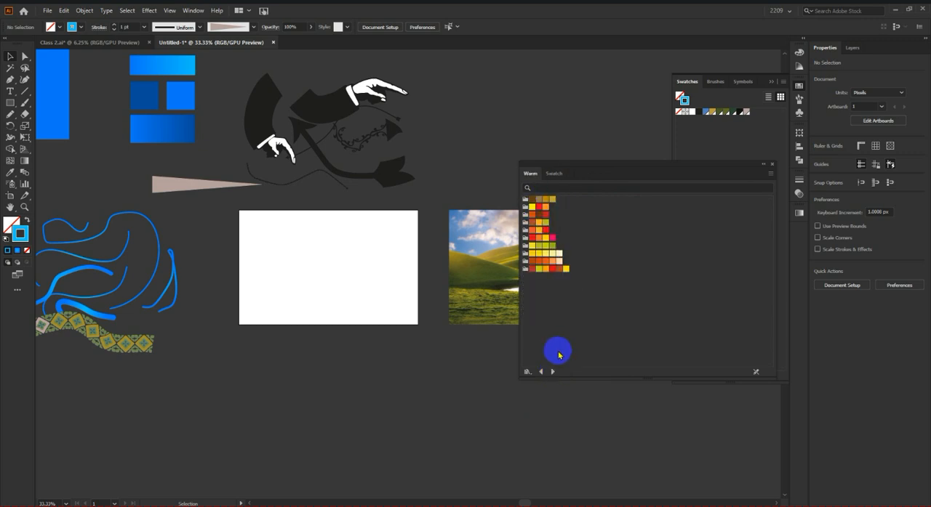
{"action": "left_click", "coordinate": [553, 373]}
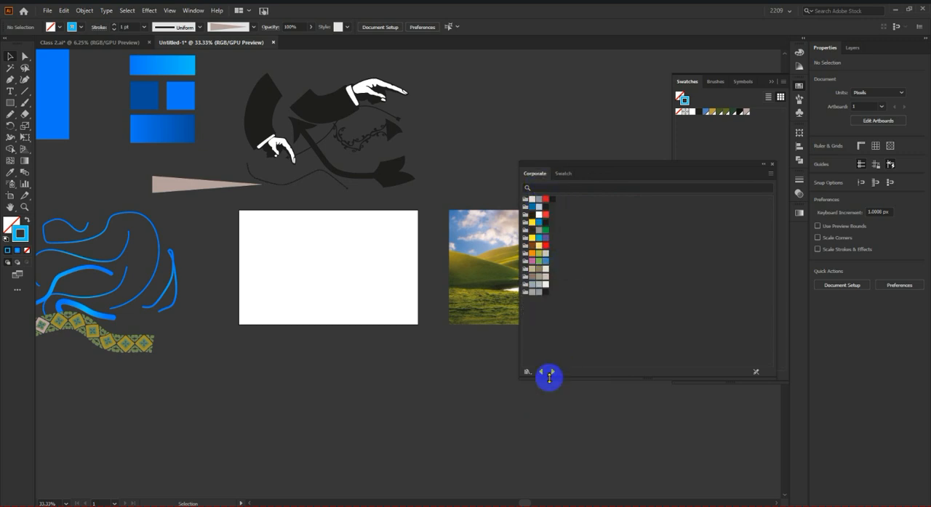
{"action": "left_click", "coordinate": [553, 373]}
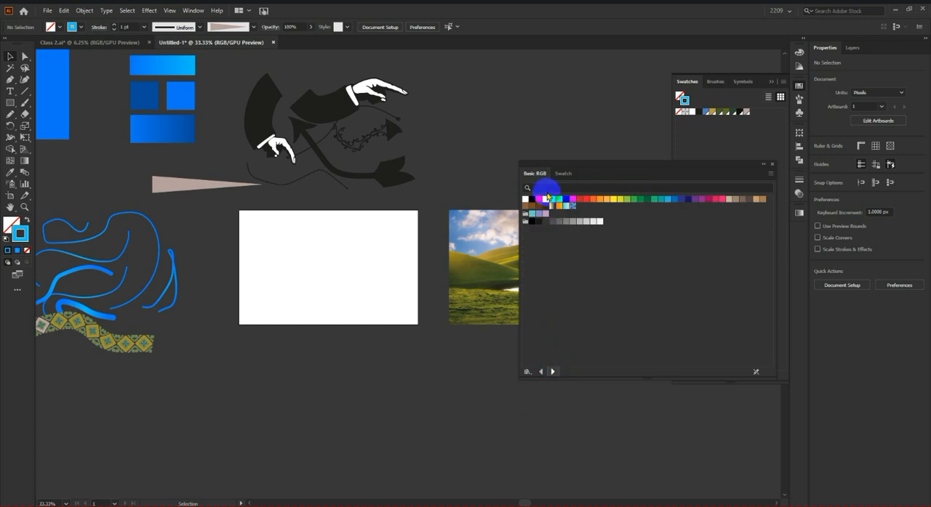
{"action": "left_click", "coordinate": [553, 373]}
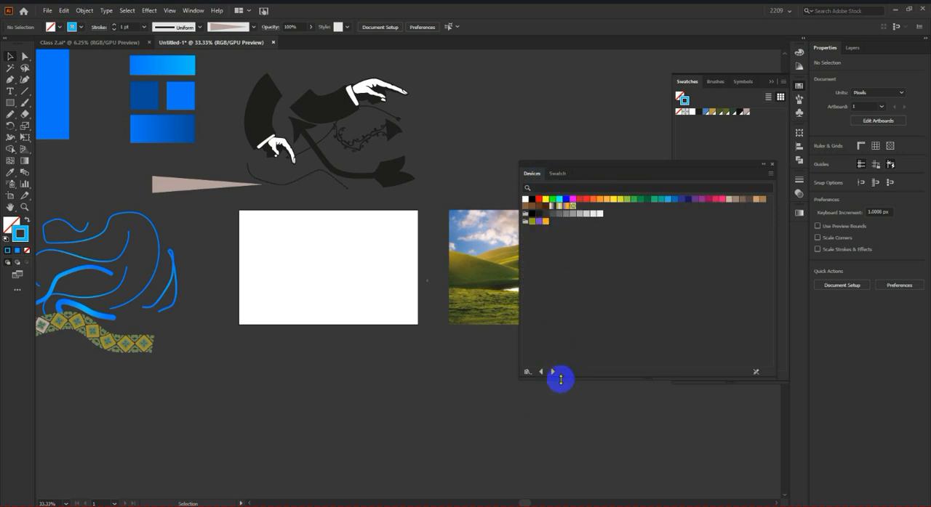
{"action": "left_click", "coordinate": [553, 373]}
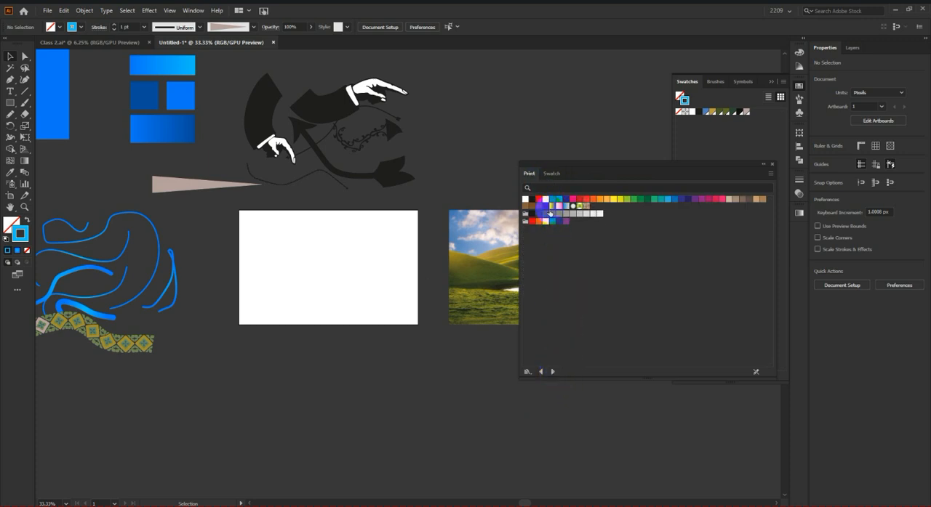
{"action": "left_click", "coordinate": [553, 373]}
{"action": "left_click", "coordinate": [553, 373]}
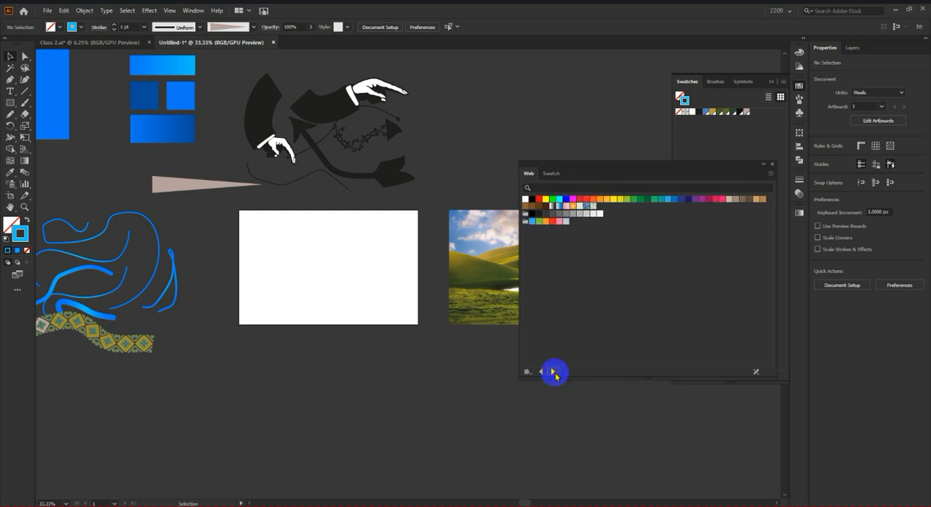
Step: Browse the Beverages, Ice Cream, Sweets and Vegetables swatches and the Brights and Color Combinations gradients, and close the library
{"action": "left_click", "coordinate": [553, 373]}
{"action": "left_click", "coordinate": [553, 373]}
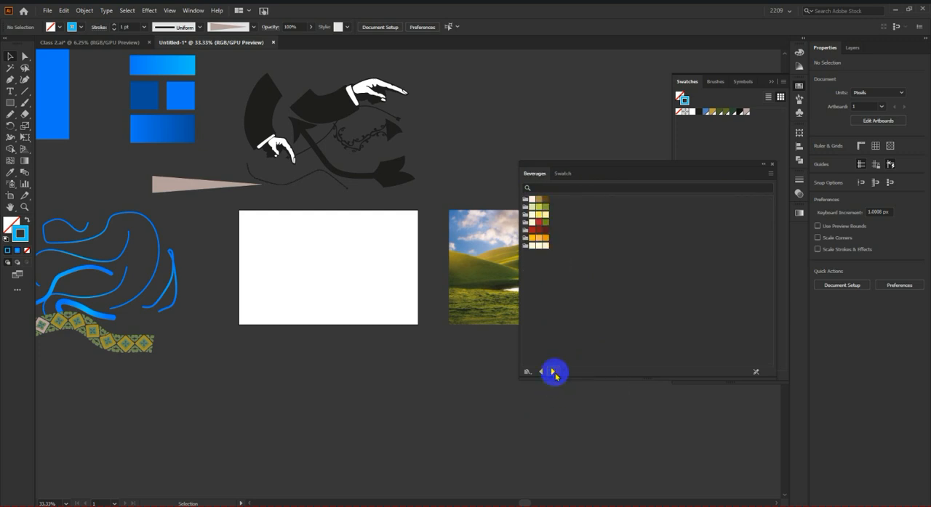
{"action": "left_click", "coordinate": [553, 373]}
{"action": "left_click", "coordinate": [542, 373]}
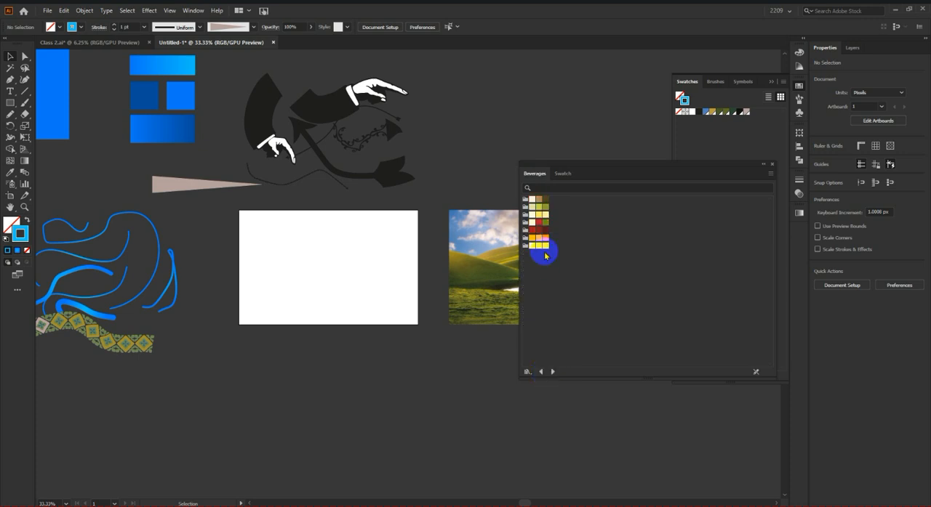
{"action": "left_click", "coordinate": [554, 373]}
{"action": "left_click", "coordinate": [553, 373]}
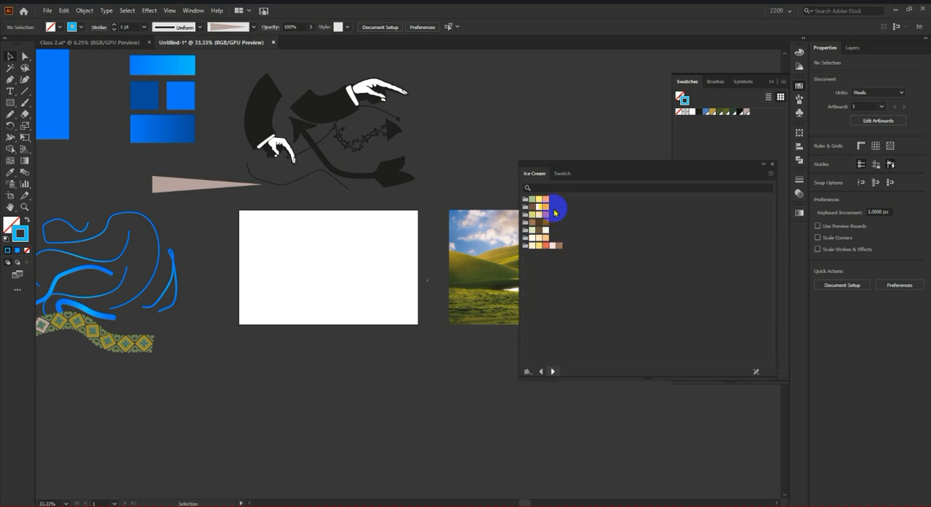
{"action": "left_click", "coordinate": [553, 372]}
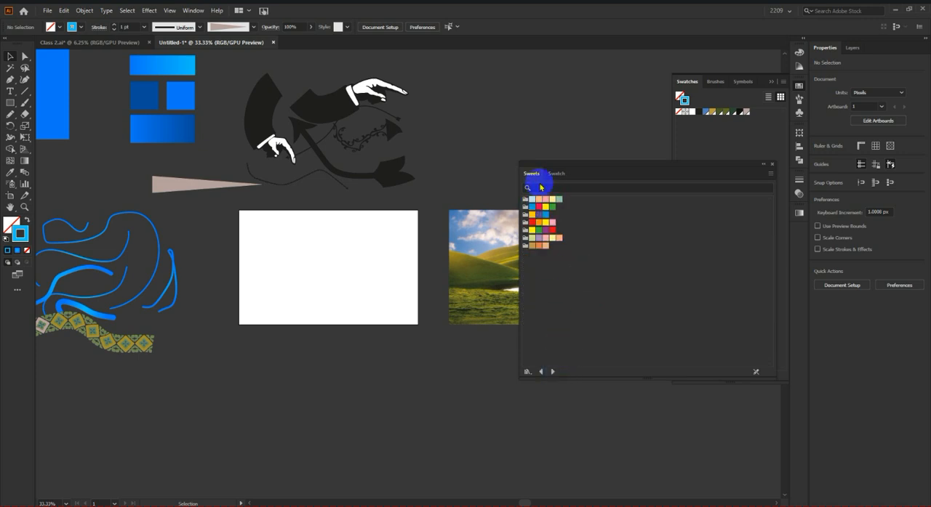
{"action": "left_click", "coordinate": [552, 372]}
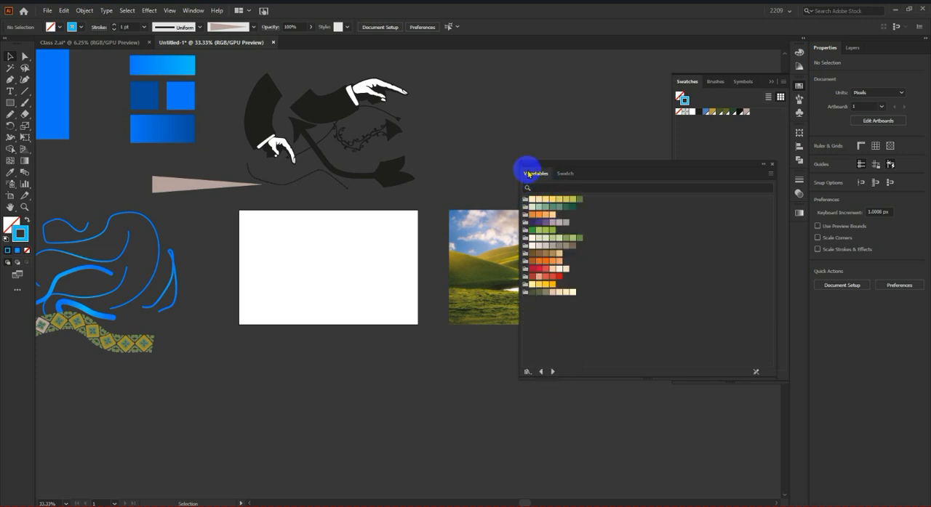
{"action": "left_click", "coordinate": [551, 372]}
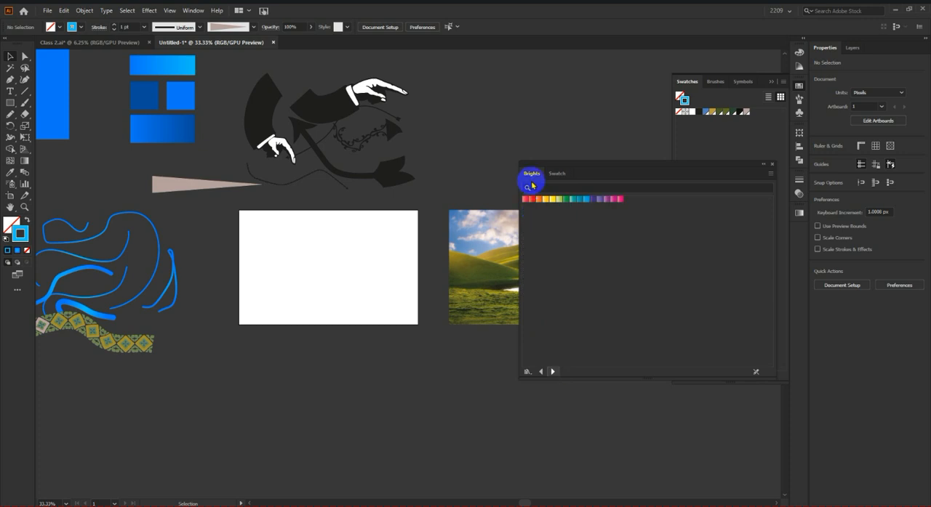
{"action": "left_click", "coordinate": [552, 372]}
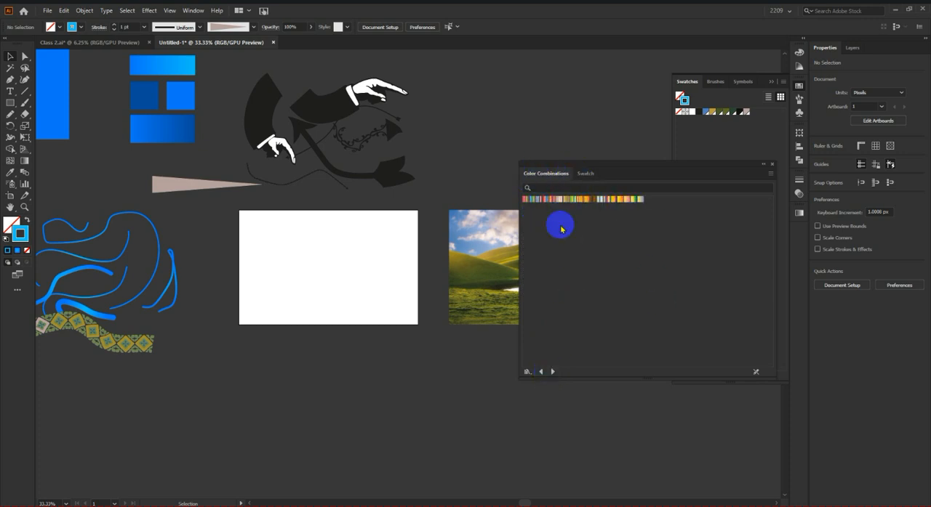
{"action": "left_click", "coordinate": [773, 167]}
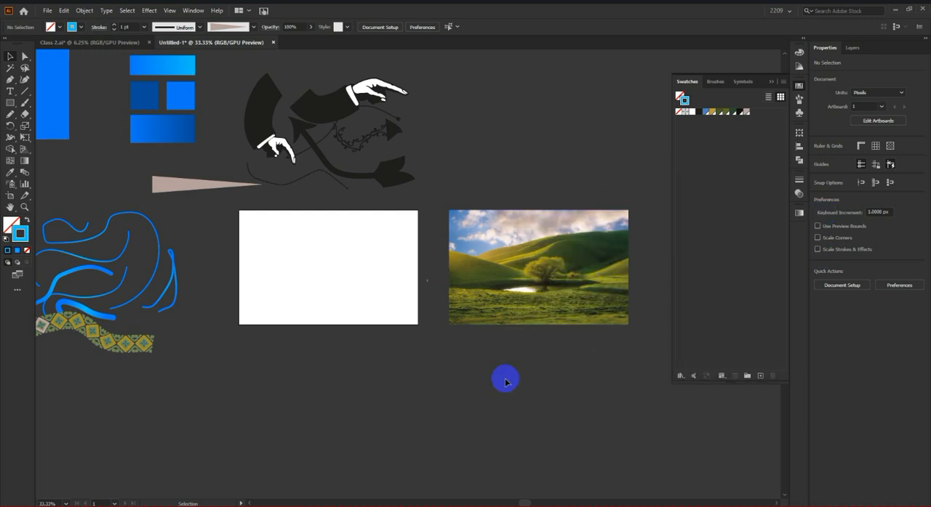
Step: Move the gradient shapes, brush artwork and landscape image straight up, leaving the white artboard area in place
{"action": "scroll", "coordinate": [463, 377], "scroll_direction": "down", "scroll_amount": 3}
{"action": "left_click_drag", "start_coordinate": [208, 162], "coordinate": [517, 430]}
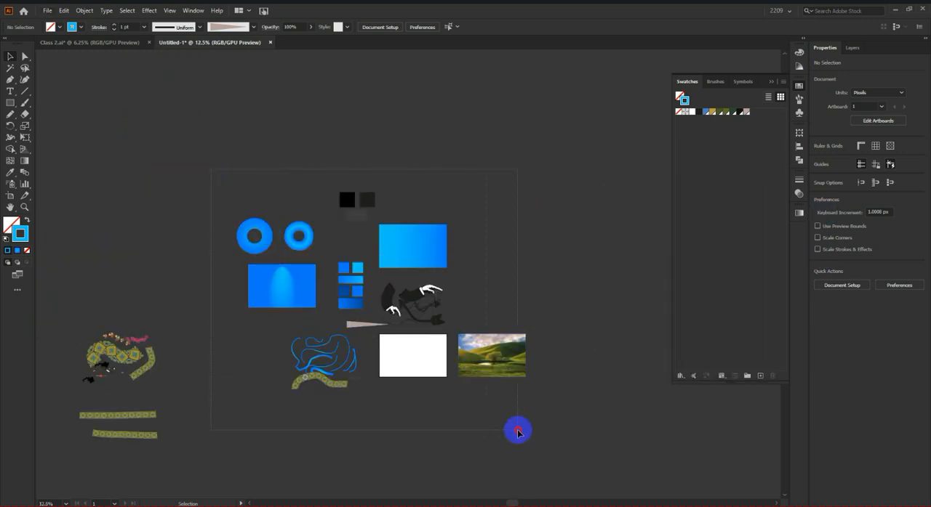
{"action": "left_click", "coordinate": [423, 347], "text": "shift"}
{"action": "left_click_drag", "start_coordinate": [421, 241], "coordinate": [423, 150]}
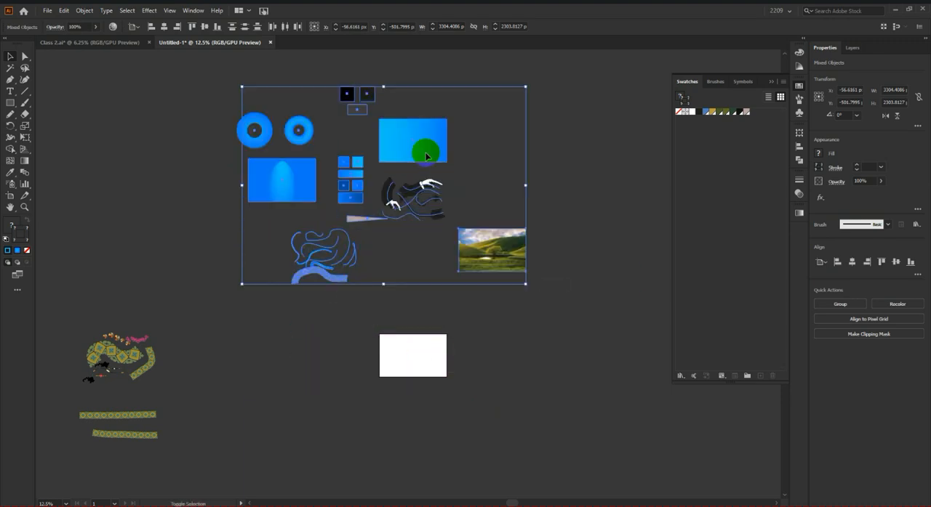
{"action": "left_click", "coordinate": [536, 297]}
Step: Draw a large circle on the empty artboard with the Shaper tool
{"action": "scroll", "coordinate": [483, 256], "scroll_direction": "up", "scroll_amount": 1}
{"action": "left_click", "coordinate": [393, 95]}
{"action": "scroll", "coordinate": [504, 313], "scroll_direction": "down", "scroll_amount": 2}
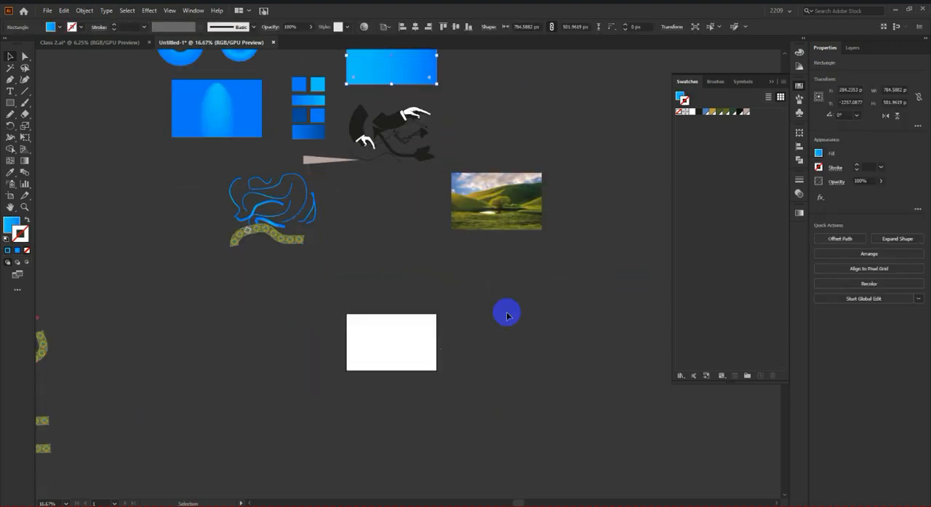
{"action": "scroll", "coordinate": [426, 347], "scroll_direction": "up", "scroll_amount": 3}
{"action": "left_click", "coordinate": [485, 330]}
{"action": "scroll", "coordinate": [485, 330], "scroll_direction": "down", "scroll_amount": 1}
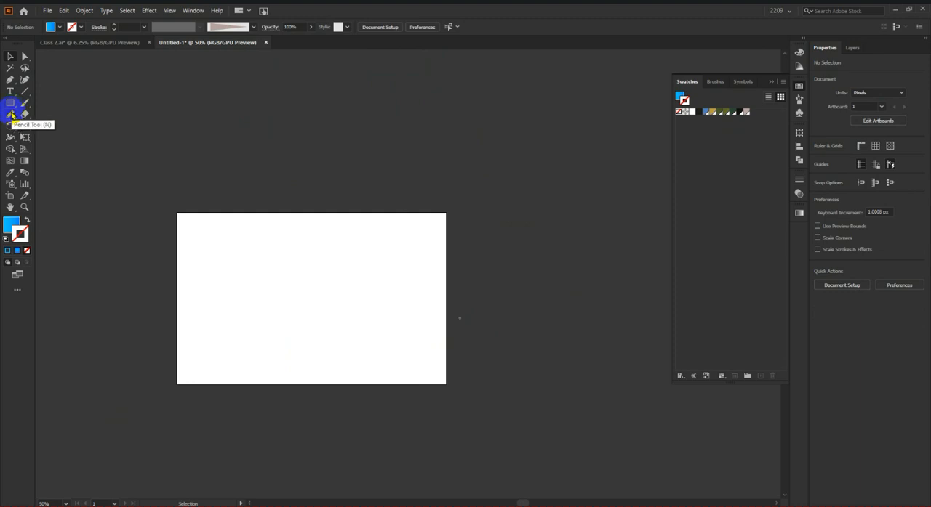
{"action": "left_click", "coordinate": [11, 115]}
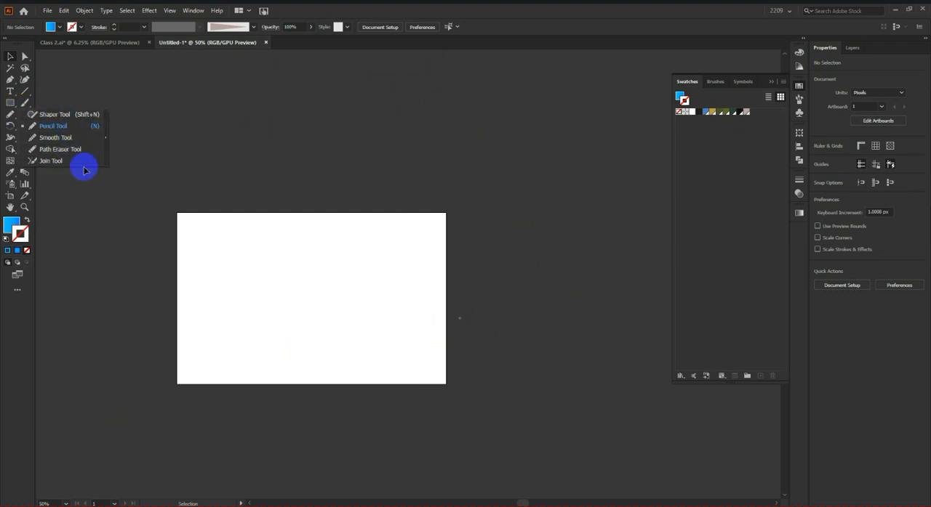
{"action": "left_click", "coordinate": [62, 114]}
{"action": "scroll", "coordinate": [333, 278], "scroll_direction": "down", "scroll_amount": 2}
{"action": "scroll", "coordinate": [256, 267], "scroll_direction": "up", "scroll_amount": 1}
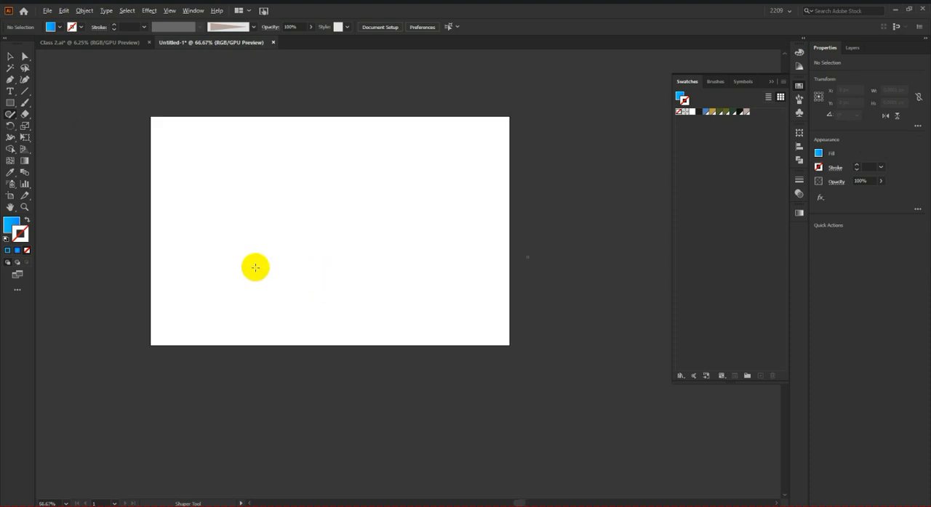
{"action": "mouse_move", "coordinate": [248, 234]}
{"action": "left_mouse_down"}
{"action": "mouse_move", "coordinate": [283, 161]}
{"action": "mouse_move", "coordinate": [410, 198]}
{"action": "mouse_move", "coordinate": [438, 259]}
{"action": "mouse_move", "coordinate": [393, 322]}
{"action": "mouse_move", "coordinate": [339, 330]}
{"action": "mouse_move", "coordinate": [271, 315]}
{"action": "mouse_move", "coordinate": [258, 256]}
{"action": "left_mouse_up"}
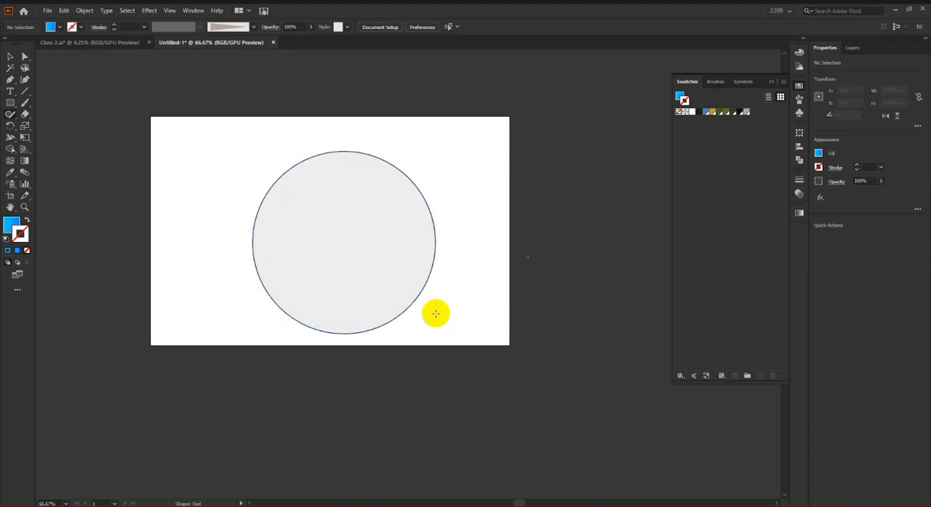
Step: Draw a rectangle and a downward-pointing triangle below the circle with the Shaper tool
{"action": "scroll", "coordinate": [517, 360], "scroll_direction": "down", "scroll_amount": 4}
{"action": "mouse_move", "coordinate": [279, 256]}
{"action": "left_mouse_down"}
{"action": "mouse_move", "coordinate": [535, 265]}
{"action": "mouse_move", "coordinate": [546, 287]}
{"action": "mouse_move", "coordinate": [552, 388]}
{"action": "mouse_move", "coordinate": [389, 431]}
{"action": "mouse_move", "coordinate": [292, 426]}
{"action": "mouse_move", "coordinate": [283, 287]}
{"action": "left_mouse_up"}
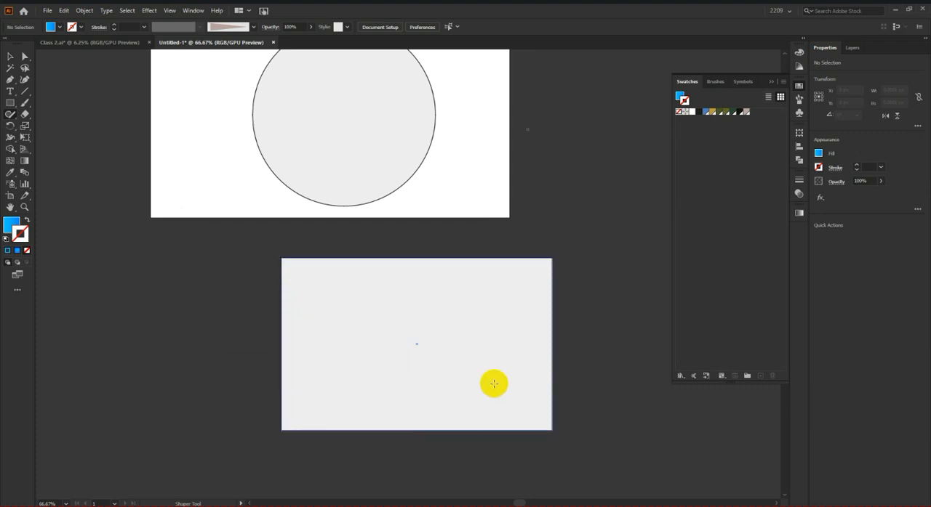
{"action": "scroll", "coordinate": [491, 380], "scroll_direction": "down", "scroll_amount": 3}
{"action": "scroll", "coordinate": [499, 383], "scroll_direction": "down", "scroll_amount": 2}
{"action": "mouse_move", "coordinate": [306, 303]}
{"action": "left_mouse_down"}
{"action": "mouse_move", "coordinate": [598, 303]}
{"action": "mouse_move", "coordinate": [416, 458]}
{"action": "mouse_move", "coordinate": [352, 394]}
{"action": "mouse_move", "coordinate": [306, 320]}
{"action": "left_mouse_up"}
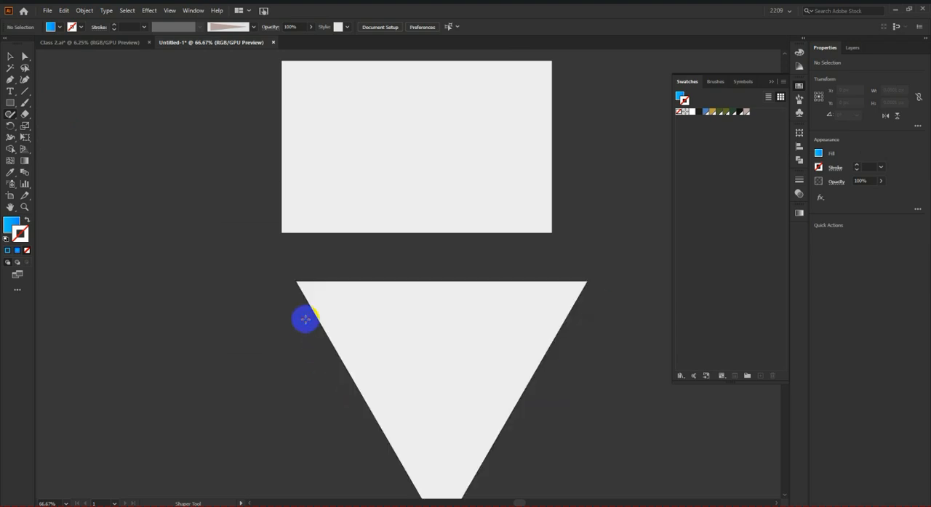
{"action": "scroll", "coordinate": [304, 320], "scroll_direction": "down", "scroll_amount": 2}
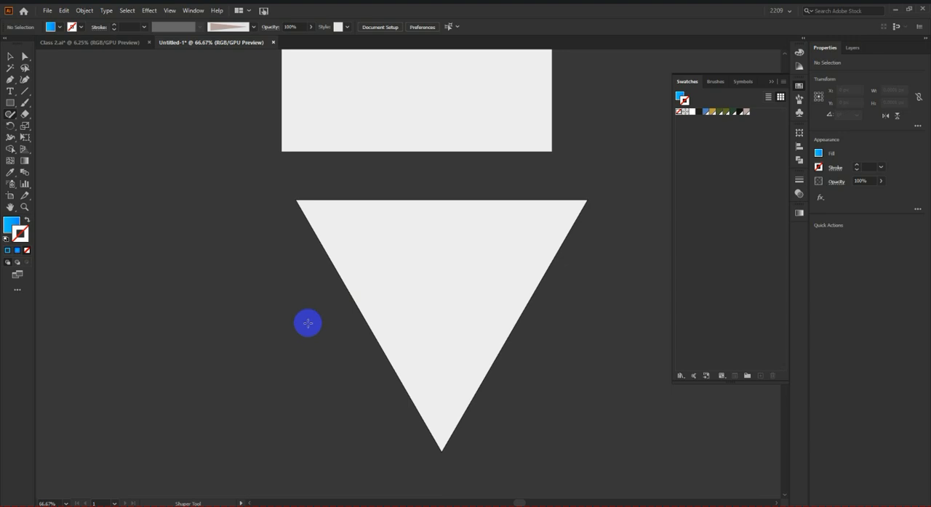
Step: Delete the circle, rectangle and triangle together, and switch to the Pencil tool
{"action": "scroll", "coordinate": [389, 346], "scroll_direction": "down", "scroll_amount": 4}
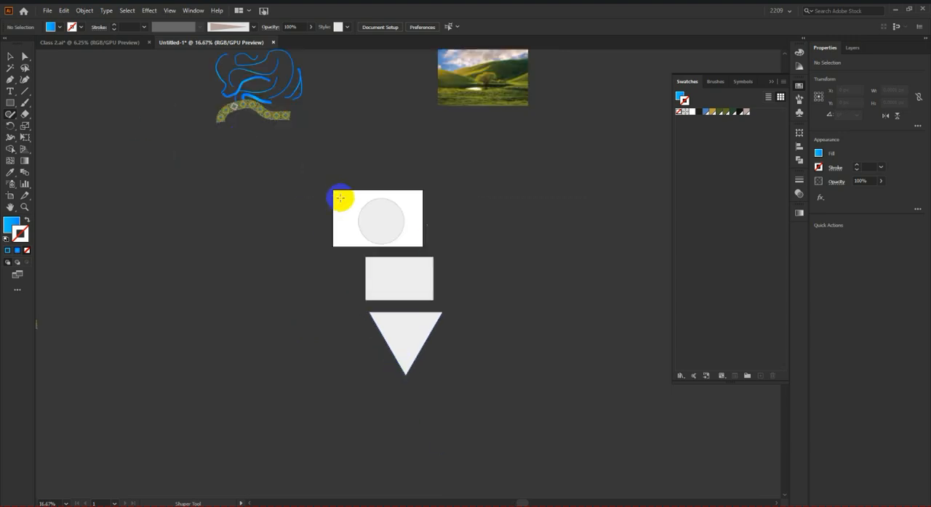
{"action": "scroll", "coordinate": [340, 240], "scroll_direction": "up", "scroll_amount": 1}
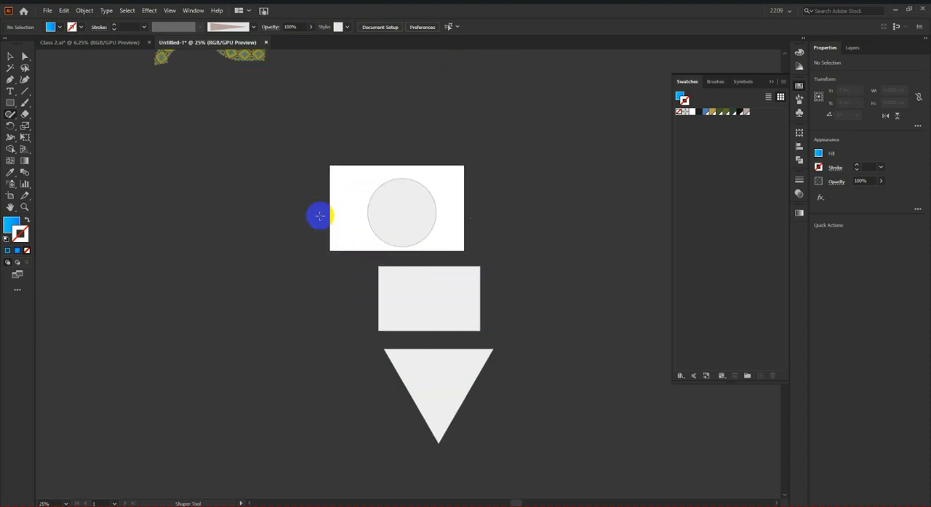
{"action": "left_click", "coordinate": [11, 58]}
{"action": "left_click_drag", "start_coordinate": [503, 360], "coordinate": [469, 399]}
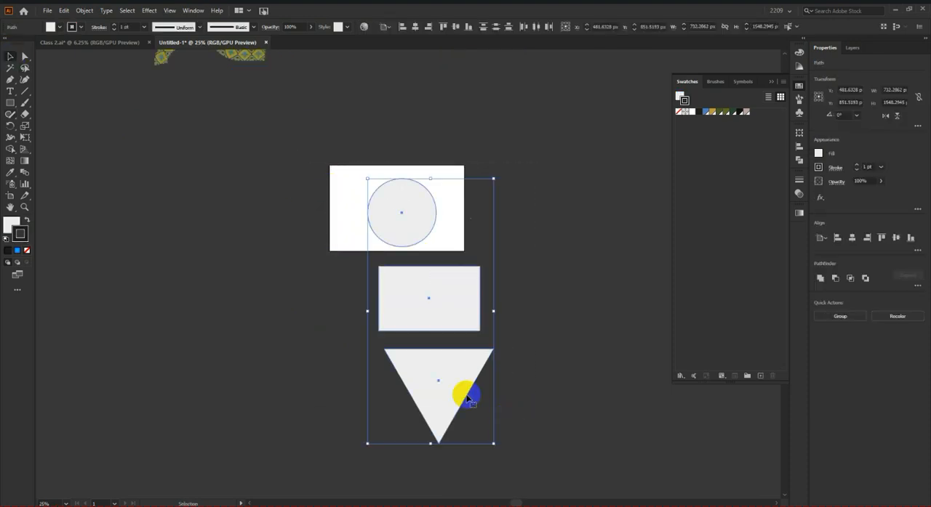
{"action": "key", "text": "Delete"}
{"action": "left_click_drag", "start_coordinate": [11, 114], "coordinate": [53, 122]}
{"action": "scroll", "coordinate": [403, 283], "scroll_direction": "up", "scroll_amount": 1}
{"action": "scroll", "coordinate": [391, 291], "scroll_direction": "down", "scroll_amount": 1}
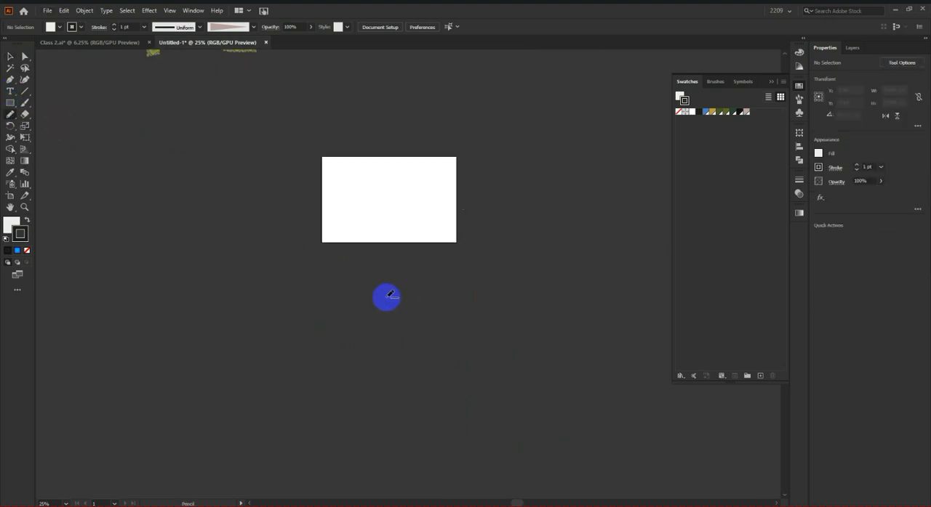
{"action": "scroll", "coordinate": [382, 298], "scroll_direction": "down", "scroll_amount": 2}
{"action": "scroll", "coordinate": [384, 291], "scroll_direction": "down", "scroll_amount": 1}
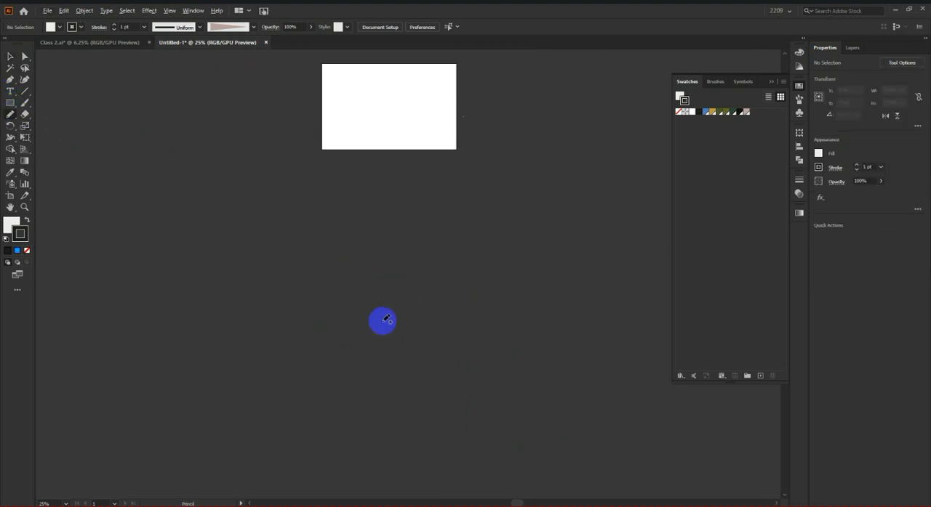
{"action": "scroll", "coordinate": [433, 336], "scroll_direction": "up", "scroll_amount": 1}
{"action": "scroll", "coordinate": [449, 295], "scroll_direction": "up", "scroll_amount": 3}
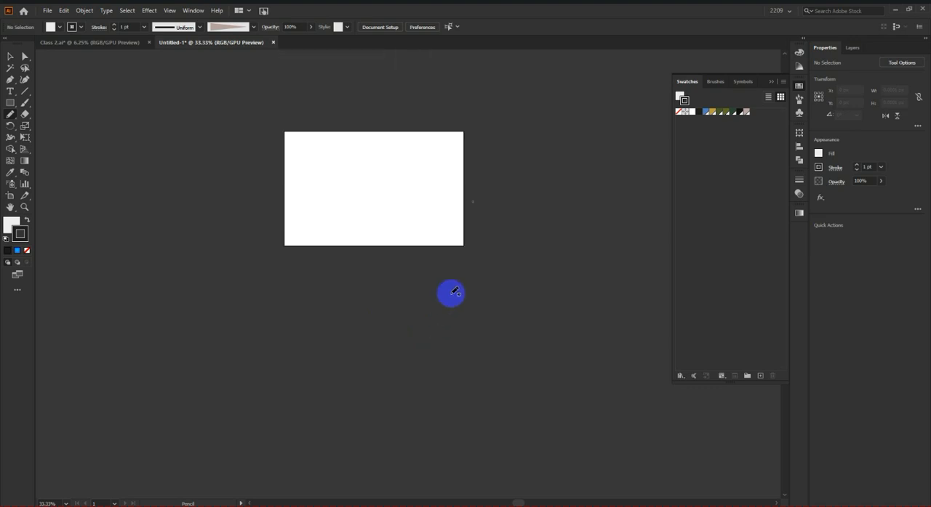
{"action": "scroll", "coordinate": [450, 294], "scroll_direction": "up", "scroll_amount": 13}
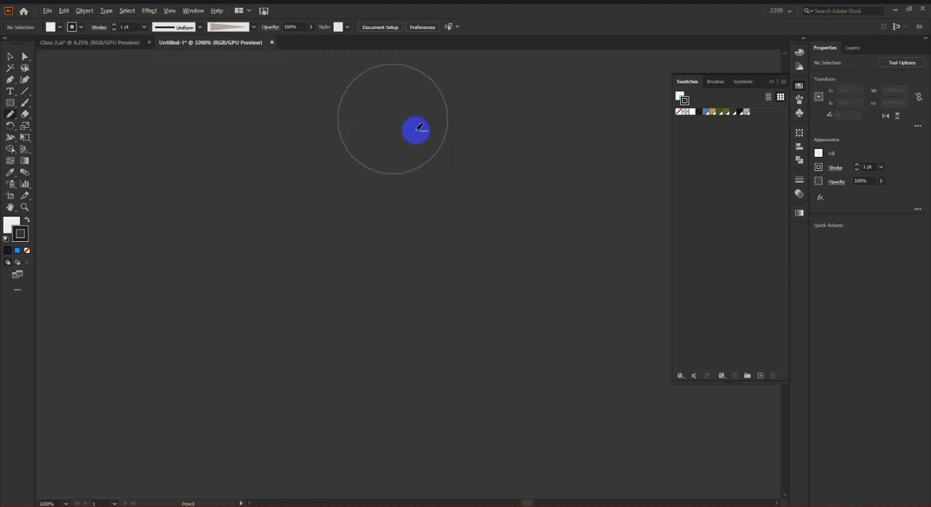
{"action": "scroll", "coordinate": [530, 205], "scroll_direction": "down", "scroll_amount": 13}
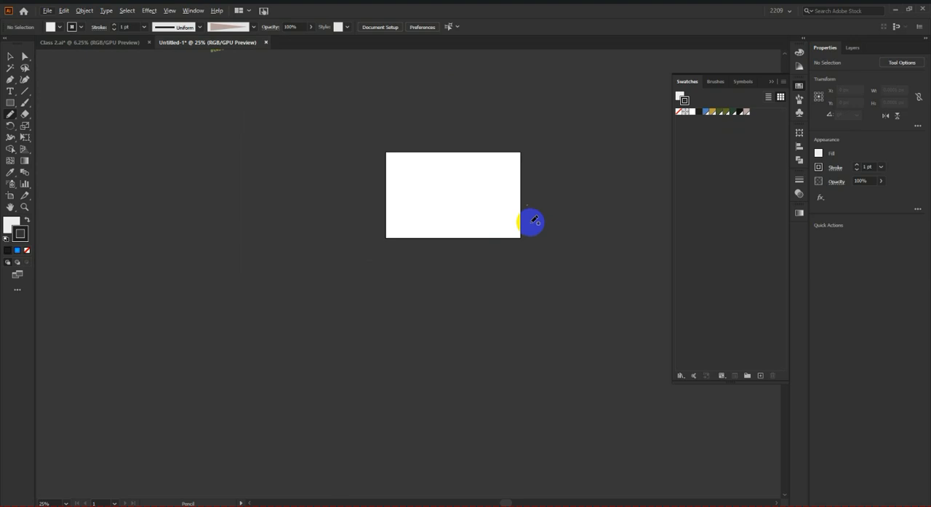
{"action": "scroll", "coordinate": [480, 239], "scroll_direction": "down", "scroll_amount": 1}
{"action": "scroll", "coordinate": [458, 255], "scroll_direction": "up", "scroll_amount": 2}
{"action": "scroll", "coordinate": [437, 276], "scroll_direction": "up", "scroll_amount": 2}
{"action": "scroll", "coordinate": [407, 320], "scroll_direction": "up", "scroll_amount": 2}
{"action": "scroll", "coordinate": [399, 336], "scroll_direction": "down", "scroll_amount": 3}
{"action": "scroll", "coordinate": [437, 335], "scroll_direction": "down", "scroll_amount": 1}
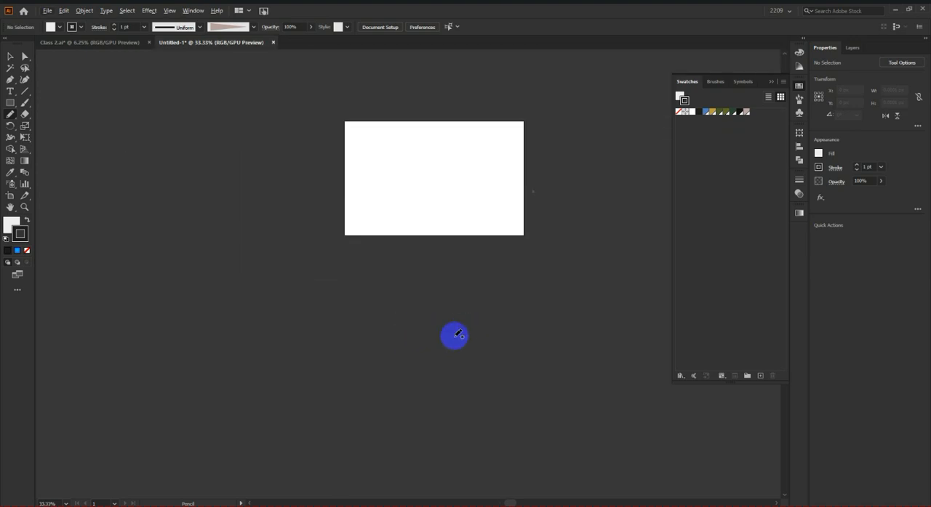
{"action": "scroll", "coordinate": [453, 336], "scroll_direction": "up", "scroll_amount": 2}
{"action": "scroll", "coordinate": [455, 341], "scroll_direction": "up", "scroll_amount": 7}
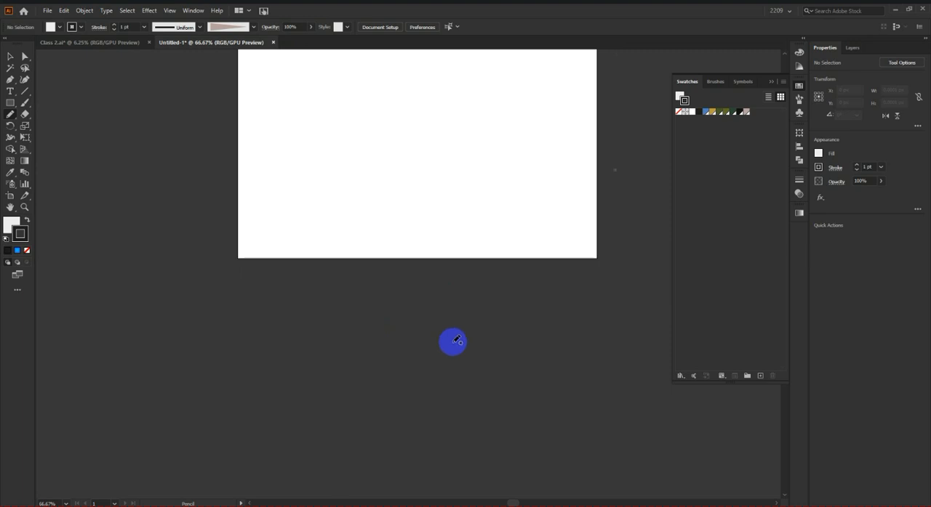
{"action": "scroll", "coordinate": [458, 339], "scroll_direction": "down", "scroll_amount": 6}
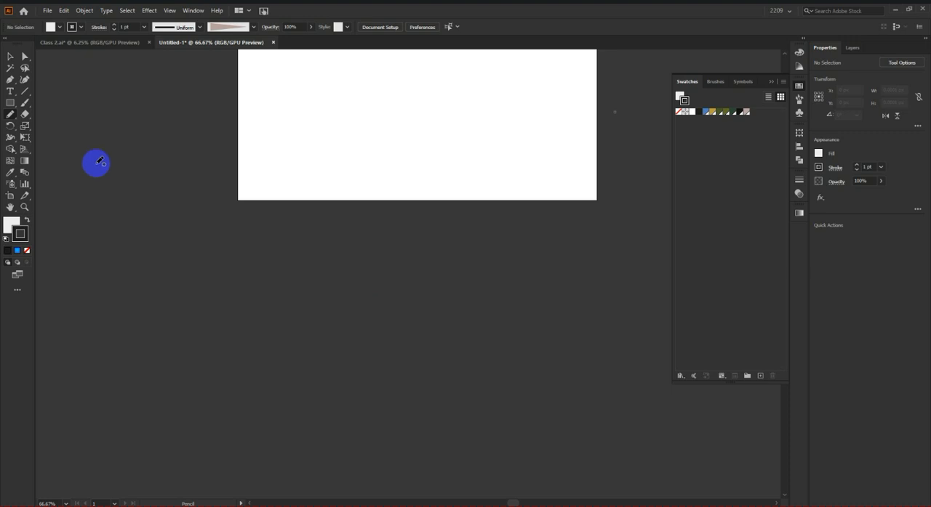
{"action": "right_click", "coordinate": [307, 248]}
{"action": "left_click", "coordinate": [427, 232]}
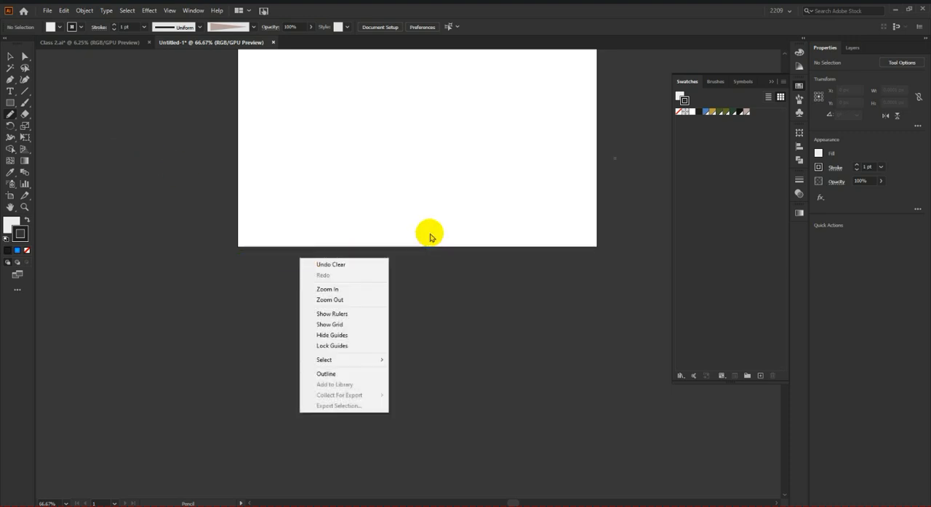
Step: Draw a closed Pencil shape about 935 by 635 px across the artboard, swap its fill and stroke, and undo both
{"action": "mouse_move", "coordinate": [534, 128]}
{"action": "left_mouse_down"}
{"action": "mouse_move", "coordinate": [479, 130]}
{"action": "mouse_move", "coordinate": [398, 169]}
{"action": "mouse_move", "coordinate": [397, 266]}
{"action": "mouse_move", "coordinate": [218, 362]}
{"action": "mouse_move", "coordinate": [107, 218]}
{"action": "mouse_move", "coordinate": [298, 75]}
{"action": "mouse_move", "coordinate": [526, 128]}
{"action": "left_mouse_up"}
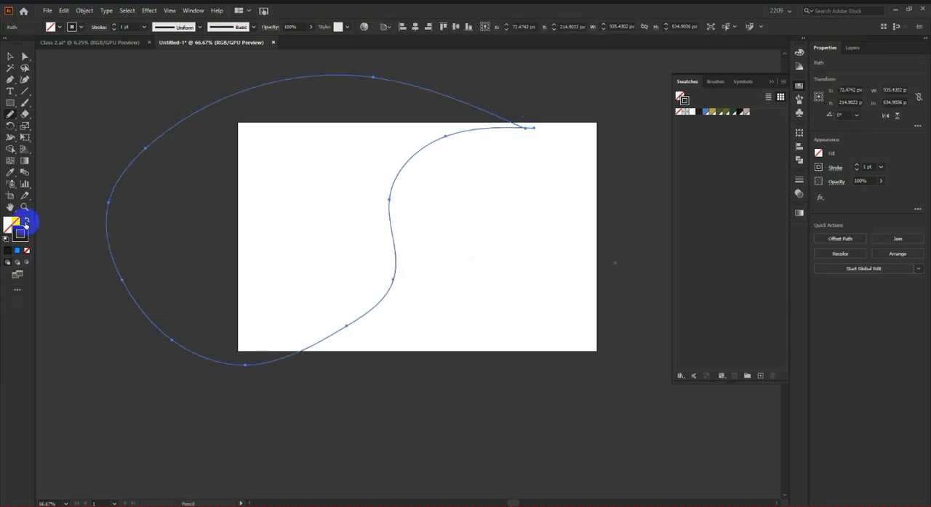
{"action": "left_click", "coordinate": [26, 221]}
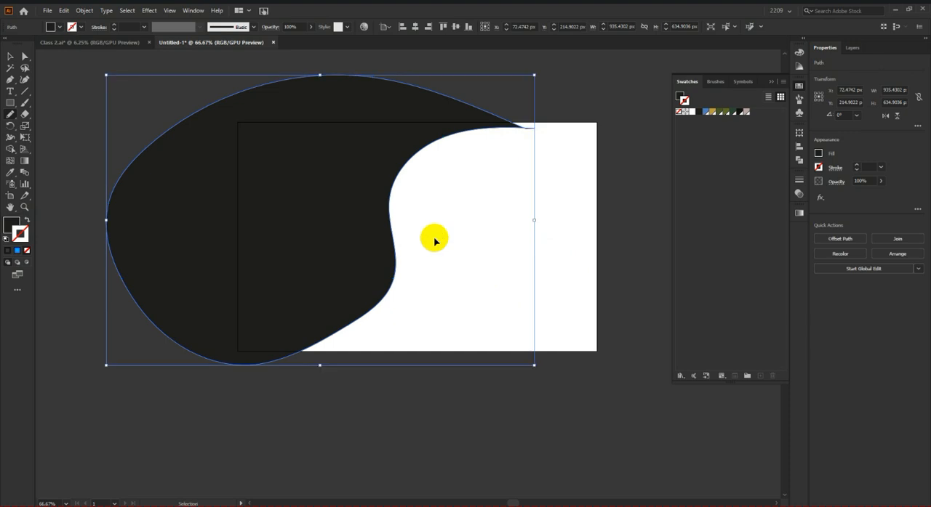
{"action": "key", "text": "ctrl+z"}
{"action": "key", "text": "ctrl+z"}
Step: Draw a closed S-curved Pencil shape about 1125 by 890 px around the artboard and swap its stroke colour into the fill
{"action": "mouse_move", "coordinate": [625, 171]}
{"action": "left_mouse_down"}
{"action": "mouse_move", "coordinate": [592, 93]}
{"action": "mouse_move", "coordinate": [510, 77]}
{"action": "mouse_move", "coordinate": [407, 146]}
{"action": "mouse_move", "coordinate": [448, 221]}
{"action": "mouse_move", "coordinate": [510, 250]}
{"action": "mouse_move", "coordinate": [539, 327]}
{"action": "mouse_move", "coordinate": [475, 408]}
{"action": "mouse_move", "coordinate": [215, 358]}
{"action": "mouse_move", "coordinate": [158, 189]}
{"action": "mouse_move", "coordinate": [351, 36]}
{"action": "mouse_move", "coordinate": [618, 24]}
{"action": "mouse_move", "coordinate": [666, 106]}
{"action": "mouse_move", "coordinate": [626, 161]}
{"action": "left_mouse_up"}
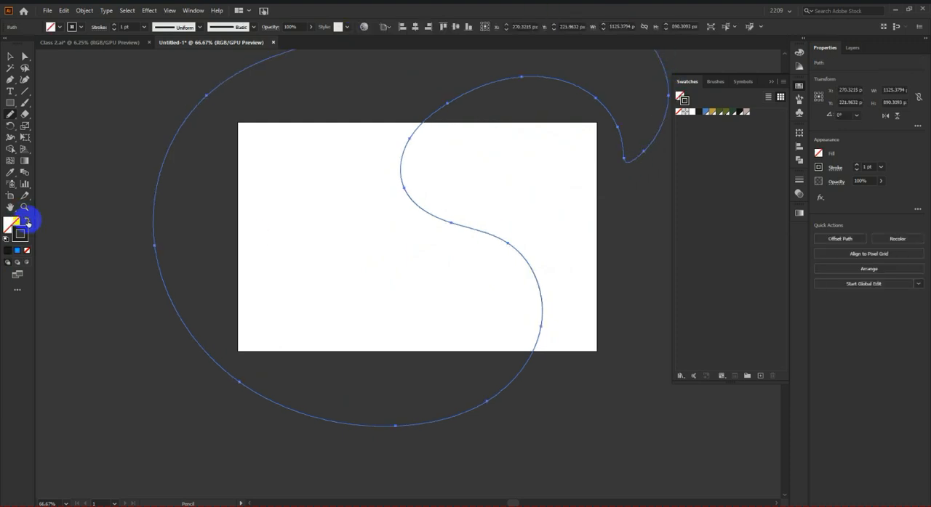
{"action": "left_click", "coordinate": [27, 221]}
{"action": "left_click", "coordinate": [10, 56]}
{"action": "left_click", "coordinate": [106, 118]}
Step: Reposition the black curved shape over the artboard and rotate it clockwise to about 331°
{"action": "scroll", "coordinate": [396, 307], "scroll_direction": "down", "scroll_amount": 2}
{"action": "left_click_drag", "start_coordinate": [372, 332], "coordinate": [359, 332]}
{"action": "left_click", "coordinate": [582, 327]}
{"action": "left_click", "coordinate": [452, 196]}
{"action": "left_click_drag", "start_coordinate": [534, 174], "coordinate": [560, 239]}
{"action": "scroll", "coordinate": [517, 239], "scroll_direction": "up", "scroll_amount": 2}
{"action": "scroll", "coordinate": [494, 243], "scroll_direction": "down", "scroll_amount": 4}
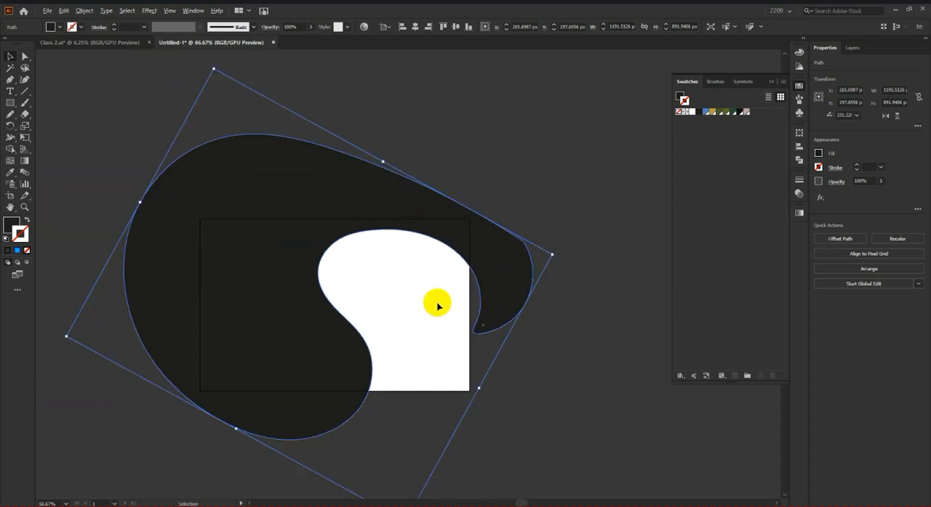
Step: Shift the black curved shape about 51 px to the right and delete it
{"action": "left_click", "coordinate": [480, 322]}
{"action": "scroll", "coordinate": [442, 291], "scroll_direction": "up", "scroll_amount": 2}
{"action": "scroll", "coordinate": [480, 288], "scroll_direction": "down", "scroll_amount": 1}
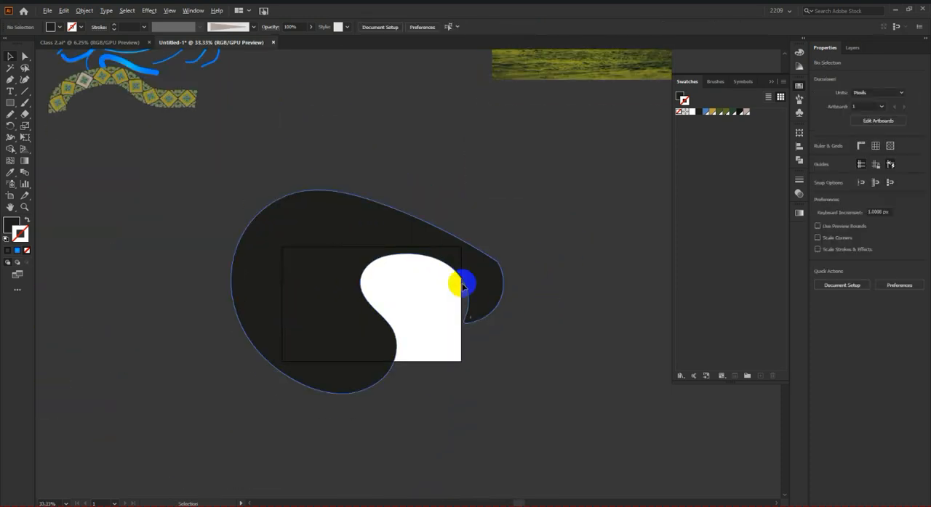
{"action": "scroll", "coordinate": [445, 282], "scroll_direction": "up", "scroll_amount": 2}
{"action": "left_click_drag", "start_coordinate": [515, 275], "coordinate": [539, 274]}
{"action": "scroll", "coordinate": [423, 253], "scroll_direction": "down", "scroll_amount": 3}
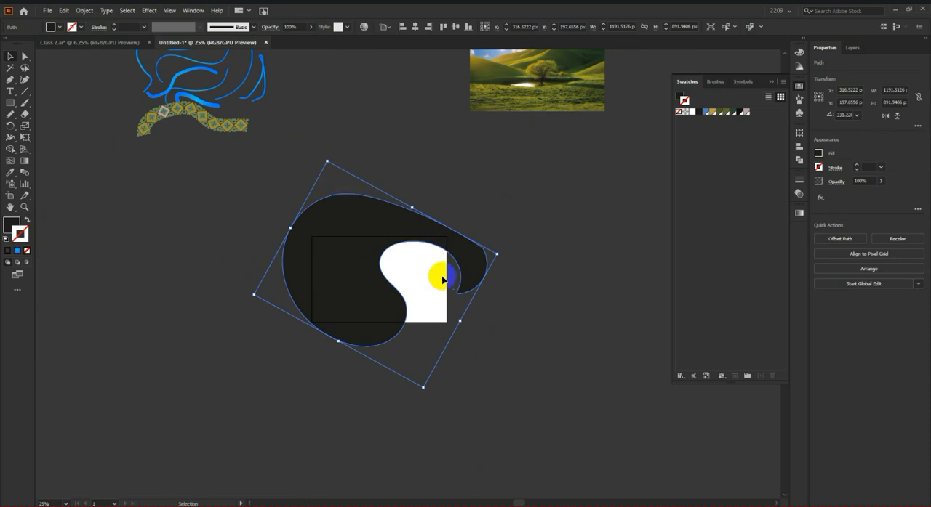
{"action": "scroll", "coordinate": [436, 244], "scroll_direction": "up", "scroll_amount": 1}
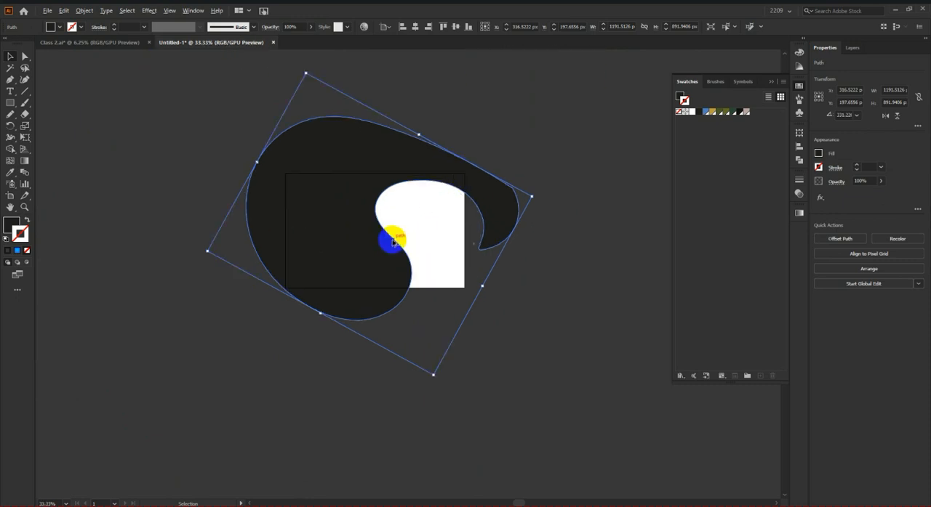
{"action": "key", "text": "Delete"}
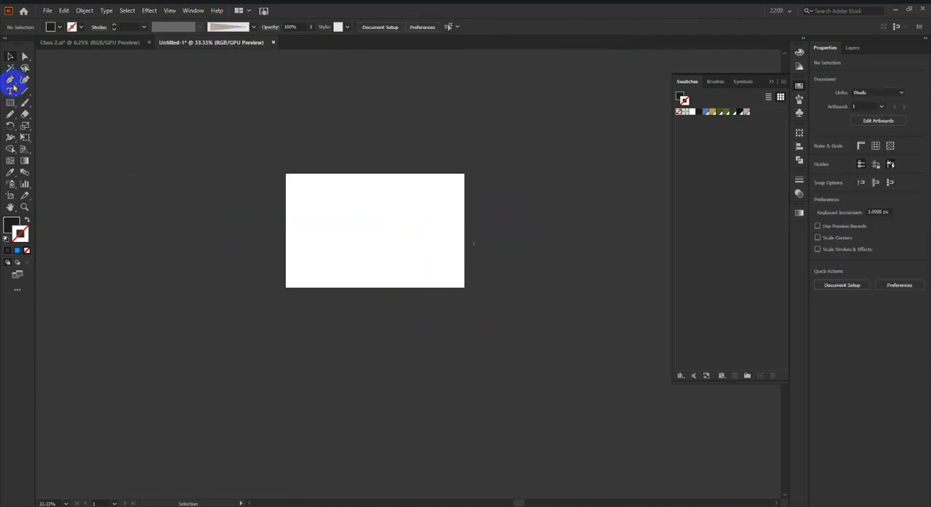
Step: Draw a closed wave shape about 1119 by 666 px with the Pencil tool, rising across the artboard and extending beyond its edges
{"action": "left_click", "coordinate": [11, 115]}
{"action": "scroll", "coordinate": [289, 195], "scroll_direction": "up", "scroll_amount": 3}
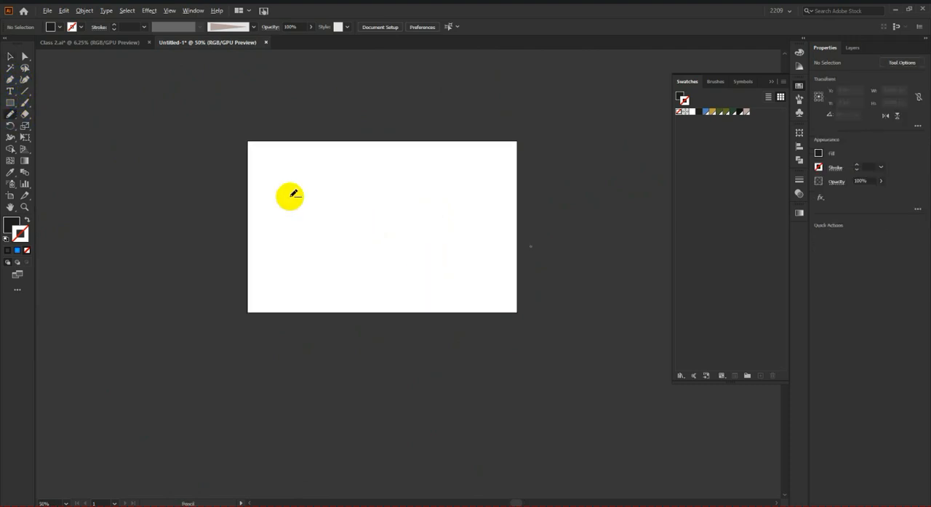
{"action": "scroll", "coordinate": [289, 195], "scroll_direction": "down", "scroll_amount": 2}
{"action": "scroll", "coordinate": [223, 280], "scroll_direction": "up", "scroll_amount": 1}
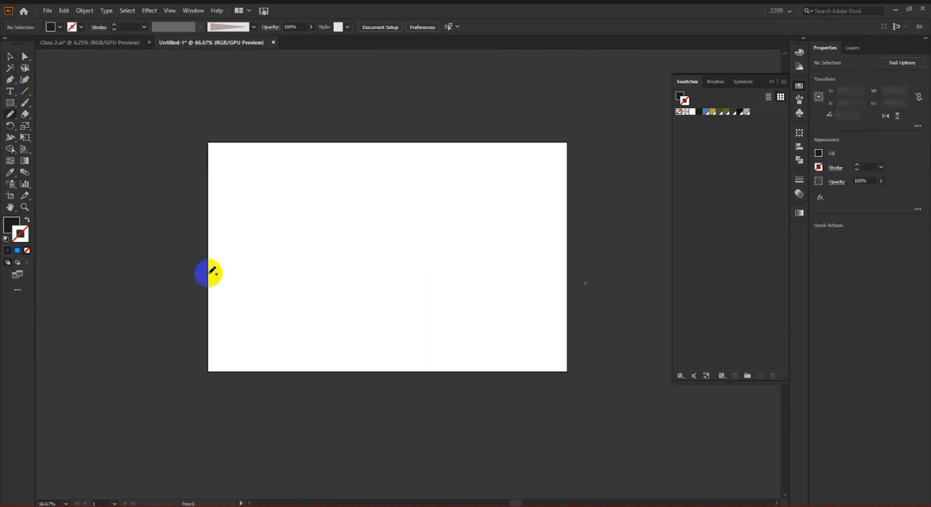
{"action": "mouse_move", "coordinate": [213, 256]}
{"action": "left_mouse_down"}
{"action": "mouse_move", "coordinate": [244, 222]}
{"action": "mouse_move", "coordinate": [292, 242]}
{"action": "mouse_move", "coordinate": [325, 240]}
{"action": "mouse_move", "coordinate": [351, 198]}
{"action": "mouse_move", "coordinate": [383, 186]}
{"action": "mouse_move", "coordinate": [411, 205]}
{"action": "mouse_move", "coordinate": [463, 209]}
{"action": "mouse_move", "coordinate": [512, 155]}
{"action": "mouse_move", "coordinate": [565, 147]}
{"action": "mouse_move", "coordinate": [625, 190]}
{"action": "mouse_move", "coordinate": [646, 288]}
{"action": "mouse_move", "coordinate": [566, 424]}
{"action": "mouse_move", "coordinate": [260, 445]}
{"action": "mouse_move", "coordinate": [156, 413]}
{"action": "mouse_move", "coordinate": [137, 330]}
{"action": "mouse_move", "coordinate": [172, 287]}
{"action": "mouse_move", "coordinate": [209, 274]}
{"action": "left_mouse_up"}
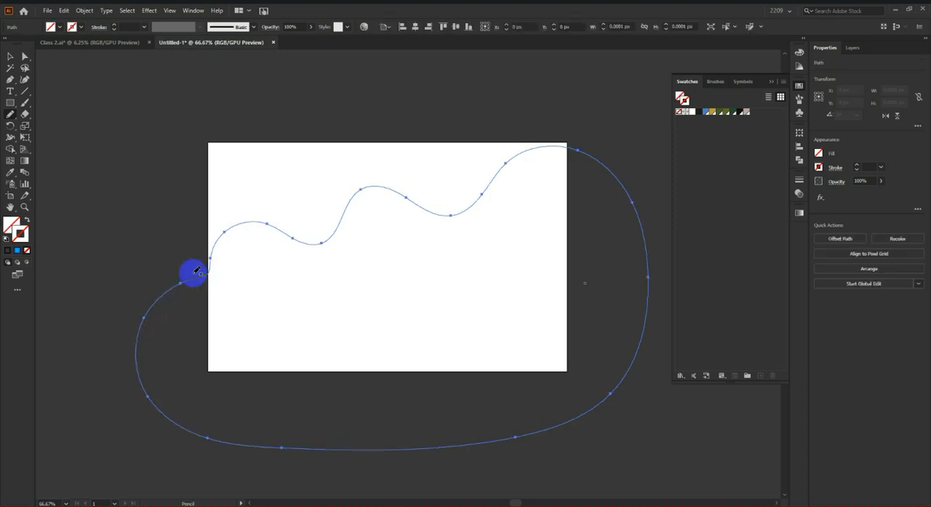
Step: Fill the wave shape with the blue gradient and change the gradient type to linear
{"action": "left_click", "coordinate": [26, 251]}
{"action": "left_click", "coordinate": [18, 251]}
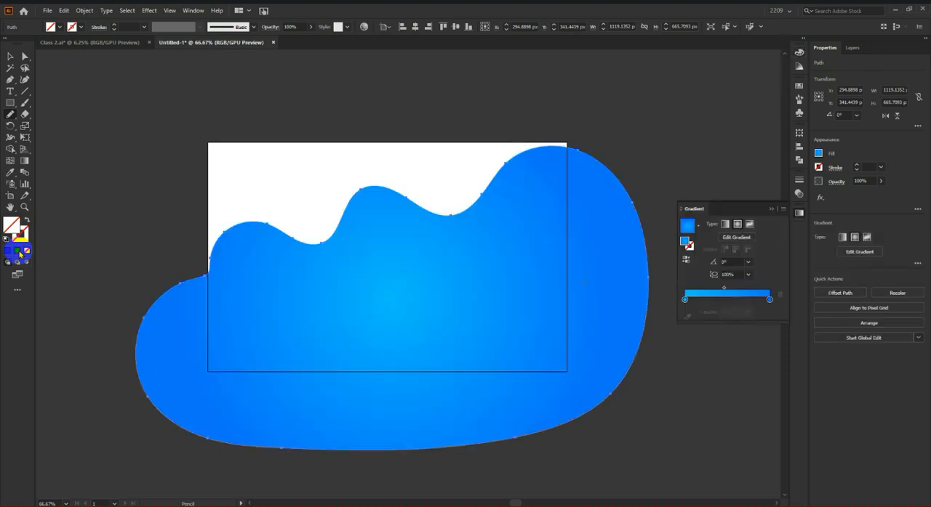
{"action": "left_click", "coordinate": [104, 141]}
{"action": "left_click", "coordinate": [323, 294]}
{"action": "left_click", "coordinate": [24, 196]}
{"action": "left_click", "coordinate": [716, 268]}
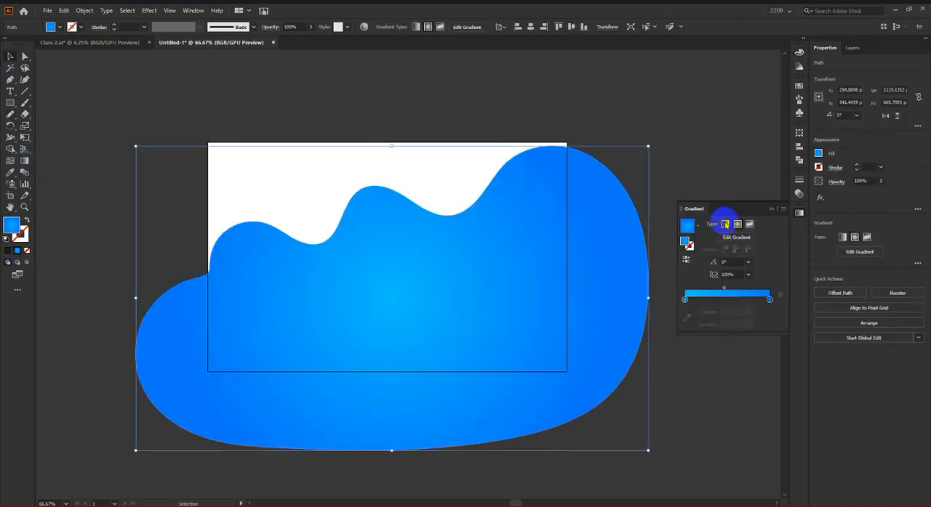
{"action": "left_click", "coordinate": [726, 225]}
{"action": "left_click", "coordinate": [649, 154]}
Step: Move the gradient wave shape about 85 px right and 9 px up over the artboard
{"action": "scroll", "coordinate": [448, 243], "scroll_direction": "down", "scroll_amount": 1}
{"action": "scroll", "coordinate": [445, 252], "scroll_direction": "up", "scroll_amount": 2}
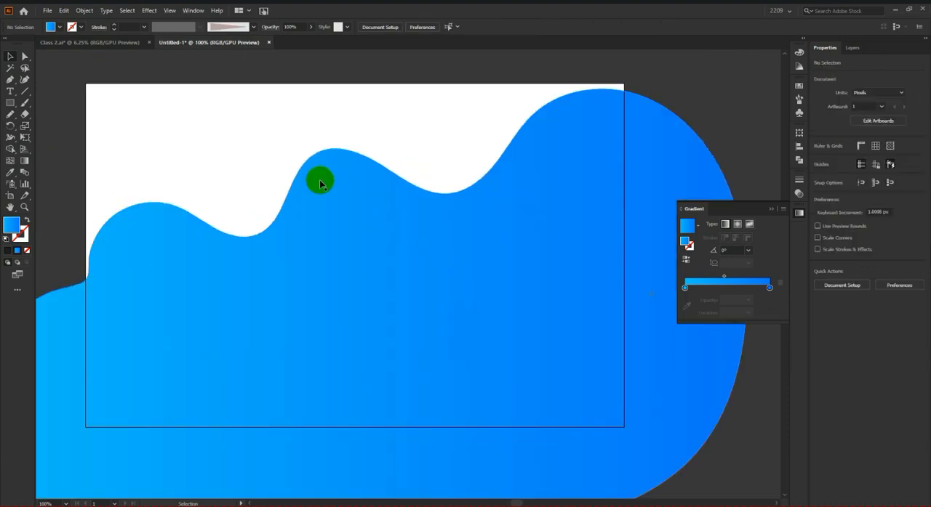
{"action": "scroll", "coordinate": [362, 232], "scroll_direction": "down", "scroll_amount": 3}
{"action": "left_click", "coordinate": [378, 230]}
{"action": "scroll", "coordinate": [379, 231], "scroll_direction": "up", "scroll_amount": 2}
{"action": "scroll", "coordinate": [380, 235], "scroll_direction": "down", "scroll_amount": 1}
{"action": "scroll", "coordinate": [378, 237], "scroll_direction": "up", "scroll_amount": 2}
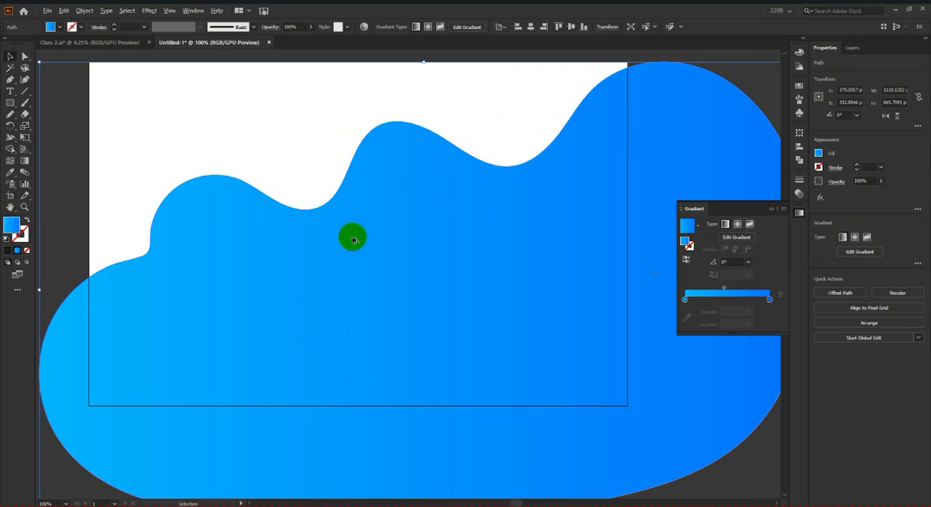
{"action": "scroll", "coordinate": [353, 240], "scroll_direction": "down", "scroll_amount": 3}
{"action": "scroll", "coordinate": [408, 256], "scroll_direction": "up", "scroll_amount": 2}
{"action": "scroll", "coordinate": [436, 263], "scroll_direction": "down", "scroll_amount": 2}
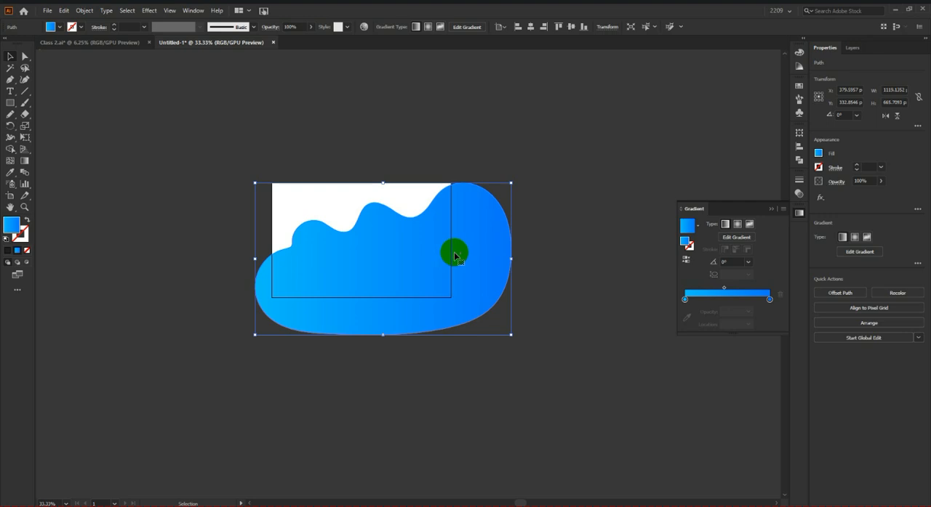
{"action": "scroll", "coordinate": [402, 249], "scroll_direction": "up", "scroll_amount": 2}
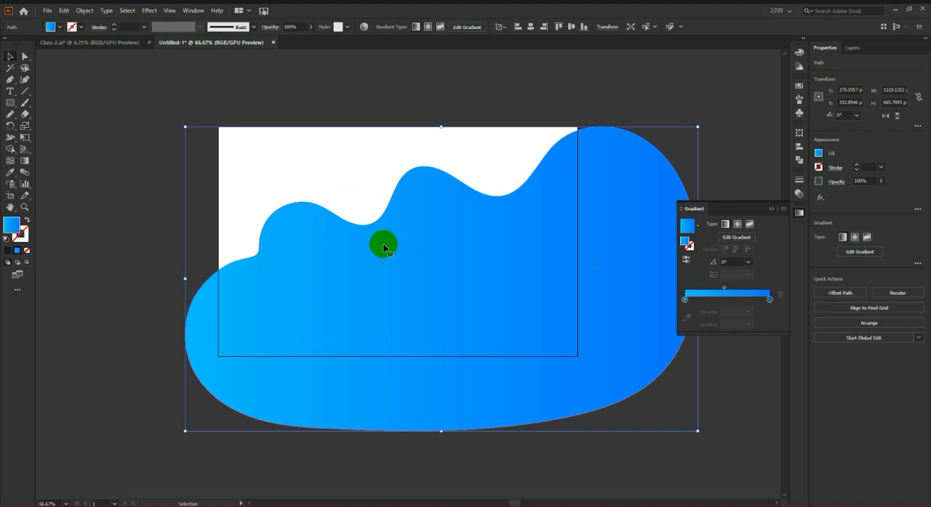
{"action": "scroll", "coordinate": [339, 259], "scroll_direction": "down", "scroll_amount": 3}
{"action": "scroll", "coordinate": [371, 265], "scroll_direction": "up", "scroll_amount": 1}
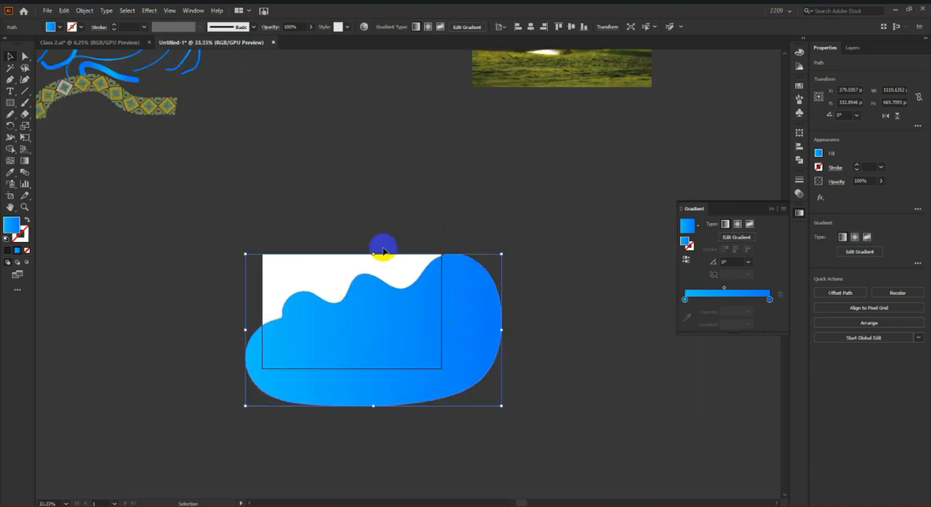
Step: Smooth the steep left shoulder of the gradient wave's upper outline with the Smooth tool
{"action": "left_click_drag", "start_coordinate": [9, 117], "coordinate": [49, 143]}
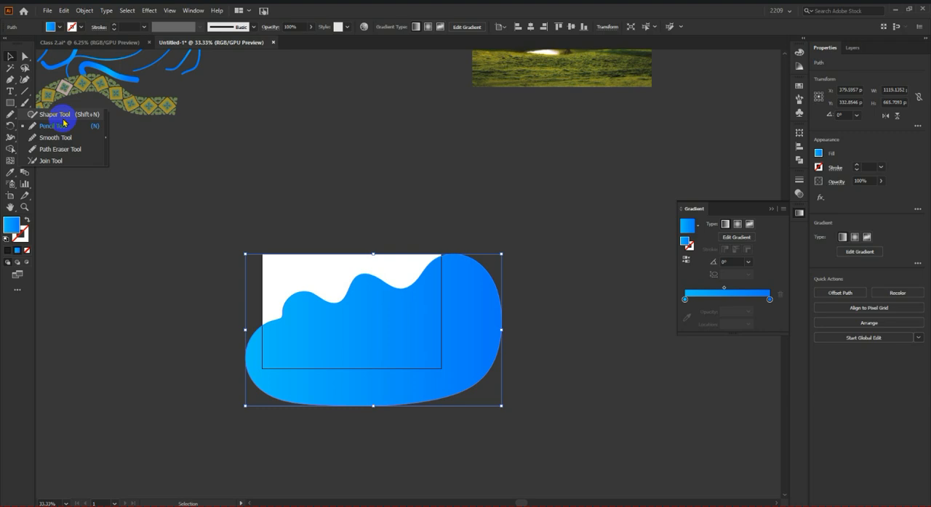
{"action": "left_click", "coordinate": [62, 138]}
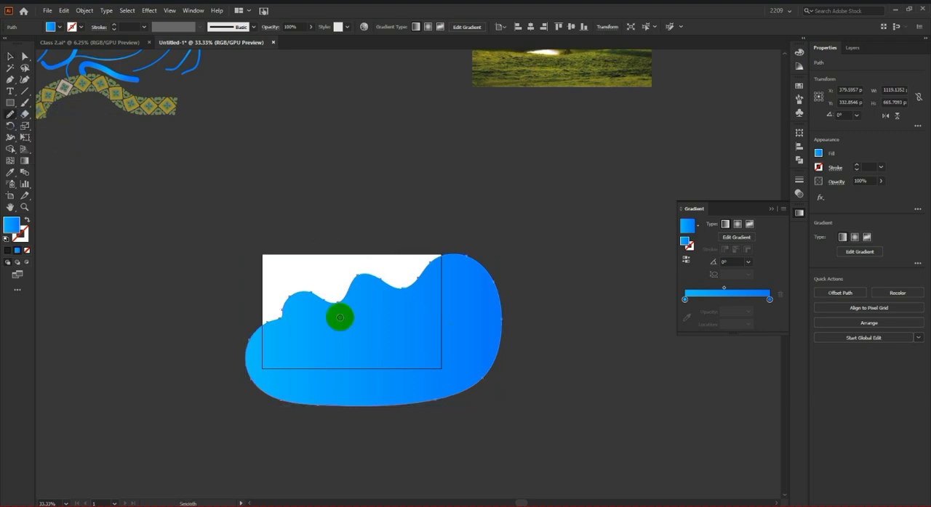
{"action": "scroll", "coordinate": [339, 316], "scroll_direction": "up", "scroll_amount": 6}
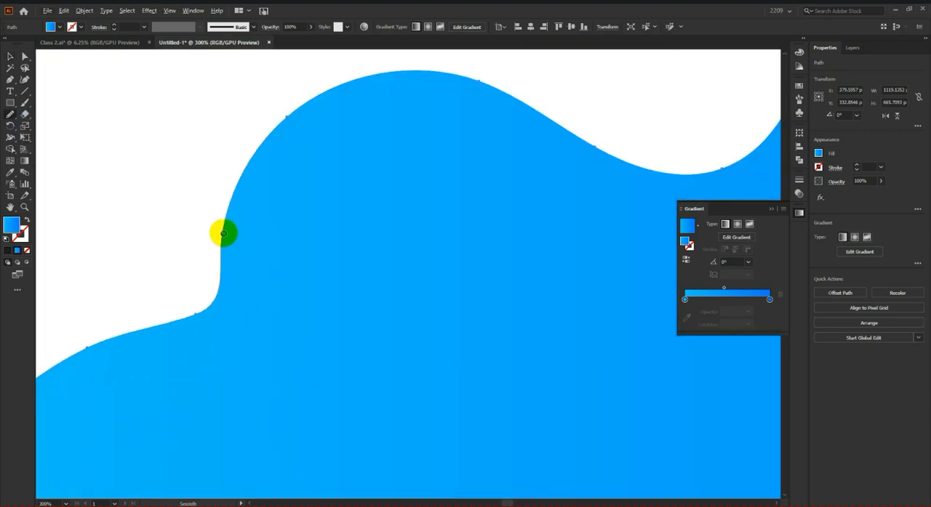
{"action": "mouse_move", "coordinate": [223, 234]}
{"action": "left_mouse_down"}
{"action": "mouse_move", "coordinate": [204, 318]}
{"action": "mouse_move", "coordinate": [157, 355]}
{"action": "mouse_move", "coordinate": [230, 245]}
{"action": "mouse_move", "coordinate": [154, 367]}
{"action": "mouse_move", "coordinate": [234, 282]}
{"action": "mouse_move", "coordinate": [218, 280]}
{"action": "mouse_move", "coordinate": [135, 340]}
{"action": "mouse_move", "coordinate": [211, 309]}
{"action": "mouse_move", "coordinate": [233, 269]}
{"action": "mouse_move", "coordinate": [231, 242]}
{"action": "mouse_move", "coordinate": [204, 347]}
{"action": "left_mouse_up"}
{"action": "scroll", "coordinate": [205, 346], "scroll_direction": "down", "scroll_amount": 3}
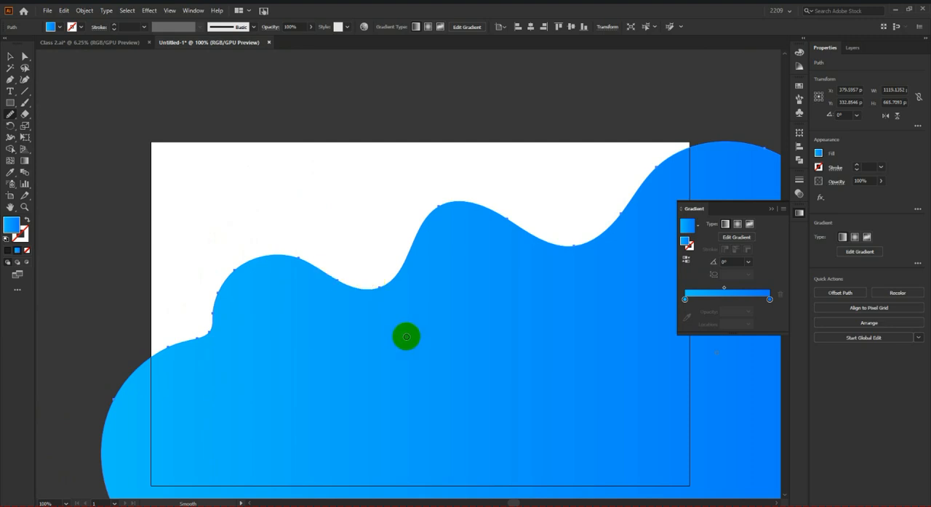
{"action": "scroll", "coordinate": [538, 268], "scroll_direction": "down", "scroll_amount": 3}
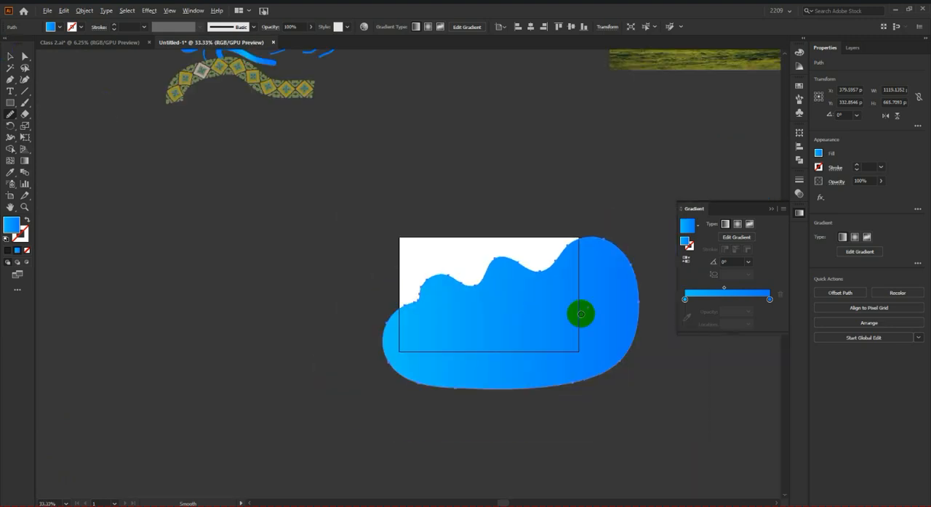
{"action": "scroll", "coordinate": [193, 373], "scroll_direction": "down", "scroll_amount": 2}
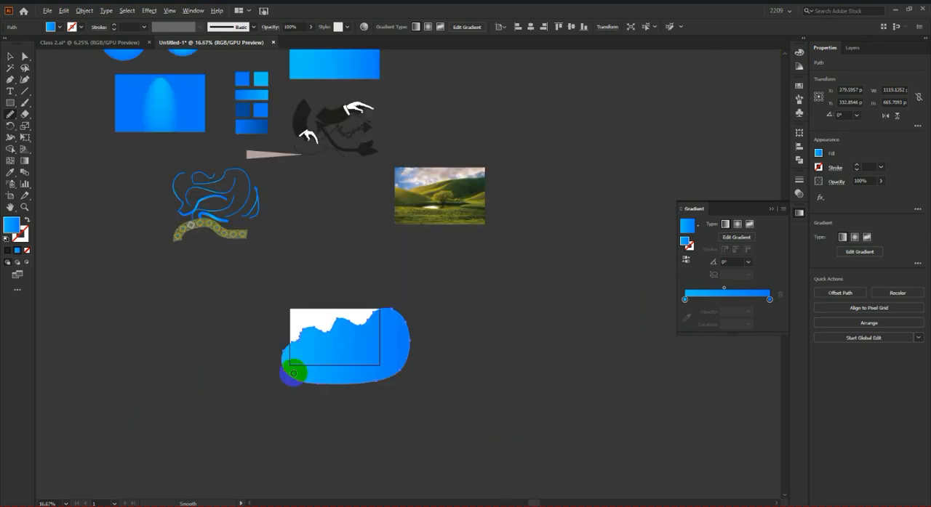
Step: Erase the outline of the wave's first hump with the Path Eraser tool, from its left shoulder to the following dip
{"action": "scroll", "coordinate": [295, 366], "scroll_direction": "up", "scroll_amount": 2}
{"action": "mouse_move", "coordinate": [10, 115]}
{"action": "left_mouse_down"}
{"action": "mouse_move", "coordinate": [77, 152]}
{"action": "mouse_move", "coordinate": [54, 154]}
{"action": "left_mouse_up"}
{"action": "scroll", "coordinate": [276, 266], "scroll_direction": "up", "scroll_amount": 5}
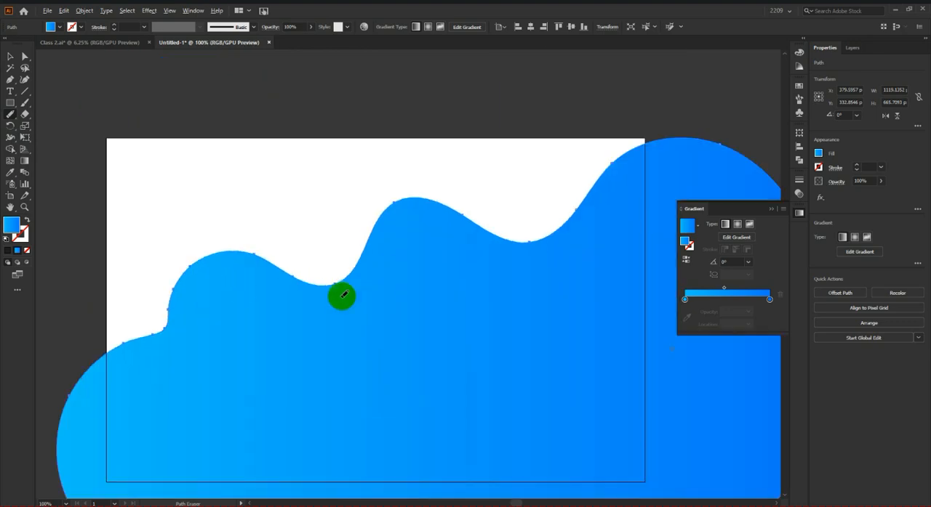
{"action": "scroll", "coordinate": [193, 286], "scroll_direction": "down", "scroll_amount": 2}
{"action": "scroll", "coordinate": [195, 289], "scroll_direction": "up", "scroll_amount": 2}
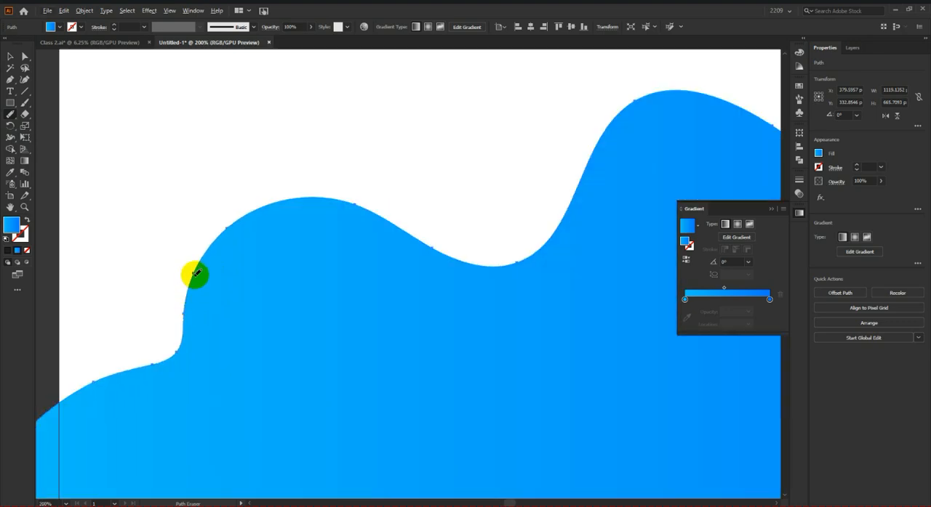
{"action": "mouse_move", "coordinate": [195, 275]}
{"action": "left_mouse_down"}
{"action": "mouse_move", "coordinate": [202, 243]}
{"action": "mouse_move", "coordinate": [216, 232]}
{"action": "mouse_move", "coordinate": [288, 206]}
{"action": "mouse_move", "coordinate": [360, 215]}
{"action": "mouse_move", "coordinate": [476, 265]}
{"action": "left_mouse_up"}
{"action": "scroll", "coordinate": [436, 266], "scroll_direction": "down", "scroll_amount": 2}
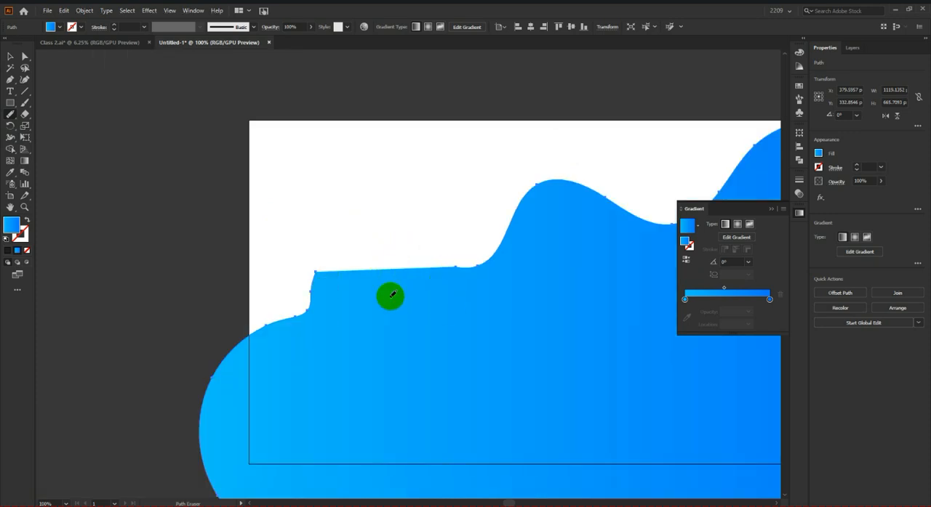
Step: Try erasing the lower-right stretch of the wave's outline with the Path Eraser, and undo the erasure
{"action": "scroll", "coordinate": [396, 291], "scroll_direction": "down", "scroll_amount": 1}
{"action": "scroll", "coordinate": [244, 271], "scroll_direction": "down", "scroll_amount": 2}
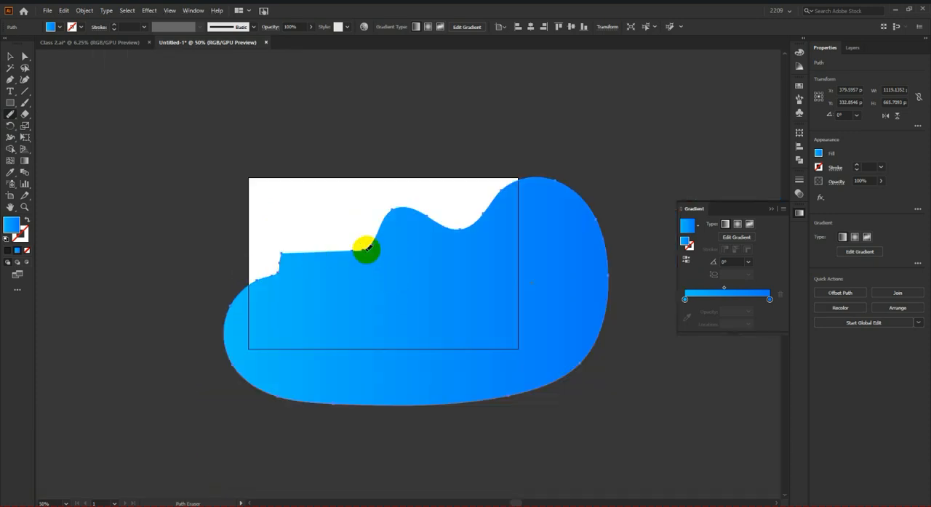
{"action": "scroll", "coordinate": [410, 269], "scroll_direction": "up", "scroll_amount": 1}
{"action": "scroll", "coordinate": [465, 356], "scroll_direction": "down", "scroll_amount": 2}
{"action": "scroll", "coordinate": [524, 378], "scroll_direction": "up", "scroll_amount": 2}
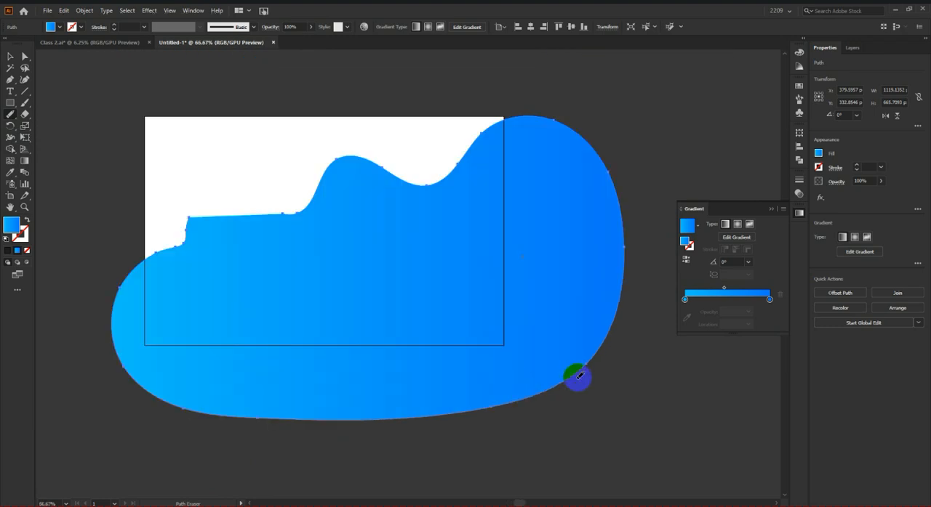
{"action": "mouse_move", "coordinate": [586, 364]}
{"action": "left_mouse_down"}
{"action": "mouse_move", "coordinate": [538, 398]}
{"action": "mouse_move", "coordinate": [446, 421]}
{"action": "mouse_move", "coordinate": [390, 422]}
{"action": "left_mouse_up"}
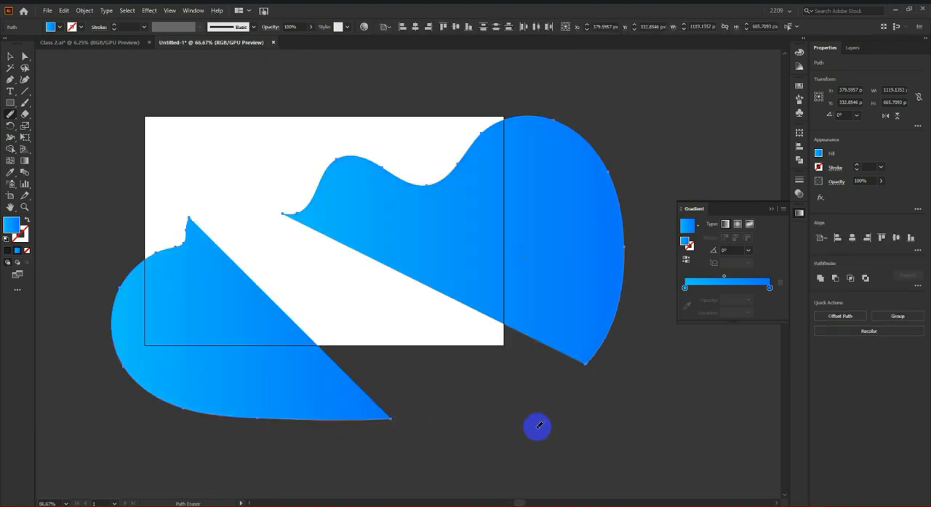
{"action": "scroll", "coordinate": [569, 401], "scroll_direction": "down", "scroll_amount": 3}
{"action": "scroll", "coordinate": [569, 402], "scroll_direction": "up", "scroll_amount": 2}
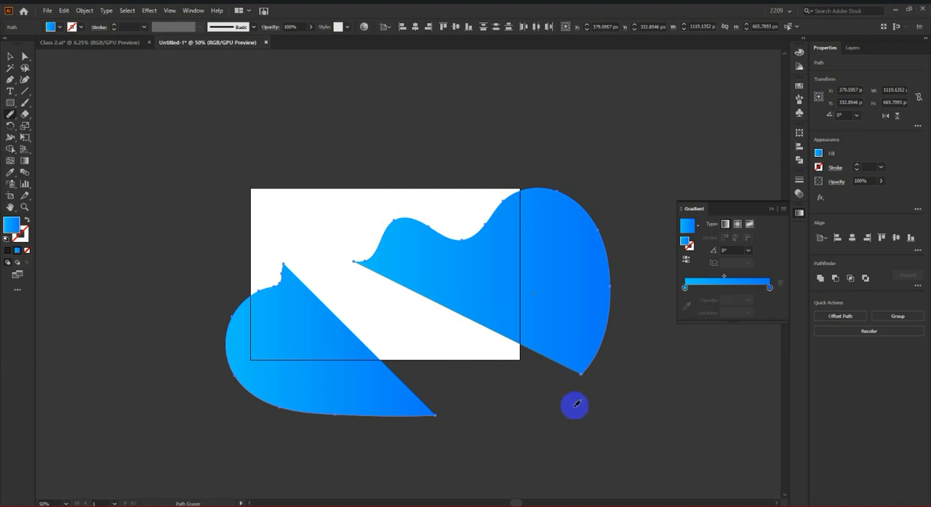
{"action": "key", "text": "v"}
{"action": "key", "text": "ctrl+z"}
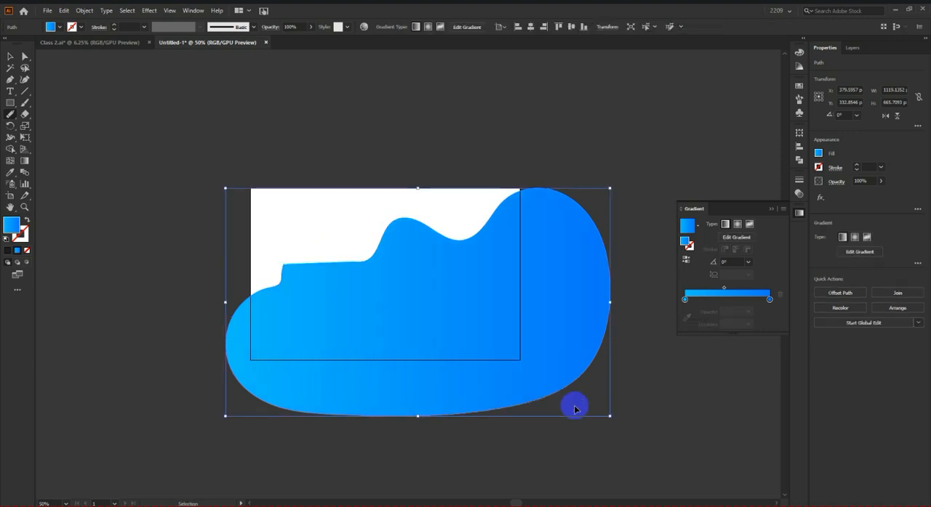
Step: Try erasing part of the wave's bottom edge once more with the Path Eraser, and undo it
{"action": "scroll", "coordinate": [533, 378], "scroll_direction": "up", "scroll_amount": 2}
{"action": "scroll", "coordinate": [192, 181], "scroll_direction": "down", "scroll_amount": 2}
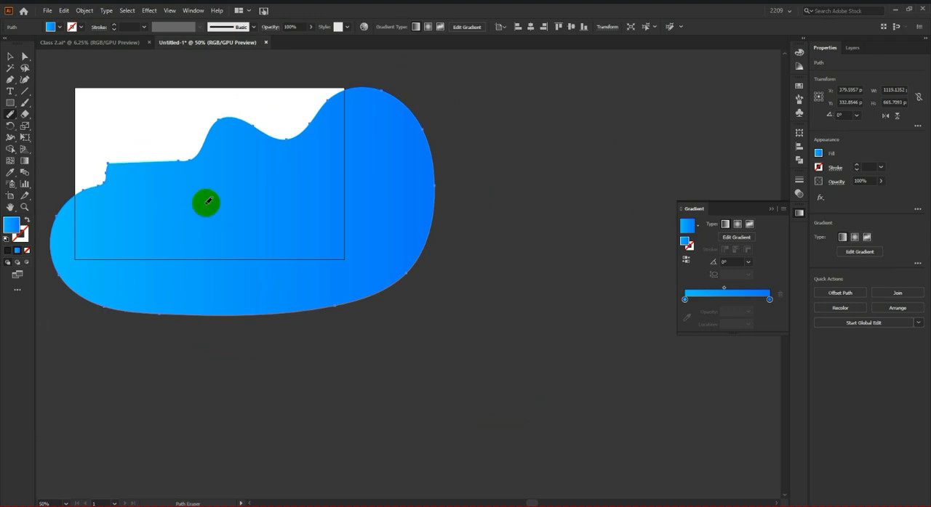
{"action": "left_click_drag", "start_coordinate": [415, 271], "coordinate": [266, 322]}
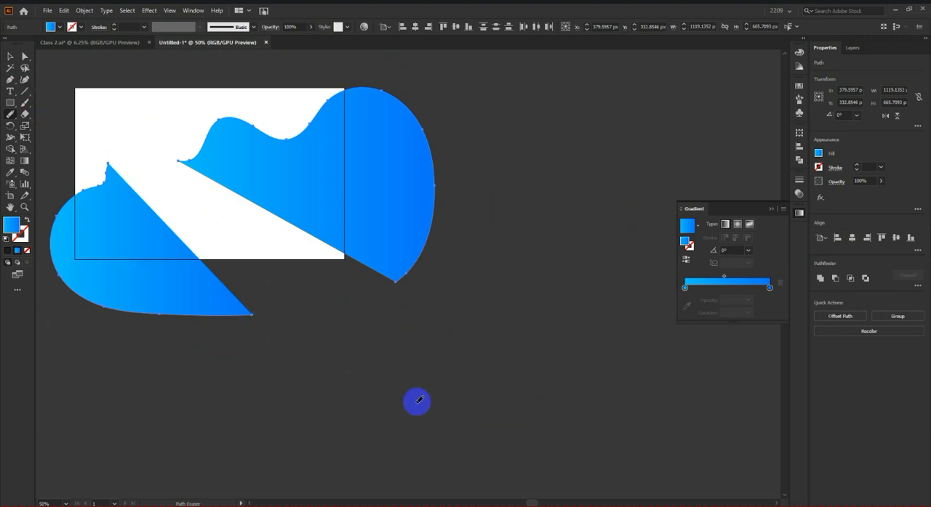
{"action": "key", "text": "ctrl+z"}
Step: Try erasing the wave's right edge and further stretches of its lower outline with the Path Eraser, and undo the erasures
{"action": "scroll", "coordinate": [402, 245], "scroll_direction": "up", "scroll_amount": 1}
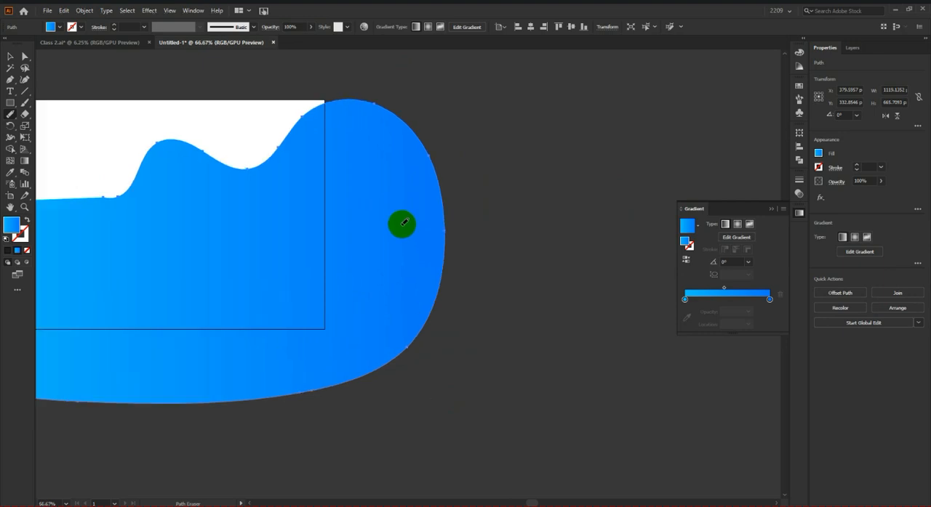
{"action": "mouse_move", "coordinate": [423, 150]}
{"action": "left_mouse_down"}
{"action": "mouse_move", "coordinate": [447, 233]}
{"action": "mouse_move", "coordinate": [432, 315]}
{"action": "left_mouse_up"}
{"action": "scroll", "coordinate": [496, 303], "scroll_direction": "down", "scroll_amount": 3}
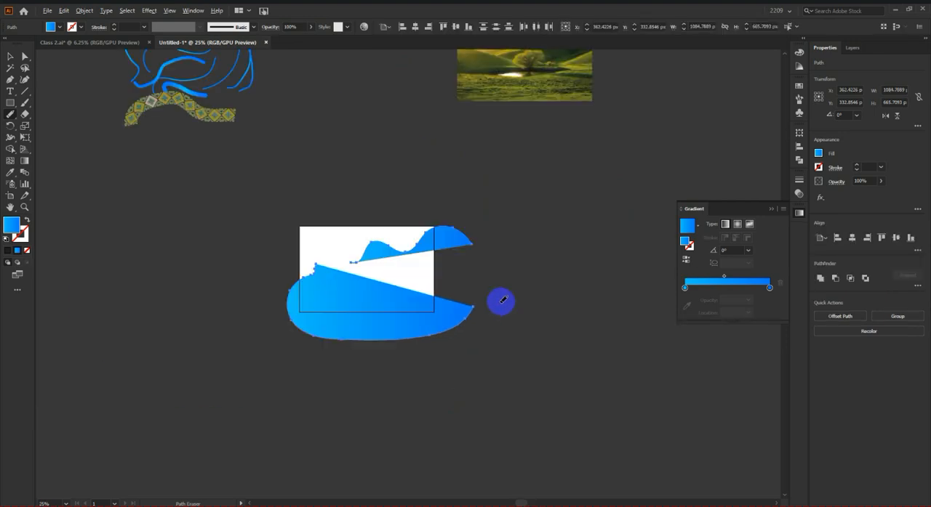
{"action": "scroll", "coordinate": [334, 311], "scroll_direction": "up", "scroll_amount": 2}
{"action": "mouse_move", "coordinate": [268, 303]}
{"action": "left_mouse_down"}
{"action": "mouse_move", "coordinate": [260, 331]}
{"action": "mouse_move", "coordinate": [358, 366]}
{"action": "mouse_move", "coordinate": [496, 355]}
{"action": "left_mouse_up"}
{"action": "scroll", "coordinate": [496, 354], "scroll_direction": "down", "scroll_amount": 2}
{"action": "scroll", "coordinate": [499, 307], "scroll_direction": "up", "scroll_amount": 1}
{"action": "mouse_move", "coordinate": [546, 249]}
{"action": "left_mouse_down"}
{"action": "mouse_move", "coordinate": [486, 254]}
{"action": "mouse_move", "coordinate": [401, 301]}
{"action": "left_mouse_up"}
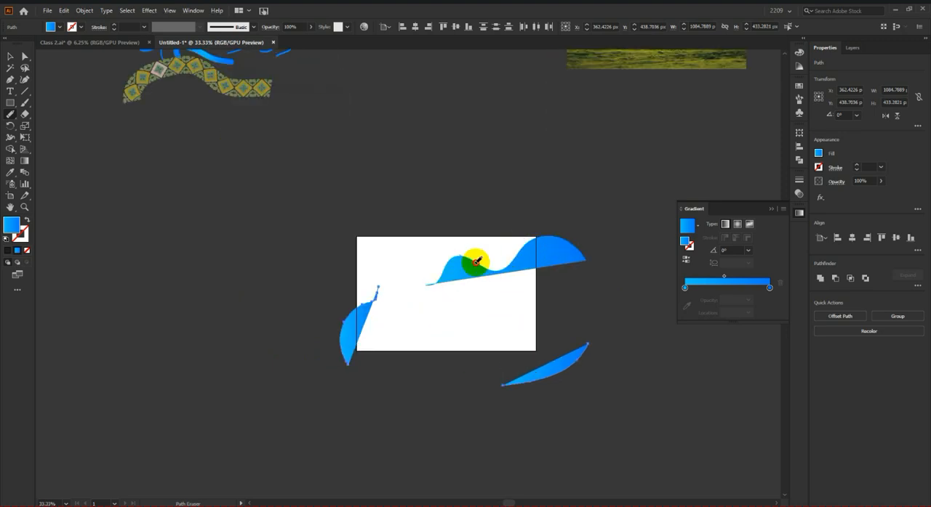
{"action": "key", "text": "ctrl+z"}
{"action": "key", "text": "ctrl+z"}
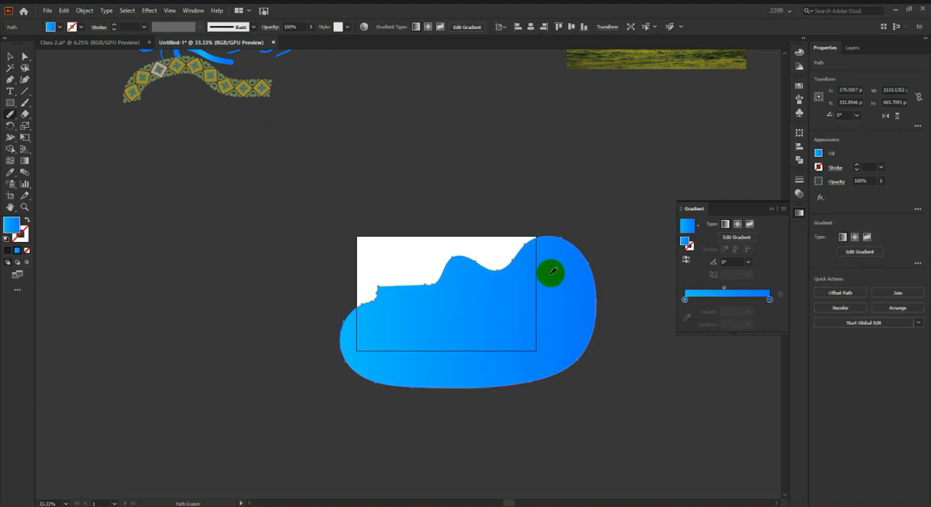
Step: Try to connect the two open ends of the wave's upper outline with the Join tool, and undo the join
{"action": "scroll", "coordinate": [453, 283], "scroll_direction": "up", "scroll_amount": 1}
{"action": "scroll", "coordinate": [396, 296], "scroll_direction": "up", "scroll_amount": 1}
{"action": "scroll", "coordinate": [497, 313], "scroll_direction": "up", "scroll_amount": 1}
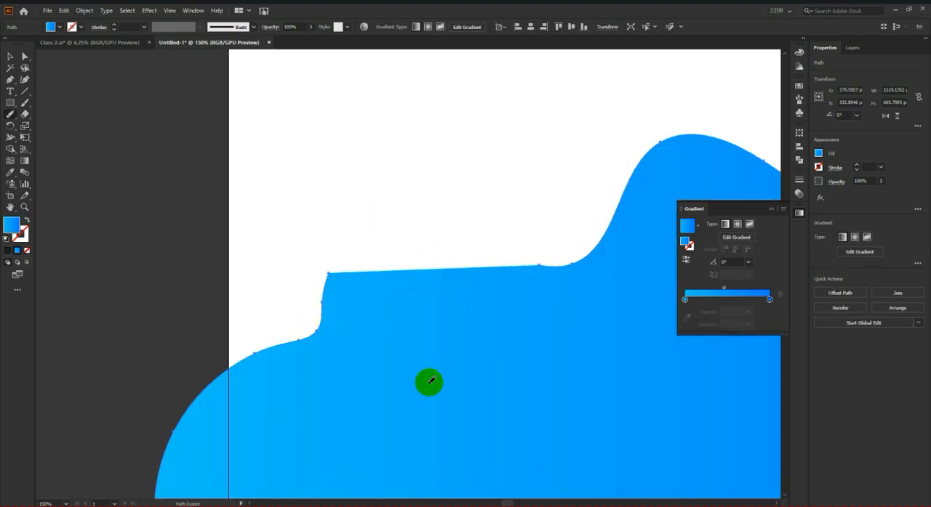
{"action": "mouse_move", "coordinate": [12, 121]}
{"action": "left_mouse_down"}
{"action": "mouse_move", "coordinate": [66, 116]}
{"action": "mouse_move", "coordinate": [65, 164]}
{"action": "left_mouse_up"}
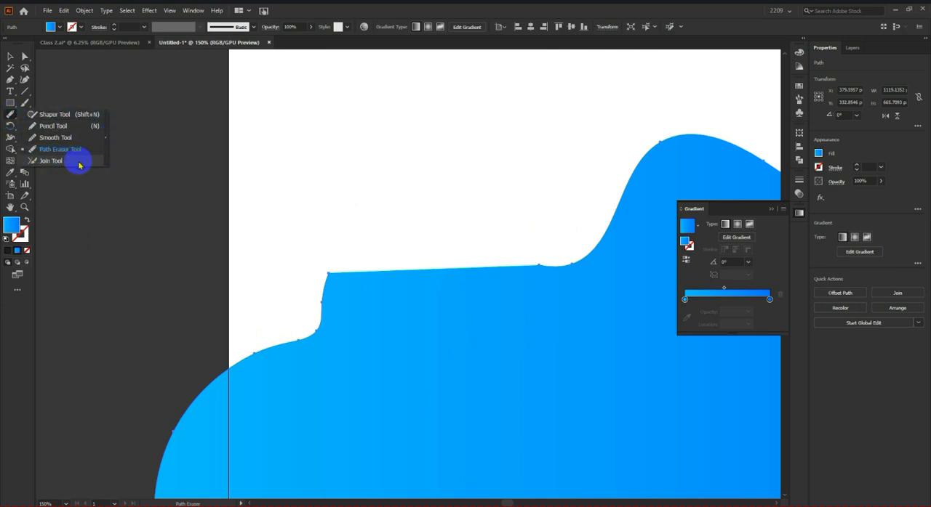
{"action": "left_click", "coordinate": [78, 164]}
{"action": "scroll", "coordinate": [103, 260], "scroll_direction": "down", "scroll_amount": 1}
{"action": "scroll", "coordinate": [347, 280], "scroll_direction": "up", "scroll_amount": 1}
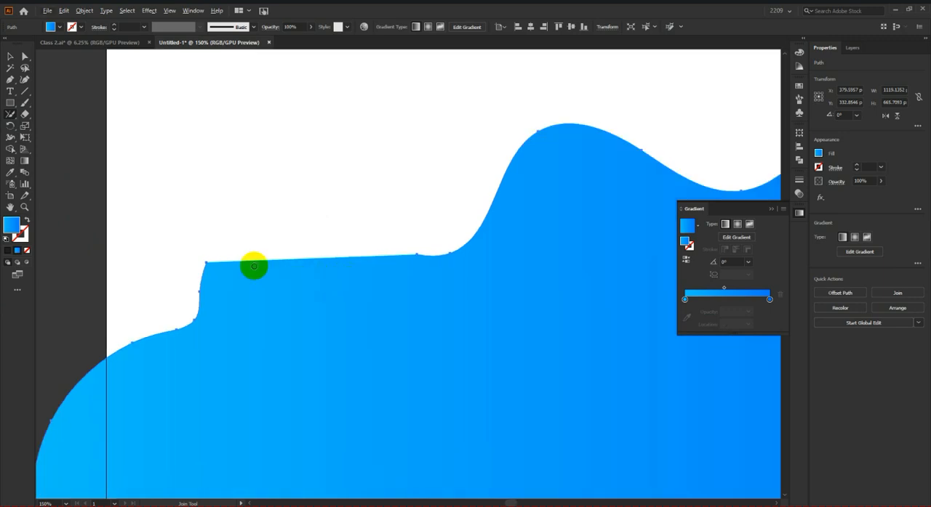
{"action": "mouse_move", "coordinate": [205, 262]}
{"action": "left_mouse_down"}
{"action": "mouse_move", "coordinate": [245, 245]}
{"action": "mouse_move", "coordinate": [364, 242]}
{"action": "mouse_move", "coordinate": [417, 255]}
{"action": "left_mouse_up"}
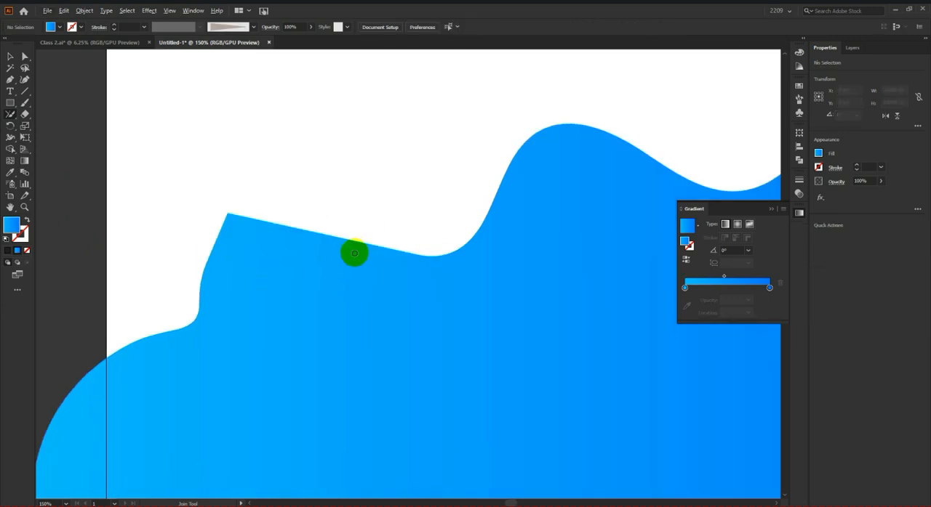
{"action": "scroll", "coordinate": [353, 254], "scroll_direction": "down", "scroll_amount": 4}
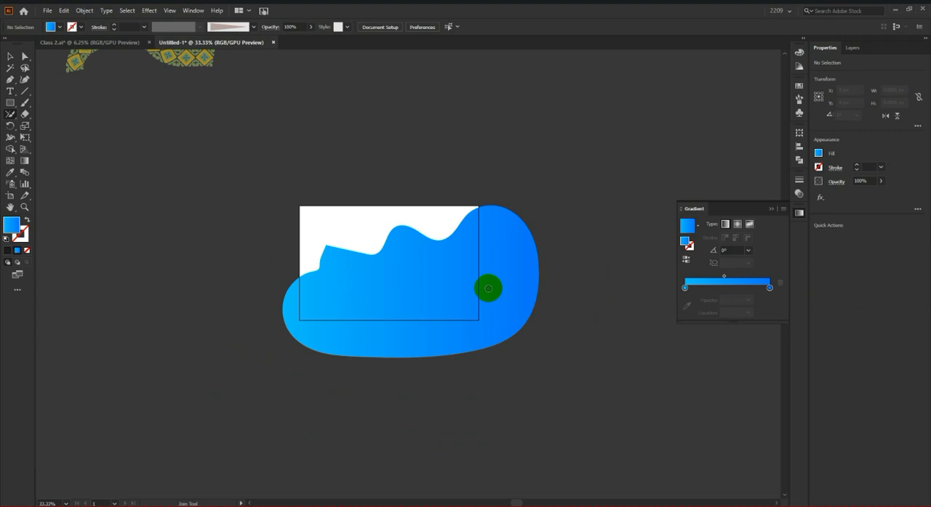
{"action": "key", "text": "ctrl+z"}
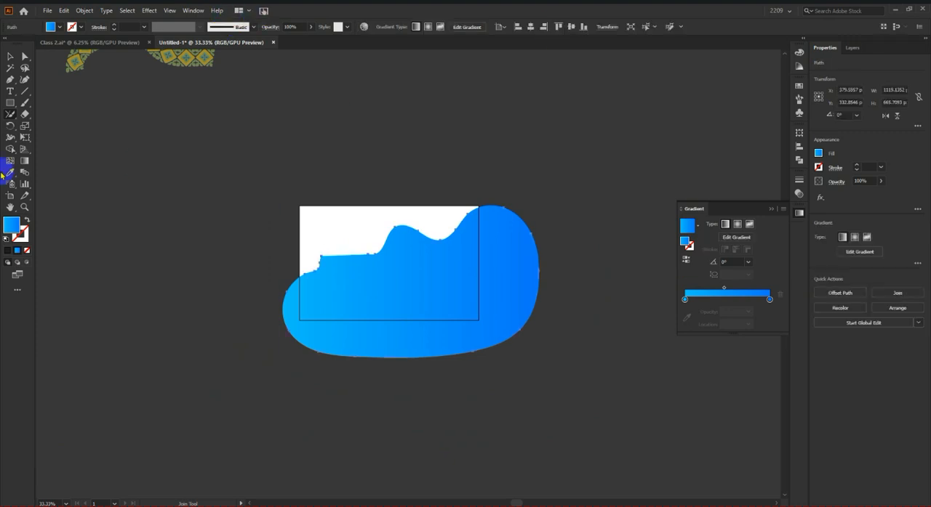
Step: Select the two open end anchor points of the wave's upper edge with Direct Selection and join them
{"action": "left_click", "coordinate": [200, 230]}
{"action": "scroll", "coordinate": [418, 275], "scroll_direction": "up", "scroll_amount": 2}
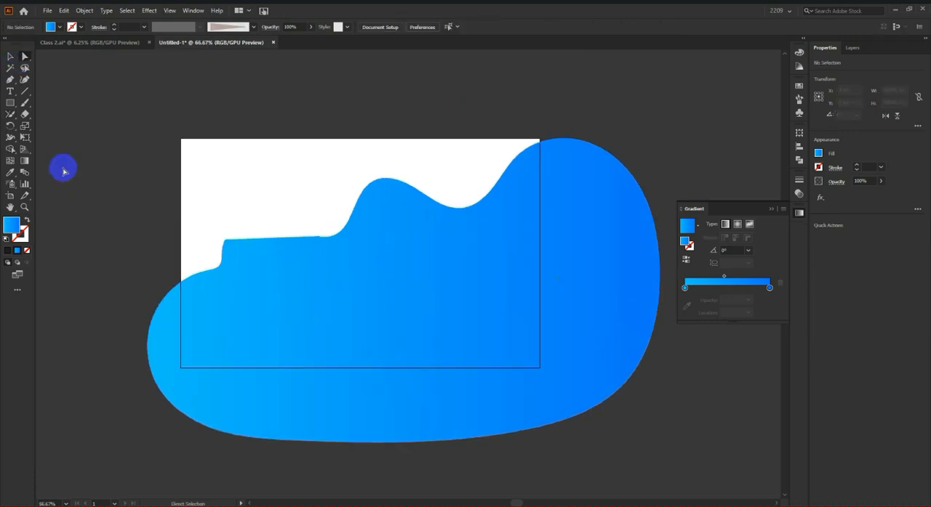
{"action": "scroll", "coordinate": [246, 267], "scroll_direction": "up", "scroll_amount": 3}
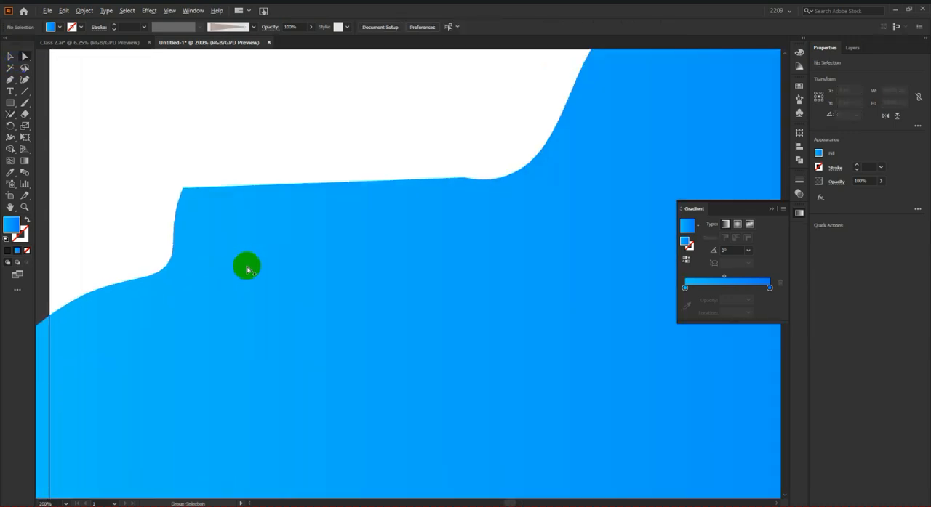
{"action": "left_click", "coordinate": [183, 190]}
{"action": "left_click", "coordinate": [464, 180]}
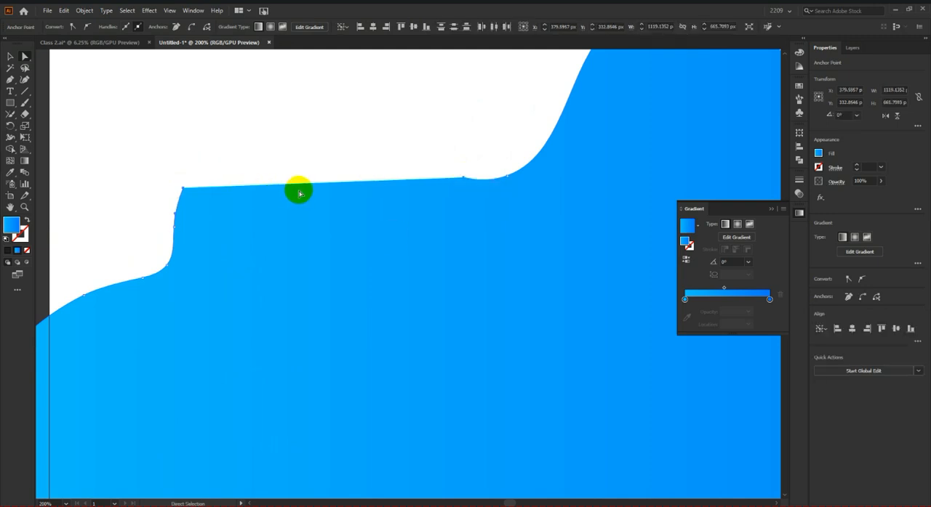
{"action": "right_click", "coordinate": [359, 193]}
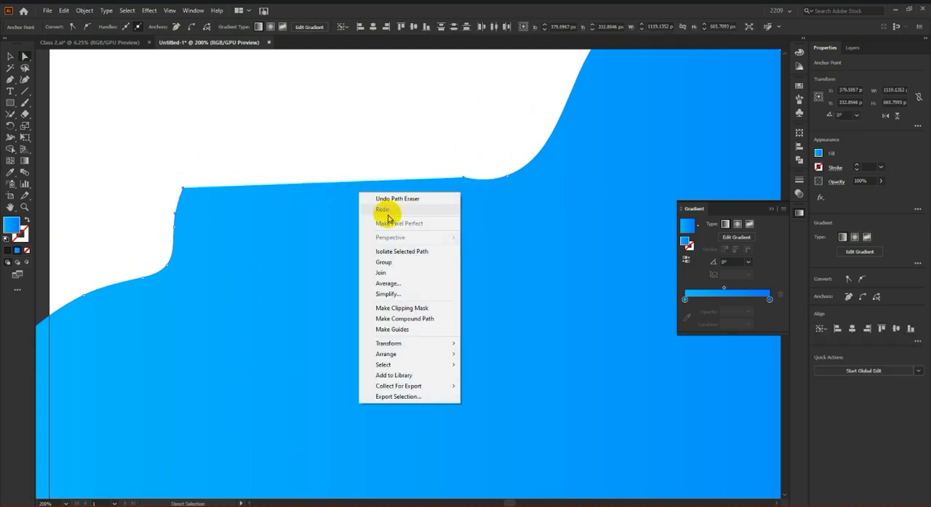
{"action": "left_click", "coordinate": [423, 273]}
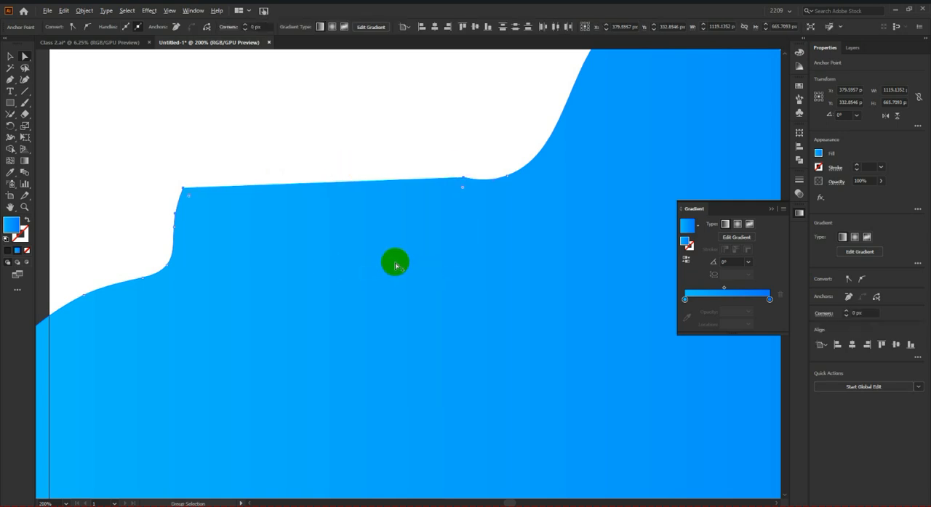
{"action": "key", "text": "ctrl+minus"}
{"action": "key", "text": "ctrl+minus"}
{"action": "key", "text": "ctrl+minus"}
{"action": "left_click", "coordinate": [11, 56]}
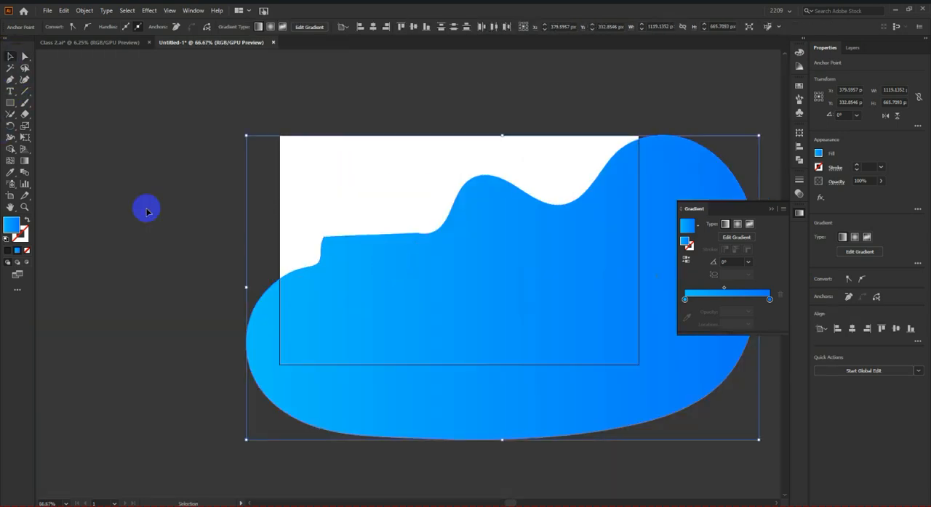
Step: Reshape the flat stretch of the wave's upper edge into a raised peak with the Curvature tool
{"action": "left_click", "coordinate": [440, 296]}
{"action": "left_click", "coordinate": [25, 79]}
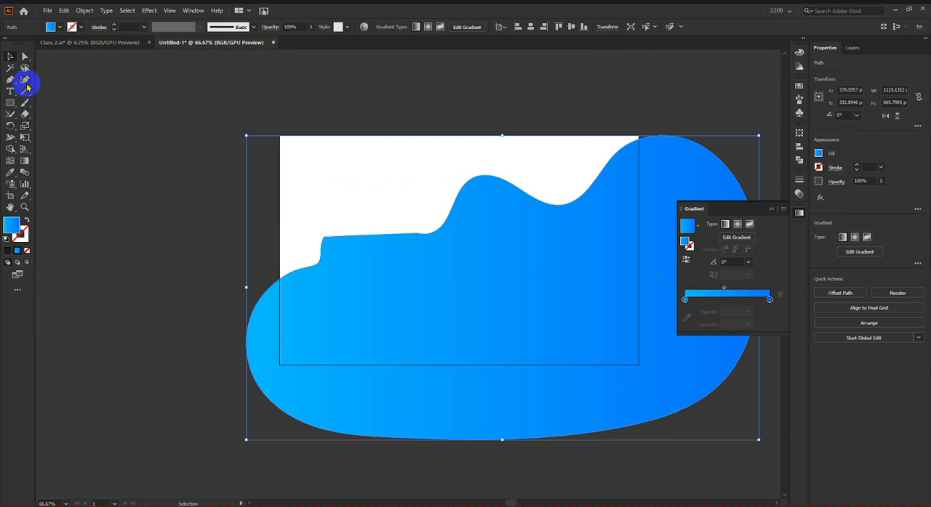
{"action": "left_click_drag", "start_coordinate": [418, 232], "coordinate": [369, 224]}
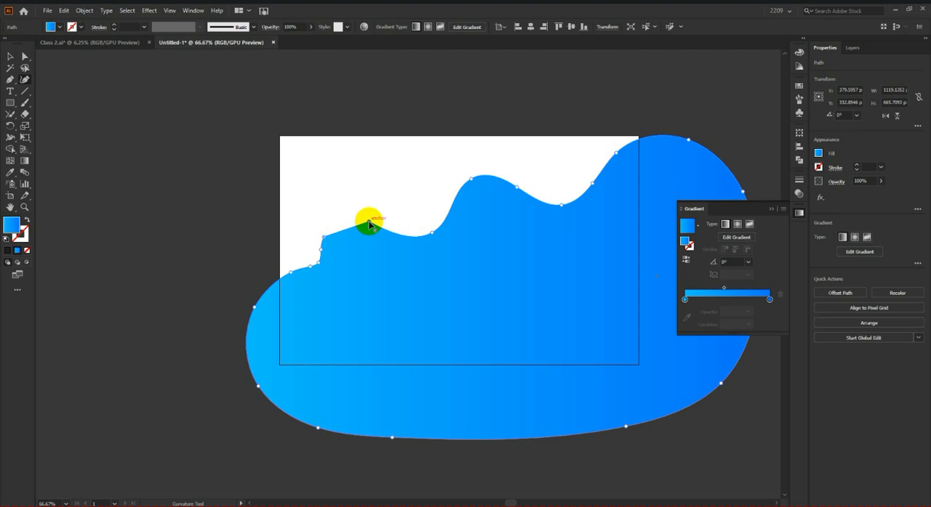
Step: Move the gradient wave shape off the artboard to the empty area beside the landscape photo
{"action": "left_click", "coordinate": [10, 56]}
{"action": "scroll", "coordinate": [158, 227], "scroll_direction": "down", "scroll_amount": 3}
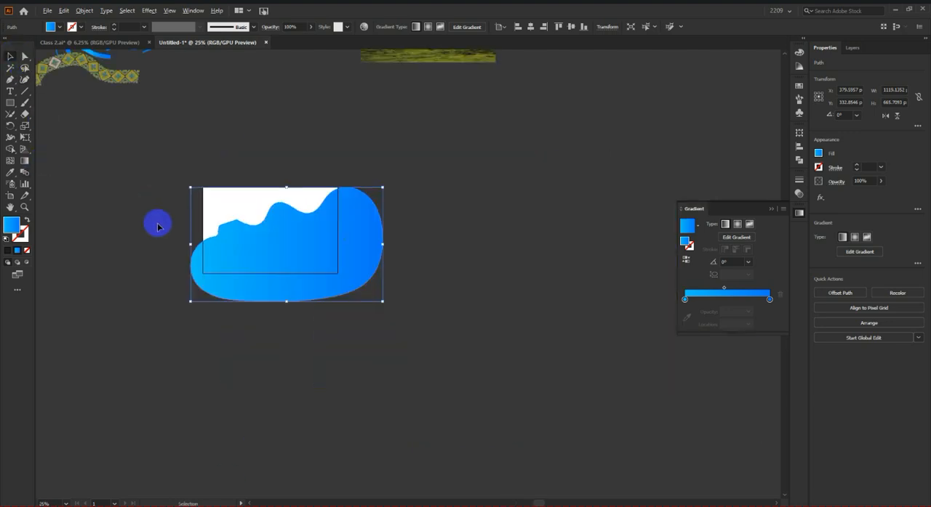
{"action": "scroll", "coordinate": [239, 257], "scroll_direction": "up", "scroll_amount": 2}
{"action": "left_click_drag", "start_coordinate": [276, 262], "coordinate": [549, 141]}
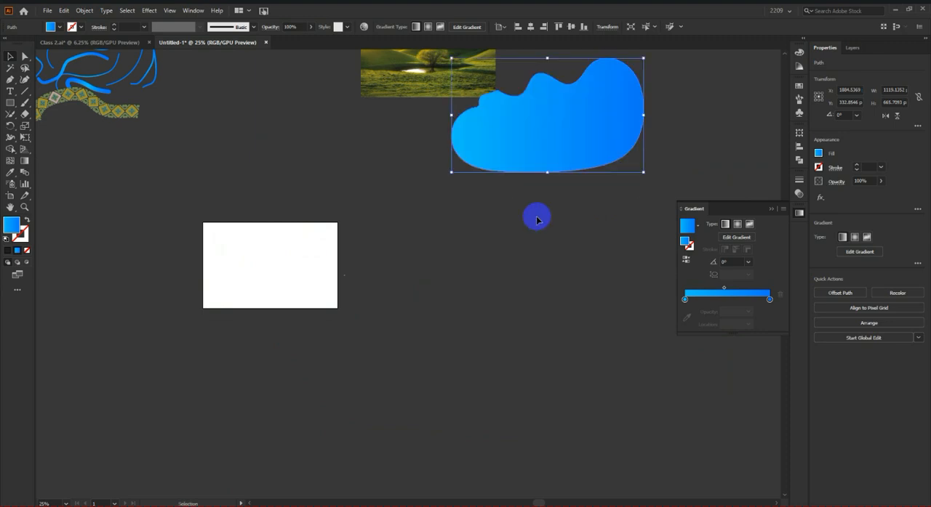
Step: Draw a gradient-filled circle about 275 px in diameter in the middle of the empty artboard
{"action": "scroll", "coordinate": [363, 272], "scroll_direction": "up", "scroll_amount": 1}
{"action": "scroll", "coordinate": [251, 306], "scroll_direction": "up", "scroll_amount": 2}
{"action": "scroll", "coordinate": [299, 298], "scroll_direction": "down", "scroll_amount": 2}
{"action": "scroll", "coordinate": [315, 287], "scroll_direction": "up", "scroll_amount": 1}
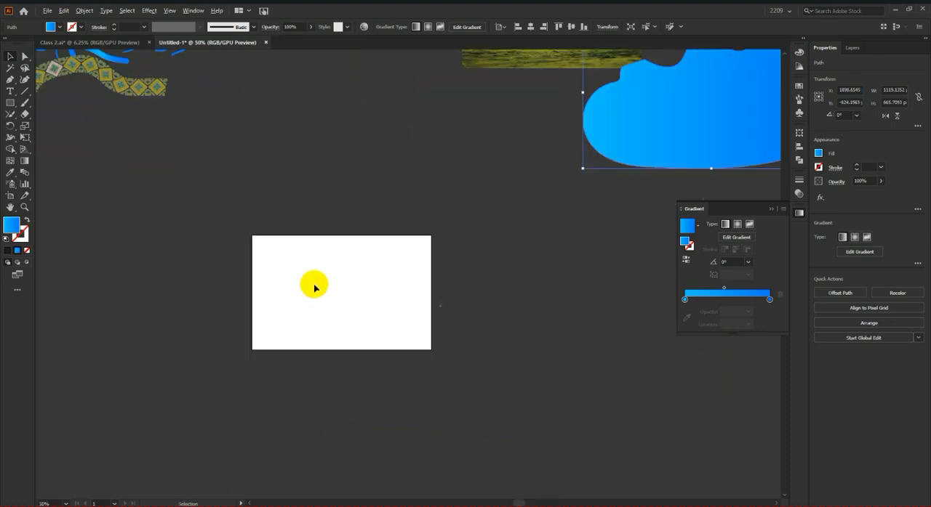
{"action": "scroll", "coordinate": [314, 287], "scroll_direction": "up", "scroll_amount": 2}
{"action": "scroll", "coordinate": [313, 283], "scroll_direction": "up", "scroll_amount": 1}
{"action": "left_click", "coordinate": [10, 103]}
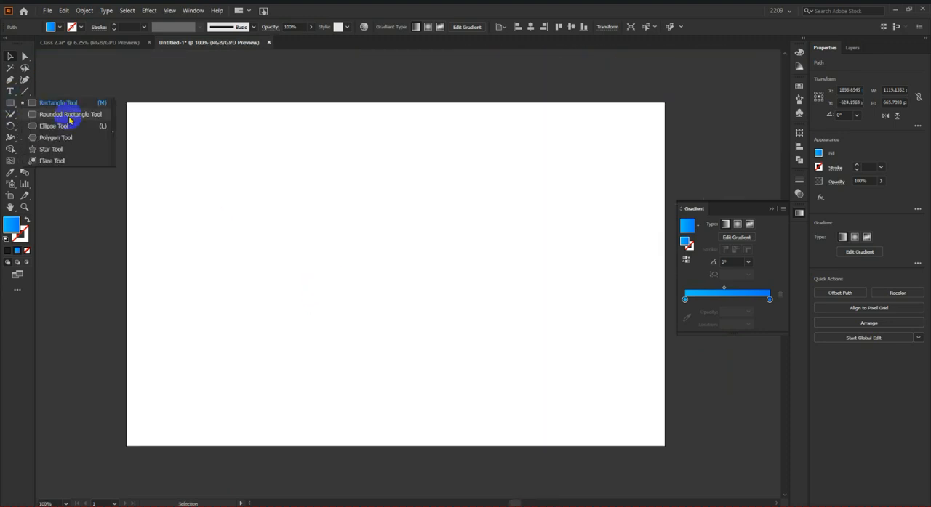
{"action": "left_click", "coordinate": [65, 132]}
{"action": "left_click_drag", "start_coordinate": [298, 181], "coordinate": [488, 370]}
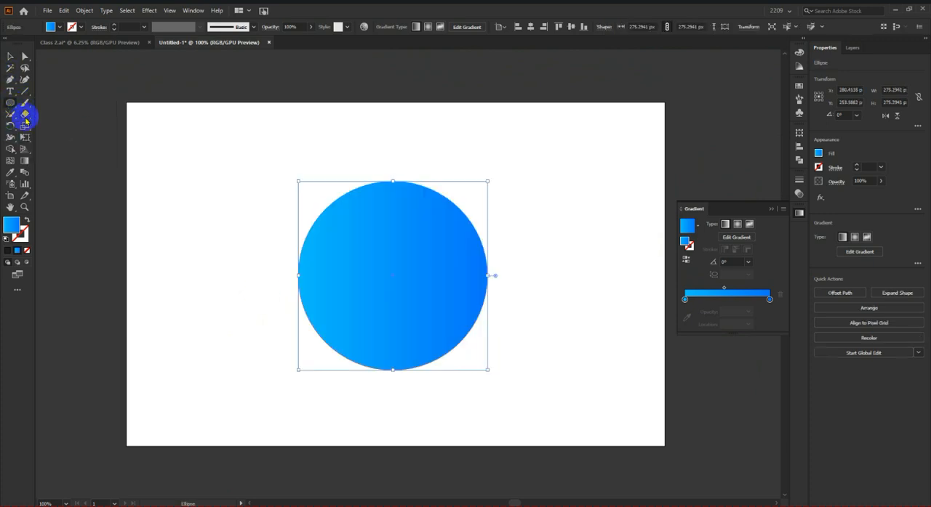
{"action": "left_click", "coordinate": [12, 116]}
{"action": "left_click", "coordinate": [36, 126]}
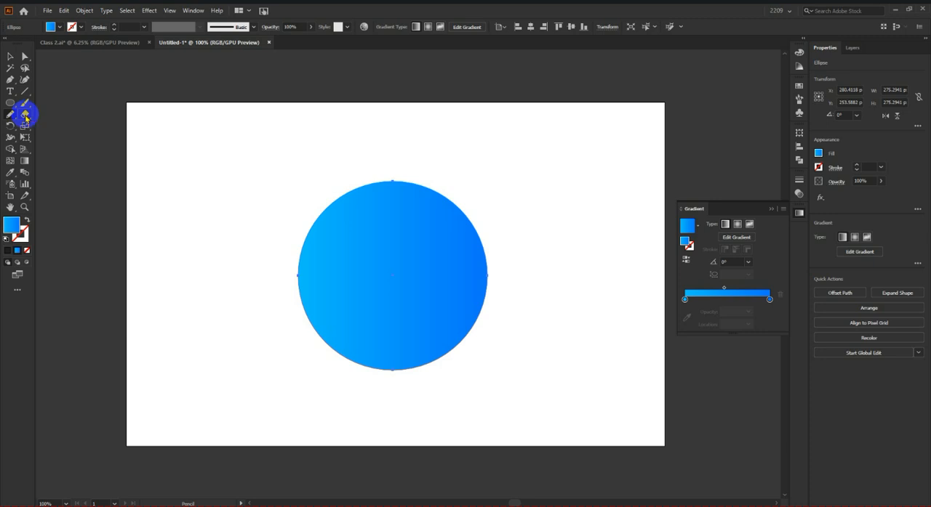
{"action": "left_click", "coordinate": [10, 56]}
{"action": "left_click", "coordinate": [211, 152]}
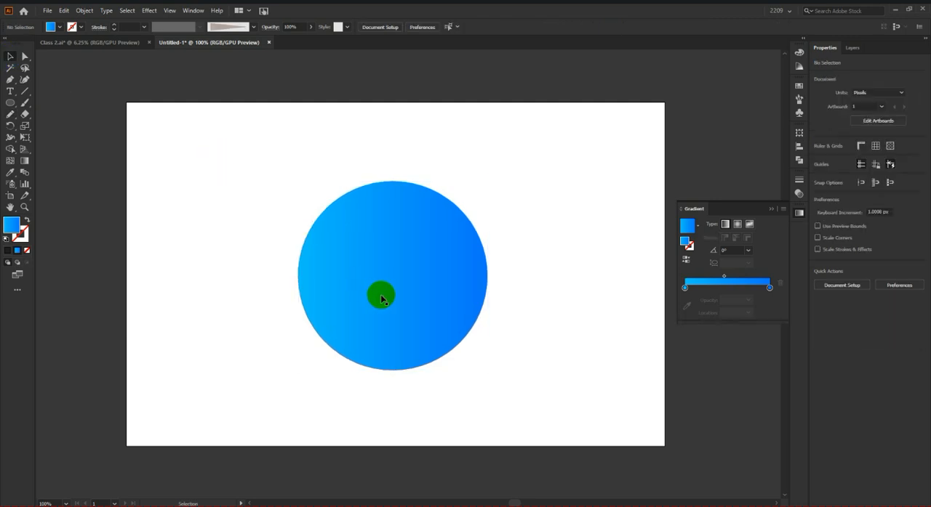
{"action": "scroll", "coordinate": [492, 327], "scroll_direction": "down", "scroll_amount": 2}
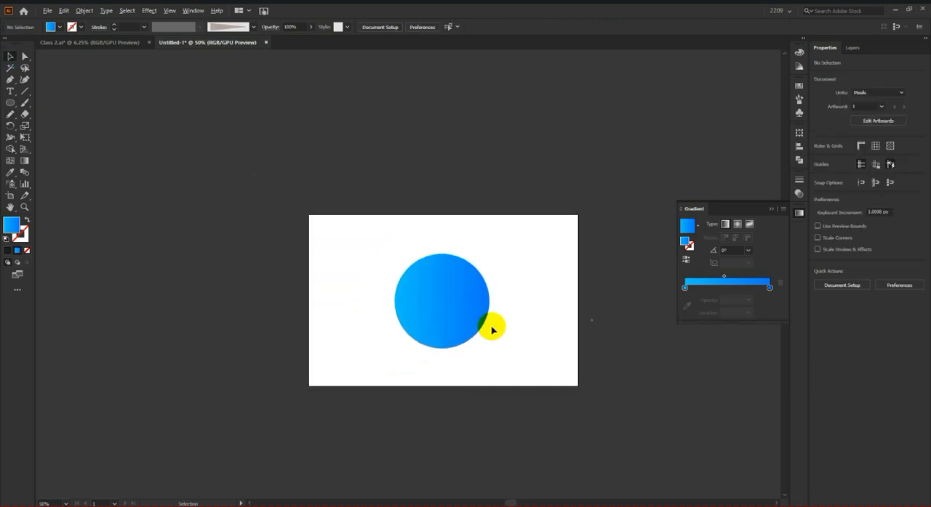
Step: Enlarge the circle from its center to about 384 px in diameter and deselect it
{"action": "scroll", "coordinate": [447, 325], "scroll_direction": "up", "scroll_amount": 3}
{"action": "left_click", "coordinate": [447, 322]}
{"action": "scroll", "coordinate": [501, 305], "scroll_direction": "down", "scroll_amount": 3}
{"action": "left_click_drag", "start_coordinate": [527, 292], "coordinate": [552, 294]}
{"action": "left_click", "coordinate": [603, 296]}
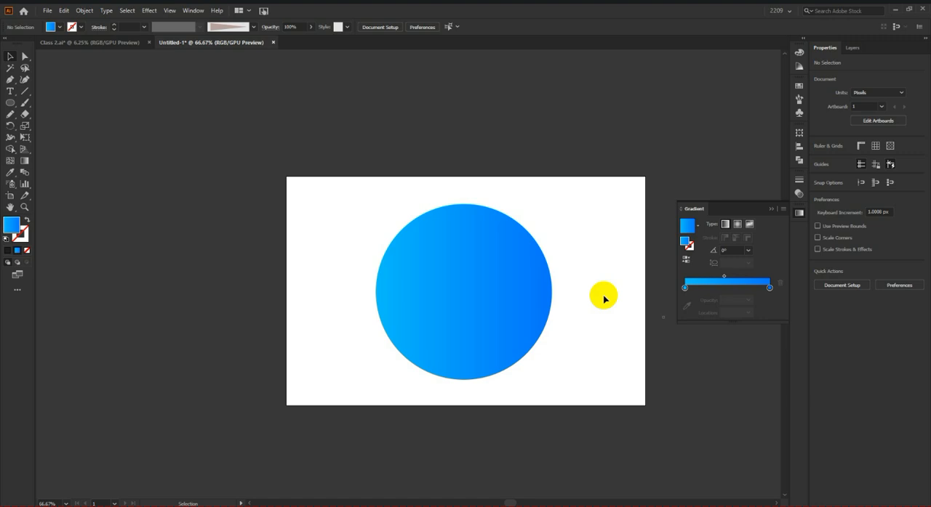
Step: Select the circle, try erasing a wavy band across its lower half with the Eraser tool, and undo it
{"action": "left_click", "coordinate": [531, 298]}
{"action": "scroll", "coordinate": [305, 315], "scroll_direction": "down", "scroll_amount": 2}
{"action": "scroll", "coordinate": [372, 311], "scroll_direction": "up", "scroll_amount": 2}
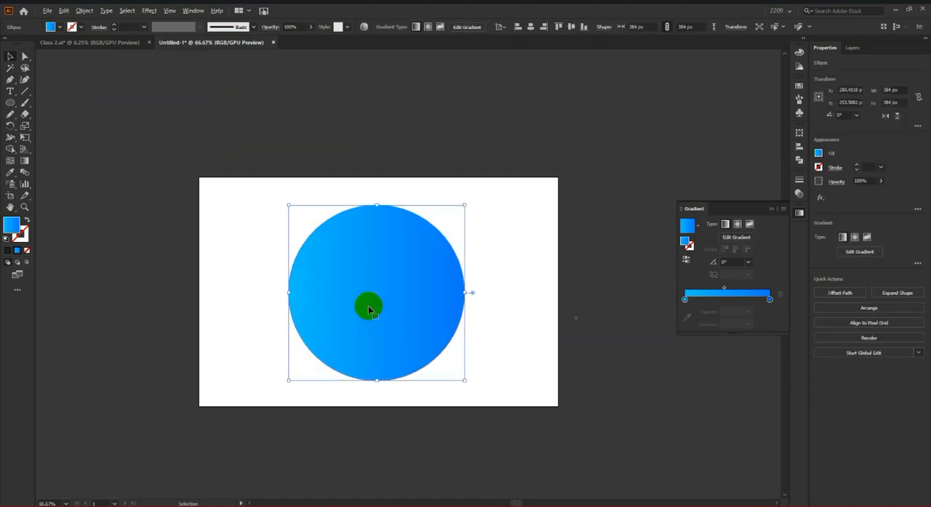
{"action": "left_click_drag", "start_coordinate": [24, 115], "coordinate": [62, 113]}
{"action": "scroll", "coordinate": [371, 317], "scroll_direction": "up", "scroll_amount": 2}
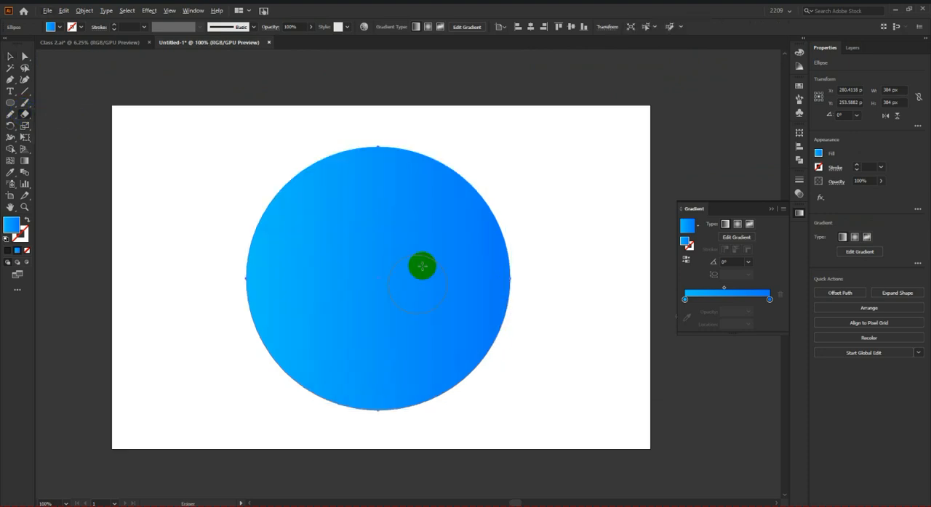
{"action": "scroll", "coordinate": [422, 264], "scroll_direction": "down", "scroll_amount": 2}
{"action": "scroll", "coordinate": [417, 316], "scroll_direction": "up", "scroll_amount": 1}
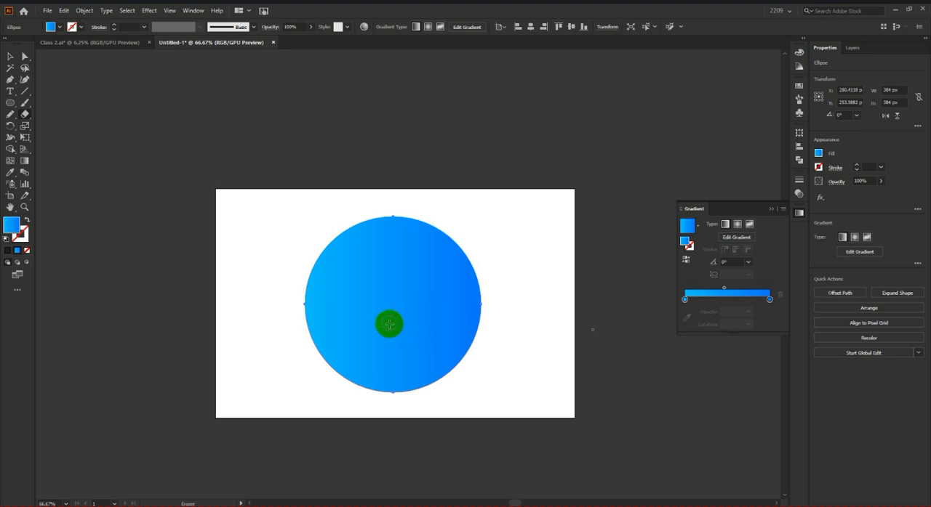
{"action": "scroll", "coordinate": [386, 337], "scroll_direction": "up", "scroll_amount": 1}
{"action": "mouse_move", "coordinate": [251, 338]}
{"action": "left_mouse_down"}
{"action": "mouse_move", "coordinate": [295, 295]}
{"action": "mouse_move", "coordinate": [345, 285]}
{"action": "mouse_move", "coordinate": [426, 303]}
{"action": "mouse_move", "coordinate": [480, 330]}
{"action": "mouse_move", "coordinate": [588, 328]}
{"action": "left_mouse_up"}
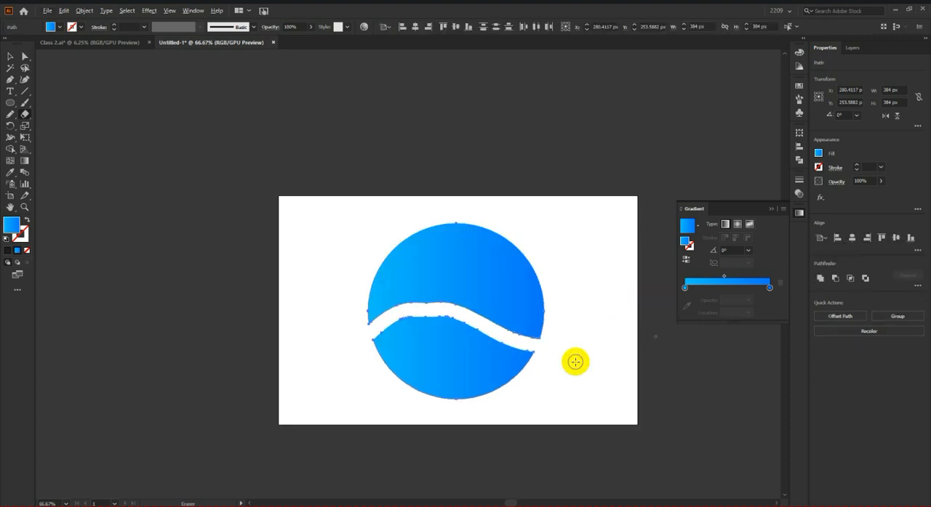
{"action": "key", "text": "ctrl+z"}
Step: Try erasing another wavy band across the circle's full width, inspect the two pieces, and undo the erasure
{"action": "scroll", "coordinate": [276, 327], "scroll_direction": "up", "scroll_amount": 1}
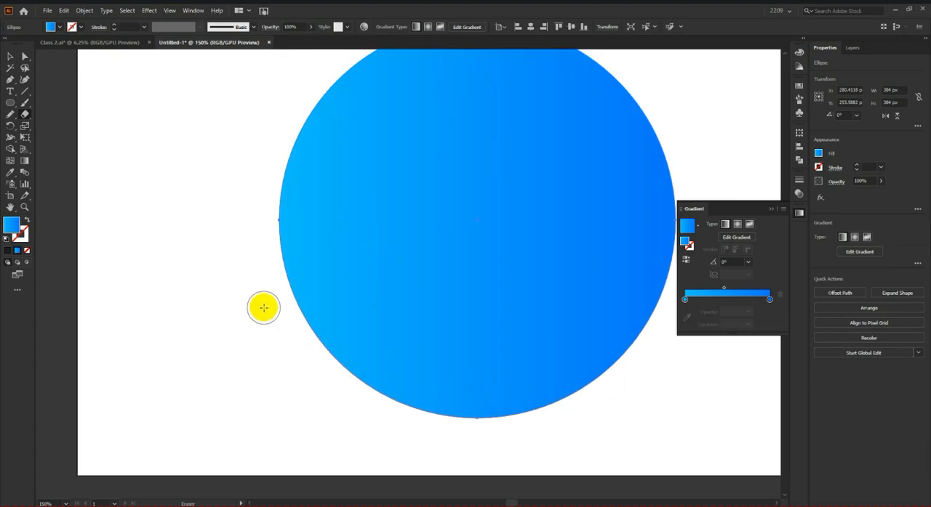
{"action": "mouse_move", "coordinate": [290, 284]}
{"action": "left_mouse_down"}
{"action": "mouse_move", "coordinate": [366, 232]}
{"action": "mouse_move", "coordinate": [465, 225]}
{"action": "mouse_move", "coordinate": [534, 255]}
{"action": "mouse_move", "coordinate": [646, 266]}
{"action": "mouse_move", "coordinate": [672, 251]}
{"action": "left_mouse_up"}
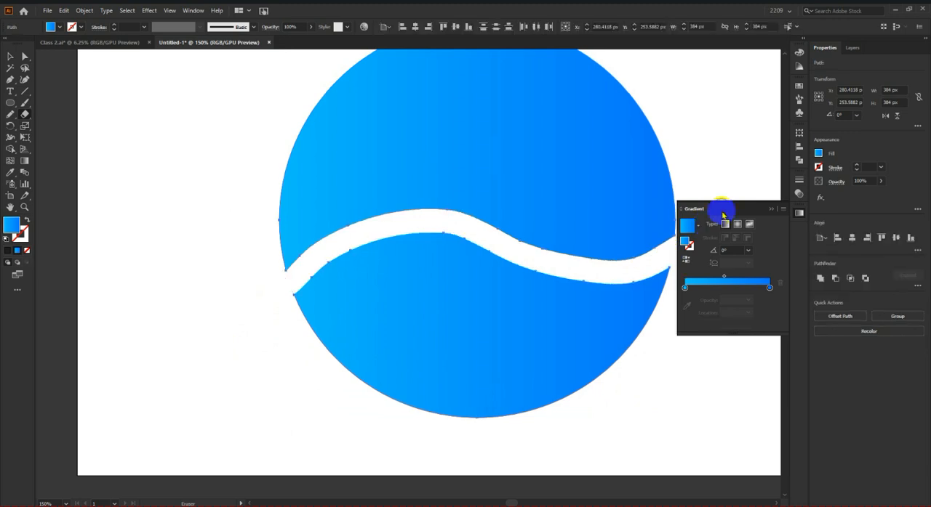
{"action": "key", "text": "ctrl+0"}
{"action": "left_click", "coordinate": [10, 56]}
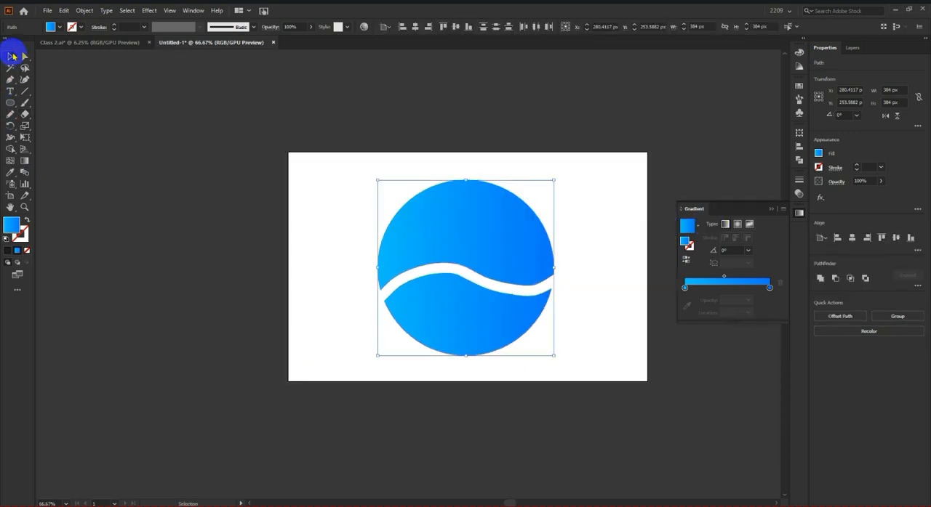
{"action": "left_click", "coordinate": [204, 244]}
{"action": "scroll", "coordinate": [206, 265], "scroll_direction": "down", "scroll_amount": 2}
{"action": "scroll", "coordinate": [307, 282], "scroll_direction": "up", "scroll_amount": 2}
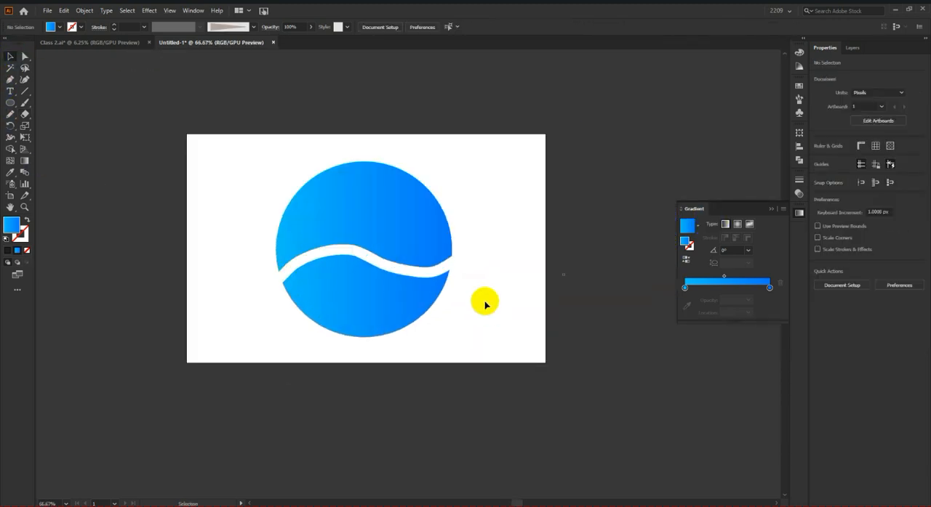
{"action": "scroll", "coordinate": [485, 305], "scroll_direction": "up", "scroll_amount": 1}
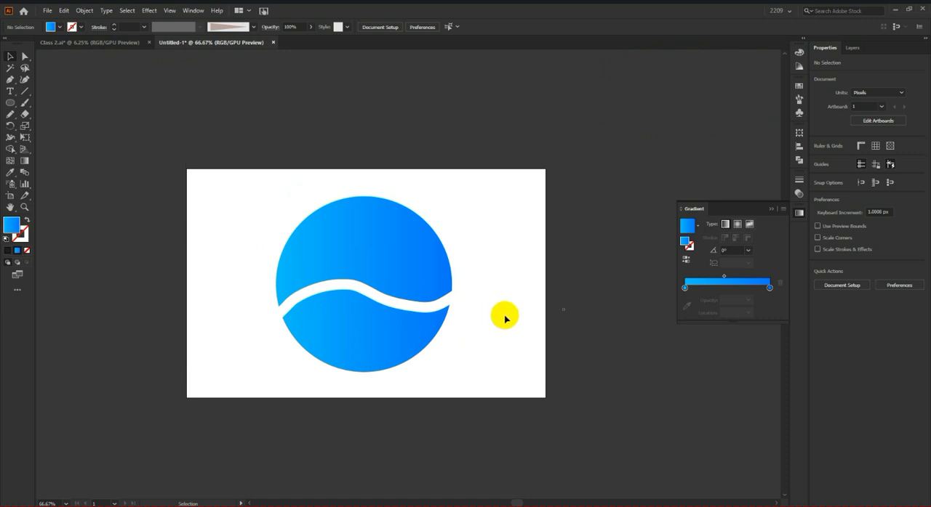
{"action": "scroll", "coordinate": [502, 314], "scroll_direction": "up", "scroll_amount": 1}
{"action": "scroll", "coordinate": [357, 338], "scroll_direction": "up", "scroll_amount": 3}
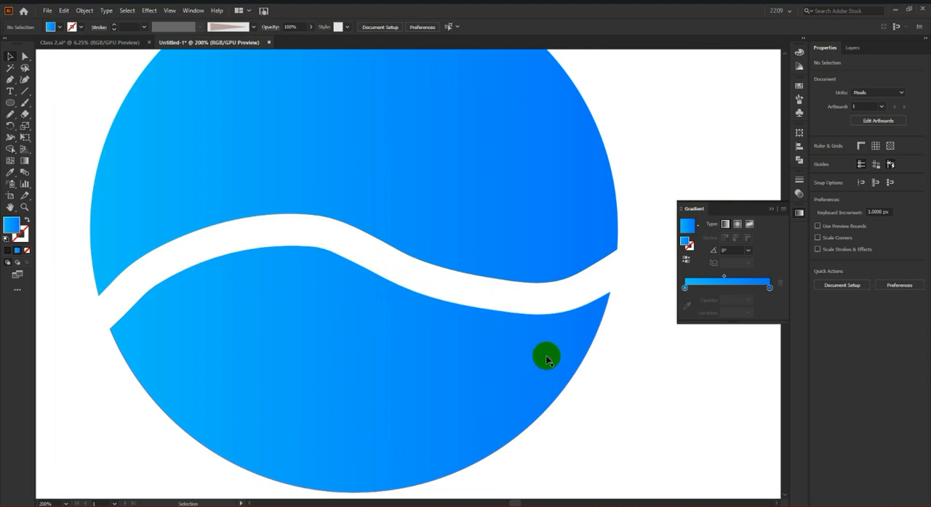
{"action": "key", "text": "ctrl+f"}
{"action": "key", "text": "ctrl+1"}
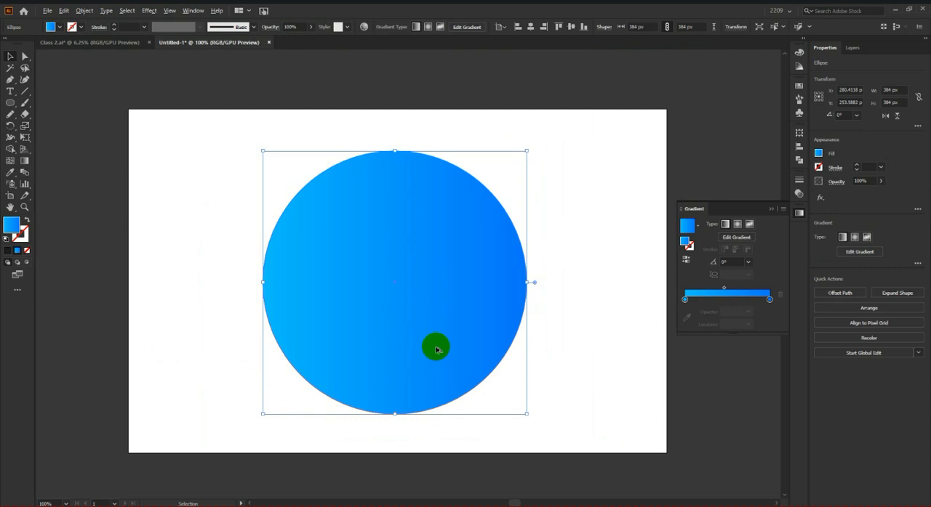
Step: Split the circle with a smooth wavy Eraser stroke across its lower half, undoing the first stroke and redrawing it
{"action": "left_click", "coordinate": [10, 115]}
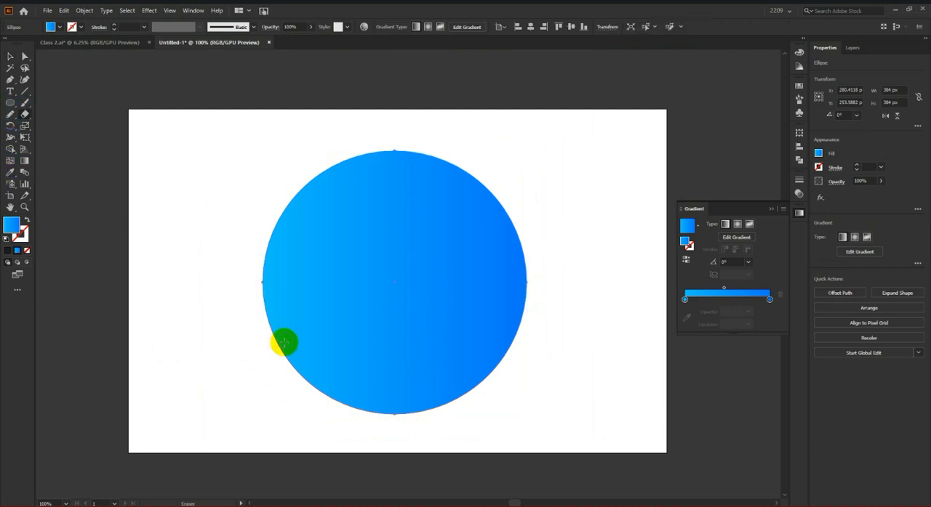
{"action": "mouse_move", "coordinate": [266, 337]}
{"action": "left_mouse_down"}
{"action": "mouse_move", "coordinate": [316, 291]}
{"action": "mouse_move", "coordinate": [410, 298]}
{"action": "mouse_move", "coordinate": [490, 332]}
{"action": "mouse_move", "coordinate": [528, 323]}
{"action": "left_mouse_up"}
{"action": "key", "text": "ctrl+z"}
{"action": "mouse_move", "coordinate": [268, 342]}
{"action": "left_mouse_down"}
{"action": "mouse_move", "coordinate": [315, 312]}
{"action": "mouse_move", "coordinate": [371, 296]}
{"action": "mouse_move", "coordinate": [507, 322]}
{"action": "mouse_move", "coordinate": [527, 313]}
{"action": "left_mouse_up"}
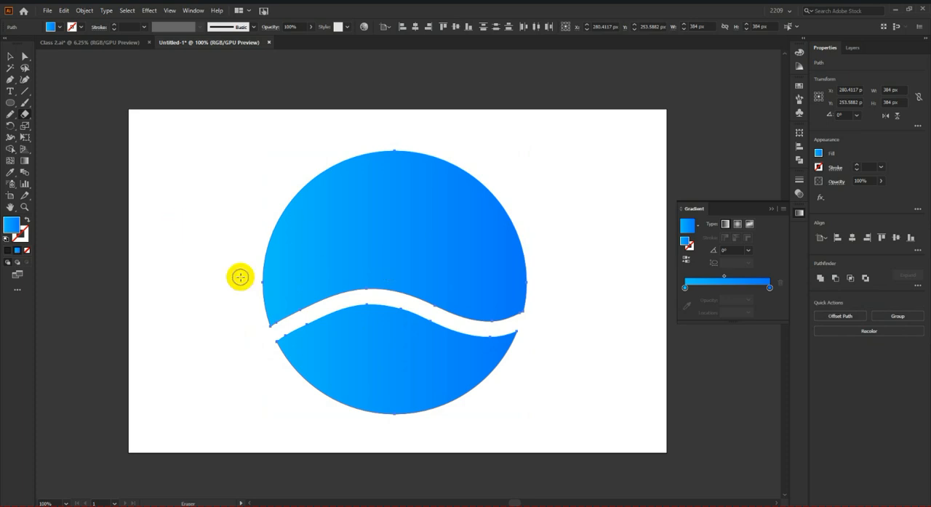
Step: Try moving the circle's lower piece down away from the upper one, undo the move, and deselect the piece
{"action": "left_click", "coordinate": [7, 54]}
{"action": "scroll", "coordinate": [301, 255], "scroll_direction": "down", "scroll_amount": 2}
{"action": "left_click_drag", "start_coordinate": [337, 303], "coordinate": [387, 369]}
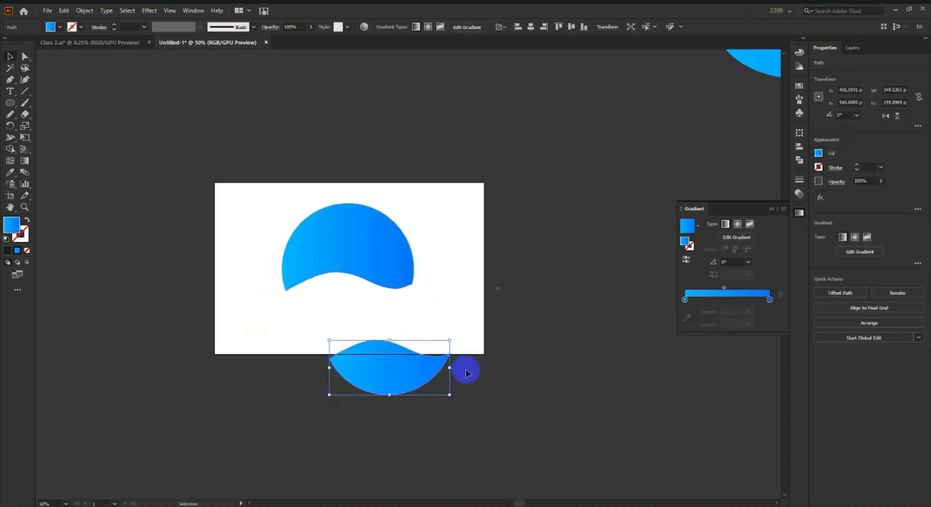
{"action": "key", "text": "ctrl+z"}
{"action": "left_click", "coordinate": [347, 318]}
{"action": "scroll", "coordinate": [346, 318], "scroll_direction": "up", "scroll_amount": 2}
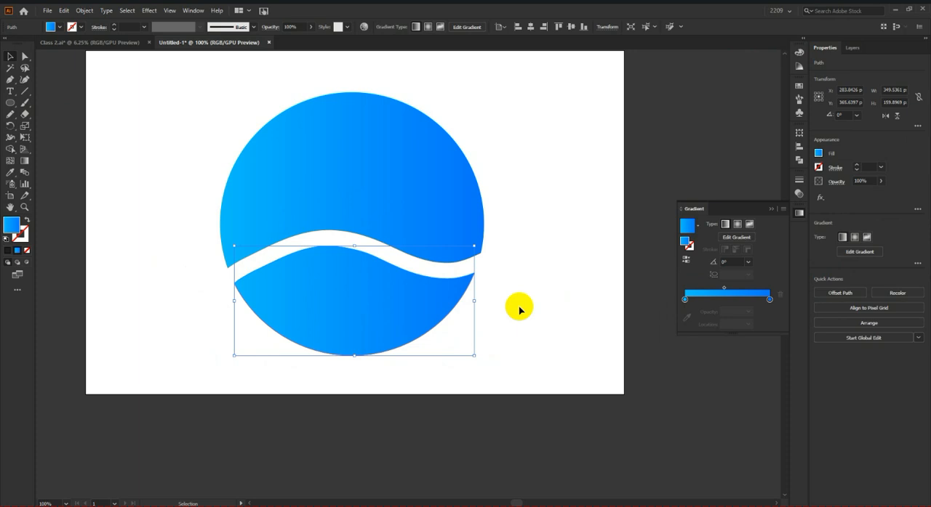
{"action": "left_click", "coordinate": [563, 348]}
{"action": "scroll", "coordinate": [562, 348], "scroll_direction": "down", "scroll_amount": 1}
{"action": "scroll", "coordinate": [500, 337], "scroll_direction": "up", "scroll_amount": 2}
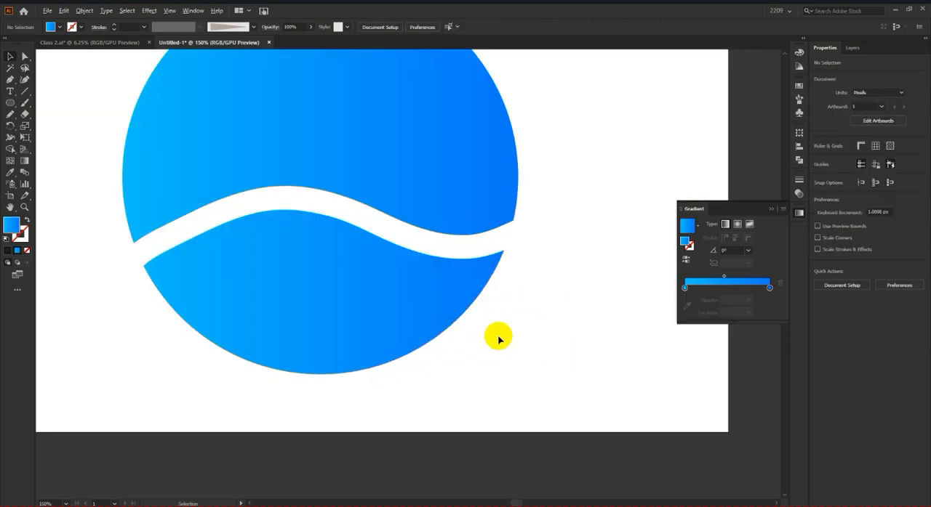
{"action": "scroll", "coordinate": [304, 250], "scroll_direction": "up", "scroll_amount": 1}
{"action": "scroll", "coordinate": [322, 251], "scroll_direction": "down", "scroll_amount": 3}
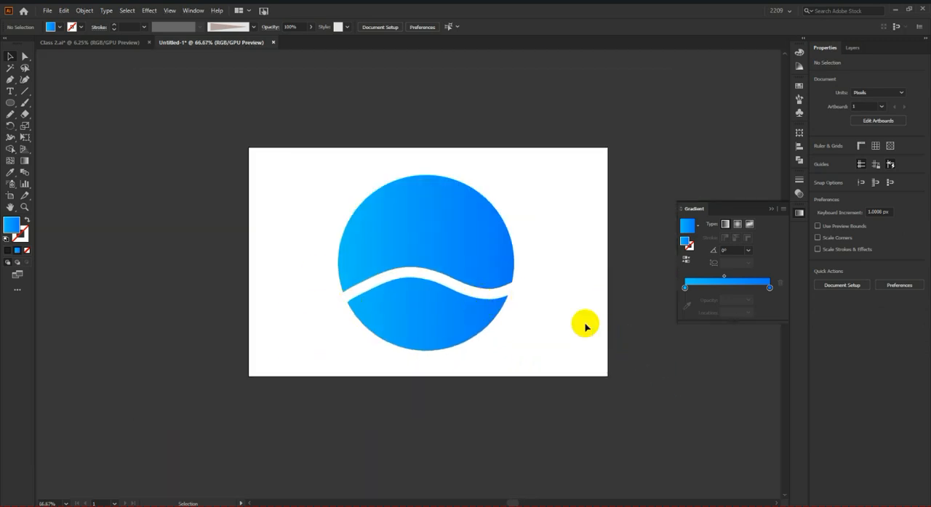
{"action": "scroll", "coordinate": [585, 327], "scroll_direction": "up", "scroll_amount": 2}
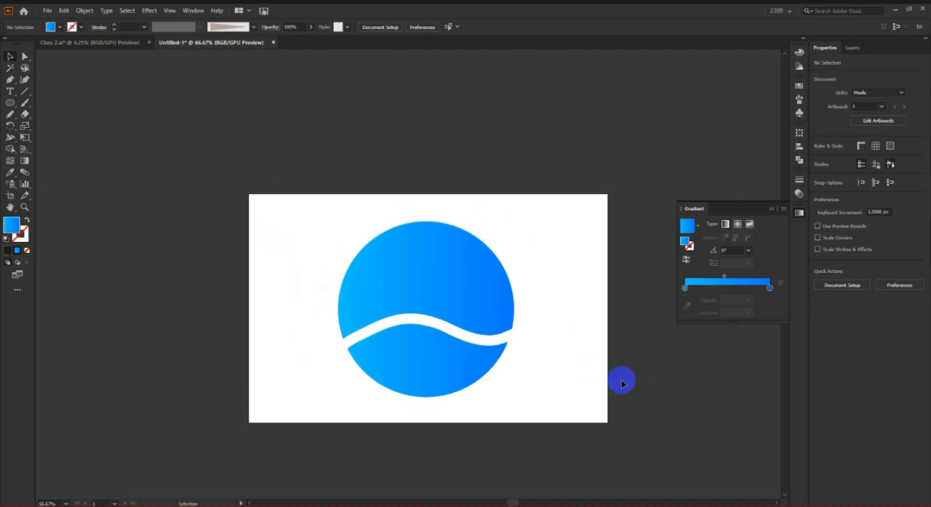
Step: Switch to Chrome, search Google for "mi logo design" in a new tab, and open the results page's search query for editing
{"action": "left_click", "coordinate": [420, 505]}
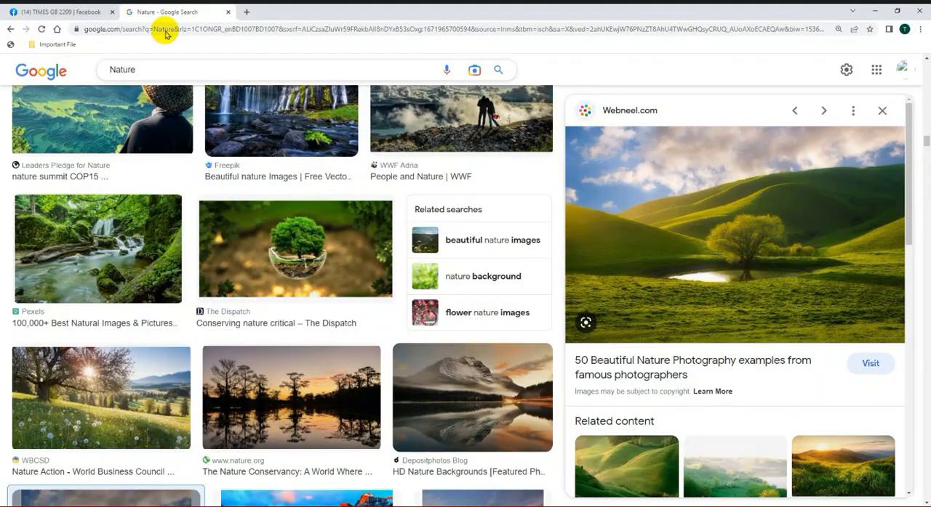
{"action": "left_click", "coordinate": [248, 11]}
{"action": "left_click", "coordinate": [311, 30]}
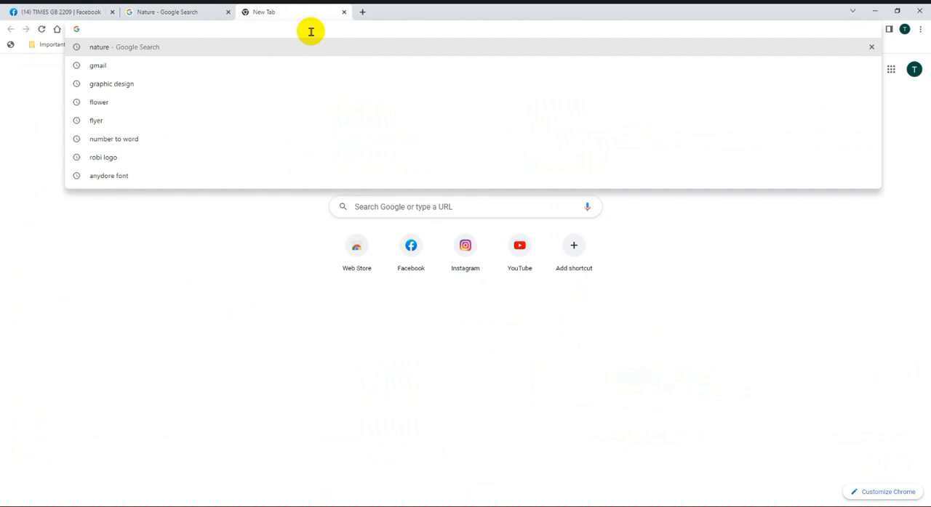
{"action": "type", "text": "M"}
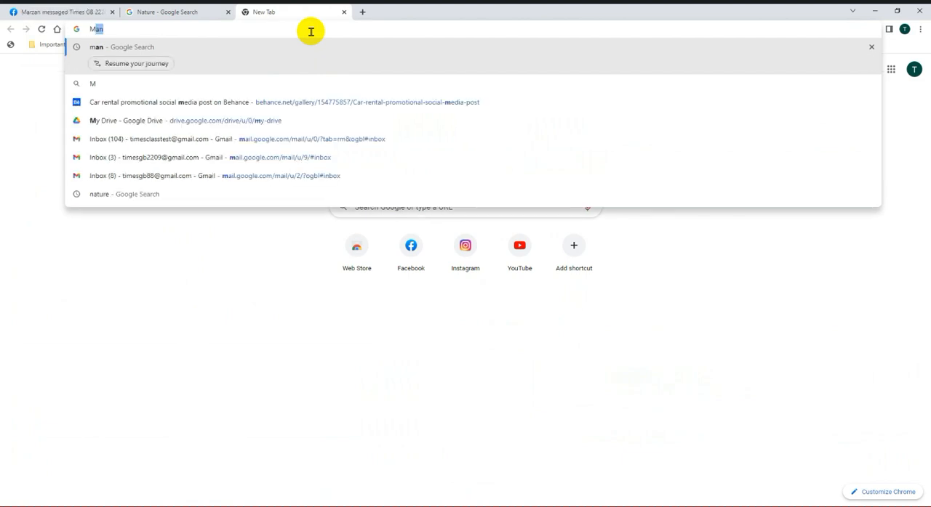
{"action": "type", "text": "I Logo des"}
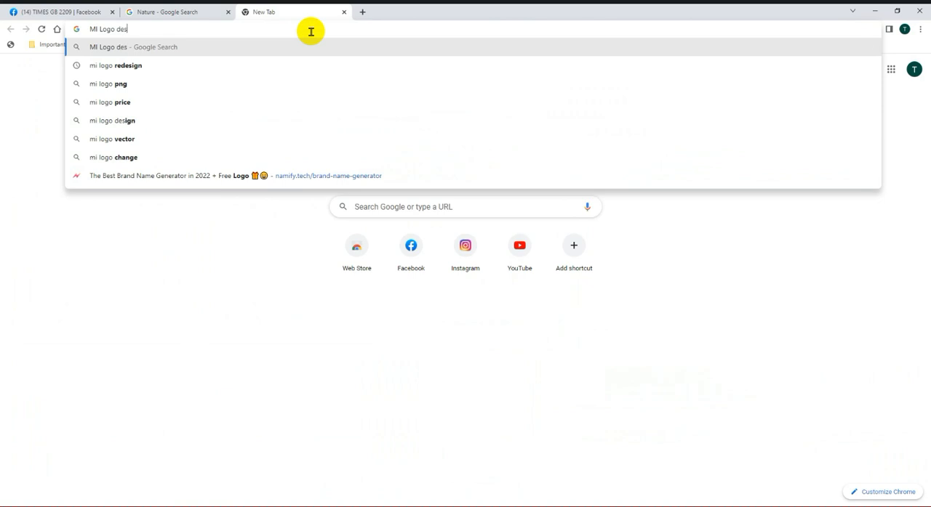
{"action": "left_click", "coordinate": [312, 64]}
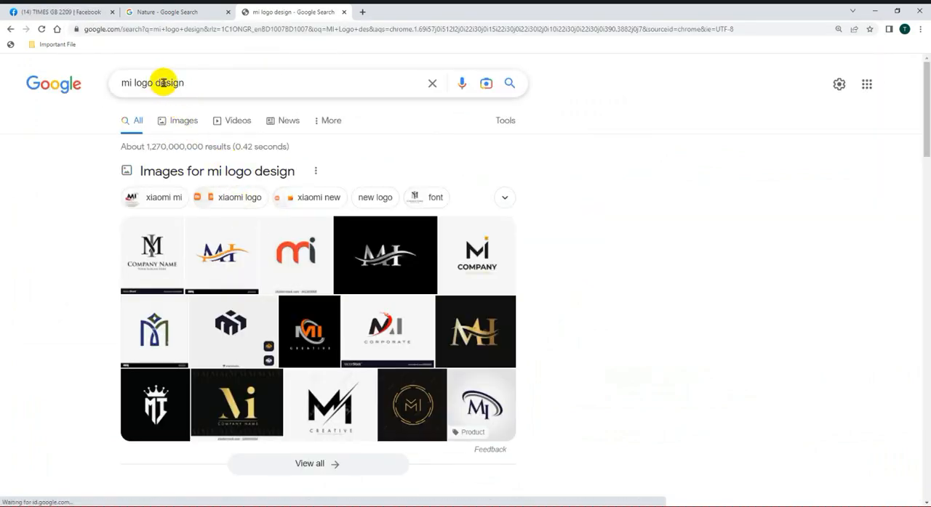
{"action": "left_click", "coordinate": [160, 83]}
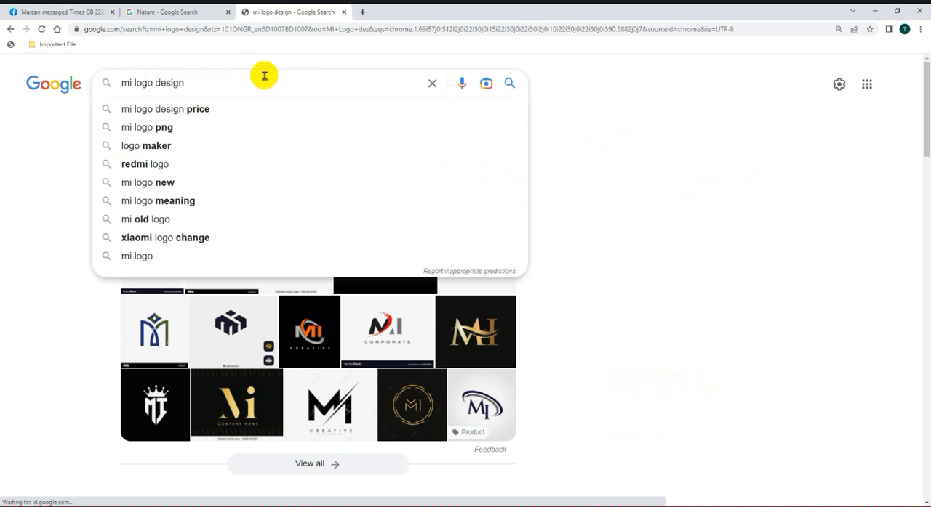
Step: Change the search query to "mi logo redesign" and show the image results for it
{"action": "type", "text": "re"}
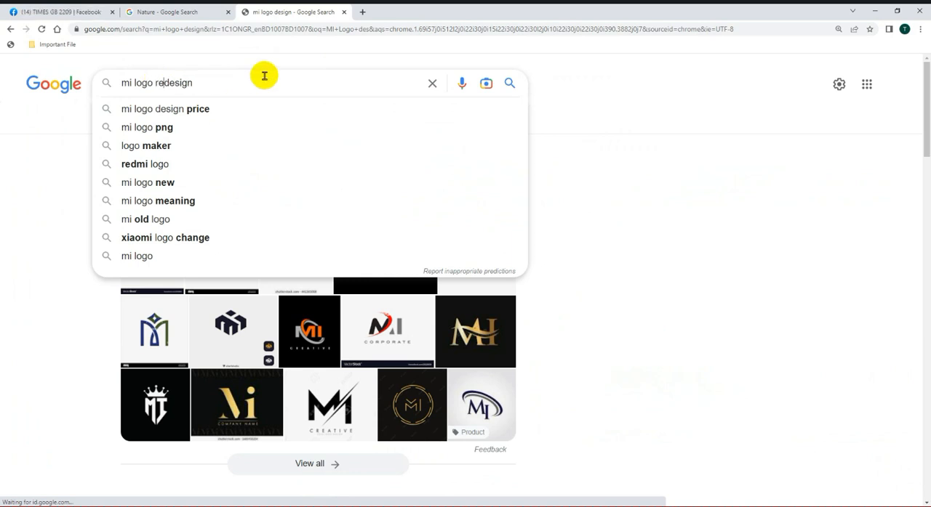
{"action": "key", "text": "Return"}
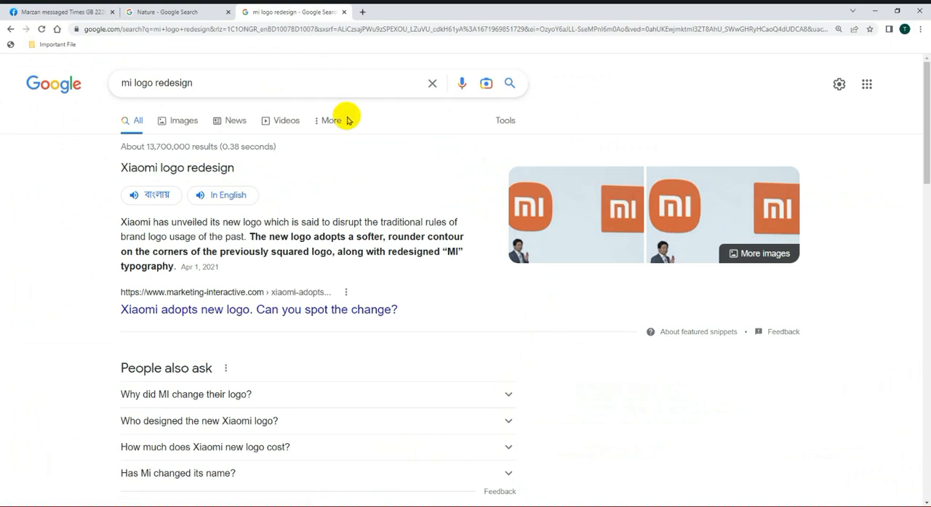
{"action": "left_click", "coordinate": [162, 120]}
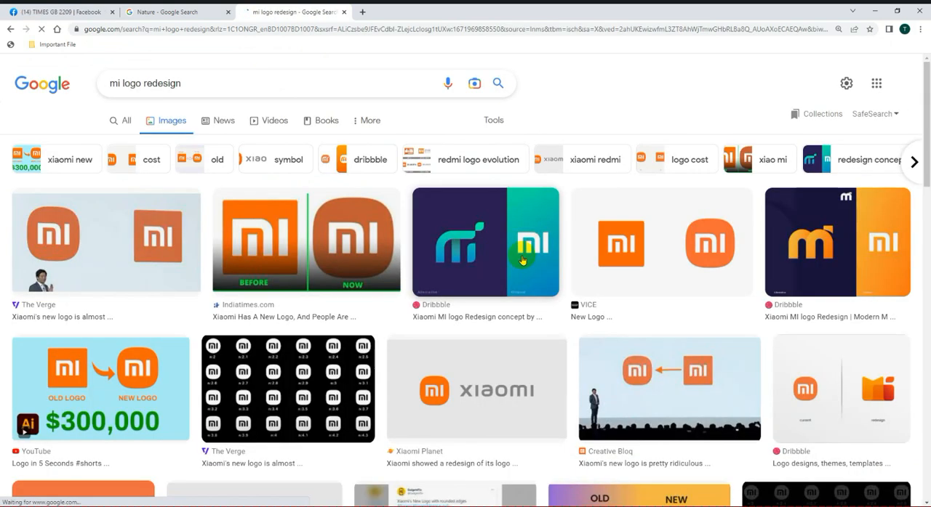
Step: Preview the old and new Xiaomi logo comparisons from VICE, YouTube and Creative Bloq, and look through the related content
{"action": "left_click", "coordinate": [628, 250]}
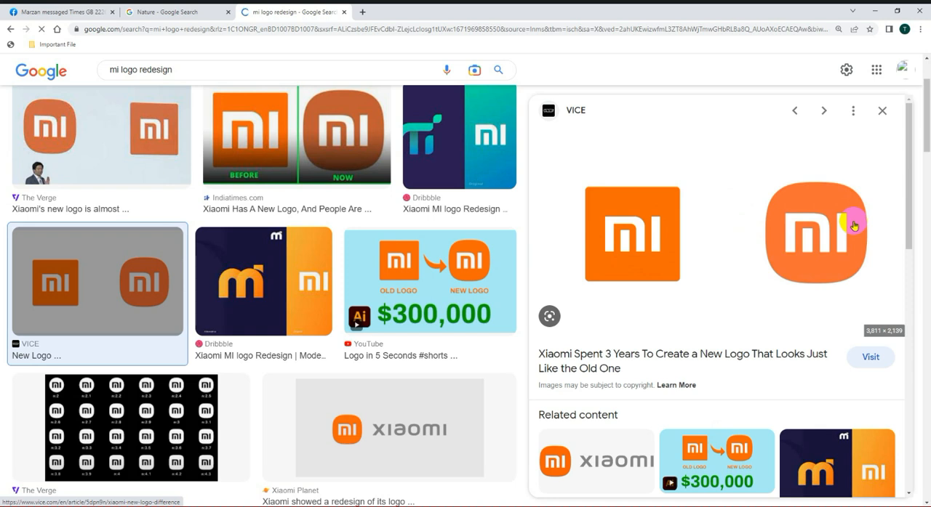
{"action": "left_click", "coordinate": [440, 269]}
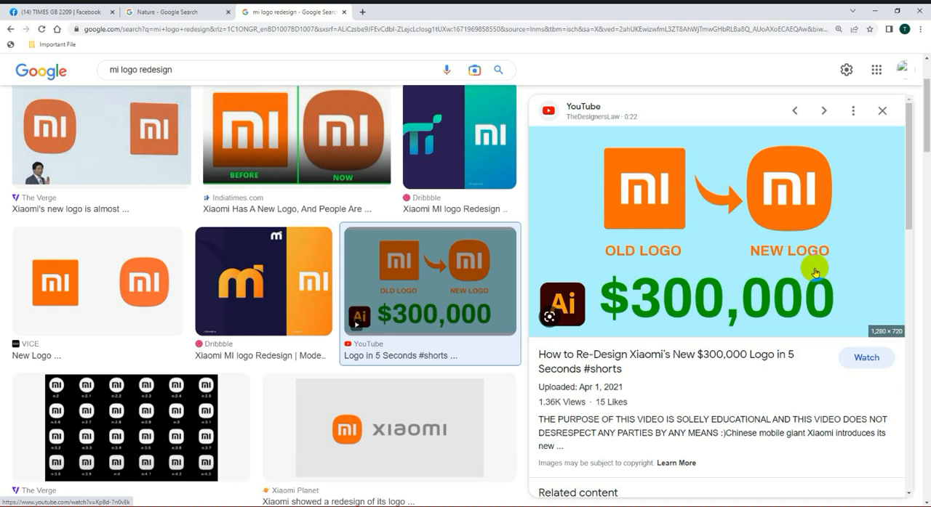
{"action": "scroll", "coordinate": [266, 443], "scroll_direction": "down", "scroll_amount": 5}
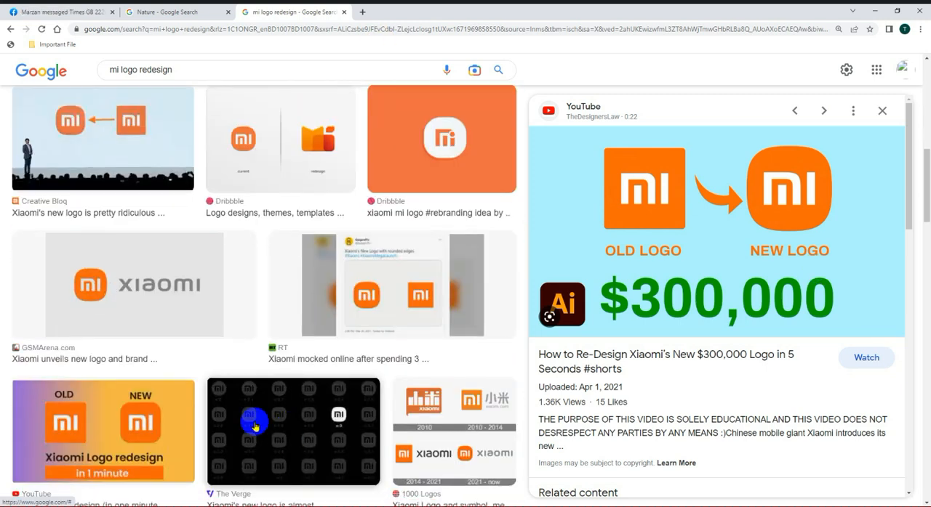
{"action": "scroll", "coordinate": [121, 290], "scroll_direction": "up", "scroll_amount": 2}
{"action": "left_click", "coordinate": [121, 290]}
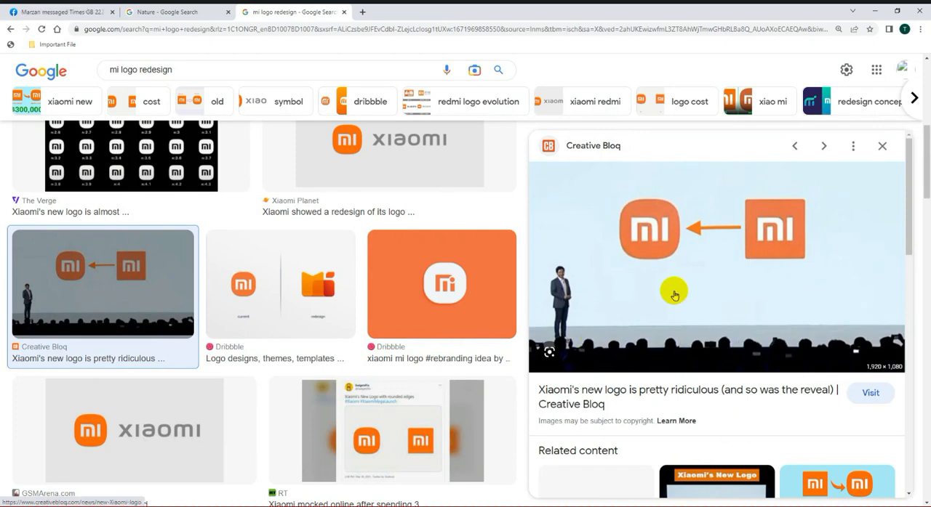
{"action": "scroll", "coordinate": [754, 412], "scroll_direction": "down", "scroll_amount": 2}
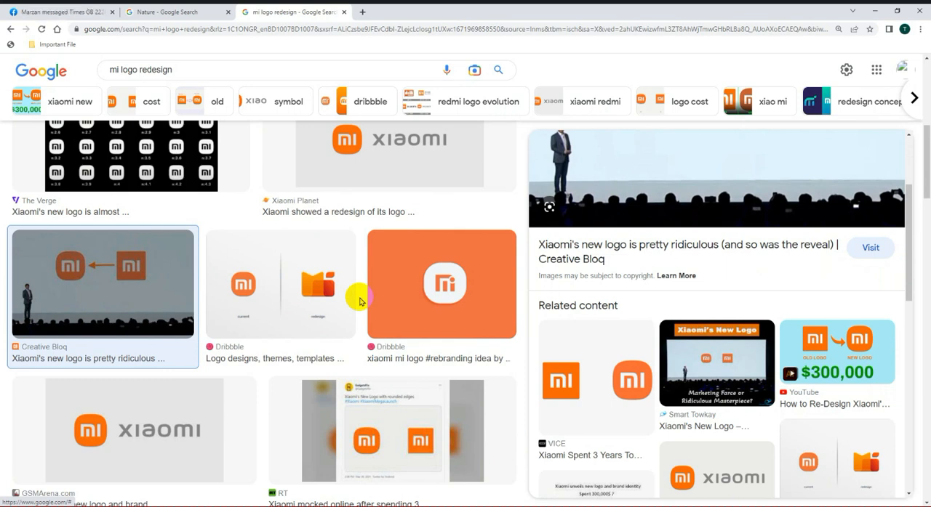
Step: Replace the image search query with "BBC Logo" and look through the resulting logo versions
{"action": "triple_click", "coordinate": [171, 70]}
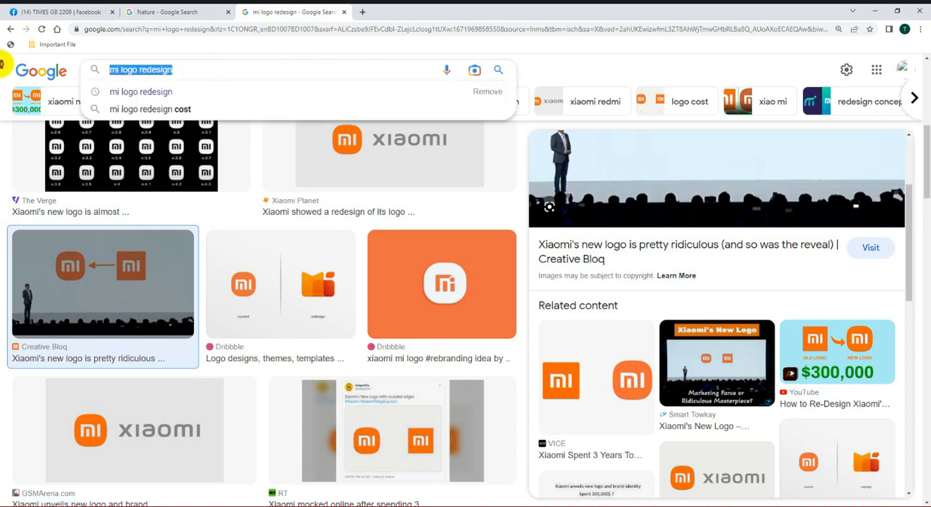
{"action": "type", "text": "BBC Logo"}
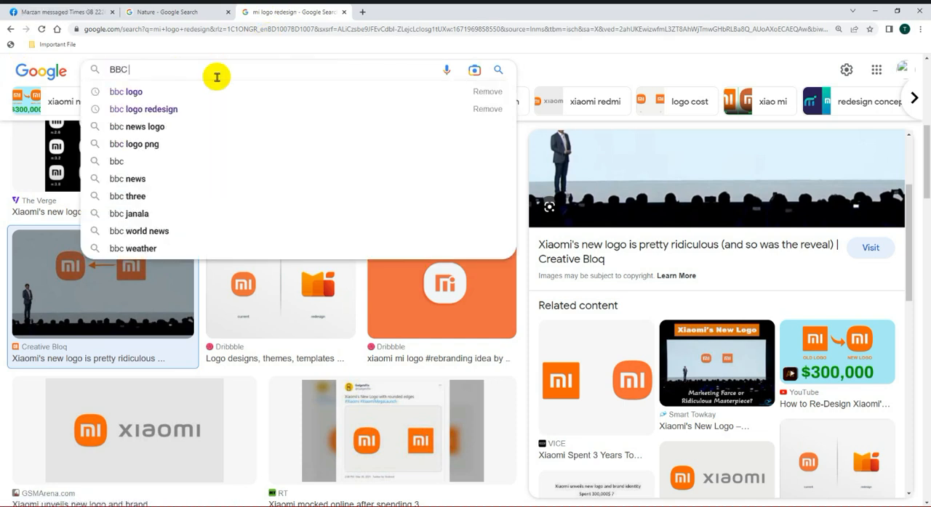
{"action": "key", "text": "Return"}
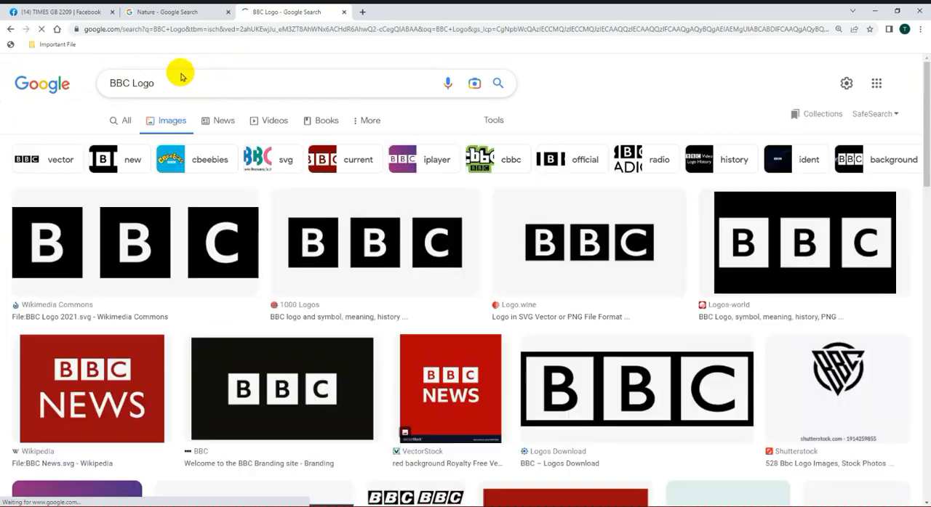
{"action": "scroll", "coordinate": [478, 327], "scroll_direction": "down", "scroll_amount": 4}
{"action": "scroll", "coordinate": [348, 355], "scroll_direction": "up", "scroll_amount": 1}
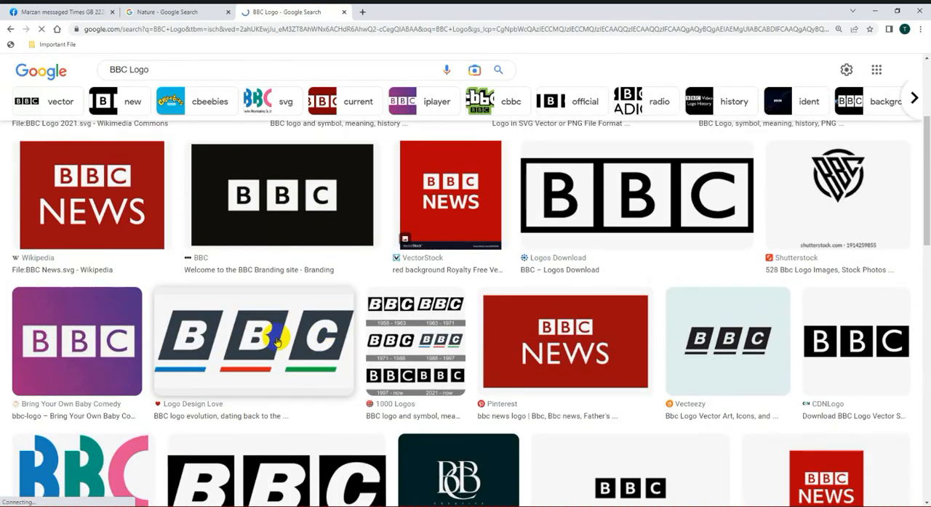
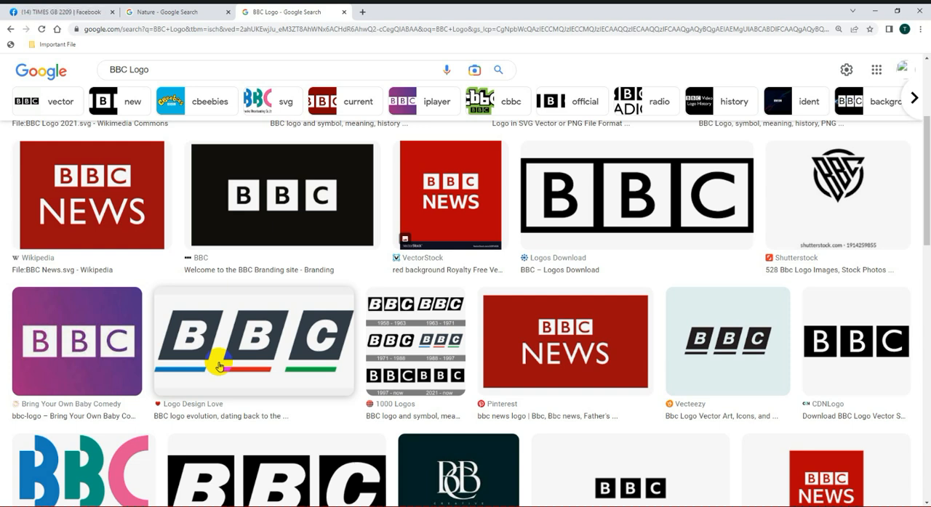
Step: Close the BBC Logo search tab and switch back to Illustrator with the split gradient circle
{"action": "scroll", "coordinate": [593, 368], "scroll_direction": "up", "scroll_amount": 3}
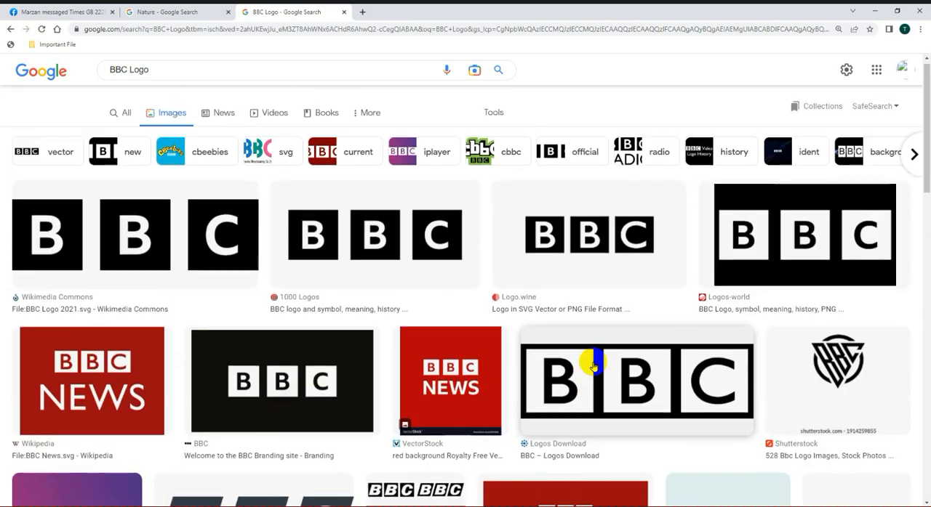
{"action": "left_click", "coordinate": [343, 12]}
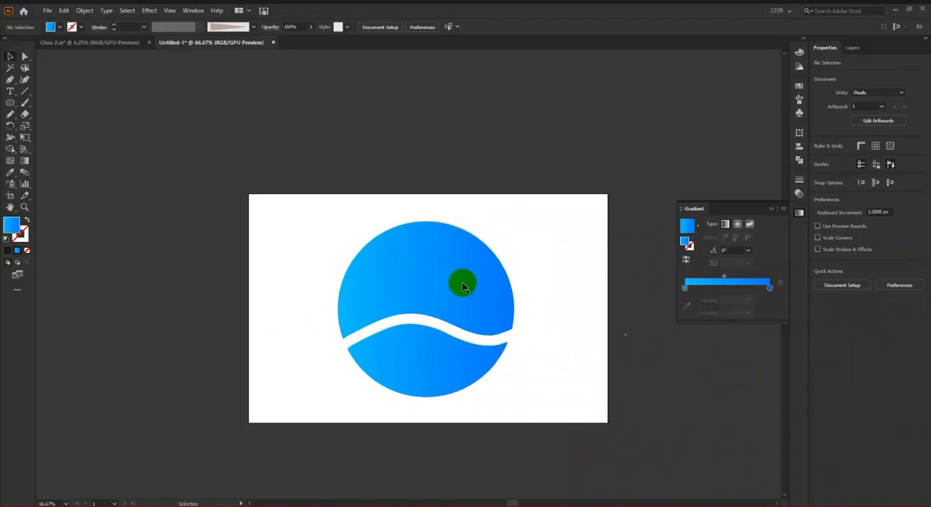
{"action": "scroll", "coordinate": [465, 291], "scroll_direction": "down", "scroll_amount": 2}
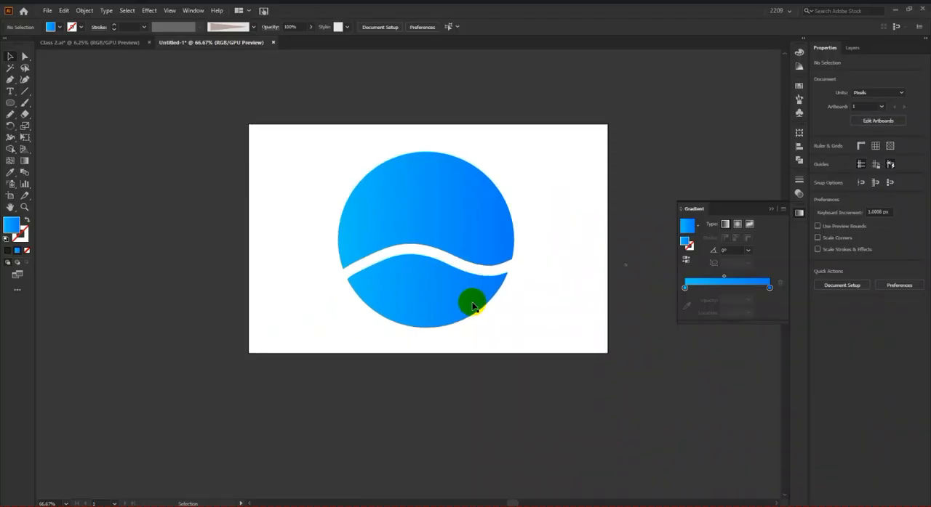
Step: Select both pieces of the split circle and erase a second curved band running from the upper right edge down to the lower edge
{"action": "scroll", "coordinate": [481, 280], "scroll_direction": "up", "scroll_amount": 1}
{"action": "scroll", "coordinate": [482, 277], "scroll_direction": "up", "scroll_amount": 2}
{"action": "scroll", "coordinate": [466, 295], "scroll_direction": "down", "scroll_amount": 3}
{"action": "left_click", "coordinate": [465, 294]}
{"action": "left_click", "coordinate": [438, 329], "text": "shift"}
{"action": "mouse_move", "coordinate": [456, 272]}
{"action": "left_mouse_down"}
{"action": "mouse_move", "coordinate": [455, 92]}
{"action": "mouse_move", "coordinate": [457, 272]}
{"action": "left_mouse_up"}
{"action": "left_click", "coordinate": [528, 281]}
{"action": "left_click", "coordinate": [469, 266]}
{"action": "left_click", "coordinate": [422, 332], "text": "shift"}
{"action": "left_click", "coordinate": [24, 114]}
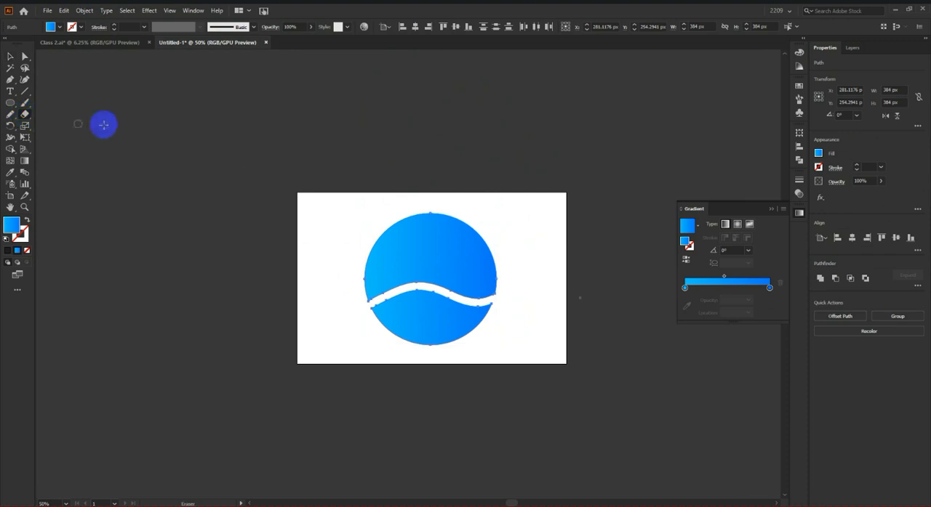
{"action": "scroll", "coordinate": [447, 251], "scroll_direction": "up", "scroll_amount": 2}
{"action": "mouse_move", "coordinate": [461, 220]}
{"action": "left_mouse_down"}
{"action": "mouse_move", "coordinate": [408, 267]}
{"action": "mouse_move", "coordinate": [416, 371]}
{"action": "left_mouse_up"}
{"action": "scroll", "coordinate": [407, 243], "scroll_direction": "down", "scroll_amount": 1}
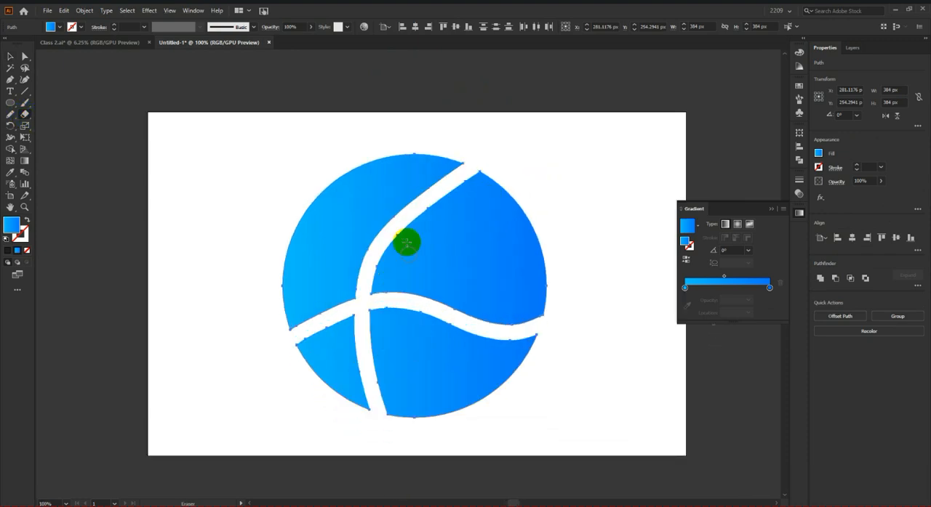
Step: Move the four cut pieces of the circle apart from one another
{"action": "left_click", "coordinate": [10, 55]}
{"action": "left_click", "coordinate": [111, 133]}
{"action": "scroll", "coordinate": [250, 262], "scroll_direction": "down", "scroll_amount": 2}
{"action": "left_click_drag", "start_coordinate": [345, 256], "coordinate": [547, 262]}
{"action": "left_click_drag", "start_coordinate": [318, 322], "coordinate": [436, 322]}
{"action": "left_click_drag", "start_coordinate": [283, 313], "coordinate": [217, 324]}
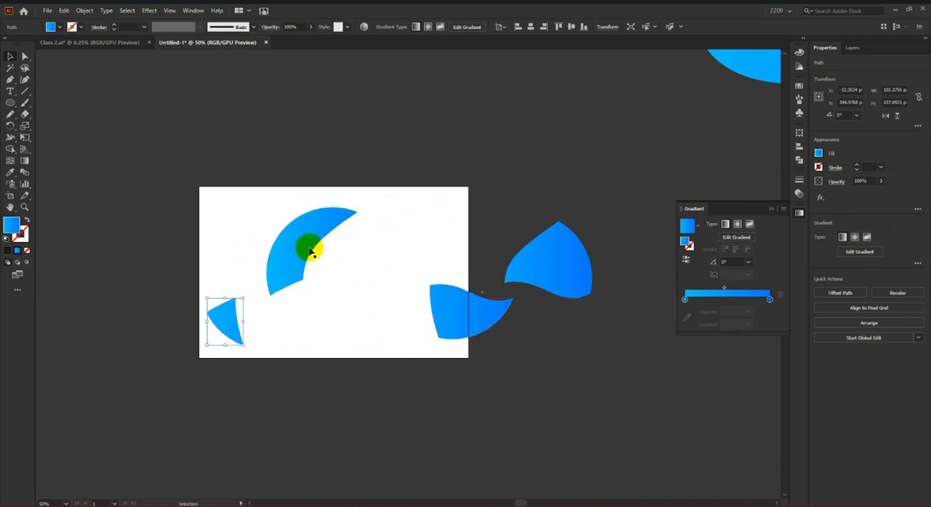
{"action": "left_click_drag", "start_coordinate": [310, 251], "coordinate": [301, 194]}
Step: Select all four circle pieces and move them off the artboard to the space above it
{"action": "left_click_drag", "start_coordinate": [131, 162], "coordinate": [521, 417]}
{"action": "scroll", "coordinate": [575, 358], "scroll_direction": "down", "scroll_amount": 2}
{"action": "left_click_drag", "start_coordinate": [572, 329], "coordinate": [519, 248]}
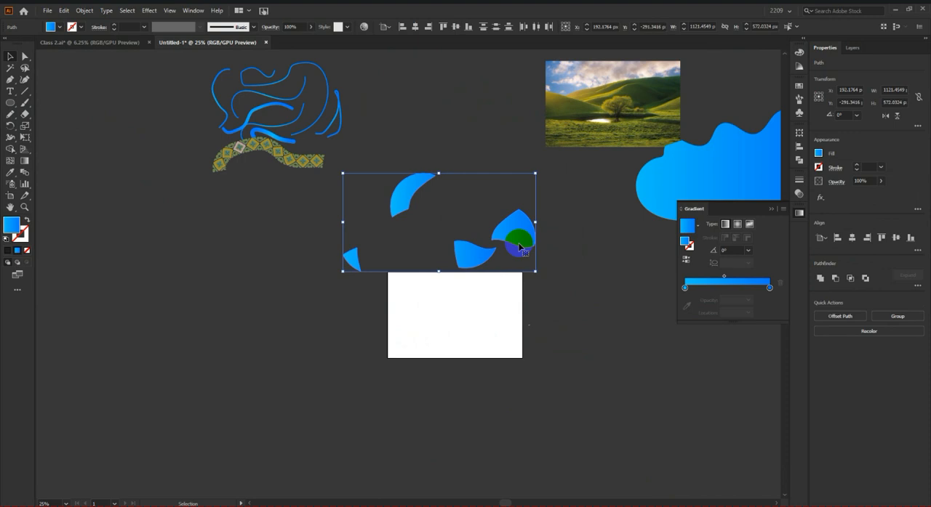
Step: Draw a gradient-filled circle about 336 px in diameter in the middle of the empty artboard
{"action": "scroll", "coordinate": [509, 384], "scroll_direction": "up", "scroll_amount": 2}
{"action": "scroll", "coordinate": [493, 368], "scroll_direction": "up", "scroll_amount": 1}
{"action": "scroll", "coordinate": [373, 283], "scroll_direction": "up", "scroll_amount": 2}
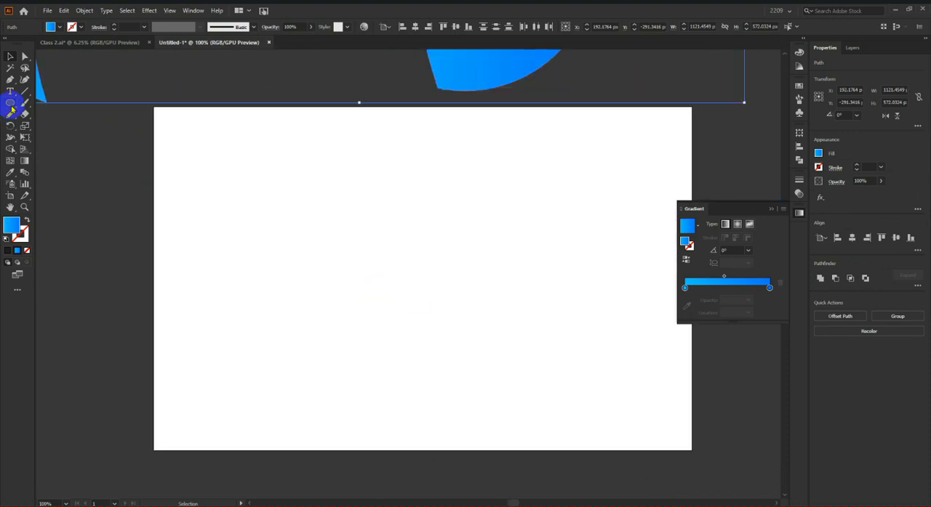
{"action": "left_click", "coordinate": [22, 114]}
{"action": "left_click", "coordinate": [11, 103]}
{"action": "left_click_drag", "start_coordinate": [307, 156], "coordinate": [538, 367]}
Step: Cut the circle in two at its top and bottom anchor points with the Scissors tool
{"action": "left_click", "coordinate": [24, 102]}
{"action": "right_click", "coordinate": [25, 114]}
{"action": "left_click", "coordinate": [69, 126]}
{"action": "scroll", "coordinate": [349, 201], "scroll_direction": "down", "scroll_amount": 1}
{"action": "scroll", "coordinate": [403, 204], "scroll_direction": "up", "scroll_amount": 1}
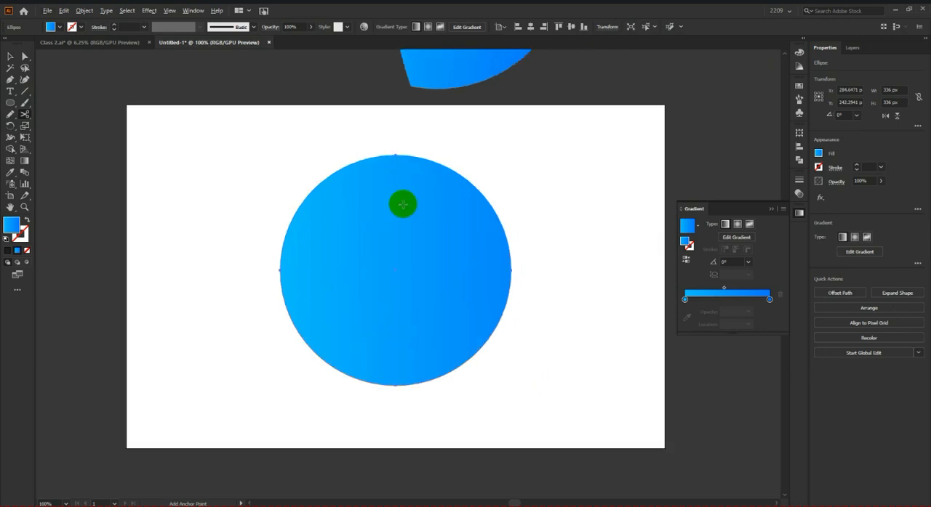
{"action": "left_click", "coordinate": [396, 155]}
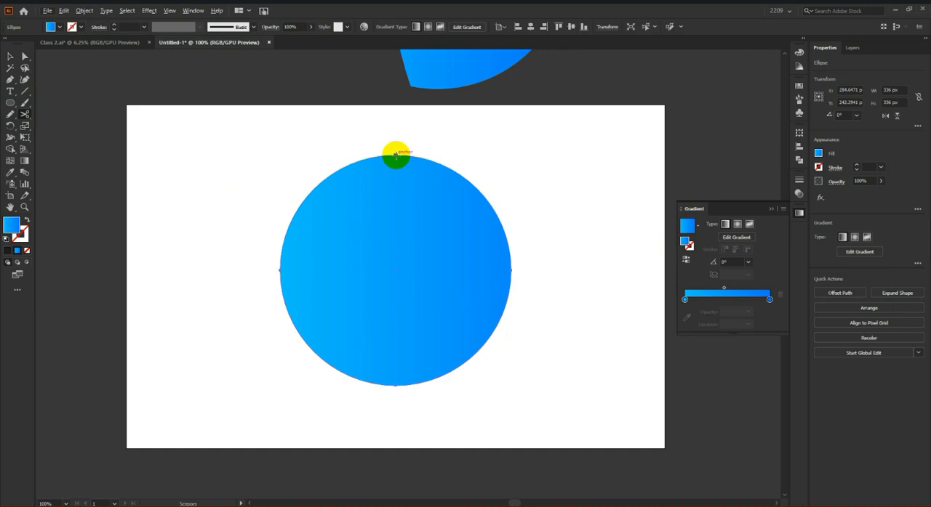
{"action": "left_click", "coordinate": [396, 156]}
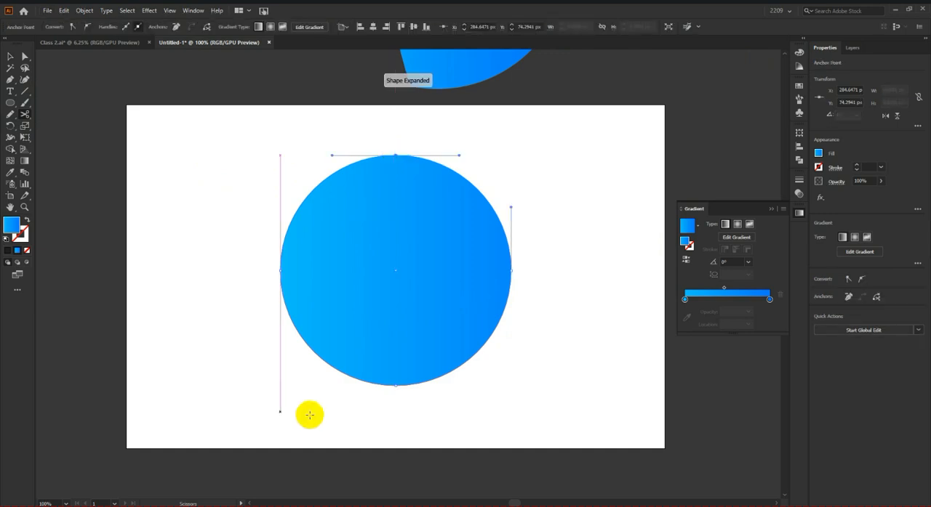
{"action": "left_click", "coordinate": [397, 387]}
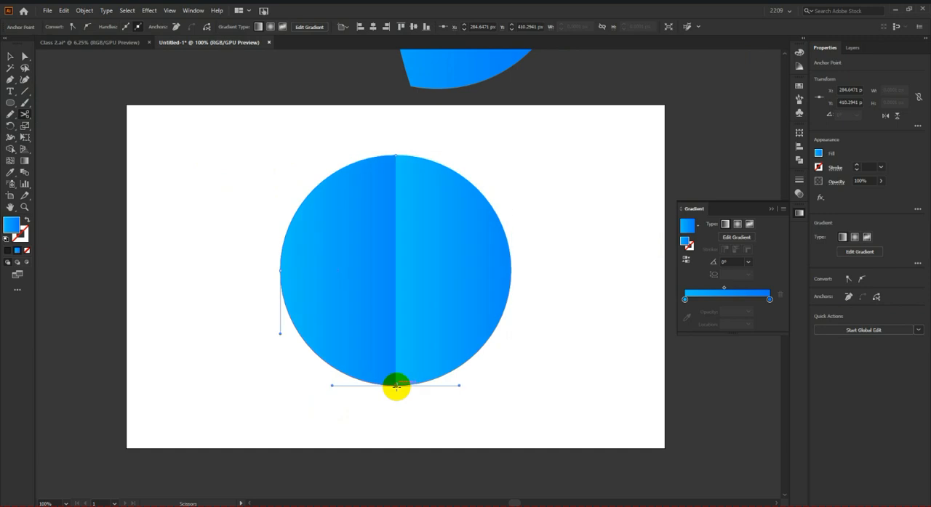
Step: Move the right half of the cut circle away from the left half
{"action": "left_click", "coordinate": [10, 56]}
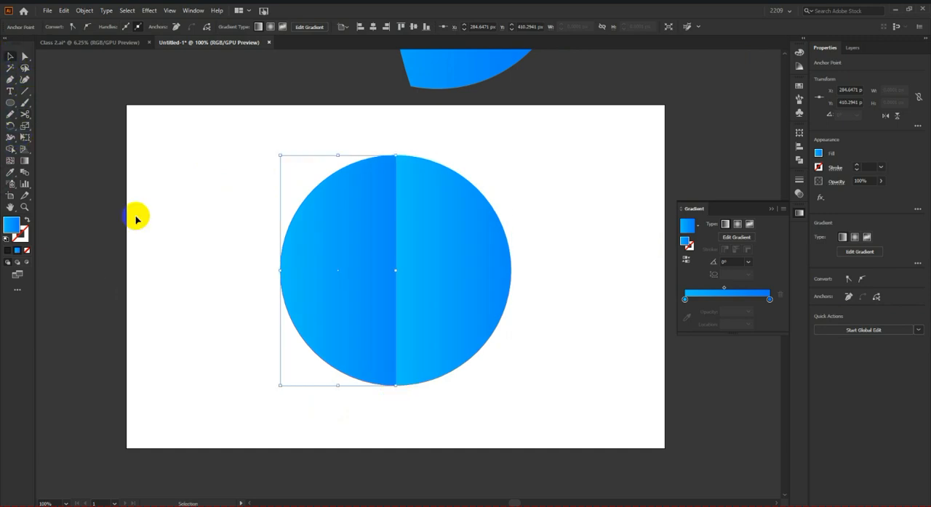
{"action": "left_click", "coordinate": [137, 217]}
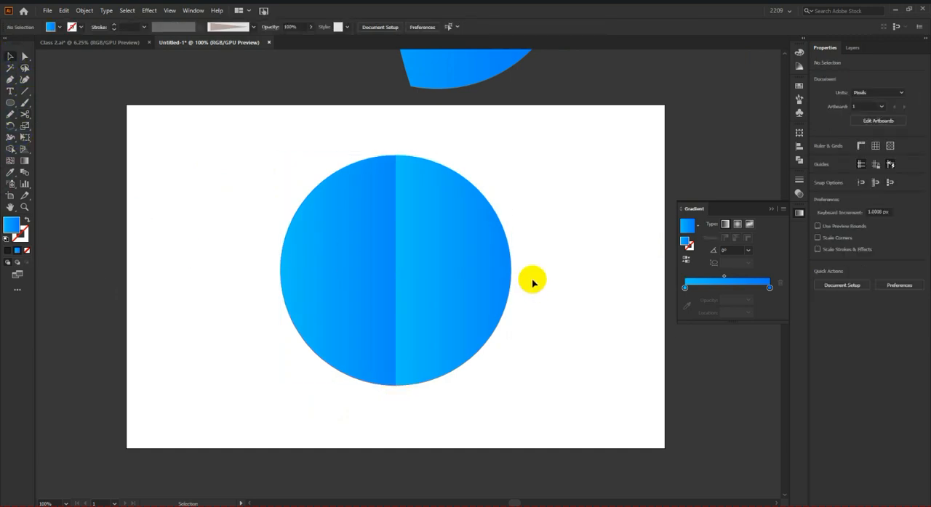
{"action": "left_click_drag", "start_coordinate": [478, 266], "coordinate": [548, 273]}
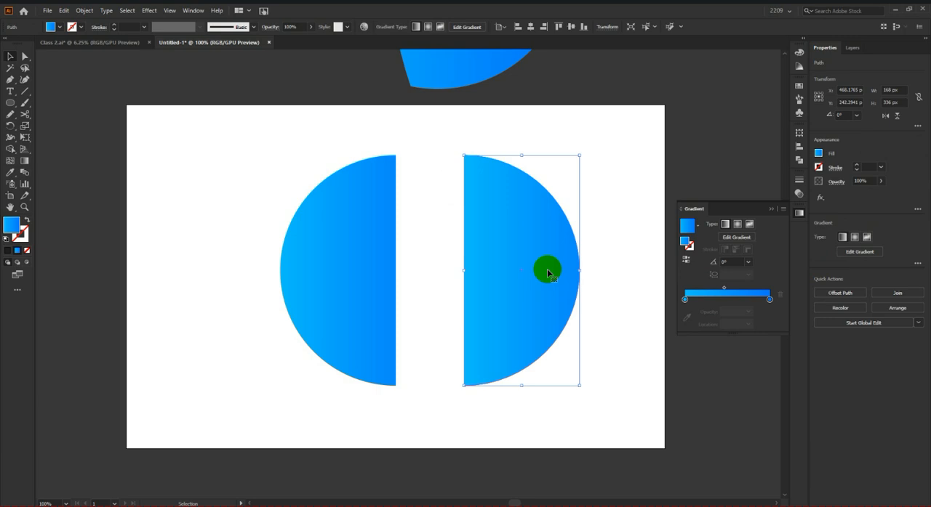
Step: Draw a hexagon about 235 by 203 px across the artboard's left edge
{"action": "scroll", "coordinate": [547, 273], "scroll_direction": "down", "scroll_amount": 4}
{"action": "left_click_drag", "start_coordinate": [9, 107], "coordinate": [44, 137]}
{"action": "left_click_drag", "start_coordinate": [128, 193], "coordinate": [169, 263]}
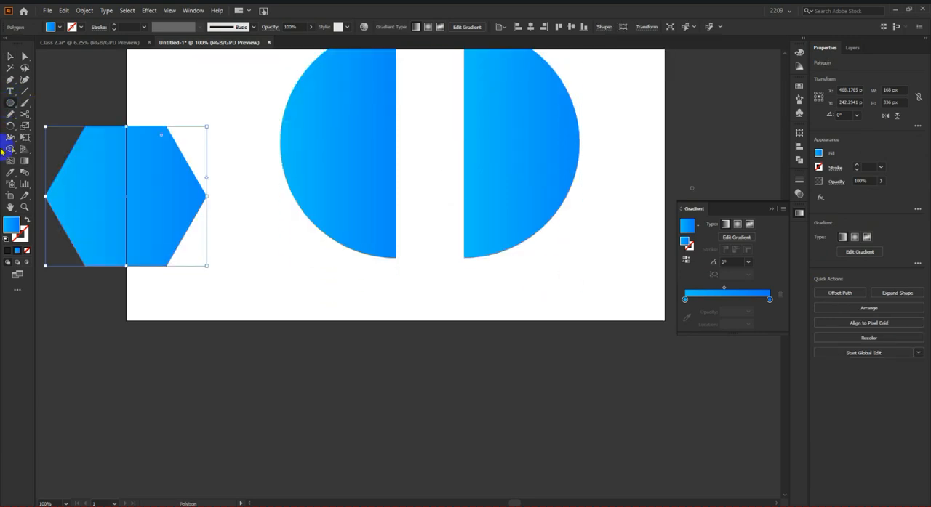
Step: Cut the hexagon diagonally between its upper-left and lower-right corners with the Scissors tool and move the right part away
{"action": "left_click", "coordinate": [27, 118]}
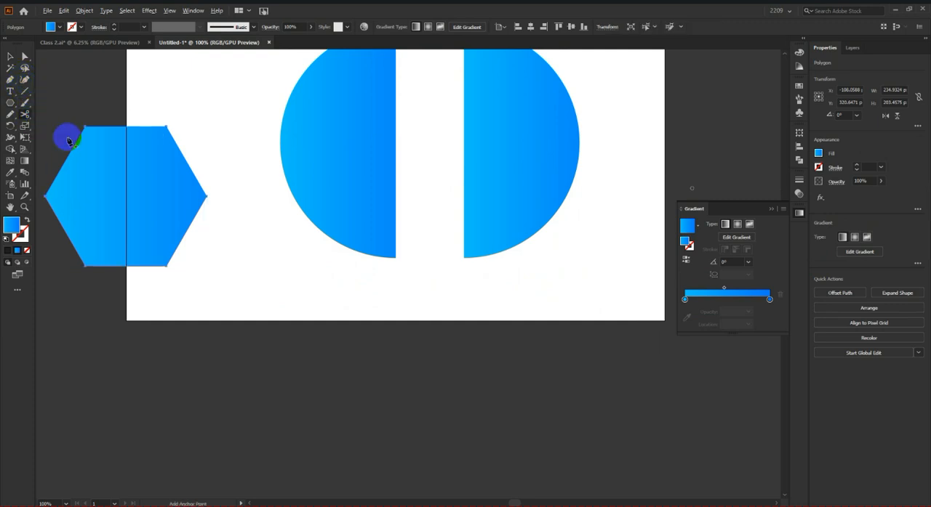
{"action": "scroll", "coordinate": [68, 141], "scroll_direction": "up", "scroll_amount": 1}
{"action": "left_click", "coordinate": [97, 123]}
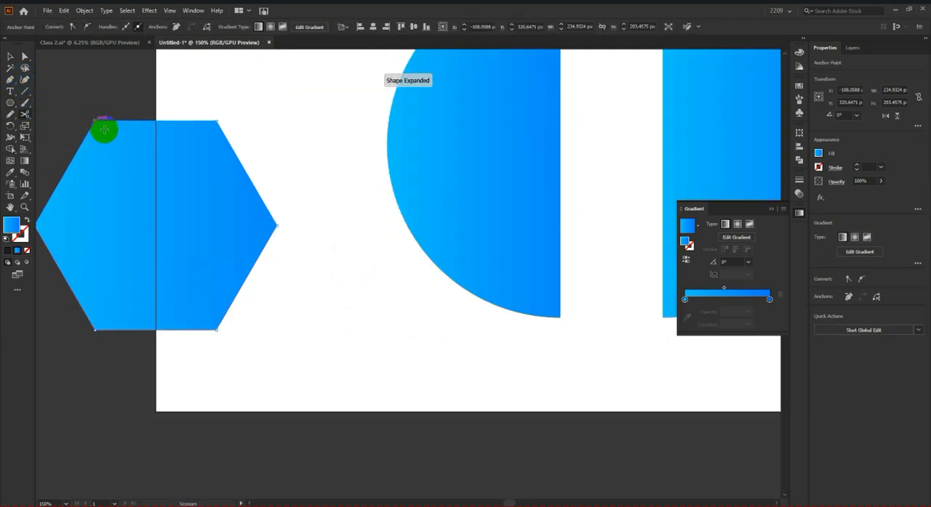
{"action": "left_click", "coordinate": [216, 329]}
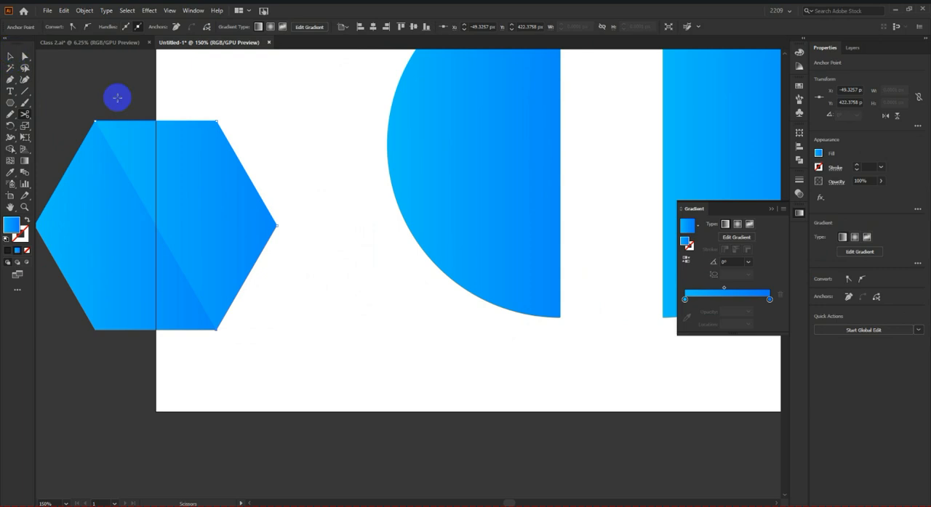
{"action": "left_click", "coordinate": [11, 56]}
{"action": "left_click", "coordinate": [227, 100]}
{"action": "left_click_drag", "start_coordinate": [208, 160], "coordinate": [259, 157]}
Step: Move the hexagon pieces and the circle halves off the artboard to the space on its right
{"action": "scroll", "coordinate": [305, 276], "scroll_direction": "down", "scroll_amount": 4}
{"action": "scroll", "coordinate": [245, 257], "scroll_direction": "up", "scroll_amount": 1}
{"action": "left_click_drag", "start_coordinate": [219, 245], "coordinate": [481, 381]}
{"action": "left_click_drag", "start_coordinate": [422, 306], "coordinate": [608, 302]}
{"action": "left_click", "coordinate": [615, 364]}
{"action": "scroll", "coordinate": [625, 273], "scroll_direction": "up", "scroll_amount": 2}
{"action": "left_click", "coordinate": [623, 270]}
{"action": "left_click", "coordinate": [489, 252], "text": "shift"}
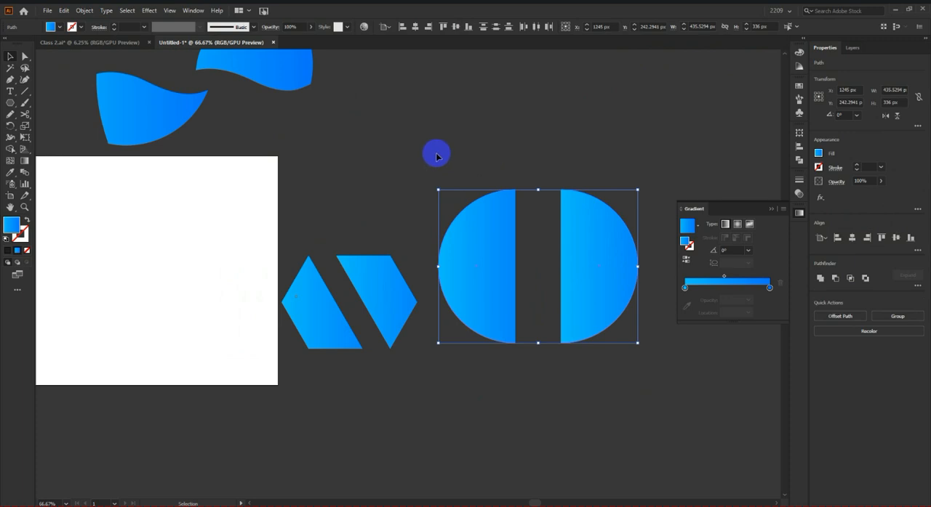
Step: Close the open straight edge of the right half circle by joining its two end points with the Pen tool
{"action": "left_click", "coordinate": [436, 157]}
{"action": "left_click", "coordinate": [10, 80]}
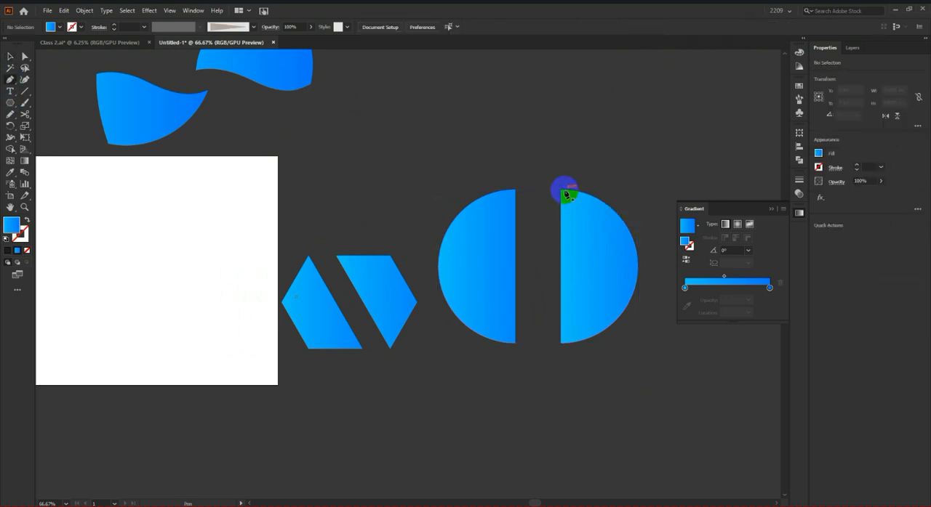
{"action": "left_click", "coordinate": [566, 193]}
{"action": "left_click", "coordinate": [562, 343]}
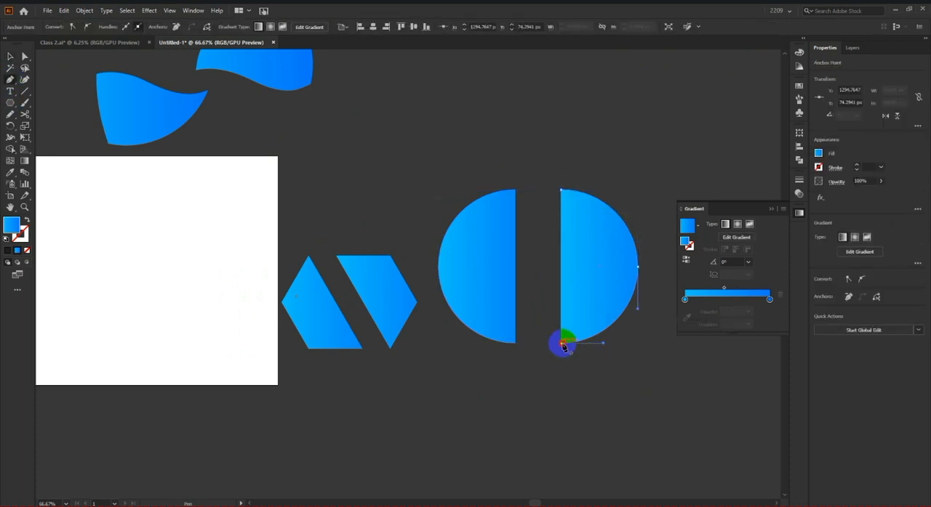
{"action": "left_click", "coordinate": [10, 58]}
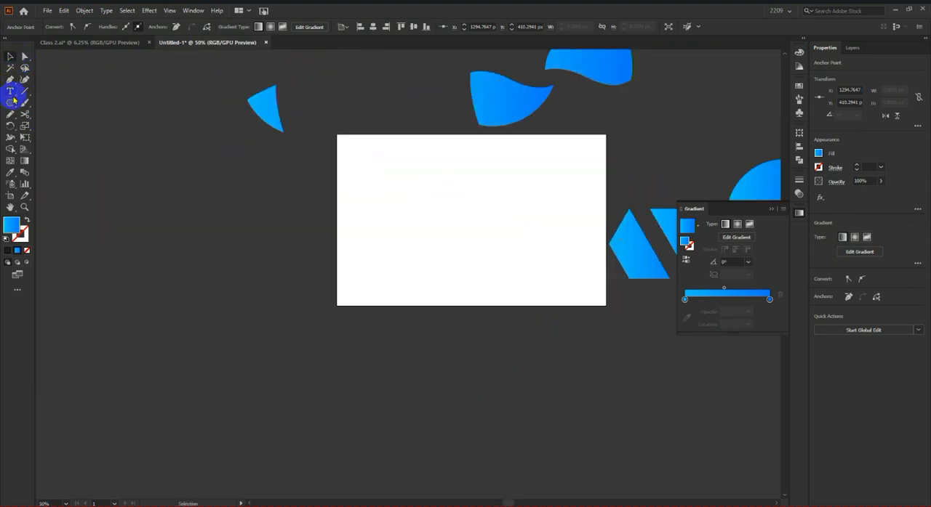
Step: Draw a new hexagon about 311 by 270 px and place it in the middle of the artboard
{"action": "left_click", "coordinate": [25, 114]}
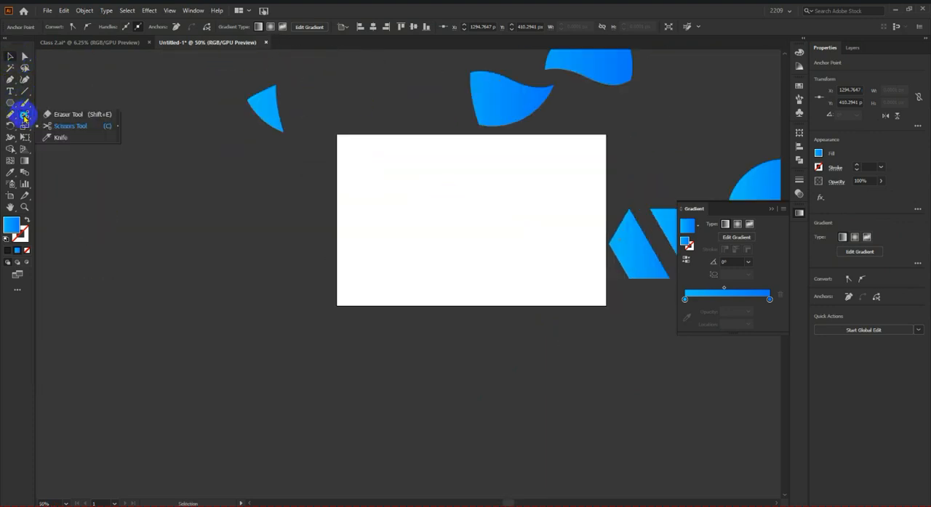
{"action": "left_click", "coordinate": [59, 137]}
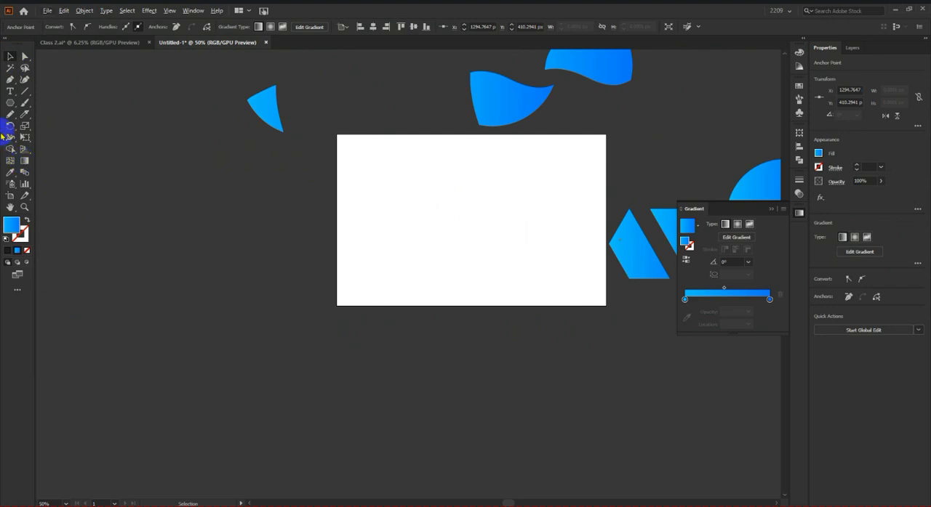
{"action": "left_click", "coordinate": [10, 106]}
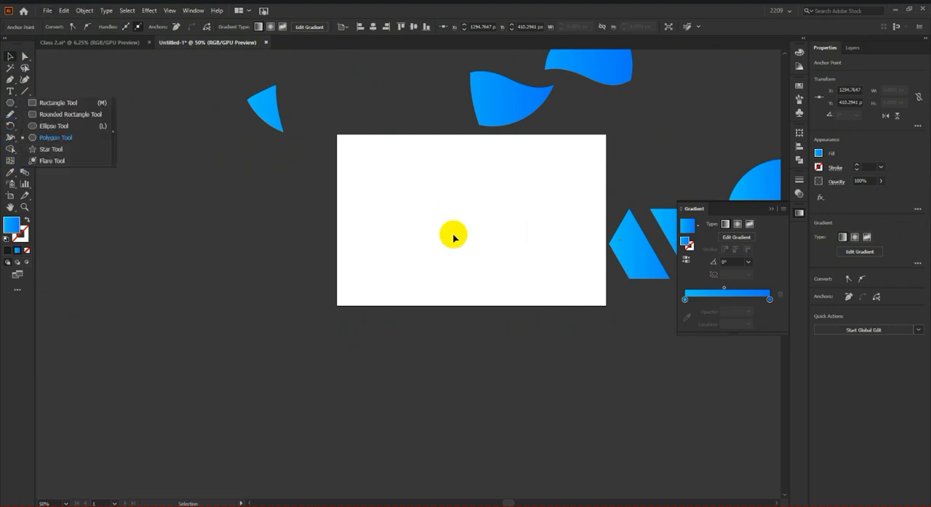
{"action": "left_click", "coordinate": [54, 142]}
{"action": "key", "text": "ctrl+1"}
{"action": "left_click_drag", "start_coordinate": [262, 119], "coordinate": [327, 170]}
{"action": "scroll", "coordinate": [353, 199], "scroll_direction": "up", "scroll_amount": 1}
{"action": "left_click", "coordinate": [10, 57]}
{"action": "left_click_drag", "start_coordinate": [234, 163], "coordinate": [344, 258]}
Step: Cut the hexagon from top to bottom along an S-shaped curve with the Knife tool and move the right part away
{"action": "left_click", "coordinate": [24, 113]}
{"action": "scroll", "coordinate": [282, 237], "scroll_direction": "down", "scroll_amount": 2}
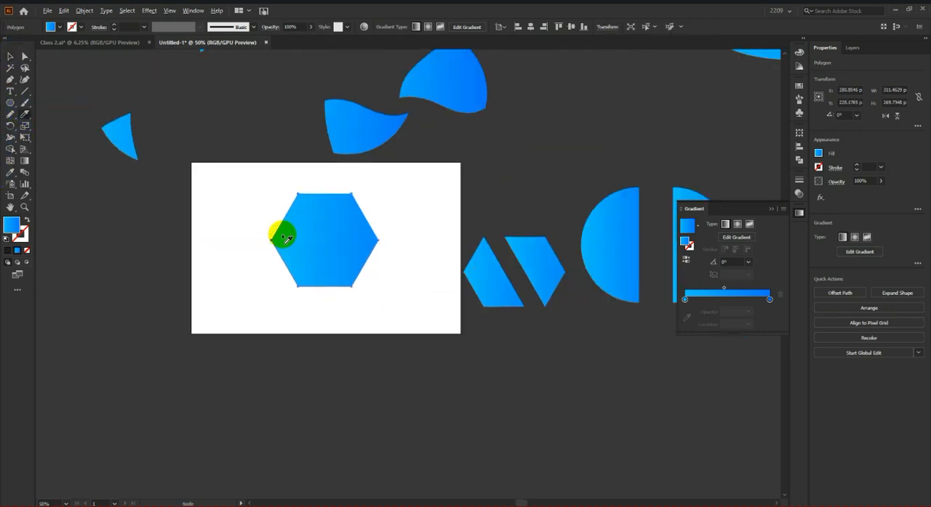
{"action": "scroll", "coordinate": [330, 212], "scroll_direction": "up", "scroll_amount": 2}
{"action": "mouse_move", "coordinate": [352, 154]}
{"action": "left_mouse_down"}
{"action": "mouse_move", "coordinate": [271, 215]}
{"action": "mouse_move", "coordinate": [320, 296]}
{"action": "mouse_move", "coordinate": [315, 438]}
{"action": "left_mouse_up"}
{"action": "left_click", "coordinate": [10, 56]}
{"action": "left_click", "coordinate": [115, 180]}
{"action": "left_click_drag", "start_coordinate": [346, 218], "coordinate": [377, 221]}
{"action": "left_click", "coordinate": [513, 209]}
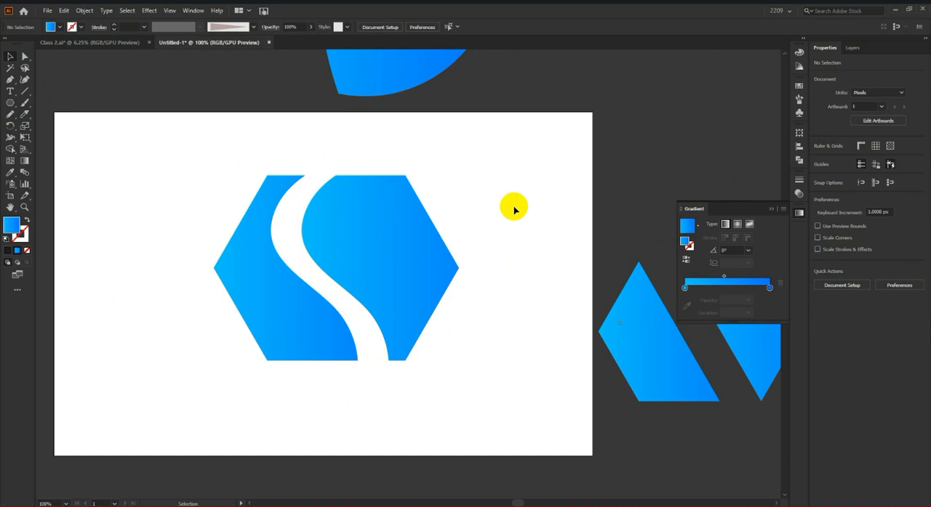
Step: Select all the cut shapes on and around the artboard and move them well away to the upper right
{"action": "scroll", "coordinate": [398, 251], "scroll_direction": "down", "scroll_amount": 4}
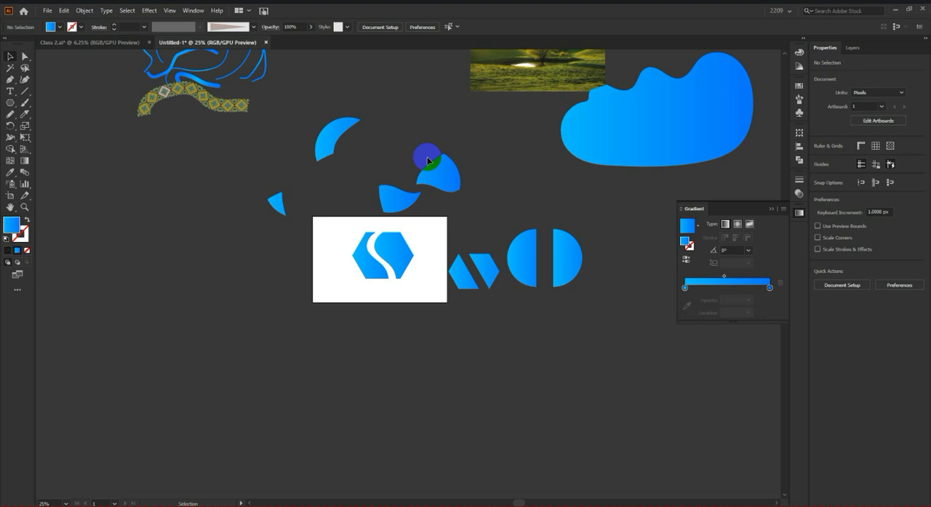
{"action": "left_click_drag", "start_coordinate": [268, 129], "coordinate": [578, 361]}
{"action": "scroll", "coordinate": [576, 357], "scroll_direction": "down", "scroll_amount": 1}
{"action": "left_click_drag", "start_coordinate": [573, 292], "coordinate": [724, 123]}
Step: Move the landscape photo onto the artboard so that it covers it, and deselect it
{"action": "left_click", "coordinate": [568, 210]}
{"action": "left_click_drag", "start_coordinate": [572, 168], "coordinate": [471, 304]}
{"action": "key", "text": "ctrl+plus"}
{"action": "key", "text": "ctrl+plus"}
{"action": "key", "text": "ctrl+plus"}
{"action": "key", "text": "ctrl+plus"}
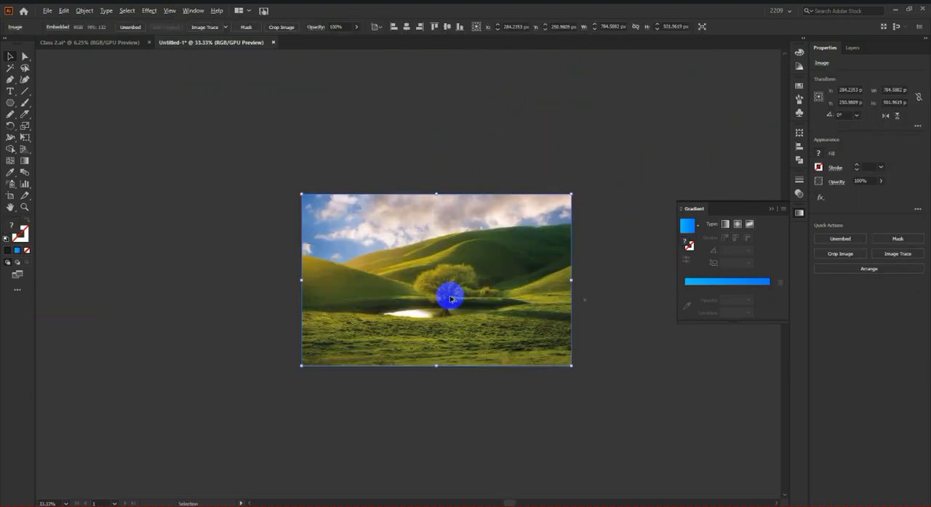
{"action": "left_click", "coordinate": [698, 413]}
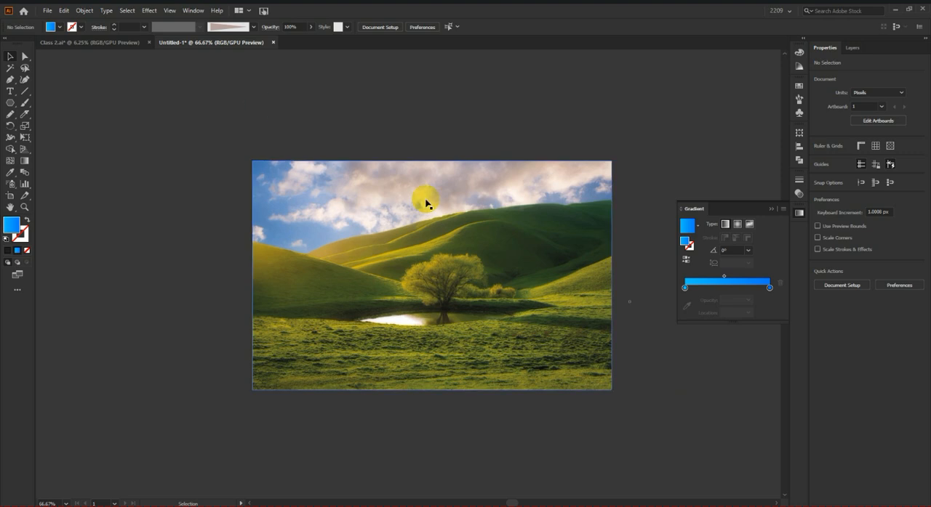
Step: Trace the distant hill below the sky as a Pencil shape about 450 by 102 px and fill it with a golden tone sampled from it
{"action": "left_click_drag", "start_coordinate": [30, 115], "coordinate": [52, 128]}
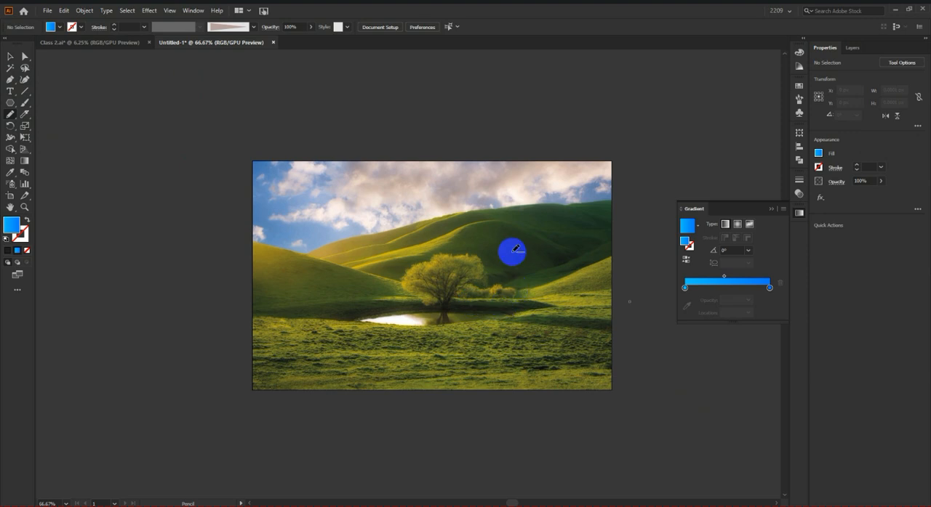
{"action": "scroll", "coordinate": [509, 250], "scroll_direction": "up", "scroll_amount": 2}
{"action": "scroll", "coordinate": [486, 244], "scroll_direction": "down", "scroll_amount": 3}
{"action": "scroll", "coordinate": [399, 255], "scroll_direction": "up", "scroll_amount": 2}
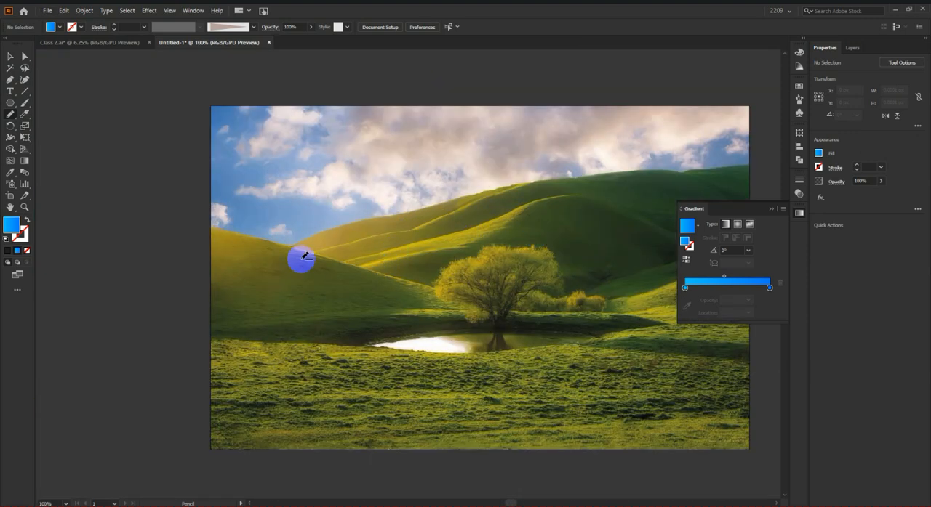
{"action": "scroll", "coordinate": [284, 256], "scroll_direction": "up", "scroll_amount": 1}
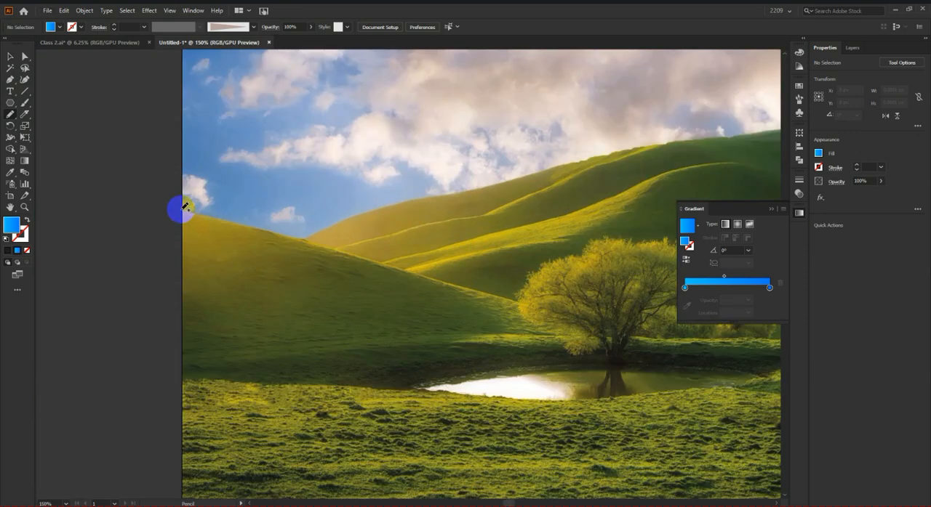
{"action": "mouse_move", "coordinate": [324, 229]}
{"action": "left_mouse_down"}
{"action": "mouse_move", "coordinate": [413, 197]}
{"action": "mouse_move", "coordinate": [652, 145]}
{"action": "mouse_move", "coordinate": [498, 210]}
{"action": "mouse_move", "coordinate": [360, 247]}
{"action": "mouse_move", "coordinate": [325, 252]}
{"action": "mouse_move", "coordinate": [258, 235]}
{"action": "left_mouse_up"}
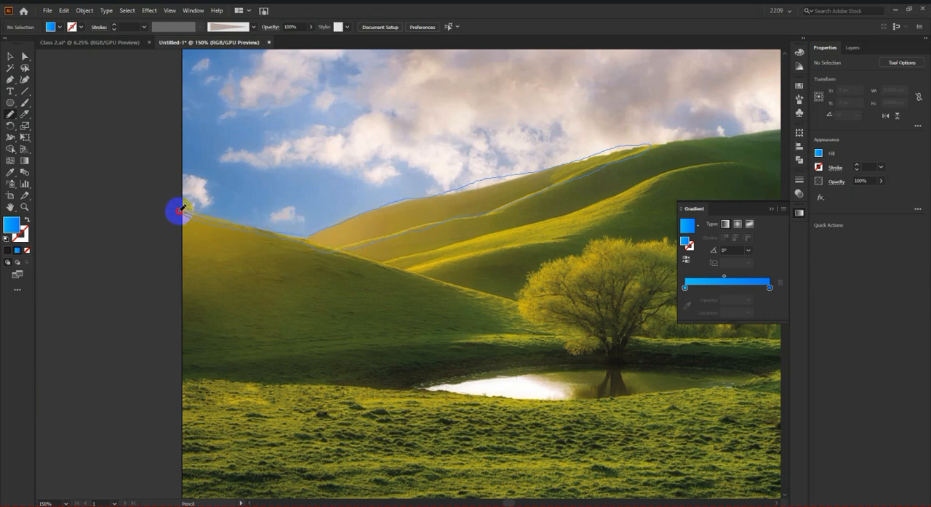
{"action": "left_click_drag", "start_coordinate": [184, 210], "coordinate": [186, 212]}
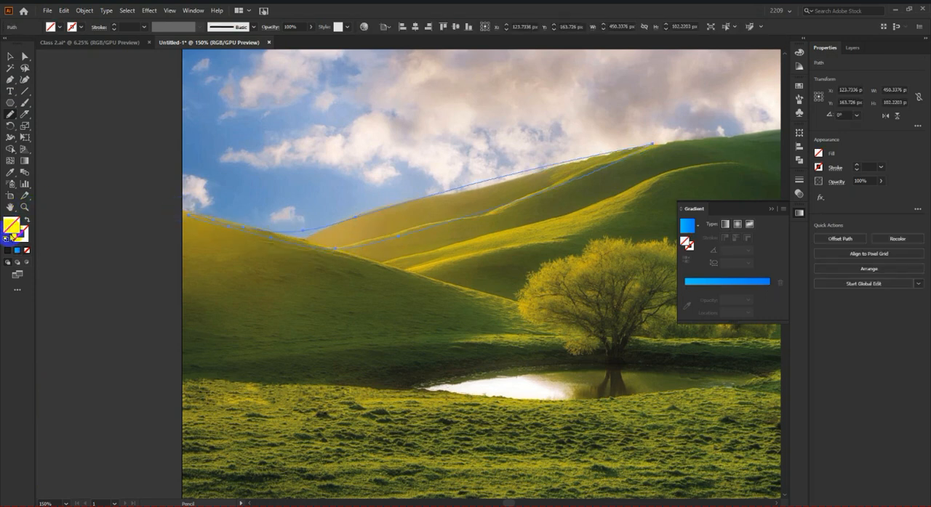
{"action": "left_click", "coordinate": [9, 175]}
{"action": "left_click", "coordinate": [425, 219]}
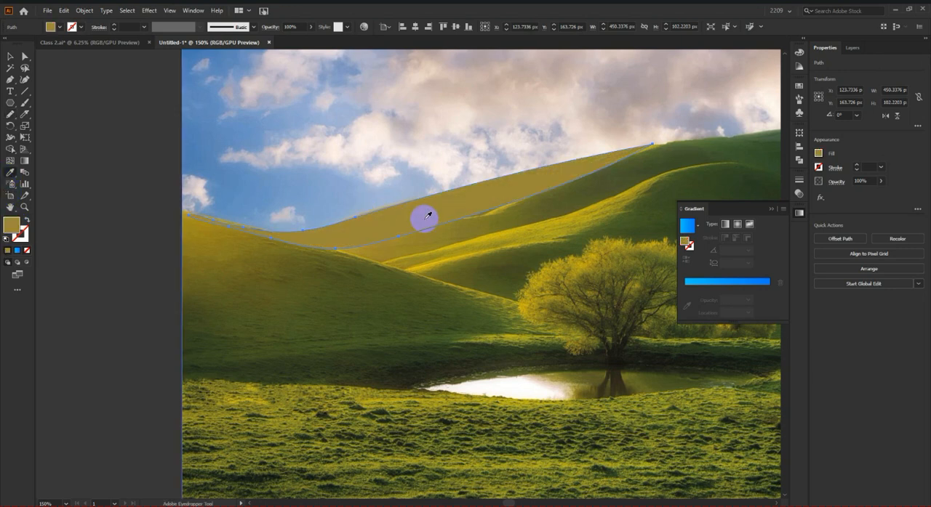
Step: Try to trace the next hill slope below the gold shape as another closed Pencil outline
{"action": "scroll", "coordinate": [426, 216], "scroll_direction": "down", "scroll_amount": 2}
{"action": "scroll", "coordinate": [445, 216], "scroll_direction": "up", "scroll_amount": 2}
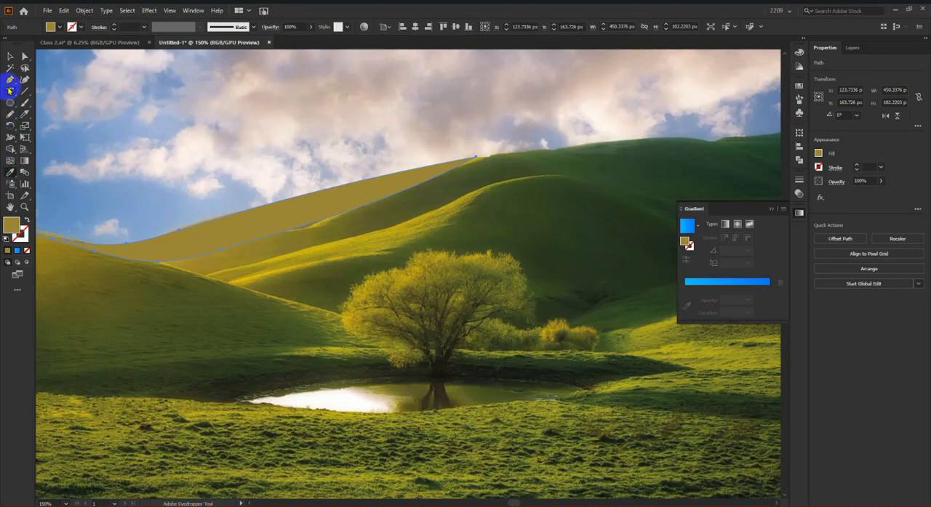
{"action": "right_click", "coordinate": [8, 117]}
{"action": "left_click", "coordinate": [36, 126]}
{"action": "scroll", "coordinate": [546, 220], "scroll_direction": "down", "scroll_amount": 2}
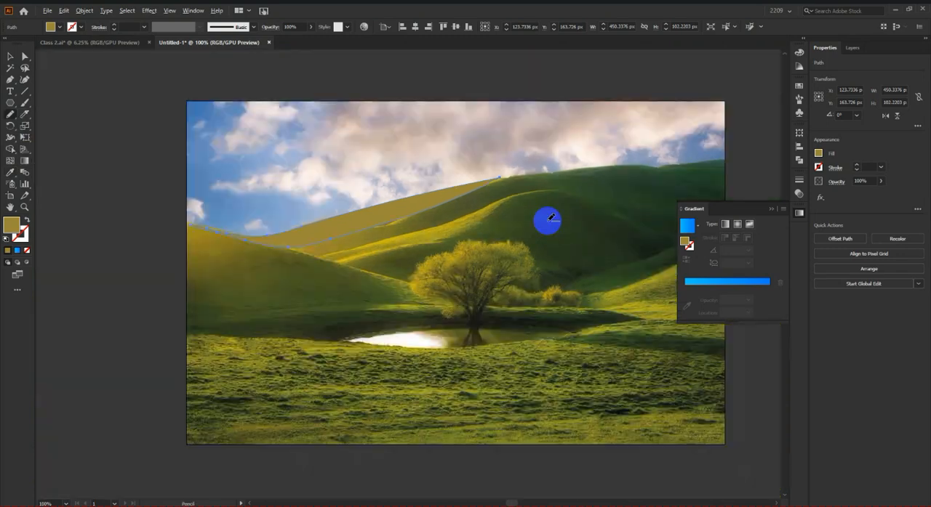
{"action": "scroll", "coordinate": [480, 221], "scroll_direction": "up", "scroll_amount": 2}
{"action": "mouse_move", "coordinate": [268, 267]}
{"action": "left_mouse_down"}
{"action": "mouse_move", "coordinate": [244, 268]}
{"action": "mouse_move", "coordinate": [287, 283]}
{"action": "mouse_move", "coordinate": [366, 278]}
{"action": "mouse_move", "coordinate": [517, 233]}
{"action": "mouse_move", "coordinate": [582, 194]}
{"action": "mouse_move", "coordinate": [637, 181]}
{"action": "left_mouse_up"}
{"action": "mouse_move", "coordinate": [558, 169]}
{"action": "left_mouse_down"}
{"action": "mouse_move", "coordinate": [397, 234]}
{"action": "mouse_move", "coordinate": [243, 274]}
{"action": "left_mouse_up"}
{"action": "scroll", "coordinate": [245, 283], "scroll_direction": "down", "scroll_amount": 1}
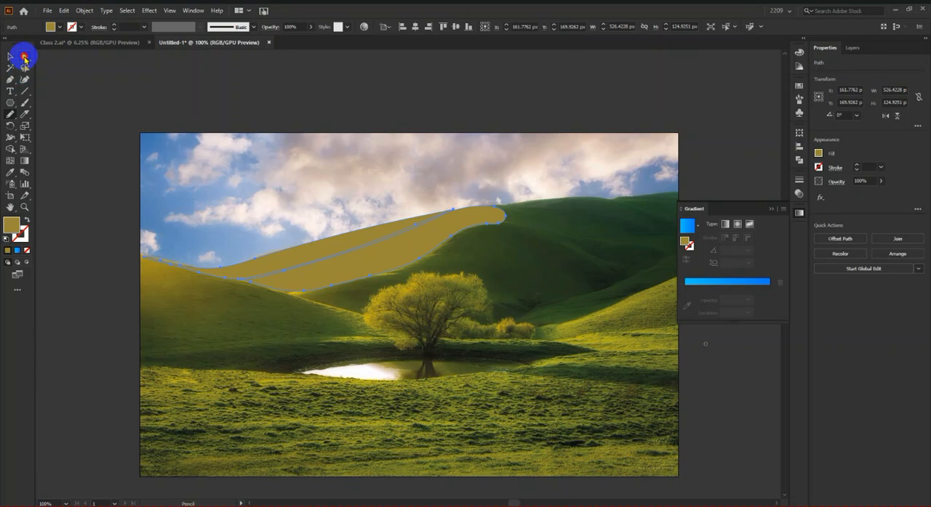
Step: Undo the last Pencil stroke across the second hill slope and clear the selection
{"action": "left_click", "coordinate": [24, 57]}
{"action": "right_click", "coordinate": [392, 251]}
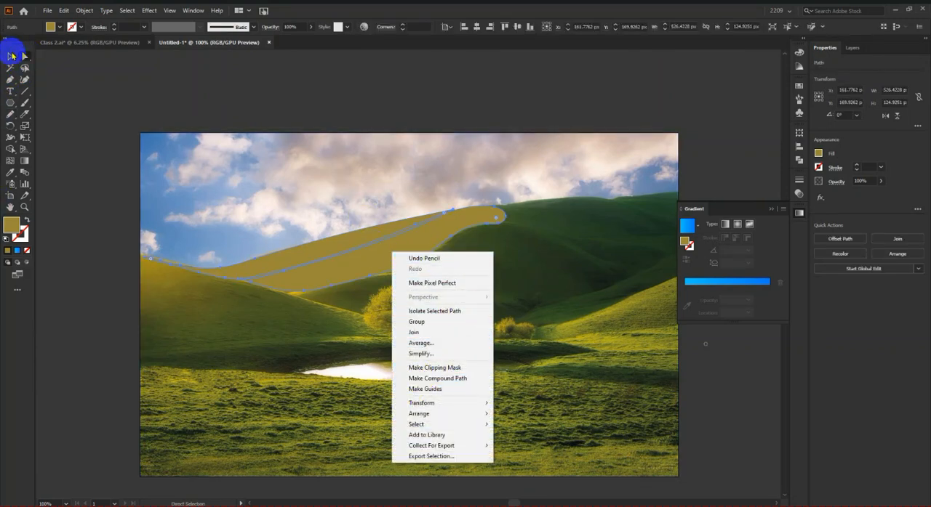
{"action": "left_click", "coordinate": [11, 56]}
{"action": "left_click", "coordinate": [214, 90]}
{"action": "scroll", "coordinate": [334, 285], "scroll_direction": "down", "scroll_amount": 2}
{"action": "scroll", "coordinate": [412, 294], "scroll_direction": "up", "scroll_amount": 2}
{"action": "key", "text": "ctrl+z"}
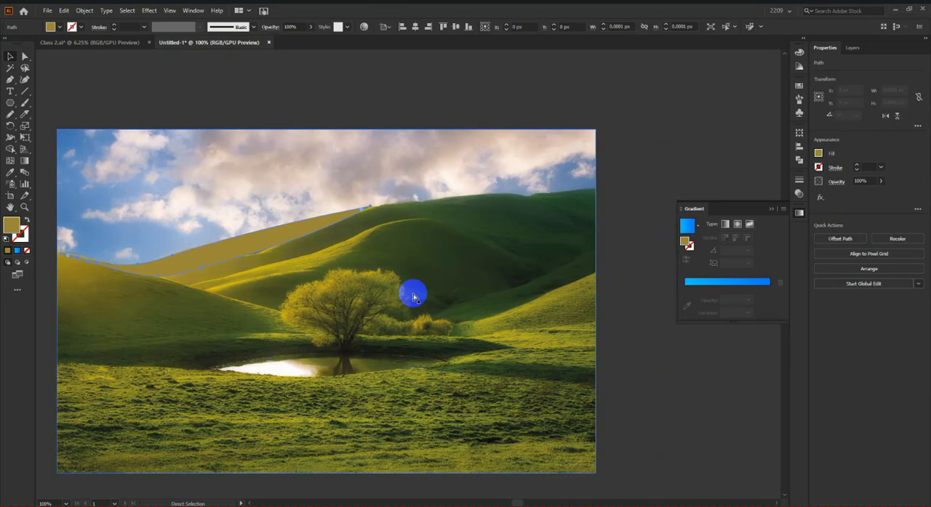
{"action": "left_click", "coordinate": [357, 119]}
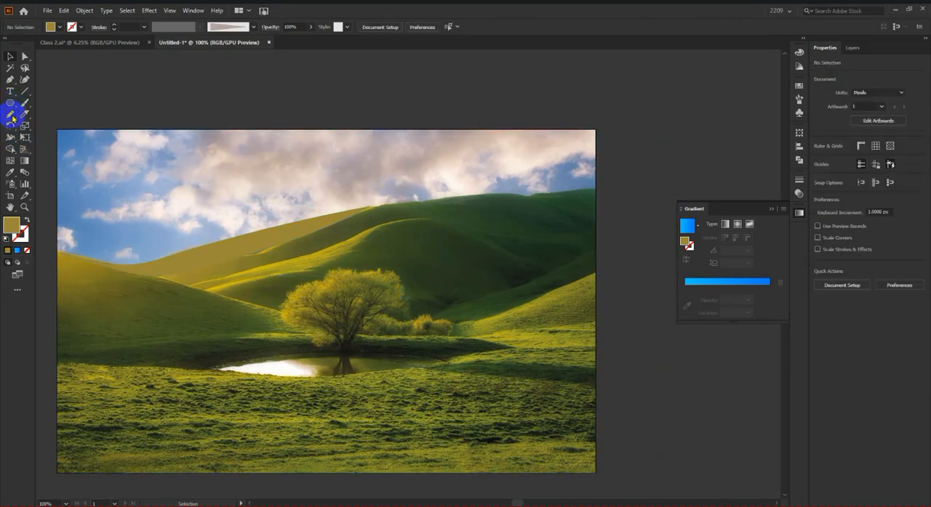
Step: Trace the foreground field as a closed Pencil shape about 816 by 220 px and fill it with an olive green sampled from the grass
{"action": "left_click", "coordinate": [12, 118]}
{"action": "mouse_move", "coordinate": [56, 313]}
{"action": "left_mouse_down"}
{"action": "mouse_move", "coordinate": [271, 333]}
{"action": "mouse_move", "coordinate": [415, 320]}
{"action": "mouse_move", "coordinate": [596, 338]}
{"action": "mouse_move", "coordinate": [601, 435]}
{"action": "mouse_move", "coordinate": [423, 460]}
{"action": "mouse_move", "coordinate": [223, 464]}
{"action": "mouse_move", "coordinate": [72, 442]}
{"action": "mouse_move", "coordinate": [50, 430]}
{"action": "mouse_move", "coordinate": [54, 312]}
{"action": "left_mouse_up"}
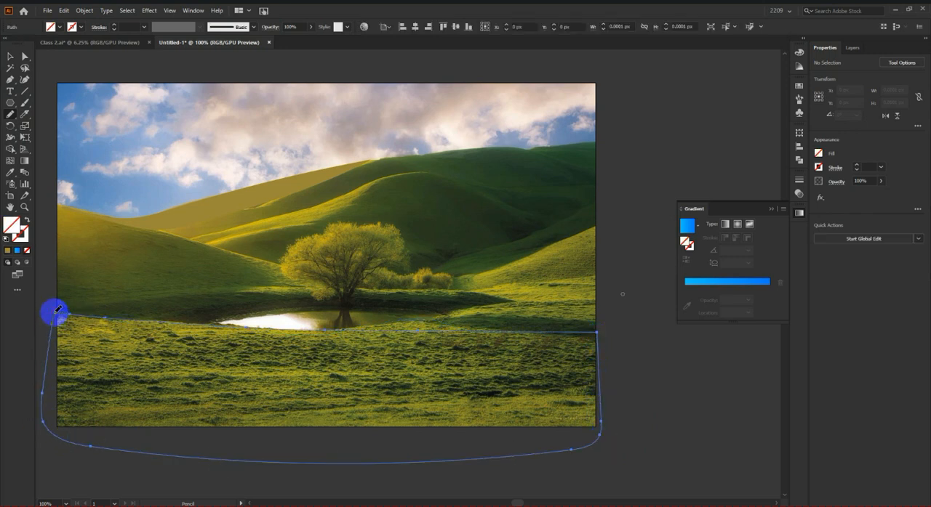
{"action": "left_click", "coordinate": [11, 172]}
{"action": "left_click", "coordinate": [165, 393]}
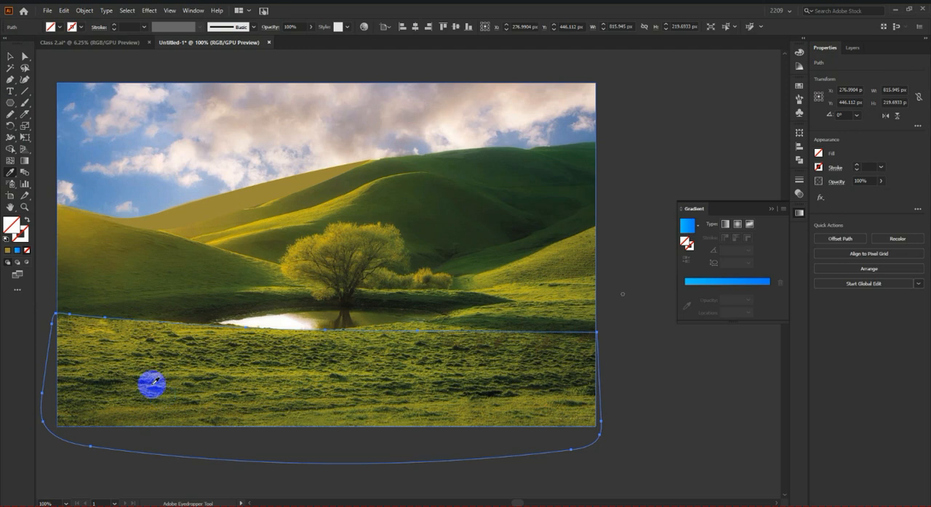
{"action": "left_click", "coordinate": [180, 374]}
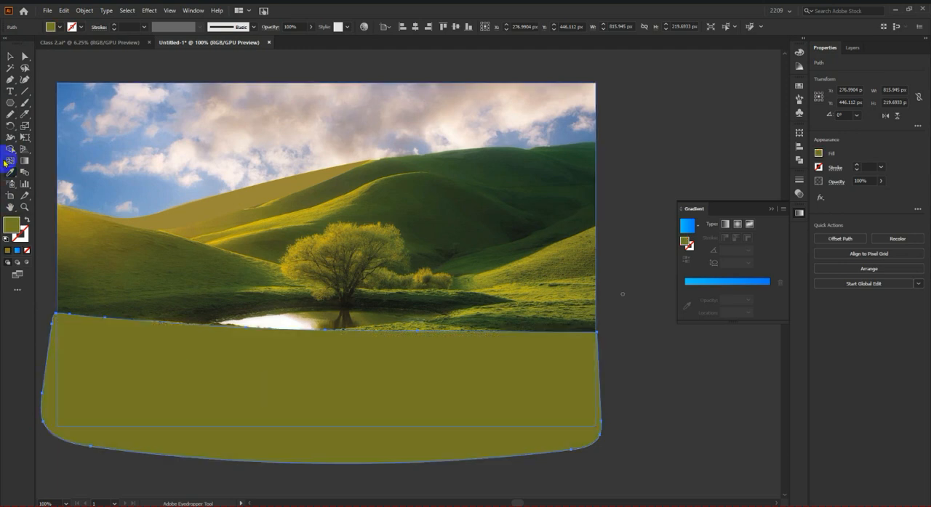
Step: Start a Pencil outline above the pond from the photo's left edge past the tree, about 574 px wide and 37 px high
{"action": "left_click", "coordinate": [11, 116]}
{"action": "scroll", "coordinate": [59, 308], "scroll_direction": "up", "scroll_amount": 2}
{"action": "scroll", "coordinate": [205, 318], "scroll_direction": "down", "scroll_amount": 2}
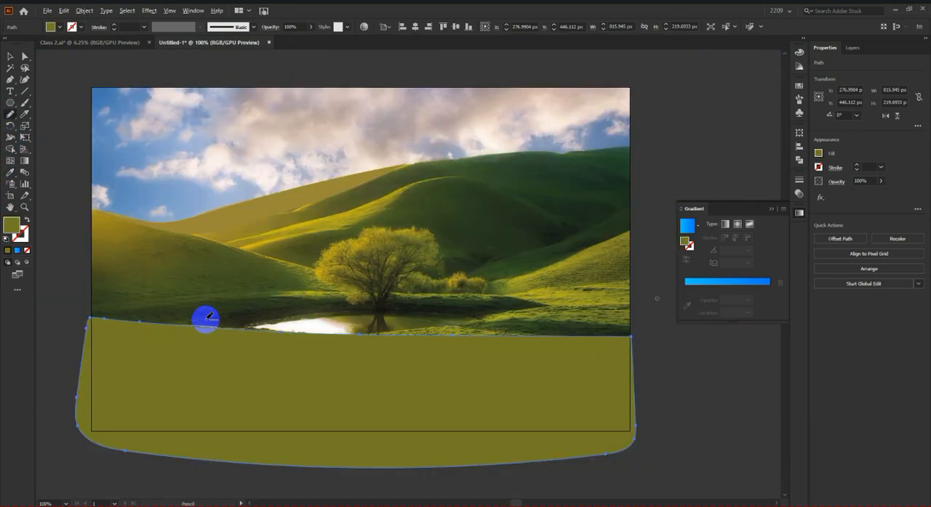
{"action": "scroll", "coordinate": [94, 311], "scroll_direction": "up", "scroll_amount": 2}
{"action": "mouse_move", "coordinate": [91, 316]}
{"action": "left_mouse_down"}
{"action": "mouse_move", "coordinate": [260, 303]}
{"action": "mouse_move", "coordinate": [322, 284]}
{"action": "mouse_move", "coordinate": [499, 277]}
{"action": "mouse_move", "coordinate": [570, 279]}
{"action": "mouse_move", "coordinate": [687, 303]}
{"action": "left_mouse_up"}
{"action": "scroll", "coordinate": [200, 308], "scroll_direction": "down", "scroll_amount": 2}
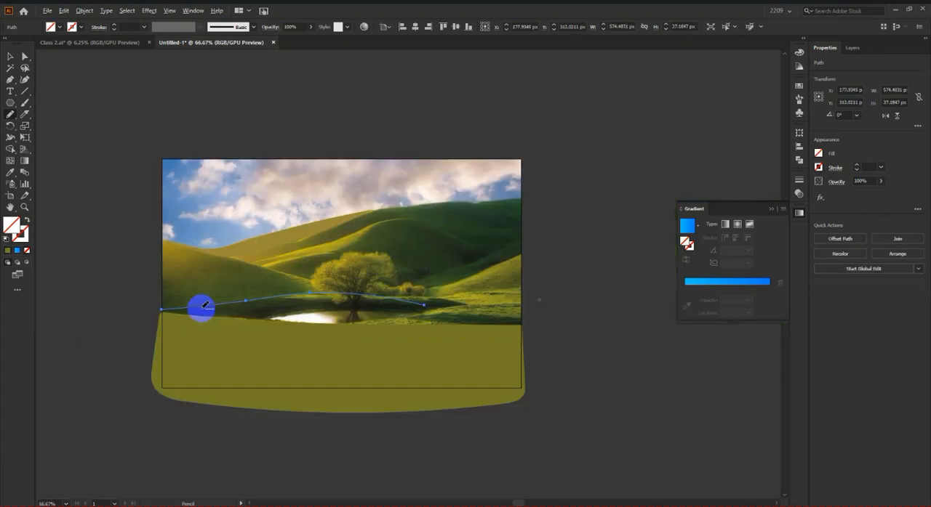
Step: Extend the open Pencil path up the right-hand slope to the photo's edge, bringing it to about 787 by 112 px
{"action": "scroll", "coordinate": [438, 308], "scroll_direction": "up", "scroll_amount": 2}
{"action": "mouse_move", "coordinate": [478, 275]}
{"action": "left_mouse_down"}
{"action": "mouse_move", "coordinate": [593, 271]}
{"action": "mouse_move", "coordinate": [621, 260]}
{"action": "mouse_move", "coordinate": [671, 178]}
{"action": "mouse_move", "coordinate": [695, 171]}
{"action": "left_mouse_up"}
{"action": "scroll", "coordinate": [388, 192], "scroll_direction": "down", "scroll_amount": 2}
{"action": "scroll", "coordinate": [480, 189], "scroll_direction": "up", "scroll_amount": 2}
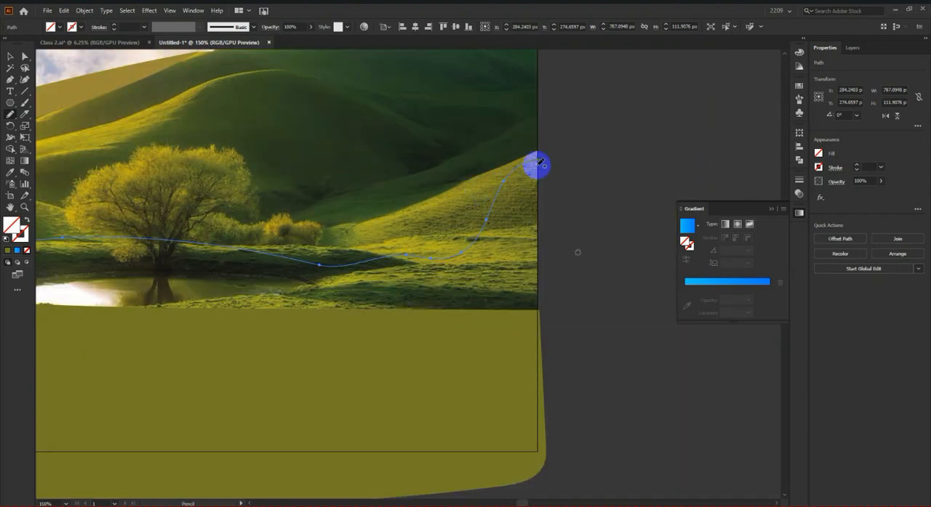
Step: Continue the path down outside the photo and back along the field's upper edge, closing it as a shape about 866 by 247 px
{"action": "mouse_move", "coordinate": [540, 160]}
{"action": "left_mouse_down"}
{"action": "mouse_move", "coordinate": [600, 245]}
{"action": "mouse_move", "coordinate": [617, 327]}
{"action": "mouse_move", "coordinate": [618, 413]}
{"action": "left_mouse_up"}
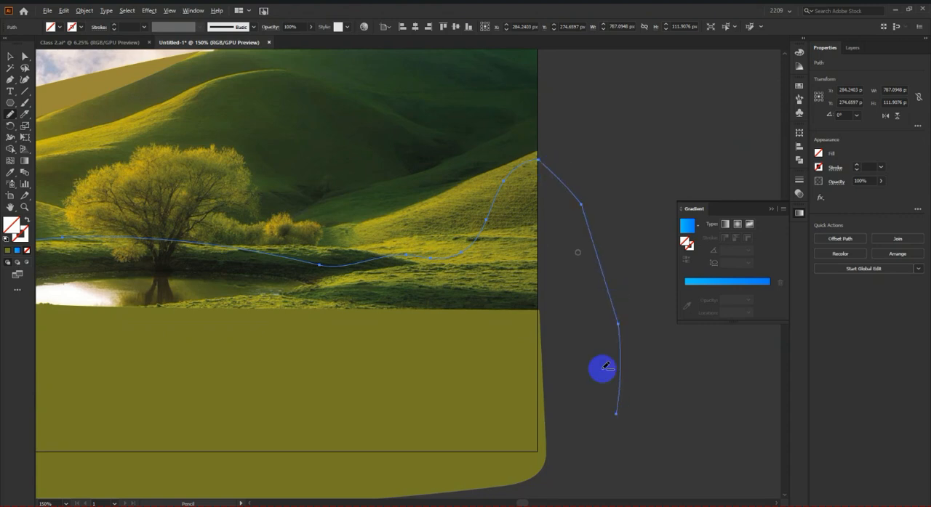
{"action": "scroll", "coordinate": [602, 370], "scroll_direction": "down", "scroll_amount": 3}
{"action": "left_click_drag", "start_coordinate": [581, 344], "coordinate": [306, 329]}
{"action": "scroll", "coordinate": [343, 332], "scroll_direction": "up", "scroll_amount": 1}
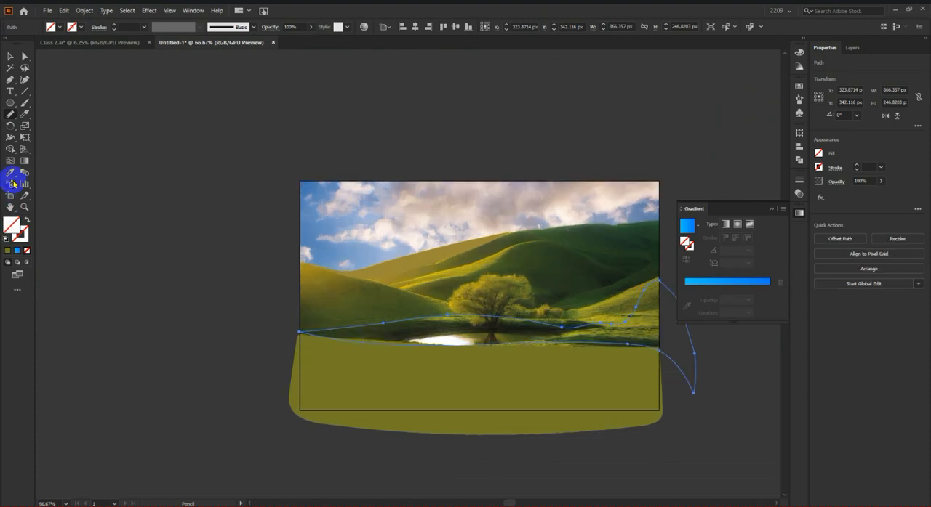
Step: Fill the closed shape around the pond with a dark green sampled from the photo and deselect it
{"action": "left_click", "coordinate": [619, 337]}
{"action": "left_click", "coordinate": [21, 228]}
{"action": "left_click", "coordinate": [12, 56]}
{"action": "left_click", "coordinate": [166, 294]}
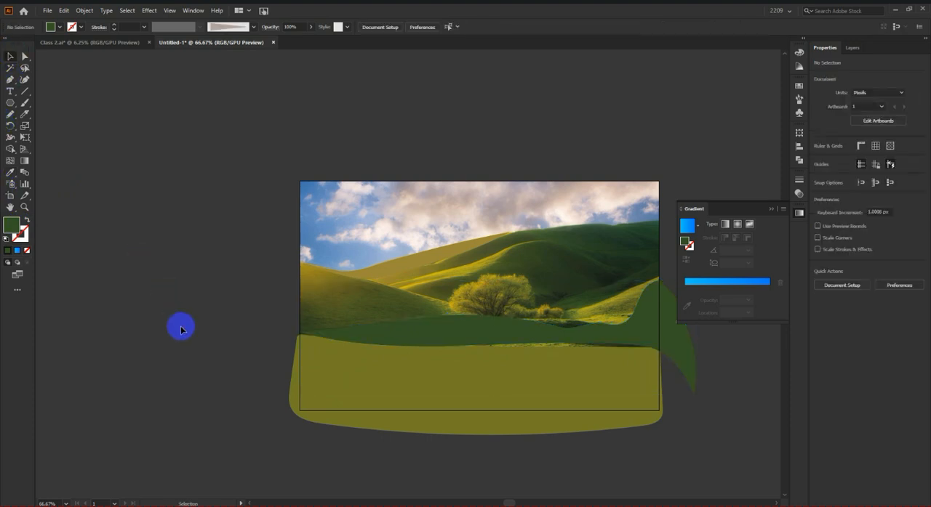
Step: Examine the traced hill, pond bank and field shapes against the landscape photo
{"action": "scroll", "coordinate": [517, 345], "scroll_direction": "right", "scroll_amount": 2}
{"action": "scroll", "coordinate": [517, 345], "scroll_direction": "up", "scroll_amount": 1}
{"action": "scroll", "coordinate": [611, 360], "scroll_direction": "down", "scroll_amount": 2}
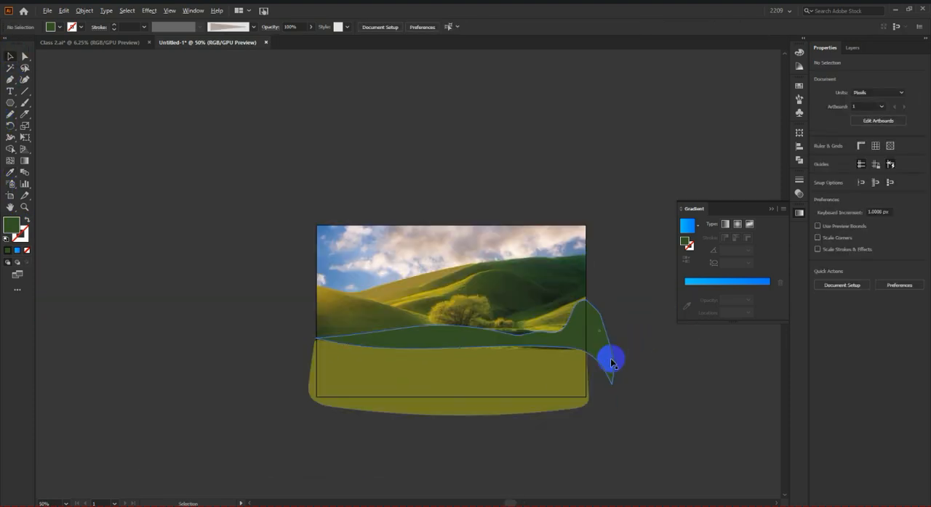
{"action": "scroll", "coordinate": [594, 363], "scroll_direction": "down", "scroll_amount": 1}
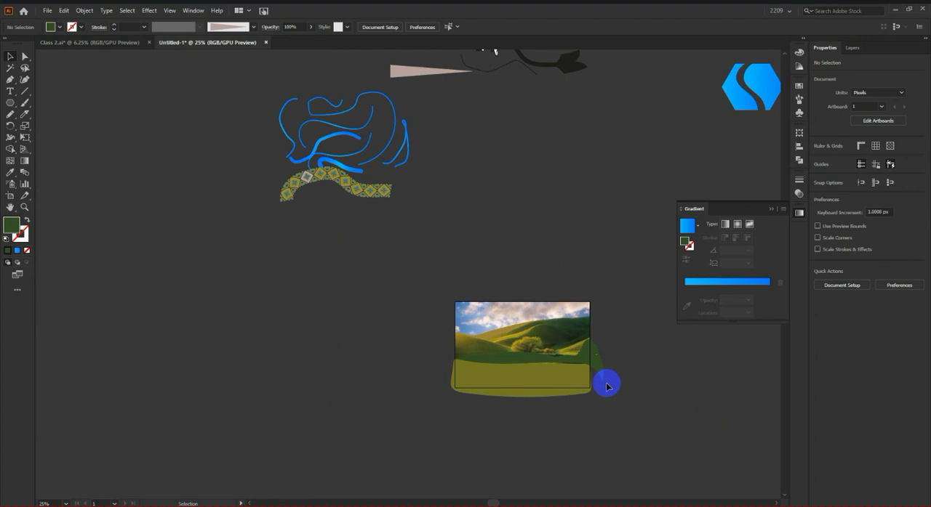
{"action": "scroll", "coordinate": [608, 387], "scroll_direction": "up", "scroll_amount": 1}
{"action": "scroll", "coordinate": [552, 378], "scroll_direction": "up", "scroll_amount": 4}
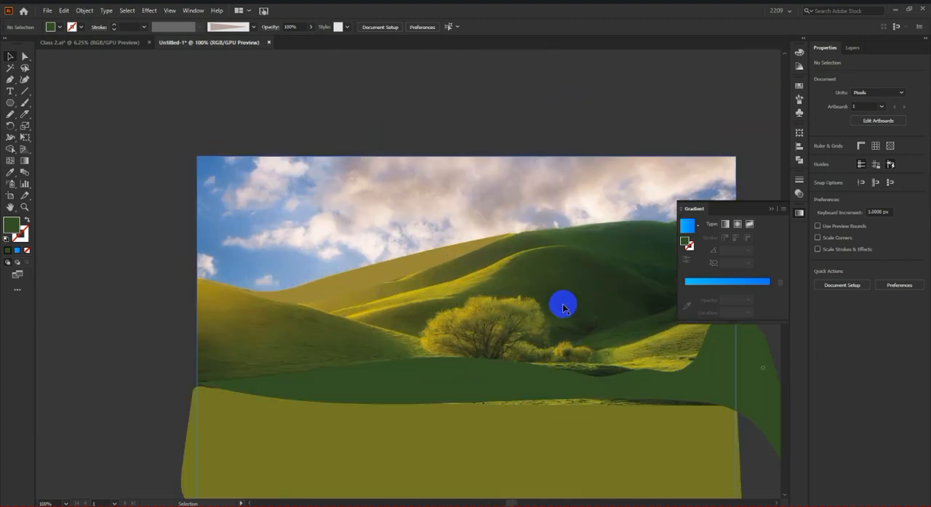
{"action": "scroll", "coordinate": [560, 305], "scroll_direction": "down", "scroll_amount": 1}
{"action": "scroll", "coordinate": [553, 340], "scroll_direction": "up", "scroll_amount": 2}
{"action": "scroll", "coordinate": [530, 203], "scroll_direction": "down", "scroll_amount": 1}
{"action": "scroll", "coordinate": [571, 277], "scroll_direction": "up", "scroll_amount": 1}
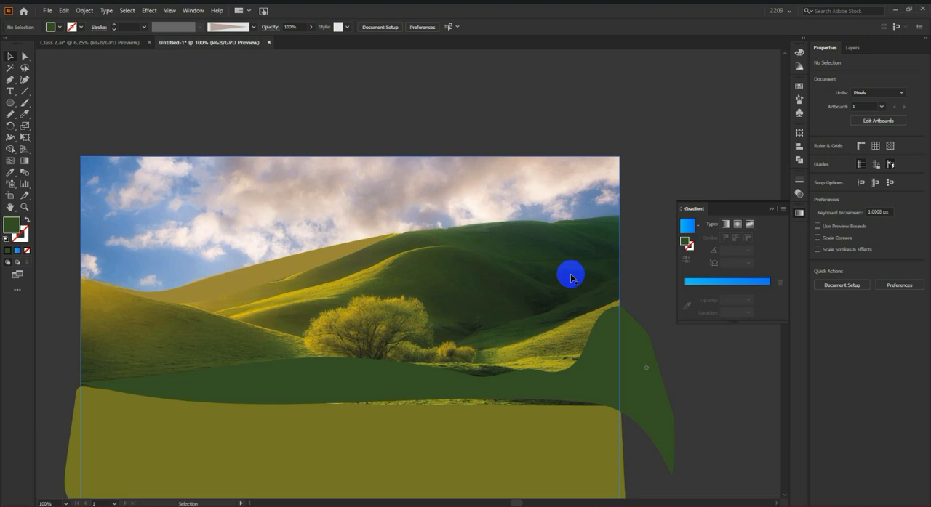
{"action": "left_click", "coordinate": [570, 277]}
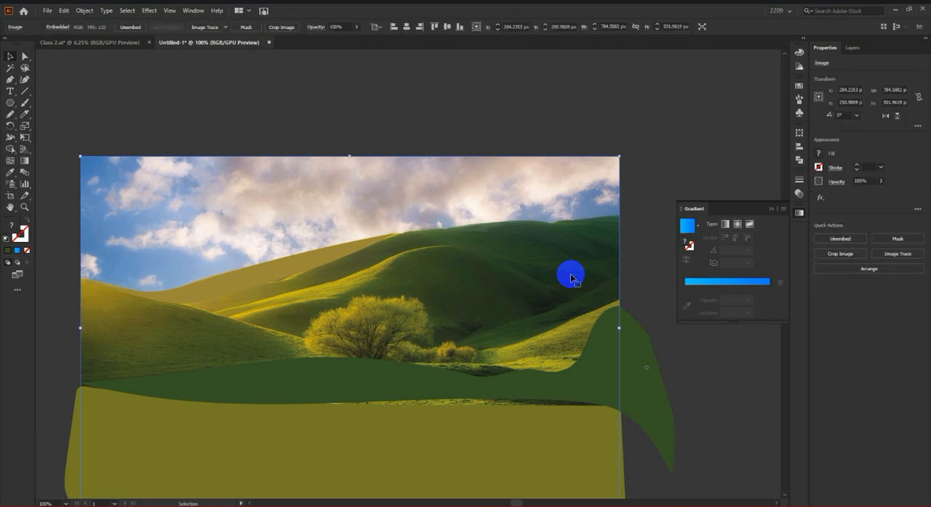
{"action": "scroll", "coordinate": [553, 266], "scroll_direction": "down", "scroll_amount": 1}
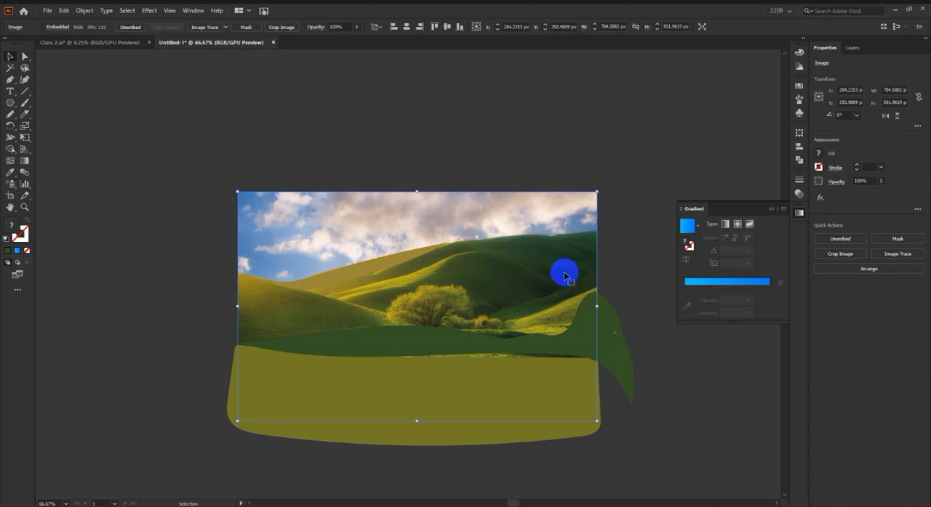
{"action": "scroll", "coordinate": [616, 393], "scroll_direction": "up", "scroll_amount": 1}
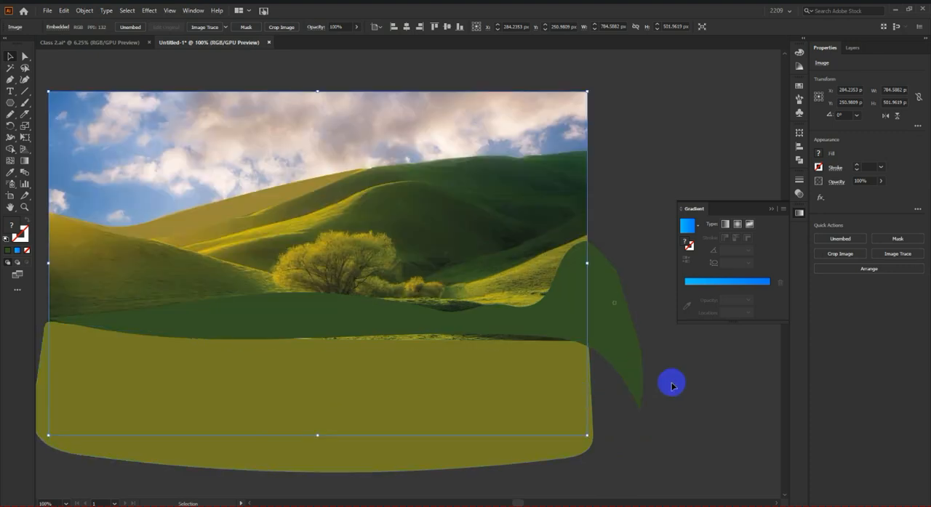
{"action": "scroll", "coordinate": [671, 386], "scroll_direction": "down", "scroll_amount": 4}
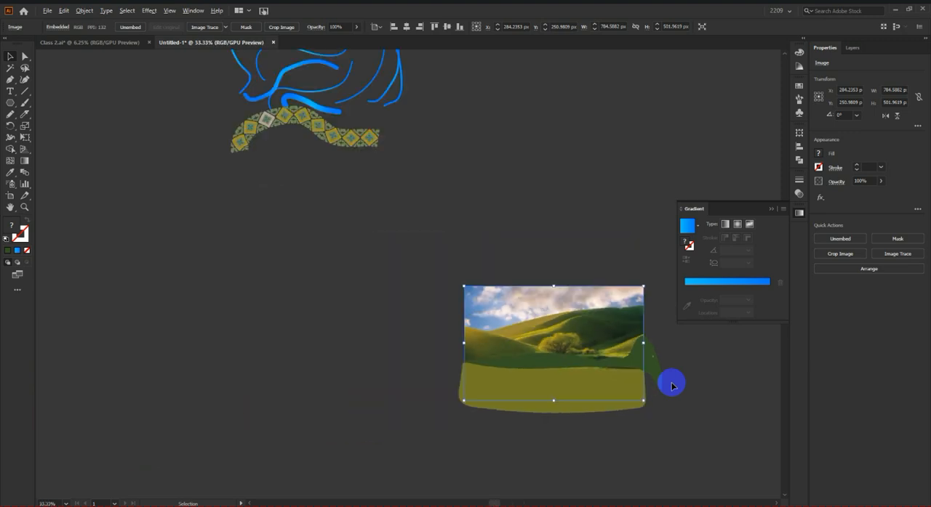
{"action": "scroll", "coordinate": [599, 390], "scroll_direction": "up", "scroll_amount": 2}
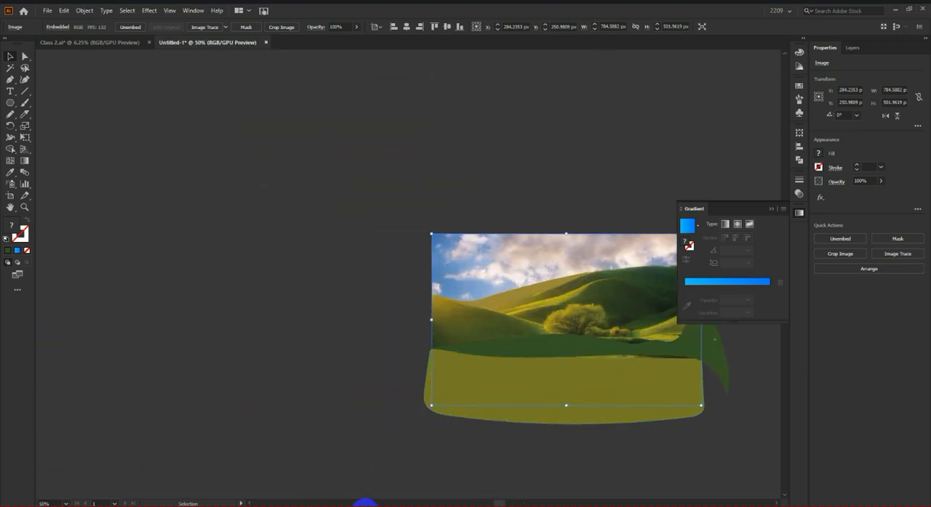
Step: Switch to the Facebook tab in the browser, close the open chat windows and go back to the home feed
{"action": "left_click", "coordinate": [365, 505]}
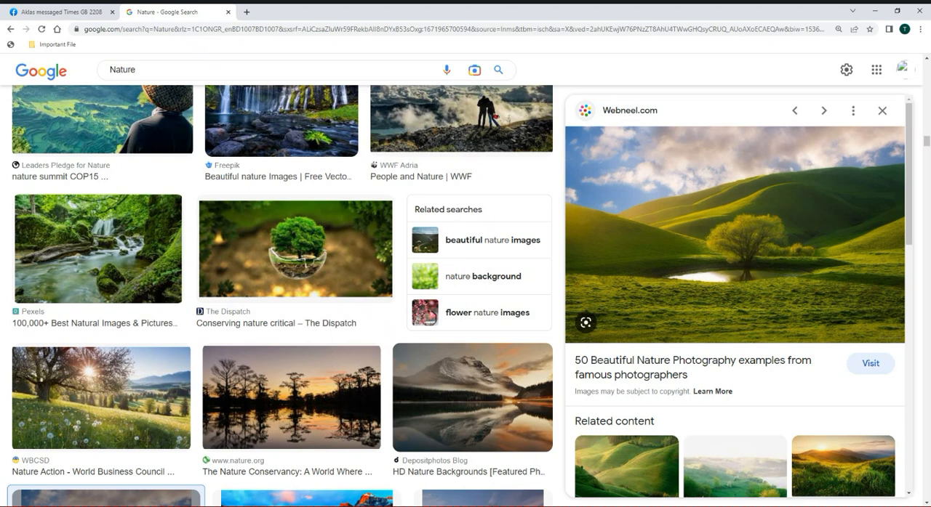
{"action": "left_click", "coordinate": [47, 12]}
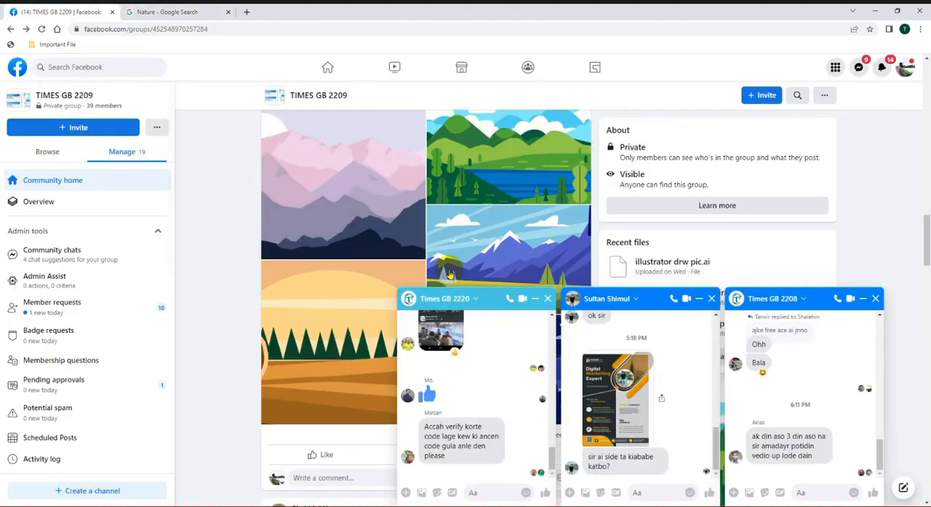
{"action": "left_click", "coordinate": [546, 300]}
{"action": "left_click", "coordinate": [711, 299]}
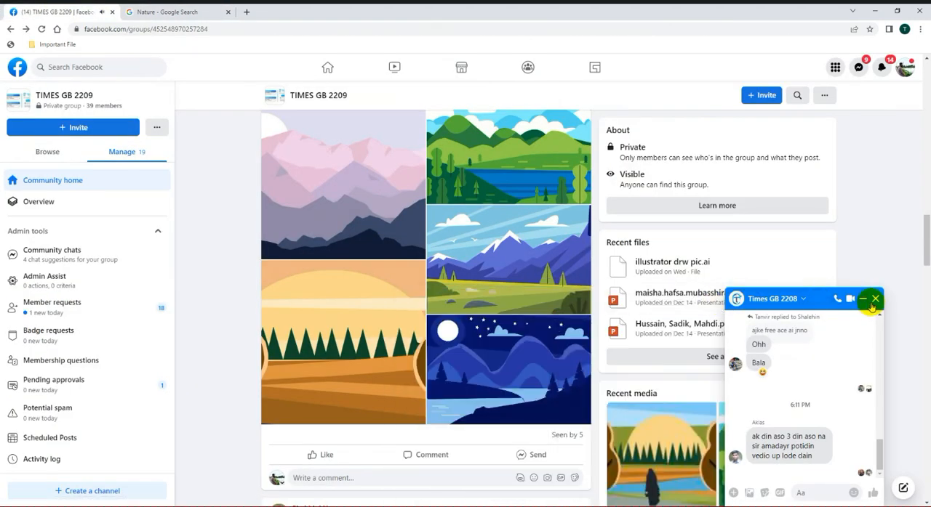
{"action": "left_click", "coordinate": [874, 299]}
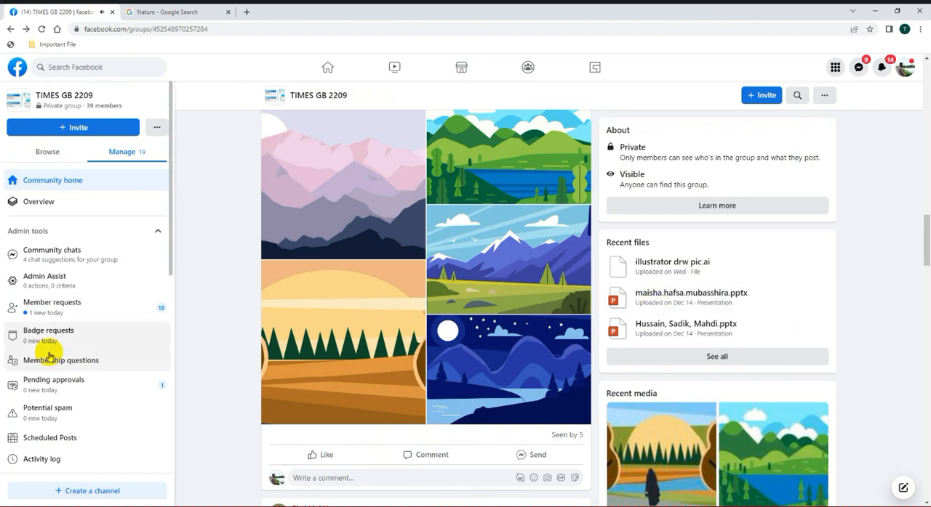
{"action": "left_click", "coordinate": [10, 29]}
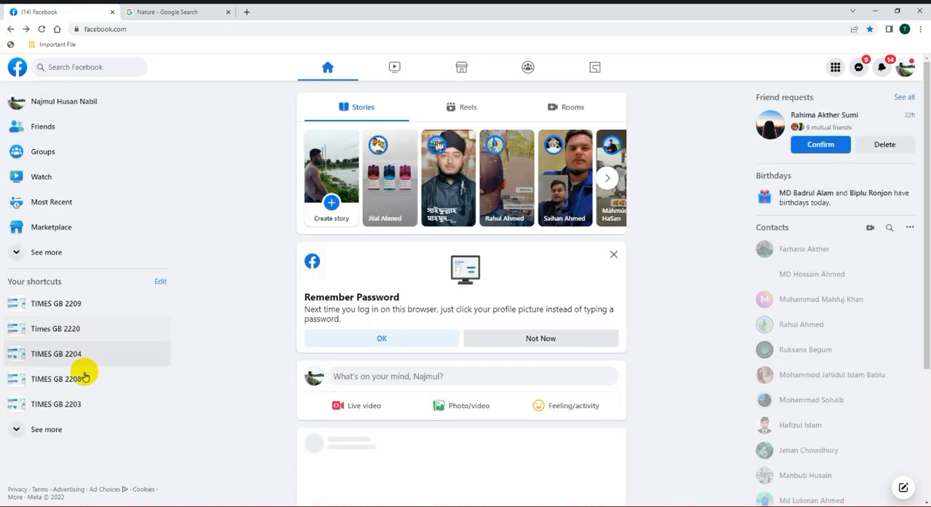
Step: Open the TIMES GB 2203 group and look through the members' posts of design work
{"action": "left_click", "coordinate": [66, 404]}
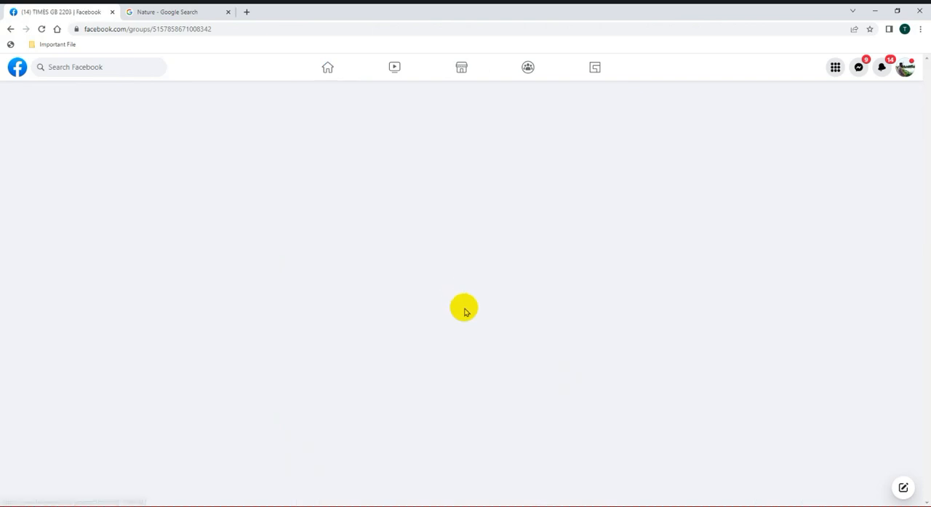
{"action": "scroll", "coordinate": [380, 342], "scroll_direction": "down", "scroll_amount": 15}
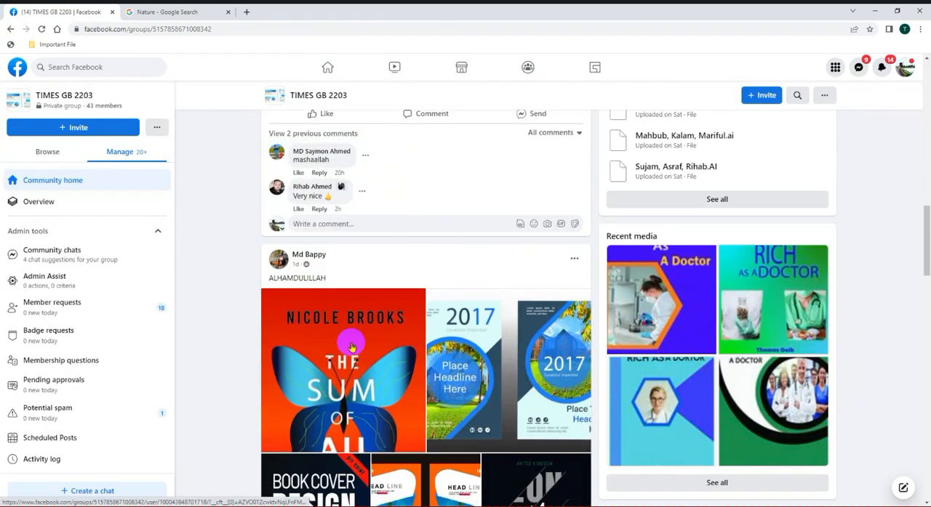
{"action": "scroll", "coordinate": [351, 347], "scroll_direction": "down", "scroll_amount": 18}
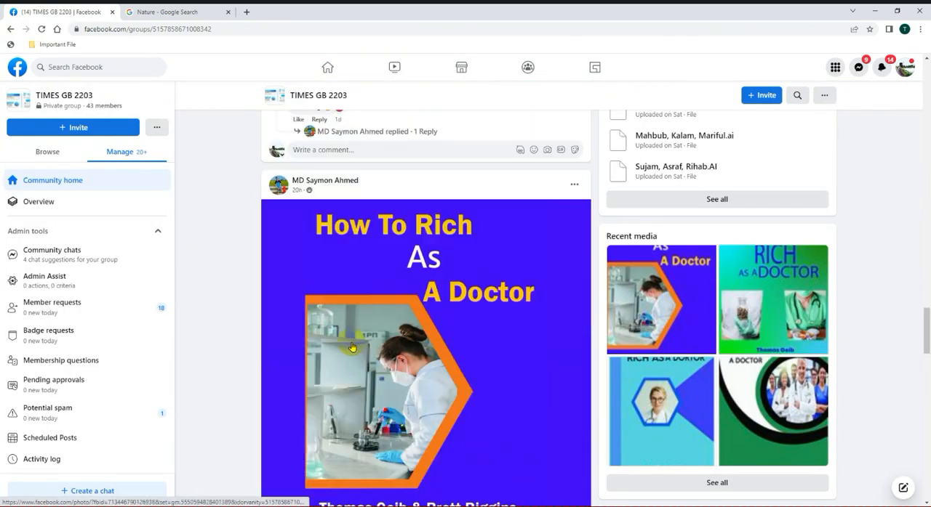
{"action": "scroll", "coordinate": [351, 348], "scroll_direction": "up", "scroll_amount": 8}
{"action": "scroll", "coordinate": [308, 266], "scroll_direction": "down", "scroll_amount": 10}
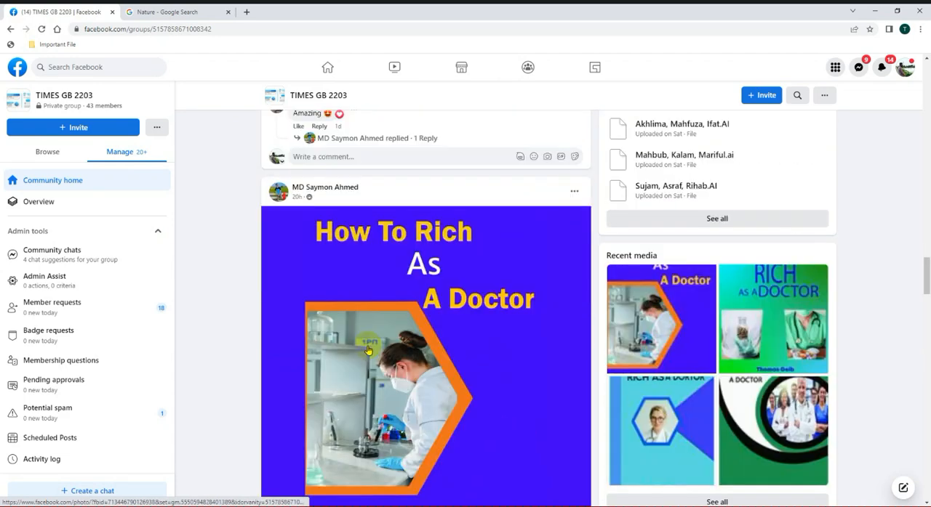
{"action": "scroll", "coordinate": [367, 347], "scroll_direction": "down", "scroll_amount": 15}
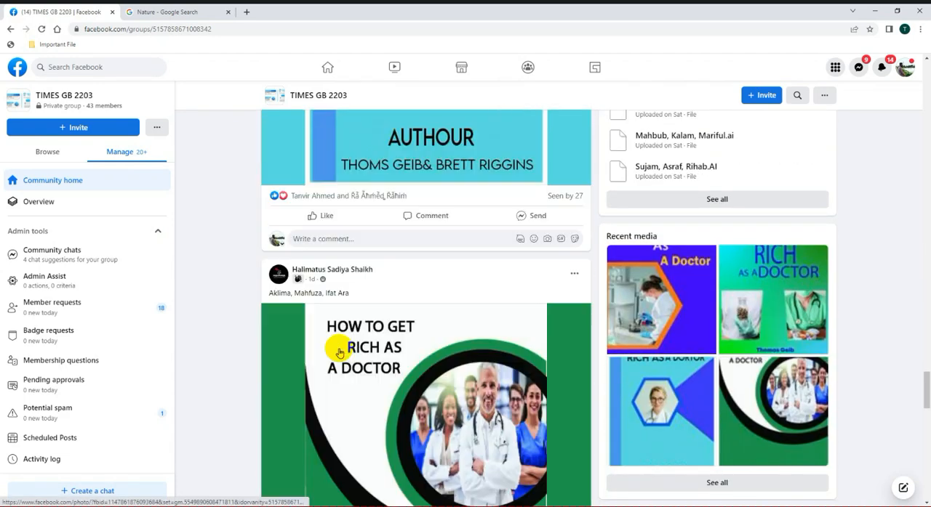
{"action": "scroll", "coordinate": [339, 354], "scroll_direction": "down", "scroll_amount": 12}
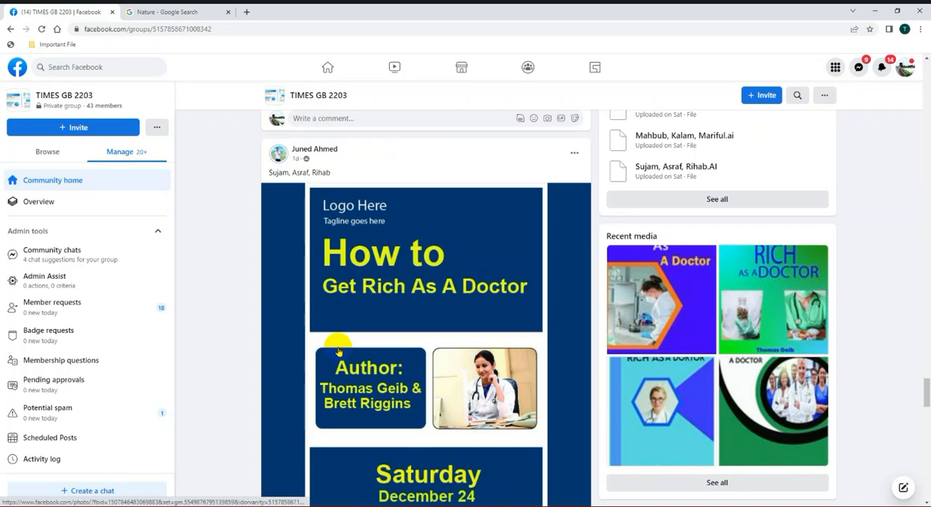
{"action": "scroll", "coordinate": [338, 348], "scroll_direction": "down", "scroll_amount": 4}
{"action": "scroll", "coordinate": [338, 346], "scroll_direction": "down", "scroll_amount": 5}
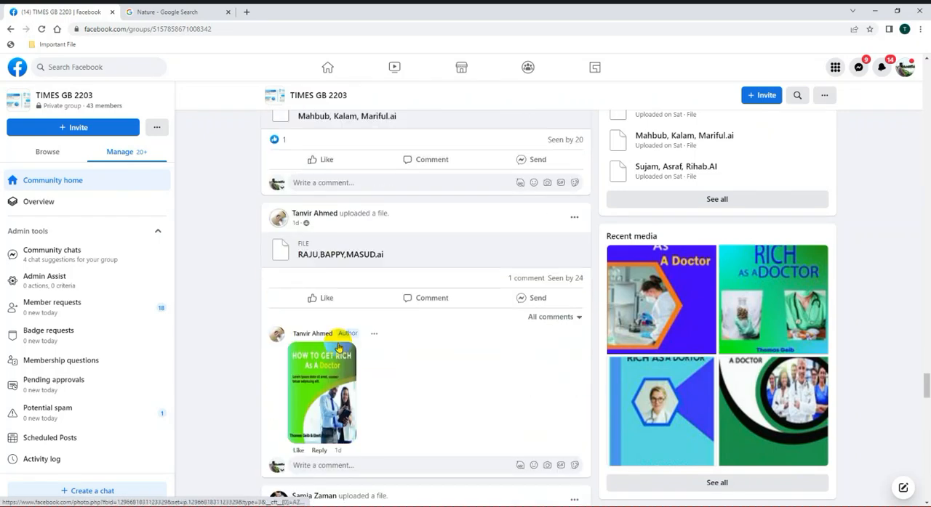
{"action": "scroll", "coordinate": [338, 346], "scroll_direction": "down", "scroll_amount": 3}
{"action": "scroll", "coordinate": [339, 347], "scroll_direction": "down", "scroll_amount": 10}
{"action": "scroll", "coordinate": [312, 266], "scroll_direction": "up", "scroll_amount": 4}
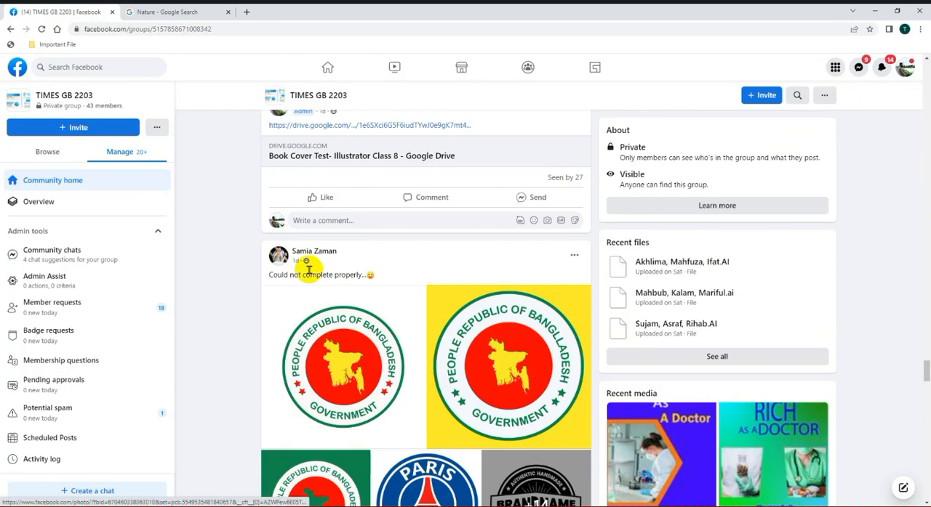
Step: Open the group profile of the member who posted the round government logos and view the mountain lake illustration in the December 10 post
{"action": "left_click", "coordinate": [315, 252]}
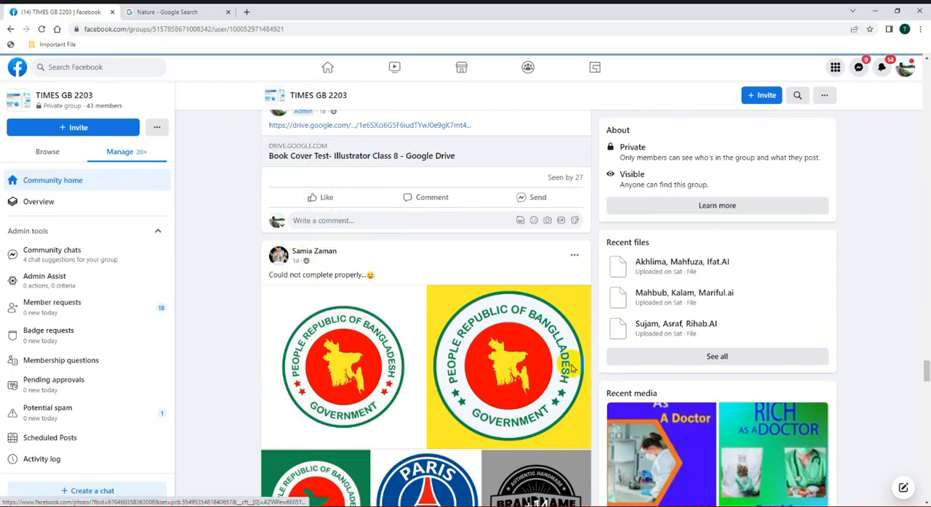
{"action": "scroll", "coordinate": [538, 386], "scroll_direction": "down", "scroll_amount": 10}
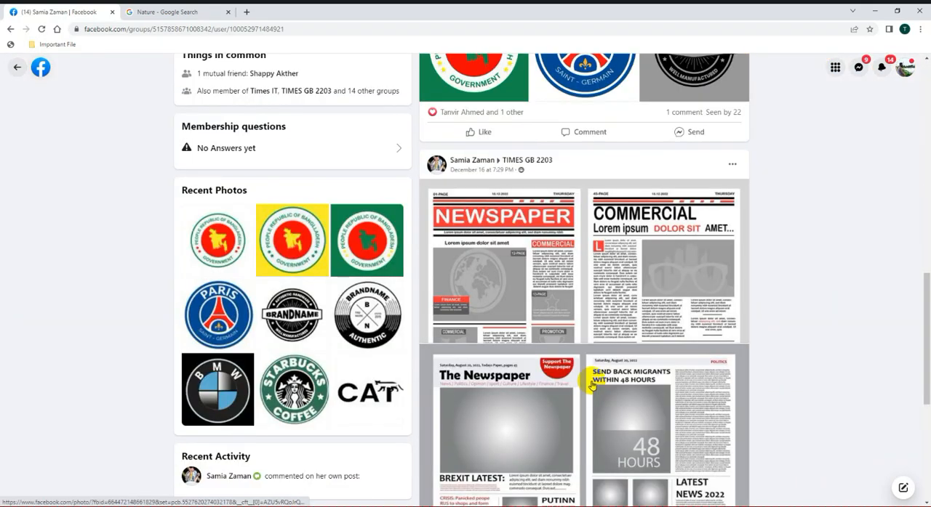
{"action": "scroll", "coordinate": [592, 384], "scroll_direction": "down", "scroll_amount": 5}
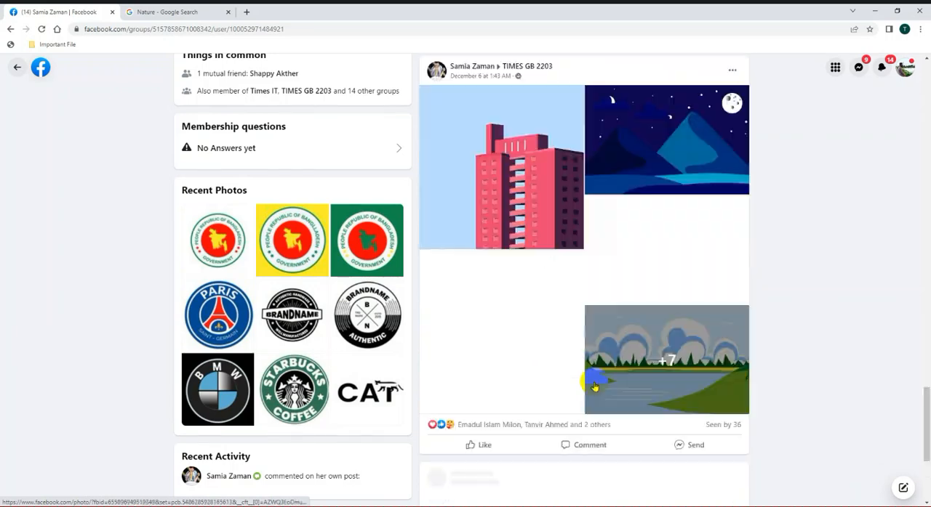
{"action": "scroll", "coordinate": [611, 381], "scroll_direction": "up", "scroll_amount": 3}
{"action": "scroll", "coordinate": [633, 381], "scroll_direction": "up", "scroll_amount": 3}
{"action": "left_click", "coordinate": [658, 324]}
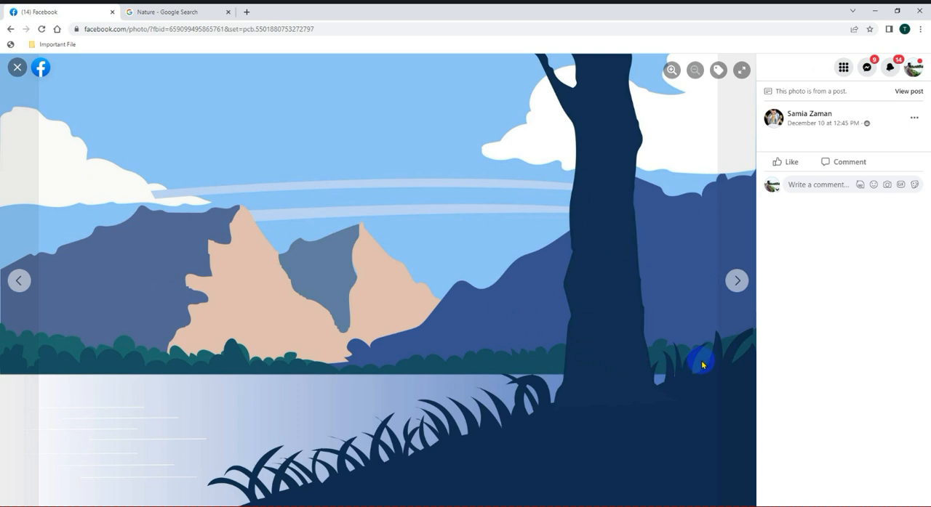
Step: Look through the remaining landscape and Bangladesh map illustrations of the December 10 post and close the photo viewer
{"action": "left_click", "coordinate": [737, 280]}
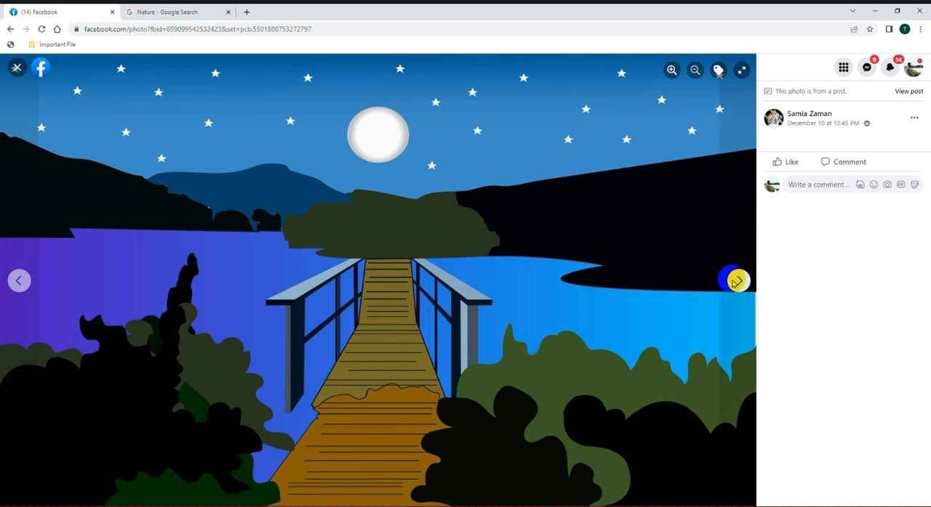
{"action": "left_click", "coordinate": [736, 279]}
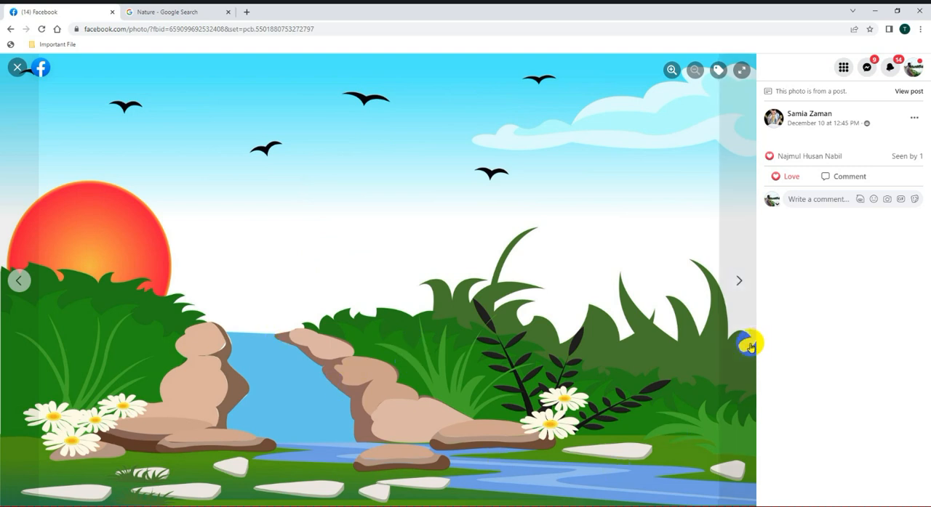
{"action": "left_click", "coordinate": [731, 281]}
{"action": "left_click", "coordinate": [738, 282]}
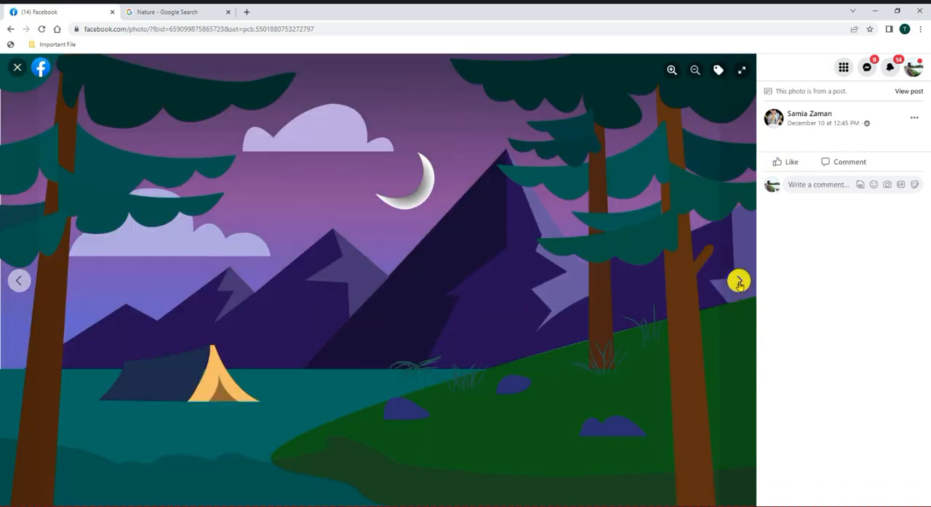
{"action": "left_click", "coordinate": [737, 282]}
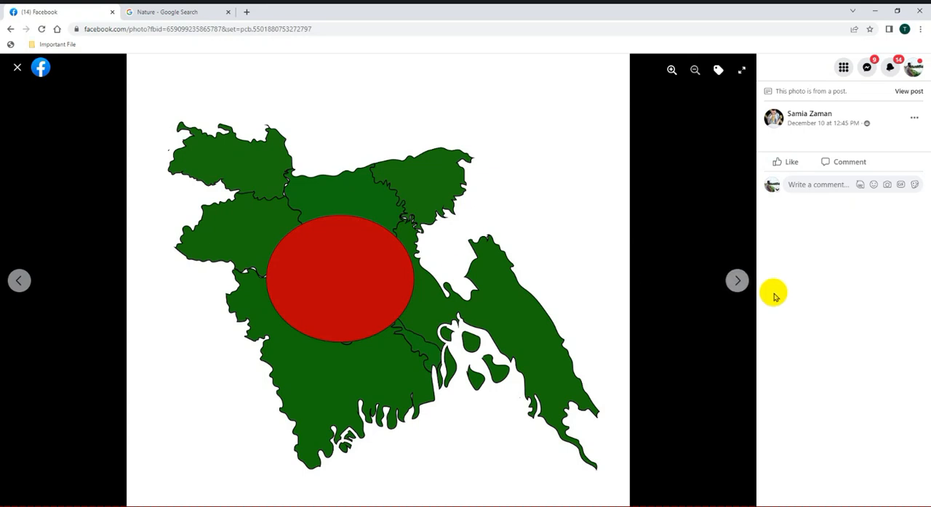
{"action": "left_click", "coordinate": [738, 282]}
{"action": "left_click", "coordinate": [738, 282]}
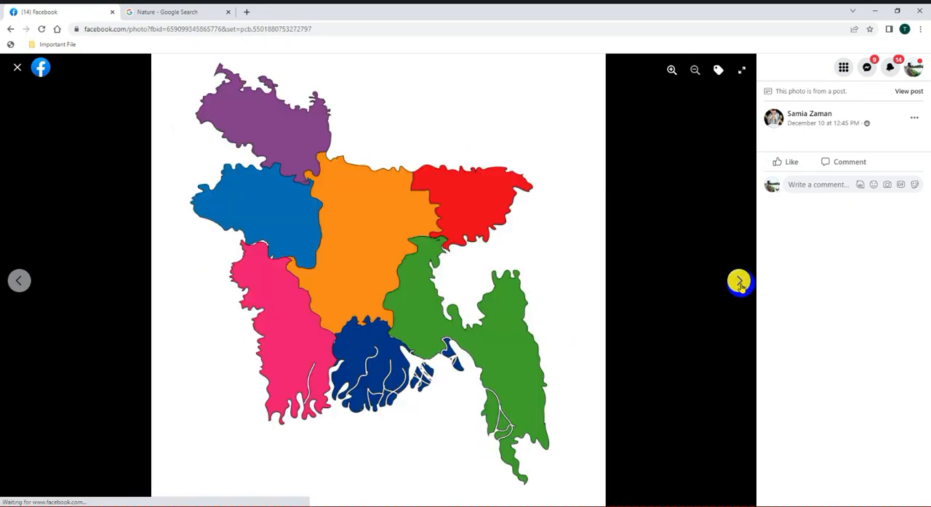
{"action": "left_click", "coordinate": [739, 282]}
{"action": "left_click", "coordinate": [739, 282]}
{"action": "left_click", "coordinate": [17, 67]}
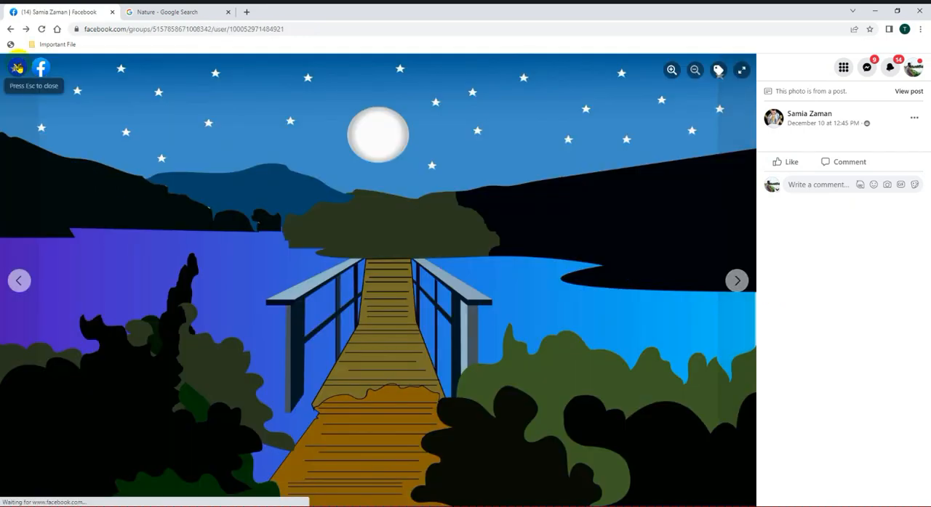
Step: View the December 6 post's illustrations from the night mountain scene onward and close the photo viewer
{"action": "scroll", "coordinate": [436, 360], "scroll_direction": "down", "scroll_amount": 3}
{"action": "left_click", "coordinate": [659, 261]}
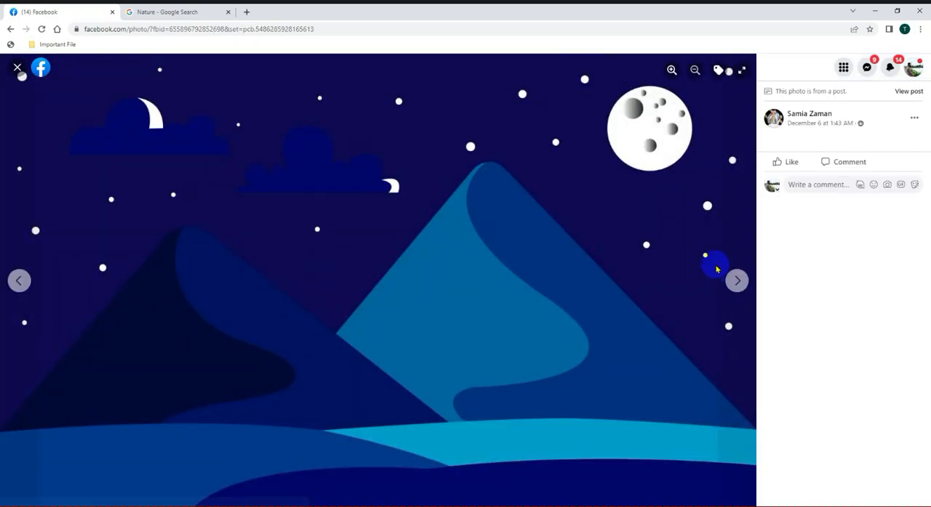
{"action": "left_click", "coordinate": [738, 282]}
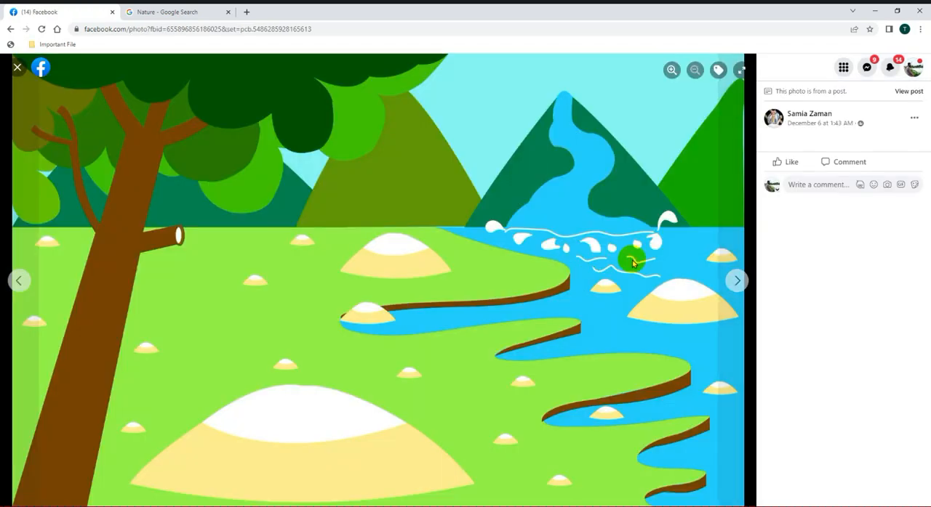
{"action": "left_click", "coordinate": [738, 282]}
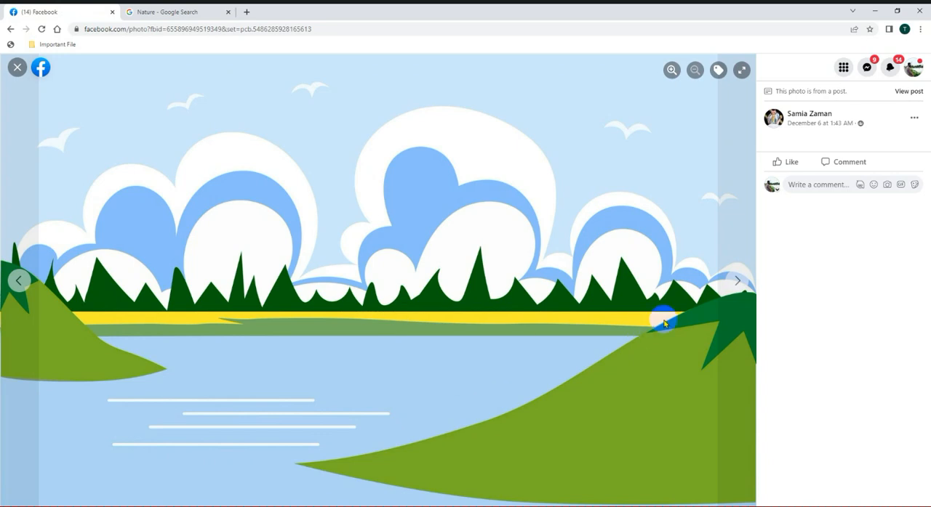
{"action": "left_click", "coordinate": [738, 281]}
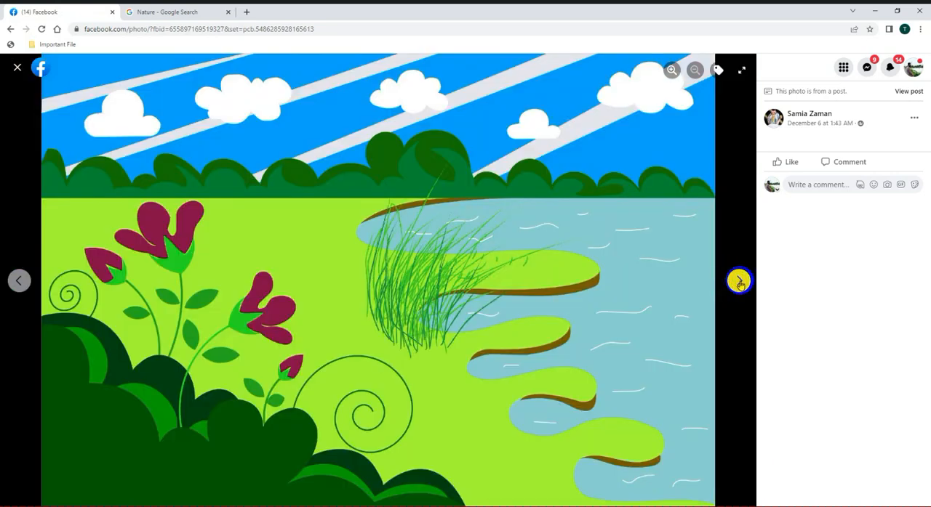
{"action": "left_click", "coordinate": [739, 282]}
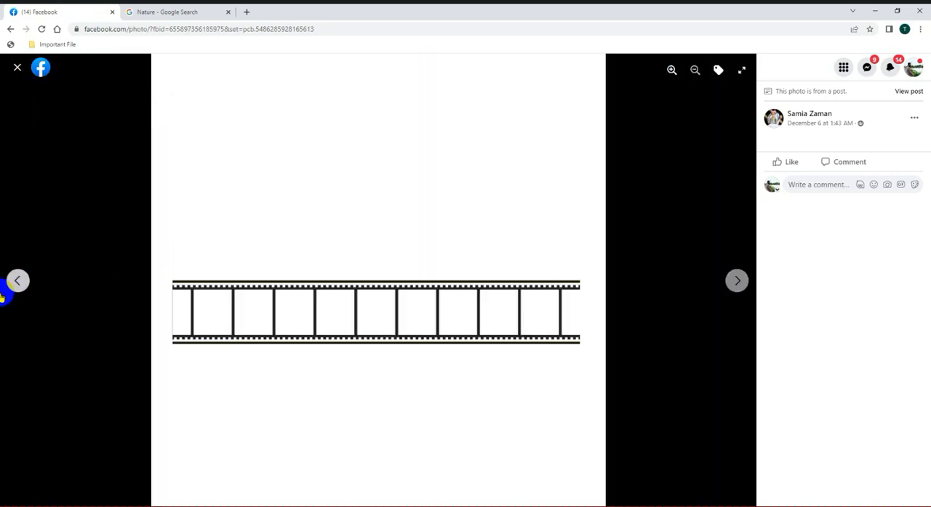
{"action": "left_click", "coordinate": [16, 282]}
{"action": "left_click", "coordinate": [18, 79]}
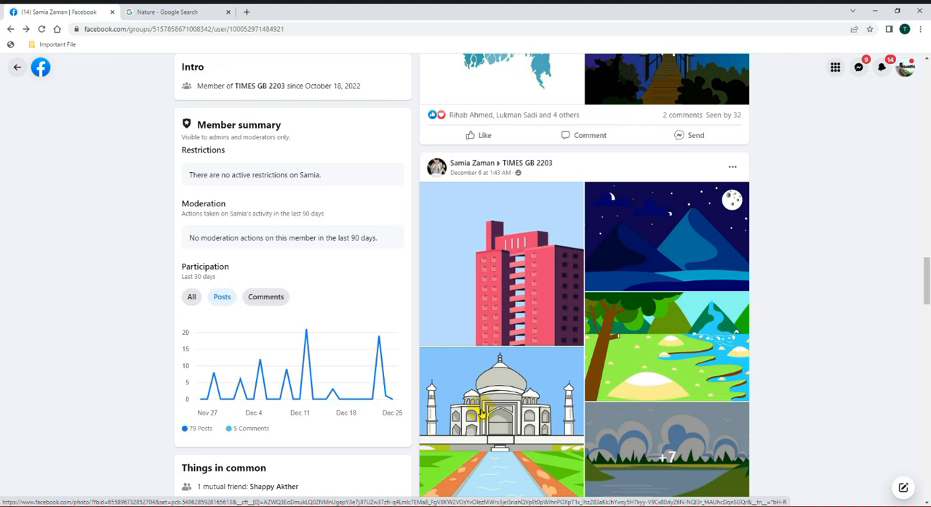
Step: View the Taj Mahal illustration in the December 6 post at full size and close it
{"action": "left_click", "coordinate": [481, 413]}
{"action": "scroll", "coordinate": [480, 413], "scroll_direction": "down", "scroll_amount": 2}
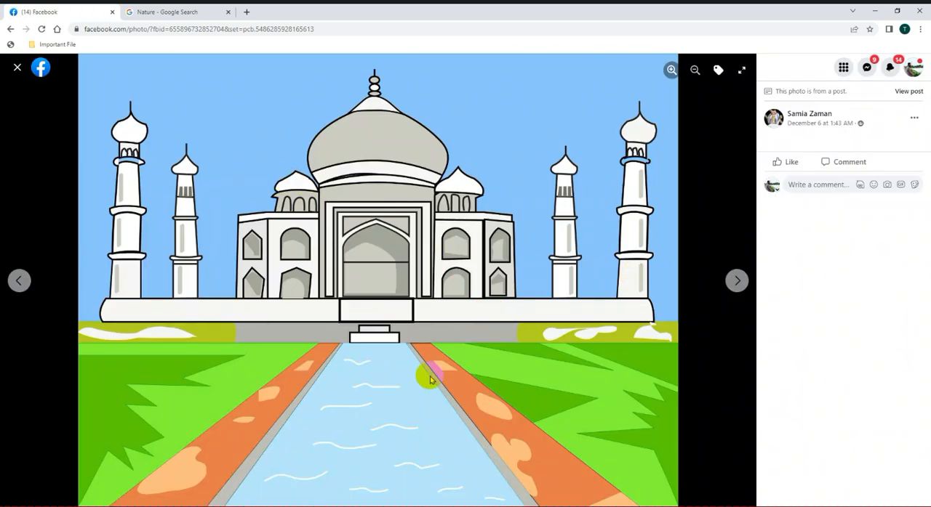
{"action": "left_click", "coordinate": [16, 69]}
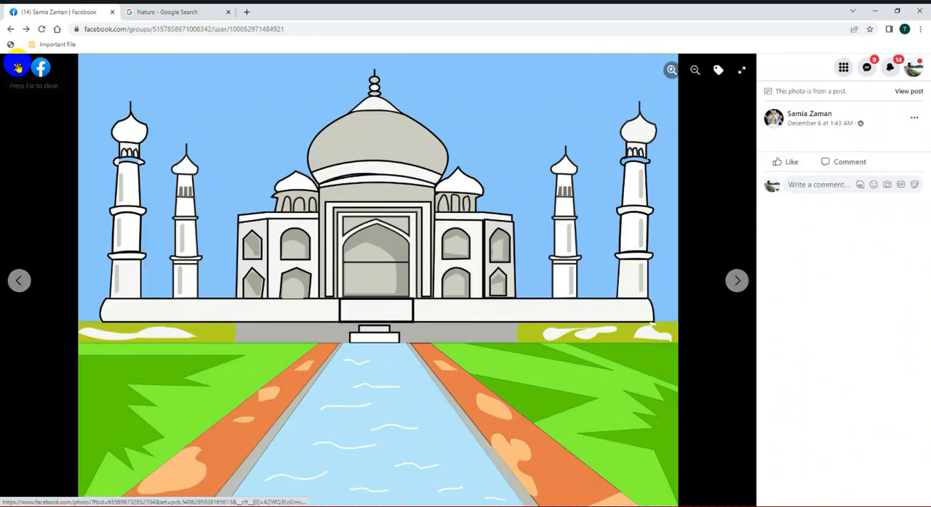
{"action": "scroll", "coordinate": [511, 306], "scroll_direction": "down", "scroll_amount": 4}
{"action": "scroll", "coordinate": [505, 323], "scroll_direction": "up", "scroll_amount": 5}
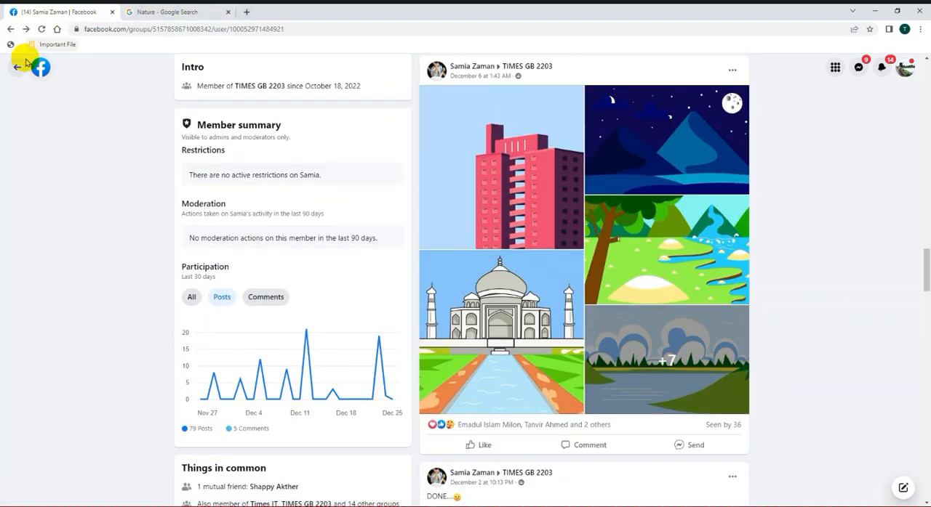
Step: Leave the member's profile and the group and return to the Facebook home feed
{"action": "left_click", "coordinate": [11, 29]}
{"action": "left_click", "coordinate": [33, 71]}
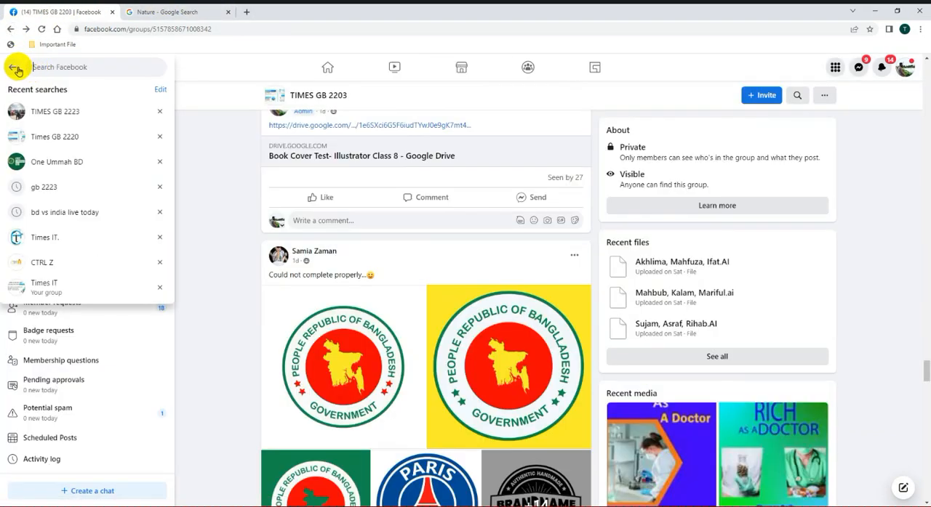
{"action": "left_click", "coordinate": [16, 68]}
{"action": "left_click", "coordinate": [15, 66]}
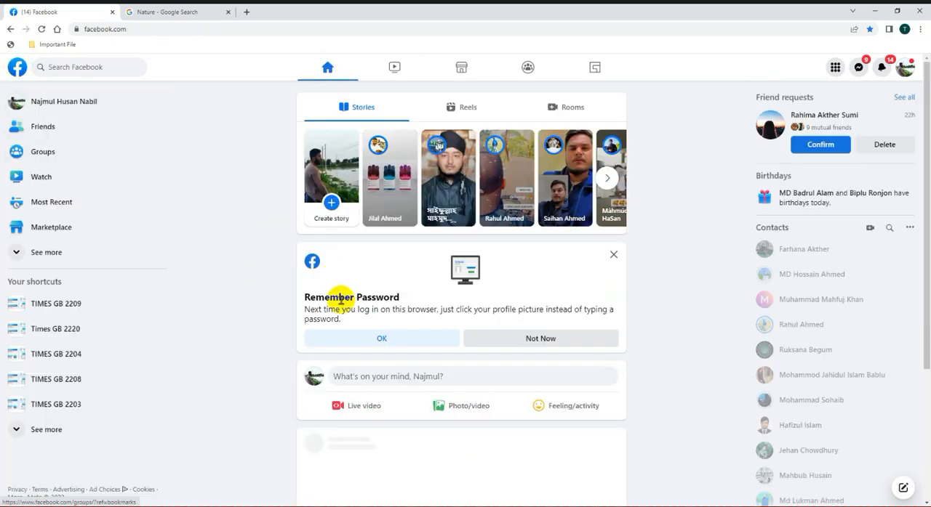
{"action": "scroll", "coordinate": [437, 359], "scroll_direction": "down", "scroll_amount": 4}
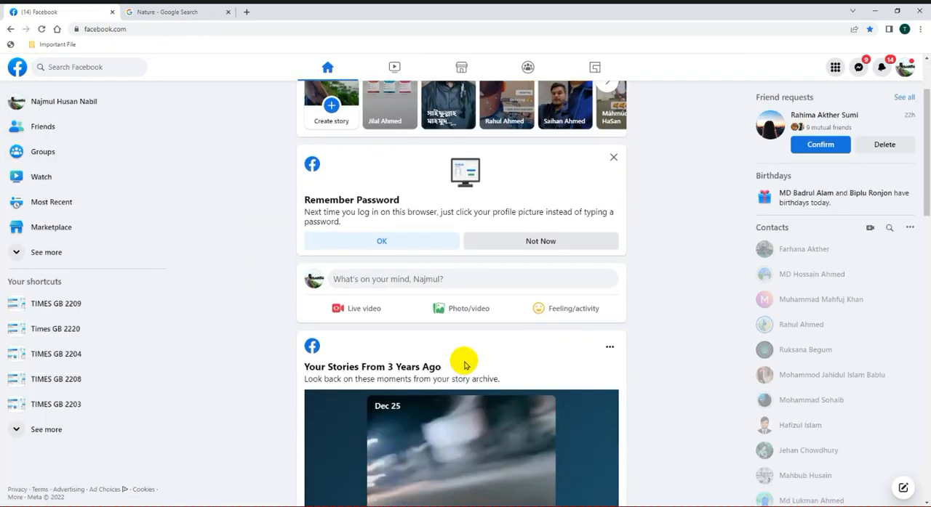
{"action": "scroll", "coordinate": [392, 227], "scroll_direction": "up", "scroll_amount": 4}
Step: Switch to the Google Images tab, search for "BD MAP" and look through the map images
{"action": "left_click", "coordinate": [170, 11]}
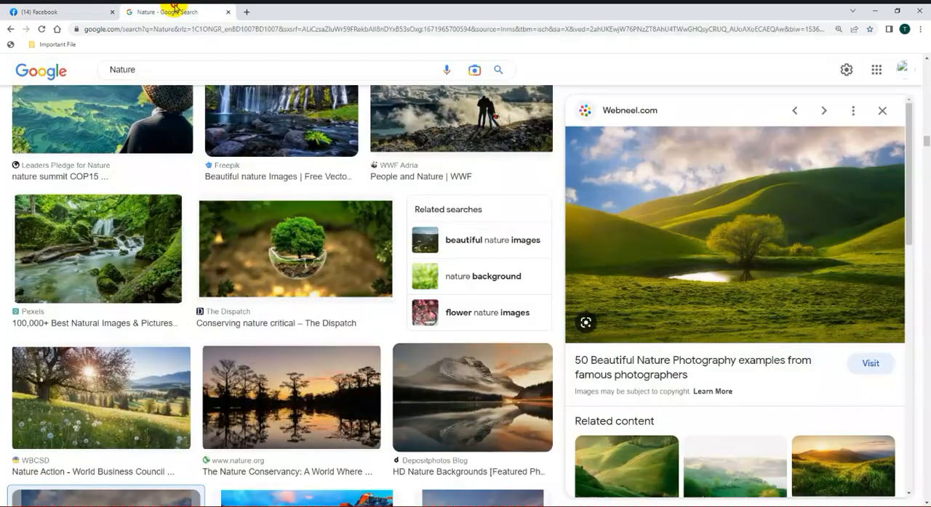
{"action": "left_click", "coordinate": [191, 70]}
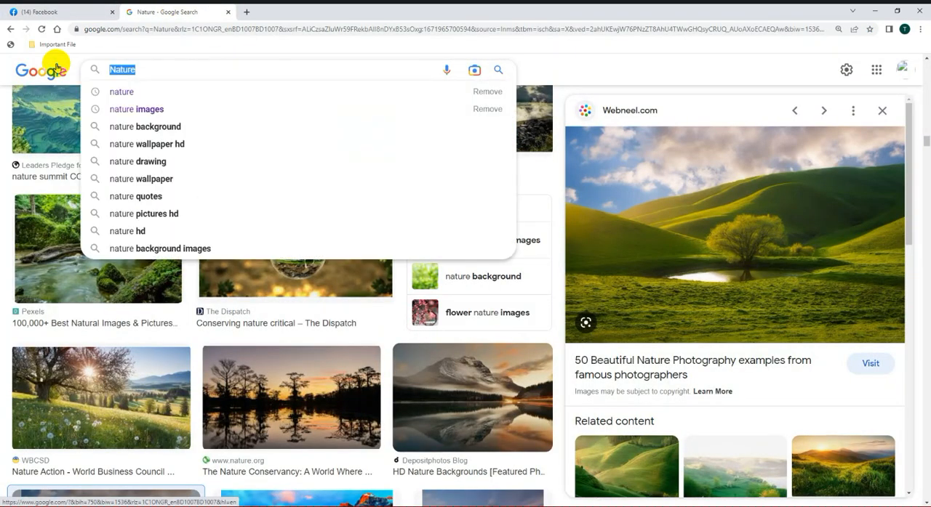
{"action": "type", "text": "BD MAP"}
{"action": "key", "text": "Return"}
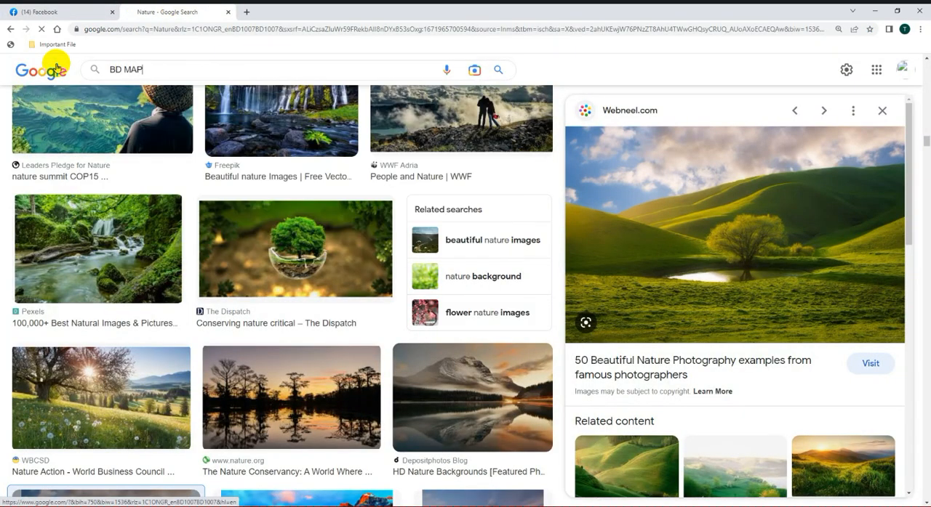
{"action": "scroll", "coordinate": [301, 343], "scroll_direction": "down", "scroll_amount": 2}
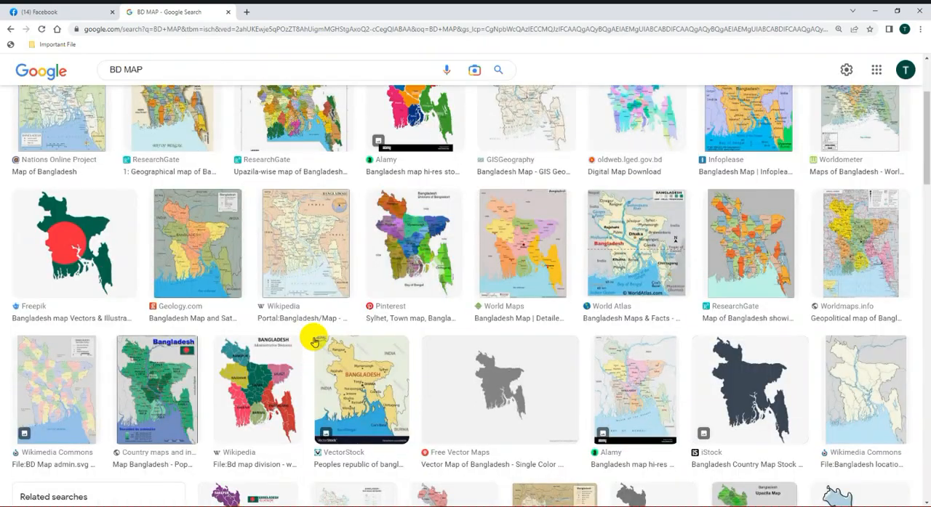
{"action": "scroll", "coordinate": [586, 335], "scroll_direction": "down", "scroll_amount": 5}
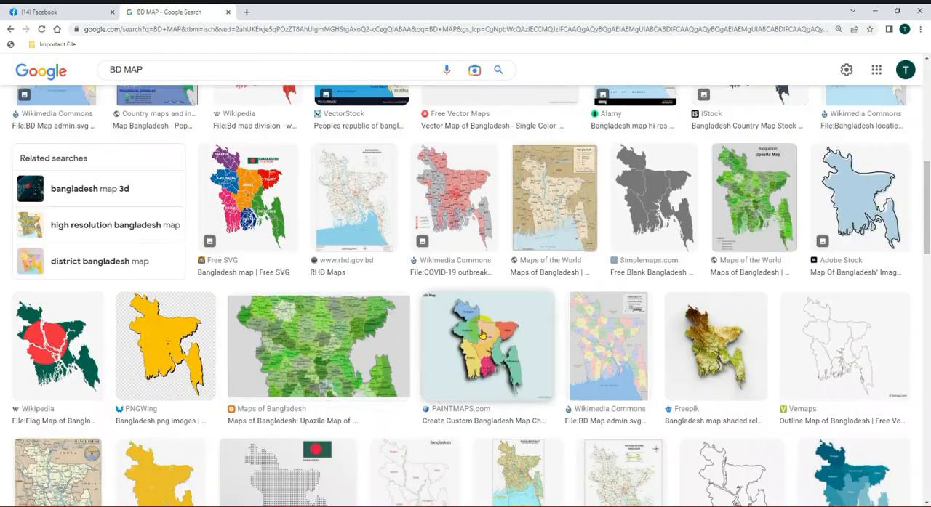
Step: Open the PAINTMAPS.com Bangladesh division map from the image results and copy the image
{"action": "scroll", "coordinate": [481, 334], "scroll_direction": "down", "scroll_amount": 8}
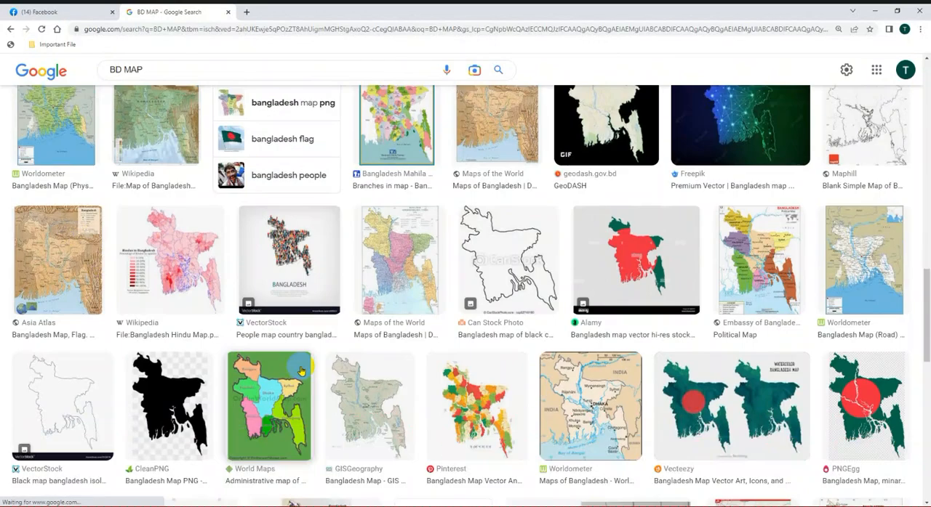
{"action": "scroll", "coordinate": [301, 371], "scroll_direction": "up", "scroll_amount": 2}
{"action": "scroll", "coordinate": [494, 370], "scroll_direction": "down", "scroll_amount": 4}
{"action": "scroll", "coordinate": [448, 395], "scroll_direction": "up", "scroll_amount": 7}
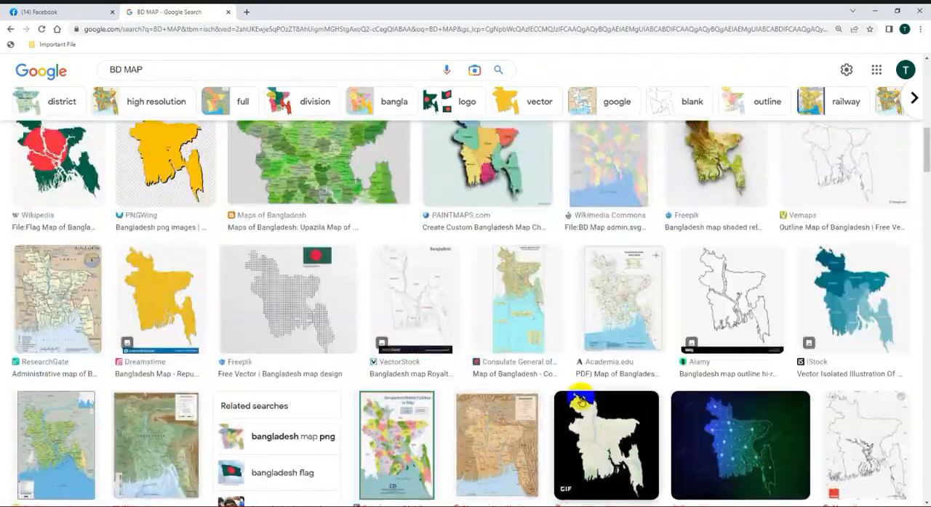
{"action": "scroll", "coordinate": [648, 400], "scroll_direction": "up", "scroll_amount": 4}
{"action": "scroll", "coordinate": [648, 402], "scroll_direction": "down", "scroll_amount": 2}
{"action": "left_click", "coordinate": [492, 400]}
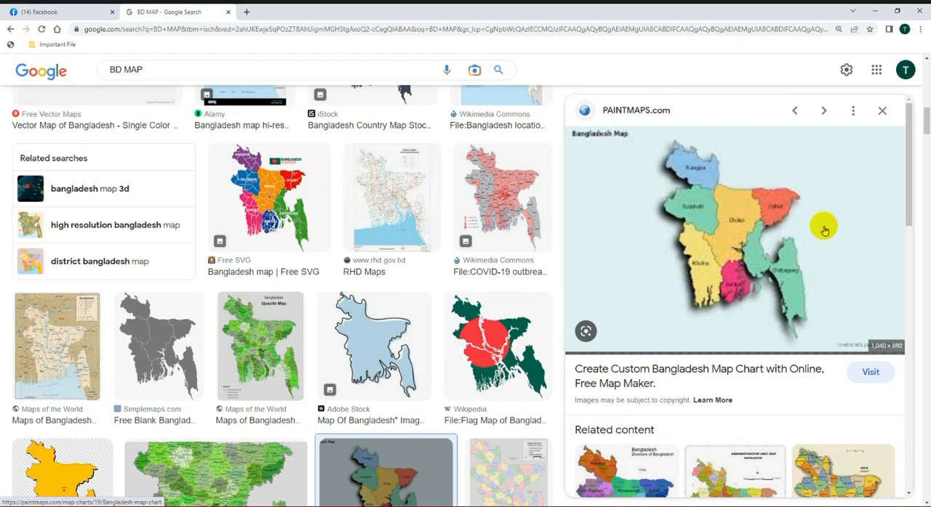
{"action": "right_click", "coordinate": [776, 205]}
{"action": "left_click", "coordinate": [824, 295]}
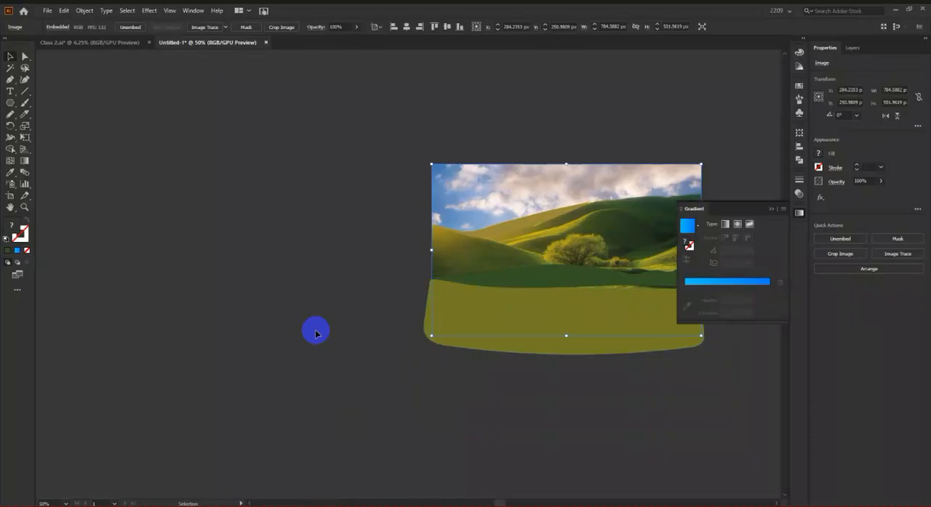
Step: Switch to Illustrator, paste the copied map beside the artboard and clear the landscape artwork from the artboard
{"action": "scroll", "coordinate": [315, 334], "scroll_direction": "down", "scroll_amount": 4}
{"action": "key", "text": "ctrl+v"}
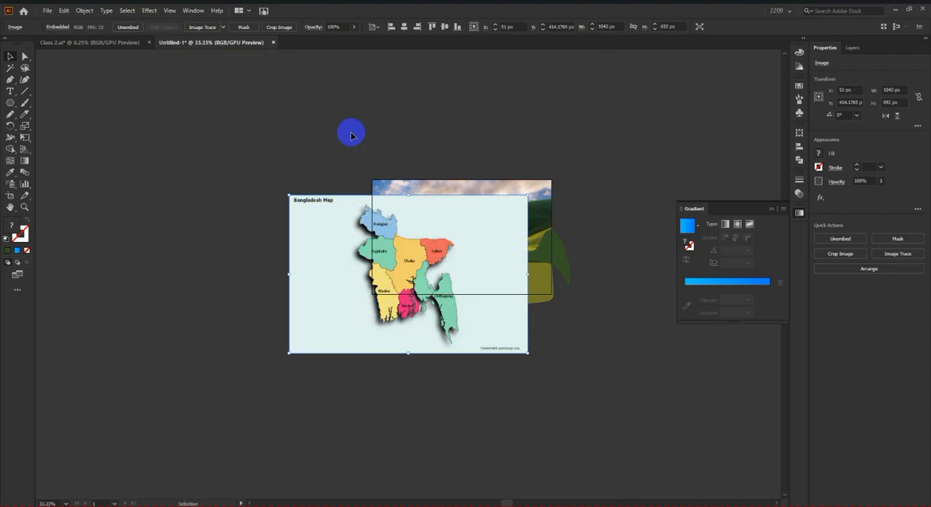
{"action": "left_click_drag", "start_coordinate": [318, 214], "coordinate": [199, 301]}
{"action": "left_click_drag", "start_coordinate": [527, 279], "coordinate": [508, 97]}
Step: Move the map image onto the artboard and scale it to about 785 px wide to match the artboard's width
{"action": "left_click_drag", "start_coordinate": [296, 353], "coordinate": [448, 230]}
{"action": "scroll", "coordinate": [528, 209], "scroll_direction": "up", "scroll_amount": 1}
{"action": "left_click_drag", "start_coordinate": [608, 245], "coordinate": [565, 243]}
{"action": "scroll", "coordinate": [446, 242], "scroll_direction": "up", "scroll_amount": 1}
{"action": "left_click_drag", "start_coordinate": [429, 245], "coordinate": [412, 247]}
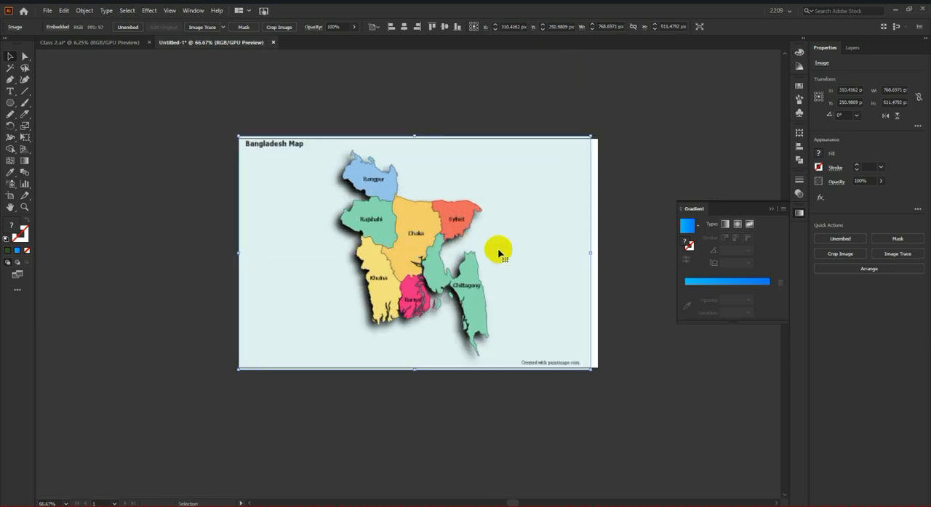
{"action": "scroll", "coordinate": [581, 252], "scroll_direction": "up", "scroll_amount": 1}
{"action": "left_click_drag", "start_coordinate": [605, 253], "coordinate": [615, 252]}
{"action": "left_click", "coordinate": [633, 249]}
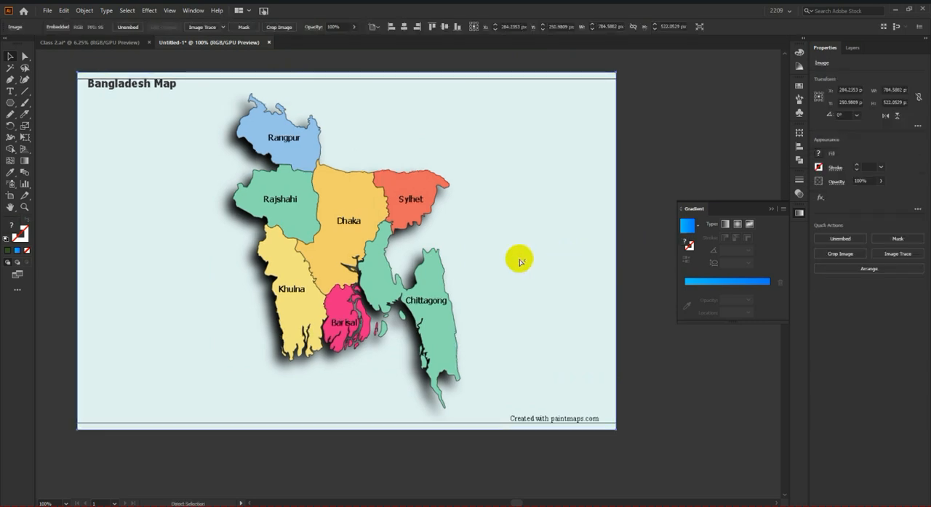
Step: With the Pencil tool, trace Rangpur's southwestern and western border up to the notch below its northern tip
{"action": "left_click_drag", "start_coordinate": [421, 289], "coordinate": [419, 292]}
{"action": "scroll", "coordinate": [419, 292], "scroll_direction": "up", "scroll_amount": 1}
{"action": "left_click", "coordinate": [10, 91]}
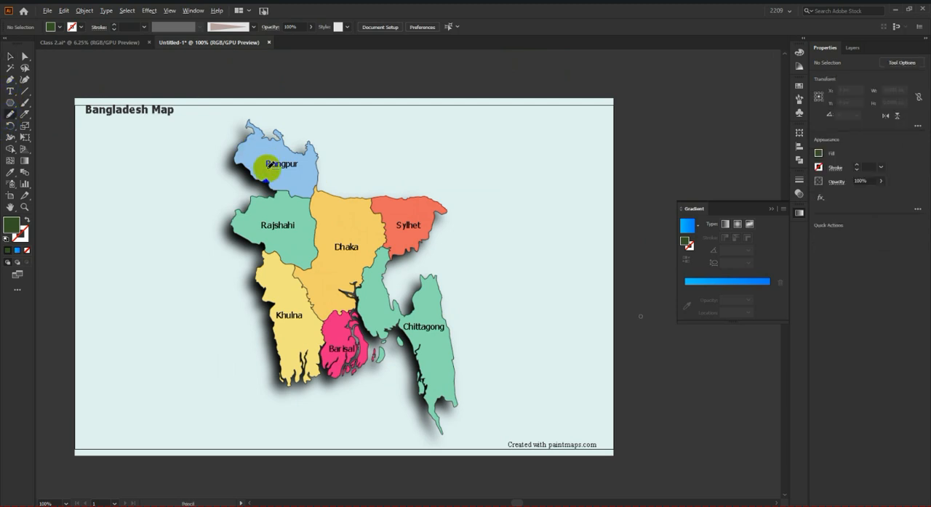
{"action": "scroll", "coordinate": [262, 197], "scroll_direction": "up", "scroll_amount": 4}
{"action": "mouse_move", "coordinate": [319, 298]}
{"action": "left_mouse_down"}
{"action": "mouse_move", "coordinate": [297, 293]}
{"action": "mouse_move", "coordinate": [277, 262]}
{"action": "mouse_move", "coordinate": [220, 243]}
{"action": "mouse_move", "coordinate": [198, 205]}
{"action": "mouse_move", "coordinate": [174, 190]}
{"action": "mouse_move", "coordinate": [150, 191]}
{"action": "mouse_move", "coordinate": [148, 168]}
{"action": "left_mouse_up"}
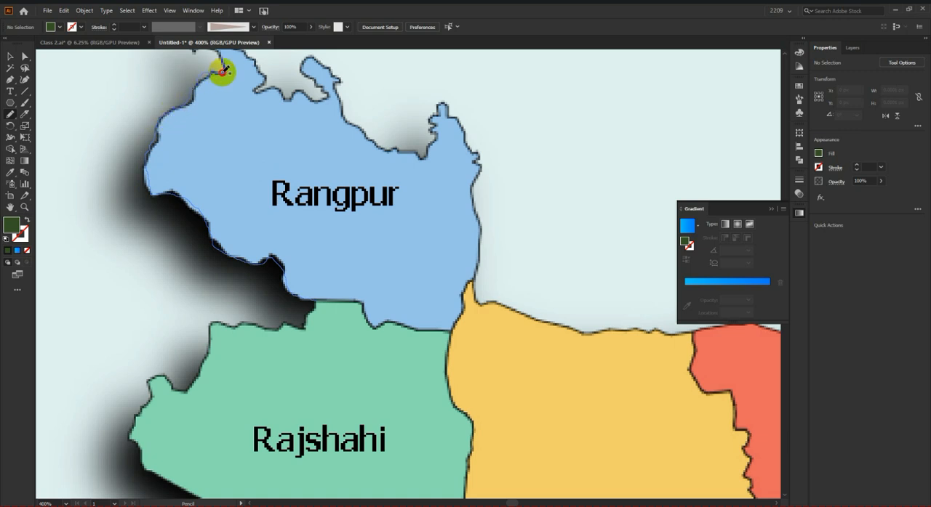
{"action": "left_click_drag", "start_coordinate": [222, 72], "coordinate": [225, 74]}
Step: Continue the pencil path around Rangpur's northern and eastern border and along Dhaka's northern edge to Sylhet
{"action": "scroll", "coordinate": [242, 121], "scroll_direction": "down", "scroll_amount": 3}
{"action": "scroll", "coordinate": [255, 135], "scroll_direction": "up", "scroll_amount": 2}
{"action": "scroll", "coordinate": [222, 161], "scroll_direction": "up", "scroll_amount": 3}
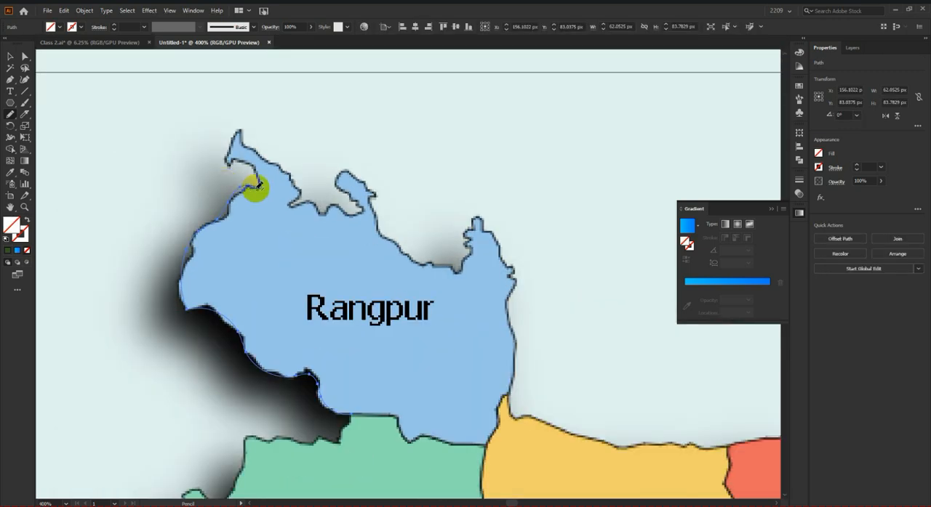
{"action": "mouse_move", "coordinate": [258, 182]}
{"action": "left_mouse_down"}
{"action": "mouse_move", "coordinate": [234, 156]}
{"action": "mouse_move", "coordinate": [226, 167]}
{"action": "mouse_move", "coordinate": [238, 131]}
{"action": "mouse_move", "coordinate": [294, 187]}
{"action": "mouse_move", "coordinate": [292, 207]}
{"action": "mouse_move", "coordinate": [360, 212]}
{"action": "mouse_move", "coordinate": [338, 182]}
{"action": "mouse_move", "coordinate": [345, 171]}
{"action": "mouse_move", "coordinate": [373, 193]}
{"action": "mouse_move", "coordinate": [384, 236]}
{"action": "mouse_move", "coordinate": [448, 270]}
{"action": "mouse_move", "coordinate": [471, 259]}
{"action": "mouse_move", "coordinate": [465, 237]}
{"action": "mouse_move", "coordinate": [477, 238]}
{"action": "mouse_move", "coordinate": [466, 234]}
{"action": "mouse_move", "coordinate": [478, 218]}
{"action": "mouse_move", "coordinate": [516, 284]}
{"action": "mouse_move", "coordinate": [504, 402]}
{"action": "left_mouse_up"}
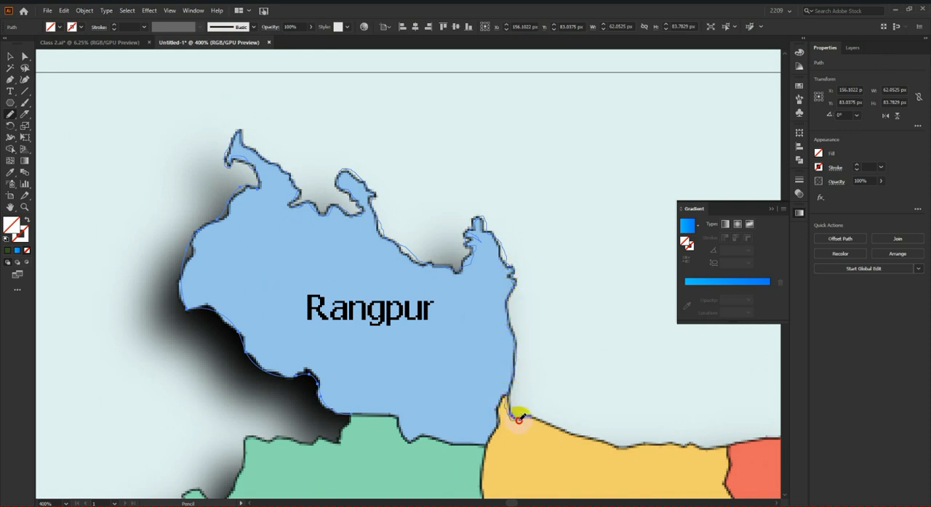
{"action": "left_click_drag", "start_coordinate": [597, 441], "coordinate": [658, 441]}
{"action": "left_click_drag", "start_coordinate": [717, 446], "coordinate": [724, 445]}
Step: Extend the pencil path along Sylhet's northern, eastern and southern border to its lowest point beside Chittagong
{"action": "scroll", "coordinate": [58, 169], "scroll_direction": "down", "scroll_amount": 3}
{"action": "scroll", "coordinate": [211, 223], "scroll_direction": "down", "scroll_amount": 2}
{"action": "scroll", "coordinate": [336, 220], "scroll_direction": "up", "scroll_amount": 2}
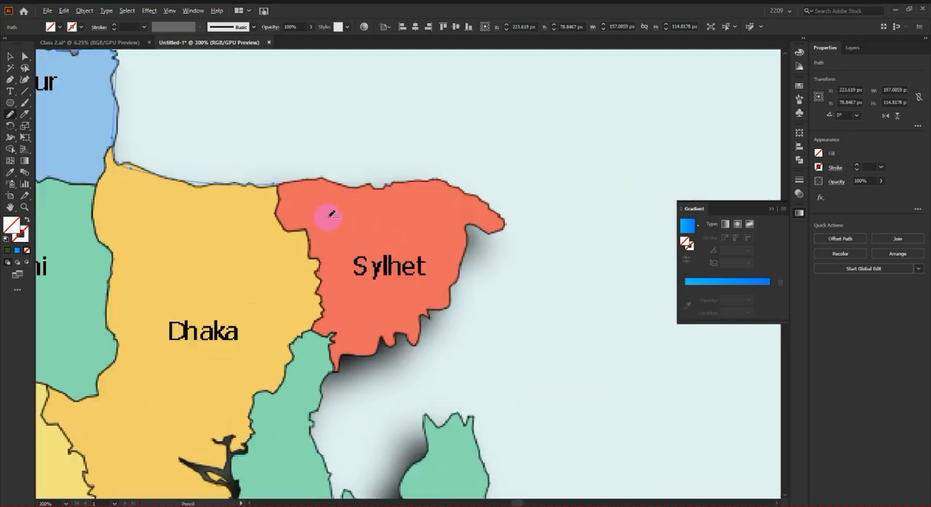
{"action": "scroll", "coordinate": [332, 215], "scroll_direction": "up", "scroll_amount": 1}
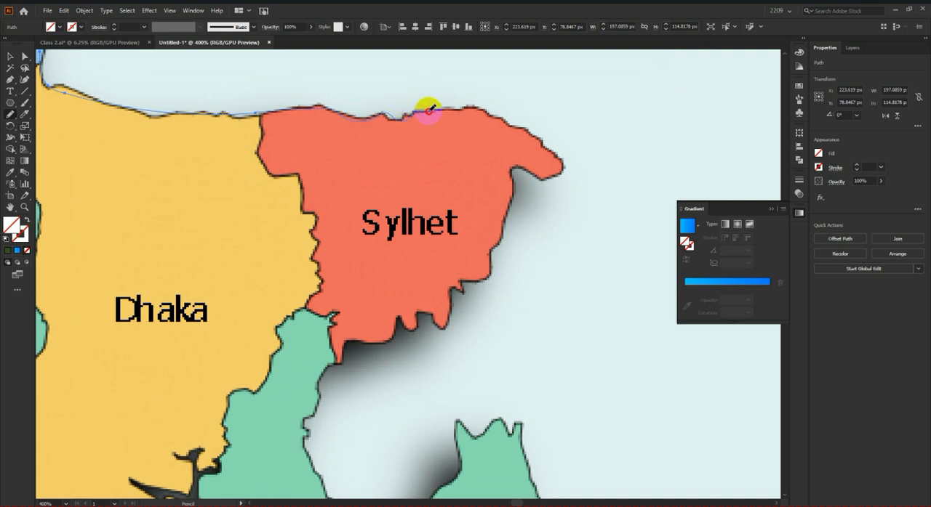
{"action": "left_click_drag", "start_coordinate": [544, 140], "coordinate": [567, 172]}
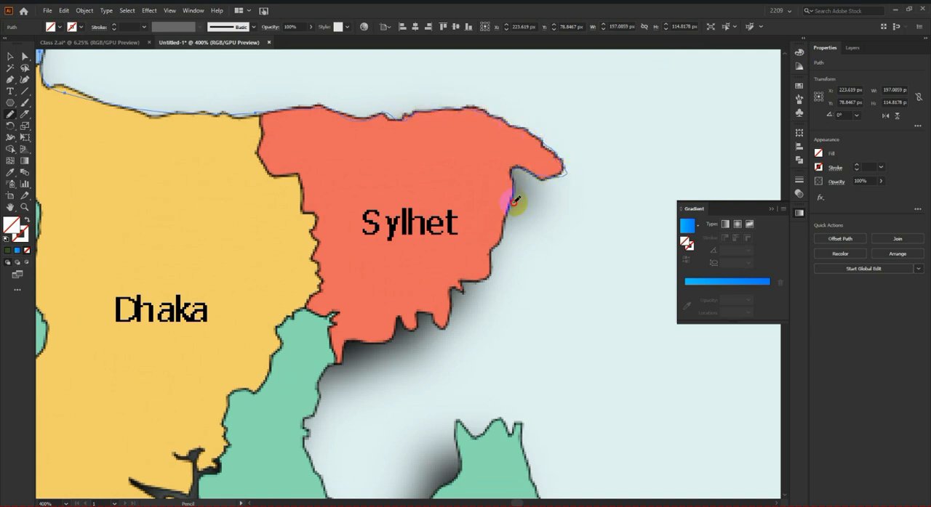
{"action": "left_click_drag", "start_coordinate": [503, 230], "coordinate": [490, 260]}
{"action": "left_click_drag", "start_coordinate": [343, 361], "coordinate": [342, 363]}
Step: Extend the pencil path through Chittagong's northern inlet, over its jagged peak and down its eastern border
{"action": "scroll", "coordinate": [453, 264], "scroll_direction": "down", "scroll_amount": 1}
{"action": "scroll", "coordinate": [596, 195], "scroll_direction": "down", "scroll_amount": 3}
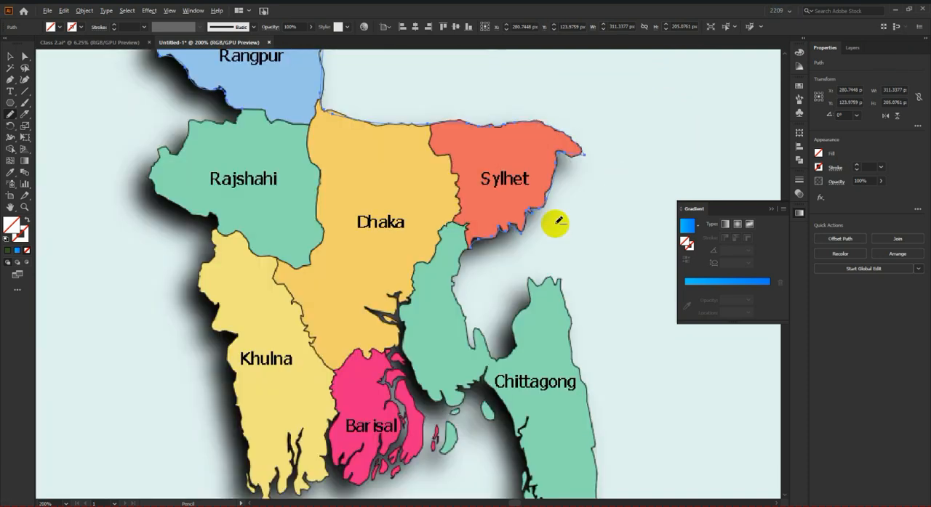
{"action": "scroll", "coordinate": [497, 222], "scroll_direction": "down", "scroll_amount": 1}
{"action": "scroll", "coordinate": [602, 175], "scroll_direction": "up", "scroll_amount": 2}
{"action": "scroll", "coordinate": [404, 191], "scroll_direction": "down", "scroll_amount": 1}
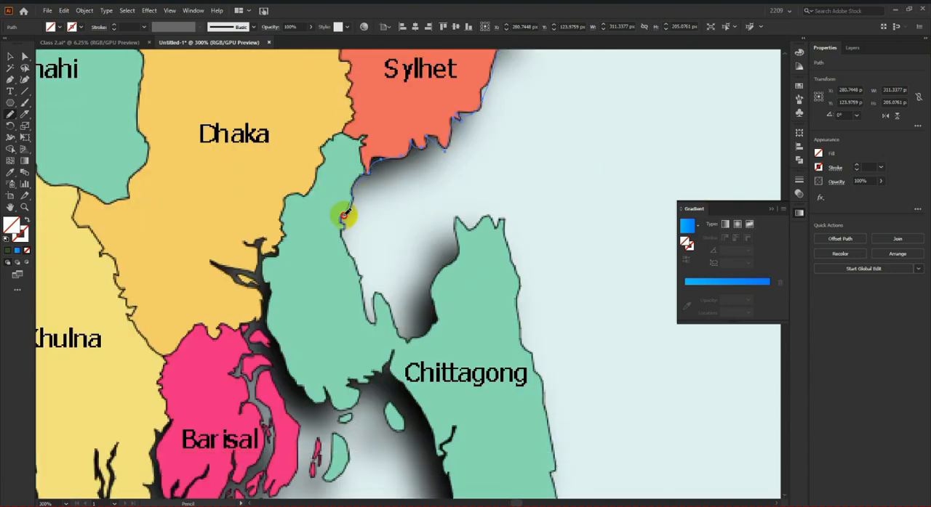
{"action": "left_click_drag", "start_coordinate": [342, 232], "coordinate": [375, 319]}
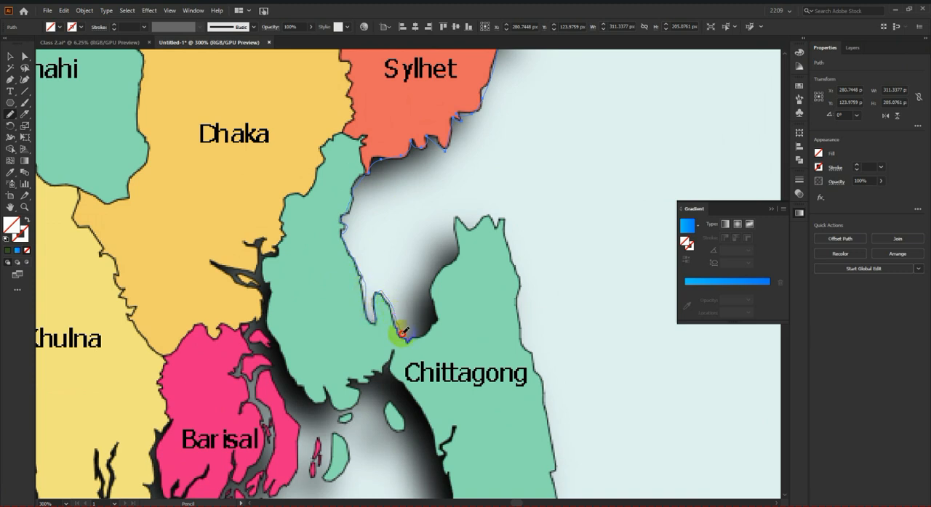
{"action": "left_click_drag", "start_coordinate": [438, 322], "coordinate": [436, 291]}
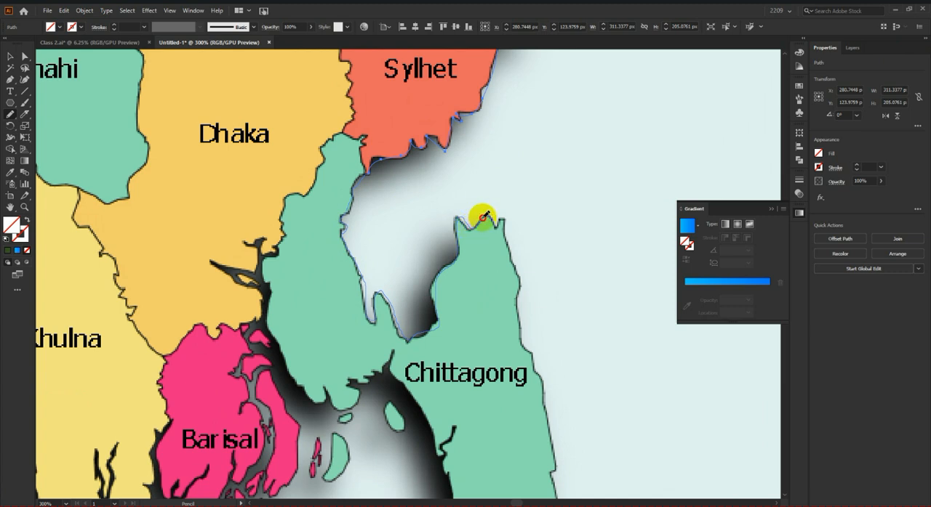
{"action": "mouse_move", "coordinate": [502, 219]}
{"action": "left_mouse_down"}
{"action": "mouse_move", "coordinate": [520, 284]}
{"action": "mouse_move", "coordinate": [517, 324]}
{"action": "mouse_move", "coordinate": [554, 411]}
{"action": "mouse_move", "coordinate": [552, 499]}
{"action": "left_mouse_up"}
Step: Try to continue the pencil path down the rest of Chittagong's eastern border and around its southern tip
{"action": "scroll", "coordinate": [561, 353], "scroll_direction": "down", "scroll_amount": 3}
{"action": "scroll", "coordinate": [574, 324], "scroll_direction": "down", "scroll_amount": 5}
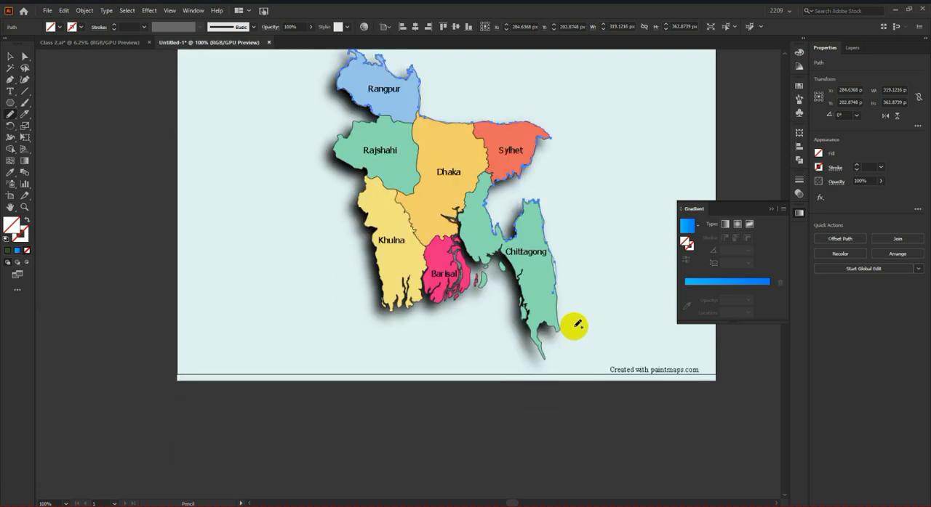
{"action": "scroll", "coordinate": [569, 316], "scroll_direction": "up", "scroll_amount": 2}
{"action": "left_click_drag", "start_coordinate": [543, 274], "coordinate": [548, 317]}
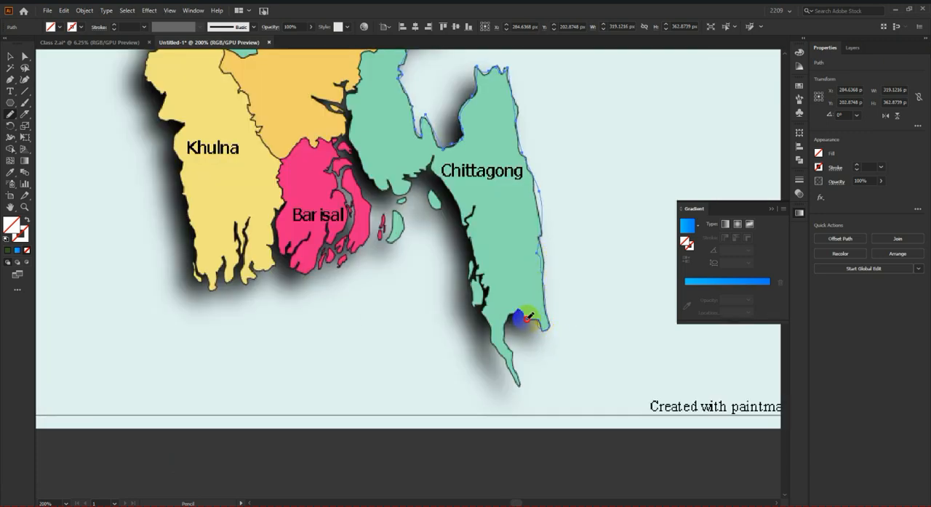
{"action": "mouse_move", "coordinate": [512, 364]}
{"action": "left_mouse_down"}
{"action": "mouse_move", "coordinate": [514, 387]}
{"action": "mouse_move", "coordinate": [490, 335]}
{"action": "left_mouse_up"}
{"action": "scroll", "coordinate": [509, 340], "scroll_direction": "up", "scroll_amount": 1}
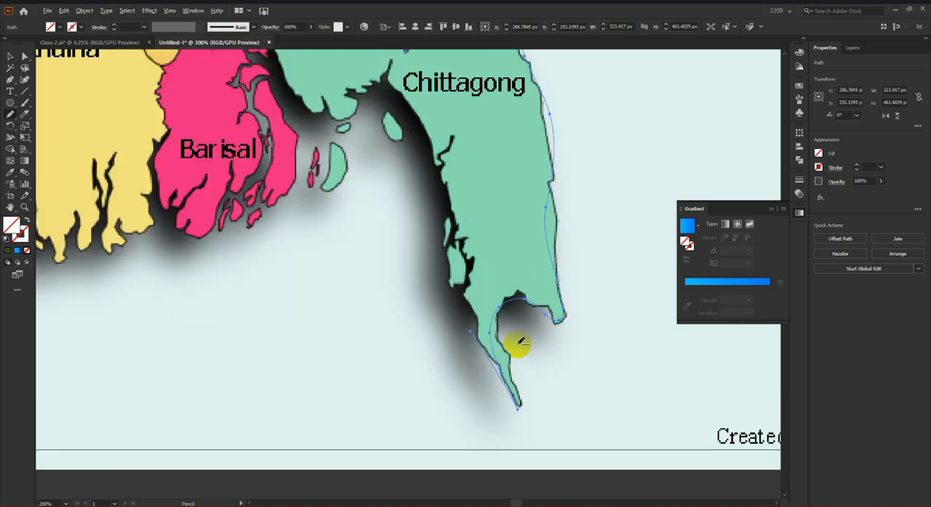
Step: Trace around Chittagong's southern tip, up its western coast and along the Barisal coast to Khulna's southern edge
{"action": "mouse_move", "coordinate": [549, 209]}
{"action": "left_mouse_down"}
{"action": "mouse_move", "coordinate": [565, 304]}
{"action": "mouse_move", "coordinate": [555, 321]}
{"action": "left_mouse_up"}
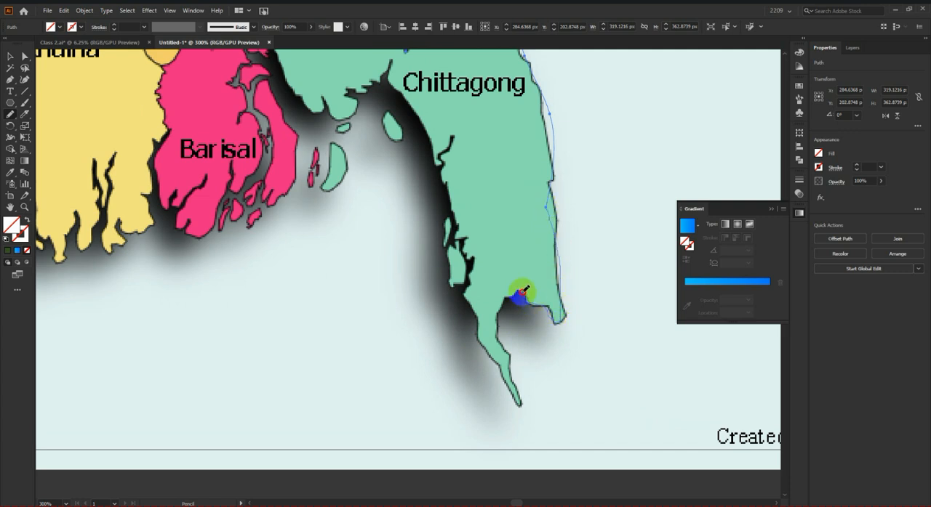
{"action": "mouse_move", "coordinate": [497, 345]}
{"action": "left_mouse_down"}
{"action": "mouse_move", "coordinate": [515, 370]}
{"action": "mouse_move", "coordinate": [519, 405]}
{"action": "mouse_move", "coordinate": [500, 376]}
{"action": "left_mouse_up"}
{"action": "mouse_move", "coordinate": [453, 283]}
{"action": "left_mouse_down"}
{"action": "mouse_move", "coordinate": [447, 184]}
{"action": "mouse_move", "coordinate": [412, 108]}
{"action": "mouse_move", "coordinate": [391, 88]}
{"action": "mouse_move", "coordinate": [356, 92]}
{"action": "mouse_move", "coordinate": [335, 198]}
{"action": "mouse_move", "coordinate": [276, 208]}
{"action": "mouse_move", "coordinate": [232, 229]}
{"action": "left_mouse_up"}
{"action": "left_click_drag", "start_coordinate": [72, 265], "coordinate": [71, 263]}
Step: Extend the pencil path around Khulna's southwestern corner and up the lower part of its western border
{"action": "scroll", "coordinate": [582, 318], "scroll_direction": "down", "scroll_amount": 3}
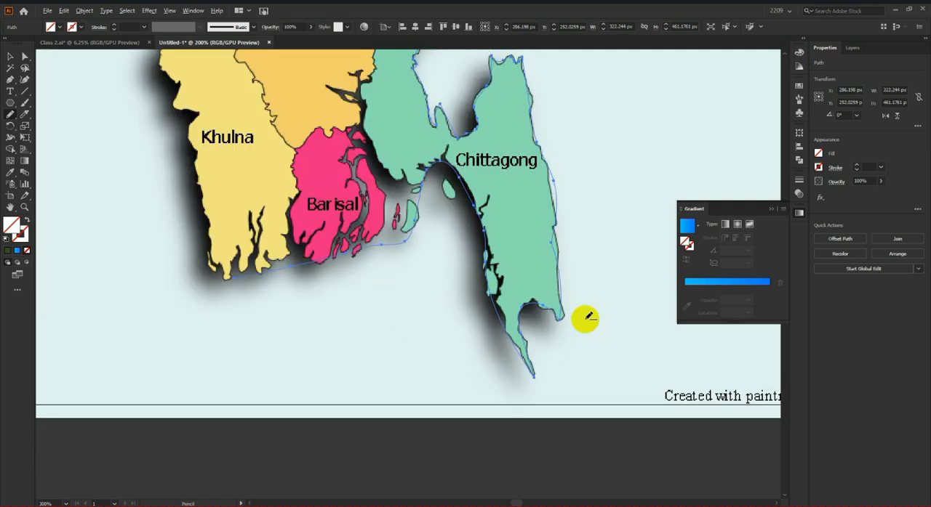
{"action": "scroll", "coordinate": [301, 249], "scroll_direction": "up", "scroll_amount": 1}
{"action": "scroll", "coordinate": [530, 333], "scroll_direction": "up", "scroll_amount": 3}
{"action": "scroll", "coordinate": [416, 310], "scroll_direction": "up", "scroll_amount": 1}
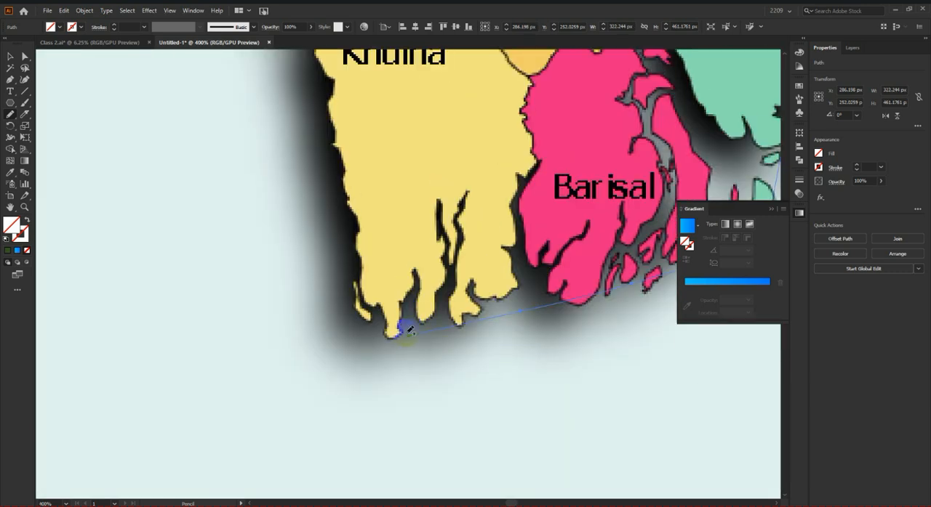
{"action": "mouse_move", "coordinate": [361, 312]}
{"action": "left_mouse_down"}
{"action": "mouse_move", "coordinate": [326, 110]}
{"action": "mouse_move", "coordinate": [338, 93]}
{"action": "left_mouse_up"}
Step: Continue the pencil path along Khulna's upper western border to the notch at Rajshahi's southern edge
{"action": "scroll", "coordinate": [338, 93], "scroll_direction": "down", "scroll_amount": 3}
{"action": "scroll", "coordinate": [351, 205], "scroll_direction": "up", "scroll_amount": 4}
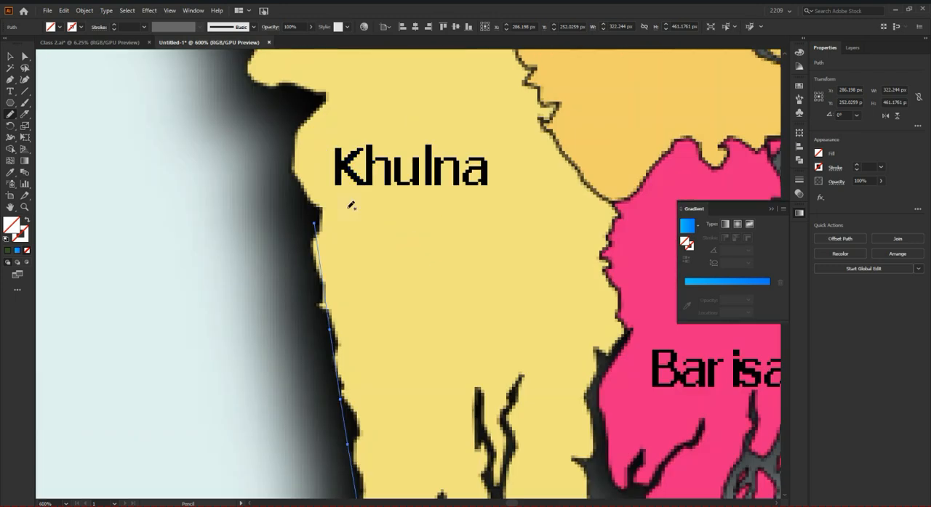
{"action": "mouse_move", "coordinate": [325, 208]}
{"action": "left_mouse_down"}
{"action": "mouse_move", "coordinate": [298, 183]}
{"action": "mouse_move", "coordinate": [290, 154]}
{"action": "mouse_move", "coordinate": [321, 97]}
{"action": "mouse_move", "coordinate": [273, 84]}
{"action": "left_mouse_up"}
{"action": "scroll", "coordinate": [392, 282], "scroll_direction": "down", "scroll_amount": 3}
{"action": "scroll", "coordinate": [335, 207], "scroll_direction": "up", "scroll_amount": 3}
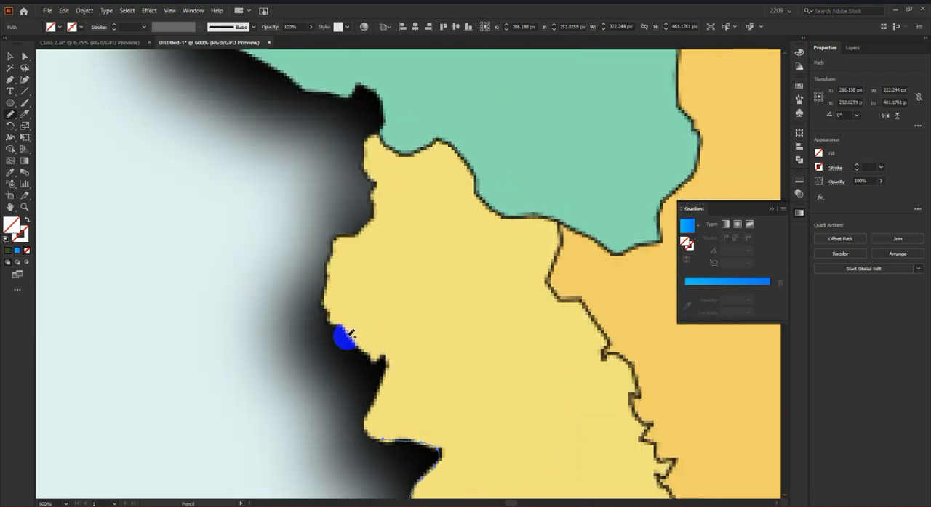
{"action": "mouse_move", "coordinate": [367, 404]}
{"action": "left_mouse_down"}
{"action": "mouse_move", "coordinate": [388, 348]}
{"action": "mouse_move", "coordinate": [377, 359]}
{"action": "mouse_move", "coordinate": [355, 350]}
{"action": "mouse_move", "coordinate": [320, 311]}
{"action": "mouse_move", "coordinate": [319, 280]}
{"action": "left_mouse_up"}
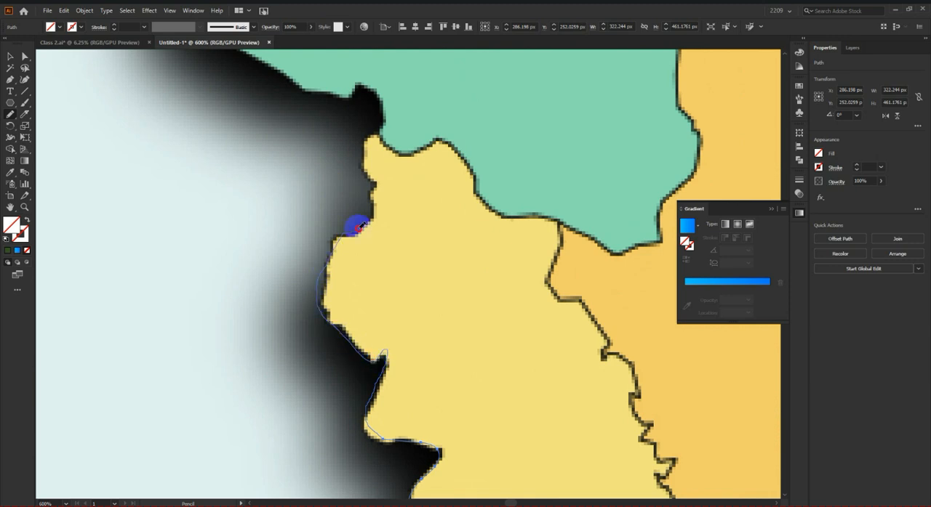
{"action": "mouse_move", "coordinate": [369, 140]}
{"action": "left_mouse_down"}
{"action": "mouse_move", "coordinate": [388, 96]}
{"action": "mouse_move", "coordinate": [358, 85]}
{"action": "mouse_move", "coordinate": [349, 96]}
{"action": "left_mouse_up"}
Step: Trace Rajshahi's southwestern border from the notch above Khulna around to its western side
{"action": "scroll", "coordinate": [542, 331], "scroll_direction": "down", "scroll_amount": 2}
{"action": "scroll", "coordinate": [543, 331], "scroll_direction": "up", "scroll_amount": 1}
{"action": "scroll", "coordinate": [446, 288], "scroll_direction": "up", "scroll_amount": 2}
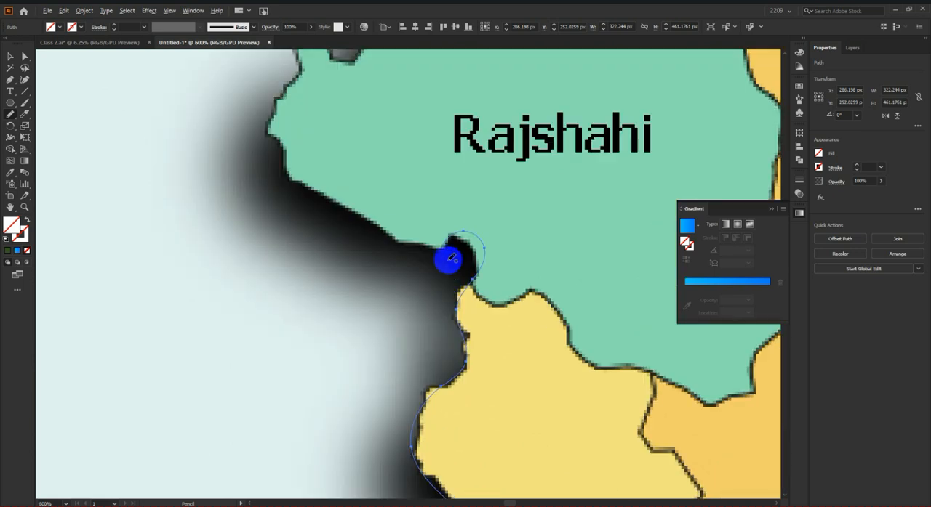
{"action": "mouse_move", "coordinate": [445, 247]}
{"action": "left_mouse_down"}
{"action": "mouse_move", "coordinate": [367, 231]}
{"action": "mouse_move", "coordinate": [309, 189]}
{"action": "mouse_move", "coordinate": [289, 151]}
{"action": "left_mouse_up"}
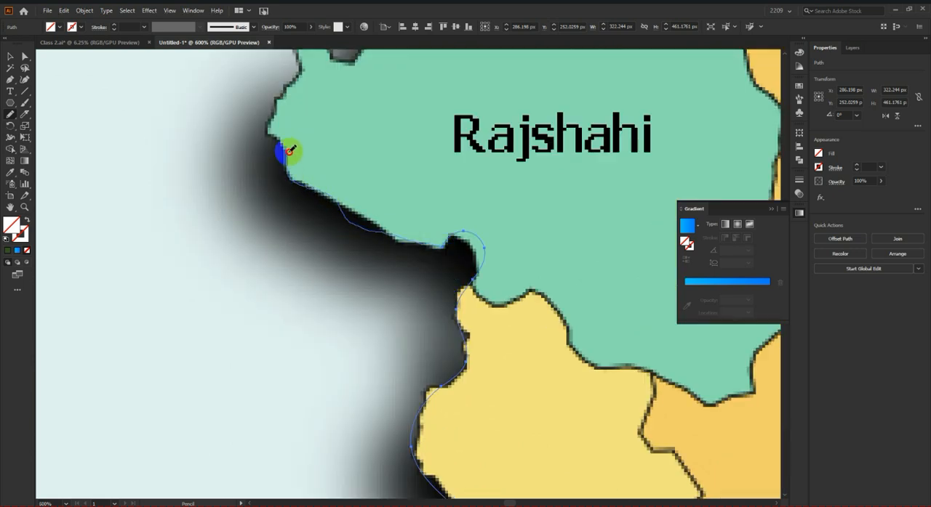
{"action": "left_click_drag", "start_coordinate": [296, 67], "coordinate": [295, 68]}
Step: Complete the map outline by tracing Rajshahi's northern border back to the path's starting point at Rangpur
{"action": "scroll", "coordinate": [364, 276], "scroll_direction": "down", "scroll_amount": 3}
{"action": "scroll", "coordinate": [349, 256], "scroll_direction": "up", "scroll_amount": 4}
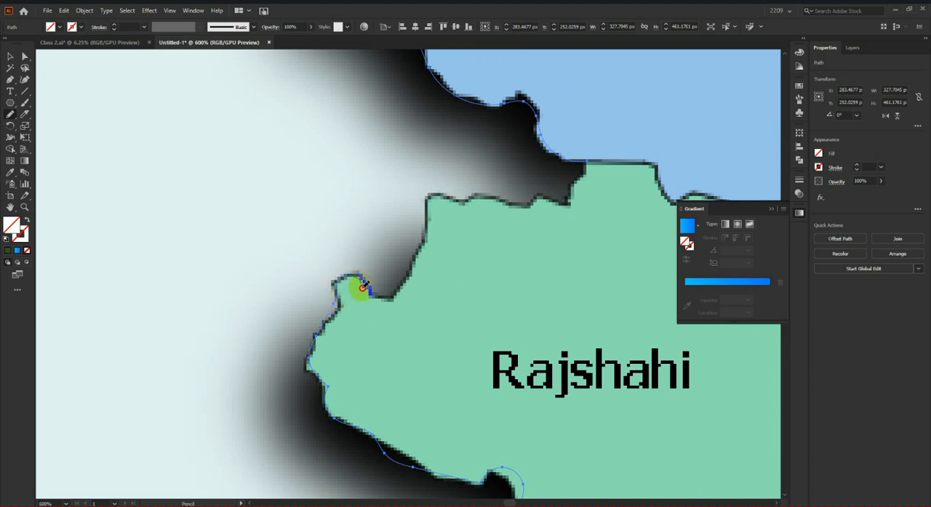
{"action": "mouse_move", "coordinate": [379, 298]}
{"action": "left_mouse_down"}
{"action": "mouse_move", "coordinate": [406, 287]}
{"action": "mouse_move", "coordinate": [431, 209]}
{"action": "mouse_move", "coordinate": [469, 197]}
{"action": "left_mouse_up"}
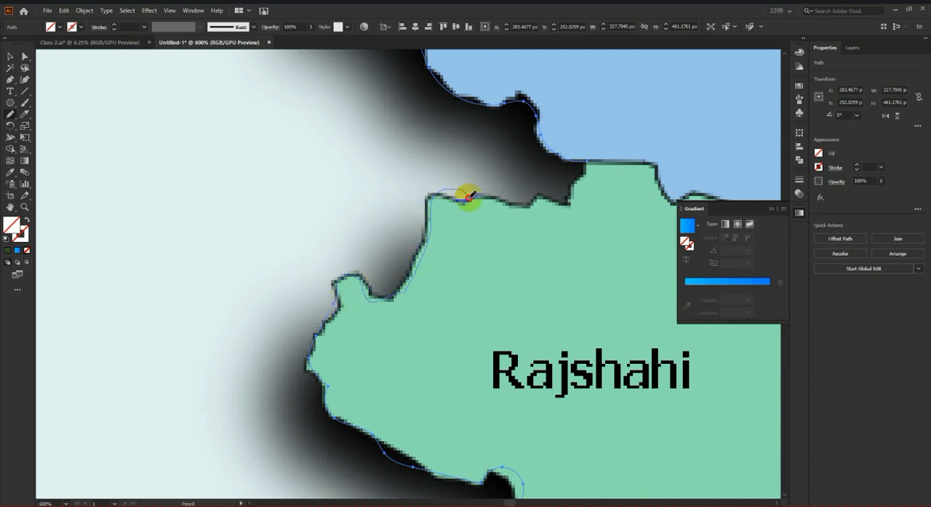
{"action": "mouse_move", "coordinate": [522, 213]}
{"action": "left_mouse_down"}
{"action": "mouse_move", "coordinate": [557, 203]}
{"action": "mouse_move", "coordinate": [584, 178]}
{"action": "mouse_move", "coordinate": [584, 159]}
{"action": "left_mouse_up"}
Step: Give the traced outline a 1 pt blue stroke (C=74 M=46 Y=6 K=0) with no fill, and deselect it
{"action": "scroll", "coordinate": [402, 237], "scroll_direction": "down", "scroll_amount": 3}
{"action": "scroll", "coordinate": [466, 251], "scroll_direction": "down", "scroll_amount": 1}
{"action": "left_click", "coordinate": [10, 58]}
{"action": "left_click", "coordinate": [16, 251]}
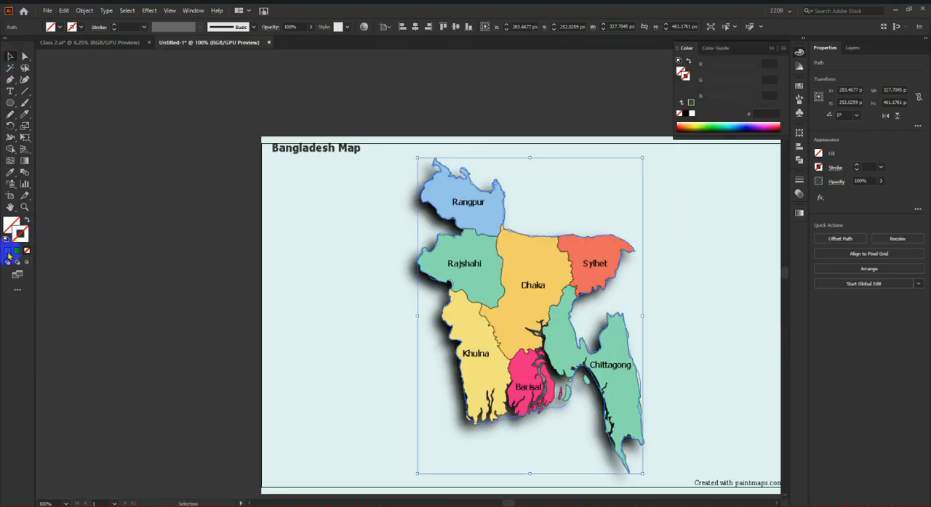
{"action": "left_click", "coordinate": [8, 252]}
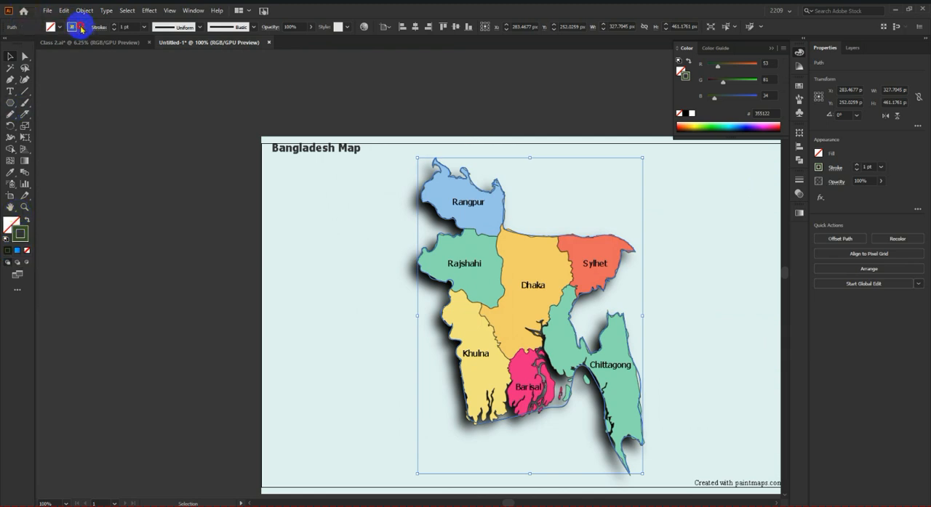
{"action": "left_click", "coordinate": [81, 29]}
{"action": "left_click", "coordinate": [37, 44]}
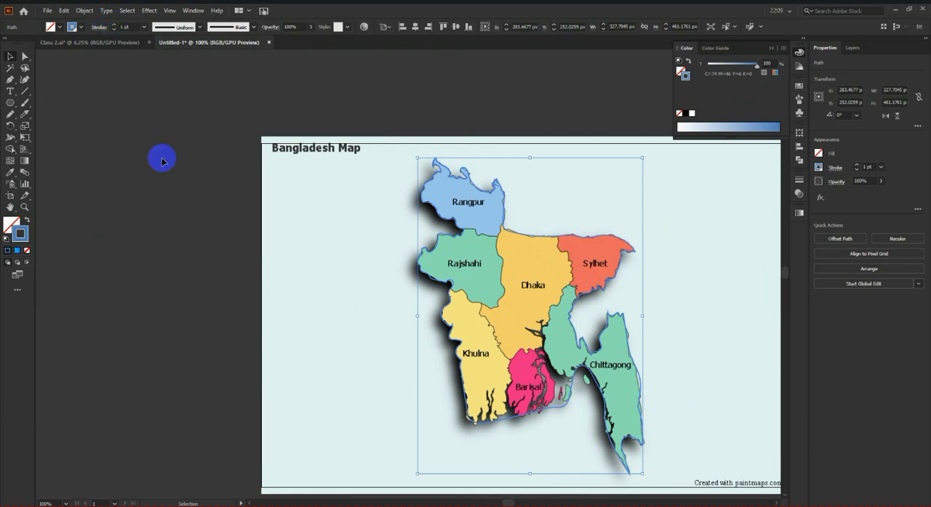
{"action": "left_click", "coordinate": [162, 162]}
{"action": "scroll", "coordinate": [183, 224], "scroll_direction": "down", "scroll_amount": 1}
{"action": "scroll", "coordinate": [501, 380], "scroll_direction": "up", "scroll_amount": 5}
{"action": "scroll", "coordinate": [403, 316], "scroll_direction": "down", "scroll_amount": 4}
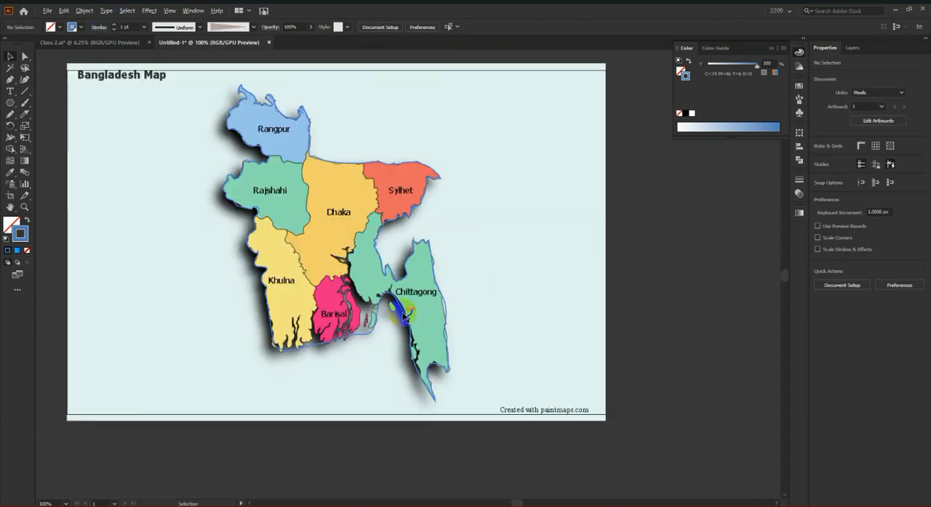
Step: Reduce the Eraser tool's brush to a small size and select the blue traced outline near Chittagong's southern tip
{"action": "scroll", "coordinate": [404, 314], "scroll_direction": "up", "scroll_amount": 6}
{"action": "scroll", "coordinate": [462, 326], "scroll_direction": "down", "scroll_amount": 2}
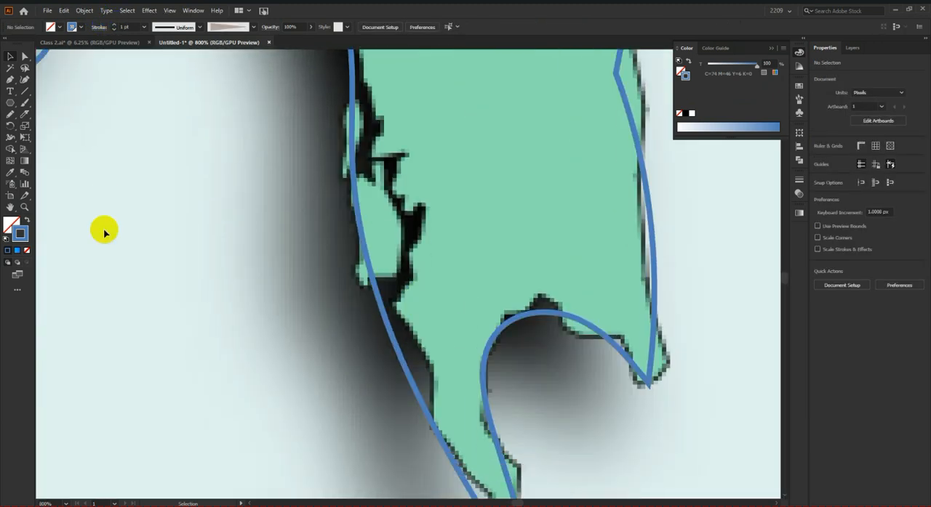
{"action": "right_click", "coordinate": [28, 118]}
{"action": "left_click", "coordinate": [61, 114]}
{"action": "scroll", "coordinate": [266, 204], "scroll_direction": "down", "scroll_amount": 2}
{"action": "scroll", "coordinate": [340, 262], "scroll_direction": "up", "scroll_amount": 1}
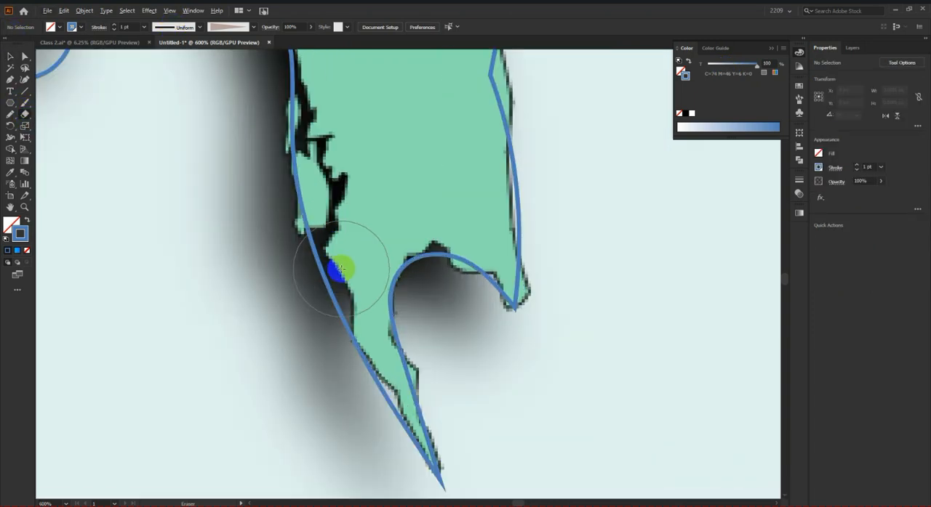
{"action": "key", "text": "bracketleft"}
{"action": "key", "text": "bracketleft"}
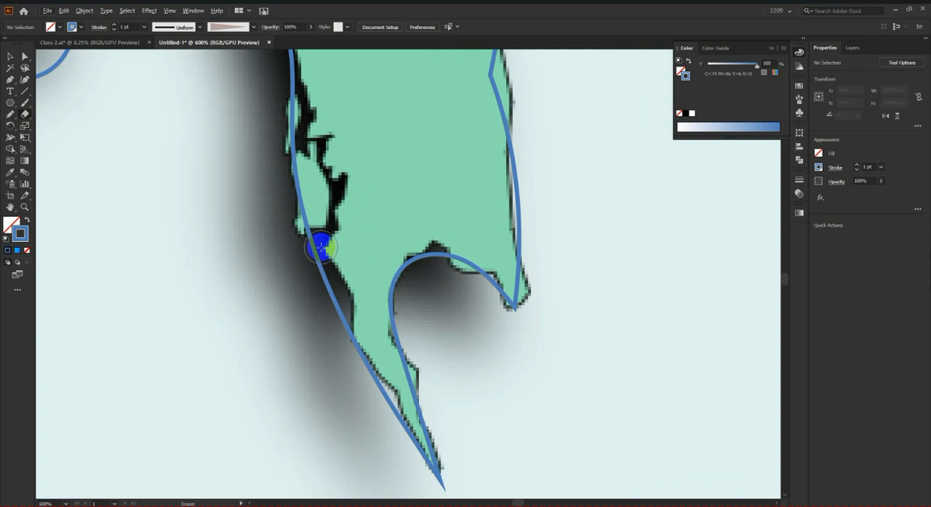
{"action": "left_click", "coordinate": [448, 275]}
{"action": "left_click", "coordinate": [10, 57]}
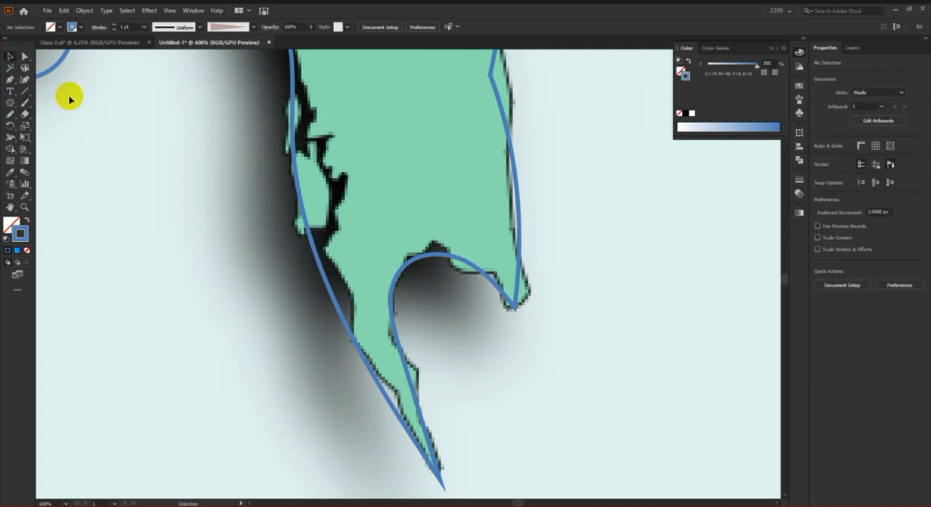
{"action": "left_click", "coordinate": [292, 178]}
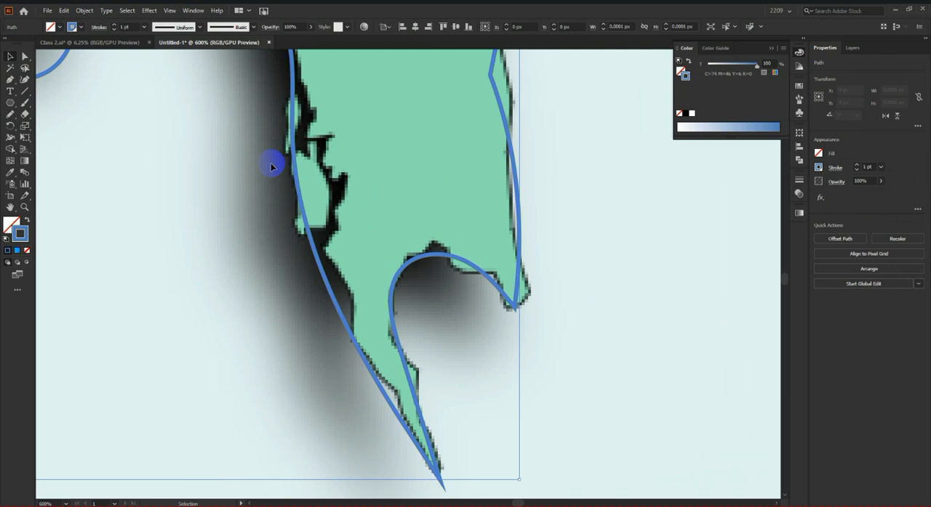
Step: Erase the narrow river channels around the islands on Chittagong's lower southwestern coast from the outline
{"action": "left_click", "coordinate": [25, 115]}
{"action": "left_click_drag", "start_coordinate": [325, 236], "coordinate": [338, 183]}
{"action": "scroll", "coordinate": [311, 199], "scroll_direction": "up", "scroll_amount": 2}
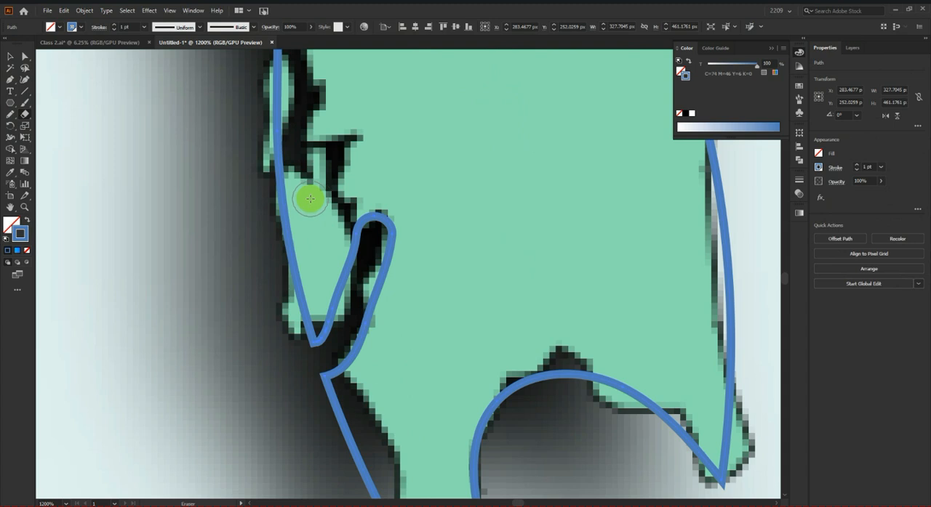
{"action": "mouse_move", "coordinate": [361, 233]}
{"action": "left_mouse_down"}
{"action": "mouse_move", "coordinate": [329, 183]}
{"action": "mouse_move", "coordinate": [260, 160]}
{"action": "left_mouse_up"}
{"action": "scroll", "coordinate": [269, 152], "scroll_direction": "up", "scroll_amount": 2}
{"action": "mouse_move", "coordinate": [258, 91]}
{"action": "left_mouse_down"}
{"action": "mouse_move", "coordinate": [317, 135]}
{"action": "mouse_move", "coordinate": [291, 226]}
{"action": "left_mouse_up"}
{"action": "scroll", "coordinate": [291, 218], "scroll_direction": "up", "scroll_amount": 4}
{"action": "scroll", "coordinate": [349, 249], "scroll_direction": "down", "scroll_amount": 3}
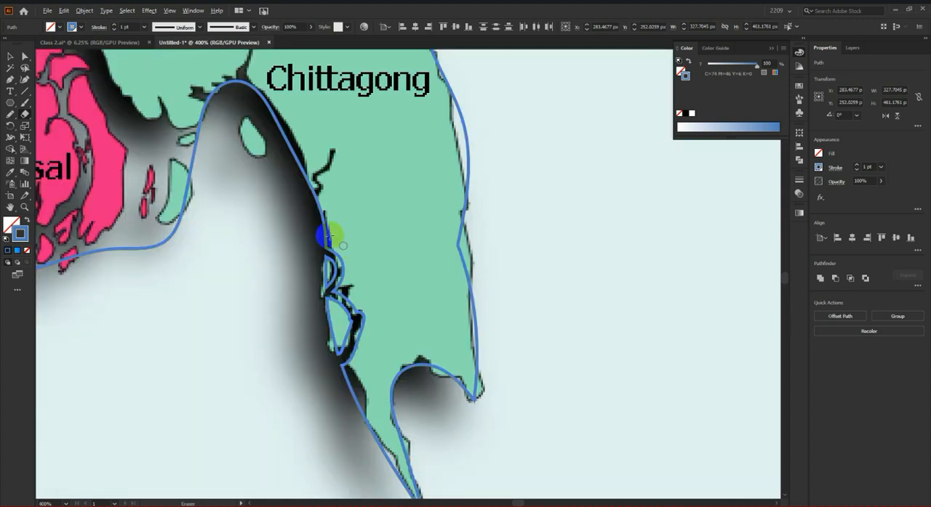
Step: Erase the curved inlet on Chittagong's western coast, southwest of its label
{"action": "scroll", "coordinate": [325, 232], "scroll_direction": "up", "scroll_amount": 5}
{"action": "mouse_move", "coordinate": [294, 259]}
{"action": "left_mouse_down"}
{"action": "mouse_move", "coordinate": [292, 199]}
{"action": "mouse_move", "coordinate": [323, 178]}
{"action": "mouse_move", "coordinate": [361, 119]}
{"action": "mouse_move", "coordinate": [360, 86]}
{"action": "left_mouse_up"}
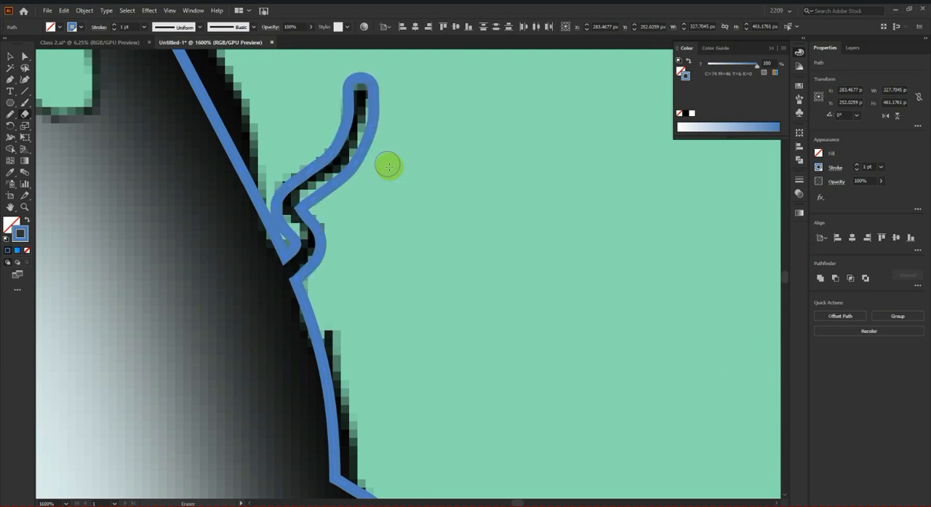
{"action": "scroll", "coordinate": [384, 190], "scroll_direction": "down", "scroll_amount": 4}
{"action": "scroll", "coordinate": [307, 193], "scroll_direction": "up", "scroll_amount": 3}
{"action": "scroll", "coordinate": [328, 193], "scroll_direction": "down", "scroll_amount": 3}
{"action": "scroll", "coordinate": [330, 220], "scroll_direction": "up", "scroll_amount": 4}
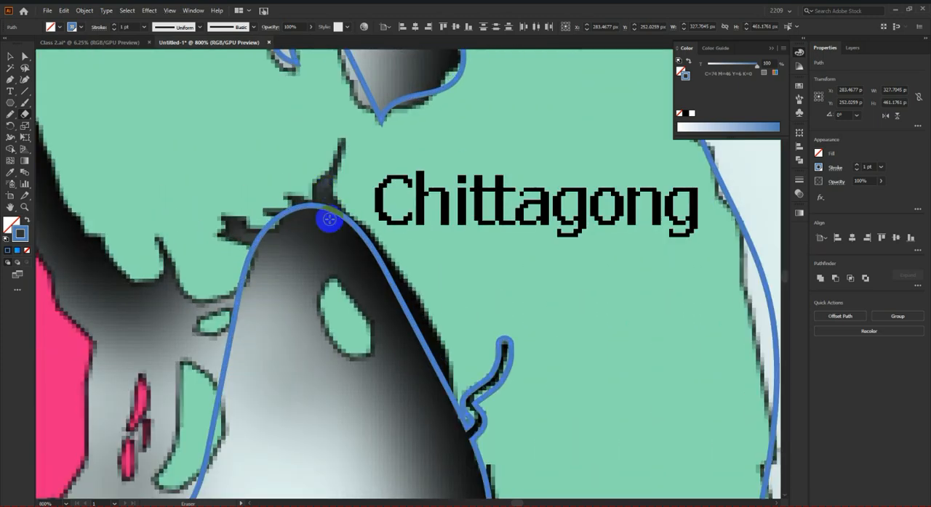
Step: Erase the small inlets branching off the head of the bay west of the Chittagong label
{"action": "left_click_drag", "start_coordinate": [337, 164], "coordinate": [339, 136]}
{"action": "left_click_drag", "start_coordinate": [241, 233], "coordinate": [229, 221]}
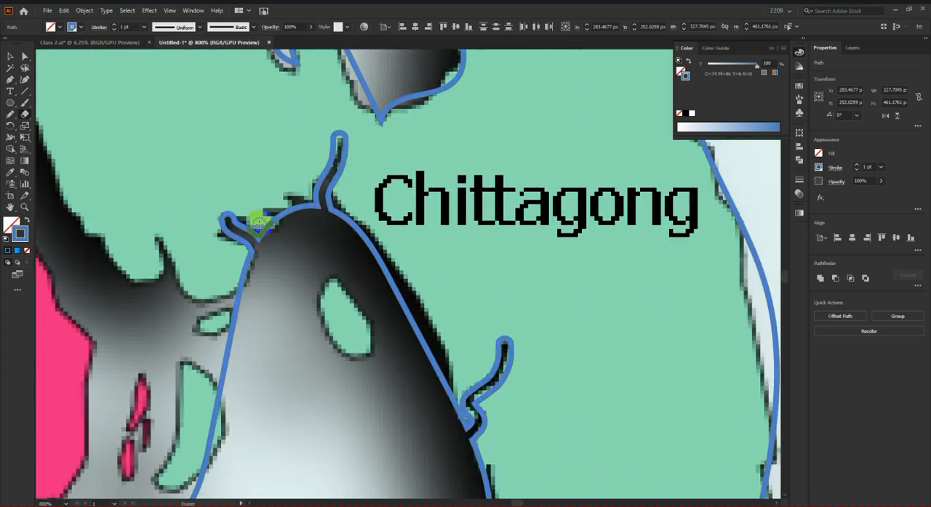
{"action": "scroll", "coordinate": [315, 242], "scroll_direction": "down", "scroll_amount": 1}
{"action": "scroll", "coordinate": [272, 264], "scroll_direction": "up", "scroll_amount": 2}
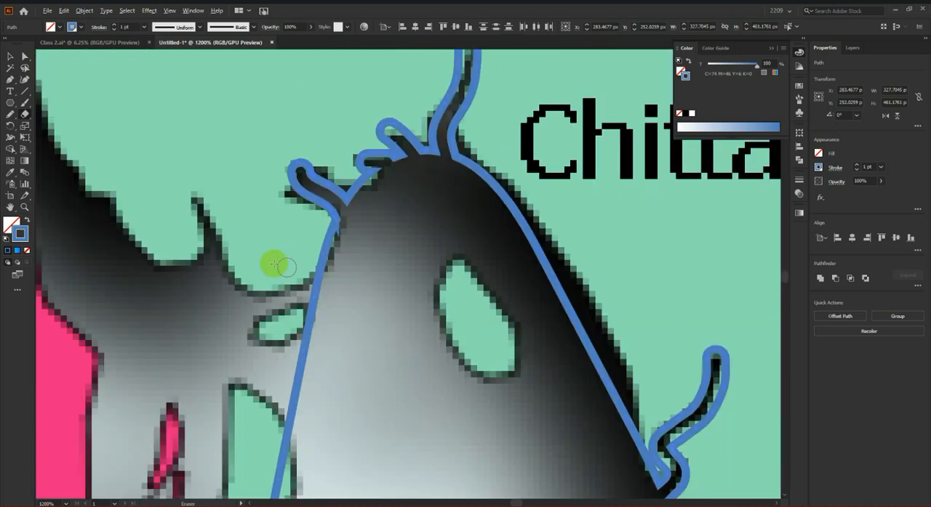
Step: Erase the water around the small green island west of the bay and the inlet running north from it
{"action": "mouse_move", "coordinate": [314, 295]}
{"action": "left_mouse_down"}
{"action": "mouse_move", "coordinate": [242, 330]}
{"action": "mouse_move", "coordinate": [322, 368]}
{"action": "left_mouse_up"}
{"action": "scroll", "coordinate": [349, 317], "scroll_direction": "down", "scroll_amount": 3}
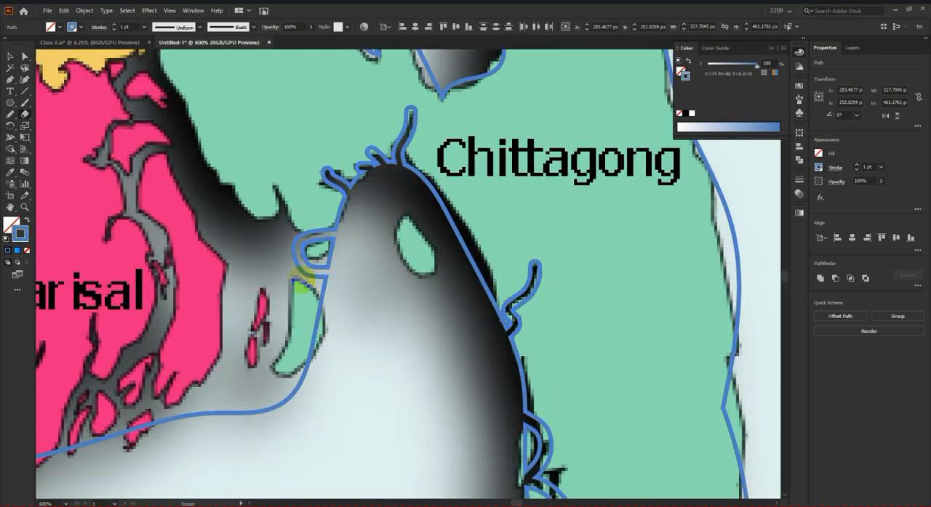
{"action": "scroll", "coordinate": [302, 251], "scroll_direction": "up", "scroll_amount": 3}
{"action": "mouse_move", "coordinate": [303, 251]}
{"action": "left_mouse_down"}
{"action": "mouse_move", "coordinate": [276, 216]}
{"action": "mouse_move", "coordinate": [270, 173]}
{"action": "mouse_move", "coordinate": [247, 146]}
{"action": "left_mouse_up"}
{"action": "scroll", "coordinate": [367, 249], "scroll_direction": "down", "scroll_amount": 2}
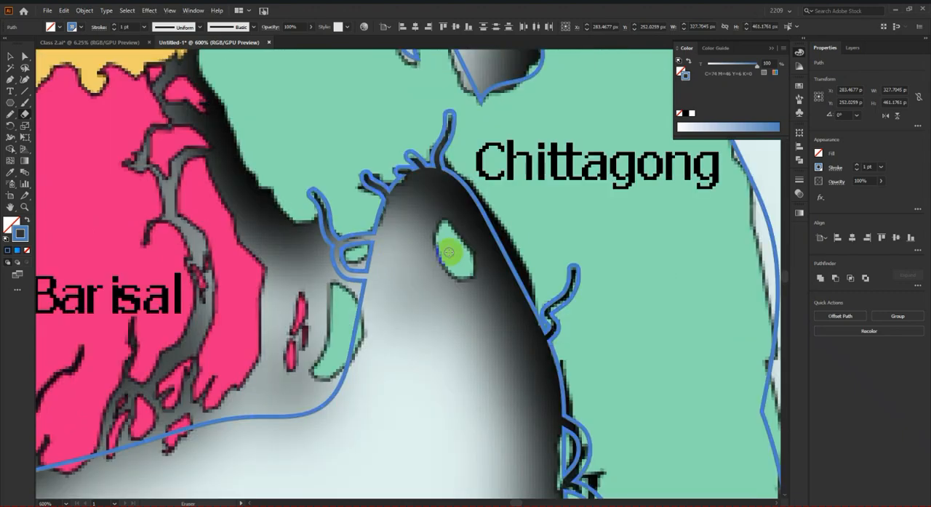
Step: Erase the channels around the elongated green island and the thin pink islets east of Barisal
{"action": "scroll", "coordinate": [439, 252], "scroll_direction": "down", "scroll_amount": 1}
{"action": "scroll", "coordinate": [349, 253], "scroll_direction": "up", "scroll_amount": 1}
{"action": "mouse_move", "coordinate": [378, 227]}
{"action": "left_mouse_down"}
{"action": "mouse_move", "coordinate": [327, 206]}
{"action": "mouse_move", "coordinate": [313, 238]}
{"action": "mouse_move", "coordinate": [304, 344]}
{"action": "mouse_move", "coordinate": [336, 342]}
{"action": "mouse_move", "coordinate": [351, 321]}
{"action": "left_mouse_up"}
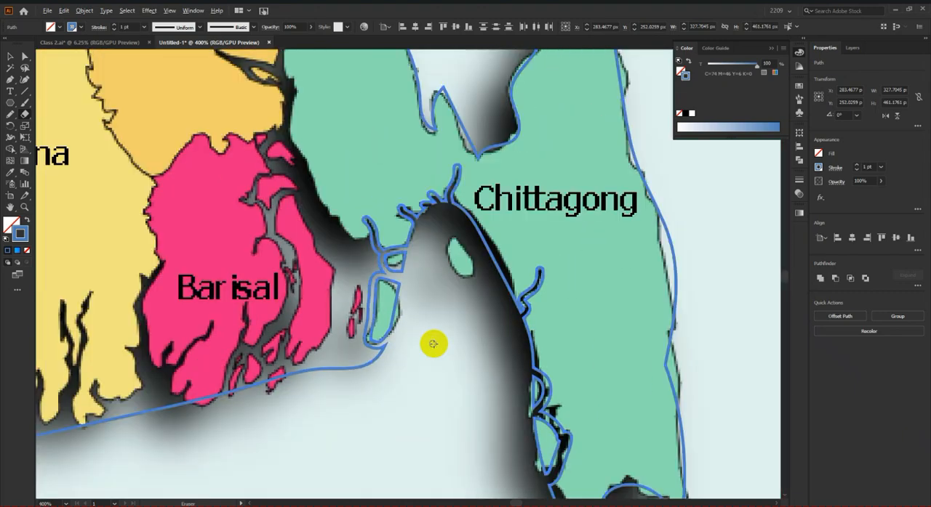
{"action": "scroll", "coordinate": [355, 300], "scroll_direction": "up", "scroll_amount": 1}
{"action": "mouse_move", "coordinate": [409, 282]}
{"action": "left_mouse_down"}
{"action": "mouse_move", "coordinate": [365, 296]}
{"action": "mouse_move", "coordinate": [341, 360]}
{"action": "mouse_move", "coordinate": [337, 402]}
{"action": "mouse_move", "coordinate": [363, 437]}
{"action": "mouse_move", "coordinate": [384, 409]}
{"action": "mouse_move", "coordinate": [391, 366]}
{"action": "mouse_move", "coordinate": [370, 277]}
{"action": "mouse_move", "coordinate": [400, 291]}
{"action": "mouse_move", "coordinate": [411, 346]}
{"action": "left_mouse_up"}
{"action": "scroll", "coordinate": [433, 315], "scroll_direction": "down", "scroll_amount": 2}
{"action": "scroll", "coordinate": [426, 327], "scroll_direction": "up", "scroll_amount": 3}
{"action": "left_click_drag", "start_coordinate": [409, 316], "coordinate": [398, 434]}
{"action": "scroll", "coordinate": [396, 412], "scroll_direction": "down", "scroll_amount": 4}
{"action": "scroll", "coordinate": [386, 369], "scroll_direction": "up", "scroll_amount": 2}
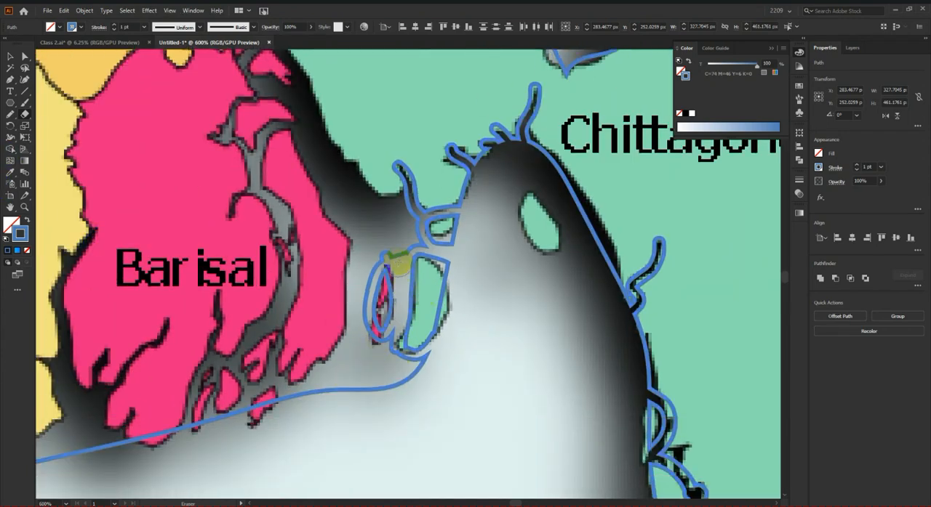
Step: Erase the wide river between Barisal and Chittagong northward to Dhaka's eastern edge with a larger brush, narrowing it upstream
{"action": "mouse_move", "coordinate": [398, 242]}
{"action": "left_mouse_down"}
{"action": "mouse_move", "coordinate": [363, 218]}
{"action": "mouse_move", "coordinate": [313, 149]}
{"action": "left_mouse_up"}
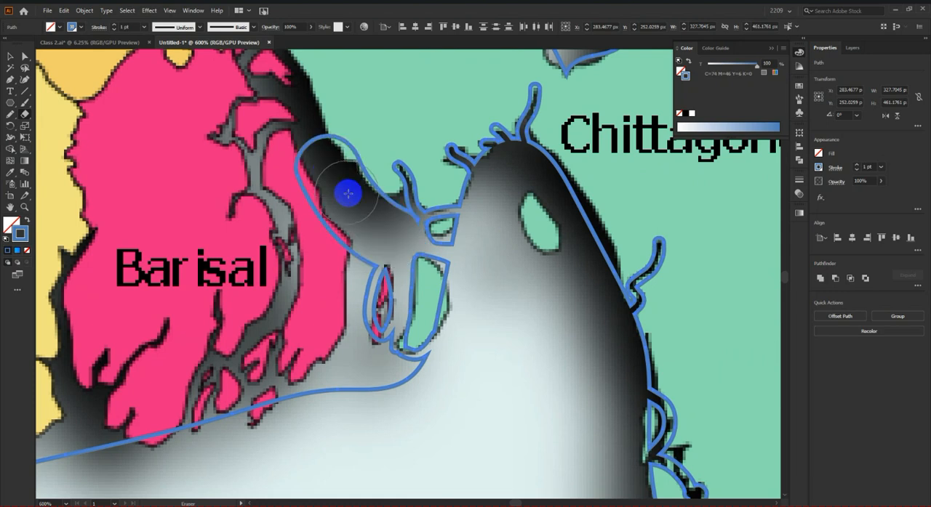
{"action": "scroll", "coordinate": [320, 167], "scroll_direction": "up", "scroll_amount": 2}
{"action": "mouse_move", "coordinate": [317, 212]}
{"action": "left_mouse_down"}
{"action": "mouse_move", "coordinate": [300, 127]}
{"action": "mouse_move", "coordinate": [277, 84]}
{"action": "left_mouse_up"}
{"action": "scroll", "coordinate": [290, 110], "scroll_direction": "up", "scroll_amount": 2}
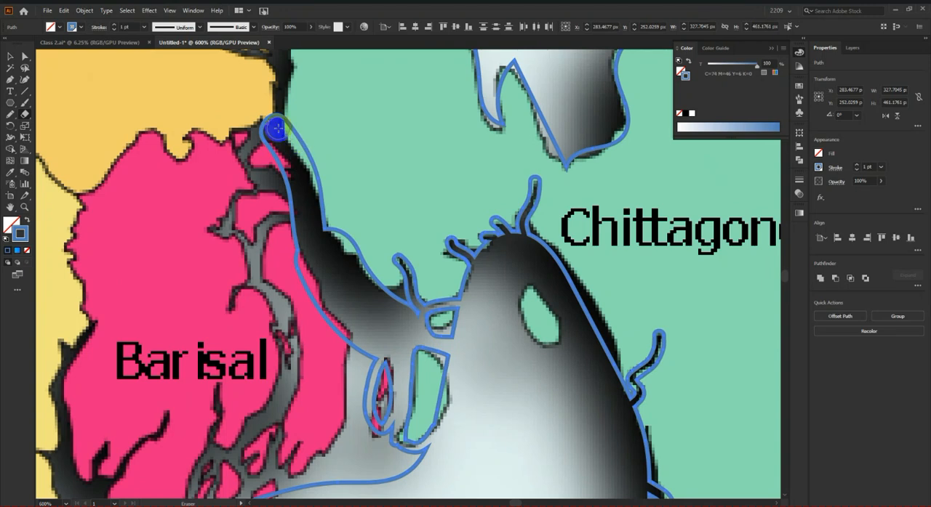
{"action": "scroll", "coordinate": [274, 129], "scroll_direction": "up", "scroll_amount": 4}
{"action": "left_click_drag", "start_coordinate": [275, 210], "coordinate": [265, 53]}
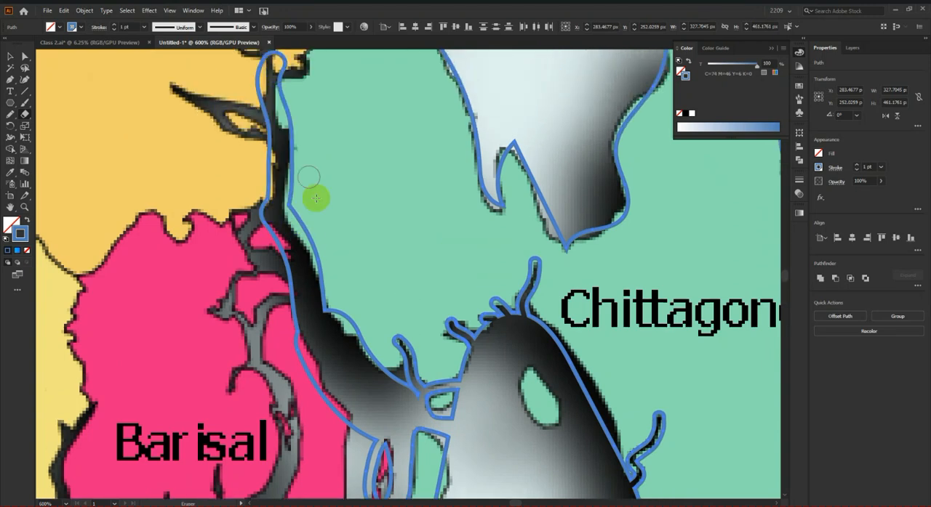
Step: Erase the inner river channel through eastern Barisal from the wide river down to the southern coast
{"action": "scroll", "coordinate": [316, 197], "scroll_direction": "down", "scroll_amount": 2}
{"action": "mouse_move", "coordinate": [291, 229]}
{"action": "left_mouse_down"}
{"action": "mouse_move", "coordinate": [250, 203]}
{"action": "mouse_move", "coordinate": [262, 155]}
{"action": "left_mouse_up"}
{"action": "scroll", "coordinate": [302, 223], "scroll_direction": "down", "scroll_amount": 2}
{"action": "mouse_move", "coordinate": [291, 201]}
{"action": "left_mouse_down"}
{"action": "mouse_move", "coordinate": [262, 218]}
{"action": "mouse_move", "coordinate": [288, 374]}
{"action": "mouse_move", "coordinate": [270, 436]}
{"action": "left_mouse_up"}
{"action": "scroll", "coordinate": [284, 392], "scroll_direction": "down", "scroll_amount": 5}
{"action": "mouse_move", "coordinate": [288, 362]}
{"action": "left_mouse_down"}
{"action": "mouse_move", "coordinate": [277, 332]}
{"action": "mouse_move", "coordinate": [267, 352]}
{"action": "left_mouse_up"}
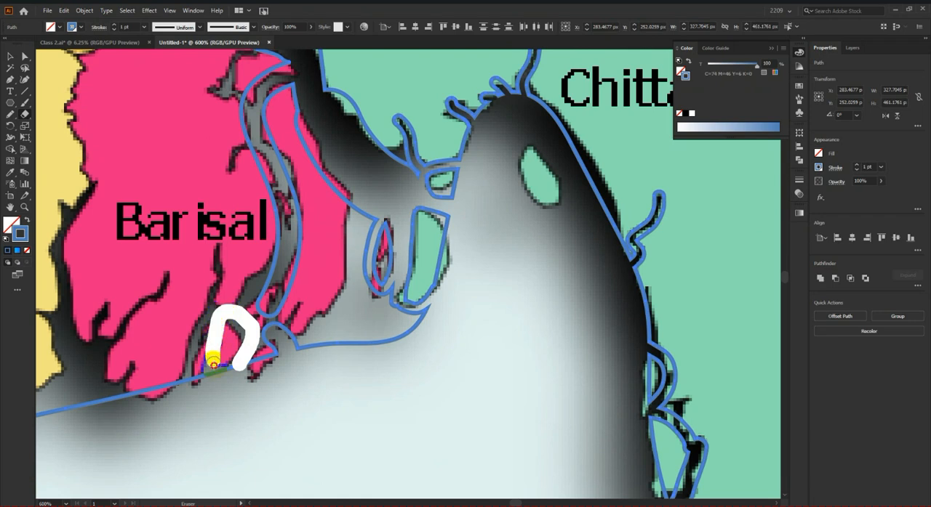
Step: Erase the channels around Barisal's southern islets and the inlet running up toward its label
{"action": "left_click_drag", "start_coordinate": [213, 362], "coordinate": [213, 363]}
{"action": "mouse_move", "coordinate": [174, 408]}
{"action": "left_mouse_down"}
{"action": "mouse_move", "coordinate": [203, 336]}
{"action": "mouse_move", "coordinate": [224, 247]}
{"action": "left_mouse_up"}
{"action": "scroll", "coordinate": [312, 361], "scroll_direction": "down", "scroll_amount": 2}
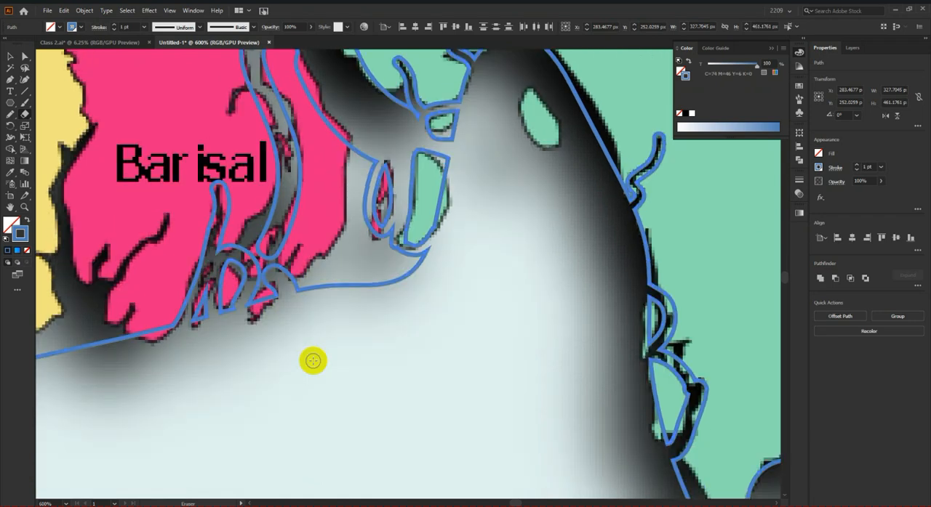
Step: Erase the river channels running inland from the coast of western Barisal and its border with Khulna
{"action": "scroll", "coordinate": [242, 372], "scroll_direction": "left", "scroll_amount": 8}
{"action": "mouse_move", "coordinate": [327, 368]}
{"action": "left_mouse_down"}
{"action": "mouse_move", "coordinate": [278, 292]}
{"action": "mouse_move", "coordinate": [290, 178]}
{"action": "mouse_move", "coordinate": [351, 132]}
{"action": "left_mouse_up"}
{"action": "mouse_move", "coordinate": [323, 374]}
{"action": "left_mouse_down"}
{"action": "mouse_move", "coordinate": [329, 292]}
{"action": "mouse_move", "coordinate": [387, 231]}
{"action": "left_mouse_up"}
{"action": "scroll", "coordinate": [414, 302], "scroll_direction": "down", "scroll_amount": 1}
{"action": "scroll", "coordinate": [310, 365], "scroll_direction": "up", "scroll_amount": 1}
{"action": "mouse_move", "coordinate": [311, 365]}
{"action": "left_mouse_down"}
{"action": "mouse_move", "coordinate": [311, 321]}
{"action": "mouse_move", "coordinate": [285, 299]}
{"action": "mouse_move", "coordinate": [245, 359]}
{"action": "mouse_move", "coordinate": [238, 318]}
{"action": "mouse_move", "coordinate": [253, 272]}
{"action": "mouse_move", "coordinate": [240, 228]}
{"action": "mouse_move", "coordinate": [242, 165]}
{"action": "left_mouse_up"}
Step: Erase the remaining narrow inlets along Khulna's southern coast
{"action": "scroll", "coordinate": [204, 364], "scroll_direction": "up", "scroll_amount": 2}
{"action": "mouse_move", "coordinate": [184, 315]}
{"action": "left_mouse_down"}
{"action": "mouse_move", "coordinate": [174, 268]}
{"action": "mouse_move", "coordinate": [189, 120]}
{"action": "left_mouse_up"}
{"action": "scroll", "coordinate": [340, 301], "scroll_direction": "down", "scroll_amount": 2}
{"action": "scroll", "coordinate": [277, 309], "scroll_direction": "up", "scroll_amount": 2}
{"action": "scroll", "coordinate": [211, 312], "scroll_direction": "up", "scroll_amount": 2}
{"action": "mouse_move", "coordinate": [217, 339]}
{"action": "left_mouse_down"}
{"action": "mouse_move", "coordinate": [151, 260]}
{"action": "mouse_move", "coordinate": [96, 231]}
{"action": "mouse_move", "coordinate": [128, 316]}
{"action": "mouse_move", "coordinate": [218, 351]}
{"action": "left_mouse_up"}
{"action": "scroll", "coordinate": [220, 351], "scroll_direction": "down", "scroll_amount": 3}
{"action": "scroll", "coordinate": [266, 365], "scroll_direction": "up", "scroll_amount": 3}
{"action": "scroll", "coordinate": [270, 327], "scroll_direction": "up", "scroll_amount": 1}
{"action": "scroll", "coordinate": [250, 387], "scroll_direction": "down", "scroll_amount": 4}
{"action": "scroll", "coordinate": [250, 387], "scroll_direction": "down", "scroll_amount": 5}
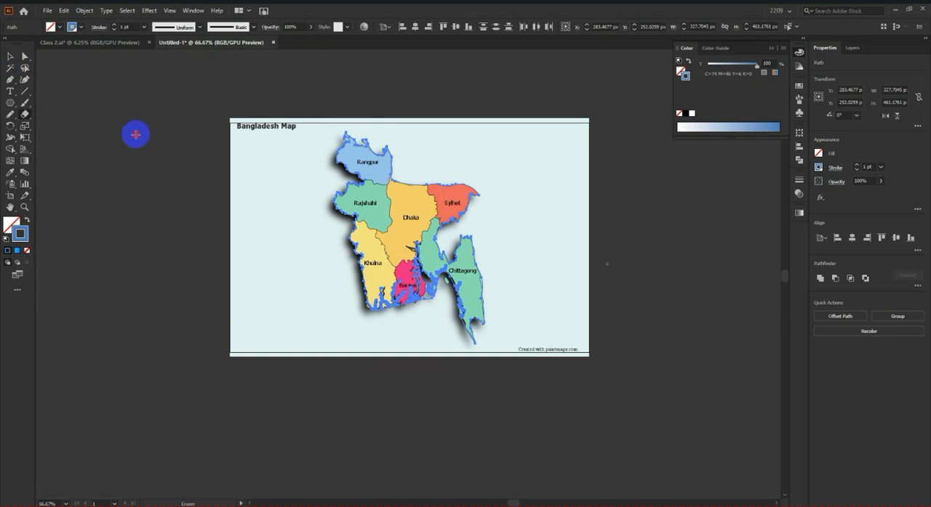
Step: Move the finished outline off the map image to the empty canvas east of it
{"action": "left_click", "coordinate": [10, 57]}
{"action": "left_click_drag", "start_coordinate": [189, 71], "coordinate": [759, 315]}
{"action": "scroll", "coordinate": [332, 344], "scroll_direction": "down", "scroll_amount": 1}
{"action": "scroll", "coordinate": [333, 343], "scroll_direction": "right", "scroll_amount": 3}
{"action": "scroll", "coordinate": [615, 190], "scroll_direction": "up", "scroll_amount": 1}
{"action": "scroll", "coordinate": [361, 320], "scroll_direction": "up", "scroll_amount": 1}
{"action": "left_click", "coordinate": [569, 312]}
Step: Select the whole outline, swap its stroke and fill so the map is solid blue without a stroke, and deselect it
{"action": "left_click_drag", "start_coordinate": [277, 102], "coordinate": [571, 440]}
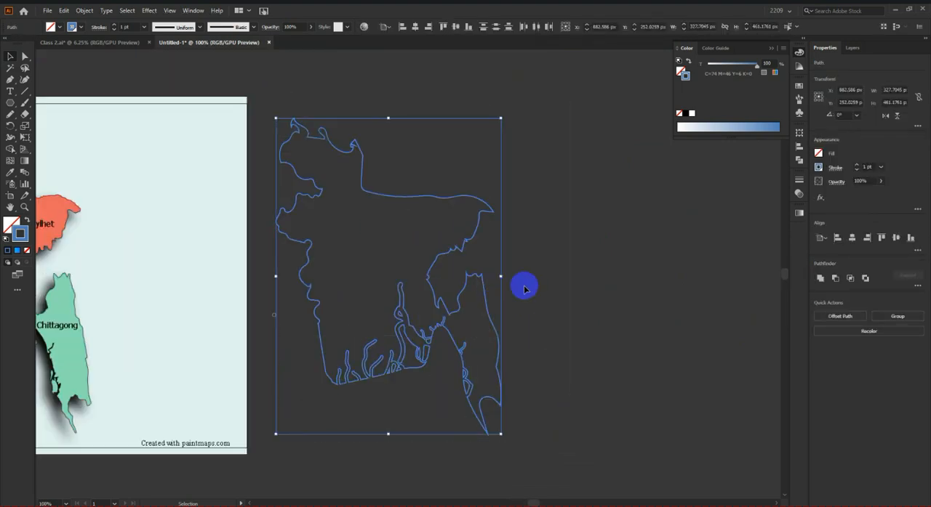
{"action": "left_click", "coordinate": [26, 218]}
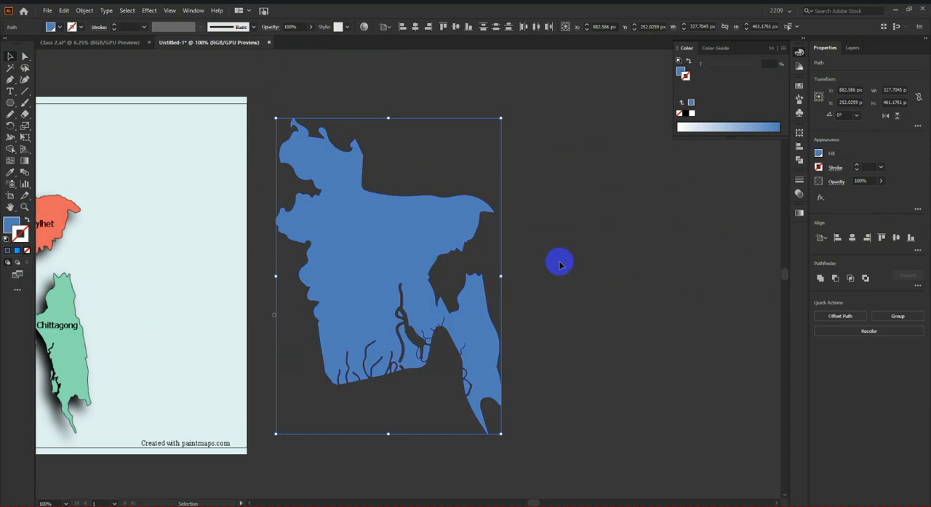
{"action": "left_click", "coordinate": [556, 259]}
{"action": "scroll", "coordinate": [671, 356], "scroll_direction": "down", "scroll_amount": 2}
{"action": "scroll", "coordinate": [614, 361], "scroll_direction": "up", "scroll_amount": 1}
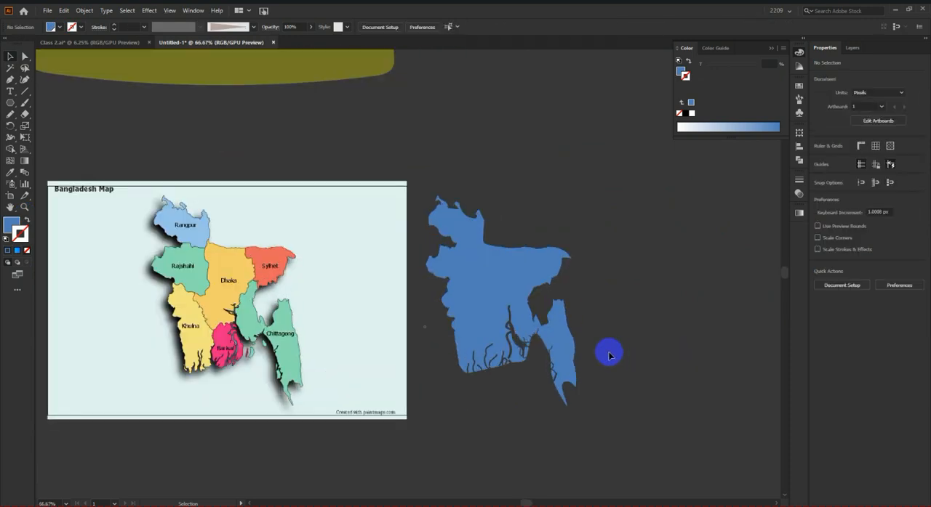
{"action": "scroll", "coordinate": [609, 355], "scroll_direction": "up", "scroll_amount": 1}
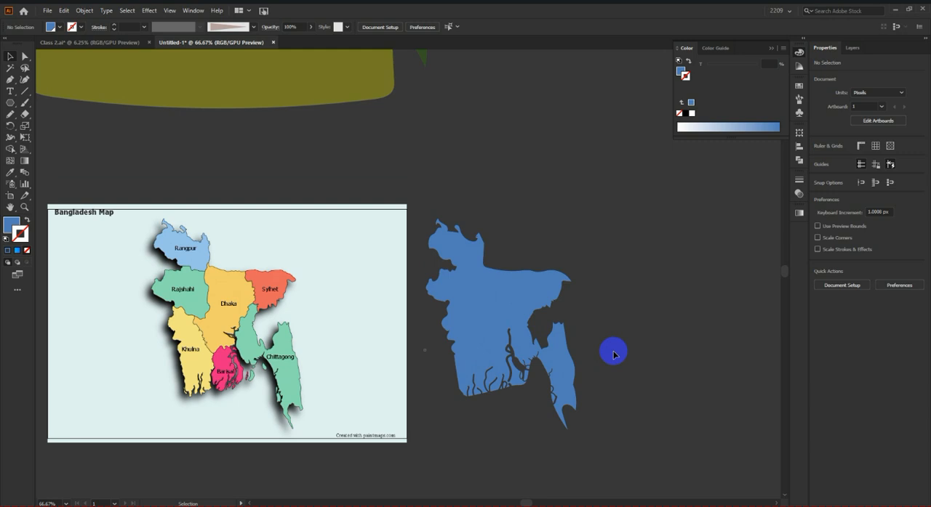
{"action": "left_click", "coordinate": [567, 304]}
{"action": "scroll", "coordinate": [567, 292], "scroll_direction": "up", "scroll_amount": 2}
{"action": "left_click", "coordinate": [627, 294]}
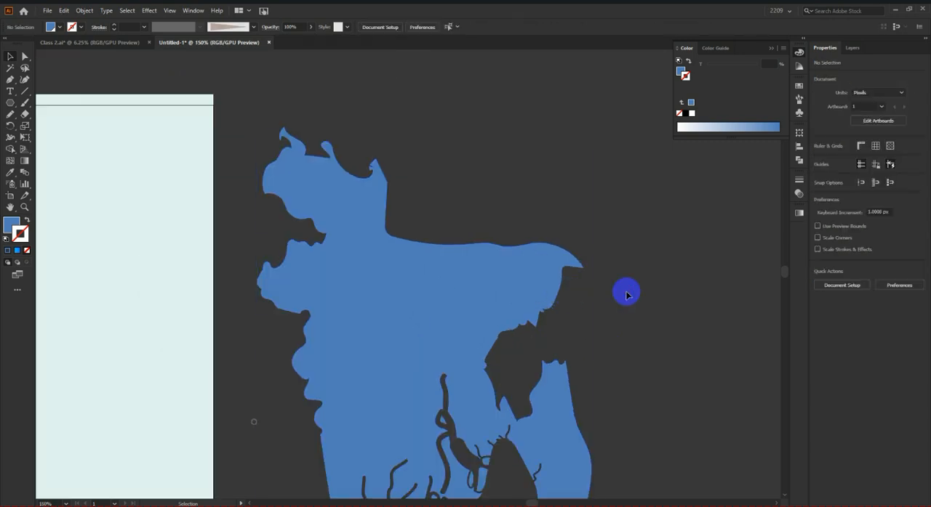
{"action": "scroll", "coordinate": [627, 294], "scroll_direction": "down", "scroll_amount": 2}
{"action": "scroll", "coordinate": [577, 285], "scroll_direction": "down", "scroll_amount": 1}
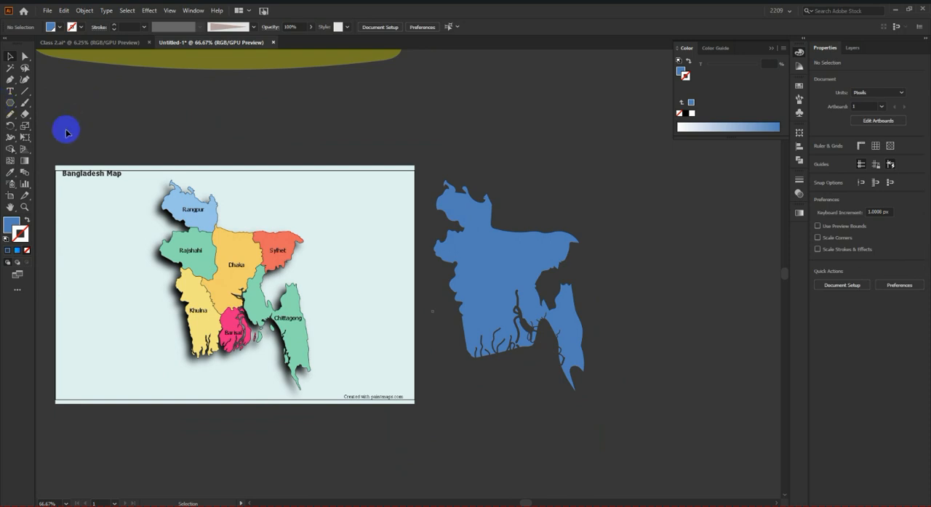
Step: Cut the Sylhet region off the blue map with the Knife tool, from the northern border to the eastern edge
{"action": "left_click", "coordinate": [26, 112]}
{"action": "left_click", "coordinate": [72, 139]}
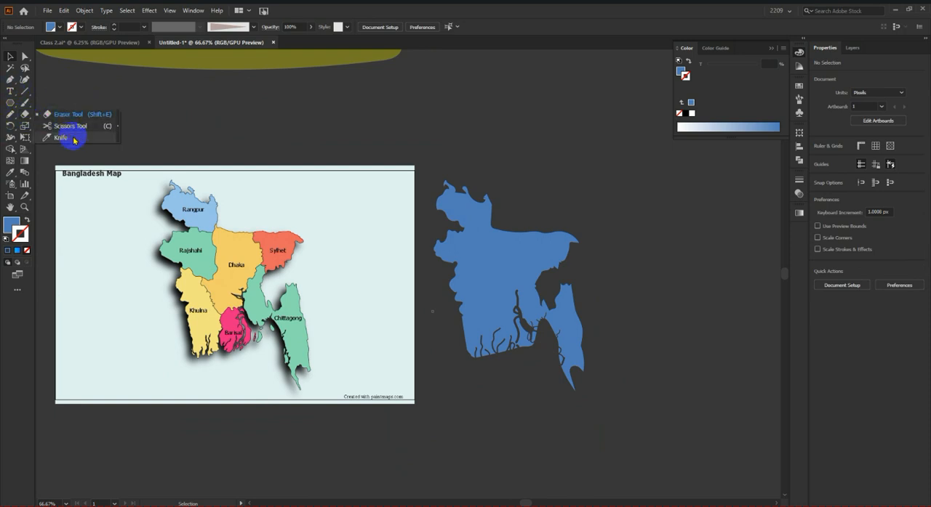
{"action": "scroll", "coordinate": [505, 253], "scroll_direction": "up", "scroll_amount": 2}
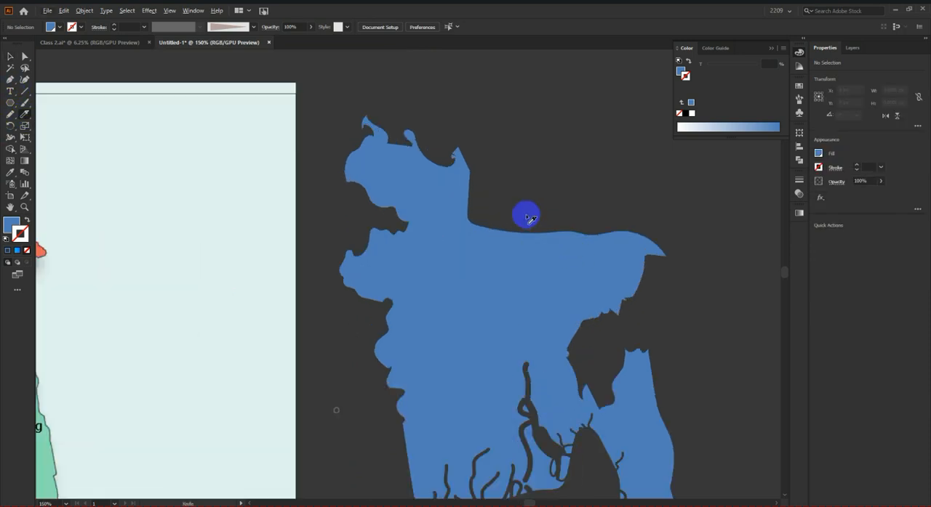
{"action": "mouse_move", "coordinate": [519, 236]}
{"action": "left_mouse_down"}
{"action": "mouse_move", "coordinate": [576, 292]}
{"action": "mouse_move", "coordinate": [595, 345]}
{"action": "left_mouse_up"}
{"action": "scroll", "coordinate": [637, 305], "scroll_direction": "down", "scroll_amount": 2}
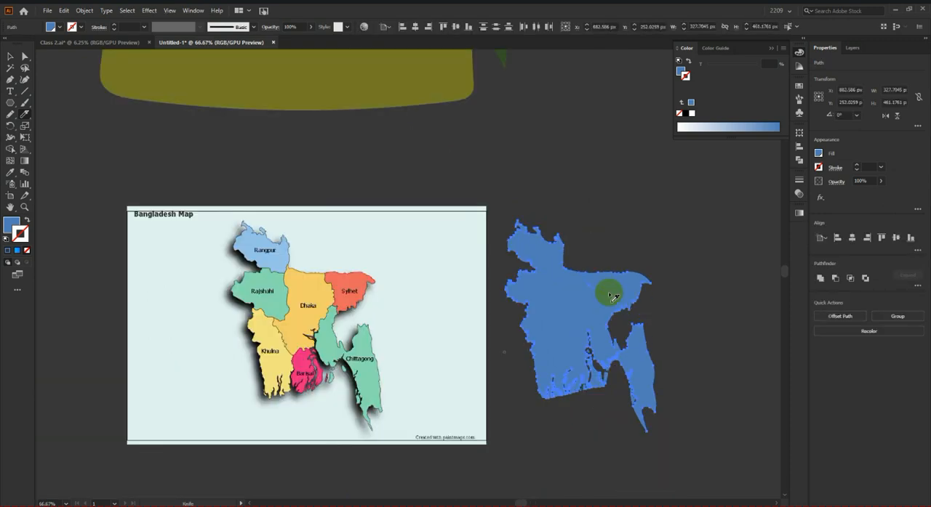
Step: Fill the cut Sylhet piece with the orange-red sampled from Sylhet on the reference map, and deselect it
{"action": "left_click", "coordinate": [8, 56]}
{"action": "left_click", "coordinate": [648, 254]}
{"action": "left_click", "coordinate": [624, 283]}
{"action": "left_click", "coordinate": [10, 173]}
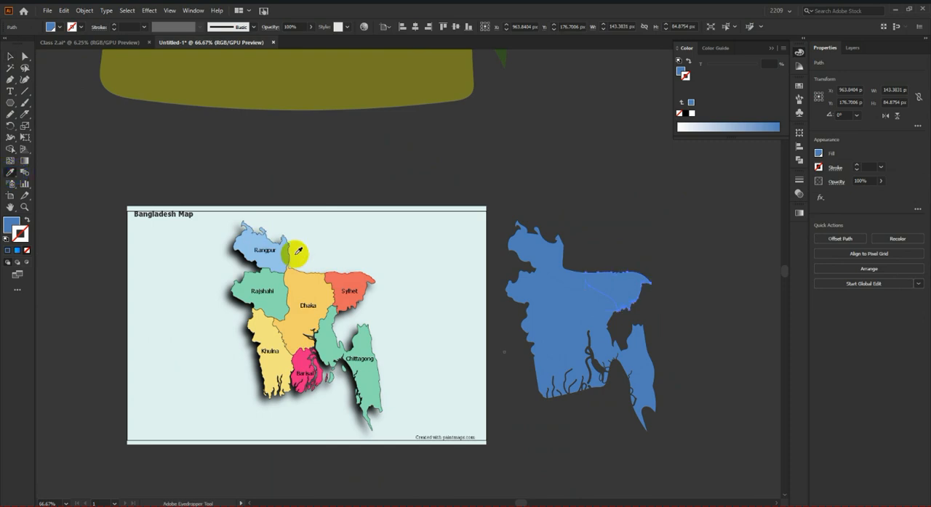
{"action": "left_click", "coordinate": [352, 270]}
{"action": "left_click", "coordinate": [10, 58]}
{"action": "left_click", "coordinate": [210, 106]}
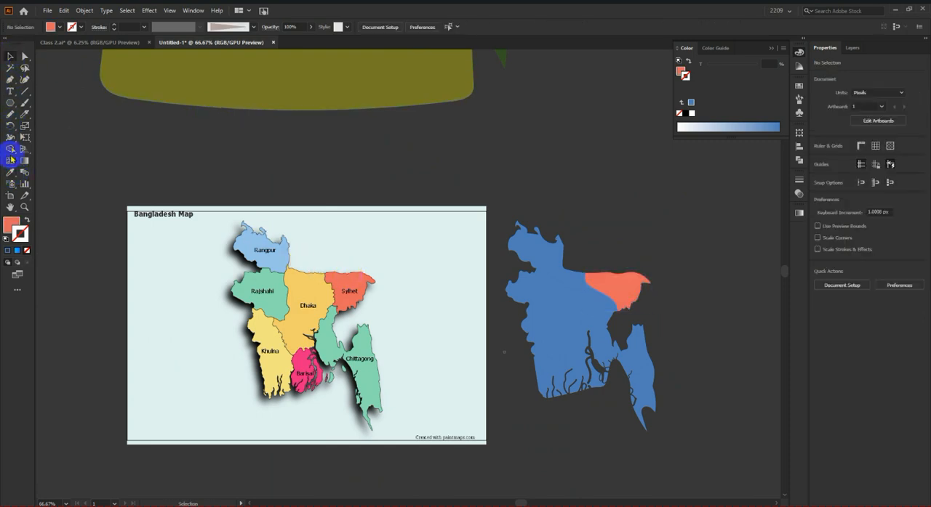
Step: Cut the northwestern Rangpur part off the blue map with the Knife tool, from the northern border to the western edge, and select it
{"action": "left_click", "coordinate": [24, 117]}
{"action": "scroll", "coordinate": [566, 301], "scroll_direction": "up", "scroll_amount": 3}
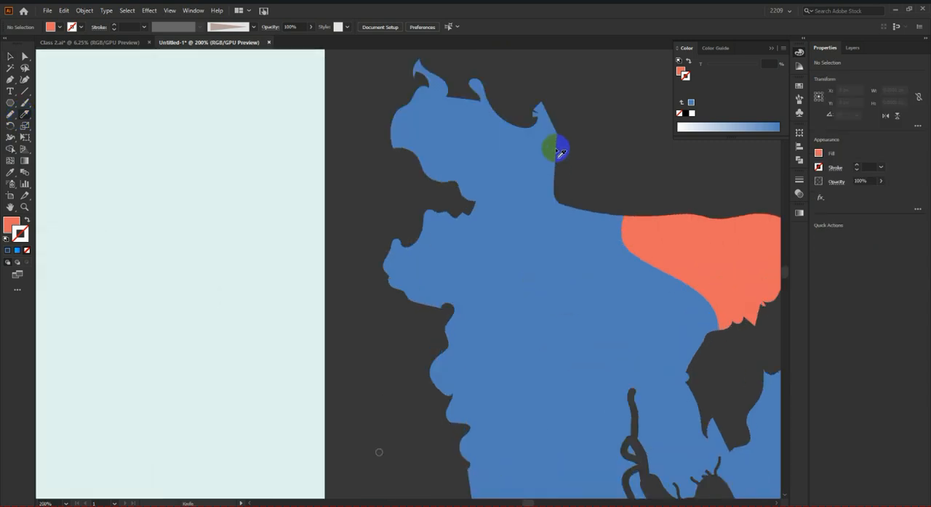
{"action": "scroll", "coordinate": [565, 255], "scroll_direction": "down", "scroll_amount": 3}
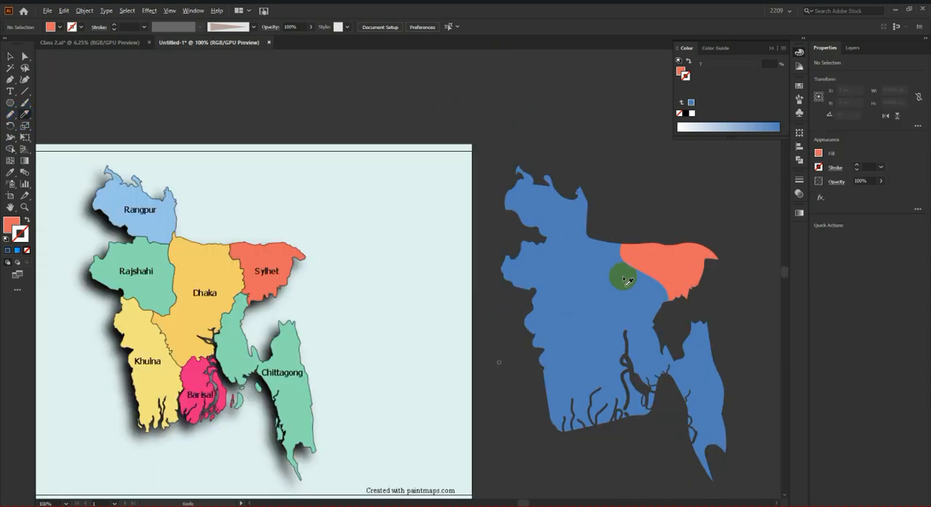
{"action": "scroll", "coordinate": [616, 272], "scroll_direction": "up", "scroll_amount": 2}
{"action": "scroll", "coordinate": [602, 262], "scroll_direction": "down", "scroll_amount": 1}
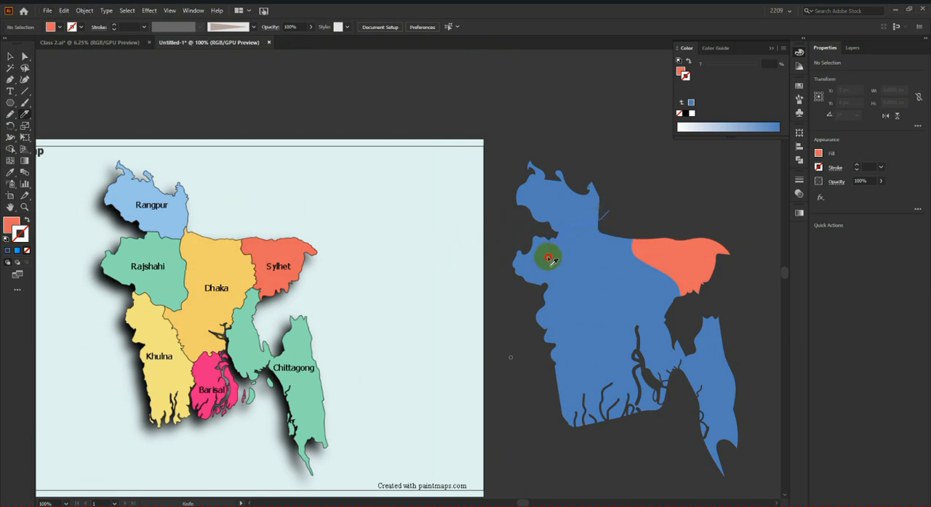
{"action": "left_click_drag", "start_coordinate": [521, 237], "coordinate": [504, 229]}
{"action": "left_click", "coordinate": [11, 56]}
{"action": "left_click", "coordinate": [442, 167]}
{"action": "left_click", "coordinate": [574, 202]}
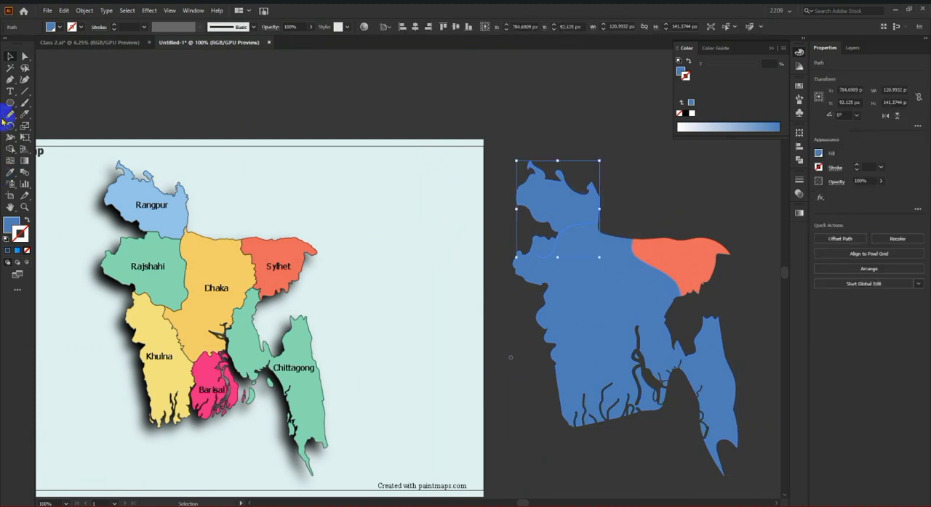
Step: Cut the Rajshahi region out of the remaining blue map with the Knife tool, from the western edge to the northern border
{"action": "scroll", "coordinate": [582, 277], "scroll_direction": "up", "scroll_amount": 2}
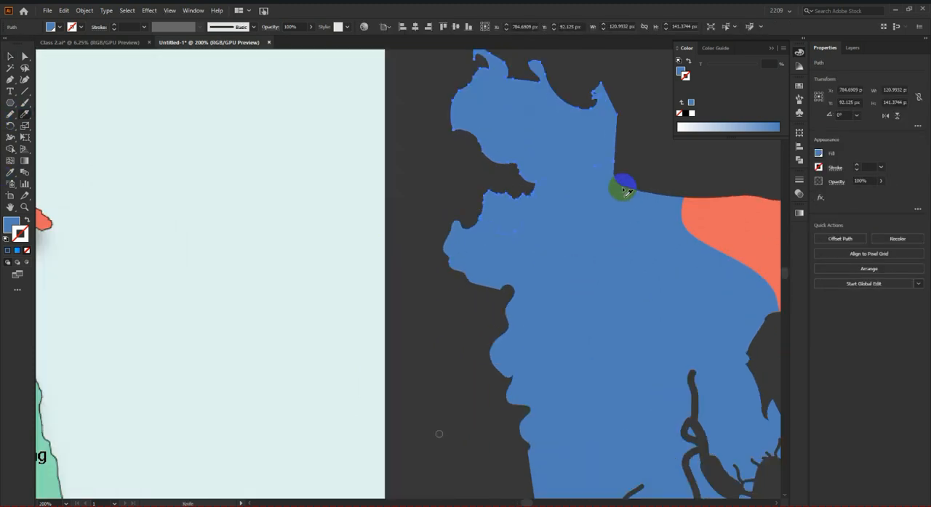
{"action": "scroll", "coordinate": [640, 169], "scroll_direction": "down", "scroll_amount": 2}
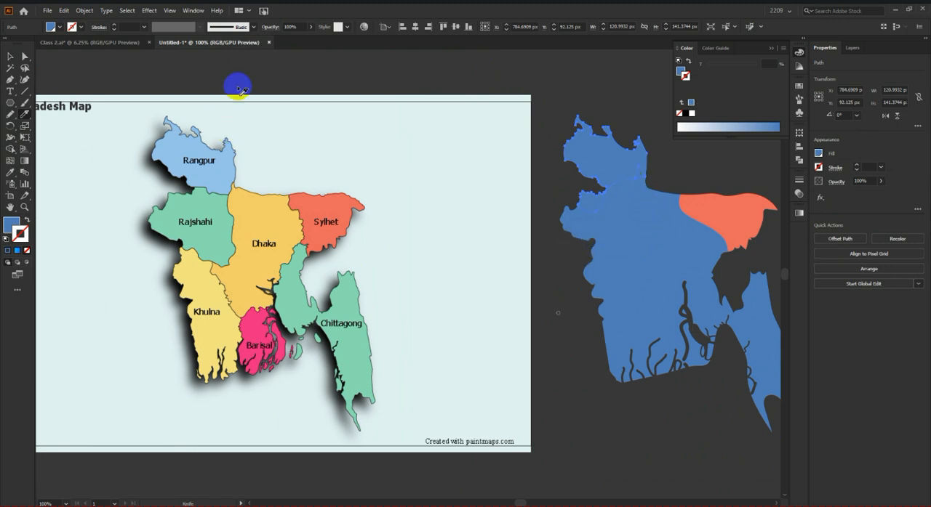
{"action": "left_click", "coordinate": [11, 56]}
{"action": "left_click", "coordinate": [600, 234]}
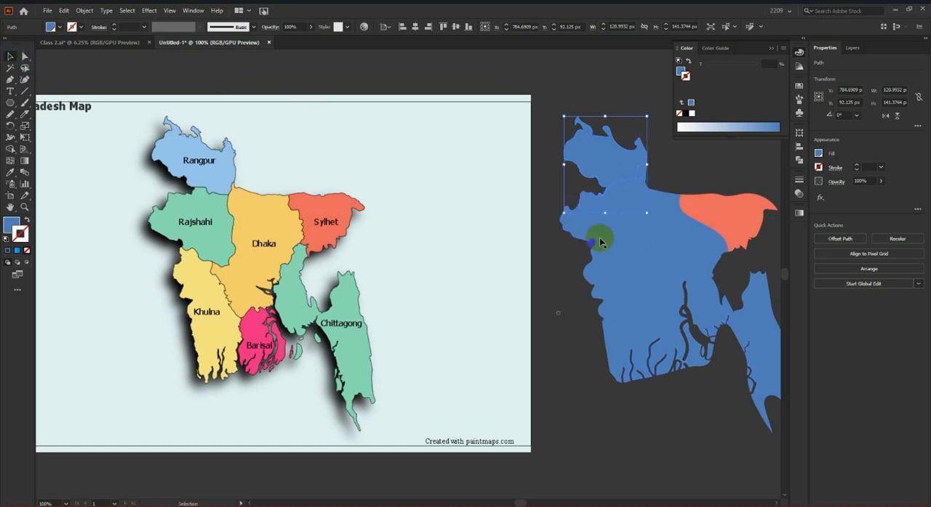
{"action": "left_click", "coordinate": [25, 114]}
{"action": "scroll", "coordinate": [573, 196], "scroll_direction": "up", "scroll_amount": 2}
{"action": "mouse_move", "coordinate": [588, 349]}
{"action": "left_mouse_down"}
{"action": "mouse_move", "coordinate": [630, 339]}
{"action": "mouse_move", "coordinate": [666, 318]}
{"action": "left_mouse_up"}
{"action": "left_click_drag", "start_coordinate": [738, 187], "coordinate": [740, 186]}
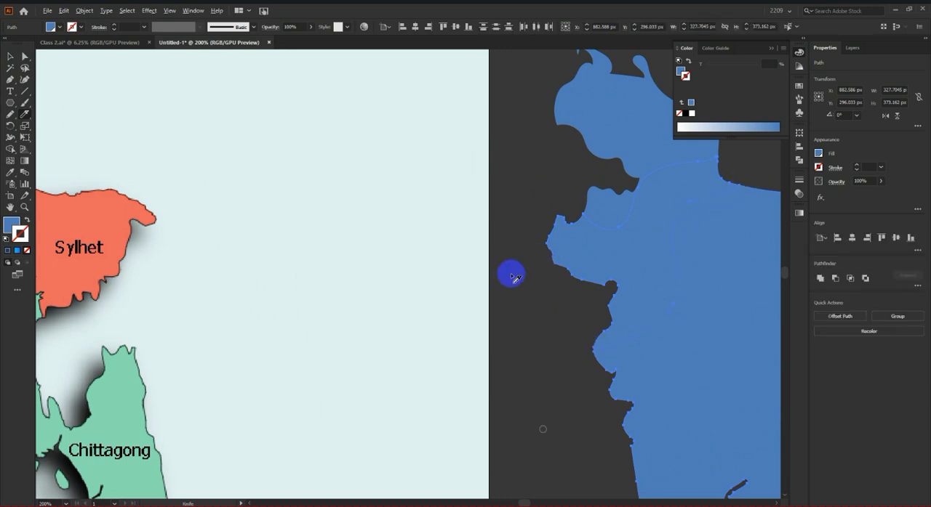
{"action": "scroll", "coordinate": [502, 286], "scroll_direction": "down", "scroll_amount": 2}
Step: Fill the cut Rajshahi piece with the green sampled from Rajshahi on the reference map, and deselect it
{"action": "left_click", "coordinate": [10, 57]}
{"action": "left_click", "coordinate": [391, 132]}
{"action": "left_click", "coordinate": [573, 274]}
{"action": "left_click", "coordinate": [10, 173]}
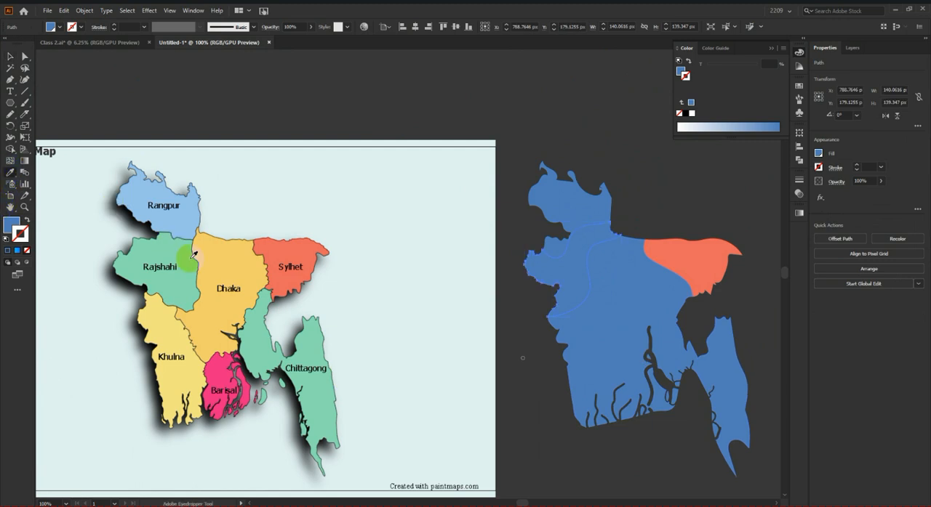
{"action": "left_click", "coordinate": [169, 253]}
{"action": "left_click", "coordinate": [10, 57]}
{"action": "left_click", "coordinate": [291, 92]}
Step: Compare the partly coloured map with the division borders on the reference map
{"action": "scroll", "coordinate": [592, 272], "scroll_direction": "down", "scroll_amount": 4}
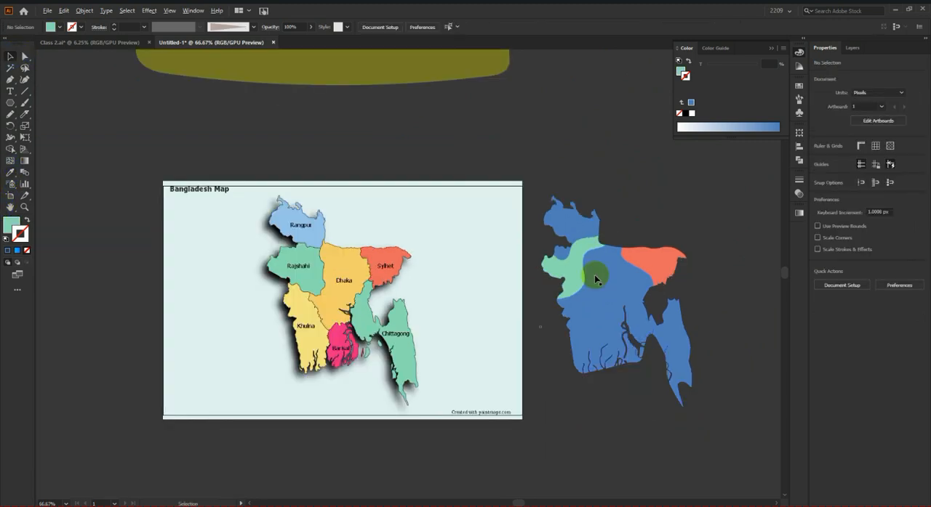
{"action": "scroll", "coordinate": [644, 295], "scroll_direction": "up", "scroll_amount": 3}
{"action": "scroll", "coordinate": [643, 294], "scroll_direction": "down", "scroll_amount": 2}
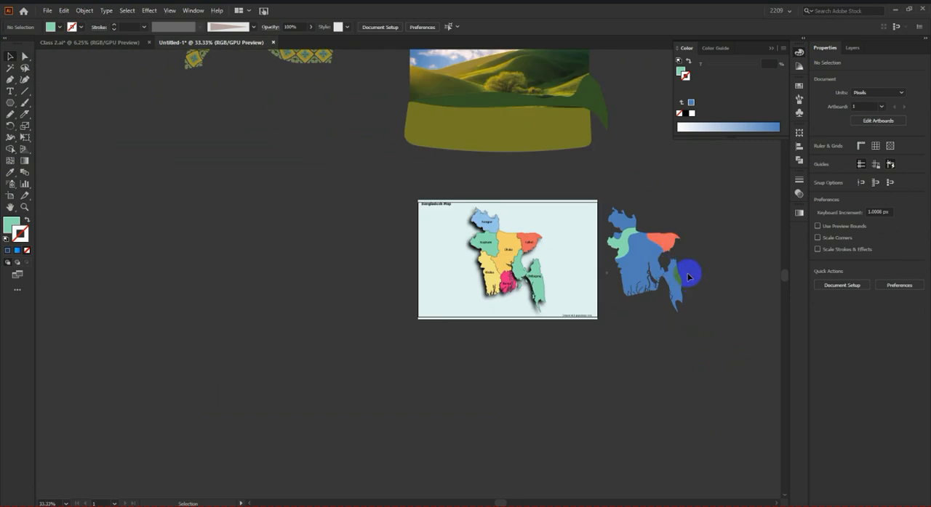
{"action": "scroll", "coordinate": [734, 250], "scroll_direction": "down", "scroll_amount": 1}
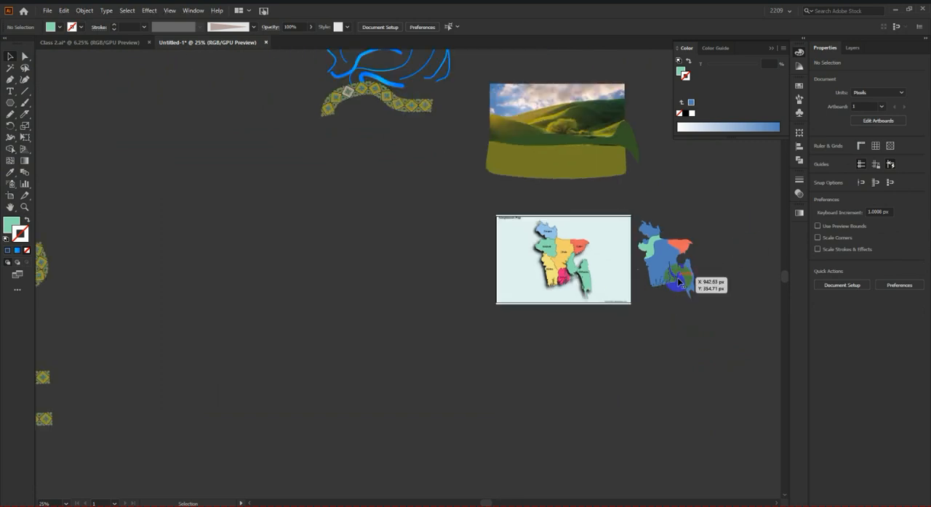
{"action": "scroll", "coordinate": [696, 287], "scroll_direction": "up", "scroll_amount": 1}
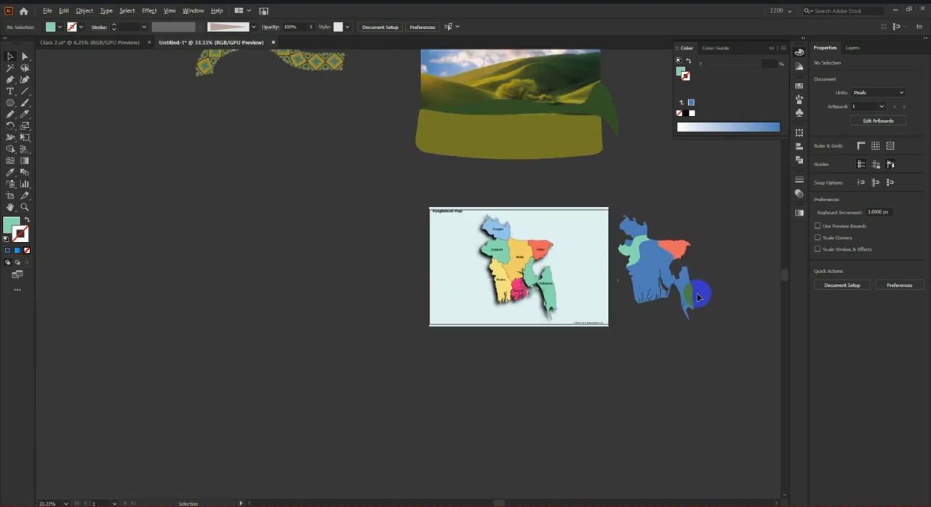
{"action": "scroll", "coordinate": [672, 309], "scroll_direction": "up", "scroll_amount": 1}
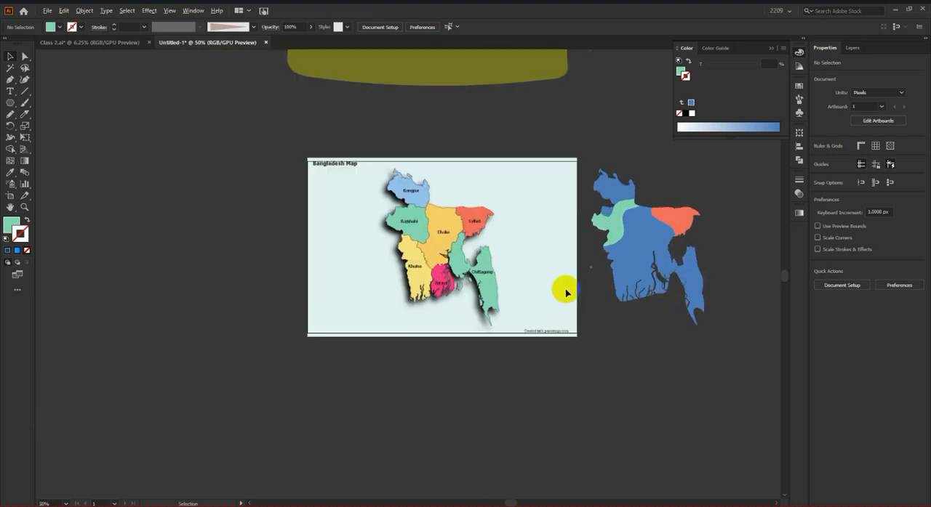
{"action": "scroll", "coordinate": [436, 250], "scroll_direction": "up", "scroll_amount": 1}
{"action": "scroll", "coordinate": [383, 229], "scroll_direction": "up", "scroll_amount": 3}
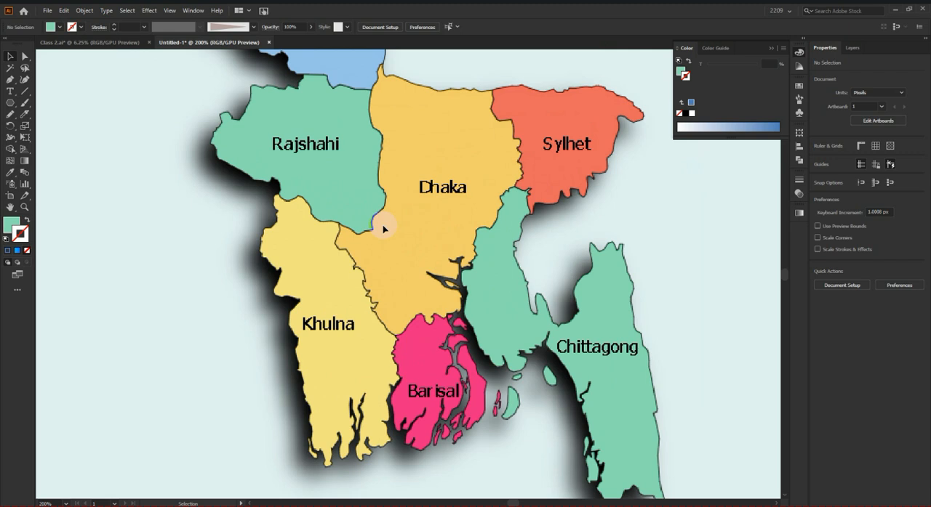
{"action": "scroll", "coordinate": [139, 229], "scroll_direction": "down", "scroll_amount": 4}
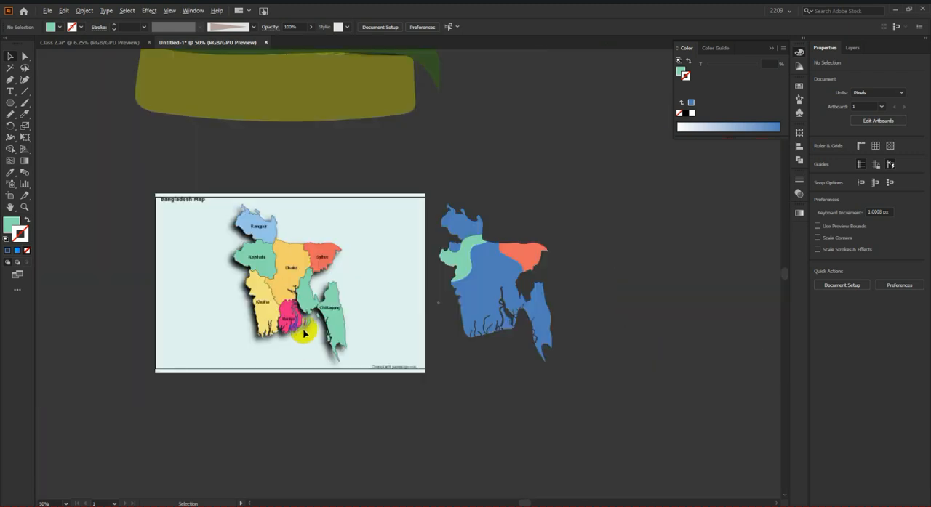
Step: Move the reference map image and the cut map together off the artboard so that it is empty
{"action": "left_click", "coordinate": [304, 334]}
{"action": "scroll", "coordinate": [375, 372], "scroll_direction": "down", "scroll_amount": 2}
{"action": "left_click_drag", "start_coordinate": [354, 337], "coordinate": [656, 337]}
{"action": "left_click_drag", "start_coordinate": [450, 349], "coordinate": [625, 247]}
{"action": "left_click", "coordinate": [679, 272]}
{"action": "scroll", "coordinate": [679, 277], "scroll_direction": "down", "scroll_amount": 1}
{"action": "scroll", "coordinate": [501, 351], "scroll_direction": "up", "scroll_amount": 4}
{"action": "scroll", "coordinate": [694, 305], "scroll_direction": "up", "scroll_amount": 2}
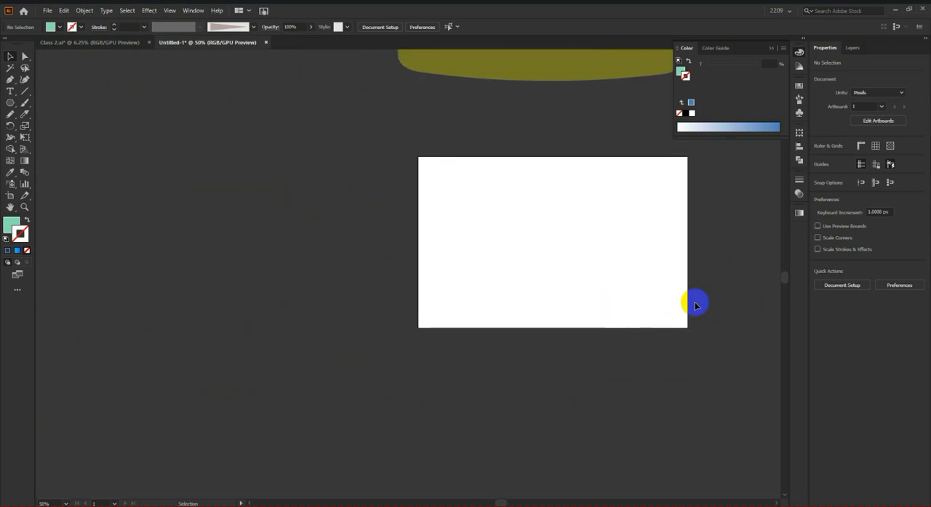
{"action": "left_click_drag", "start_coordinate": [698, 300], "coordinate": [631, 302]}
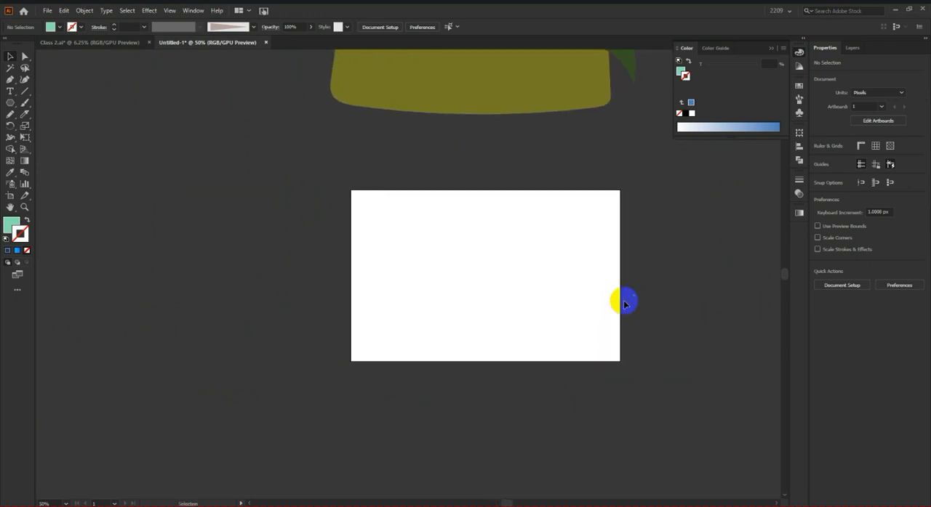
{"action": "scroll", "coordinate": [584, 314], "scroll_direction": "up", "scroll_amount": 1}
Step: Switch to Chrome and search Google Images for "Building" in a new browser tab
{"action": "left_click", "coordinate": [364, 503]}
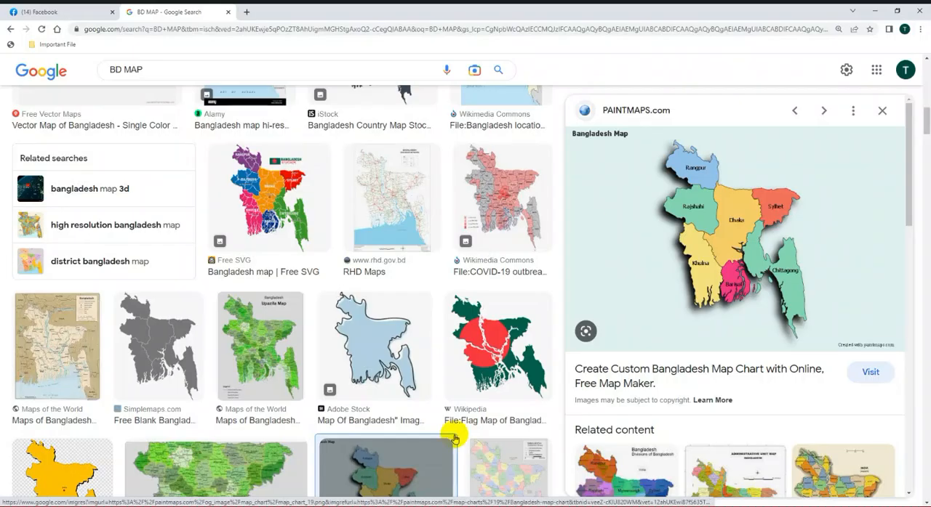
{"action": "left_click", "coordinate": [246, 11]}
{"action": "type", "text": "B"}
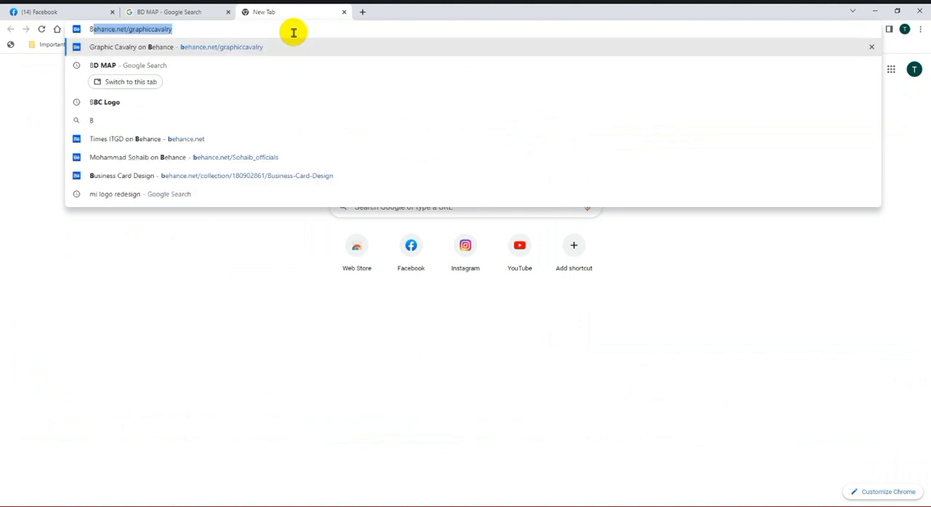
{"action": "type", "text": "uilding de"}
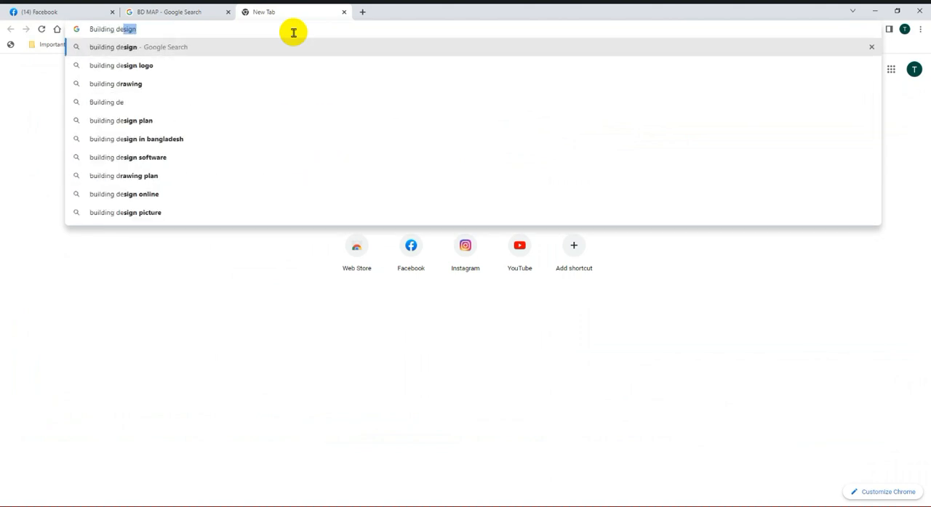
{"action": "key", "text": "BackSpace"}
{"action": "key", "text": "BackSpace"}
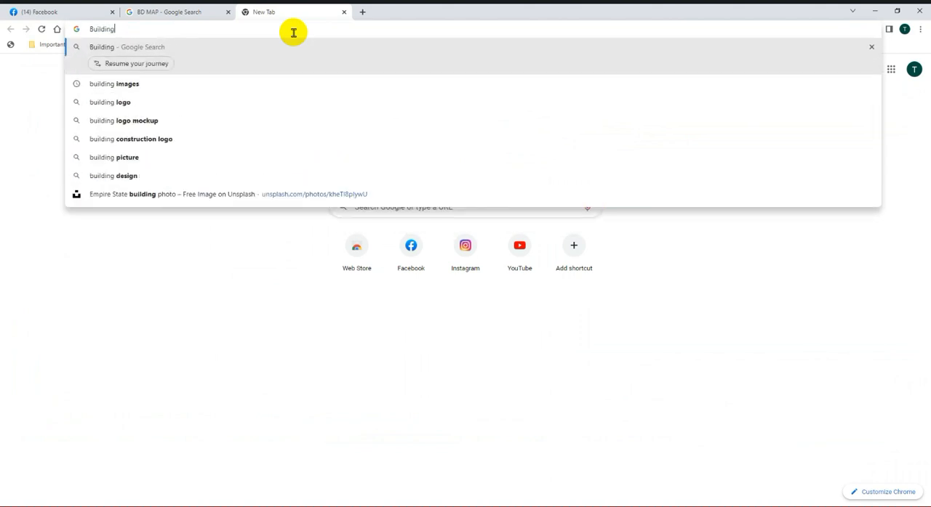
{"action": "key", "text": "Return"}
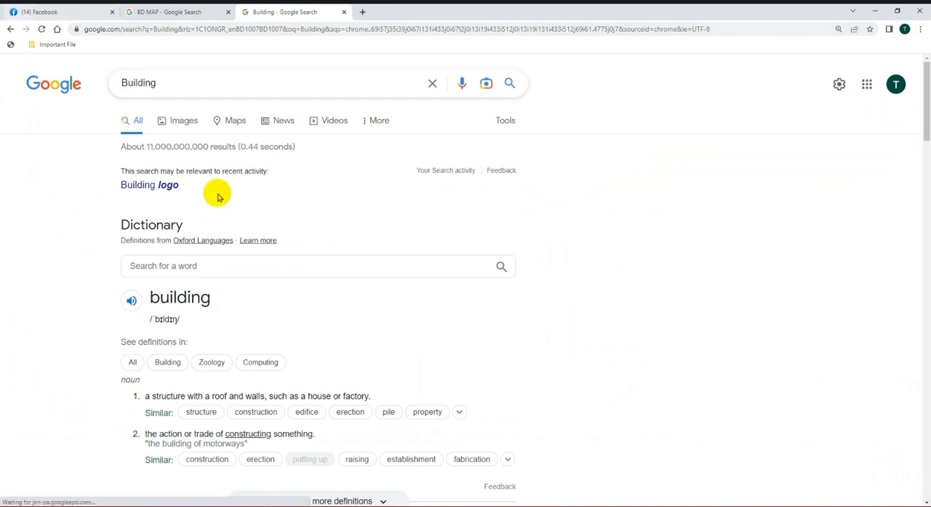
{"action": "left_click", "coordinate": [181, 123]}
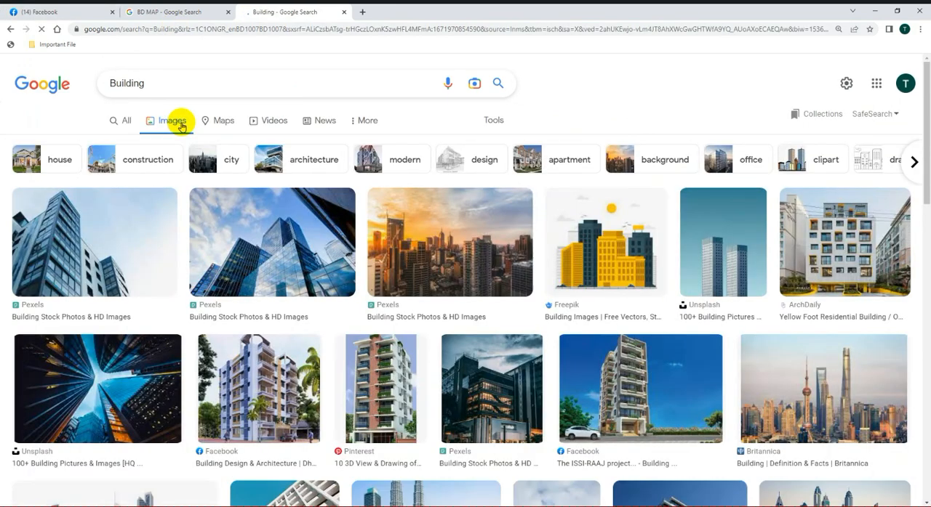
Step: Find the Architectural Digest photo of the glass-fronted Brooklyn building among the image results and copy it
{"action": "scroll", "coordinate": [592, 353], "scroll_direction": "down", "scroll_amount": 2}
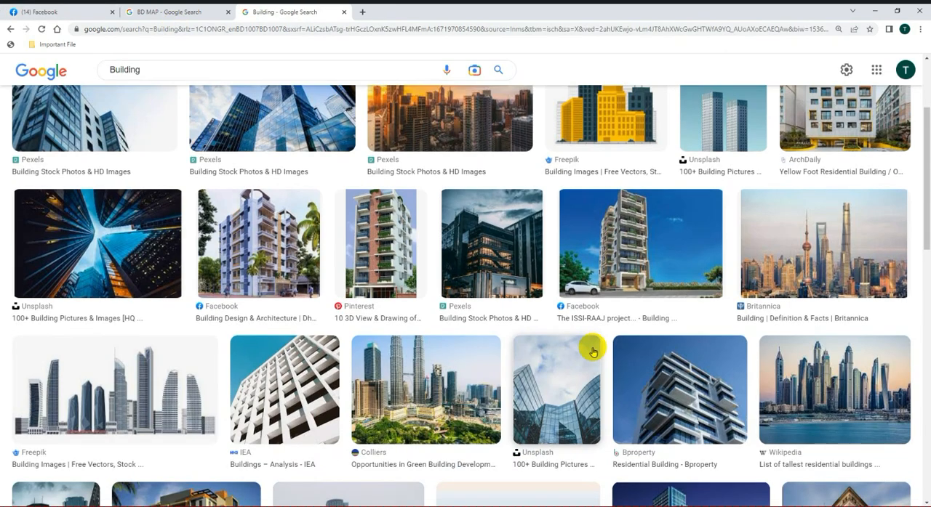
{"action": "scroll", "coordinate": [437, 349], "scroll_direction": "down", "scroll_amount": 4}
{"action": "scroll", "coordinate": [407, 349], "scroll_direction": "up", "scroll_amount": 2}
{"action": "scroll", "coordinate": [465, 349], "scroll_direction": "down", "scroll_amount": 3}
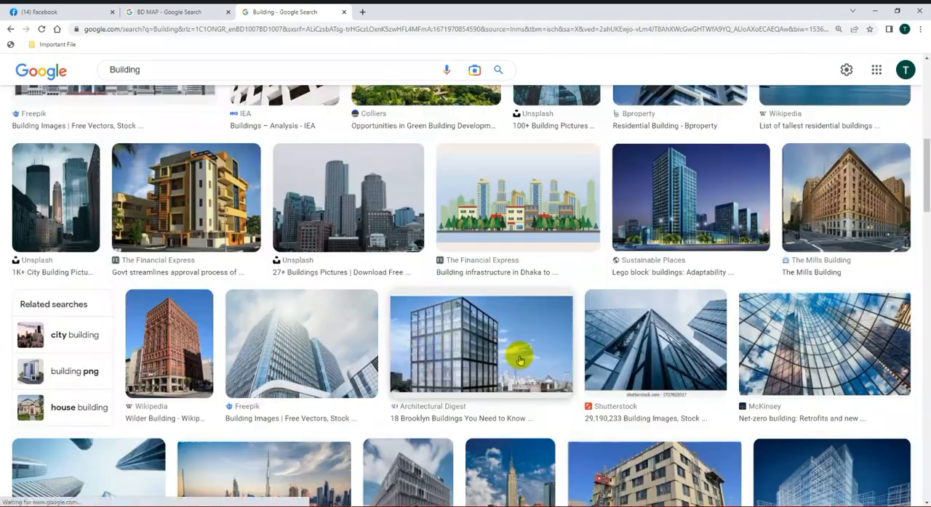
{"action": "scroll", "coordinate": [519, 360], "scroll_direction": "down", "scroll_amount": 3}
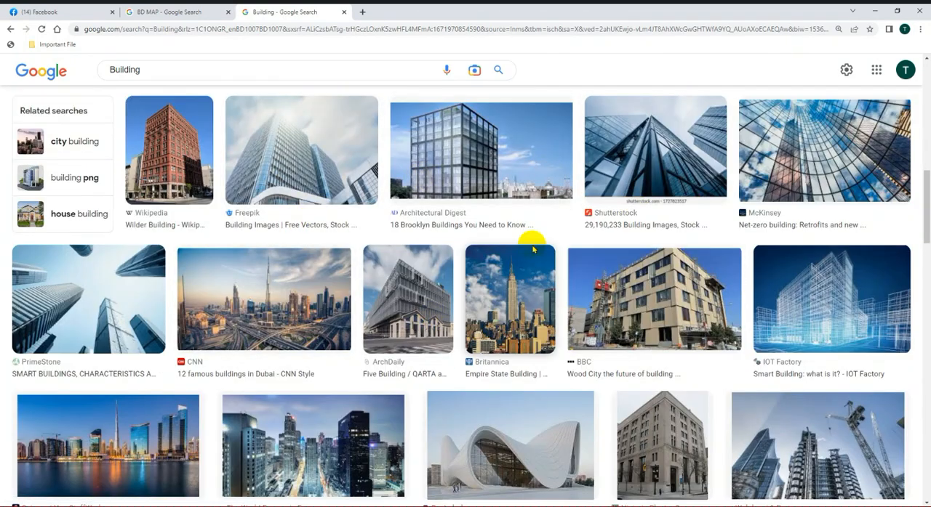
{"action": "left_click", "coordinate": [534, 190]}
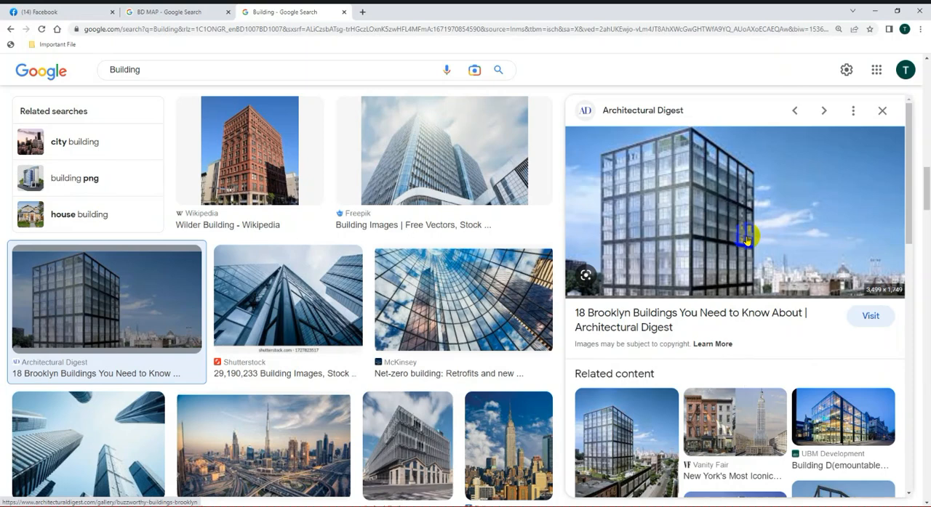
{"action": "right_click", "coordinate": [751, 195]}
{"action": "left_click", "coordinate": [791, 314]}
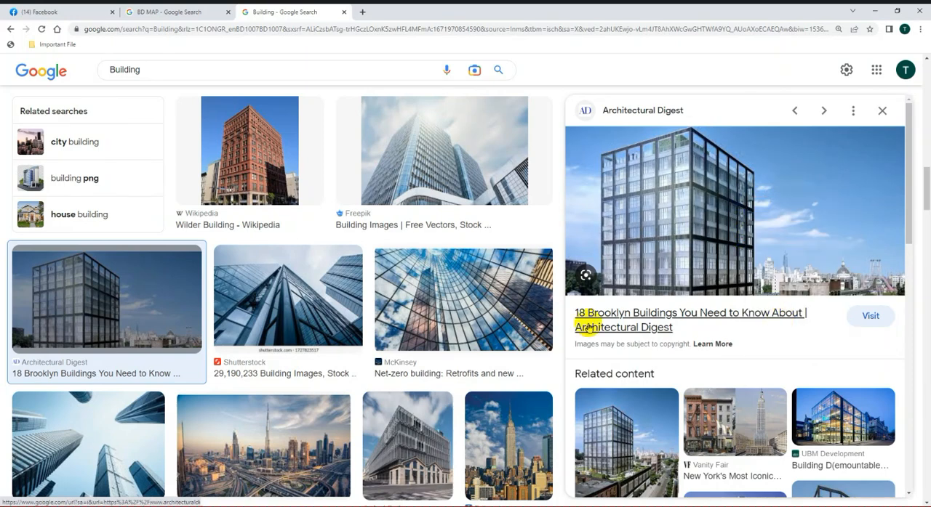
Step: Paste the building photo into the Illustrator document, scaled to about 793 × 397 px over the artboard, and lock it
{"action": "key", "text": "alt+Tab"}
{"action": "key", "text": "ctrl+v"}
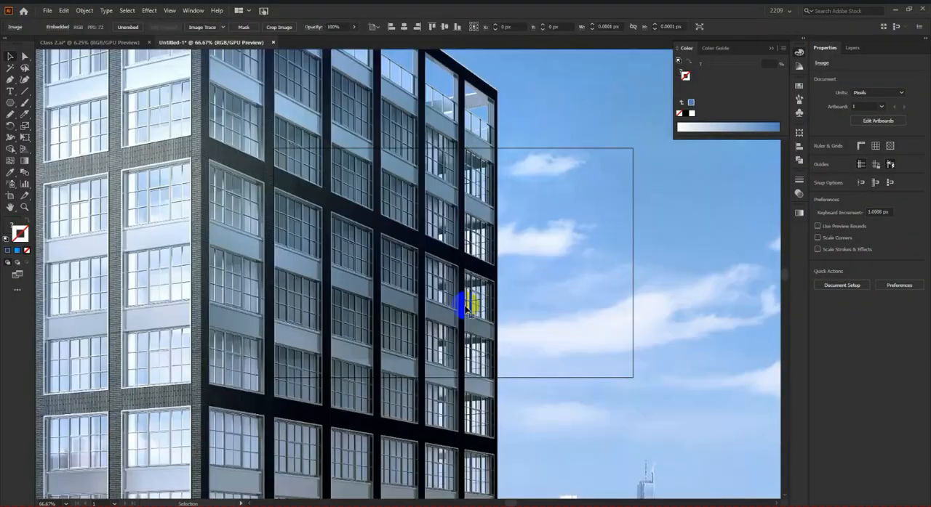
{"action": "scroll", "coordinate": [460, 351], "scroll_direction": "down", "scroll_amount": 3}
{"action": "left_click_drag", "start_coordinate": [740, 320], "coordinate": [511, 318]}
{"action": "scroll", "coordinate": [461, 315], "scroll_direction": "up", "scroll_amount": 2}
{"action": "left_click_drag", "start_coordinate": [425, 325], "coordinate": [459, 319]}
{"action": "scroll", "coordinate": [459, 318], "scroll_direction": "up", "scroll_amount": 3}
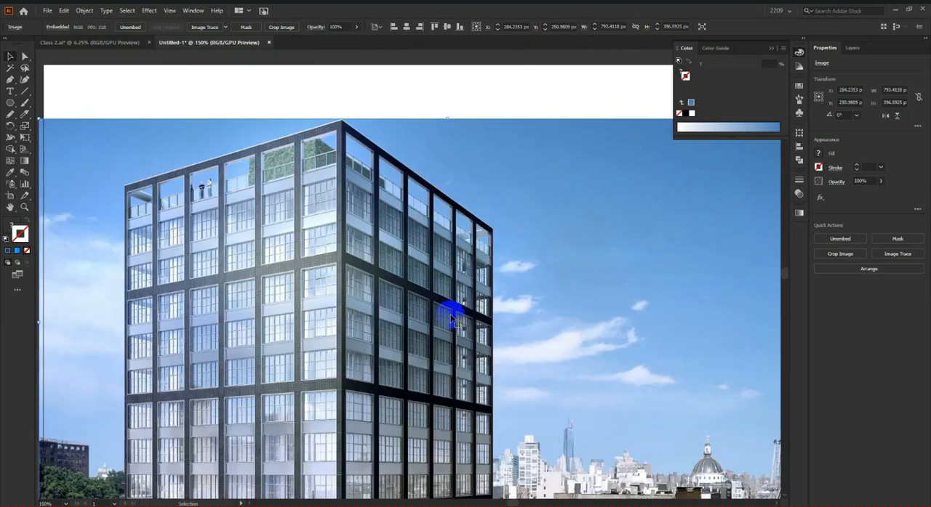
{"action": "scroll", "coordinate": [451, 314], "scroll_direction": "down", "scroll_amount": 2}
{"action": "key", "text": "ctrl+2"}
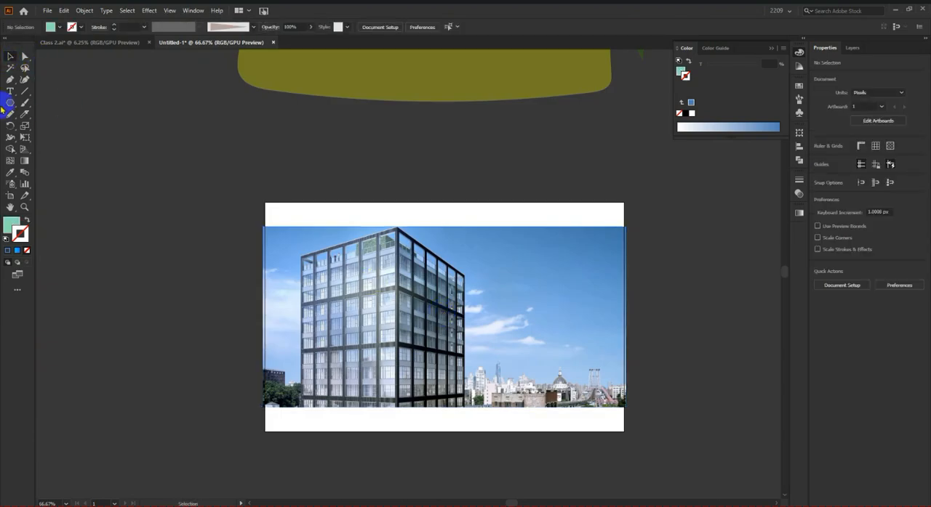
Step: Trace the building's upper roof edge with the Pen tool, from the far left corner over the front corner to the right end
{"action": "left_click", "coordinate": [10, 80]}
{"action": "scroll", "coordinate": [311, 301], "scroll_direction": "up", "scroll_amount": 5}
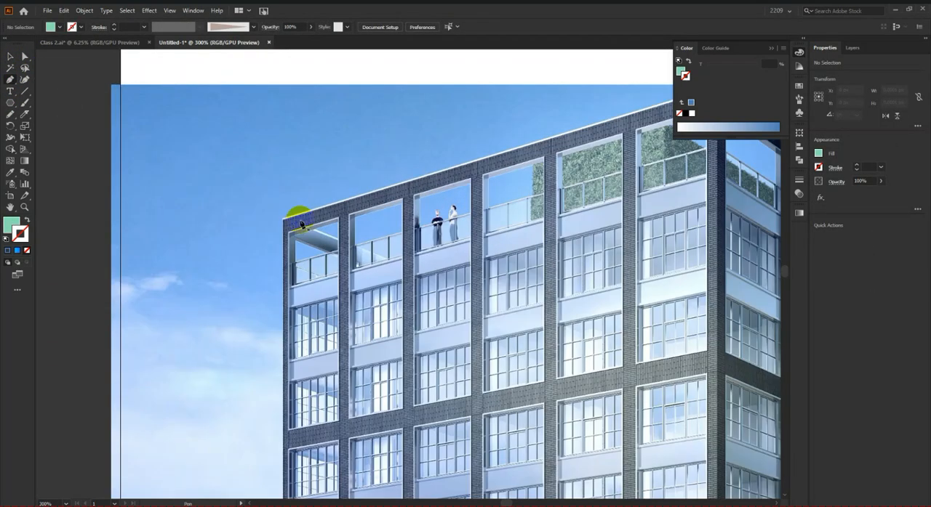
{"action": "left_click", "coordinate": [283, 220]}
{"action": "scroll", "coordinate": [284, 221], "scroll_direction": "down", "scroll_amount": 1}
{"action": "scroll", "coordinate": [628, 148], "scroll_direction": "up", "scroll_amount": 1}
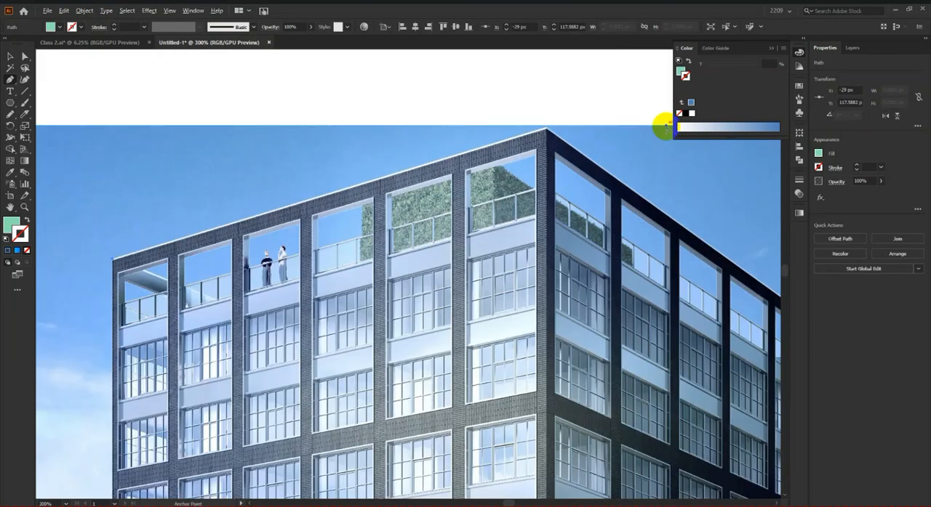
{"action": "scroll", "coordinate": [612, 128], "scroll_direction": "up", "scroll_amount": 3}
{"action": "left_click", "coordinate": [439, 141]}
{"action": "scroll", "coordinate": [440, 141], "scroll_direction": "down", "scroll_amount": 2}
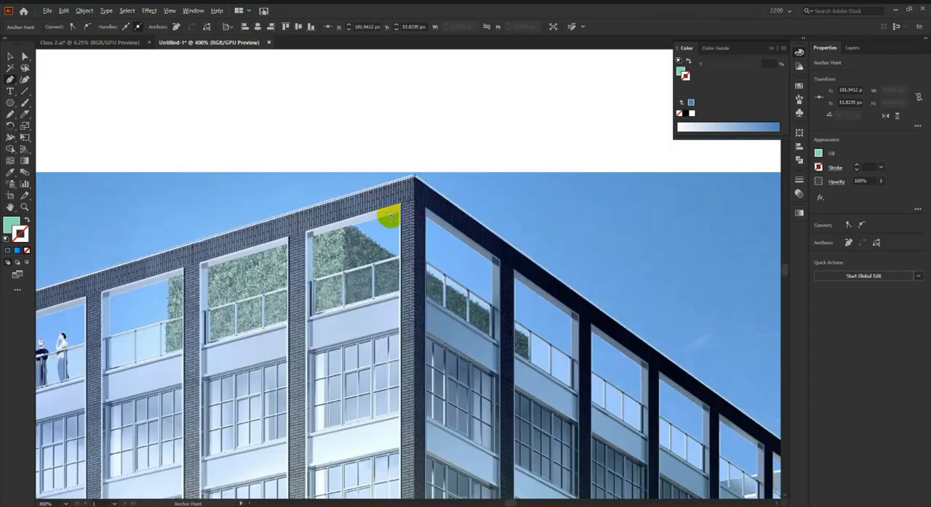
{"action": "scroll", "coordinate": [716, 385], "scroll_direction": "up", "scroll_amount": 3}
{"action": "scroll", "coordinate": [717, 385], "scroll_direction": "down", "scroll_amount": 2}
{"action": "scroll", "coordinate": [662, 428], "scroll_direction": "up", "scroll_amount": 2}
{"action": "left_click", "coordinate": [616, 411]}
{"action": "scroll", "coordinate": [623, 445], "scroll_direction": "down", "scroll_amount": 2}
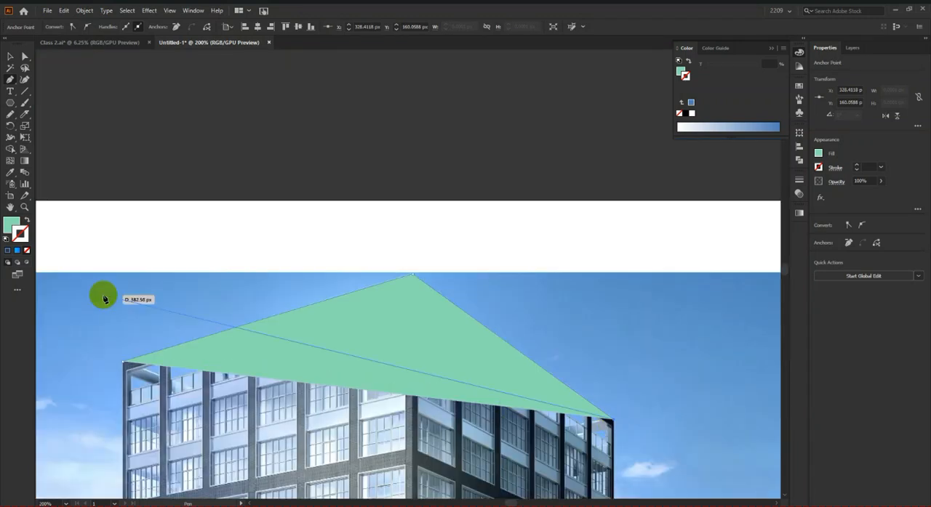
Step: Remove the fill from the roof path and place its next anchor point just below the right end of the roof edge
{"action": "left_click", "coordinate": [29, 250]}
{"action": "scroll", "coordinate": [494, 297], "scroll_direction": "down", "scroll_amount": 1}
{"action": "scroll", "coordinate": [567, 363], "scroll_direction": "up", "scroll_amount": 2}
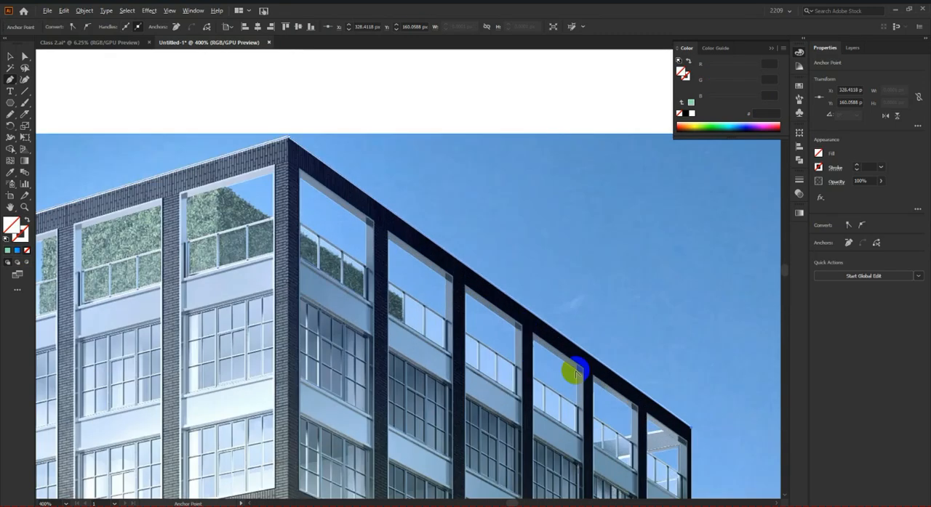
{"action": "scroll", "coordinate": [709, 447], "scroll_direction": "up", "scroll_amount": 3}
{"action": "scroll", "coordinate": [658, 435], "scroll_direction": "down", "scroll_amount": 3}
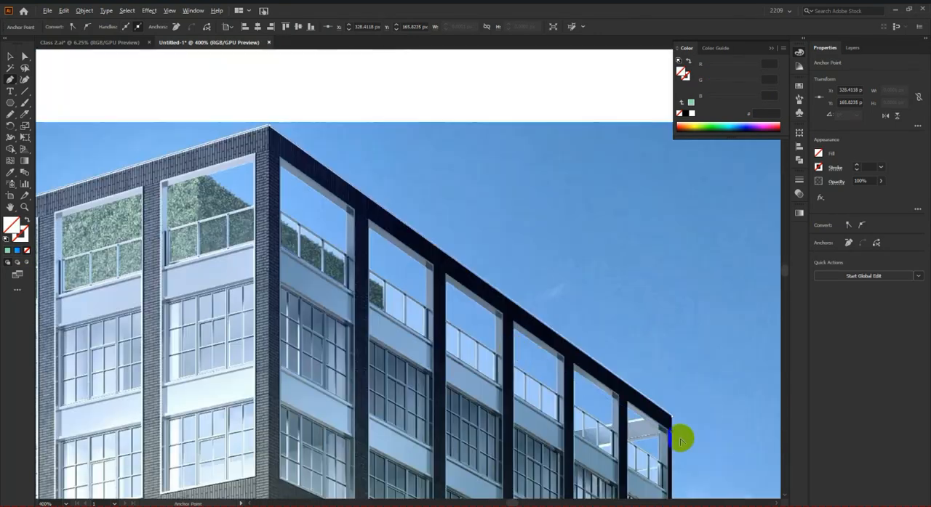
Step: Trace back along the roof band's lower edge, close the outline at the left corner and give it a 1 pt mint green stroke (#87DBB2)
{"action": "scroll", "coordinate": [284, 162], "scroll_direction": "up", "scroll_amount": 3}
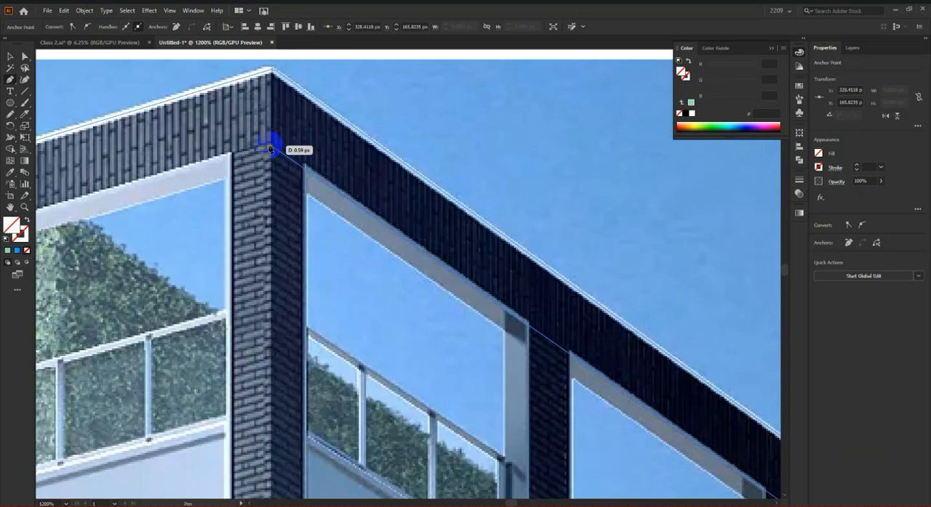
{"action": "scroll", "coordinate": [240, 157], "scroll_direction": "down", "scroll_amount": 3}
{"action": "scroll", "coordinate": [150, 337], "scroll_direction": "up", "scroll_amount": 4}
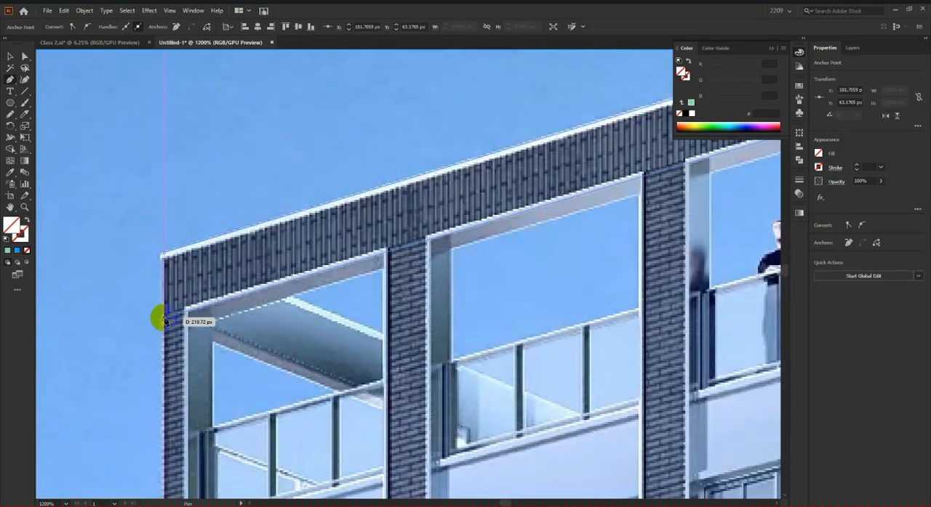
{"action": "left_click", "coordinate": [167, 254]}
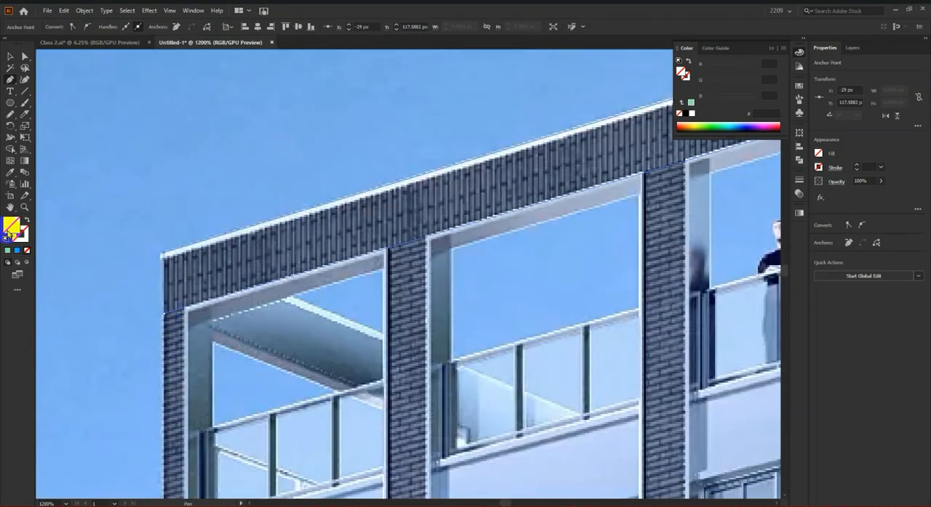
{"action": "left_click", "coordinate": [8, 250]}
{"action": "scroll", "coordinate": [307, 291], "scroll_direction": "down", "scroll_amount": 5}
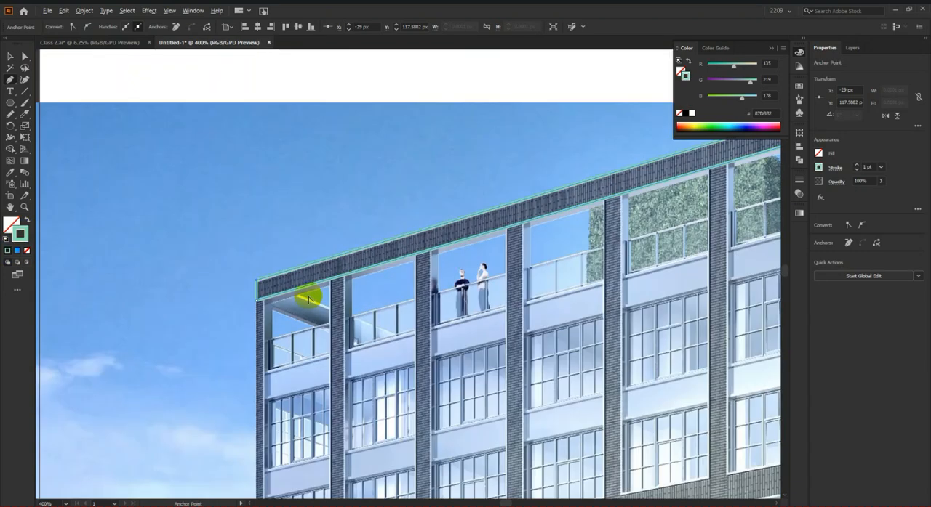
Step: Outline the leftmost ground-row window with the Pen tool as a closed four-cornered path ending at the photo's lower edge
{"action": "scroll", "coordinate": [424, 267], "scroll_direction": "down", "scroll_amount": 3}
{"action": "scroll", "coordinate": [357, 296], "scroll_direction": "up", "scroll_amount": 4}
{"action": "scroll", "coordinate": [465, 411], "scroll_direction": "down", "scroll_amount": 1}
{"action": "scroll", "coordinate": [464, 426], "scroll_direction": "up", "scroll_amount": 3}
{"action": "scroll", "coordinate": [450, 433], "scroll_direction": "up", "scroll_amount": 3}
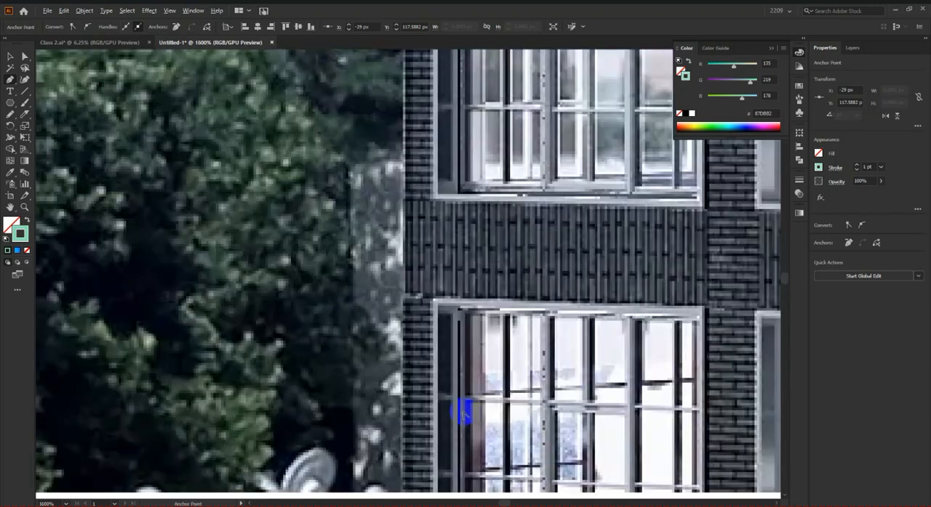
{"action": "scroll", "coordinate": [461, 410], "scroll_direction": "down", "scroll_amount": 2}
{"action": "left_click", "coordinate": [686, 247]}
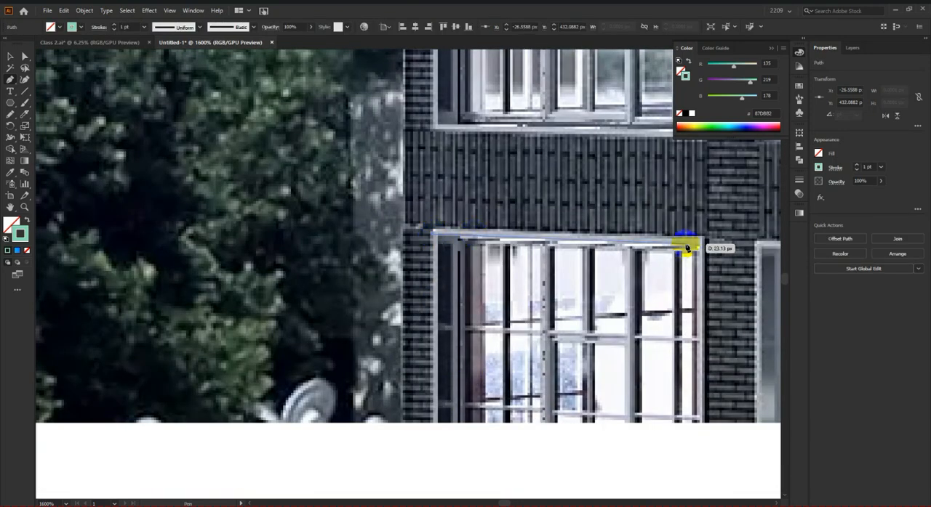
{"action": "left_click", "coordinate": [704, 243]}
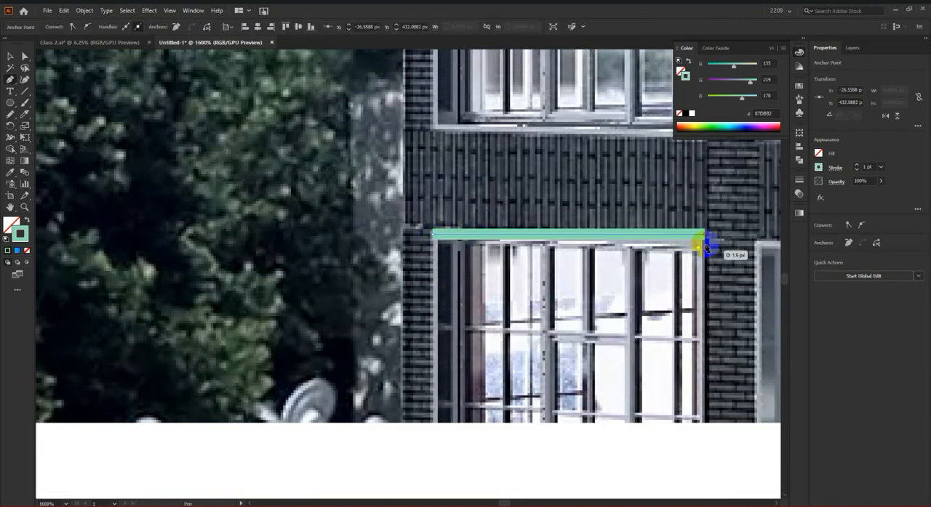
{"action": "left_click", "coordinate": [704, 424]}
{"action": "left_click", "coordinate": [433, 424]}
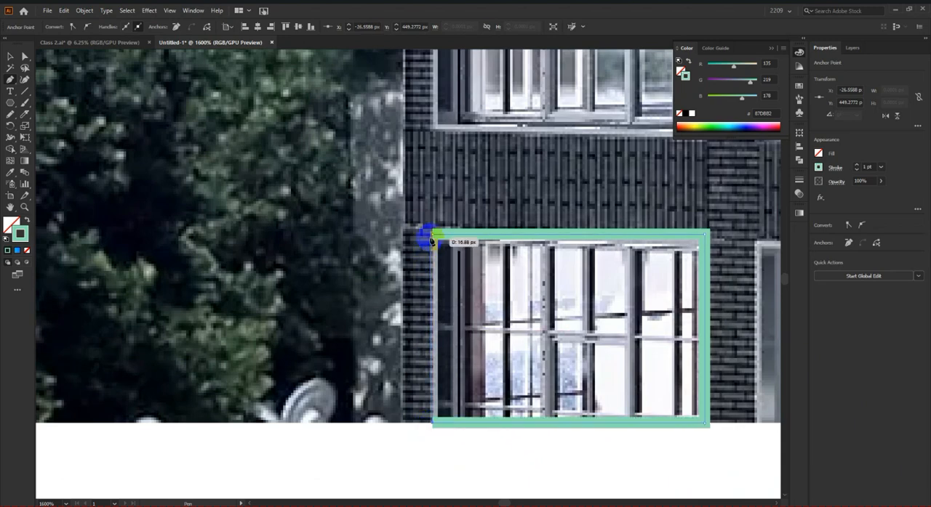
{"action": "left_click", "coordinate": [432, 235]}
Step: Outline the second ground-row window with a closed four-cornered Pen path down to the photo's lower edge
{"action": "scroll", "coordinate": [332, 293], "scroll_direction": "down", "scroll_amount": 3}
{"action": "scroll", "coordinate": [525, 317], "scroll_direction": "up", "scroll_amount": 2}
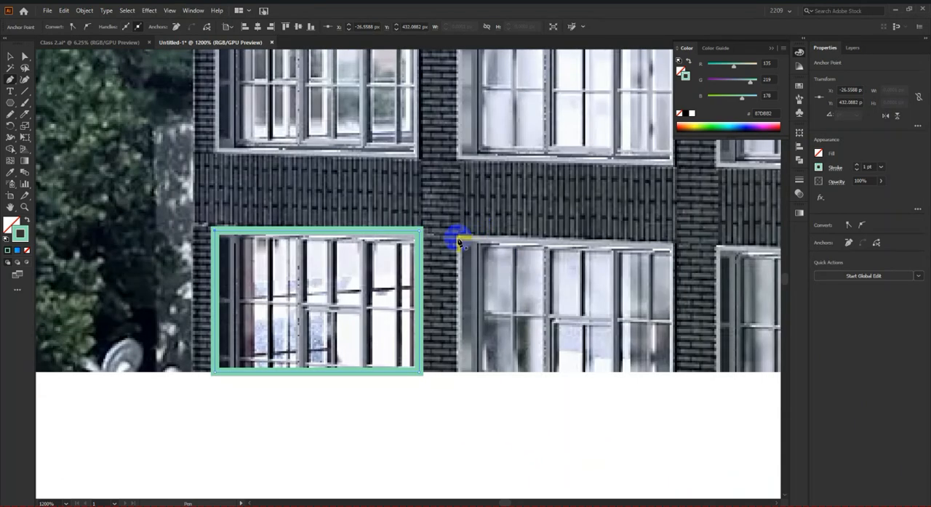
{"action": "left_click", "coordinate": [458, 240]}
{"action": "left_click", "coordinate": [667, 251]}
{"action": "left_click", "coordinate": [671, 248]}
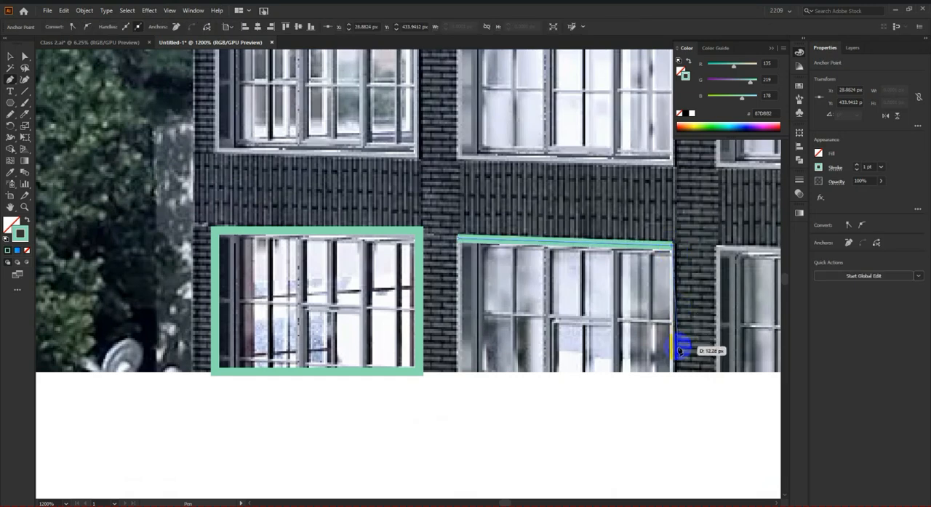
{"action": "left_click", "coordinate": [673, 373]}
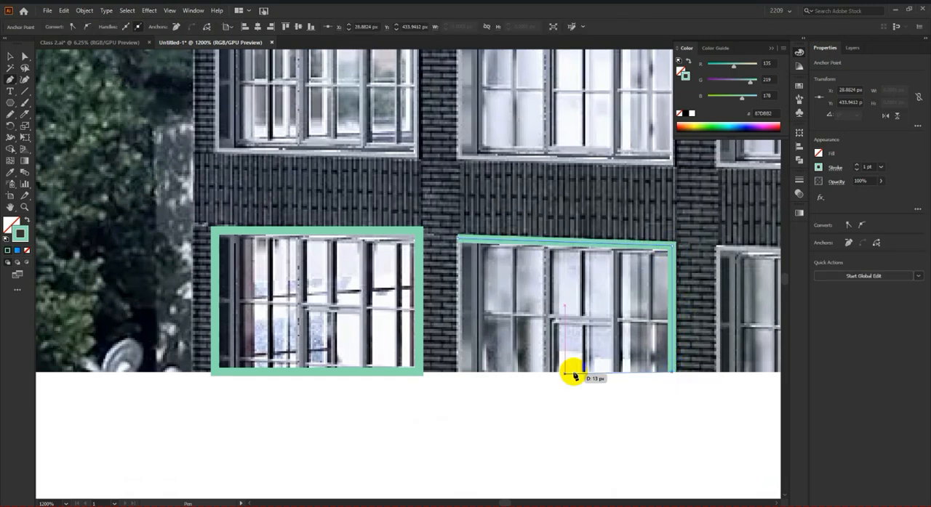
{"action": "left_click", "coordinate": [459, 374]}
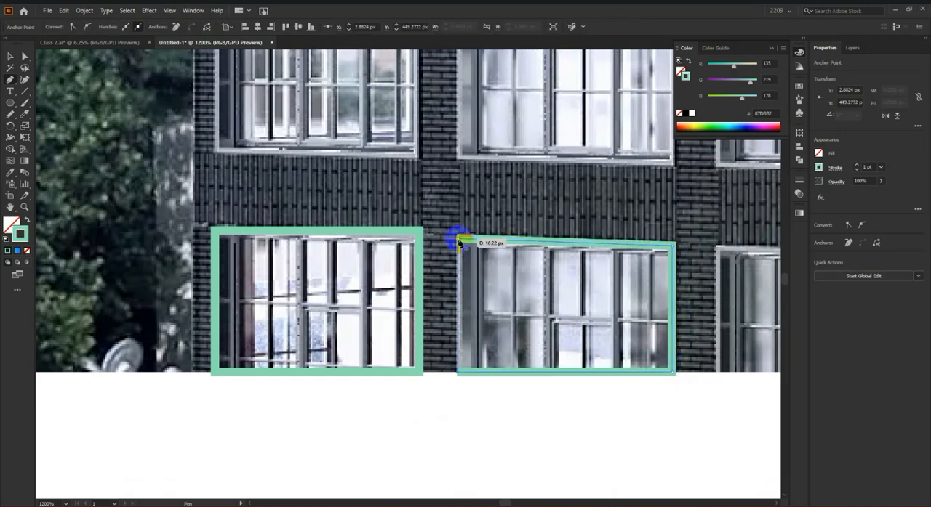
{"action": "left_click", "coordinate": [458, 239]}
Step: Begin a Pen outline of the brick column between the first two window bays, running from the roof band down to the photo's lower edge
{"action": "scroll", "coordinate": [480, 312], "scroll_direction": "down", "scroll_amount": 3}
{"action": "scroll", "coordinate": [469, 218], "scroll_direction": "up", "scroll_amount": 5}
{"action": "scroll", "coordinate": [481, 149], "scroll_direction": "down", "scroll_amount": 2}
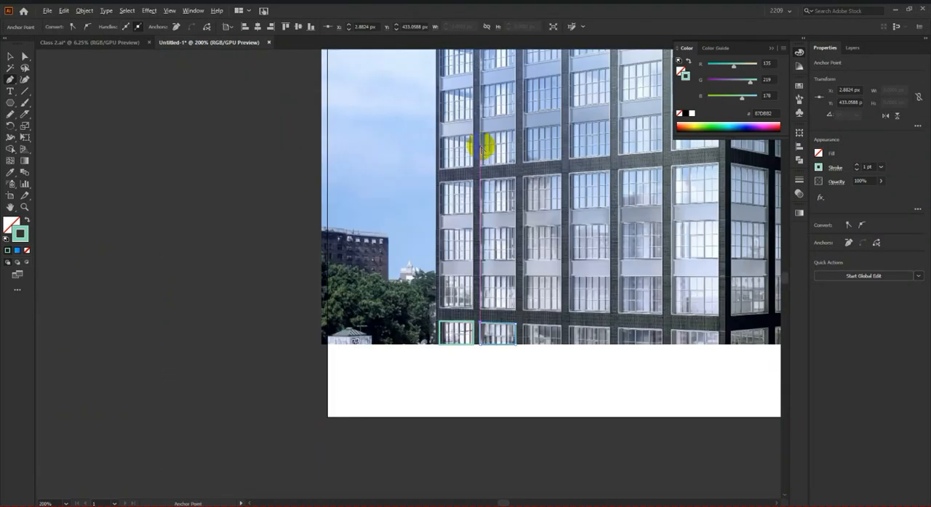
{"action": "scroll", "coordinate": [481, 149], "scroll_direction": "up", "scroll_amount": 3}
{"action": "scroll", "coordinate": [473, 104], "scroll_direction": "up", "scroll_amount": 2}
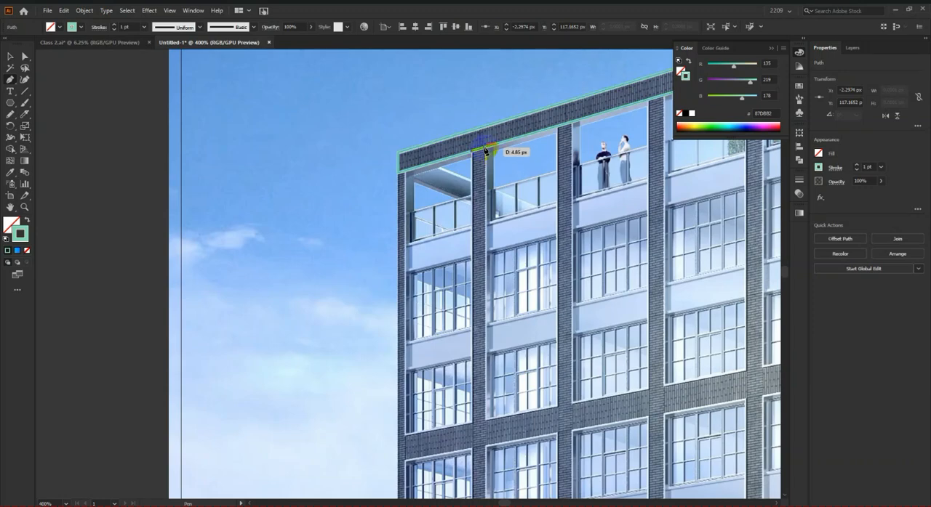
{"action": "scroll", "coordinate": [526, 251], "scroll_direction": "down", "scroll_amount": 5}
{"action": "scroll", "coordinate": [526, 250], "scroll_direction": "up", "scroll_amount": 10}
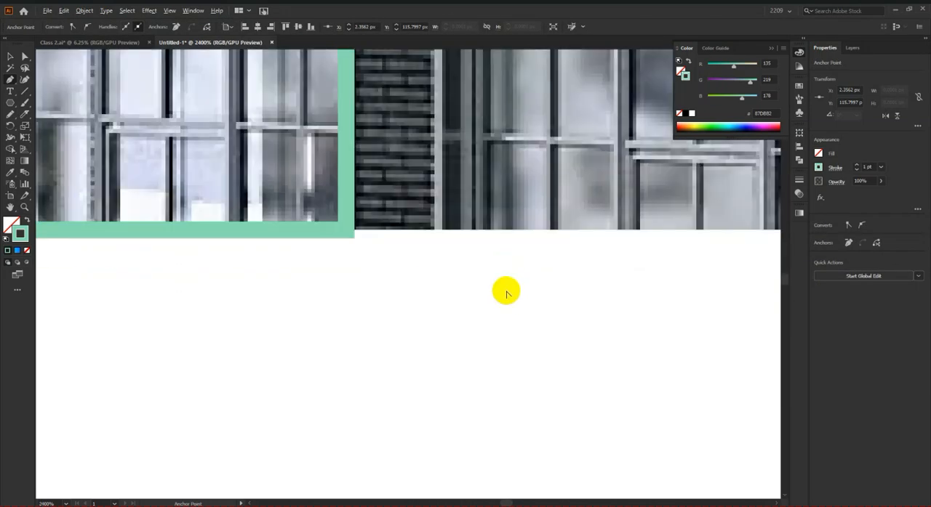
{"action": "left_click", "coordinate": [442, 233]}
{"action": "scroll", "coordinate": [492, 319], "scroll_direction": "down", "scroll_amount": 10}
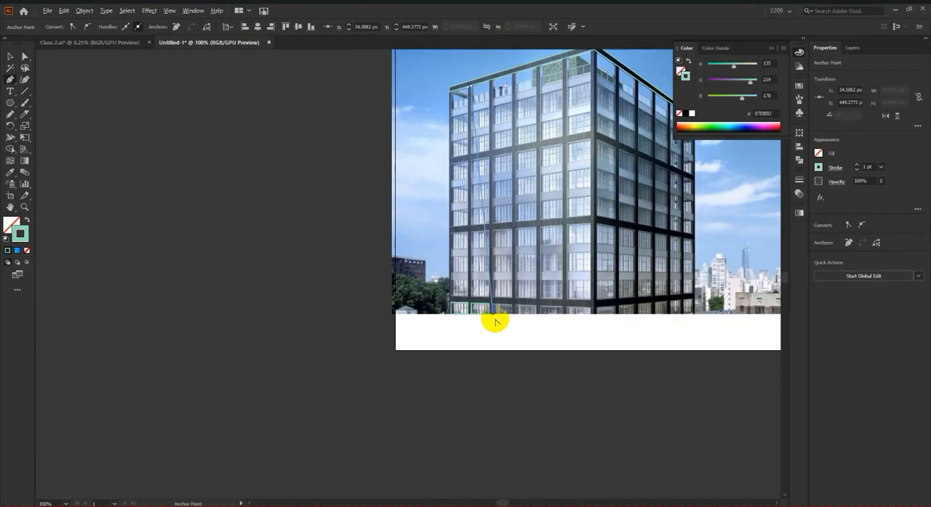
{"action": "scroll", "coordinate": [481, 316], "scroll_direction": "up", "scroll_amount": 10}
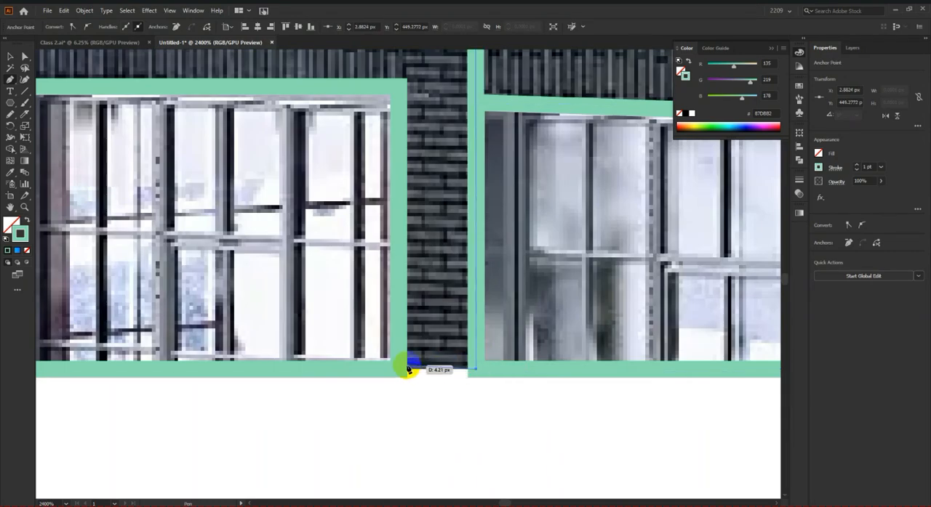
Step: Complete the brick column's outline across its base and up its left side, closing it beneath the roof band
{"action": "left_click", "coordinate": [394, 370]}
{"action": "scroll", "coordinate": [429, 379], "scroll_direction": "down", "scroll_amount": 1}
{"action": "scroll", "coordinate": [434, 312], "scroll_direction": "down", "scroll_amount": 5}
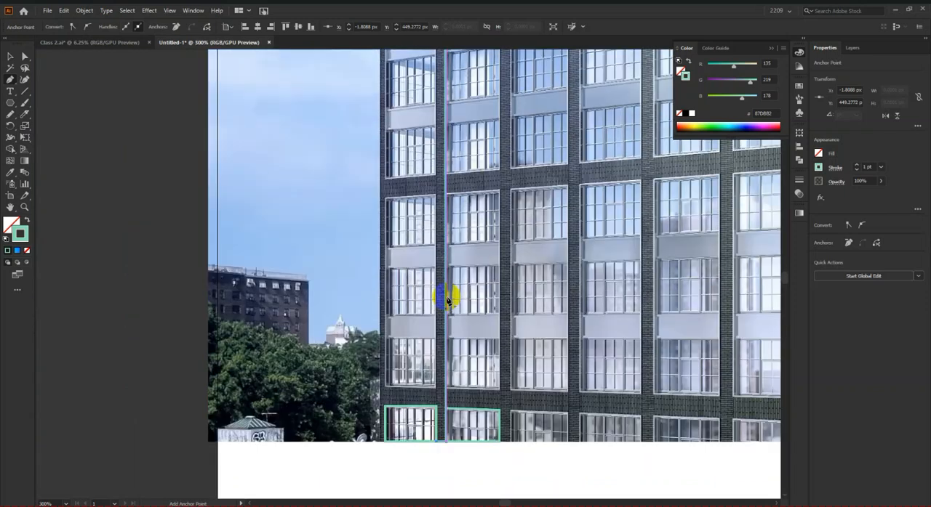
{"action": "scroll", "coordinate": [449, 269], "scroll_direction": "up", "scroll_amount": 9}
{"action": "scroll", "coordinate": [440, 118], "scroll_direction": "up", "scroll_amount": 3}
{"action": "scroll", "coordinate": [439, 113], "scroll_direction": "up", "scroll_amount": 4}
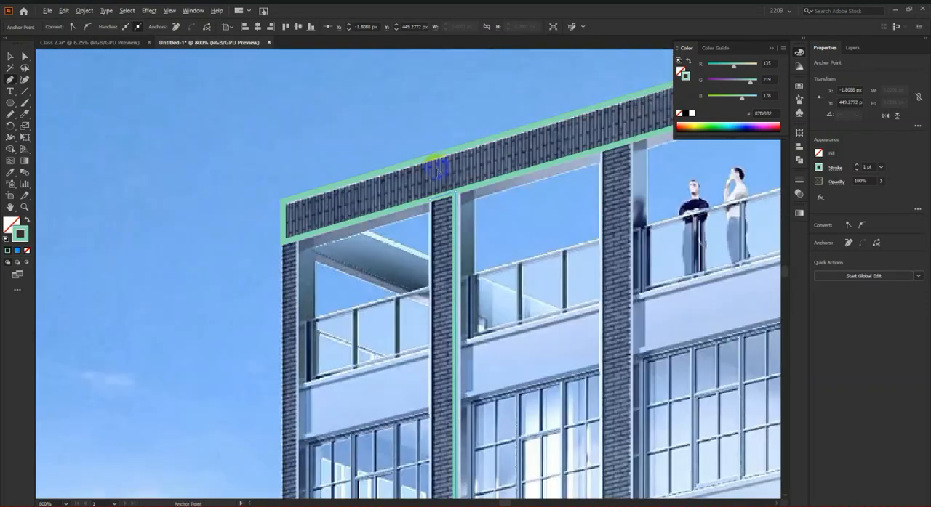
{"action": "left_click", "coordinate": [431, 220]}
{"action": "scroll", "coordinate": [432, 220], "scroll_direction": "down", "scroll_amount": 9}
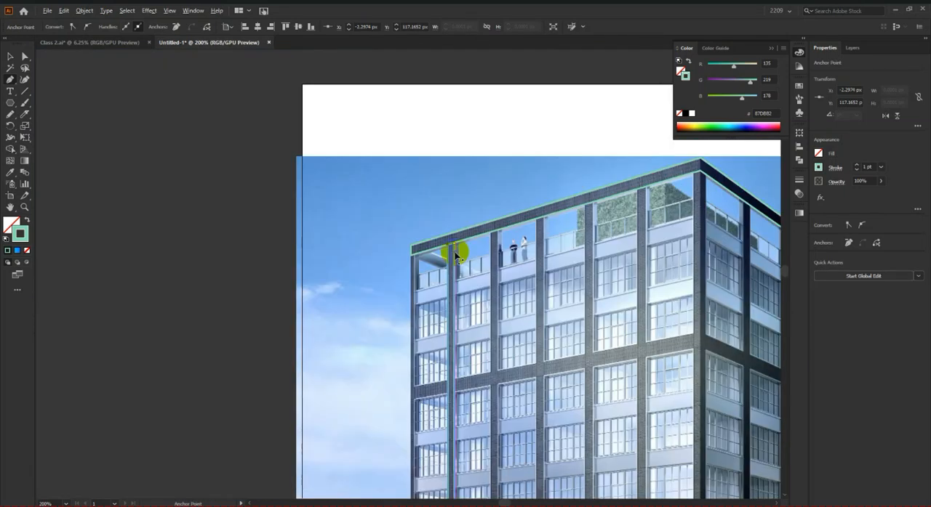
Step: Unlock the building photo and move it to the right off the artboard, leaving only the traced outlines there
{"action": "left_click", "coordinate": [289, 313]}
{"action": "left_click_drag", "start_coordinate": [702, 371], "coordinate": [430, 336]}
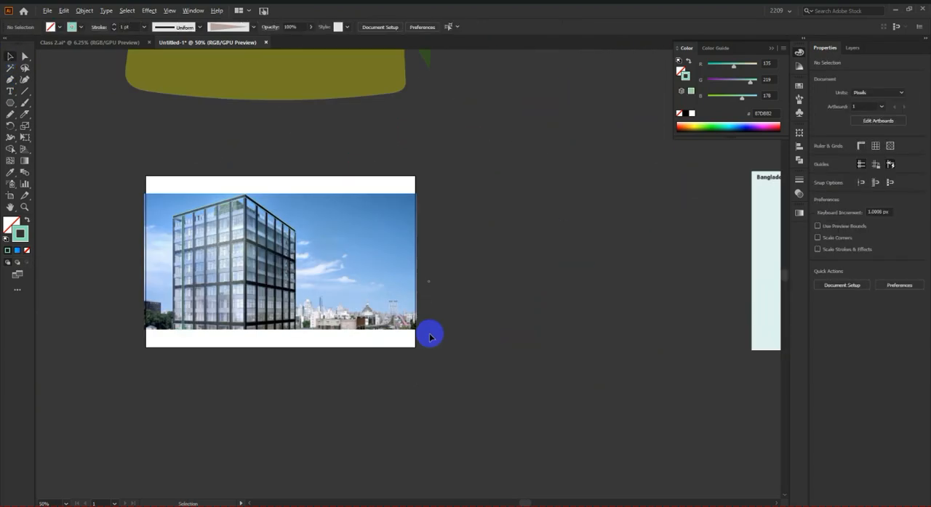
{"action": "left_click_drag", "start_coordinate": [353, 270], "coordinate": [620, 280]}
{"action": "scroll", "coordinate": [198, 217], "scroll_direction": "up", "scroll_amount": 2}
{"action": "scroll", "coordinate": [448, 196], "scroll_direction": "down", "scroll_amount": 2}
{"action": "scroll", "coordinate": [334, 251], "scroll_direction": "down", "scroll_amount": 3}
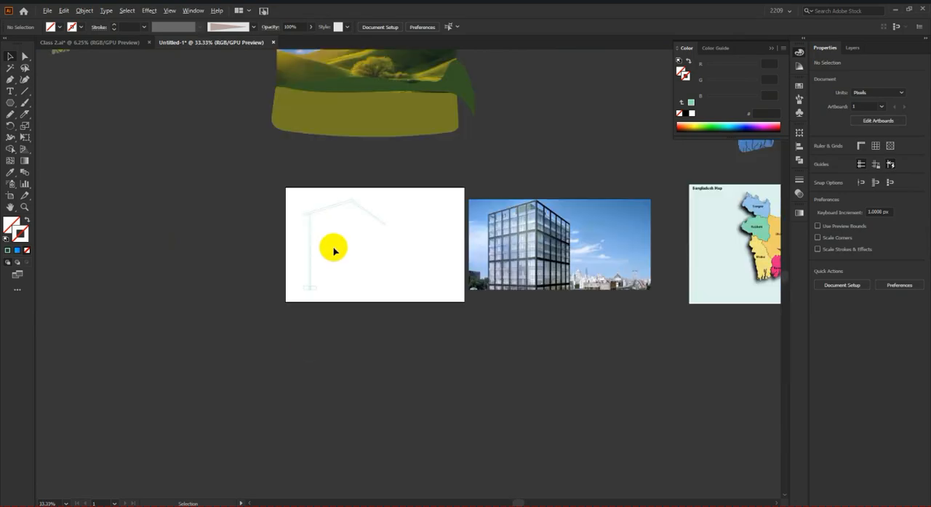
Step: Switch to Chrome and search Google Images for "Line art", looking over the image results
{"action": "left_click", "coordinate": [360, 506]}
{"action": "left_click_drag", "start_coordinate": [164, 70], "coordinate": [84, 69]}
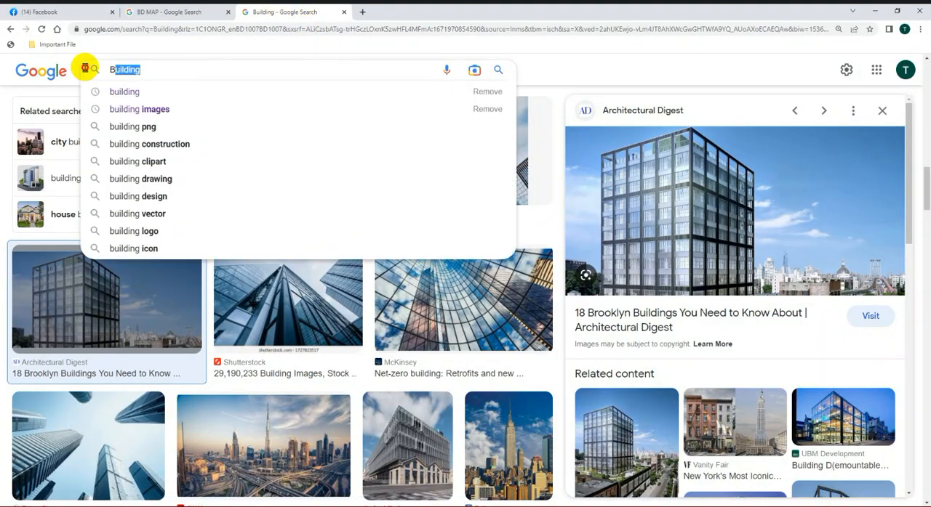
{"action": "type", "text": "Lyn"}
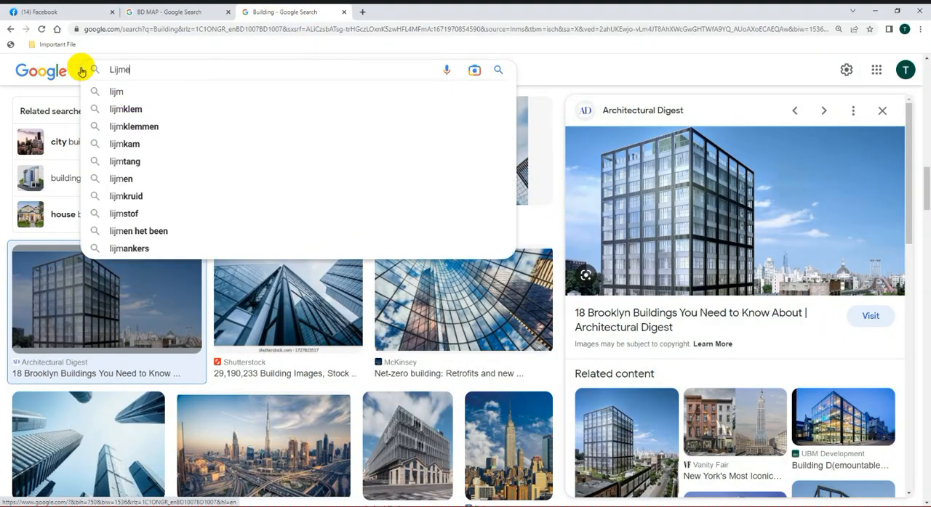
{"action": "key", "text": "BackSpace"}
{"action": "key", "text": "BackSpace"}
{"action": "type", "text": "ine art"}
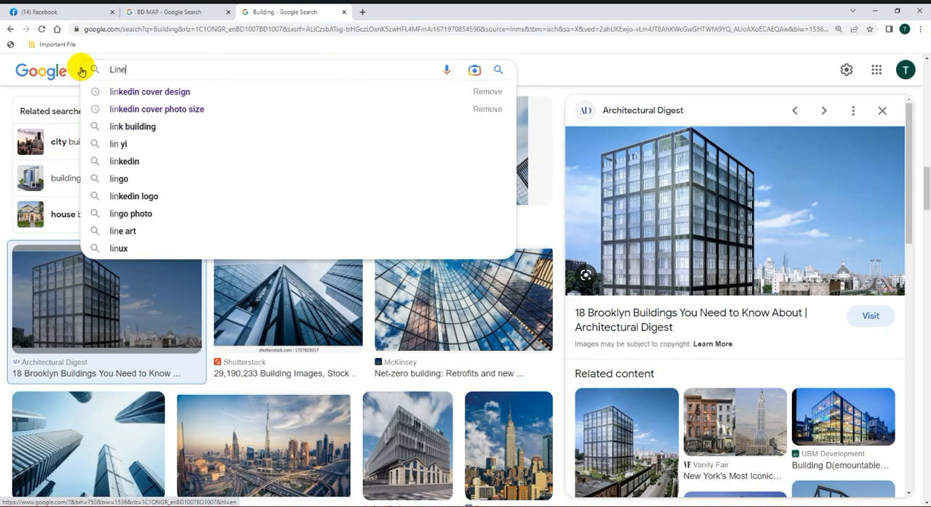
{"action": "key", "text": "Return"}
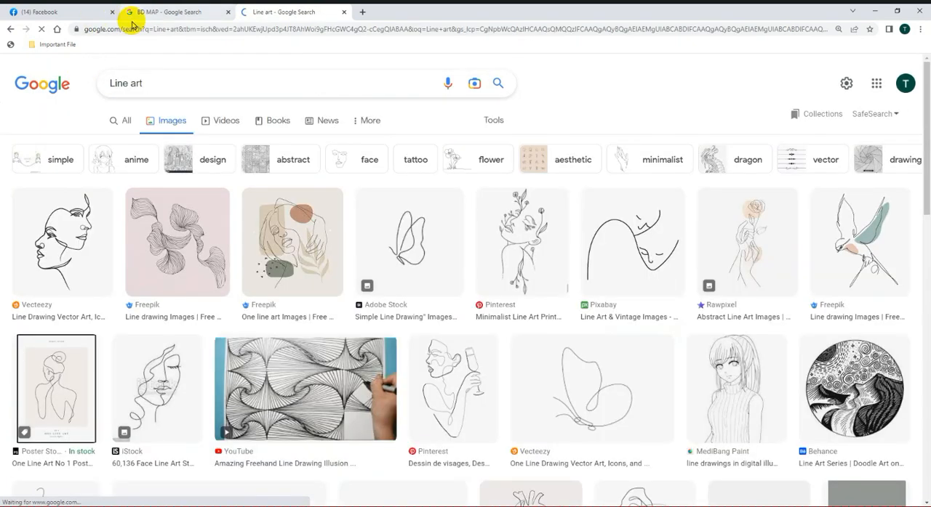
{"action": "scroll", "coordinate": [352, 276], "scroll_direction": "down", "scroll_amount": 1}
{"action": "scroll", "coordinate": [180, 86], "scroll_direction": "up", "scroll_amount": 1}
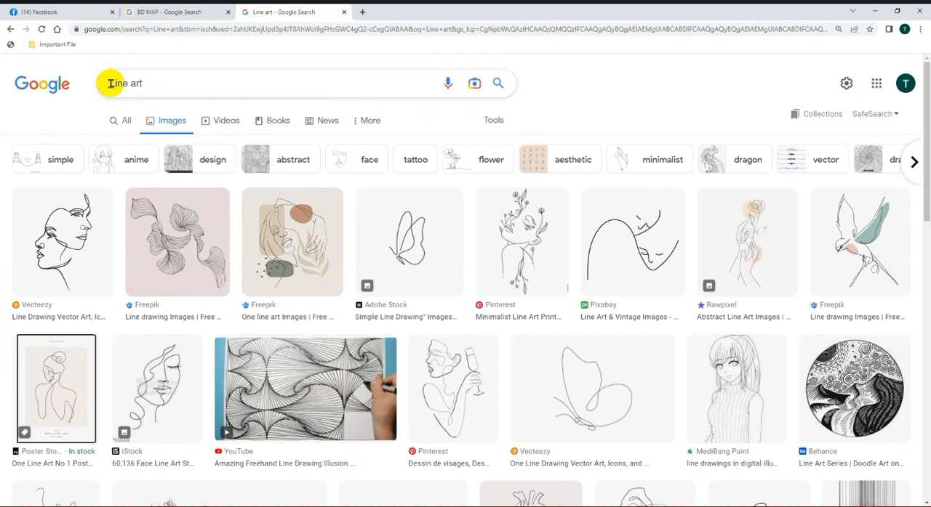
Step: Extend the image search query to "Fort Line art" and run it
{"action": "left_click", "coordinate": [110, 85]}
{"action": "type", "text": "Fort"}
{"action": "key", "text": "Return"}
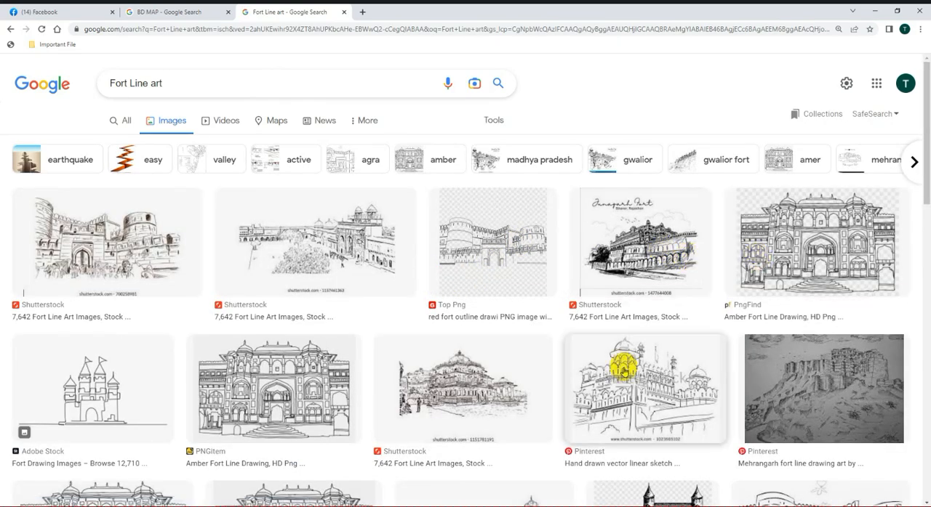
Step: Replace "Fort" with "Building" in the image search query, run "Building Line art", and look over the results
{"action": "double_click", "coordinate": [128, 84]}
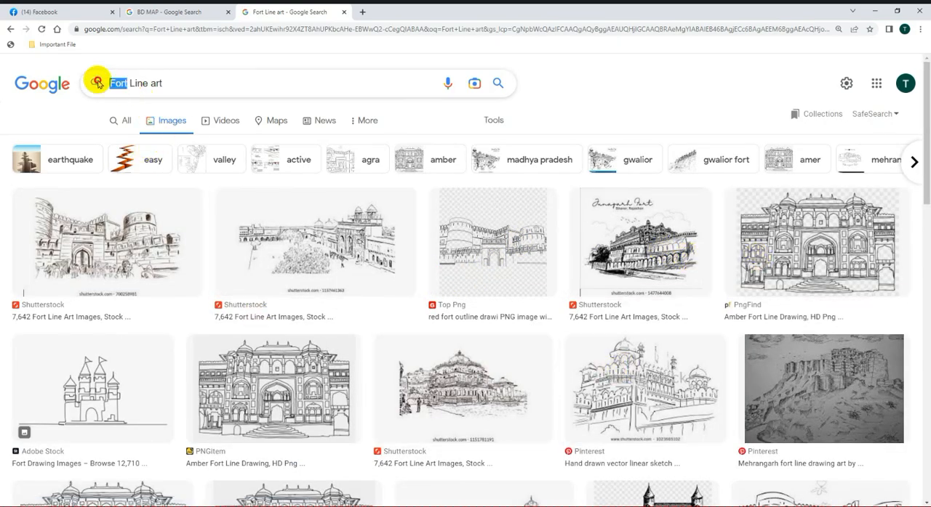
{"action": "type", "text": "Building"}
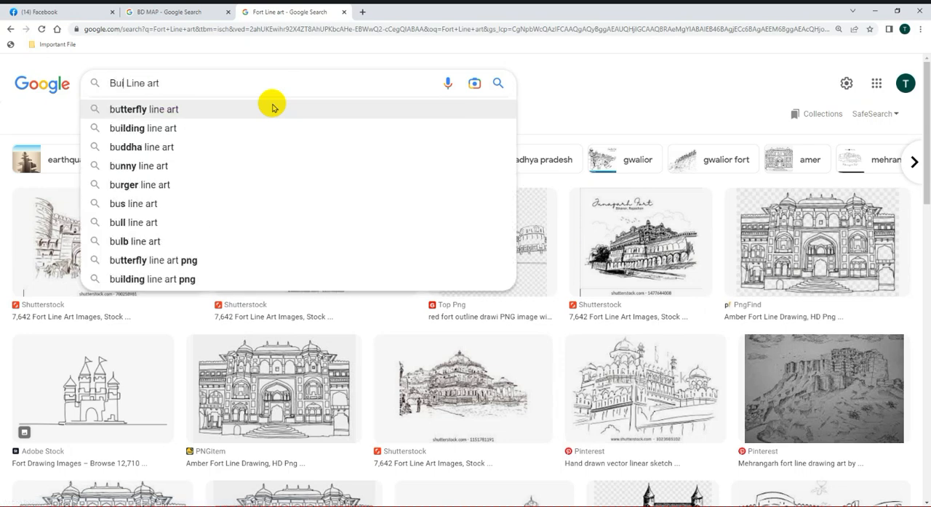
{"action": "key", "text": "Return"}
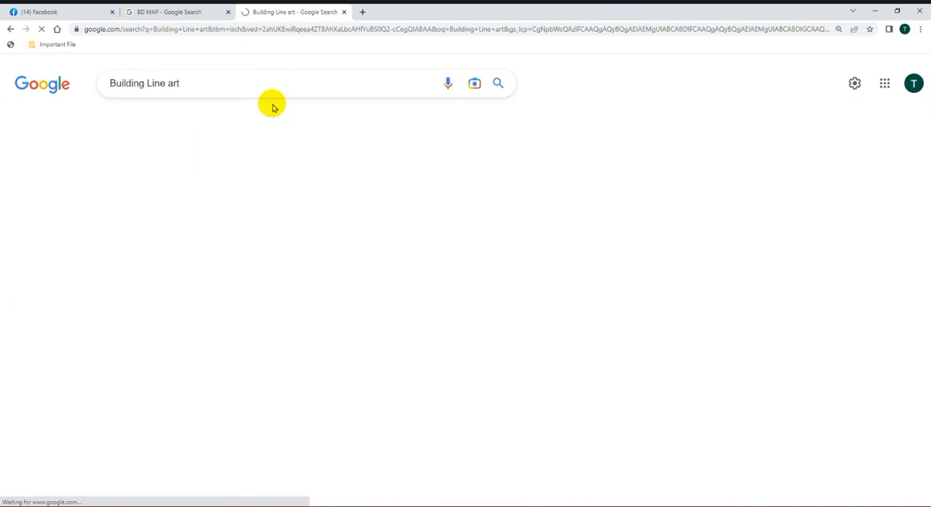
{"action": "scroll", "coordinate": [405, 245], "scroll_direction": "down", "scroll_amount": 4}
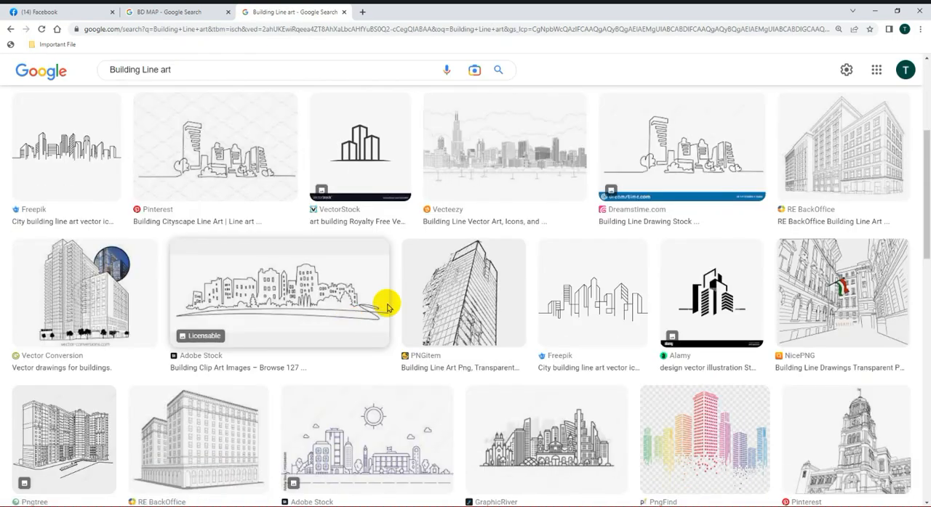
Step: Preview the RE BackOffice building line art renderings and browse their related images as tracing references
{"action": "left_click", "coordinate": [809, 262]}
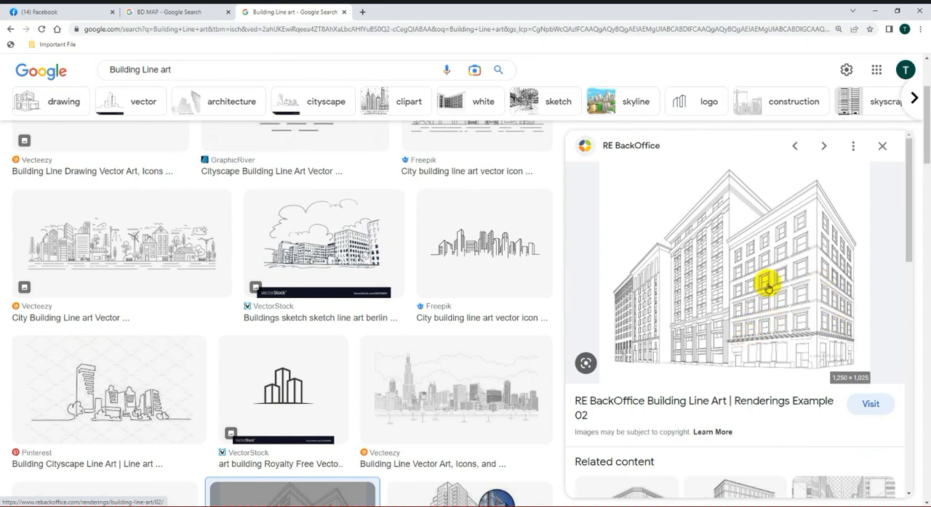
{"action": "scroll", "coordinate": [767, 287], "scroll_direction": "down", "scroll_amount": 5}
{"action": "scroll", "coordinate": [652, 232], "scroll_direction": "up", "scroll_amount": 2}
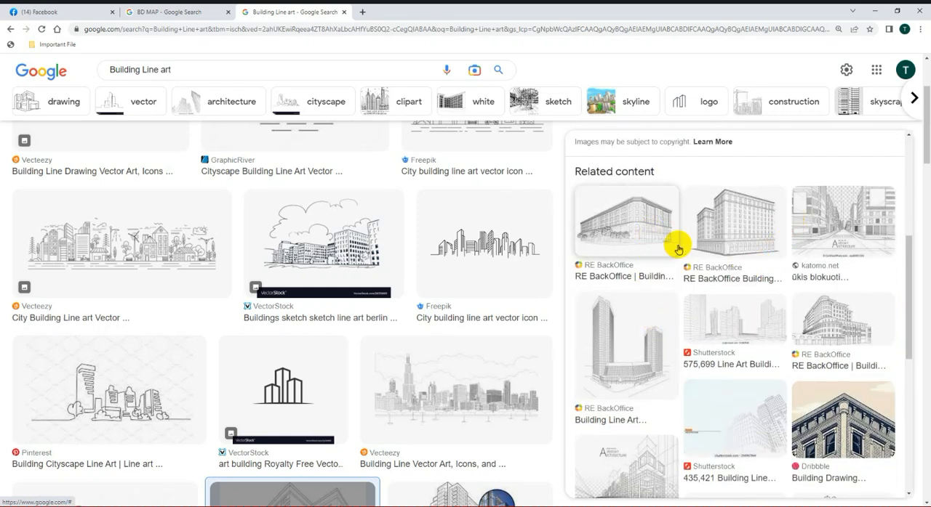
{"action": "left_click", "coordinate": [636, 238]}
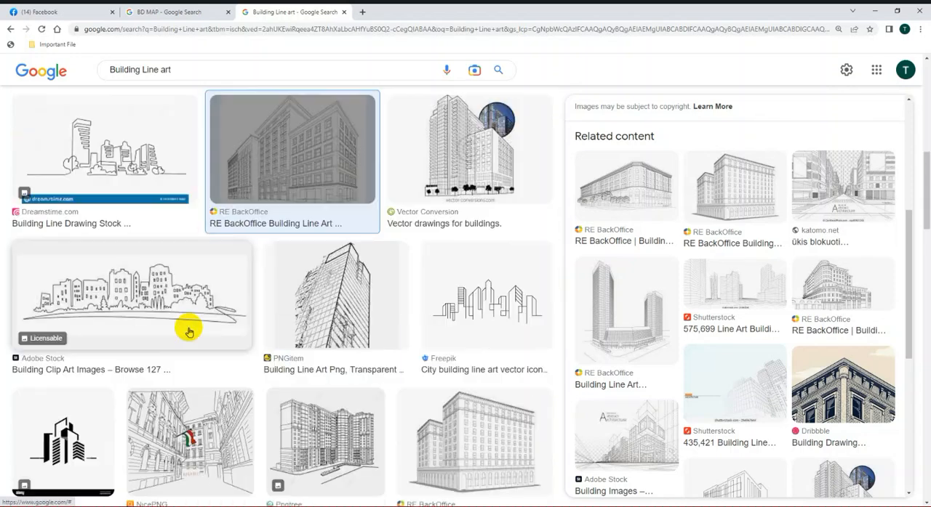
{"action": "left_click", "coordinate": [364, 298]}
{"action": "left_click", "coordinate": [498, 440]}
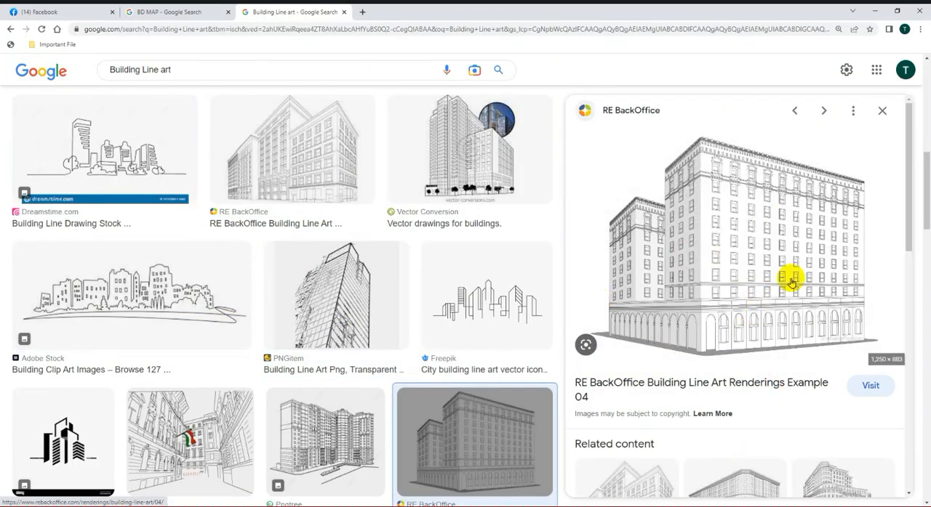
{"action": "scroll", "coordinate": [792, 242], "scroll_direction": "up", "scroll_amount": 2}
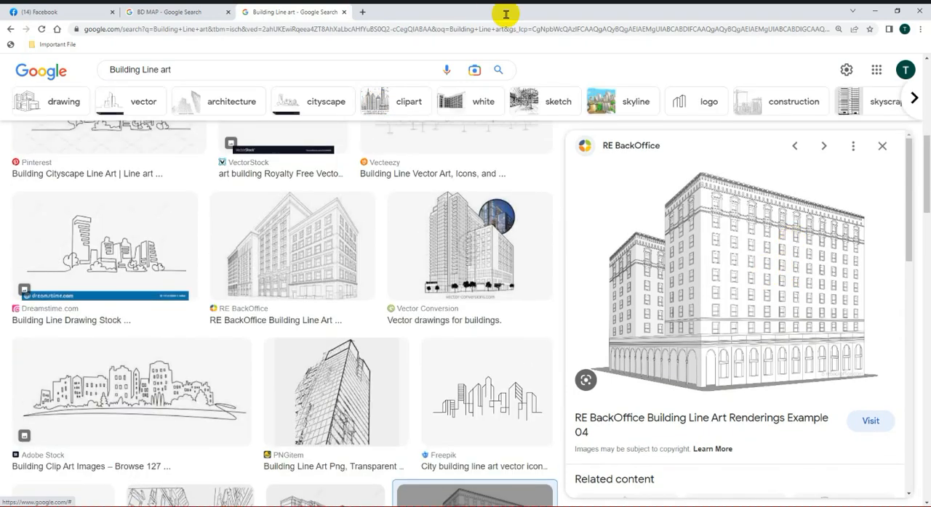
Step: Close the two Google search tabs and log out of the Facebook account
{"action": "left_click", "coordinate": [343, 11]}
{"action": "left_click", "coordinate": [227, 11]}
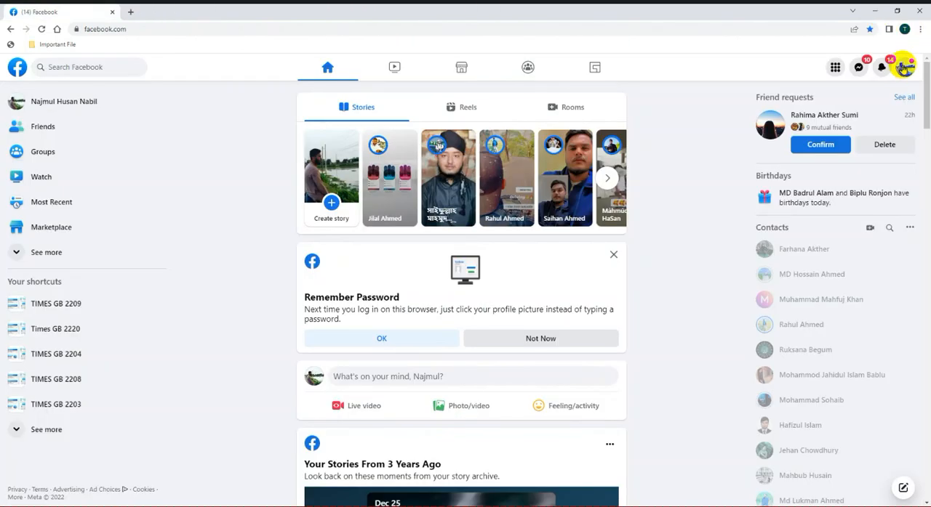
{"action": "left_click", "coordinate": [902, 68]}
{"action": "left_click", "coordinate": [848, 257]}
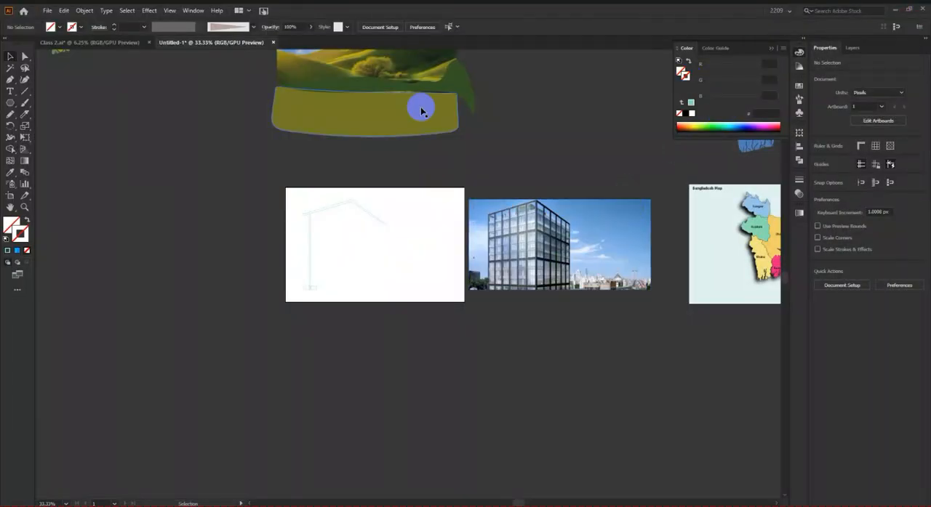
Step: Return to Illustrator and close the Class 2.ai document
{"action": "scroll", "coordinate": [420, 110], "scroll_direction": "down", "scroll_amount": 3}
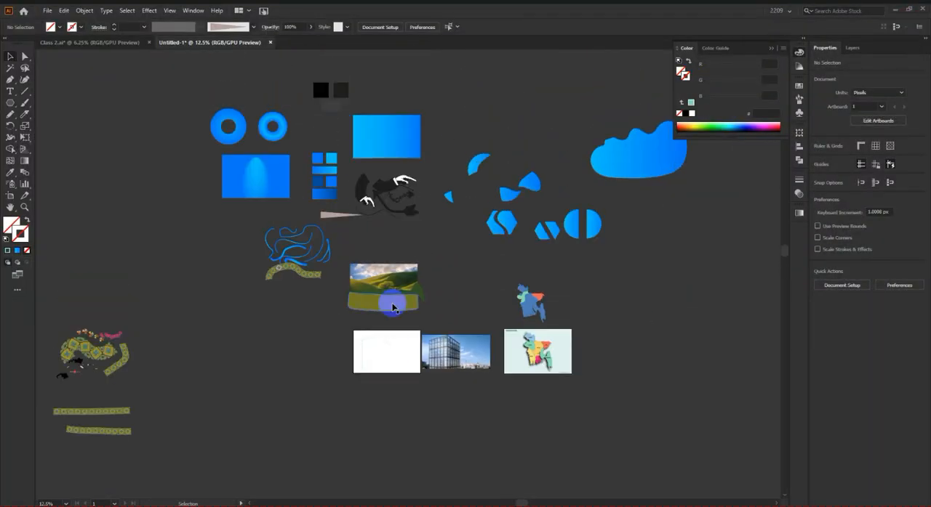
{"action": "left_click", "coordinate": [120, 45]}
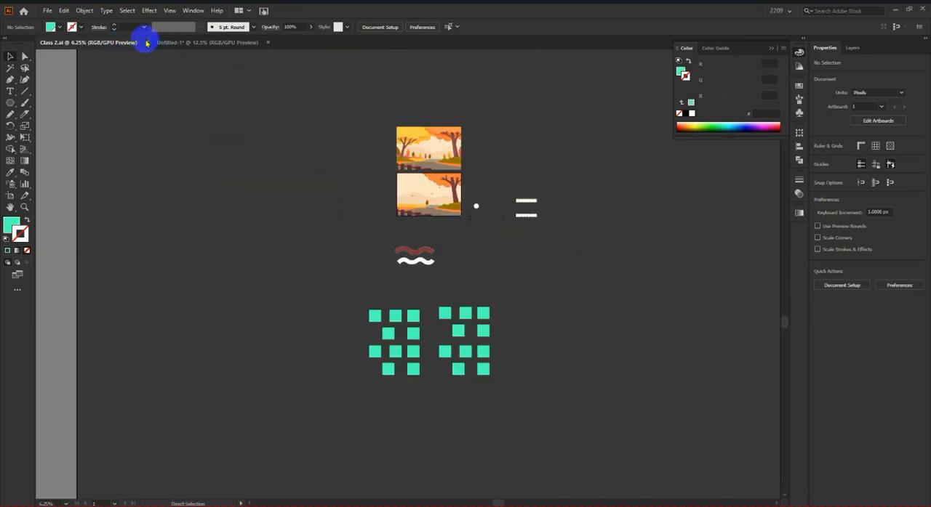
{"action": "left_click", "coordinate": [146, 43]}
Step: Save the untitled practice document as Class 3.ai in the Illustrator class work folder with the default Illustrator options
{"action": "key", "text": "ctrl+s"}
{"action": "left_click", "coordinate": [158, 87]}
{"action": "left_click", "coordinate": [86, 357]}
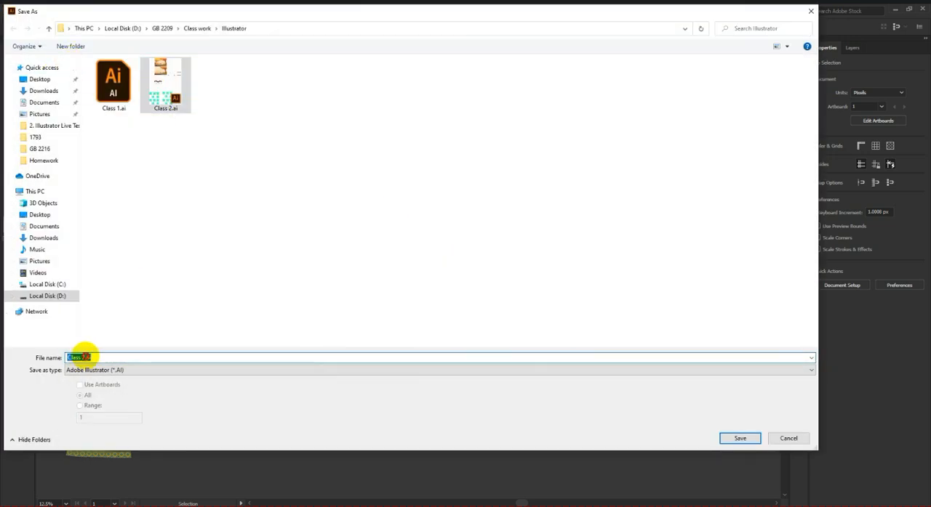
{"action": "key", "text": "BackSpace"}
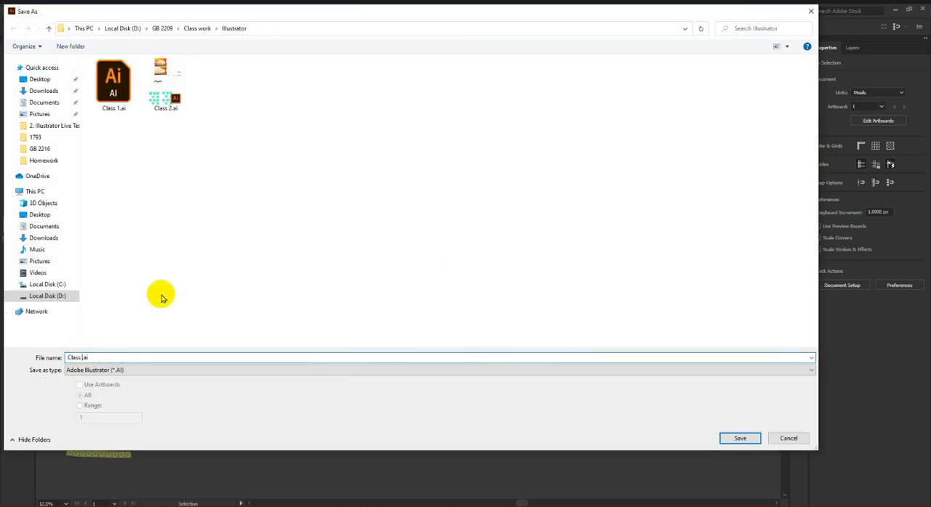
{"action": "key", "text": "Return"}
{"action": "key", "text": "Return"}
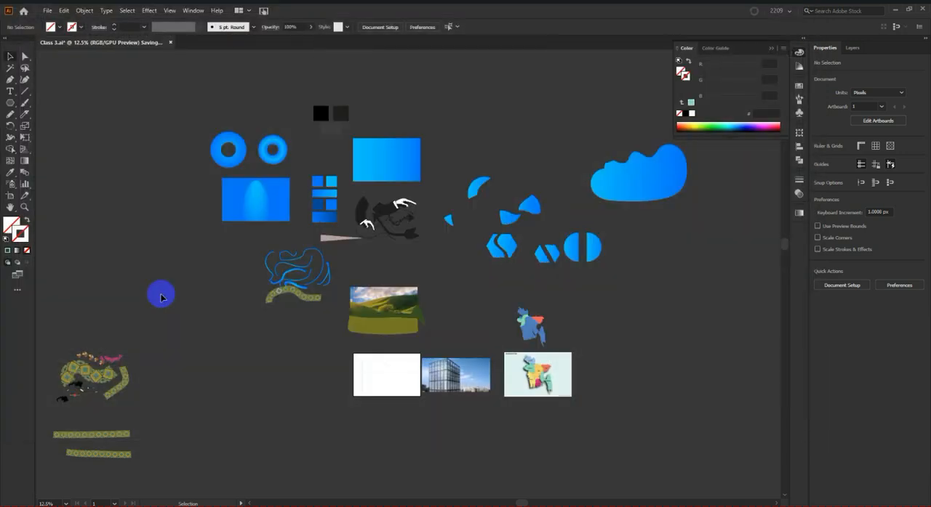